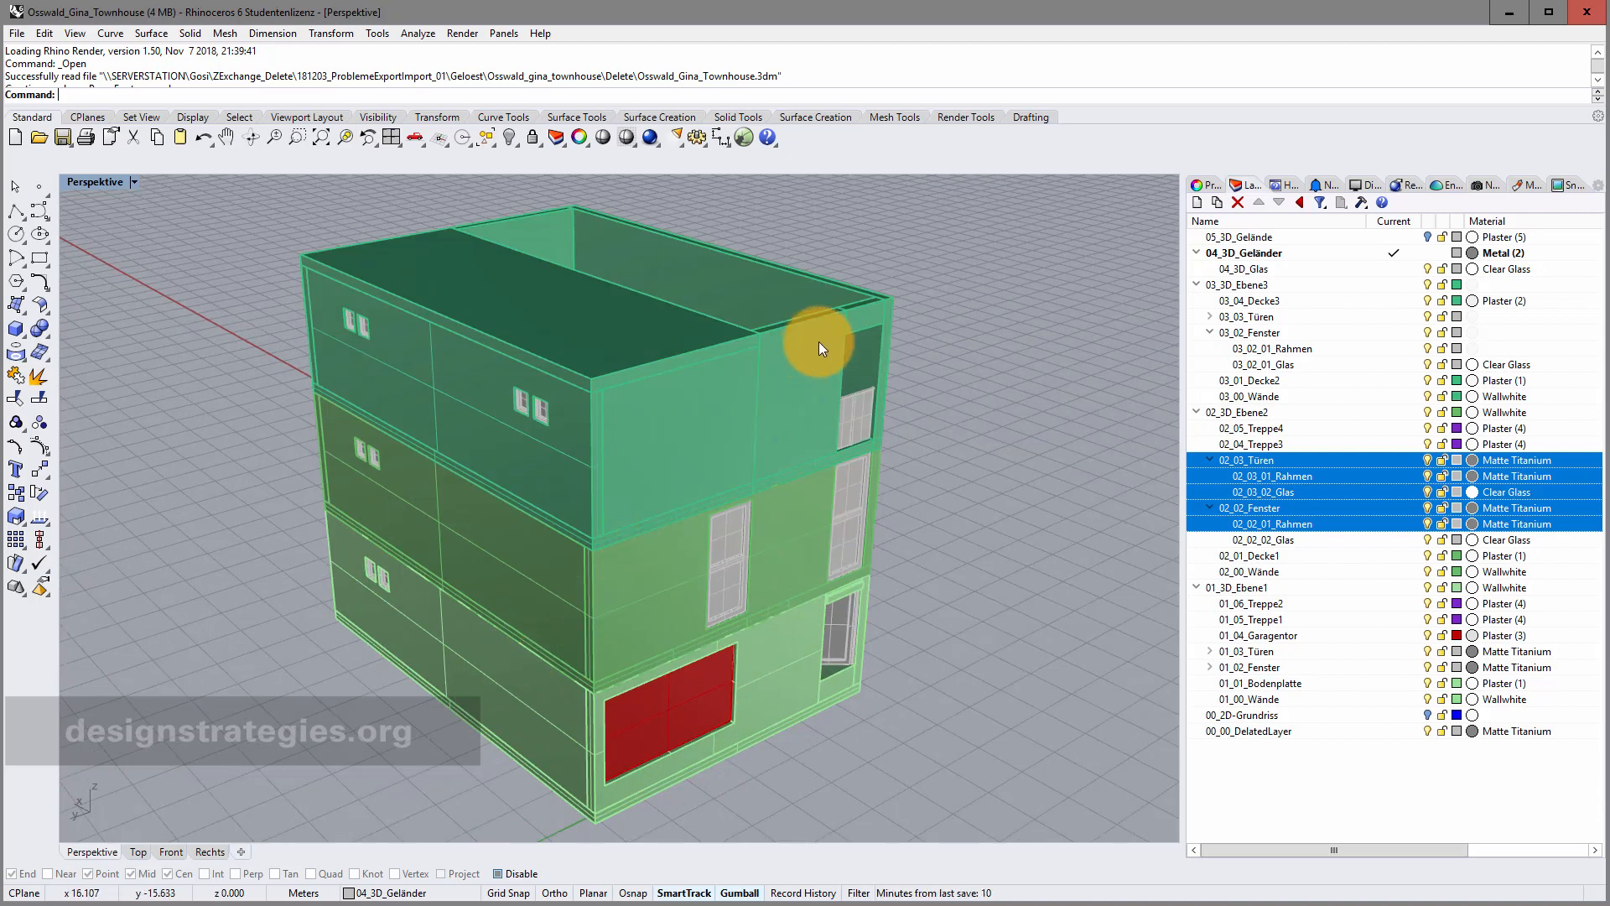
In Options > Units, change the absolute tolerance from 0.01 to 0.001 meters.
right_click_drag(612, 451, 618, 438)
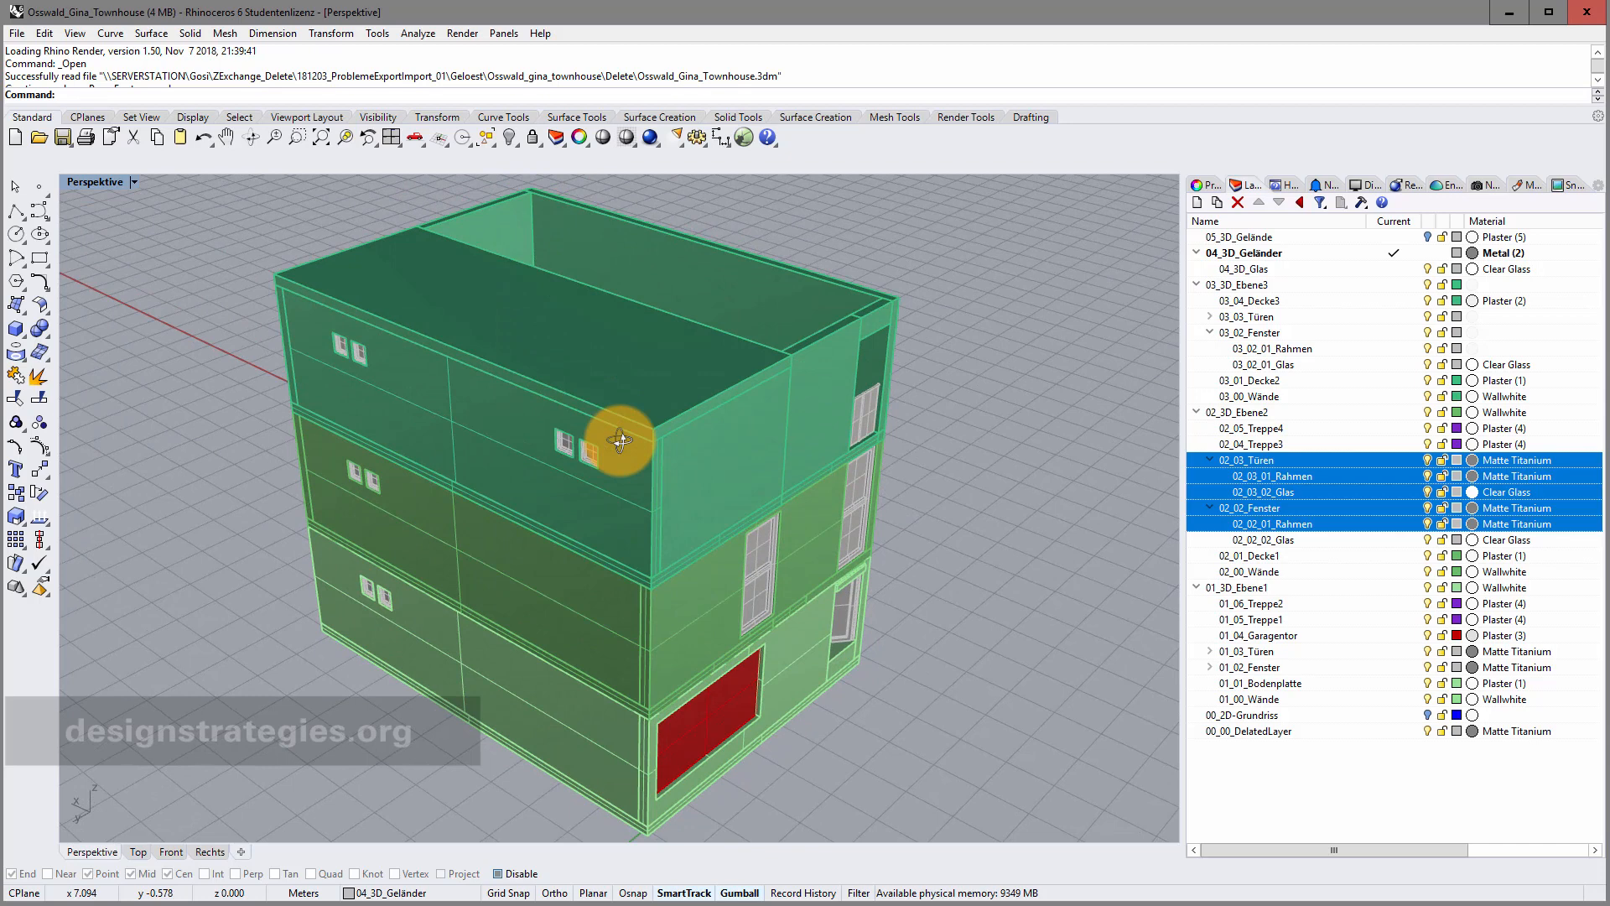
left_click(695, 137)
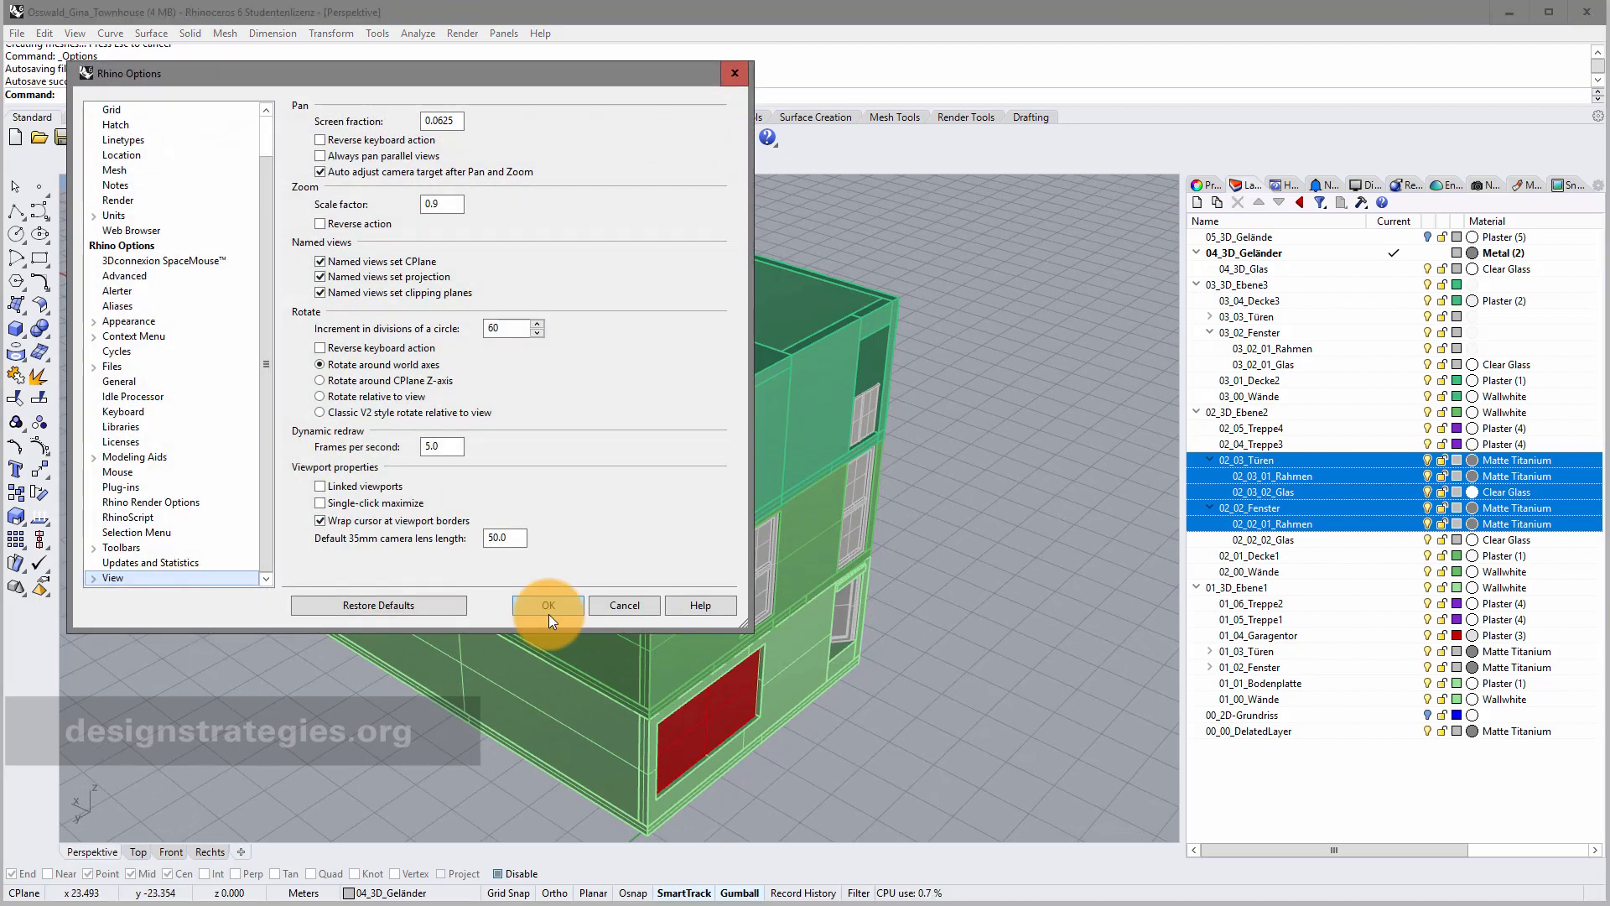
left_click(117, 216)
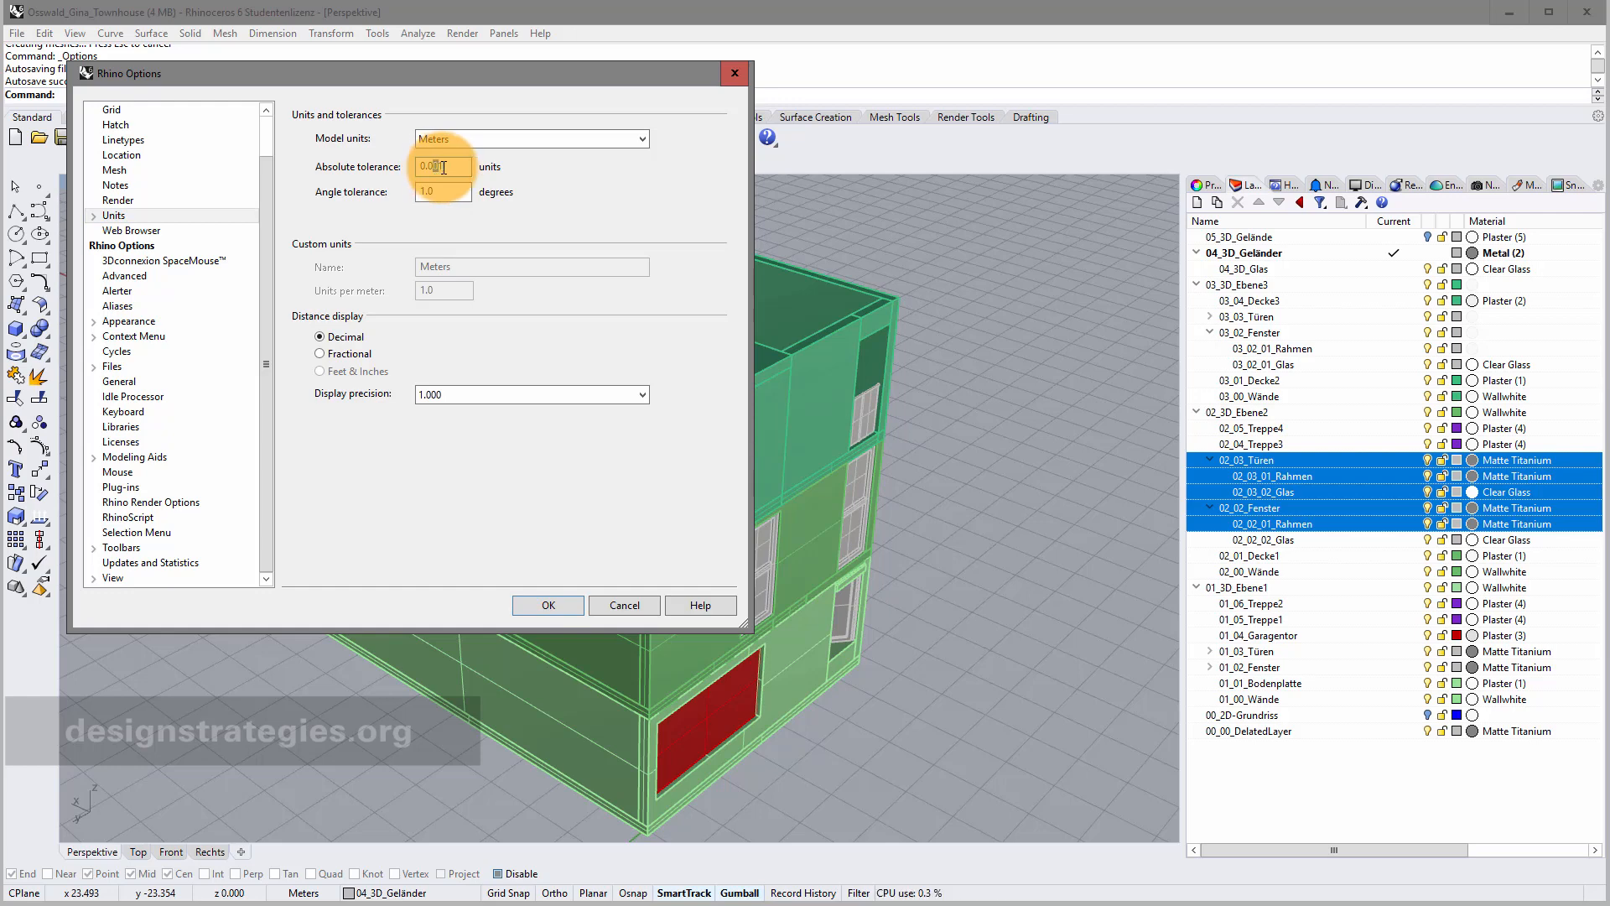
type("0")
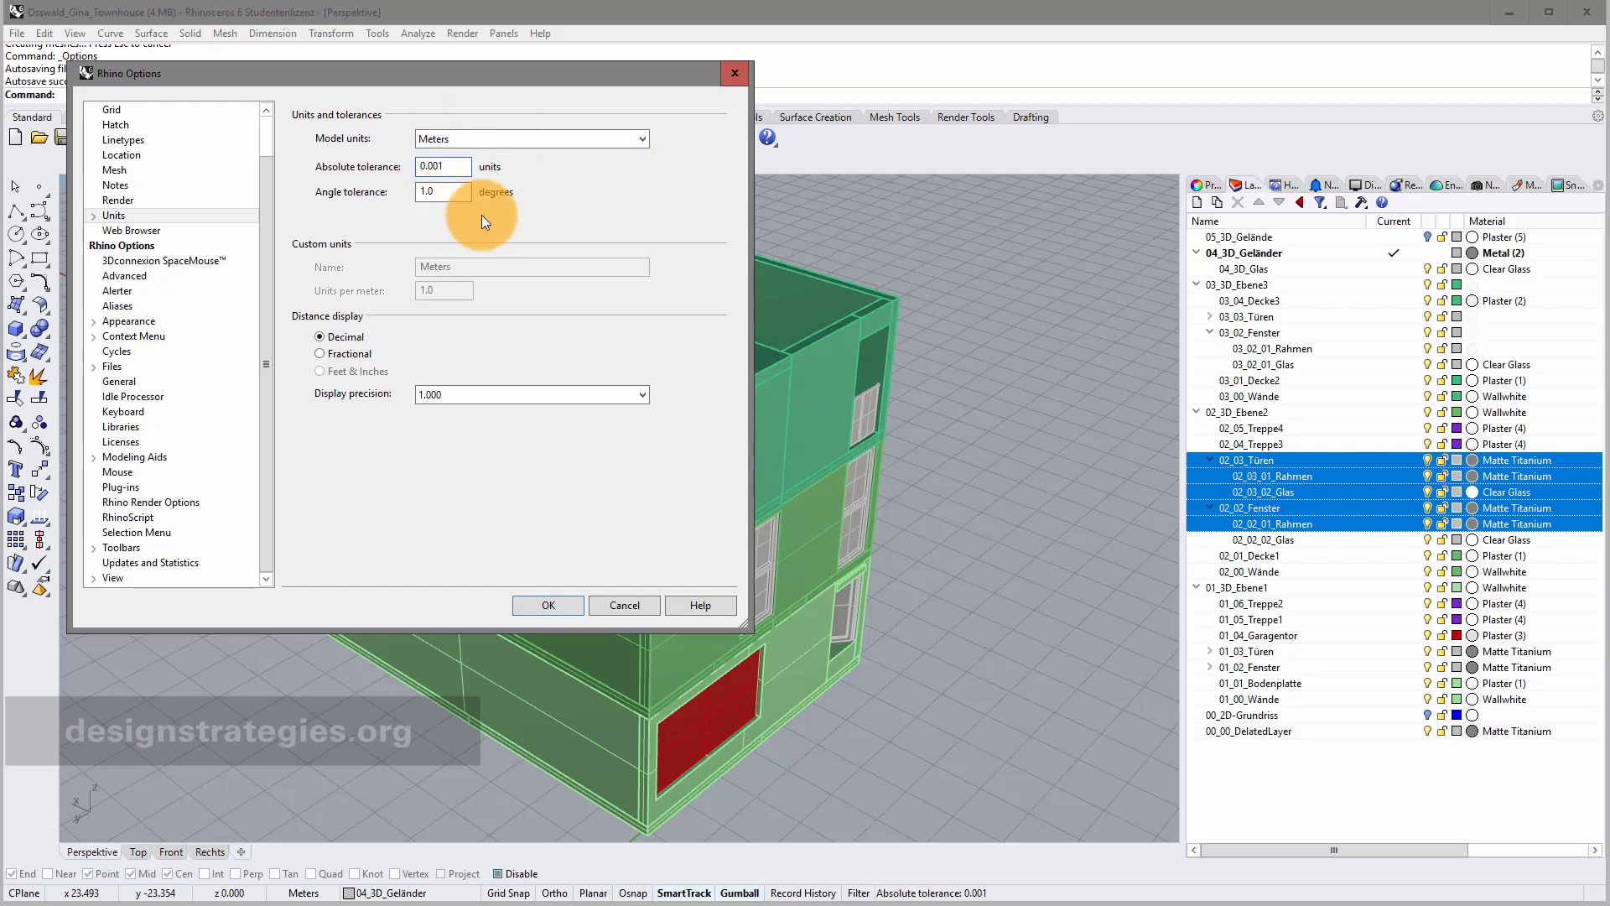
left_click(560, 598)
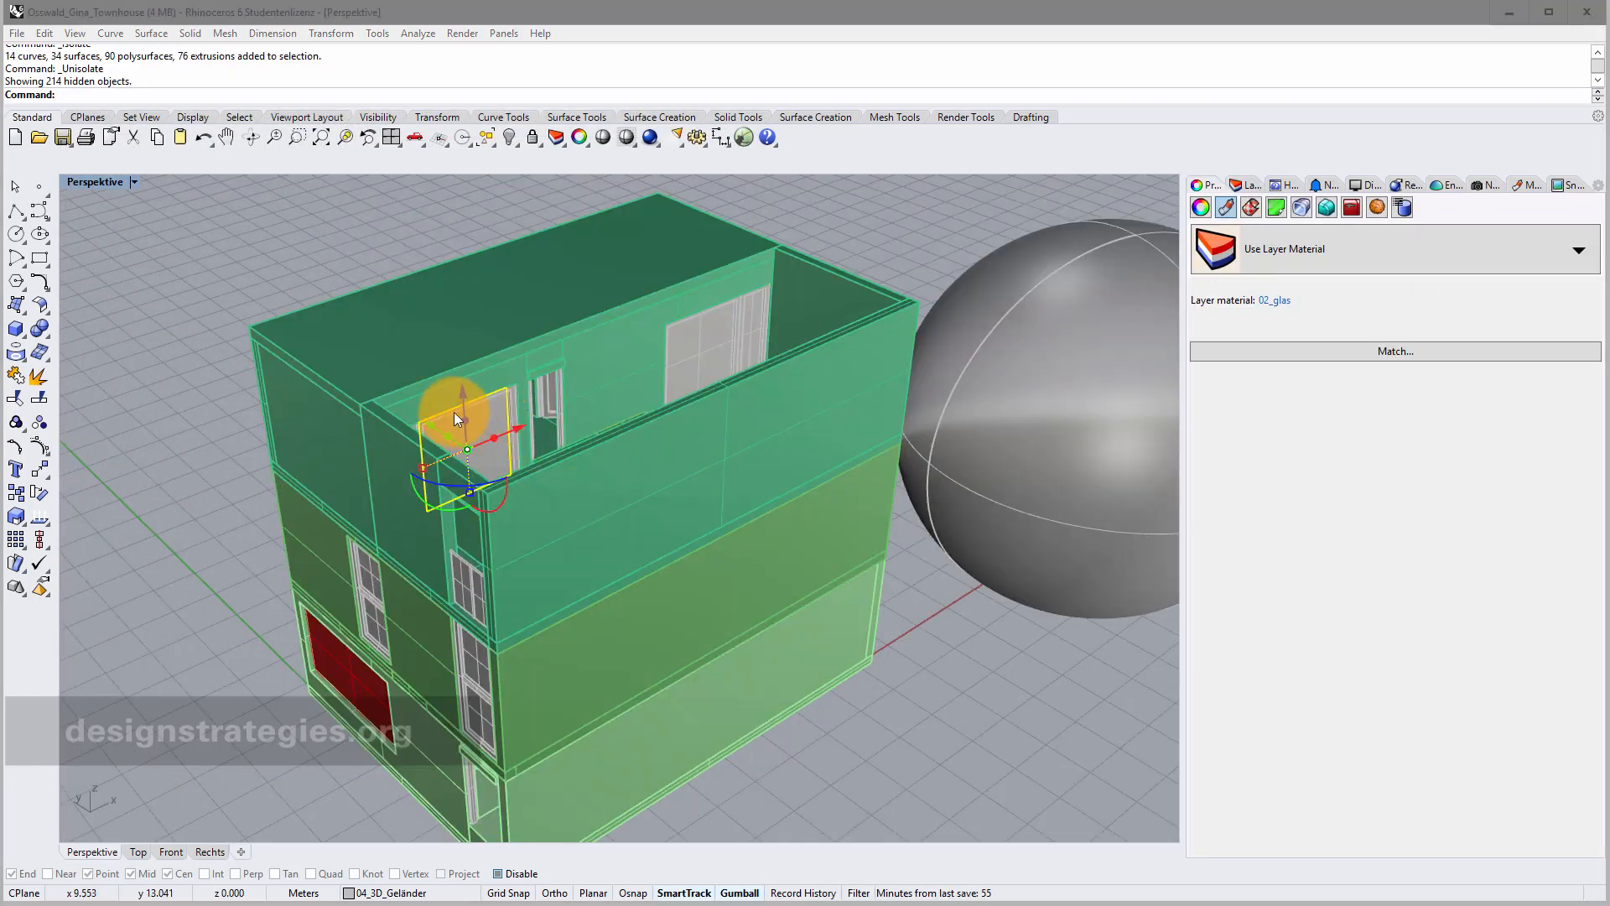
Isolate the glass window panel and orbit around it to see it edge-on and tilted.
scroll(445, 486, "up", 5)
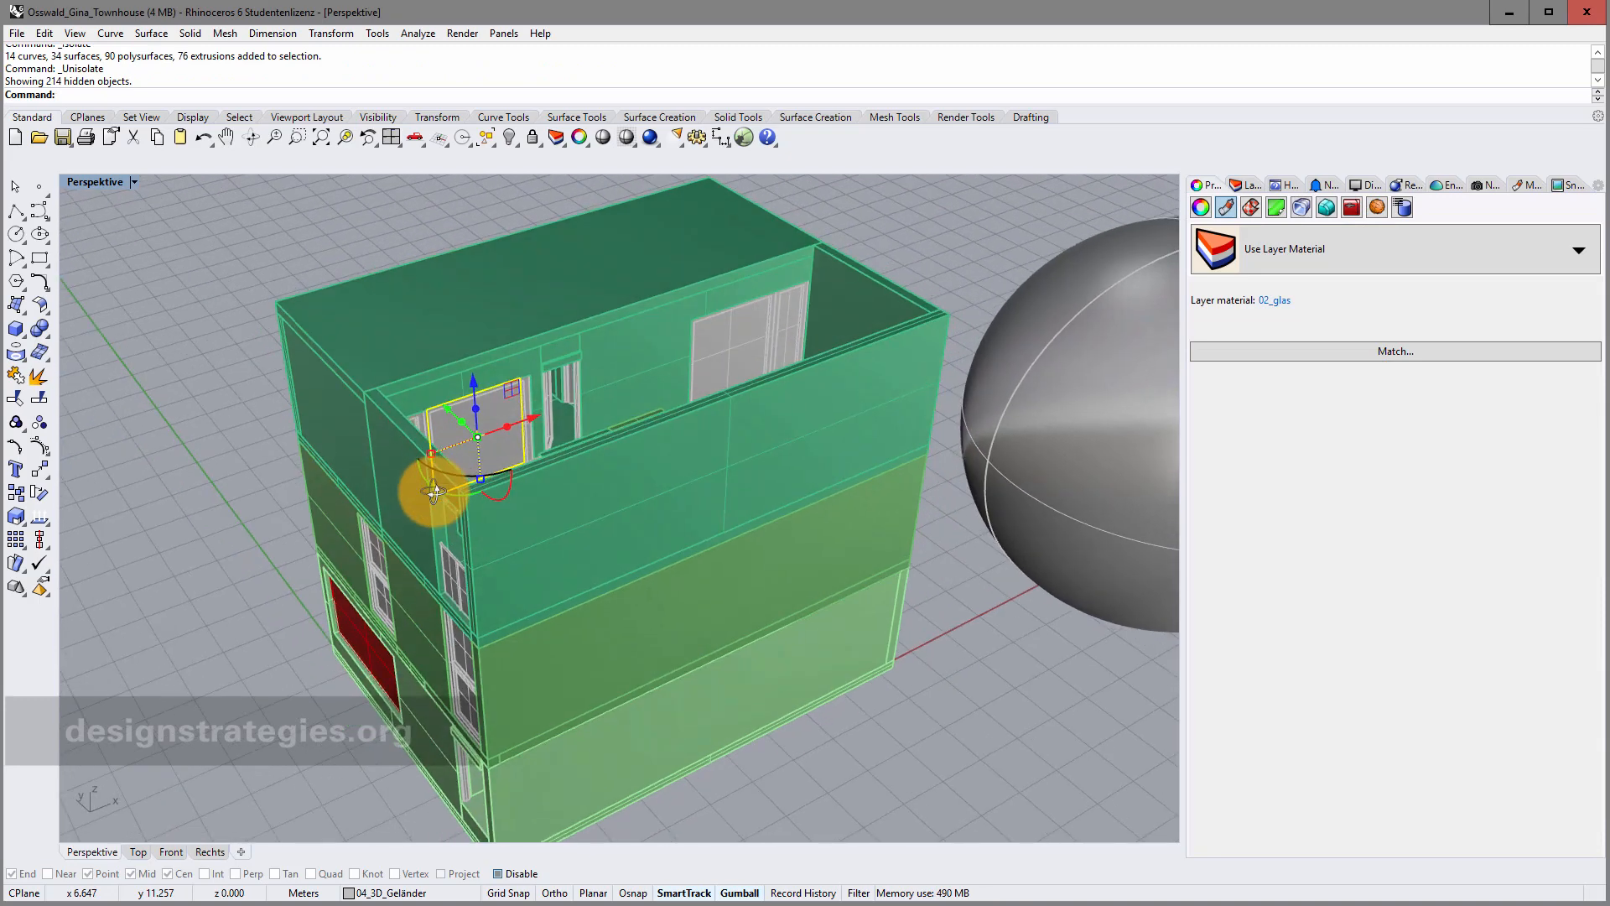
scroll(452, 436, "up", 2)
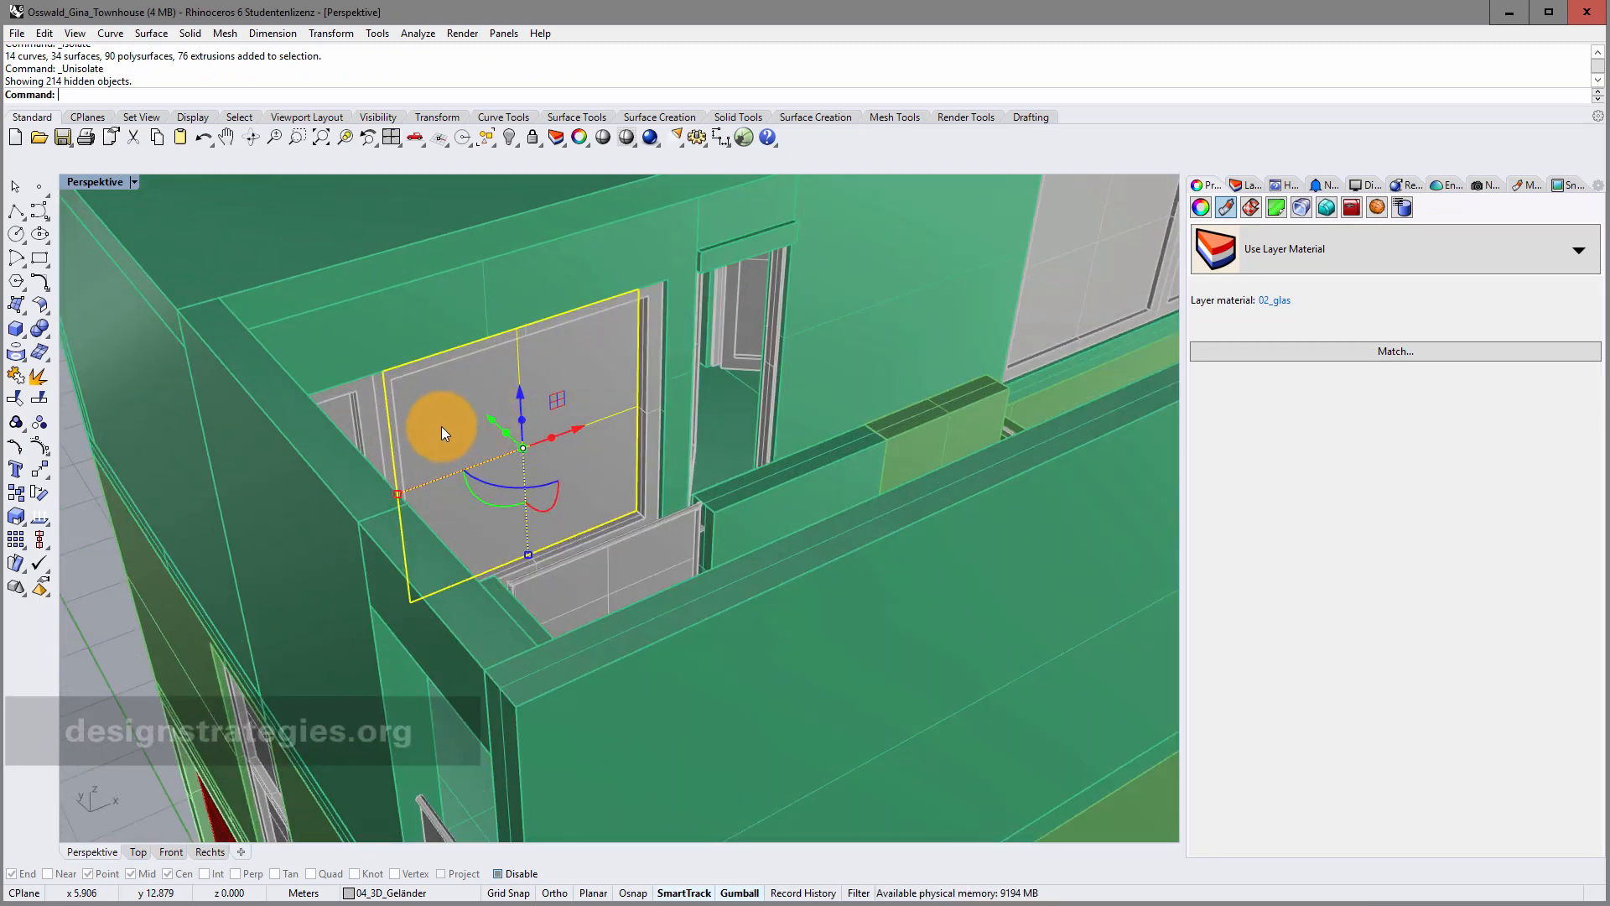
middle_click(471, 399)
left_click(426, 400)
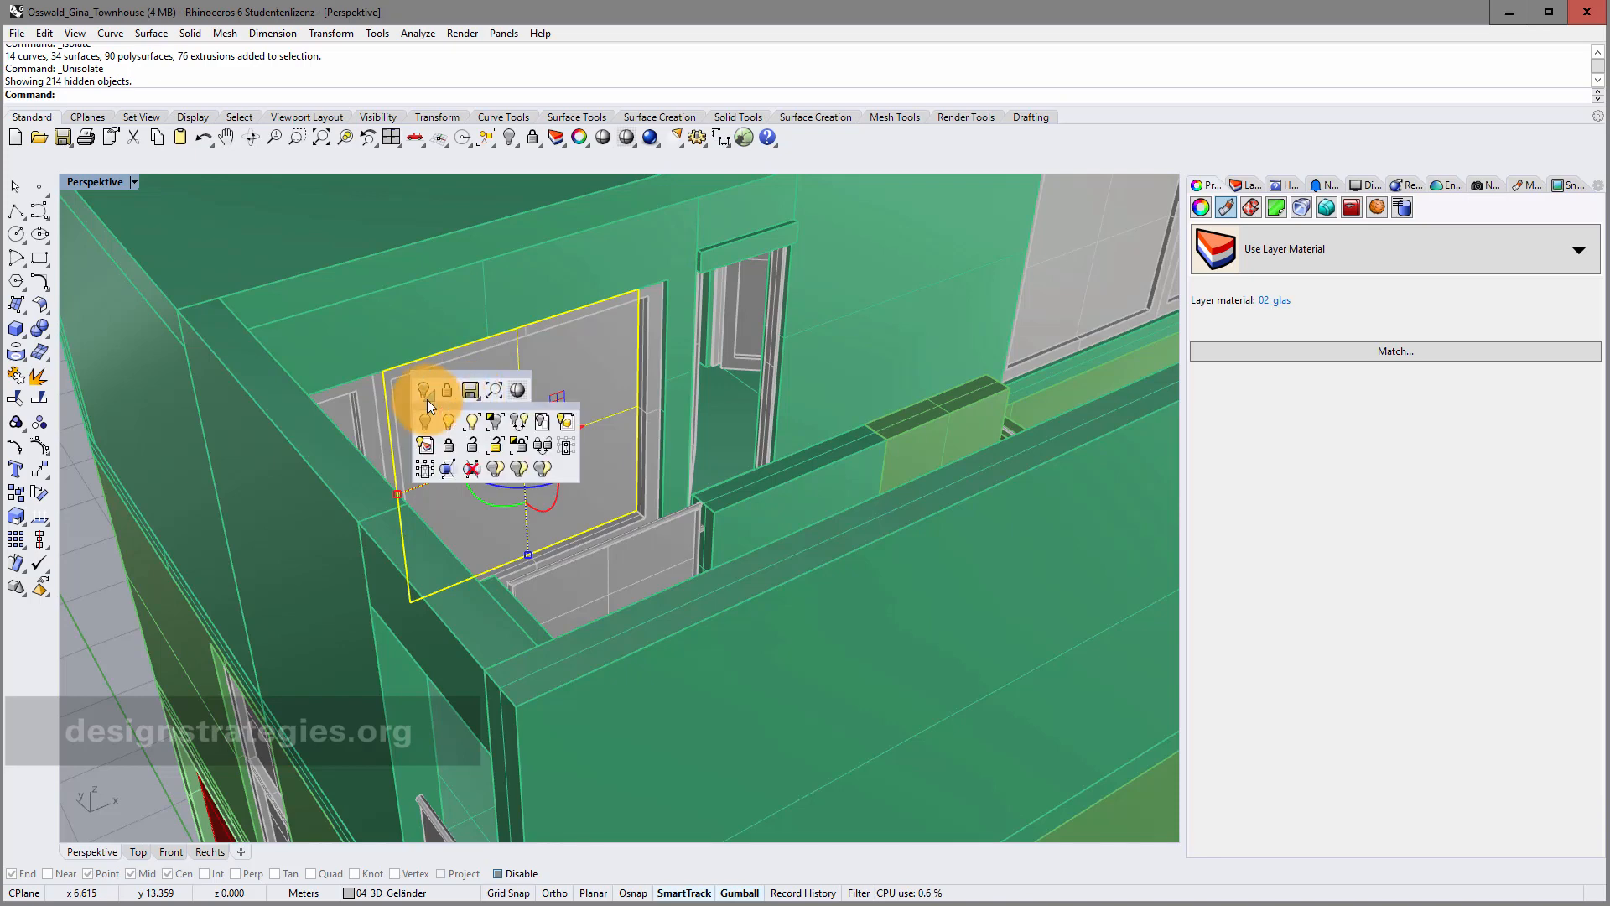
left_click(500, 421)
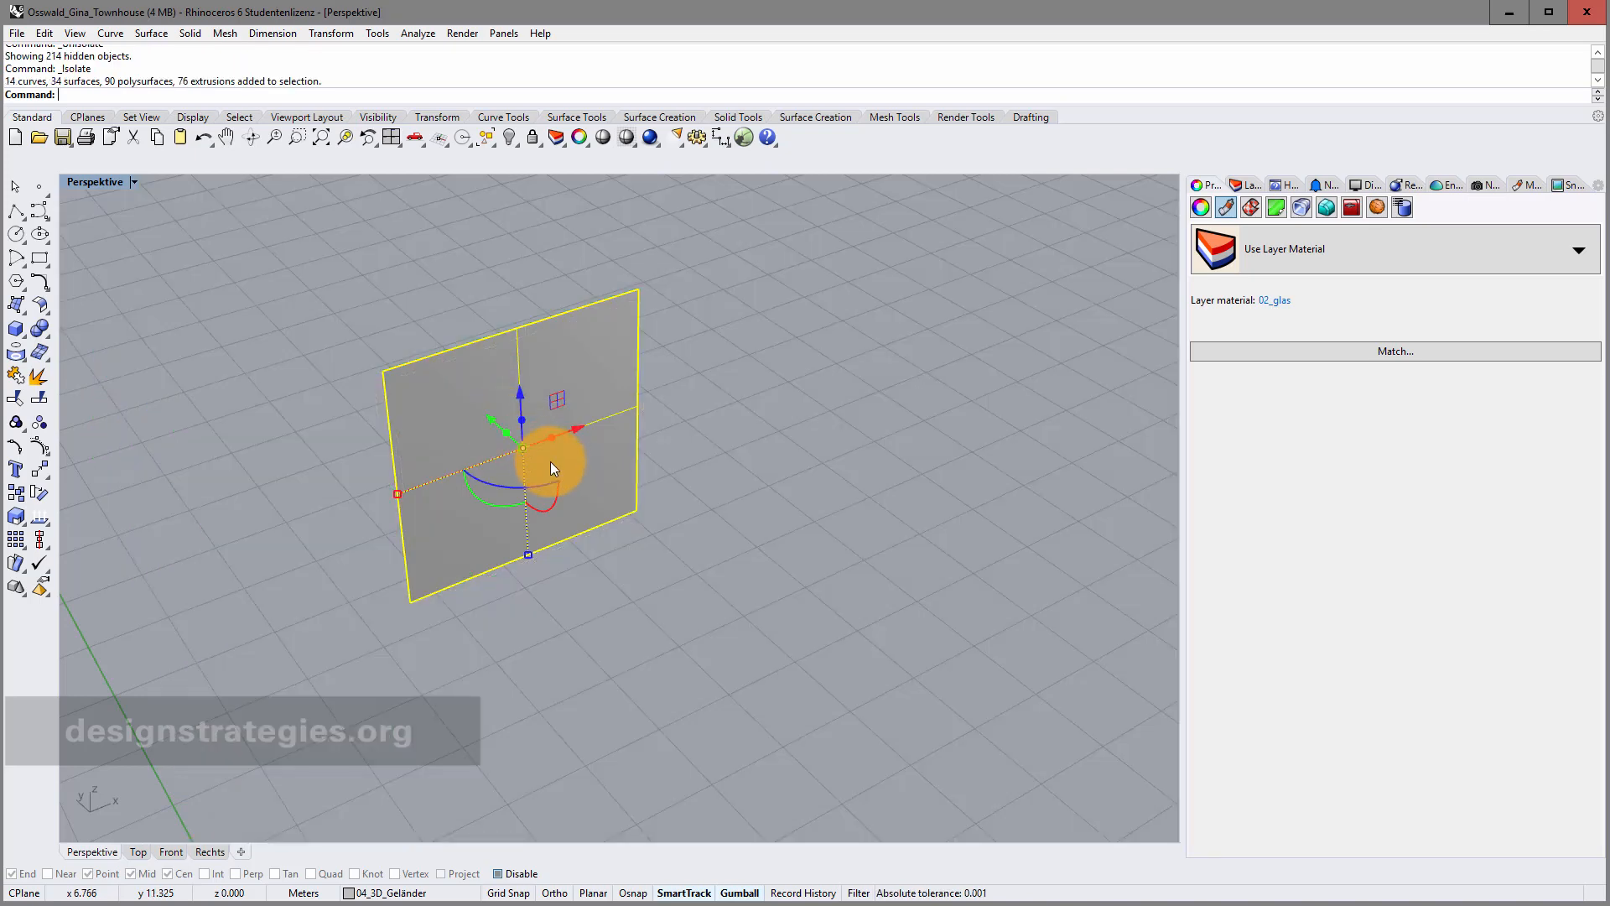
right_click_drag(550, 462, 541, 430)
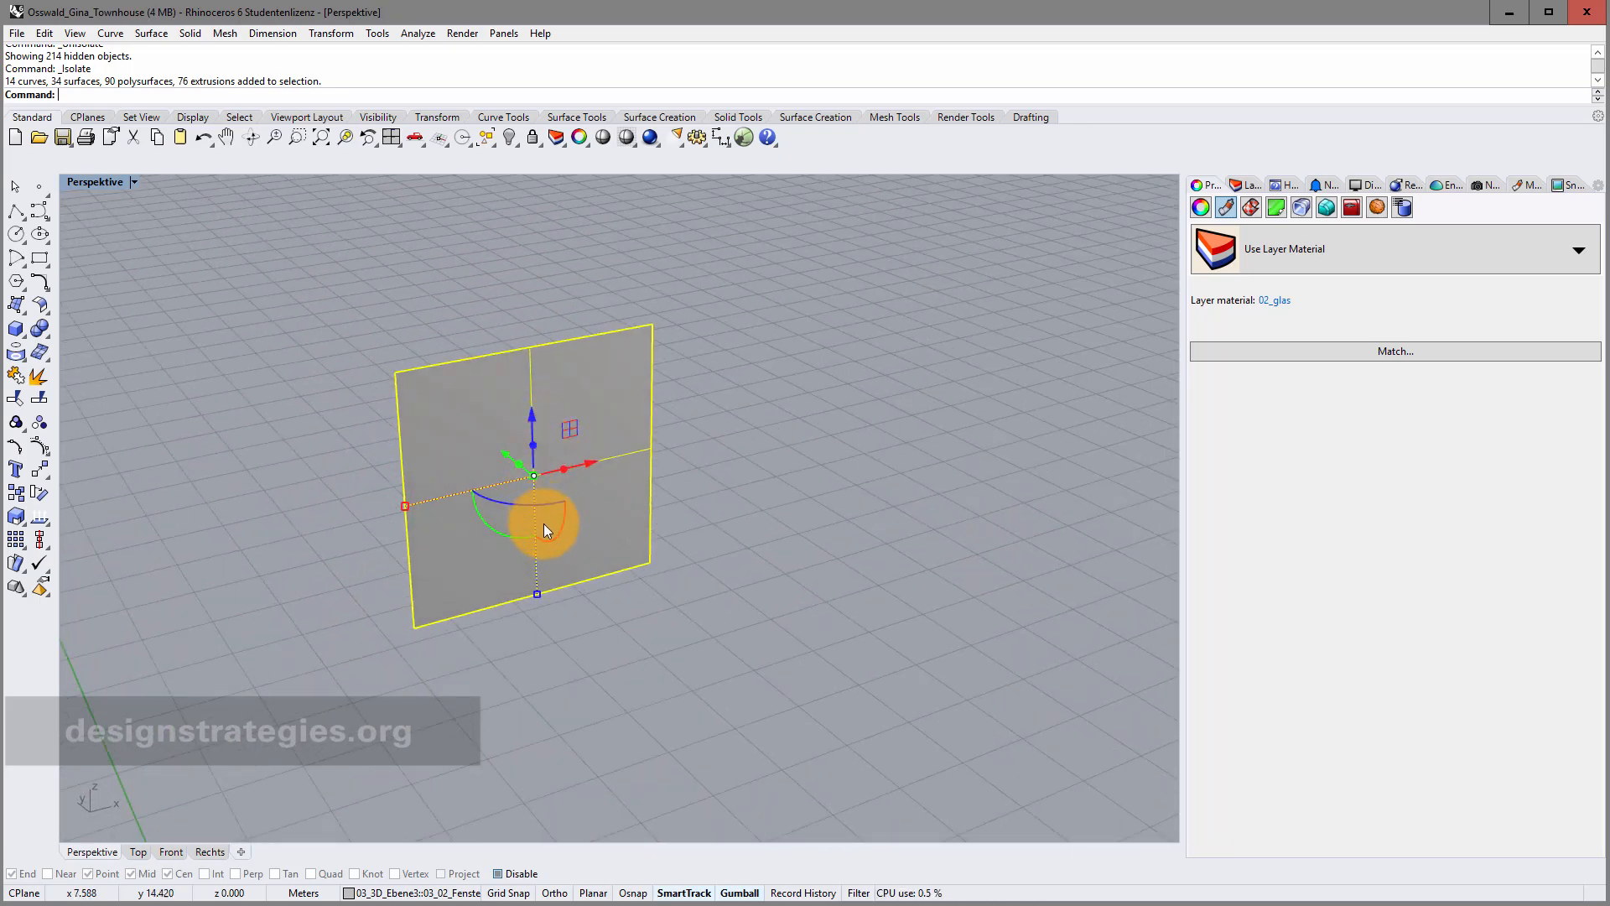
right_click_drag(543, 524, 751, 449)
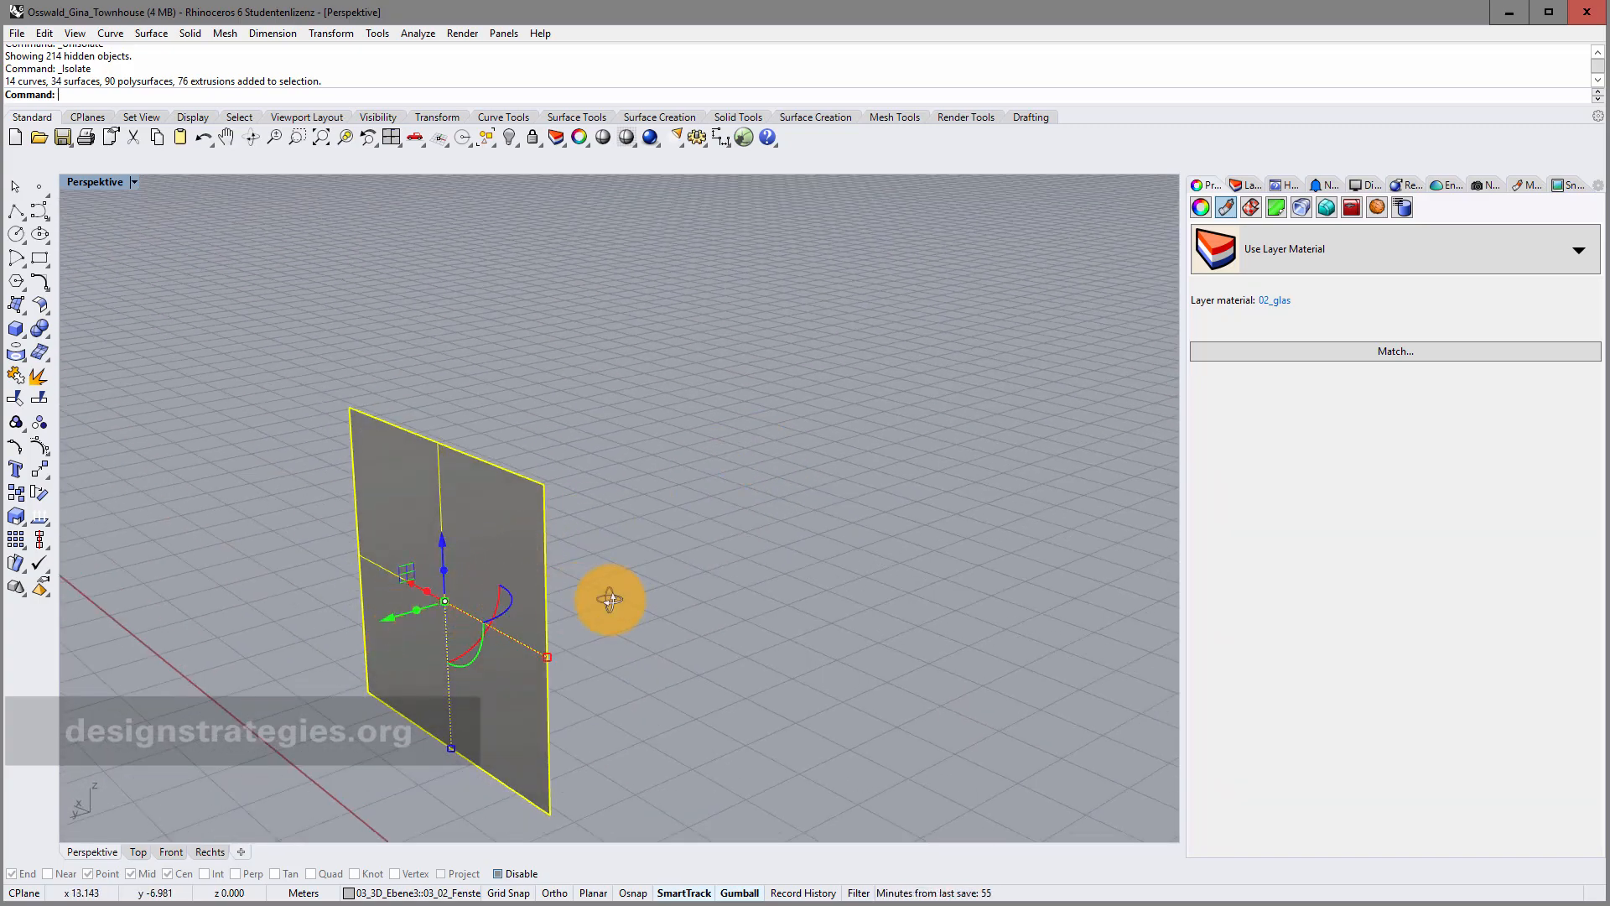
mouse_move(609, 599)
right_mouse_down()
mouse_move(531, 607)
mouse_move(500, 658)
mouse_move(477, 655)
mouse_move(579, 607)
right_mouse_up()
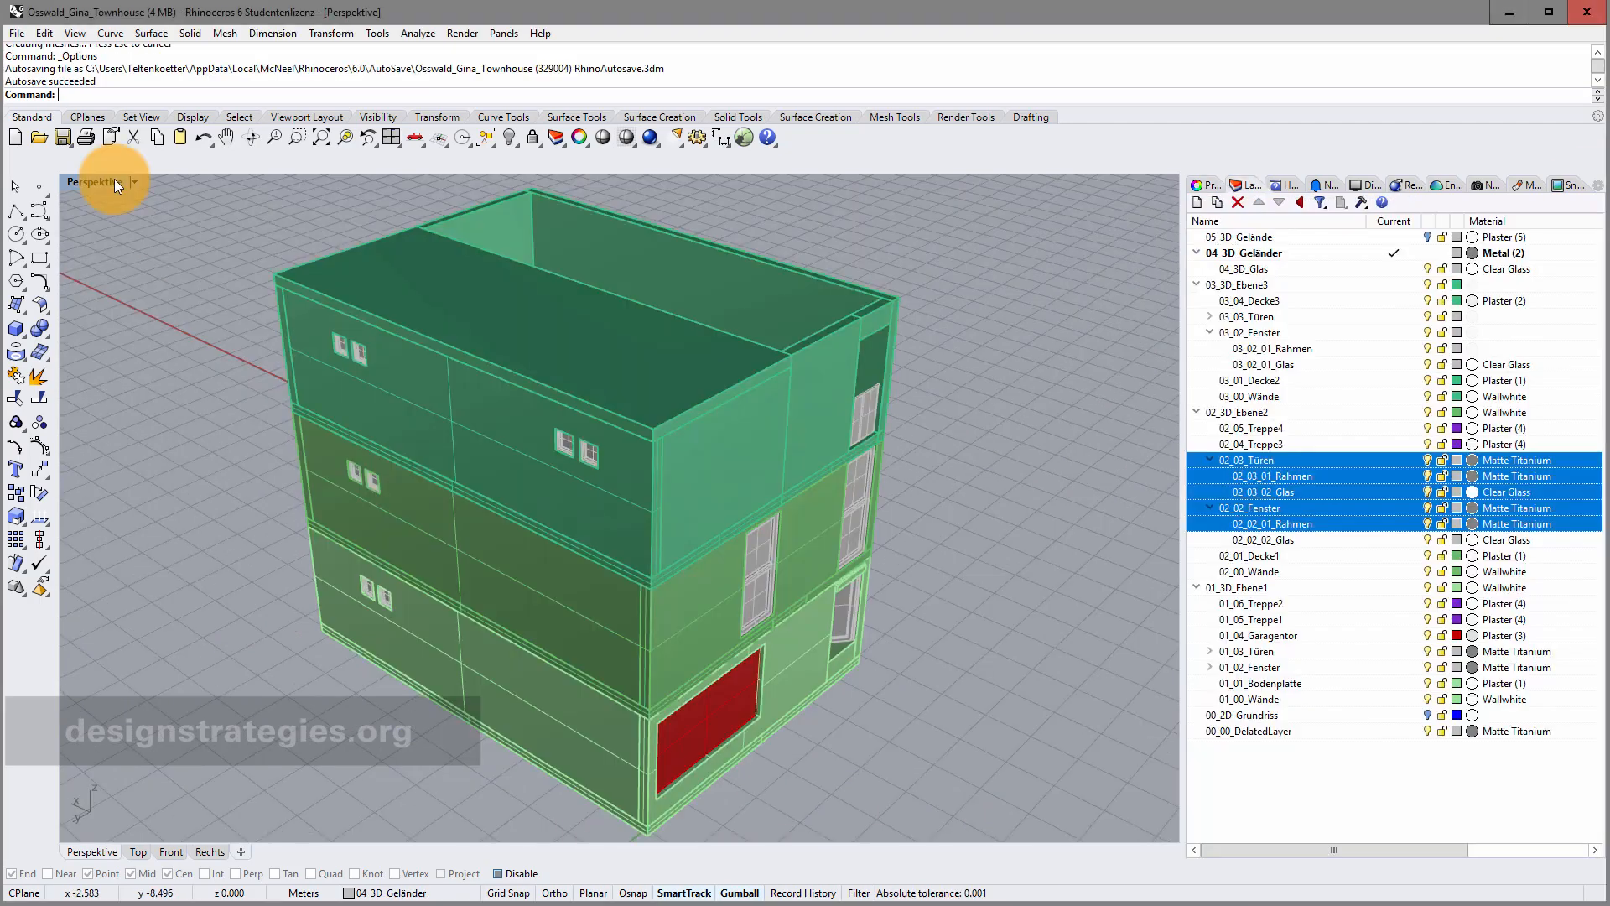
Return to the four-viewport layout, then maximize the Perspektive viewport to show the full townhouse.
double_click(114, 178)
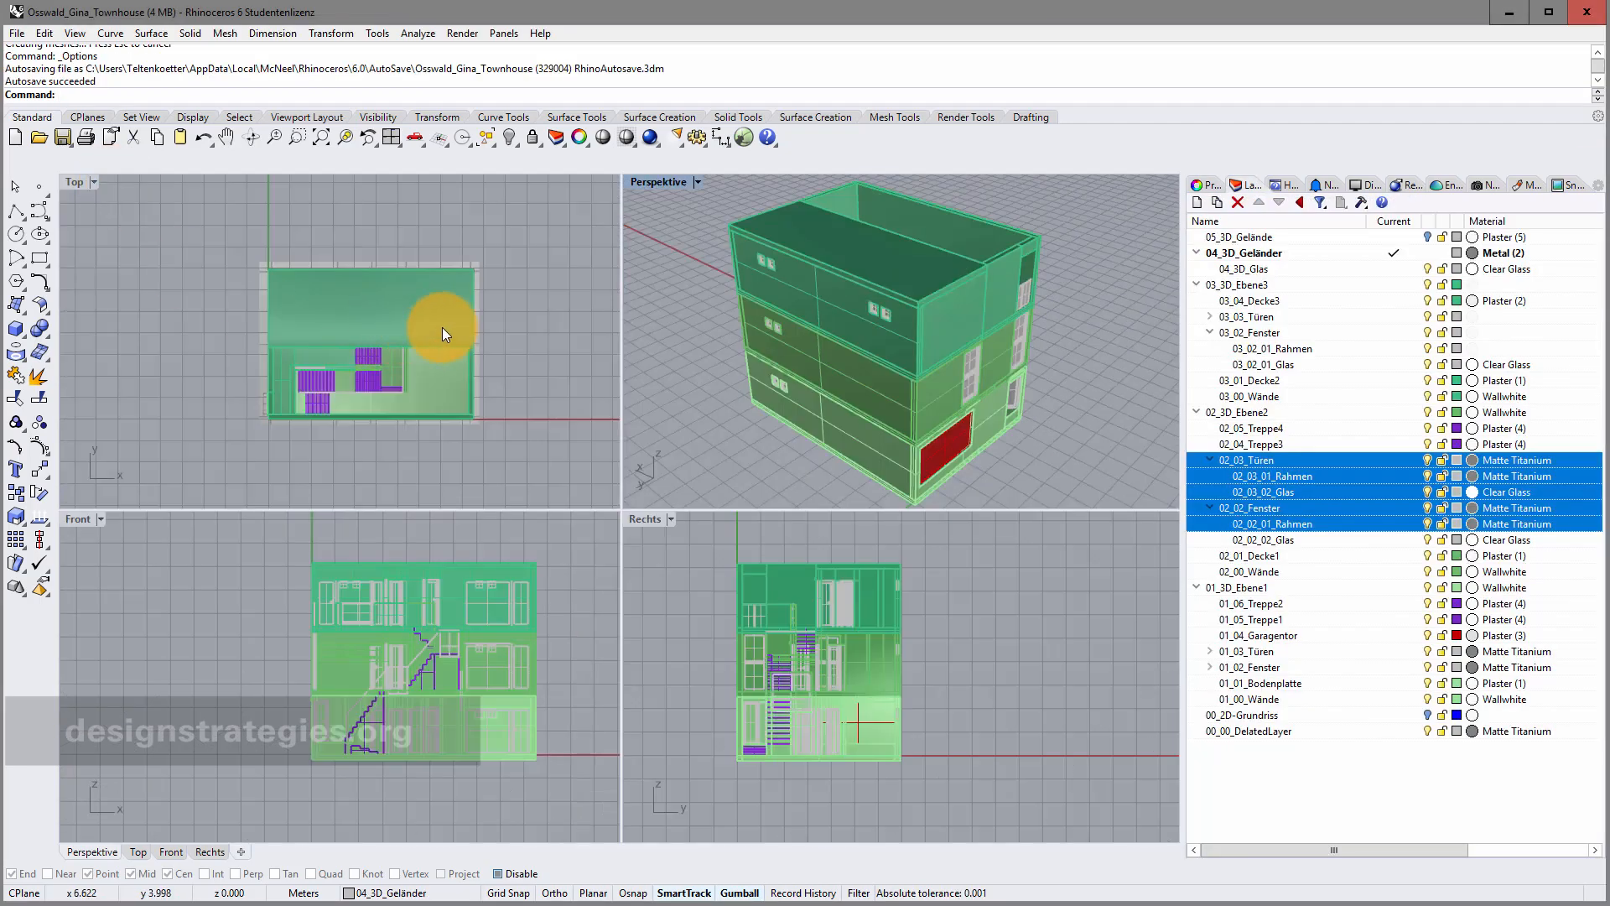
scroll(495, 303, "up", 3)
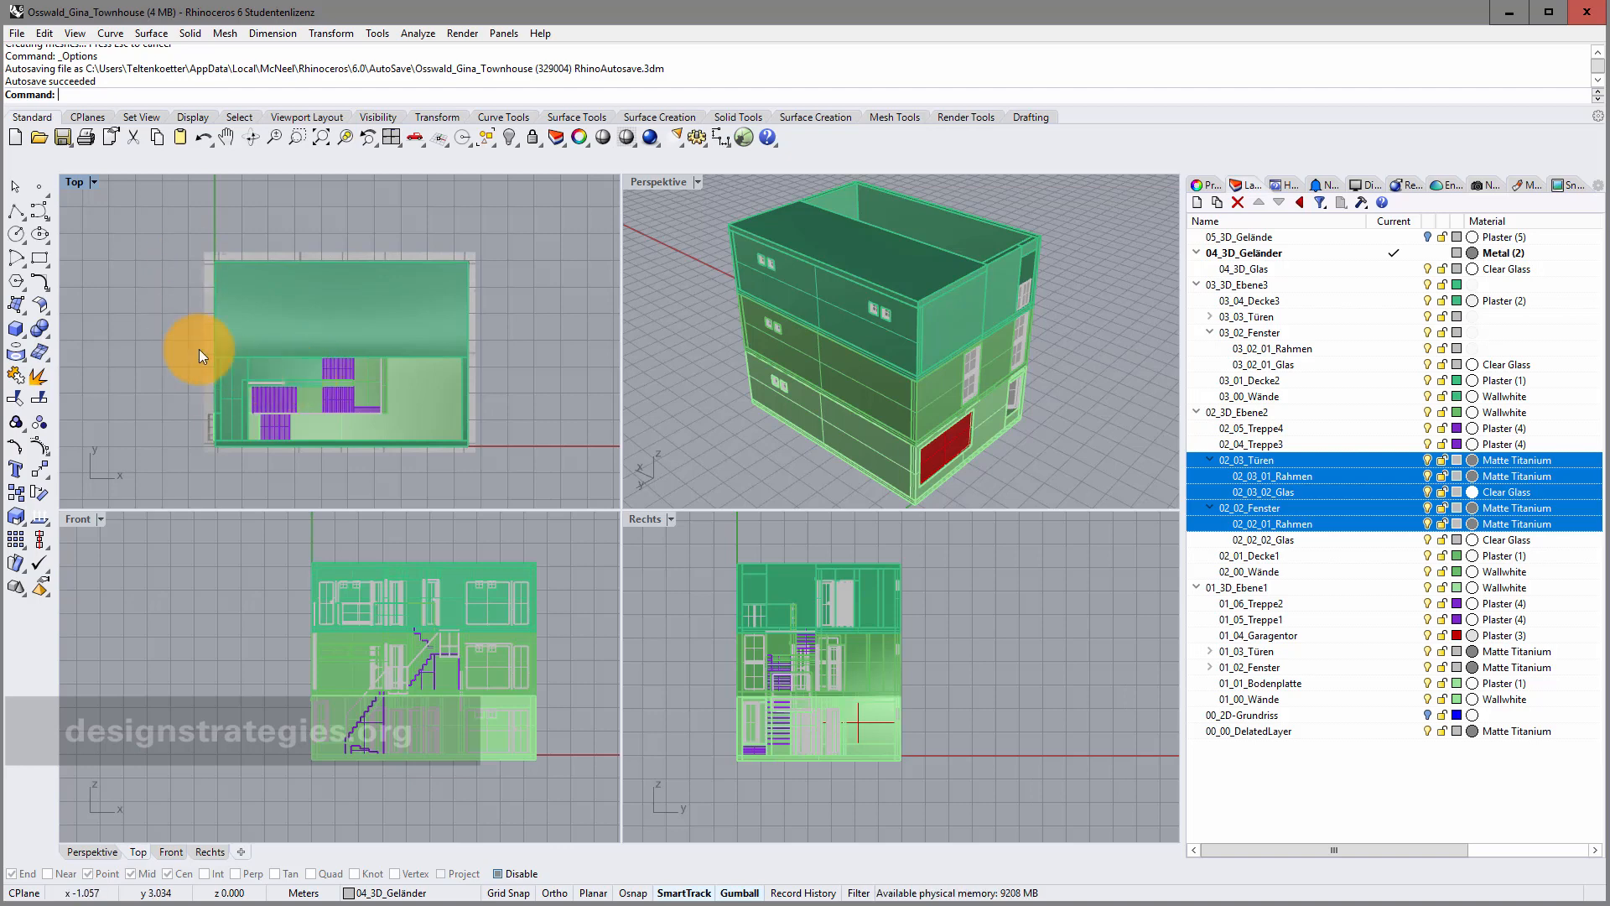
scroll(176, 275, "down", 4)
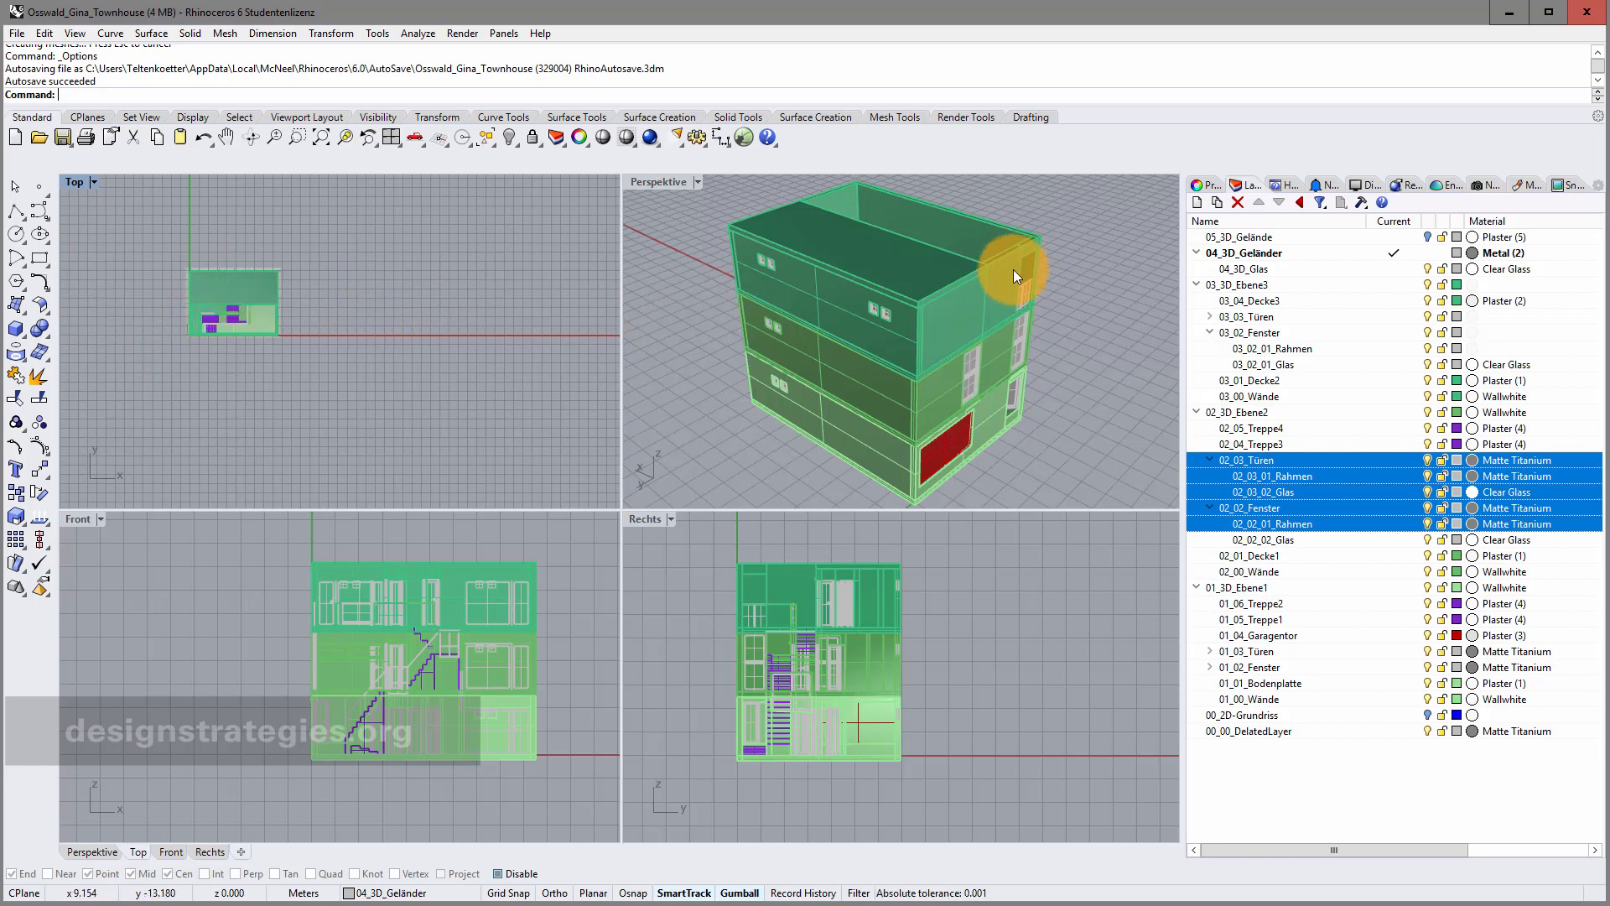
double_click(659, 182)
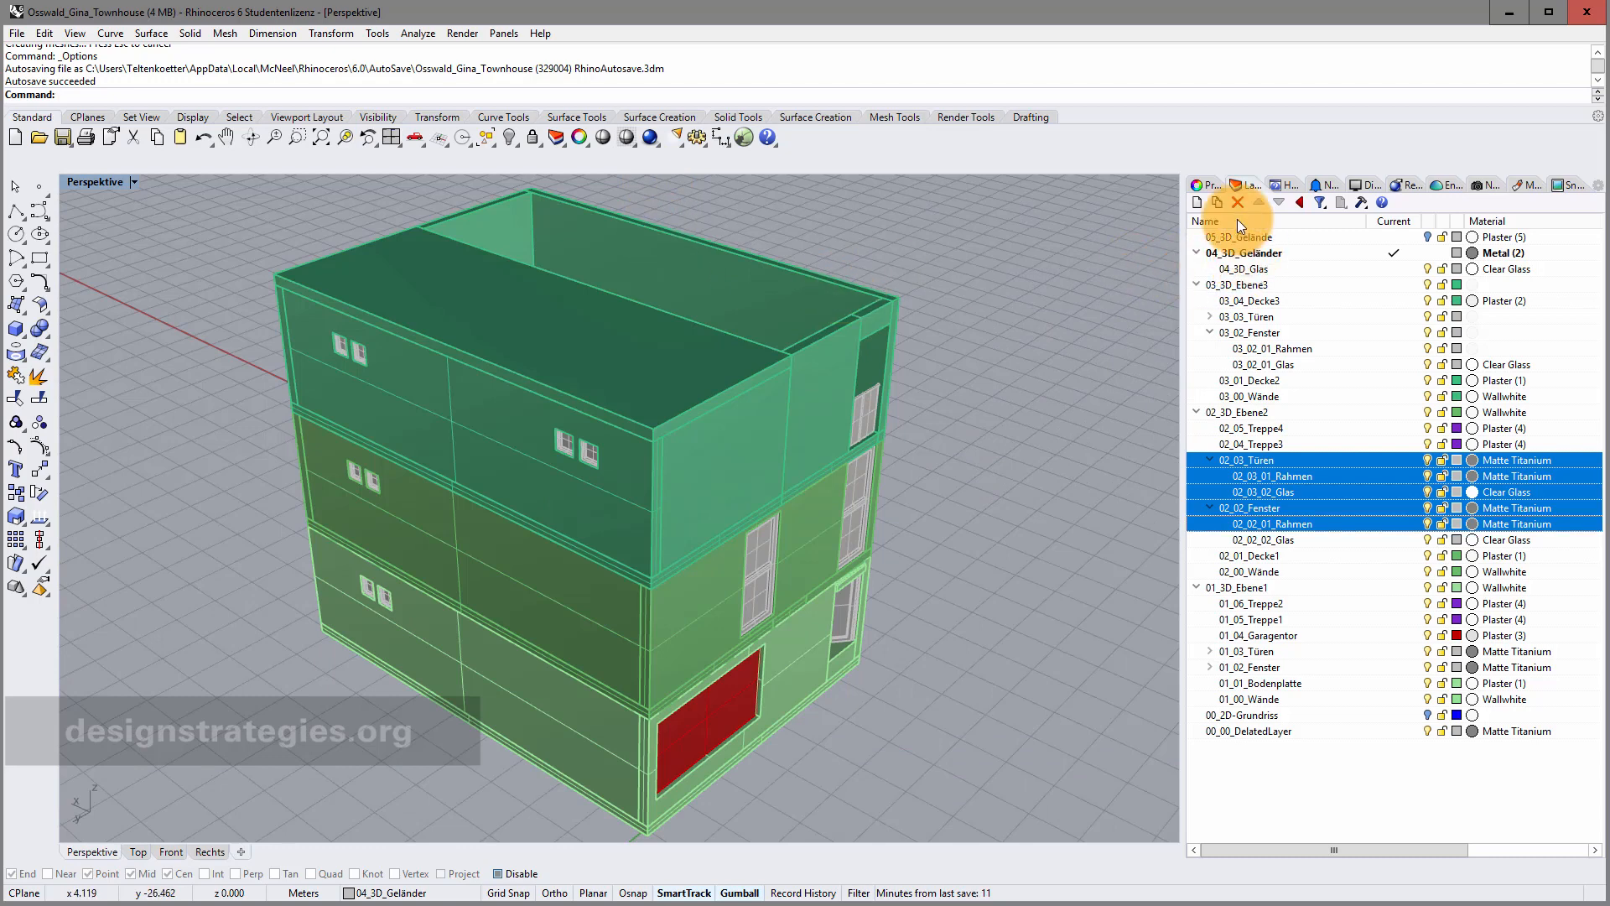
left_click(1214, 186)
left_click(1241, 186)
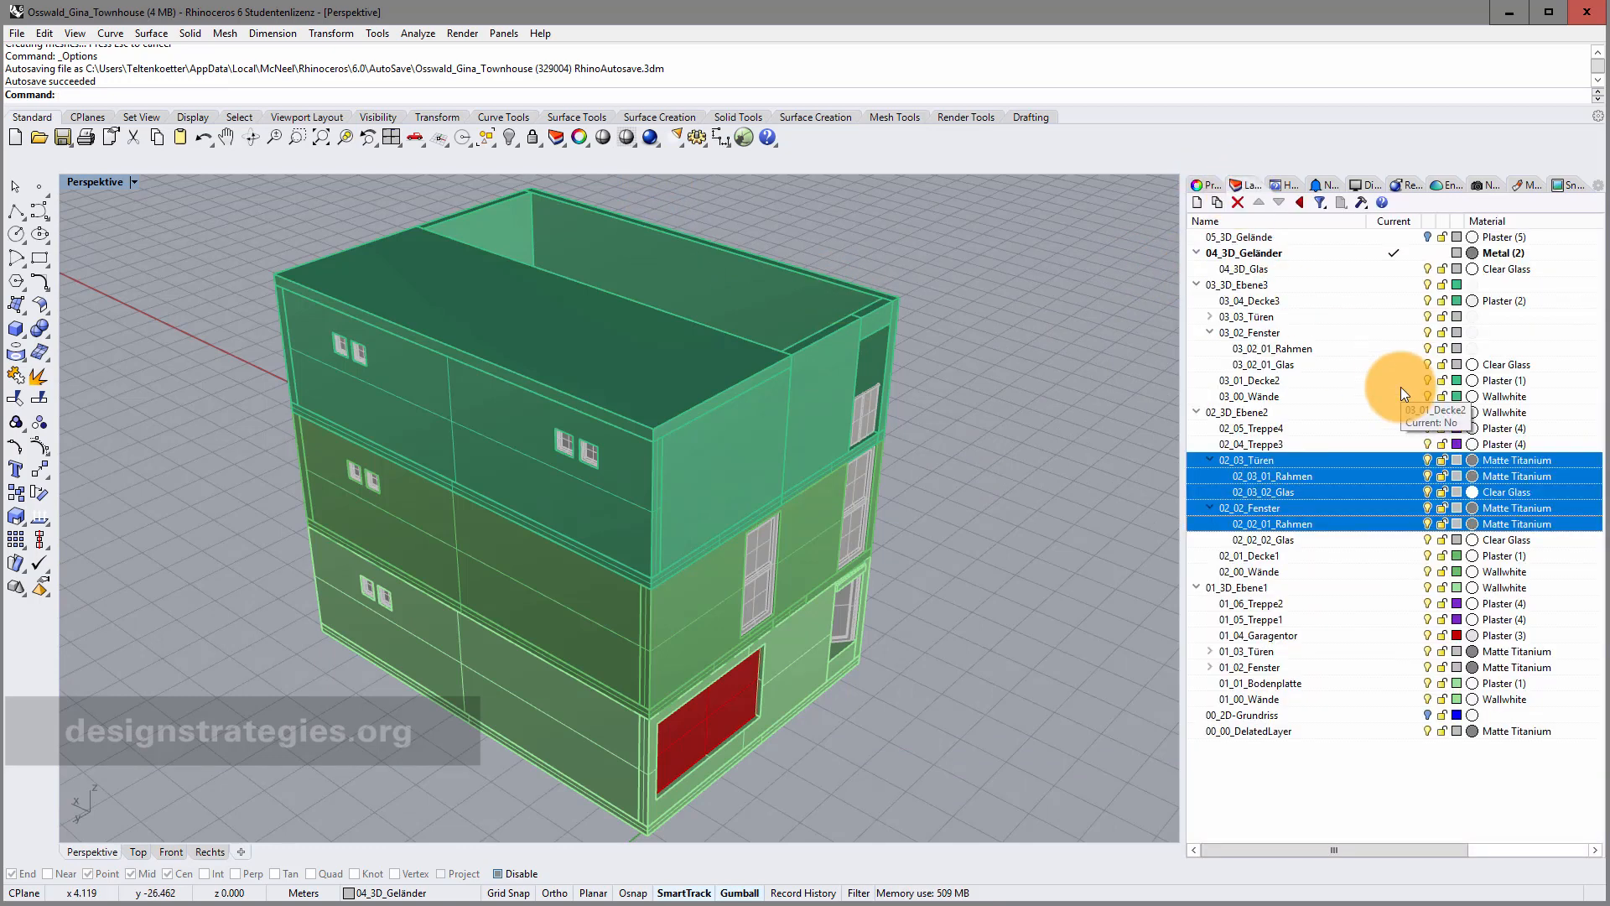
left_click(1286, 349)
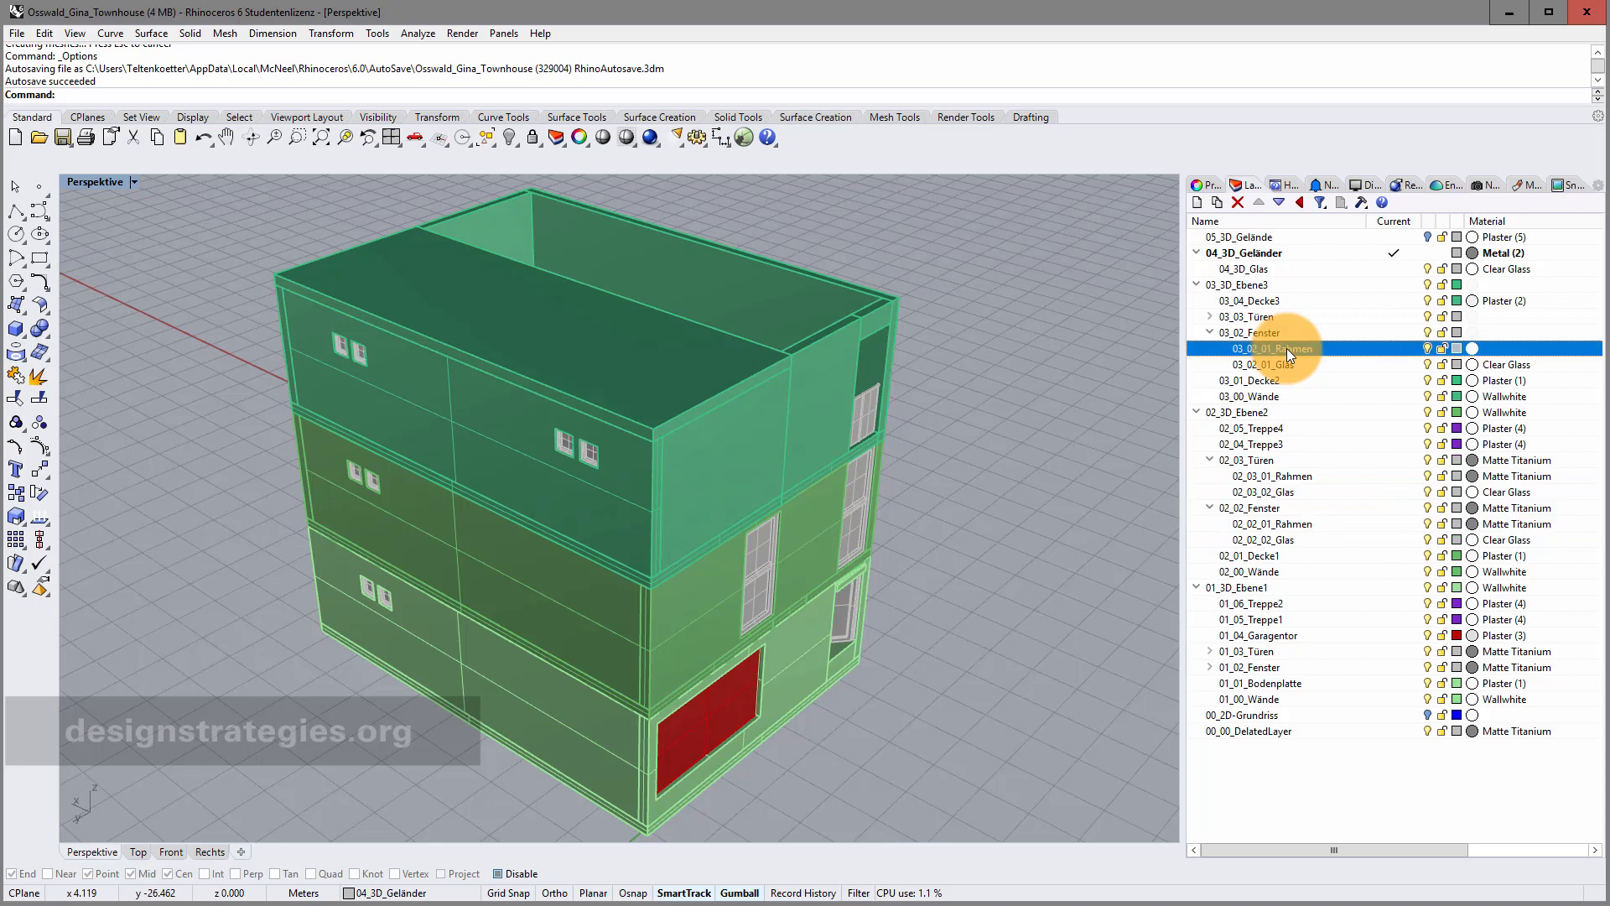
left_click(1287, 362, "shift")
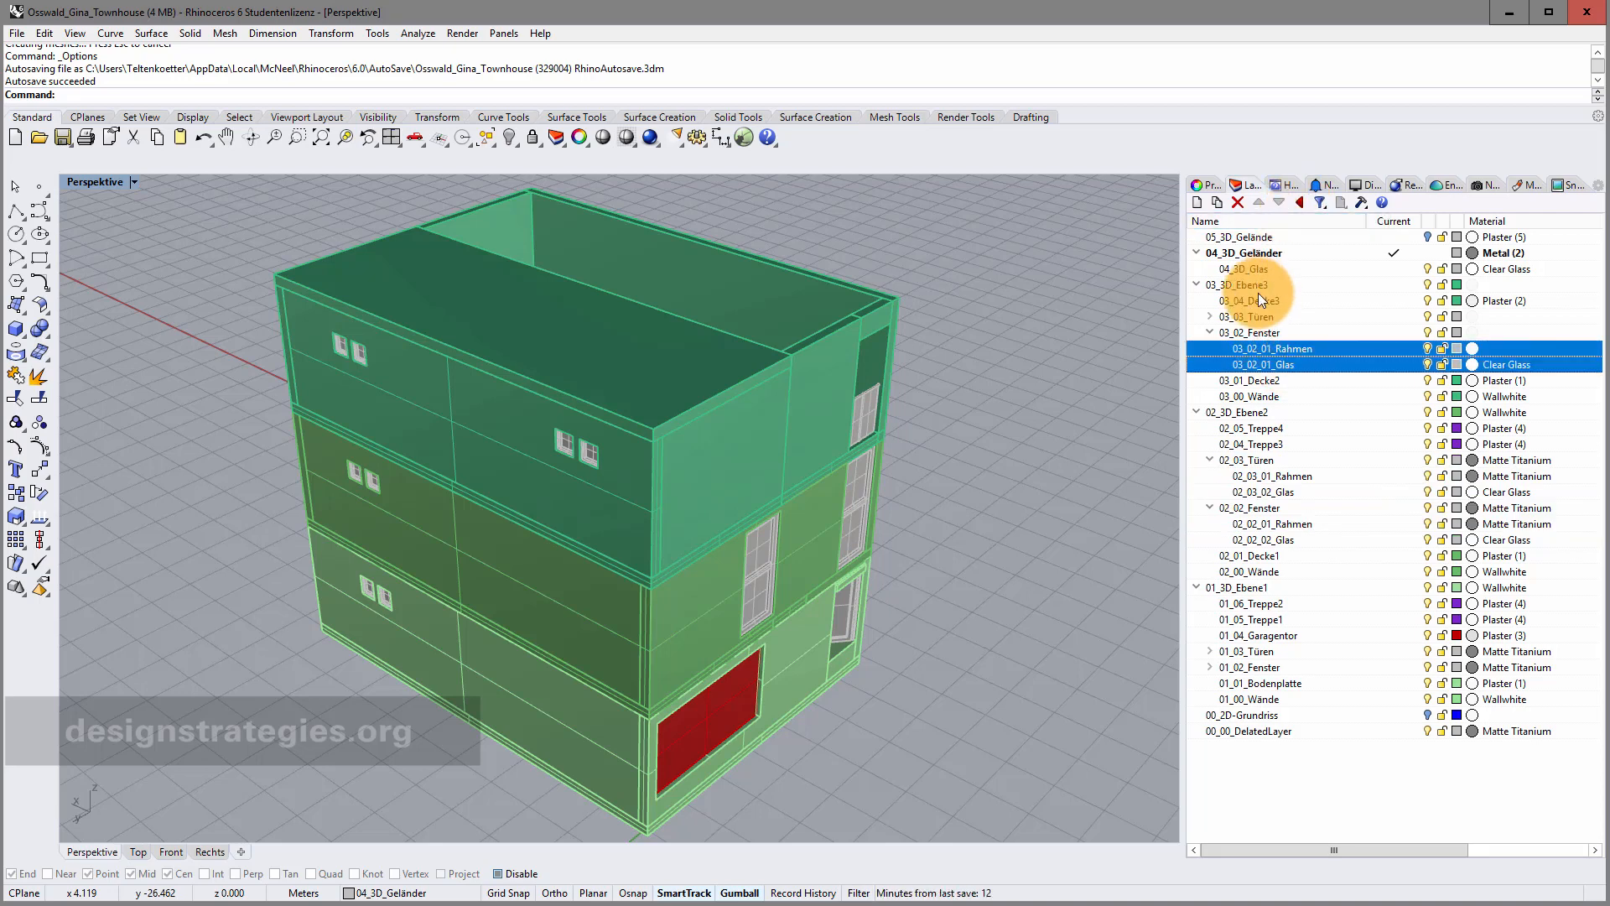
left_click_drag(1261, 353, 1266, 306)
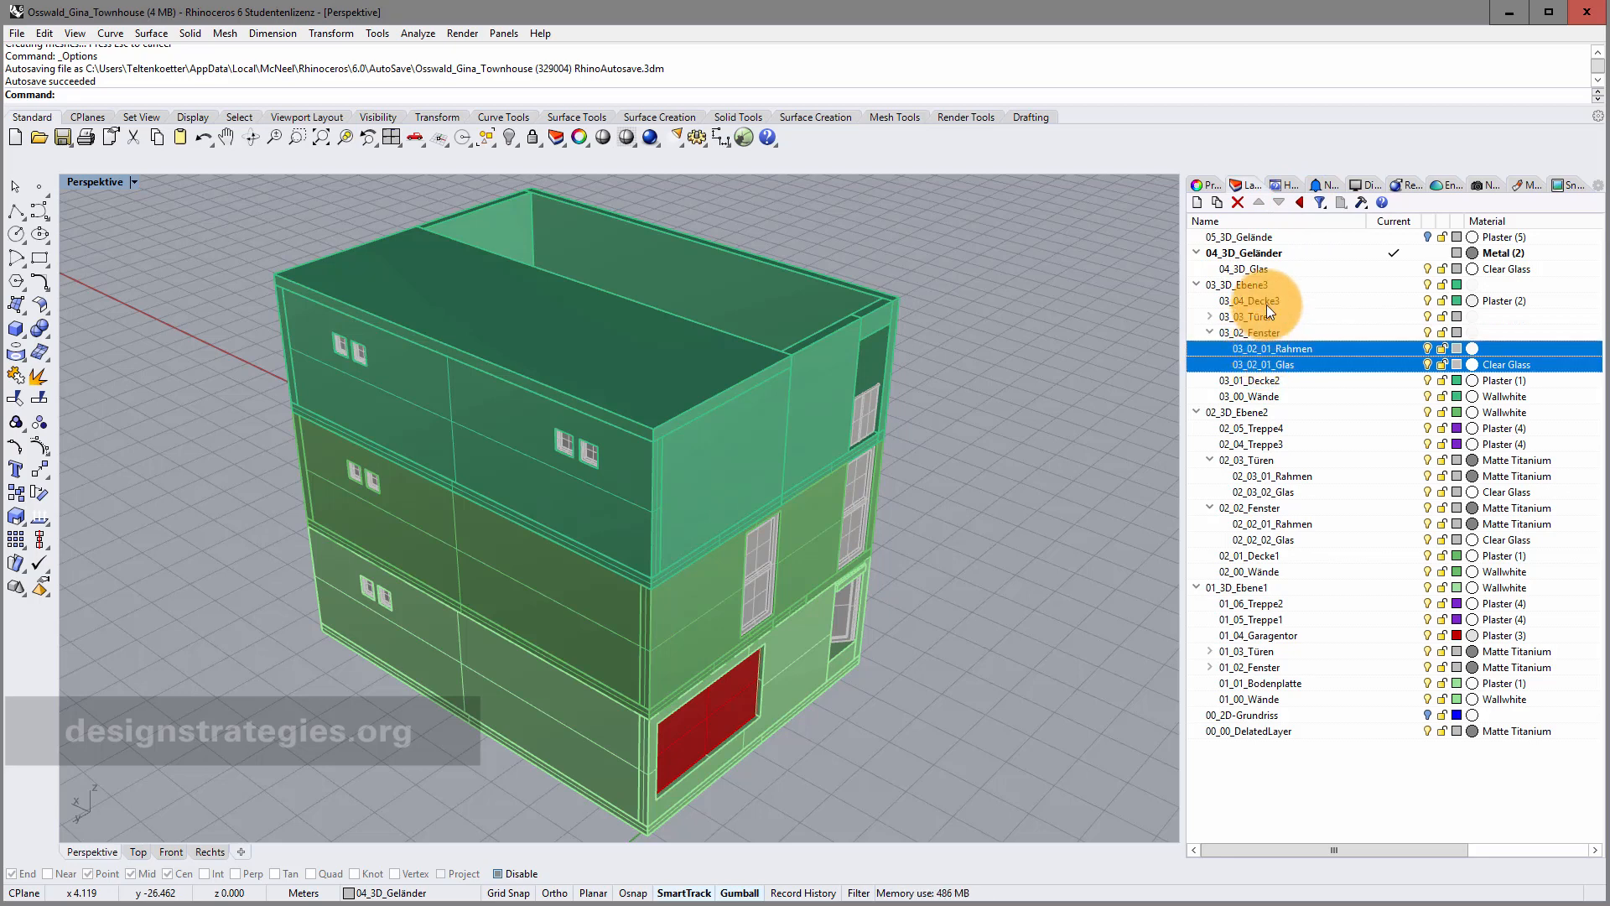
left_click(1296, 205)
left_click_drag(1282, 349, 1271, 334)
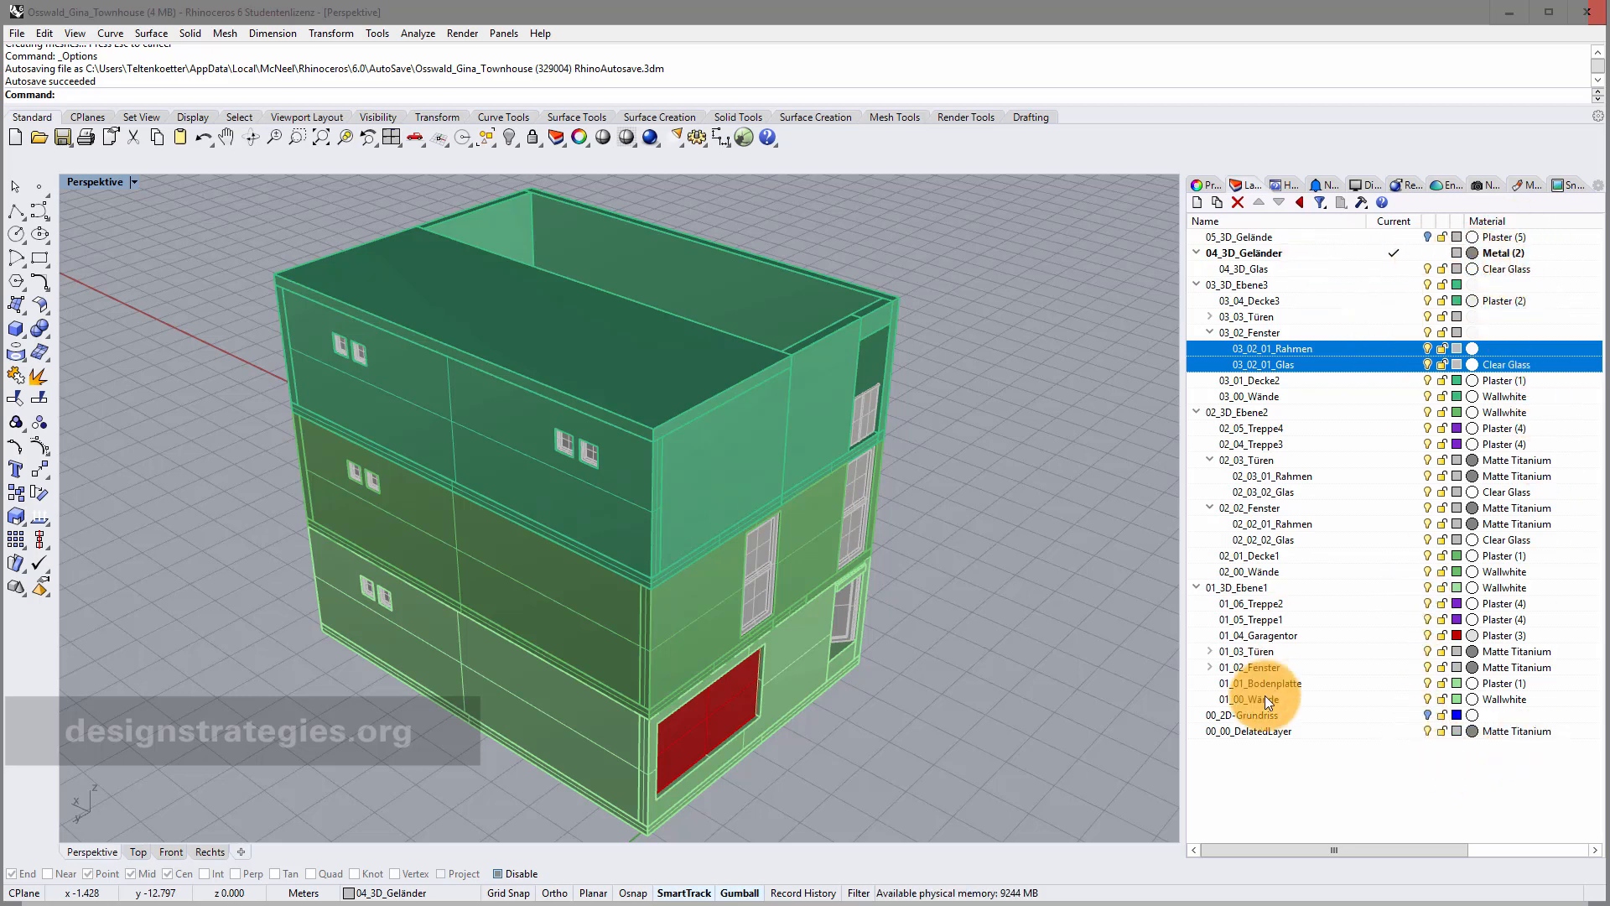
Open the Materials panel and look through the model's materials, such as Metal and Plaster (1).
left_click(1521, 184)
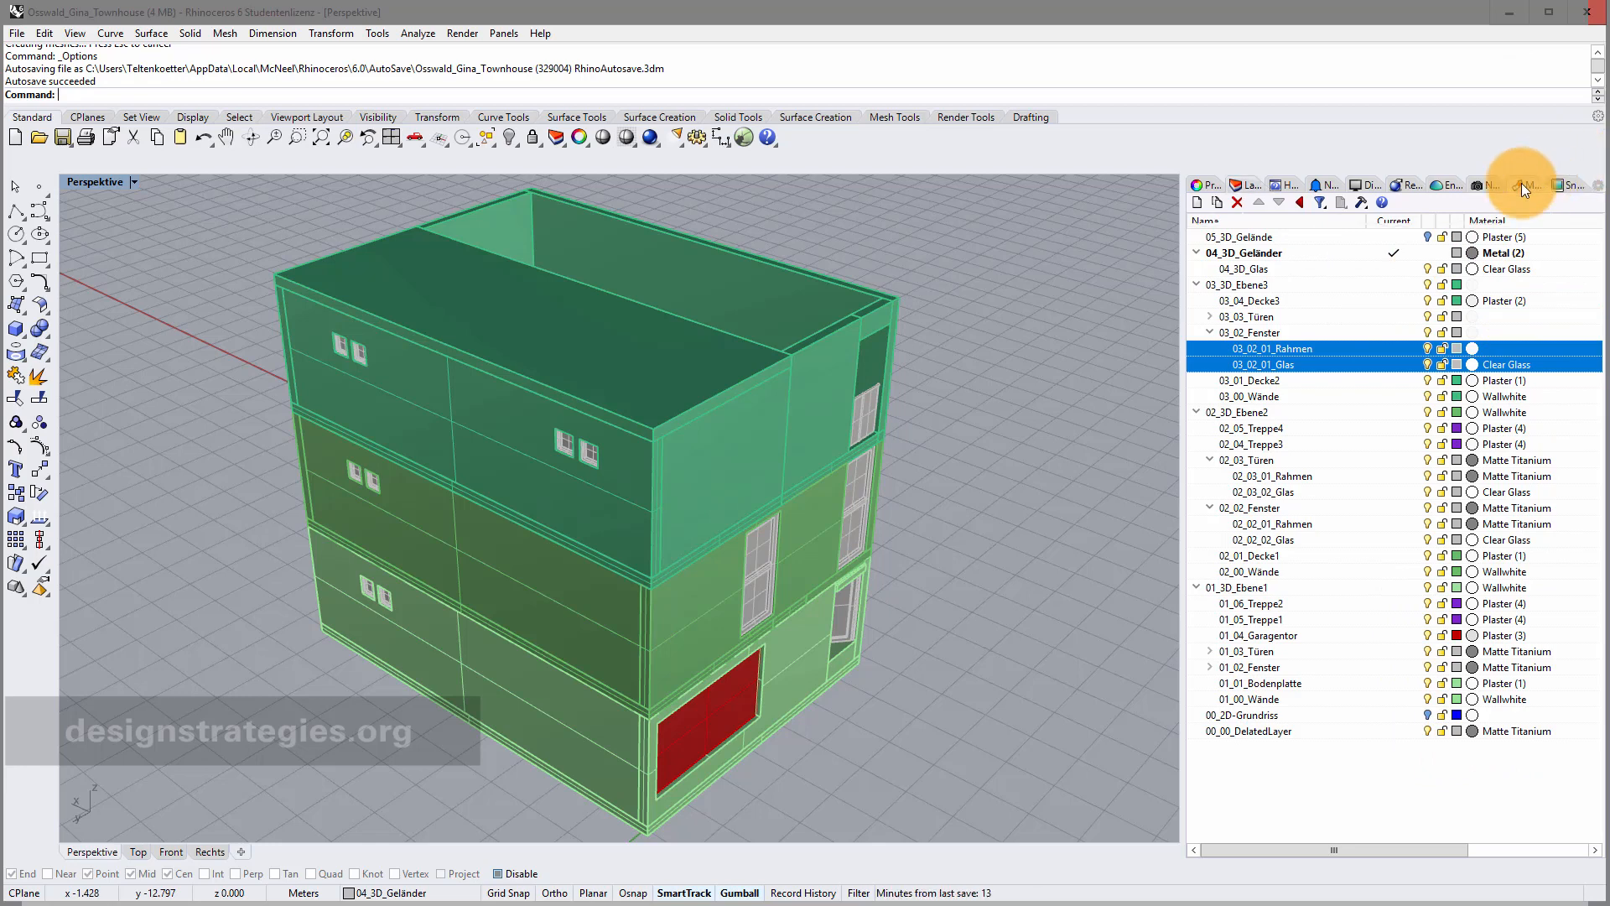
left_click(1601, 190)
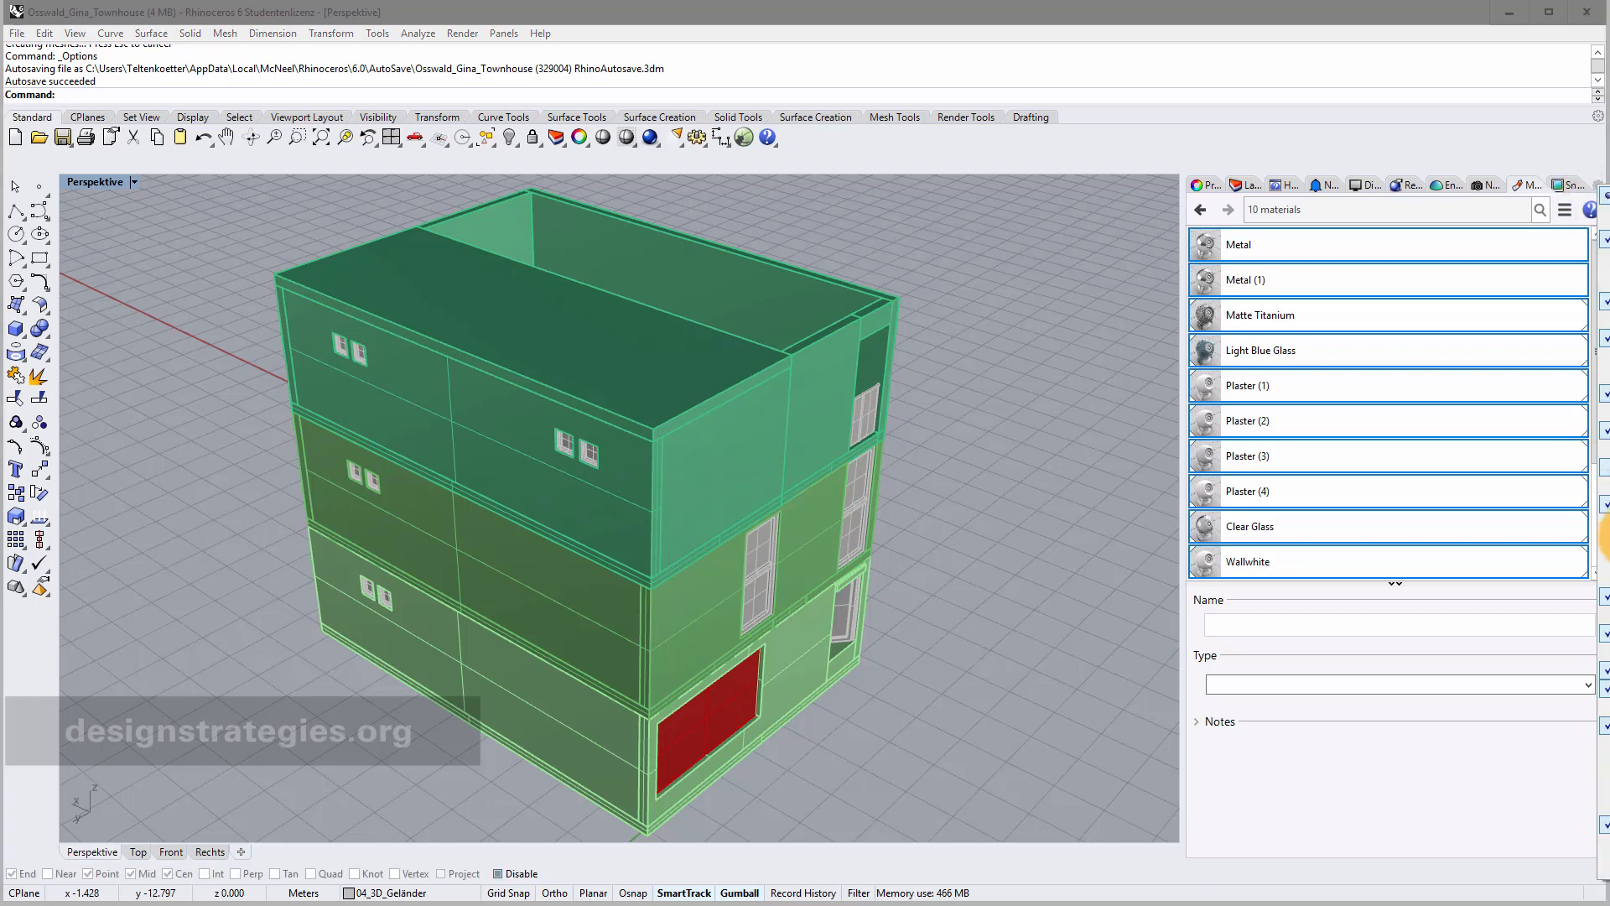
left_click(1407, 13)
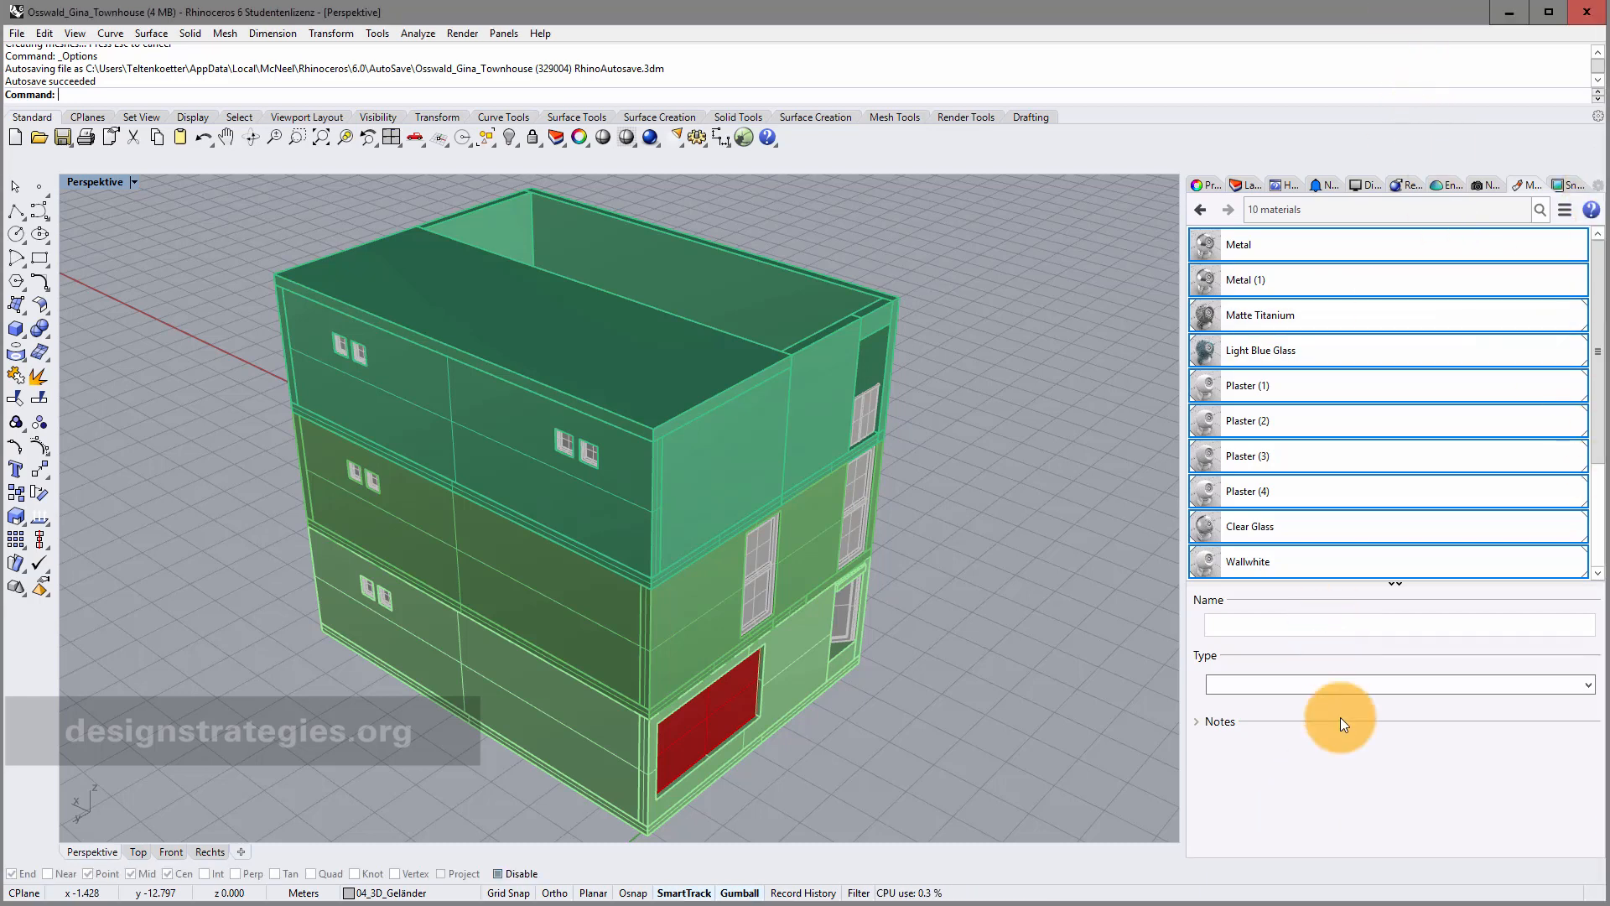
double_click(1303, 379)
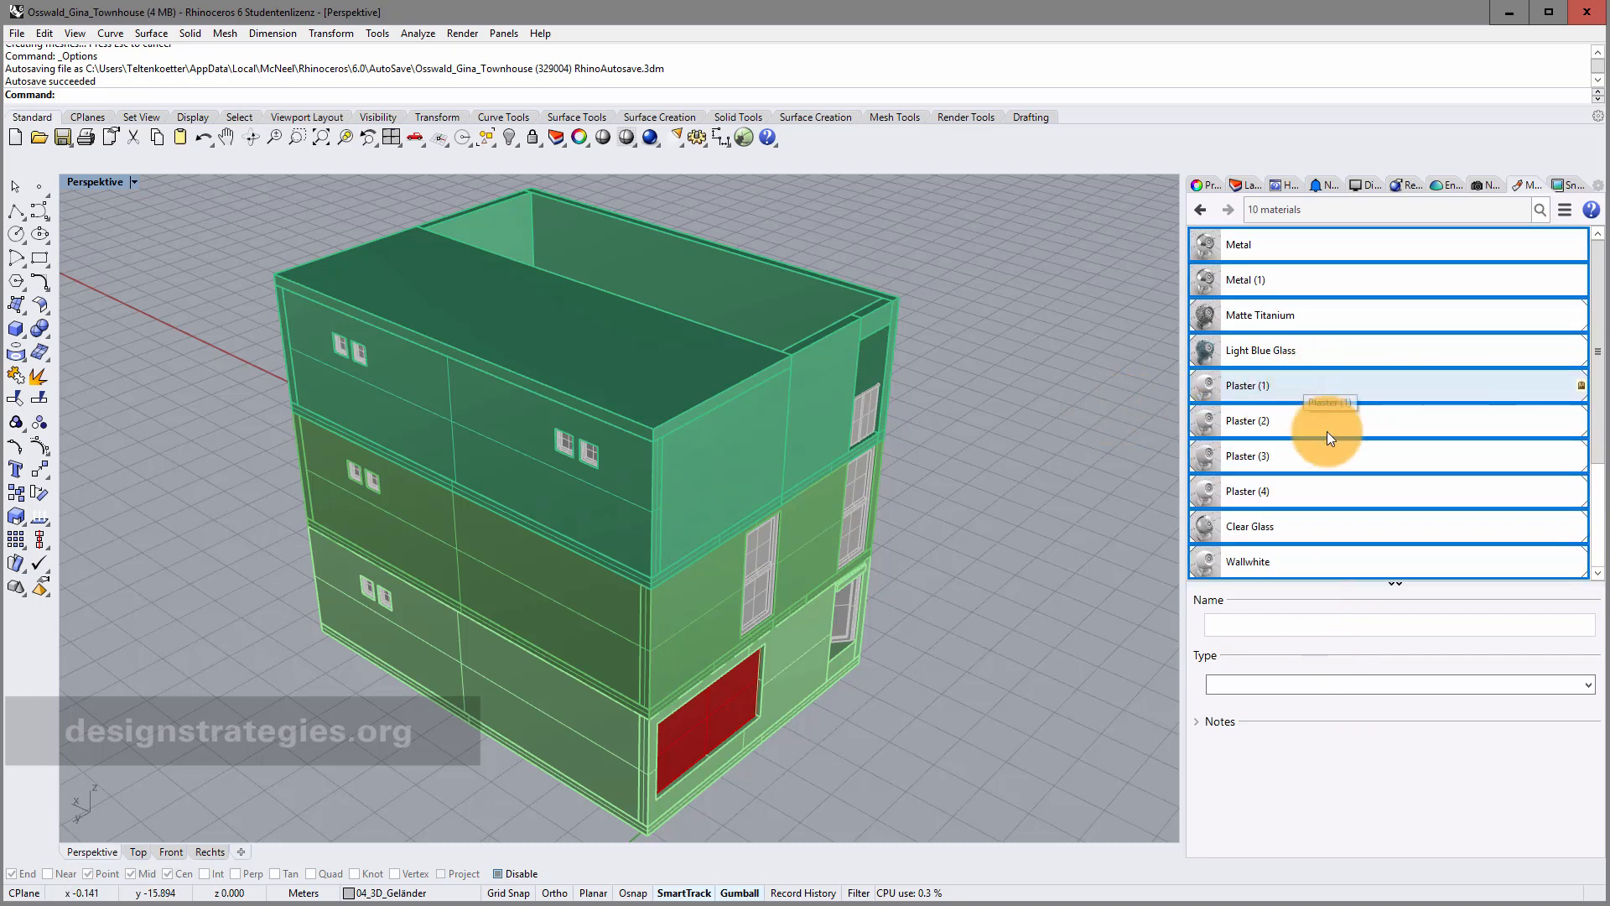
left_click(1302, 252)
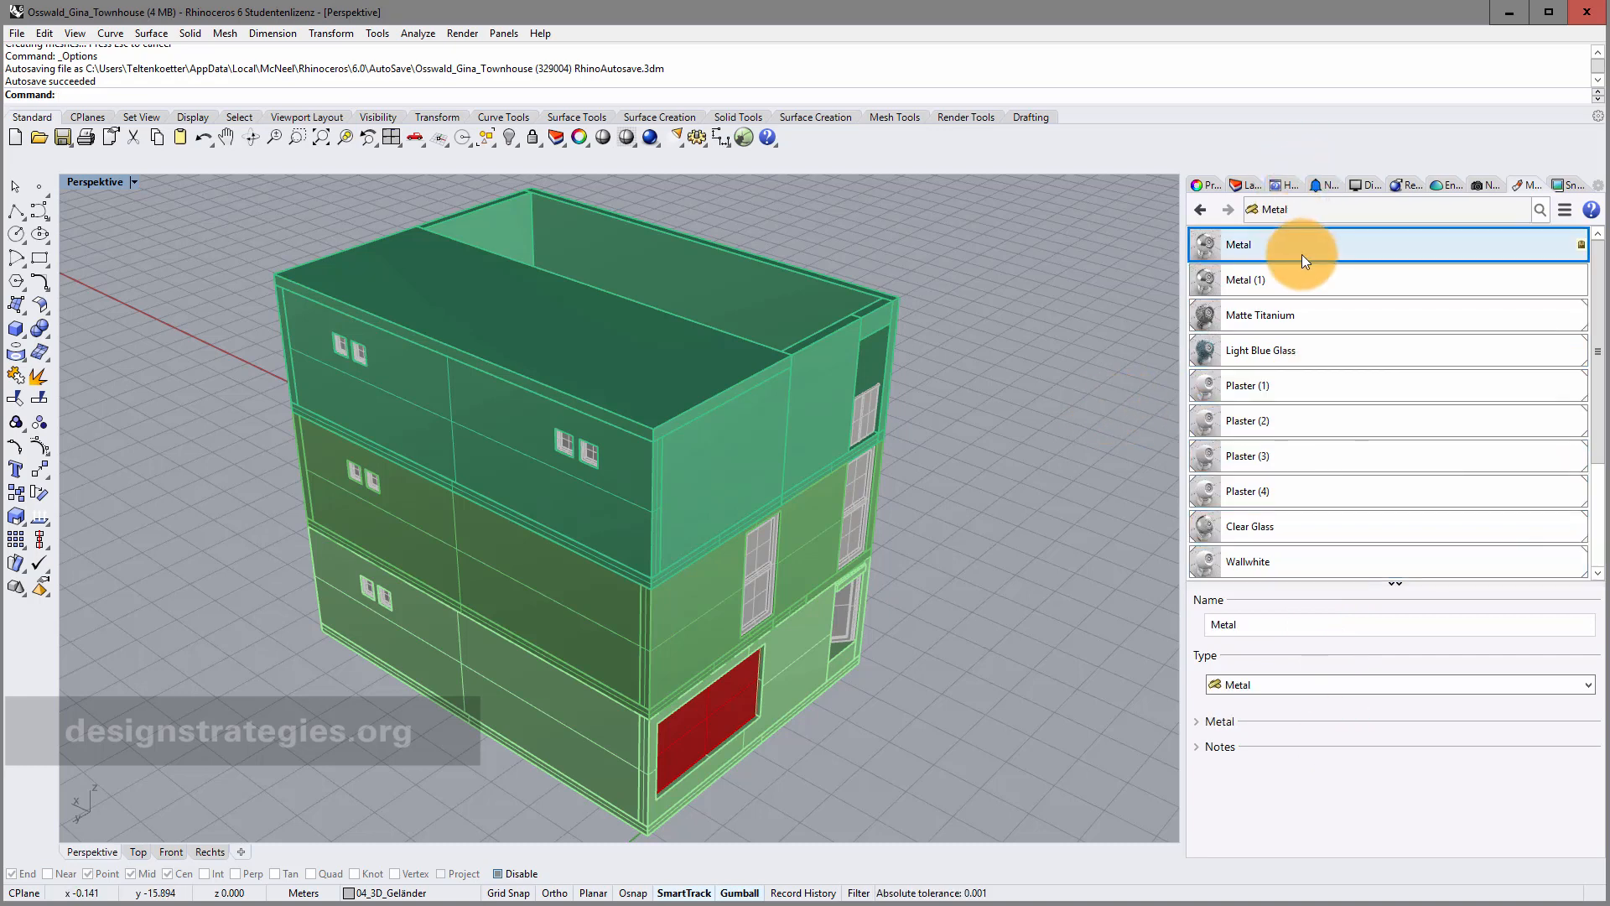
key("ctrl+a")
left_click(1039, 324)
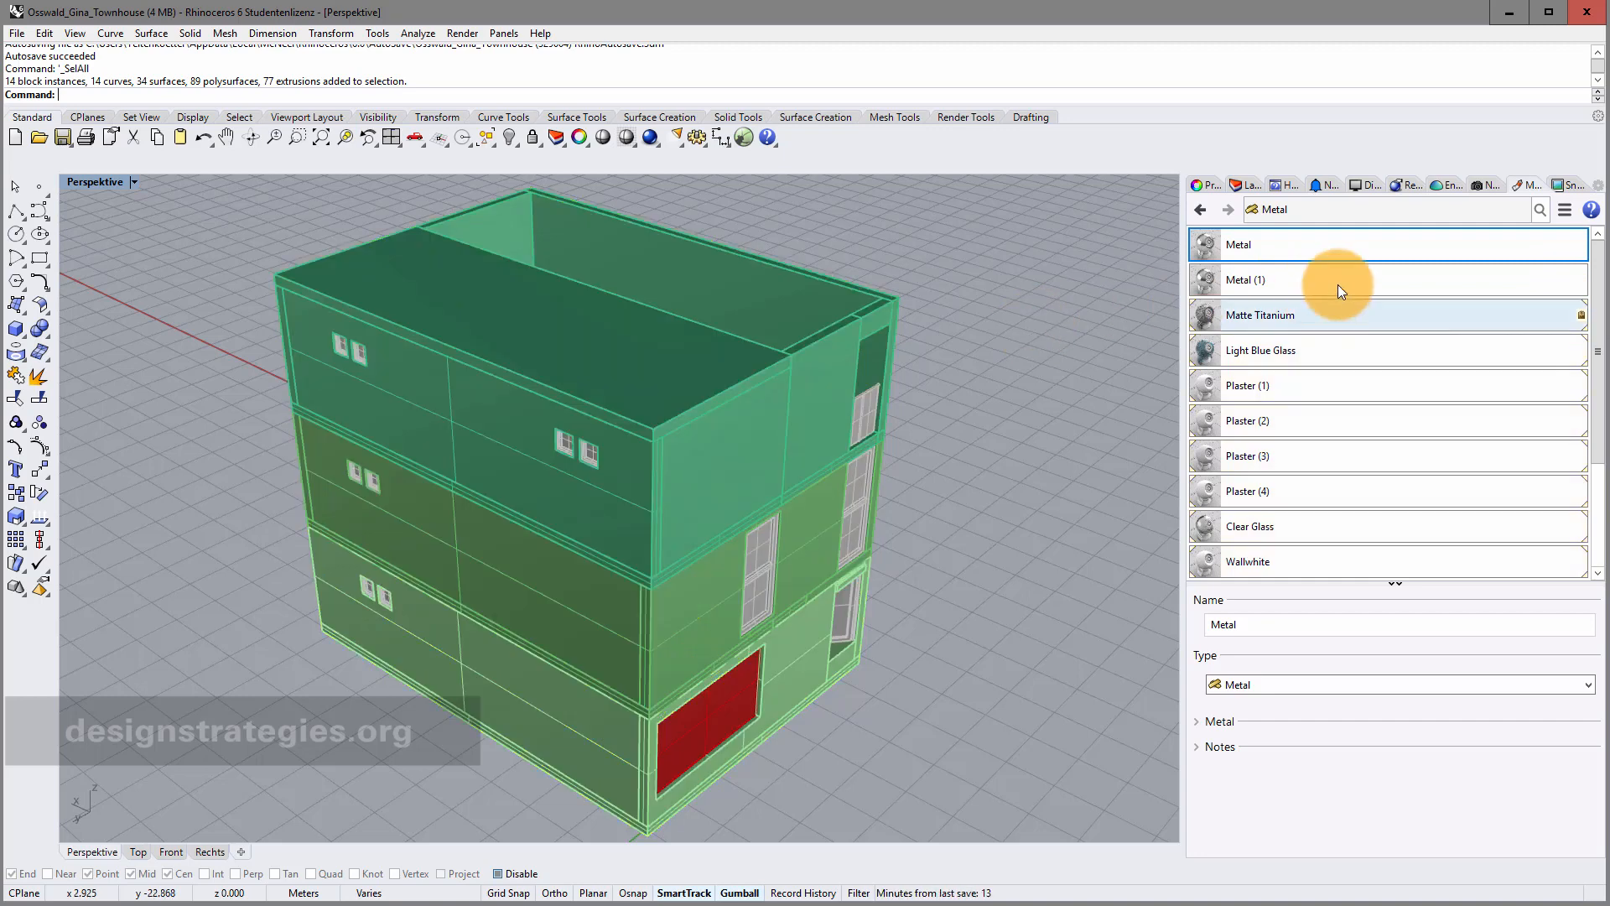
left_click(1347, 244)
left_click(1596, 503)
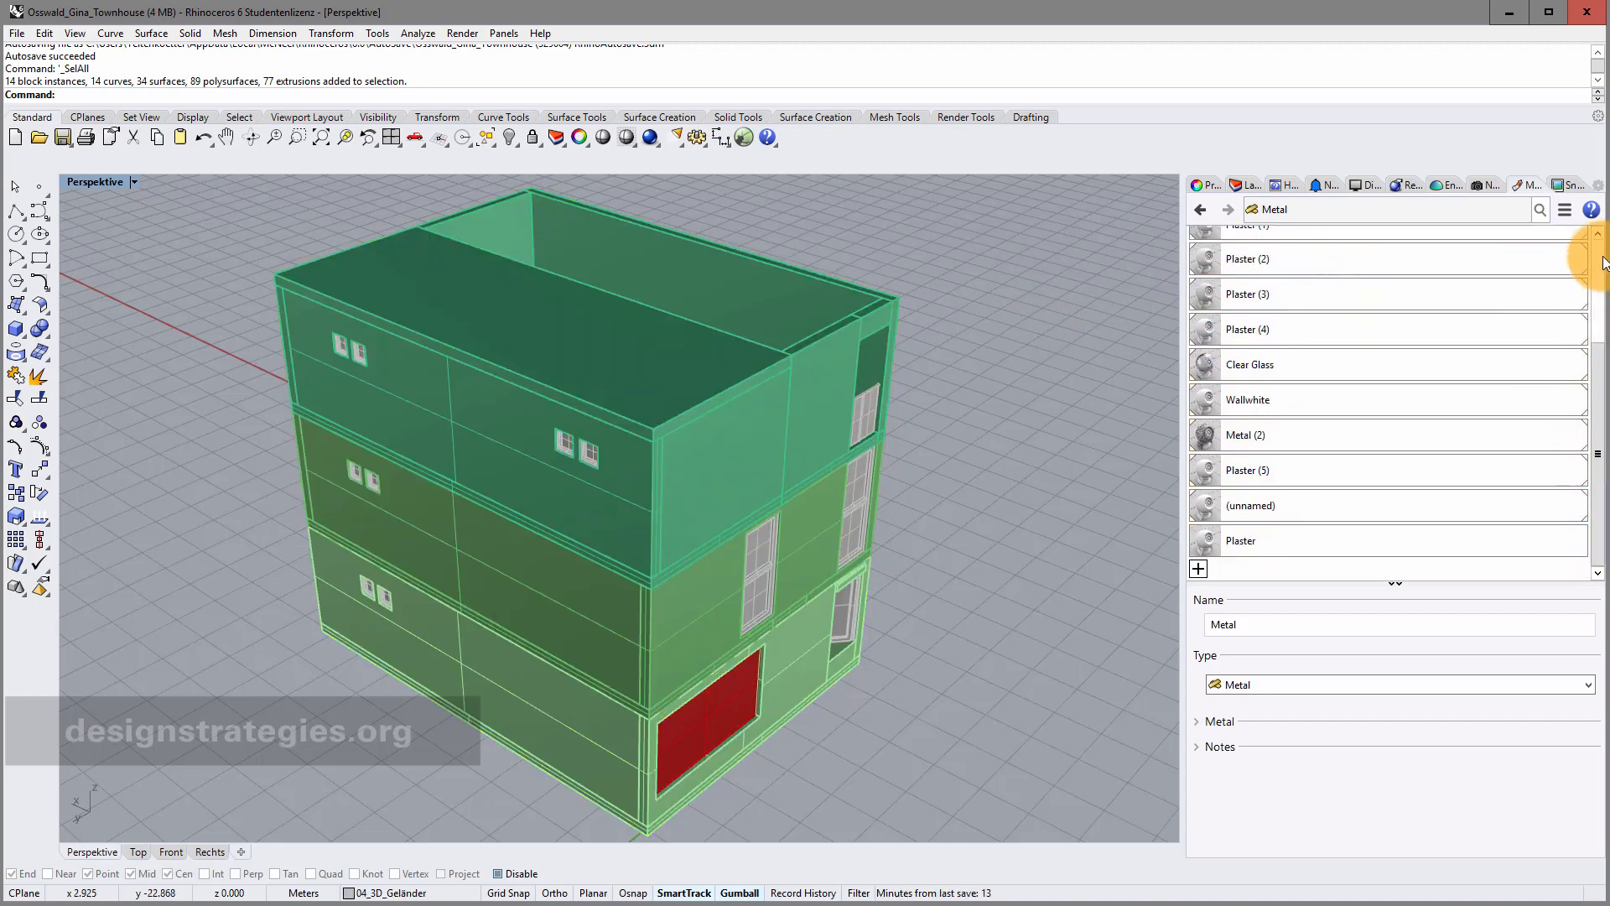
left_click(1489, 236)
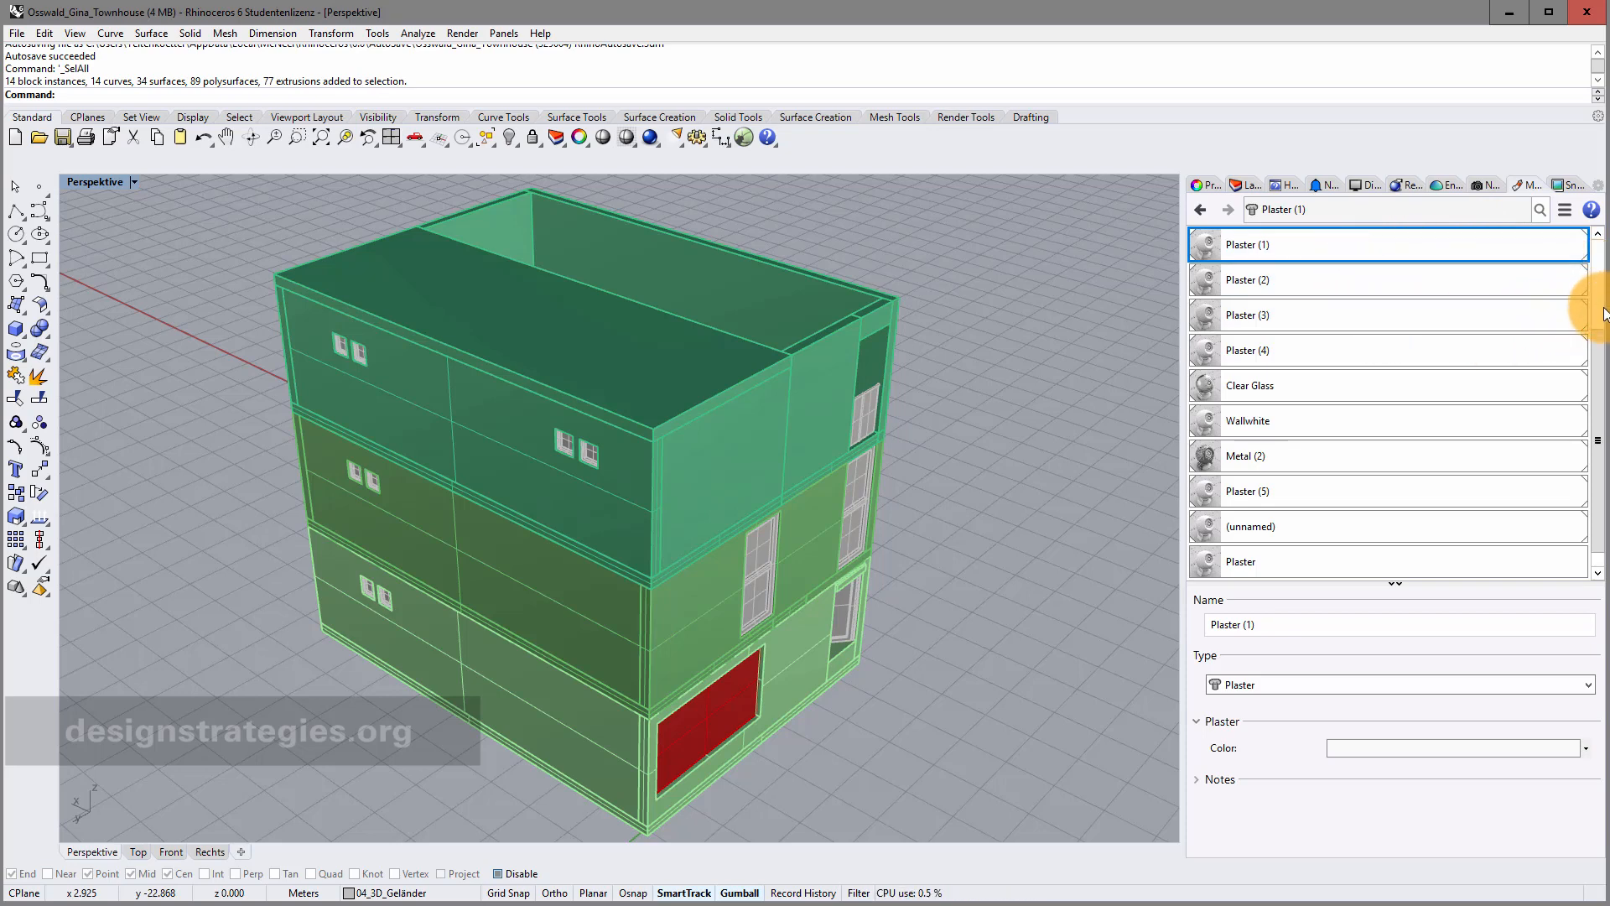
Select all ten materials and delete them, confirming with Ja.
scroll(1577, 335, "up", 2)
left_click_drag(1598, 450, 1599, 561)
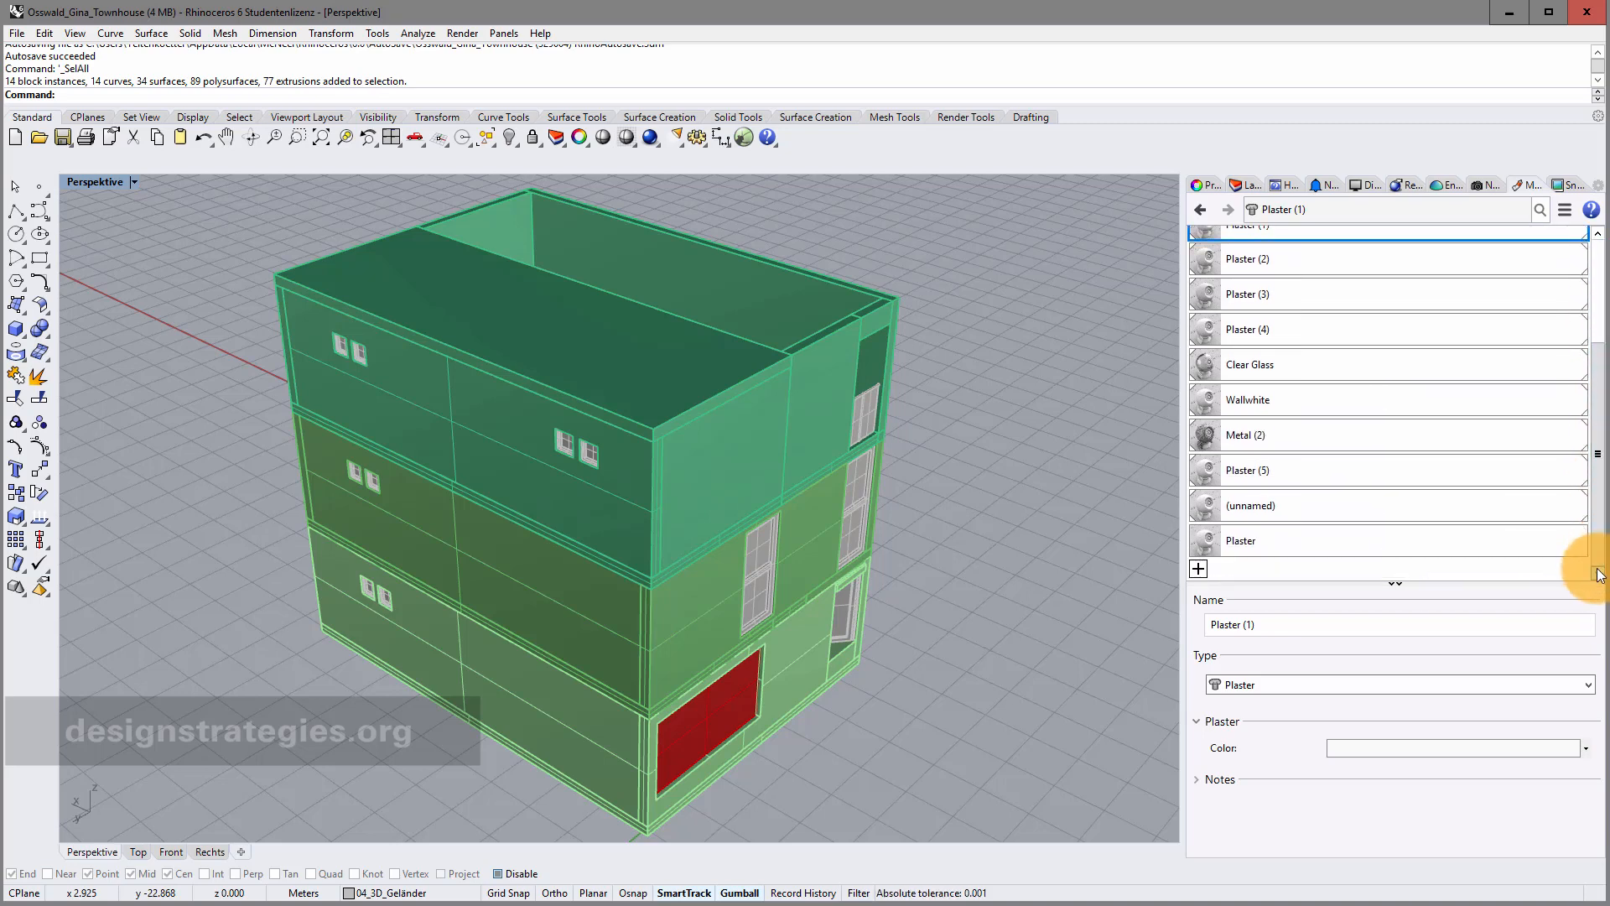
left_click(1478, 545, "shift")
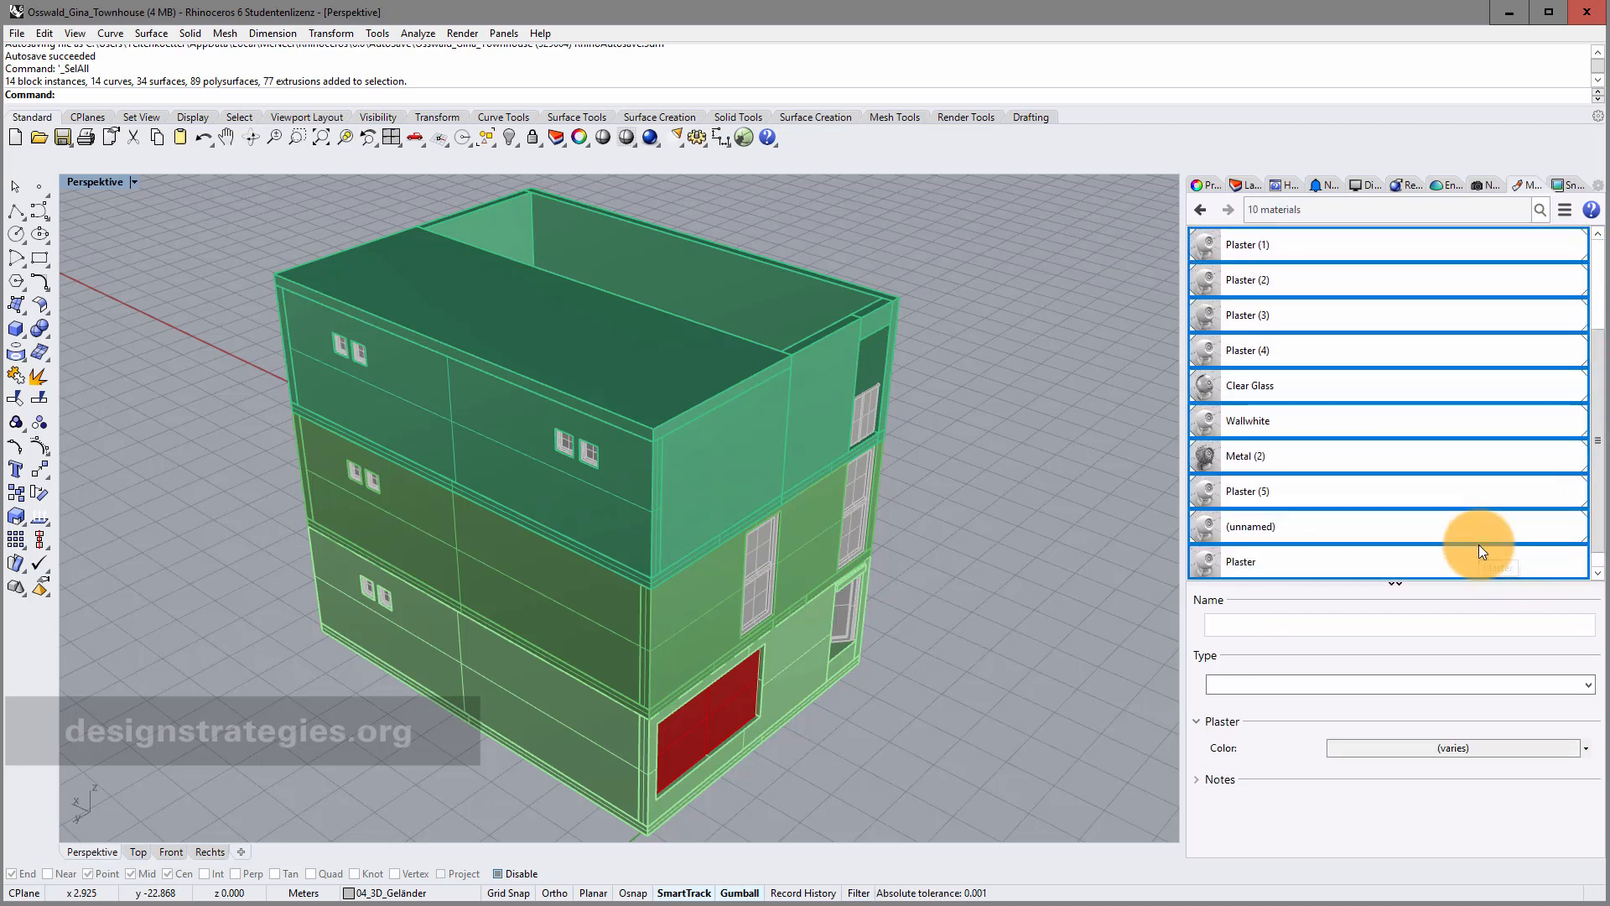
right_click(1377, 312)
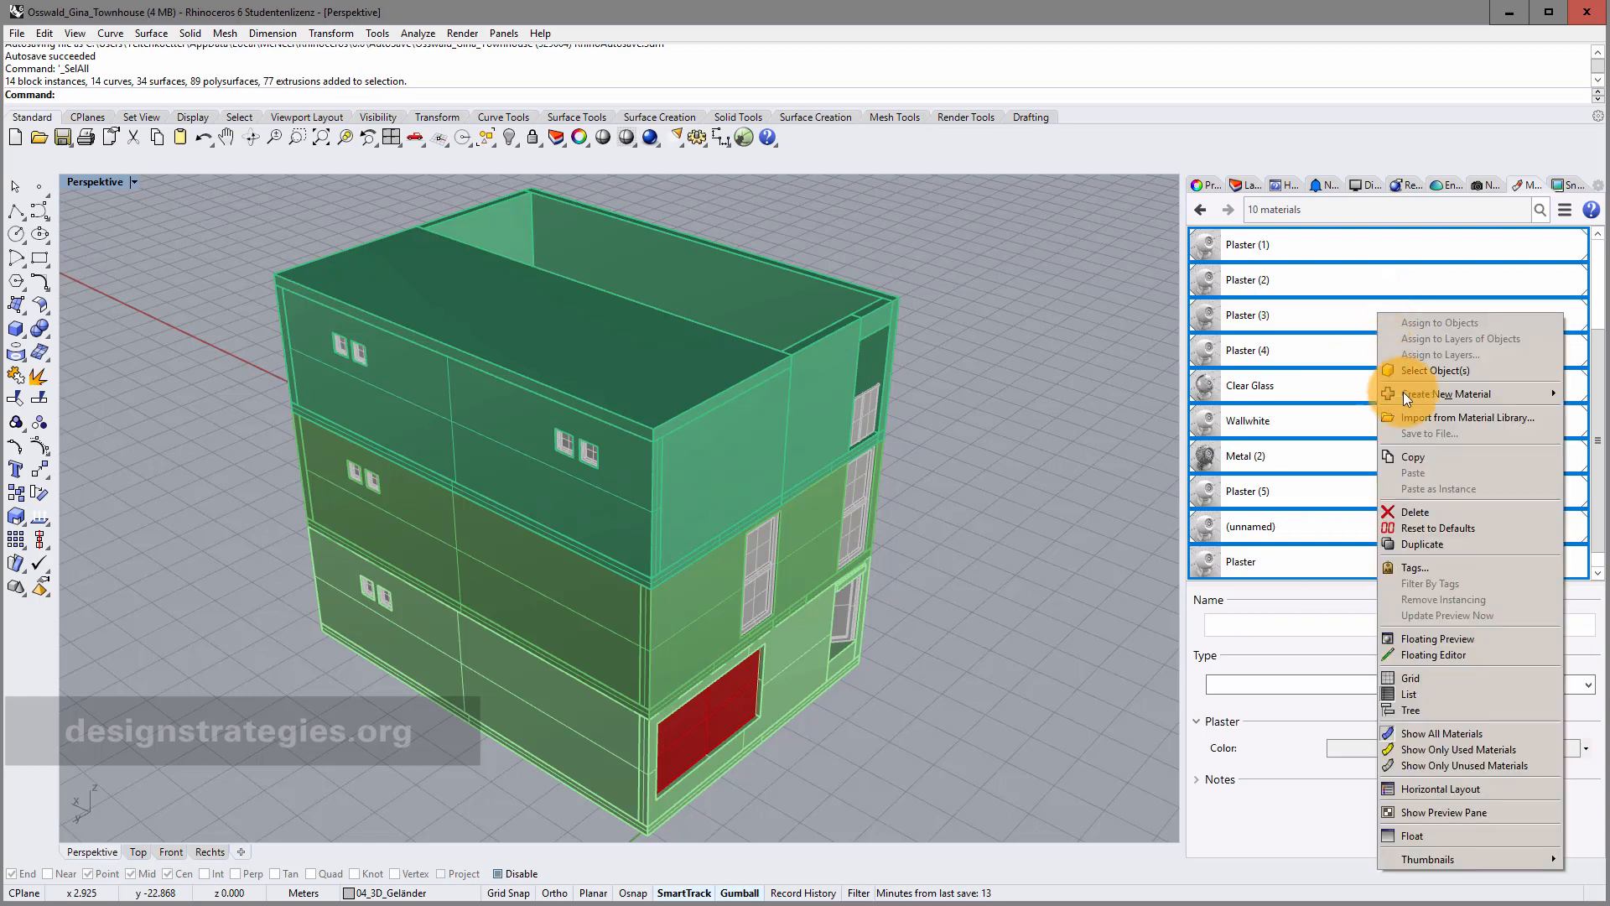
left_click(1444, 511)
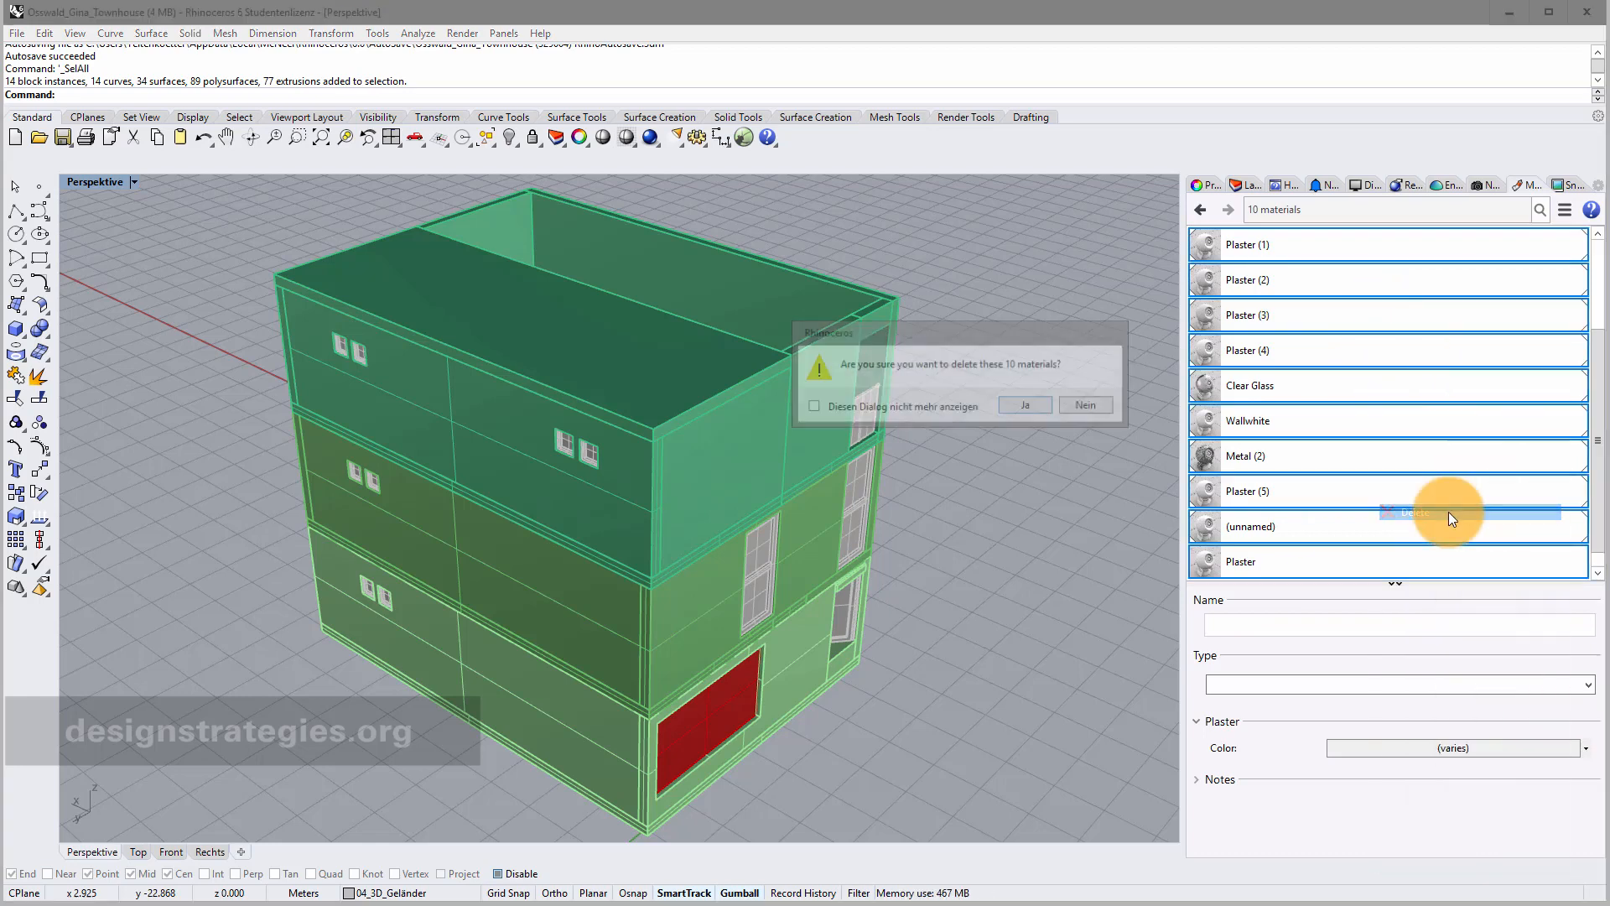
left_click(1021, 411)
Select the four remaining materials and delete them as well, confirming with Ja.
left_click(1336, 241)
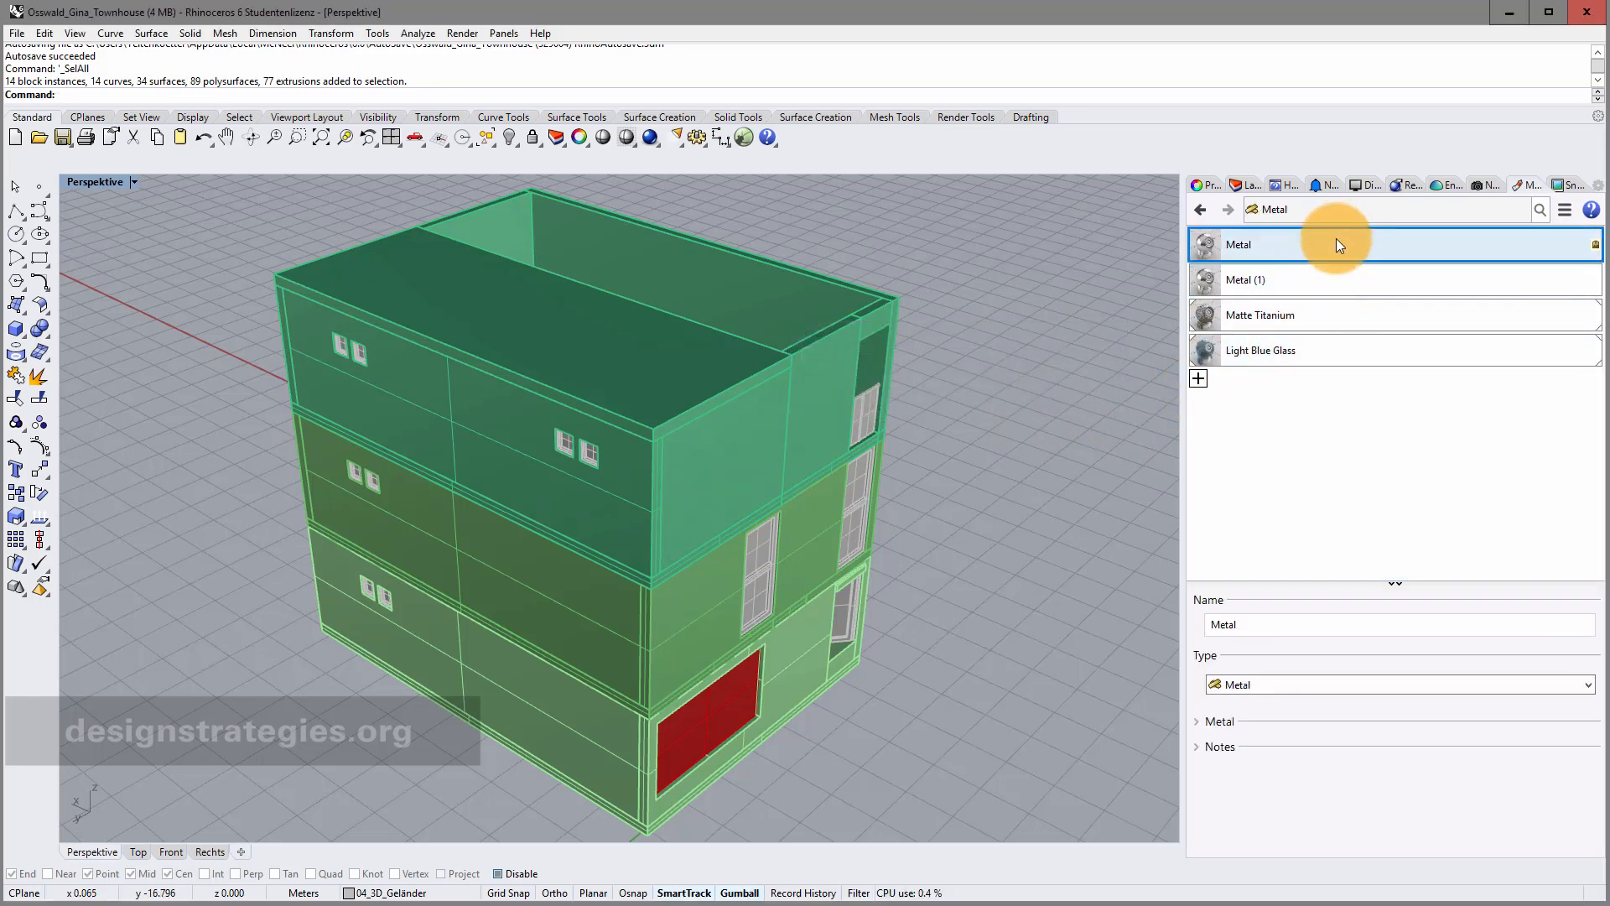
left_click(1340, 349, "shift")
right_click(1340, 348)
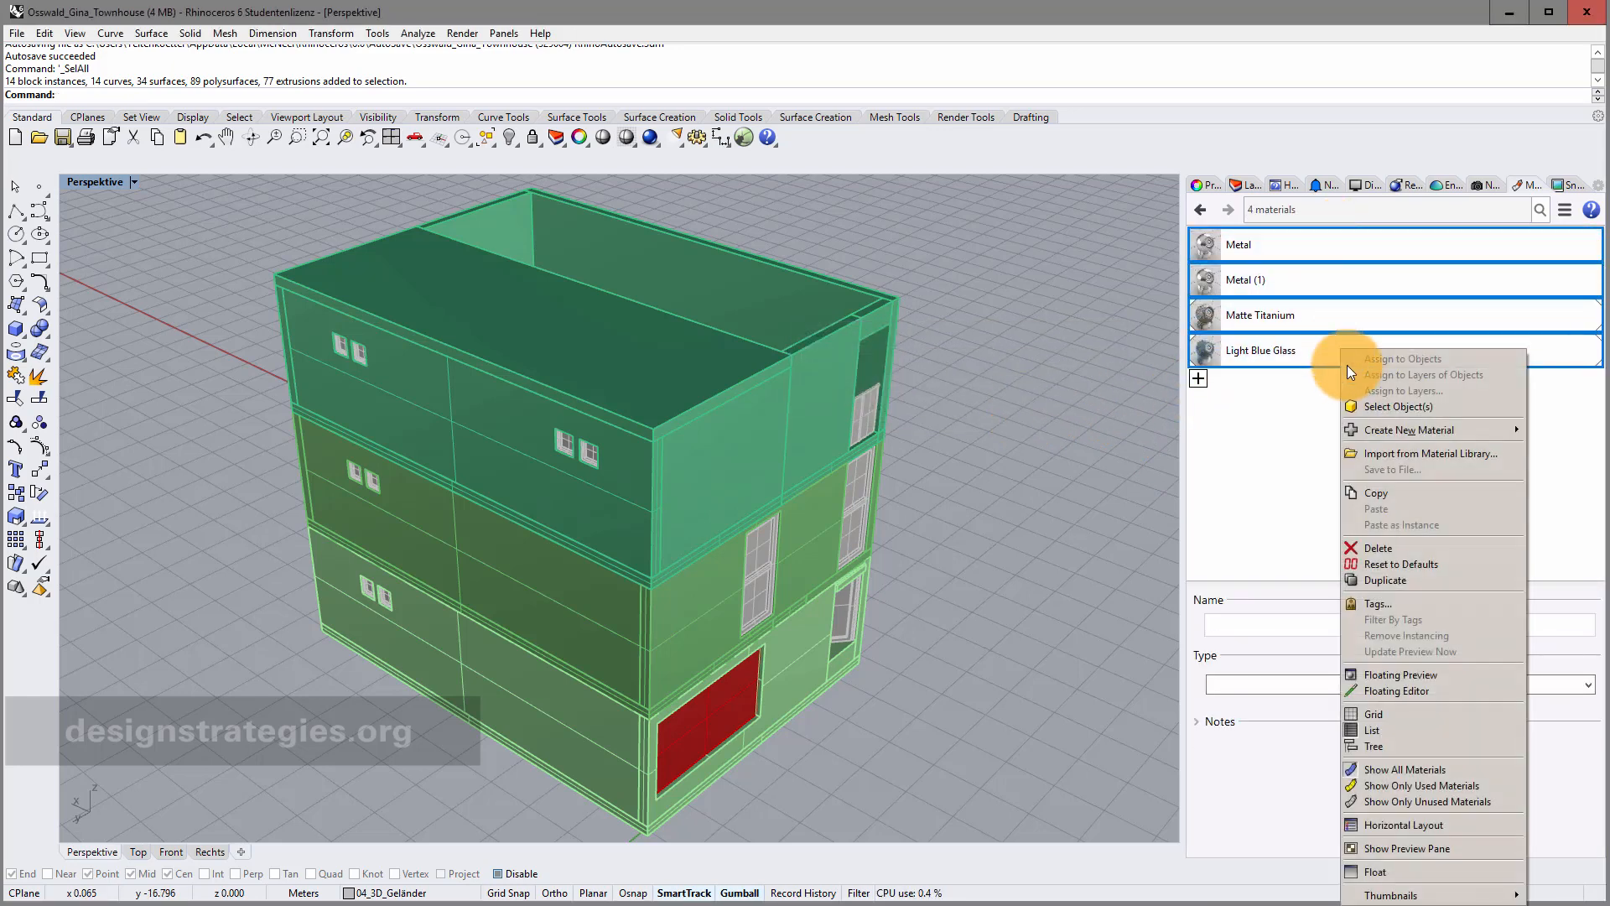
left_click(1381, 548)
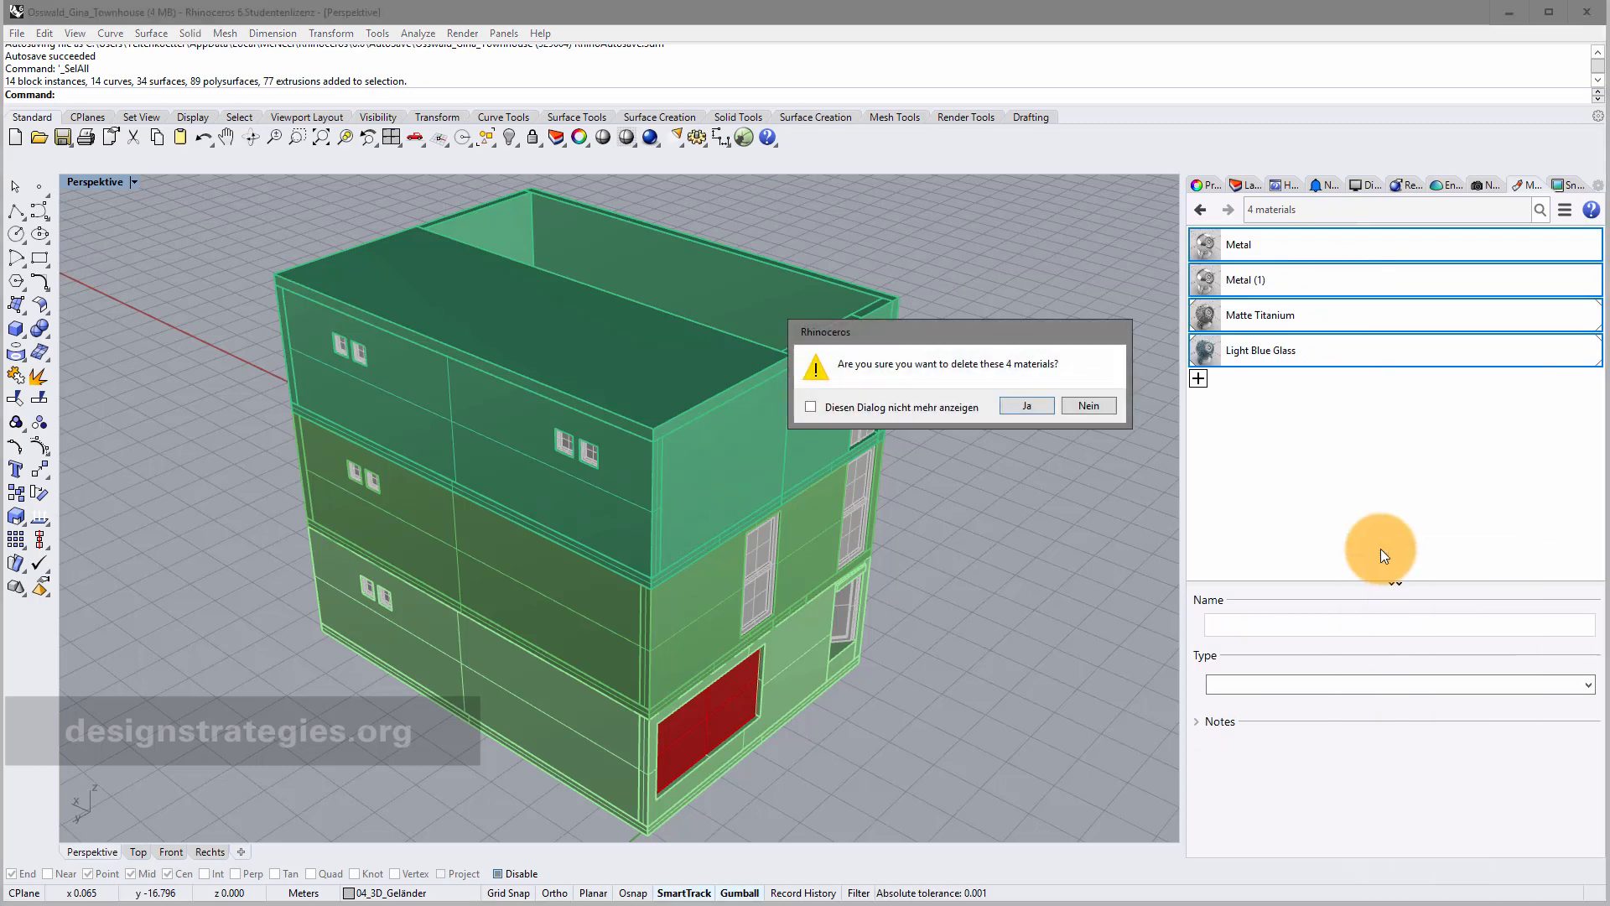
left_click(1009, 406)
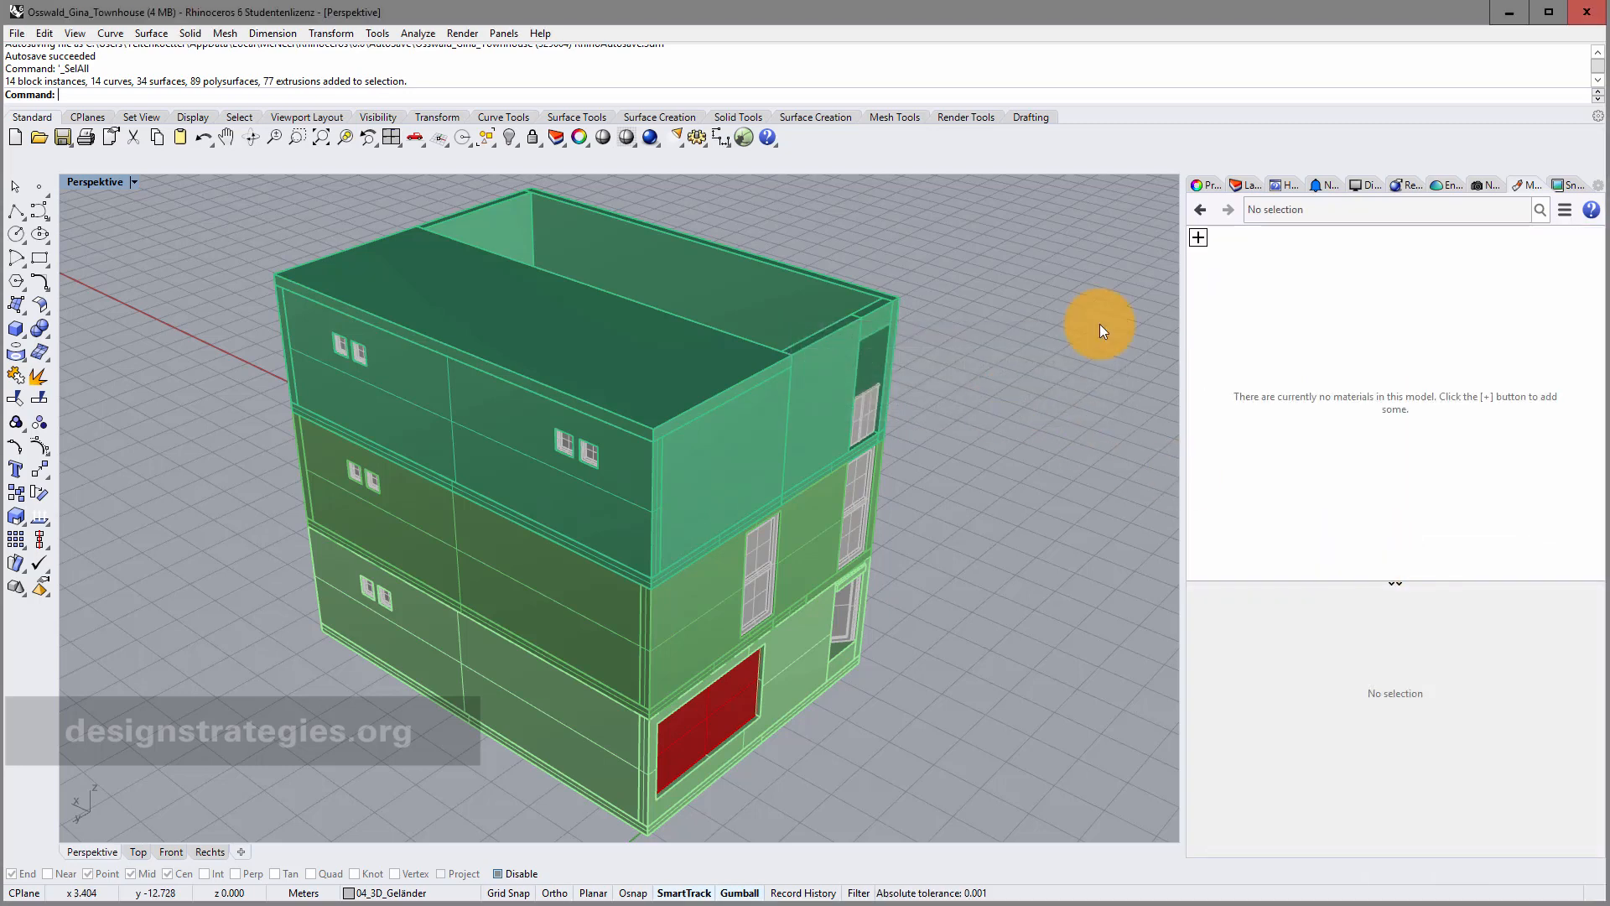
Add a new Custom material named 01_wall to the empty materials list.
left_click(1248, 188)
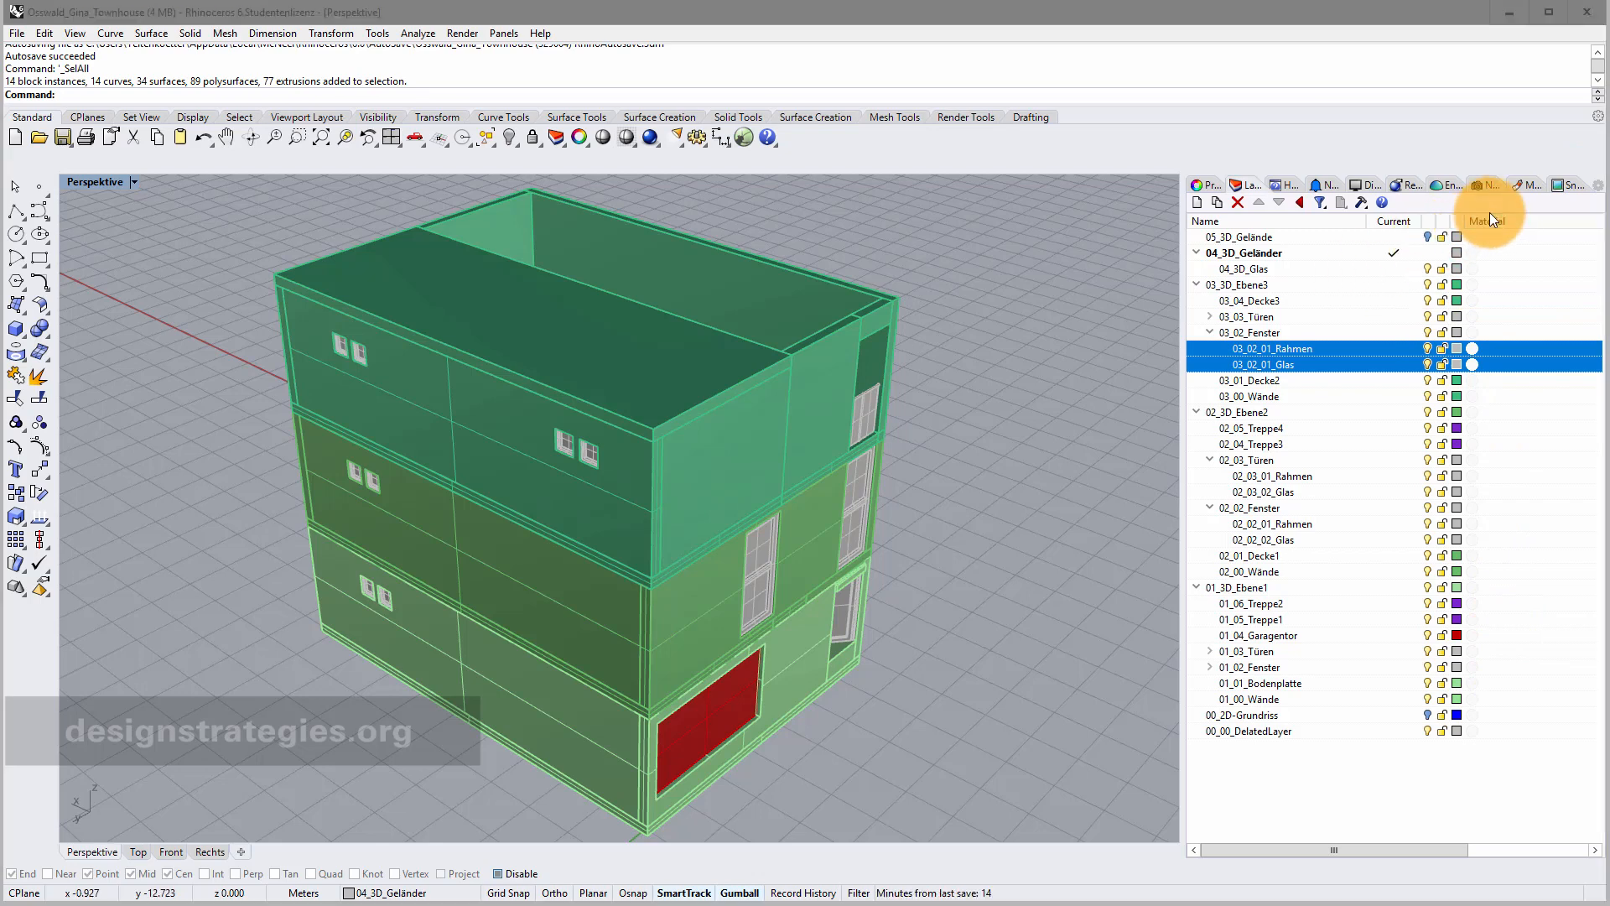
left_click(1527, 185)
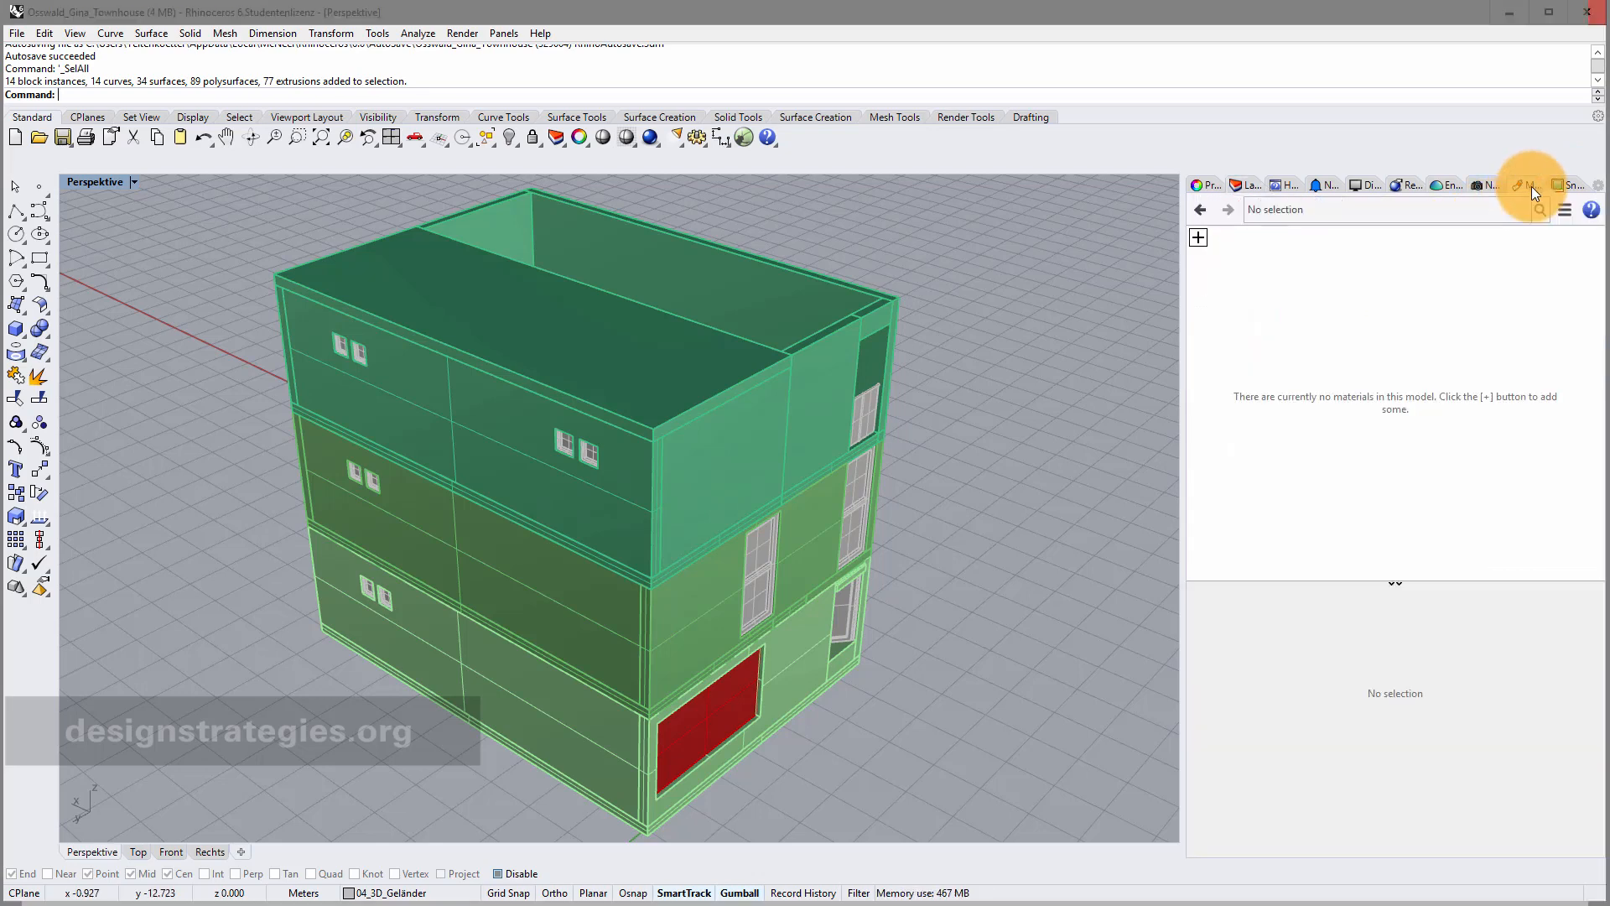
left_click(1200, 238)
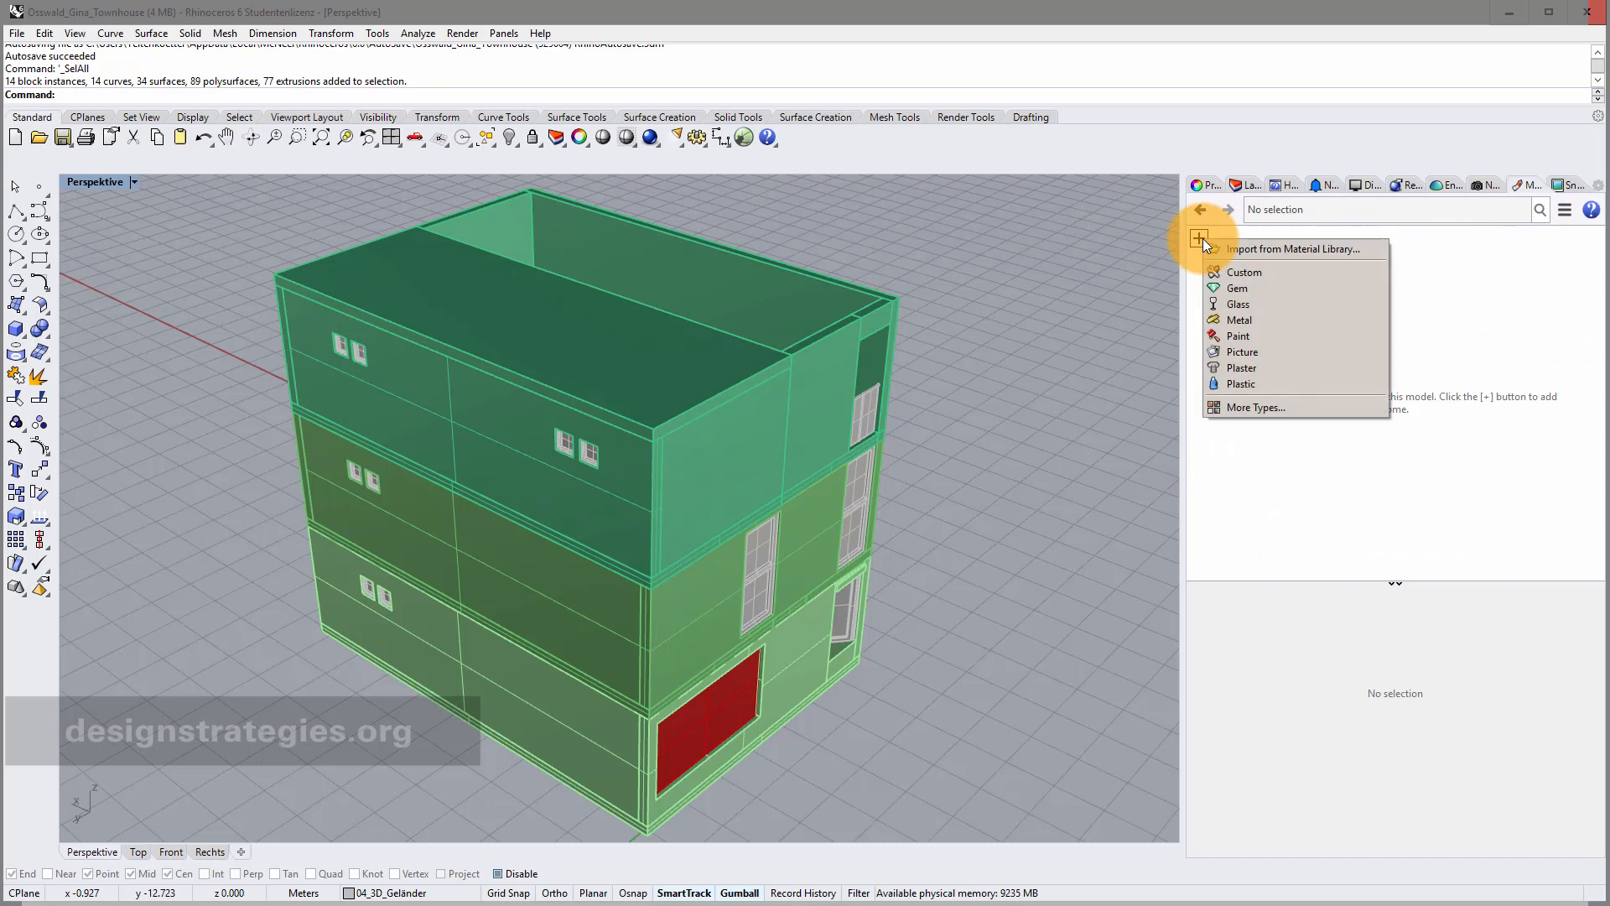
left_click(1260, 272)
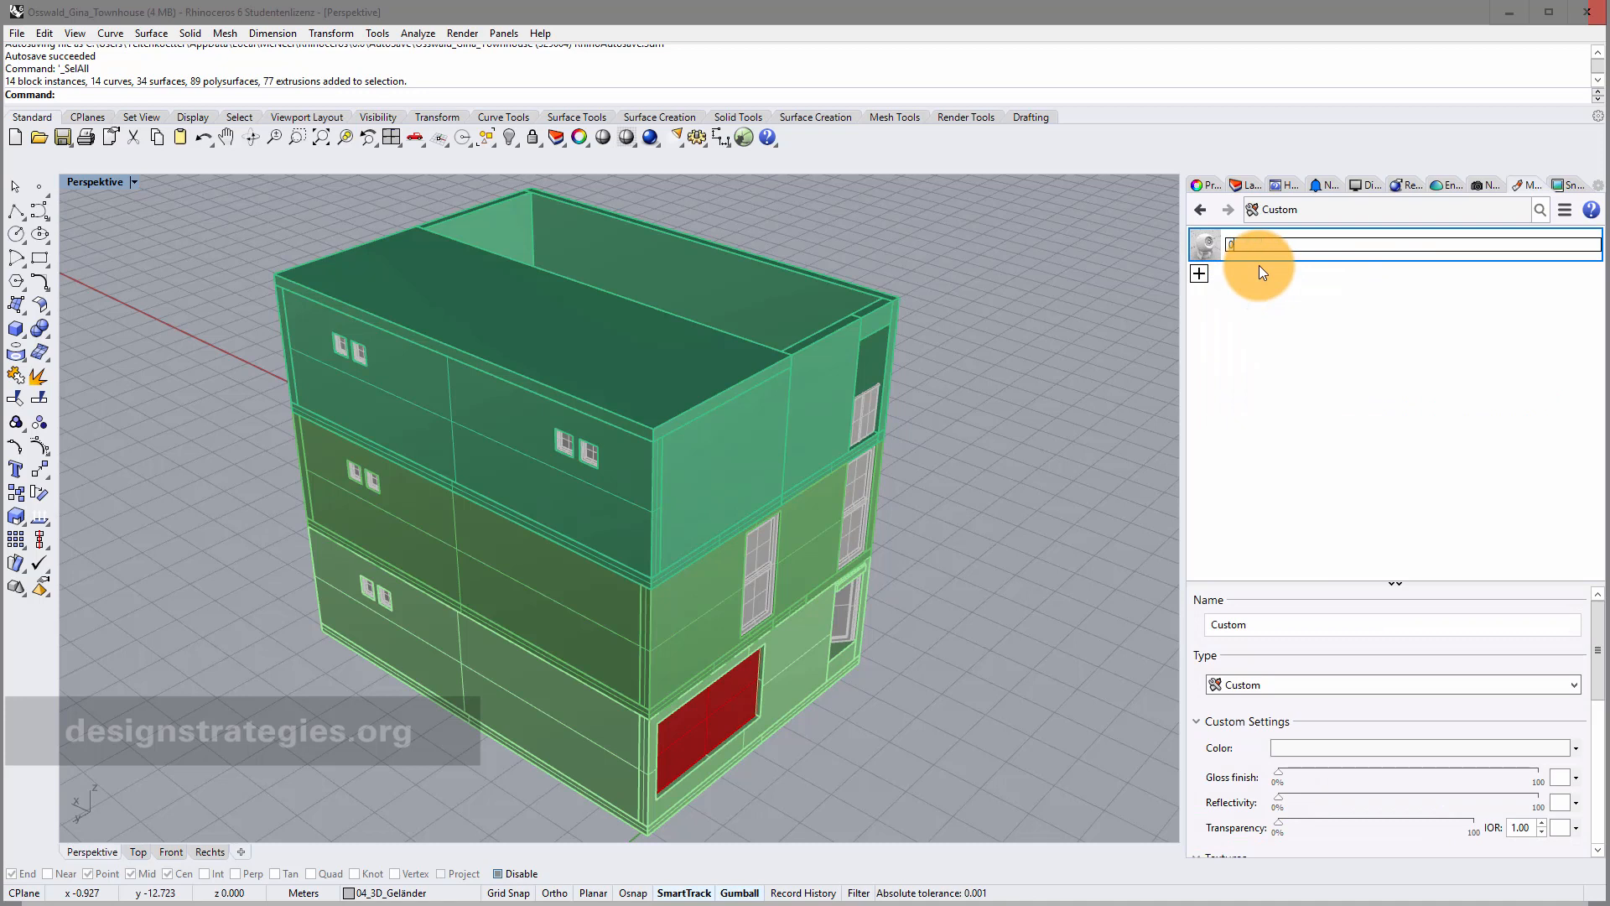
type("01_wall")
key("Return")
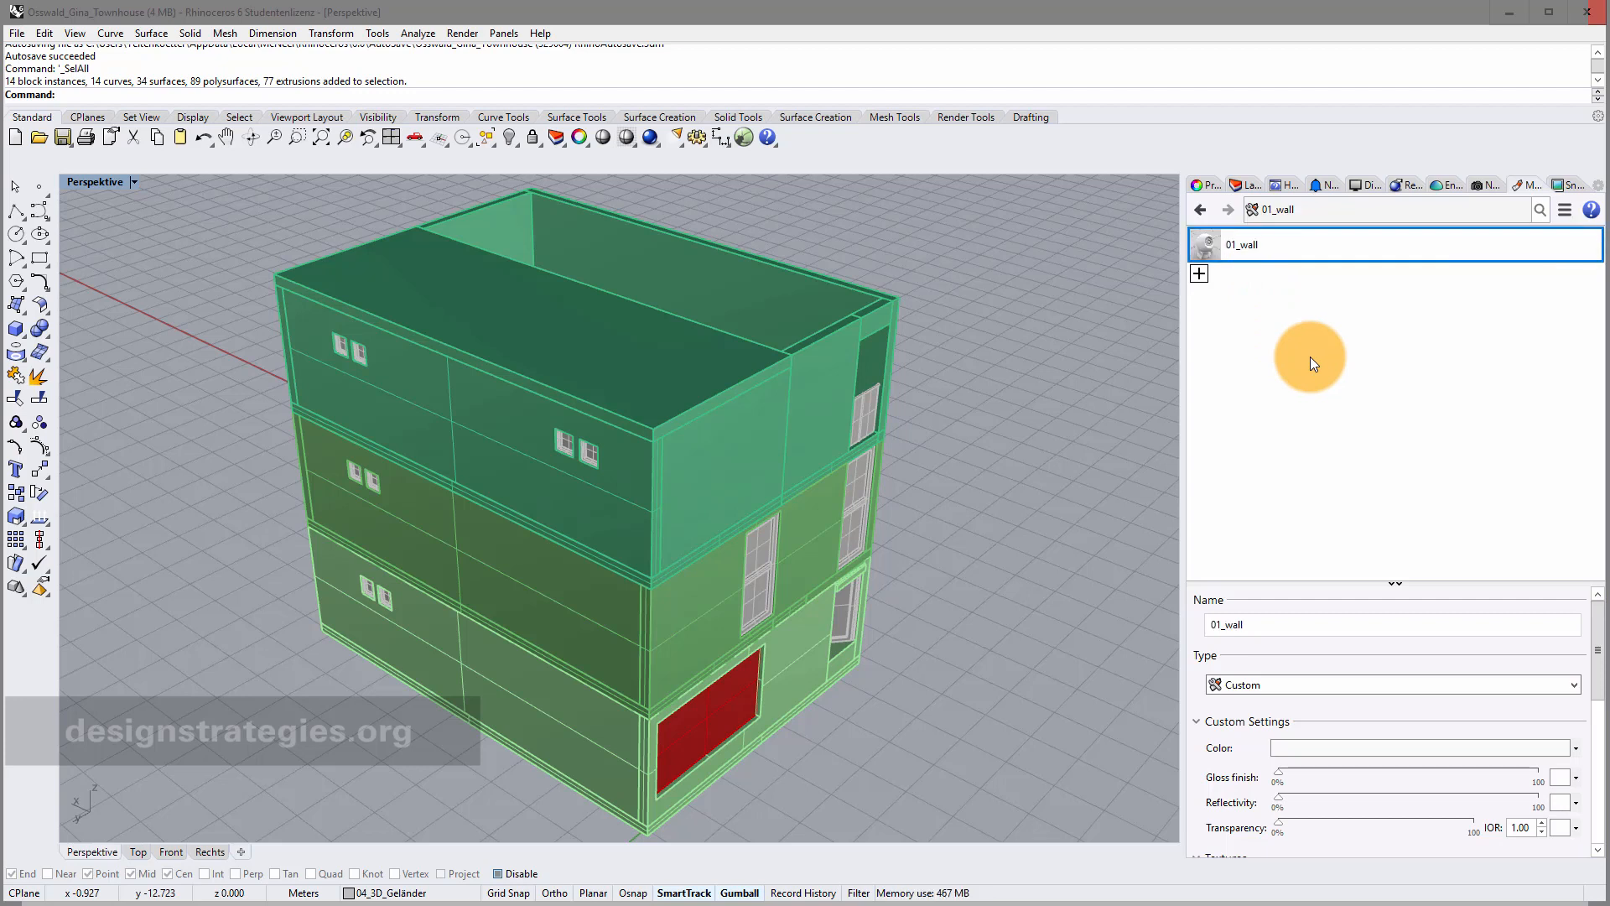
Set the 01_wall colour to a light grey (190).
left_click(1576, 748)
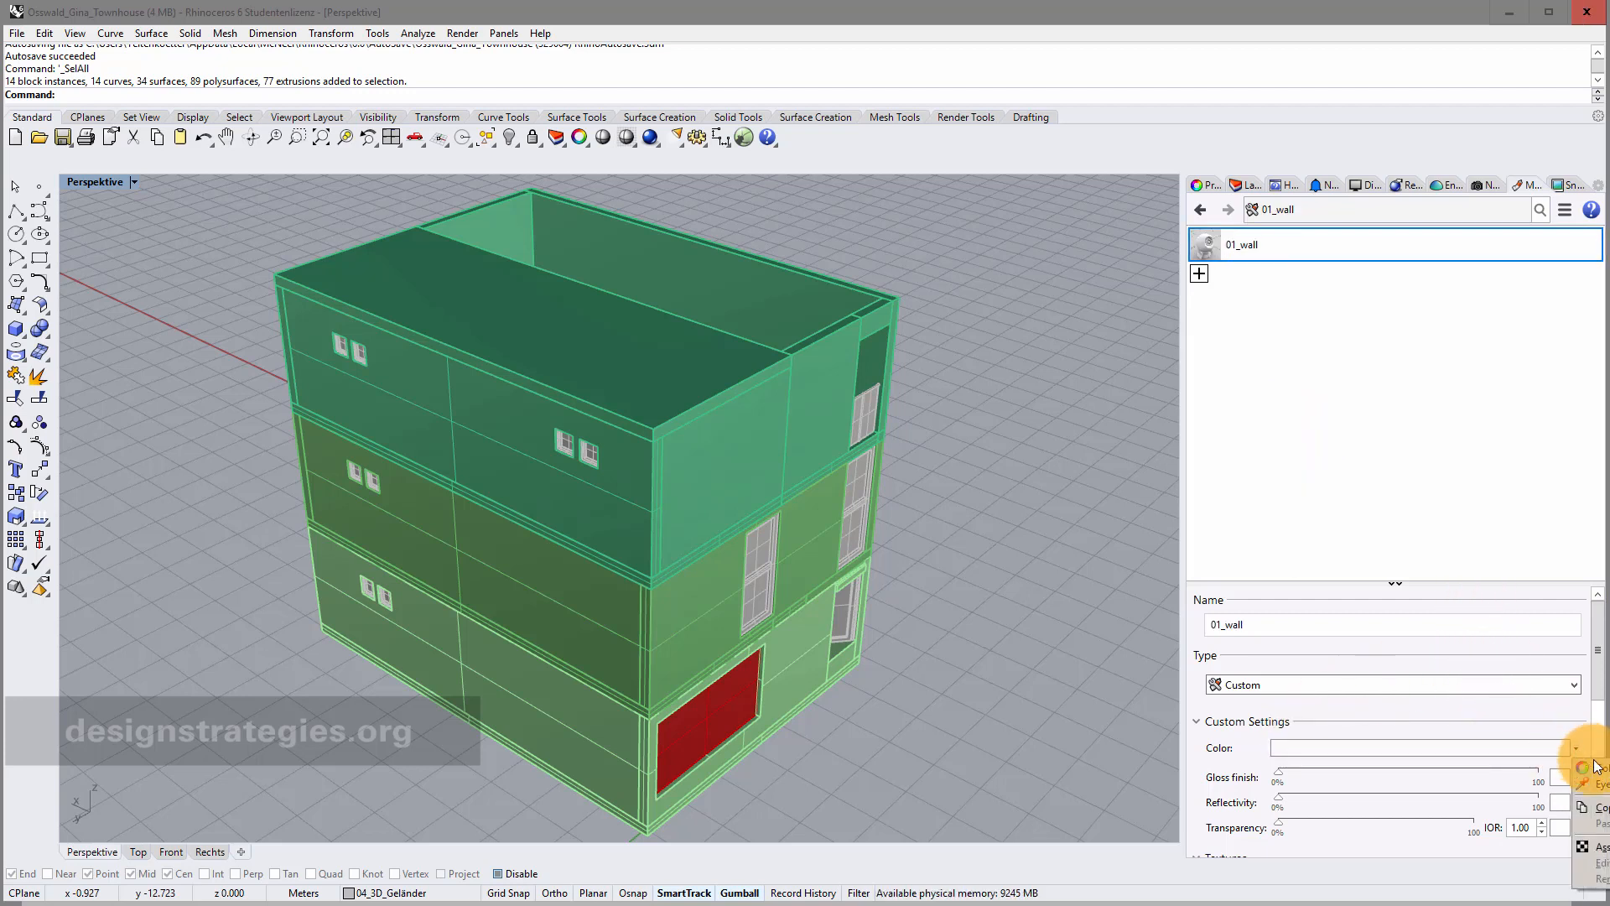
left_click(1598, 784)
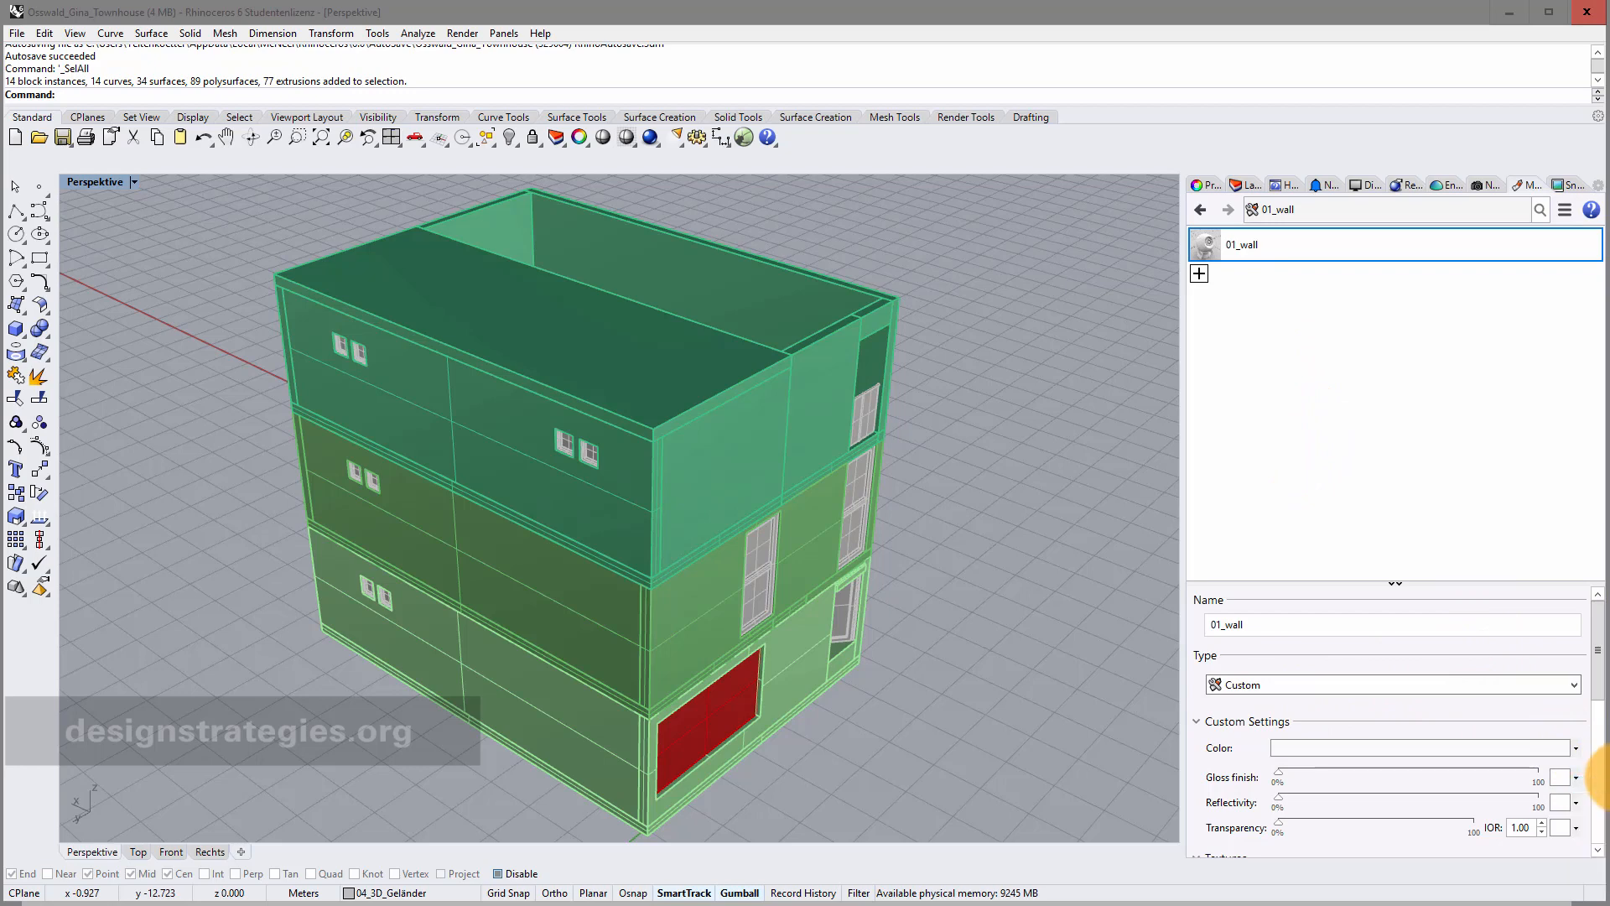
left_click(1574, 748)
left_click(1596, 766)
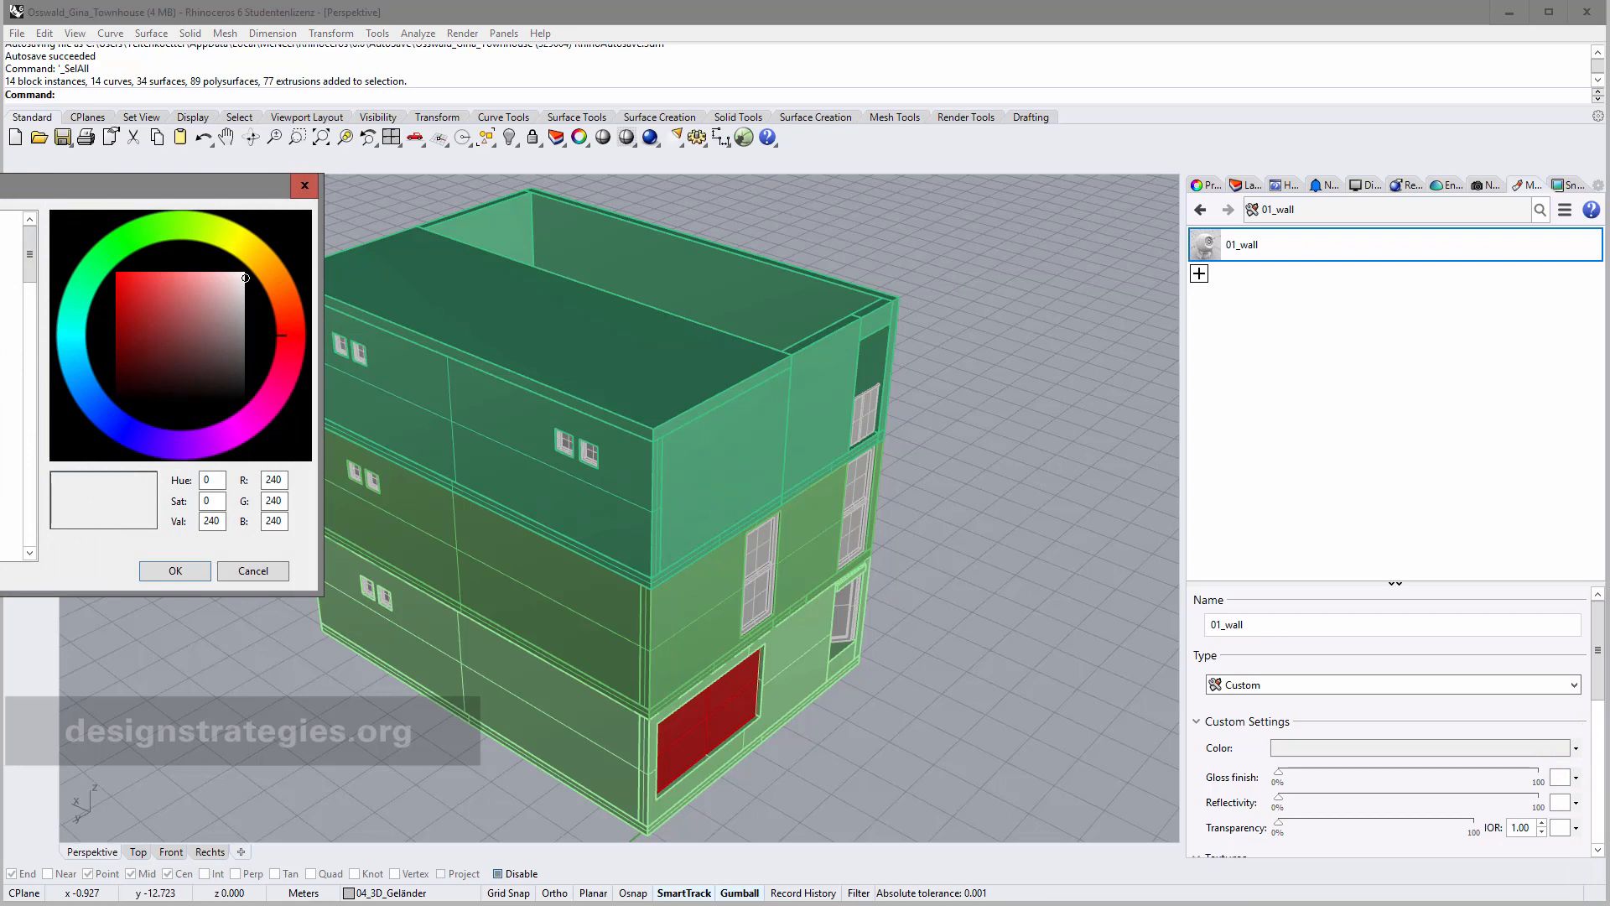
left_click(4, 245)
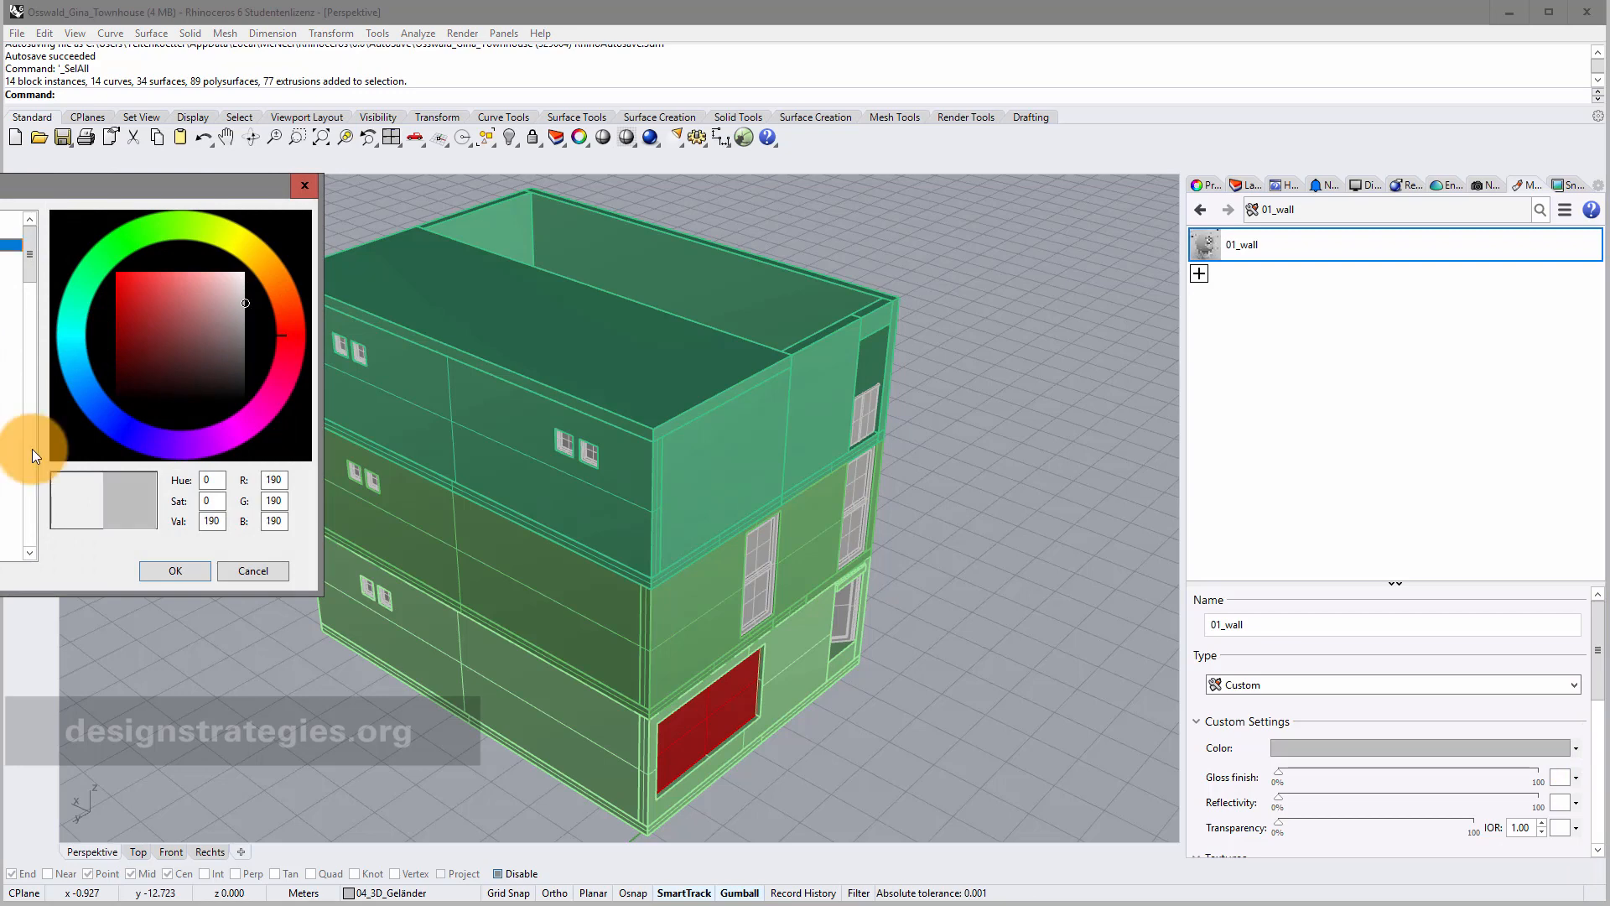
left_click(190, 575)
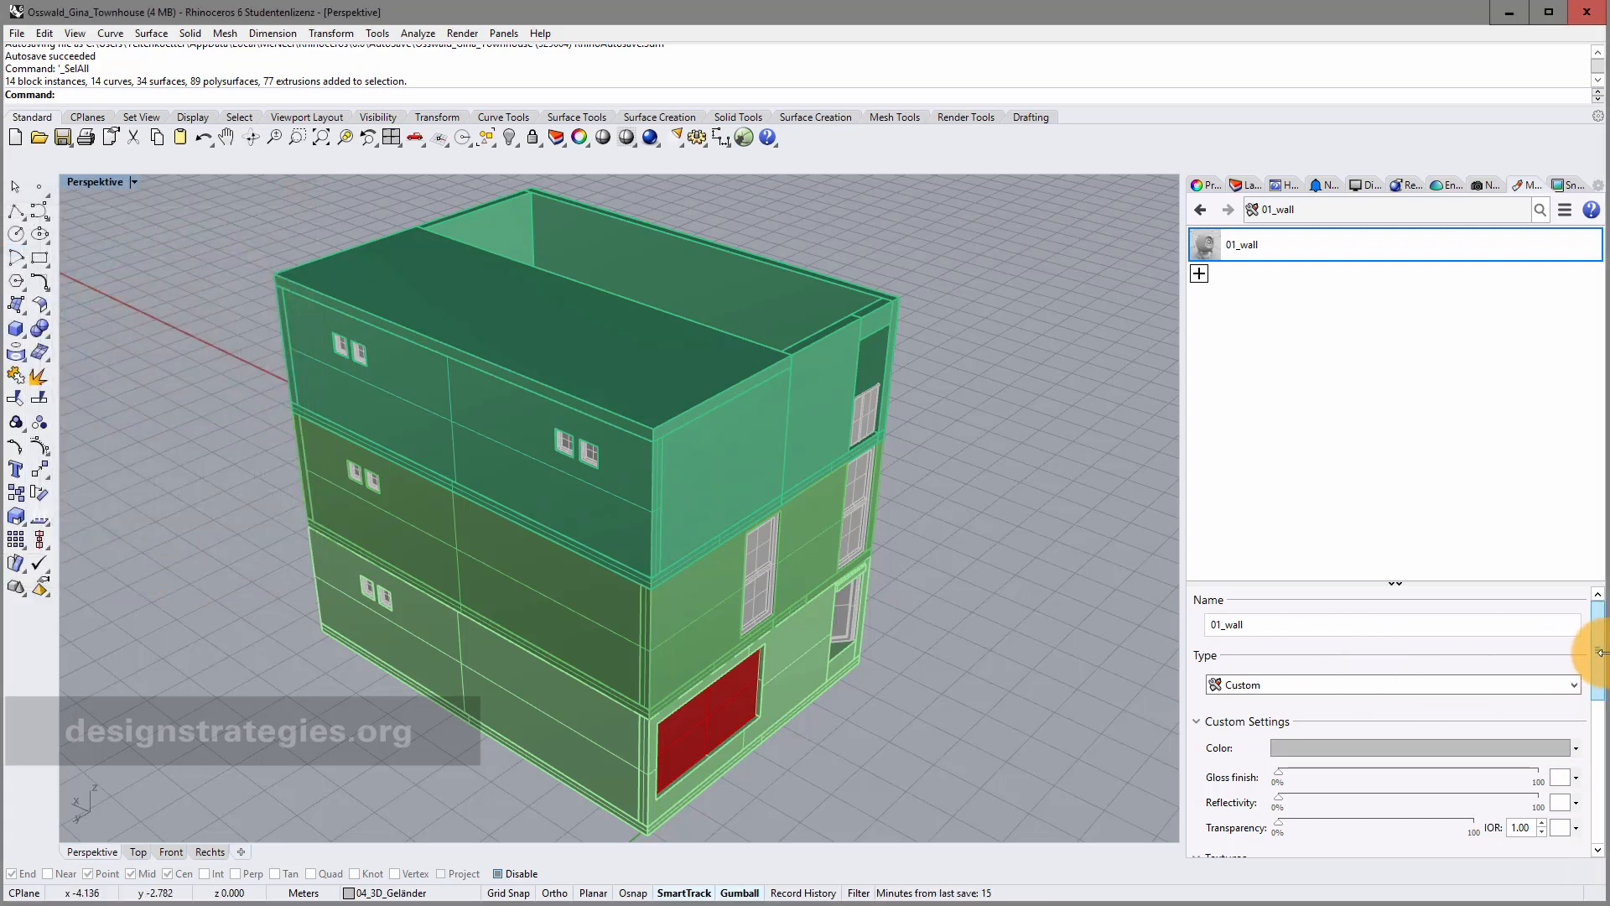
mouse_move(1600, 652)
left_mouse_down()
mouse_move(1602, 771)
mouse_move(1600, 637)
left_mouse_up()
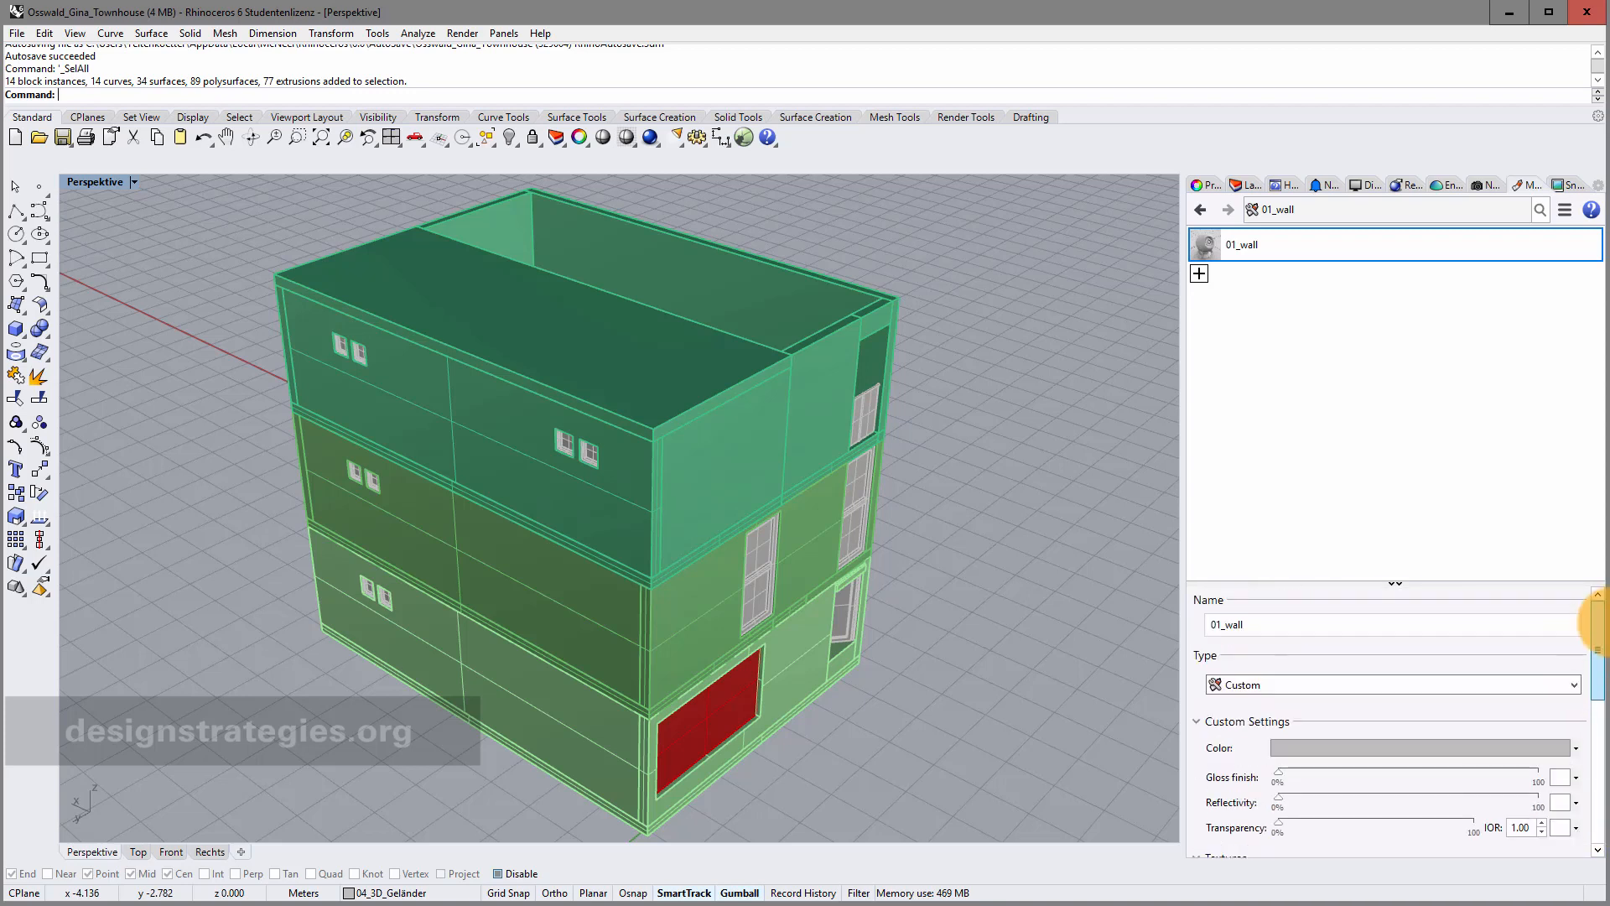
Add an orange Custom material named 01_ceiling.
left_click(1206, 280)
left_click(1240, 309)
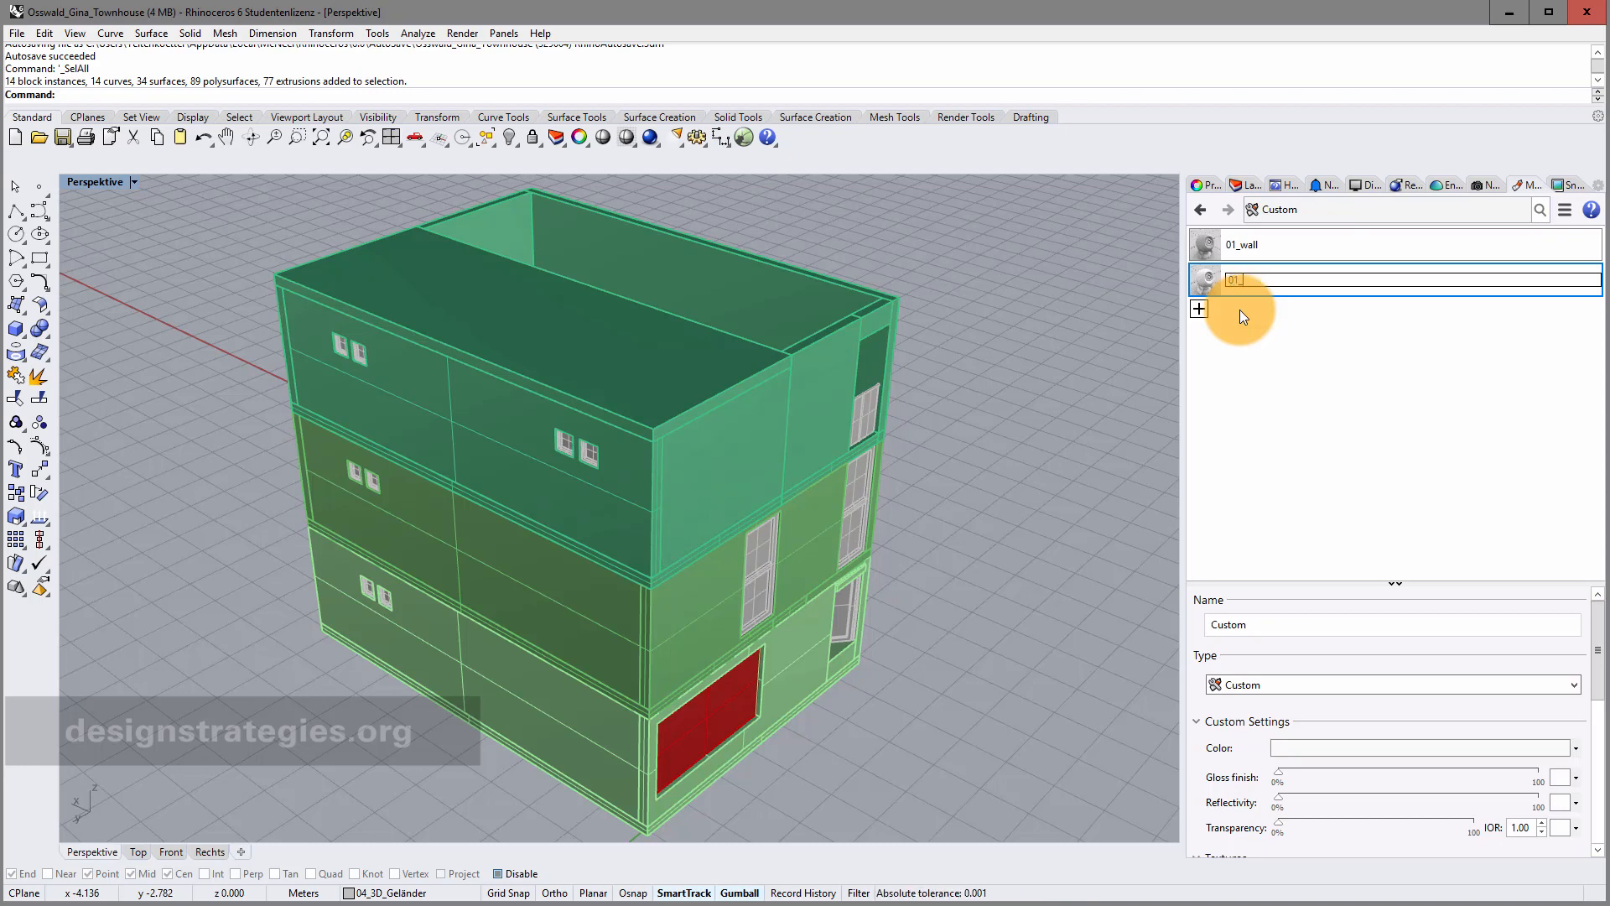
type("01_celing")
key("Return")
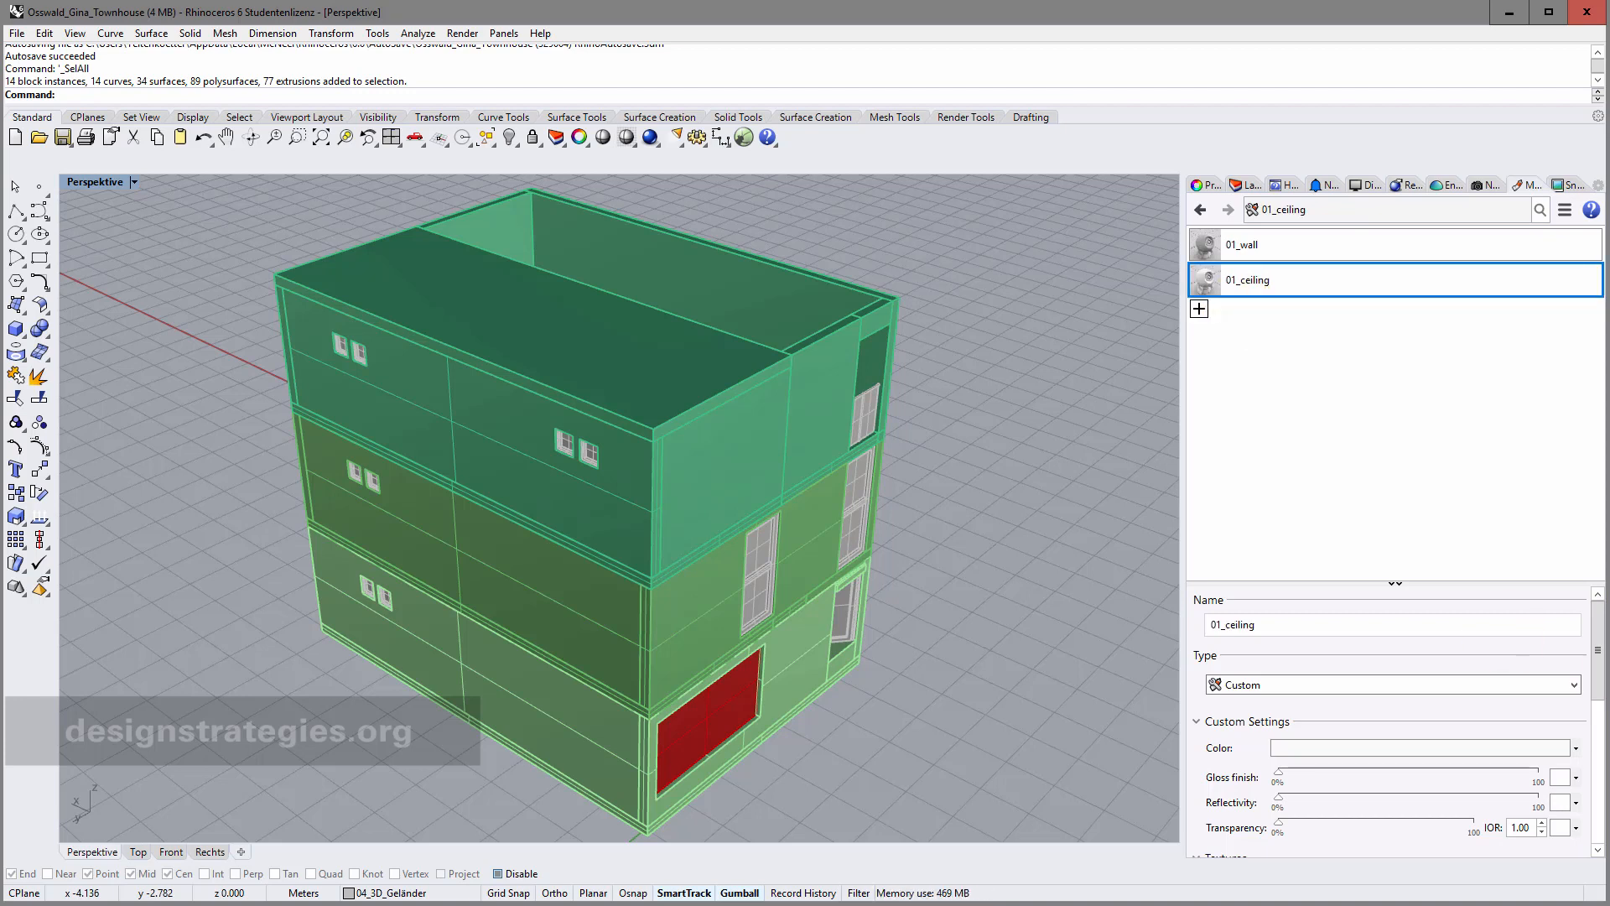
left_click(1516, 750)
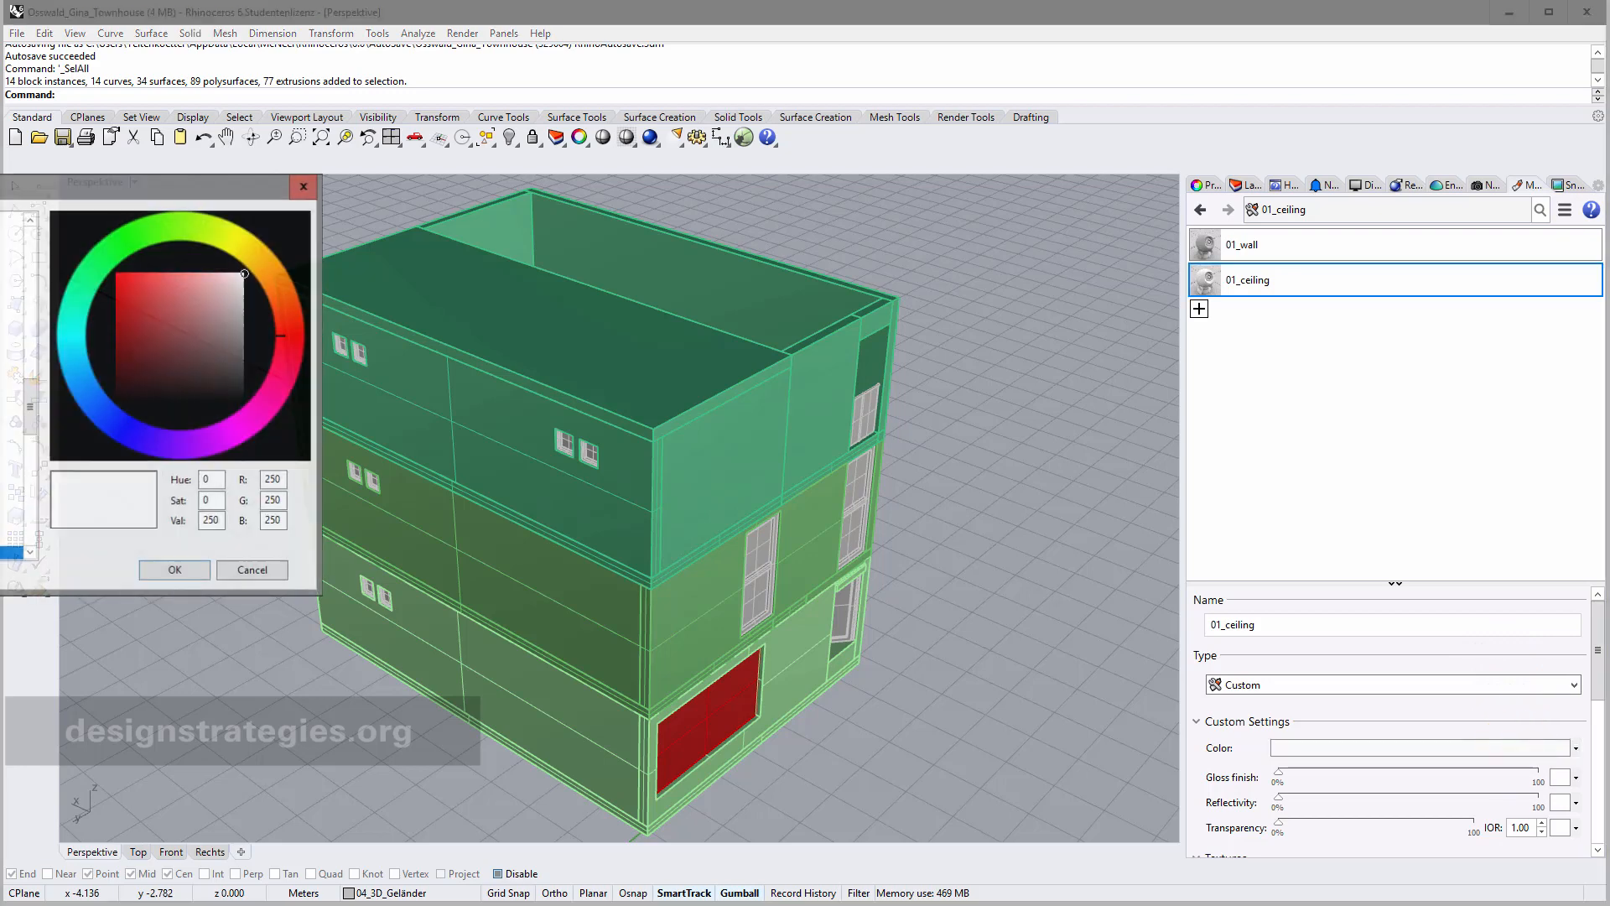
left_click(3, 260)
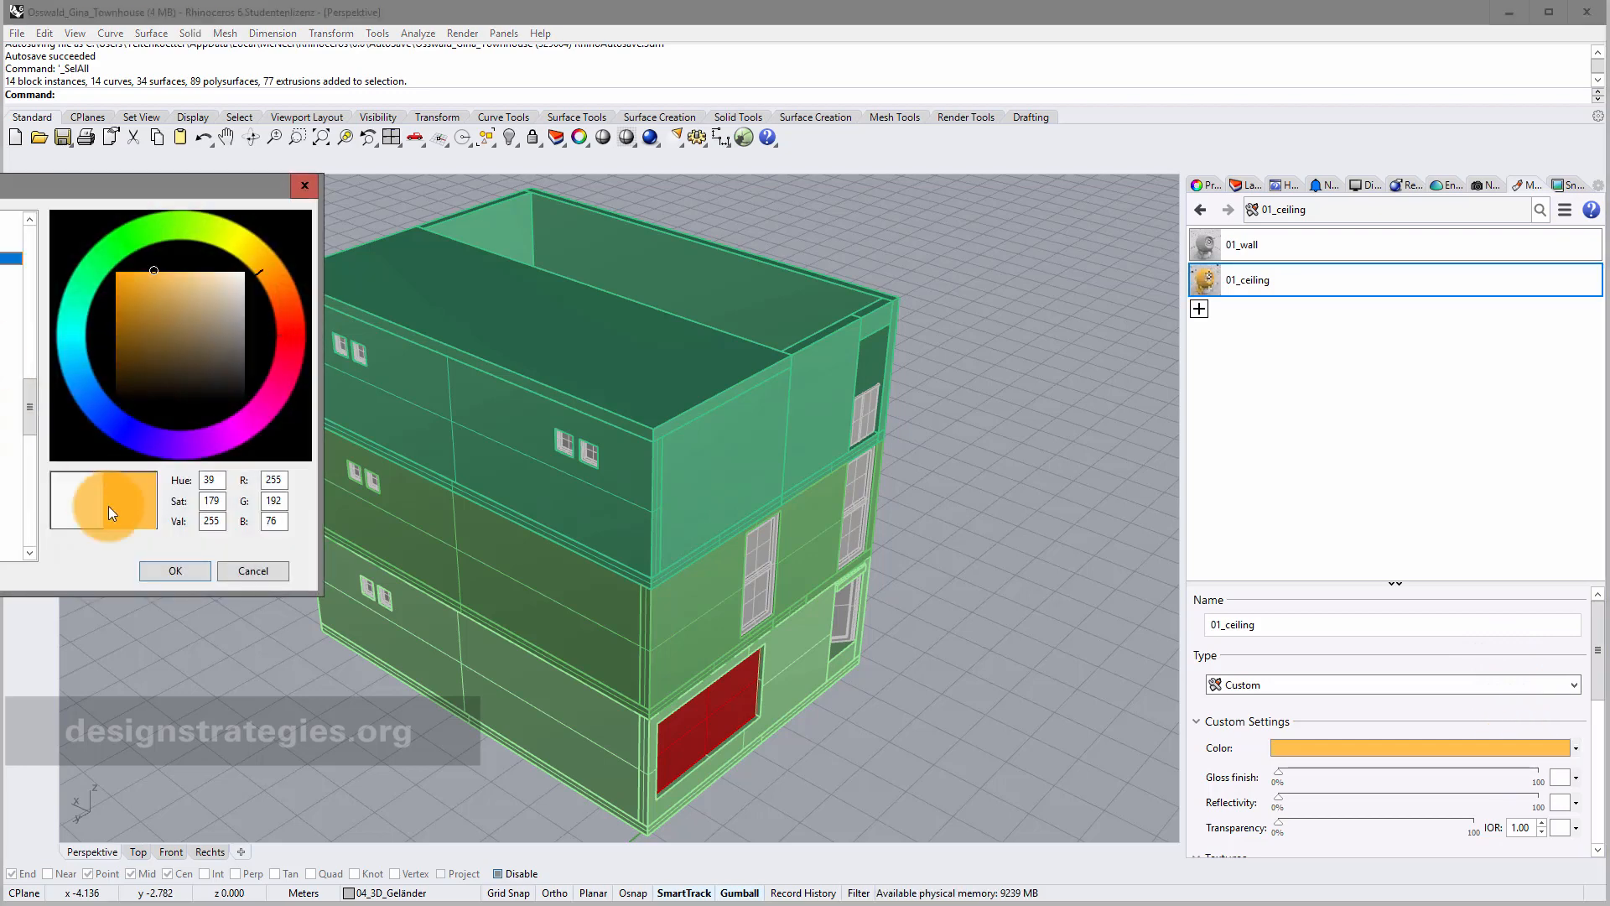
left_click(178, 571)
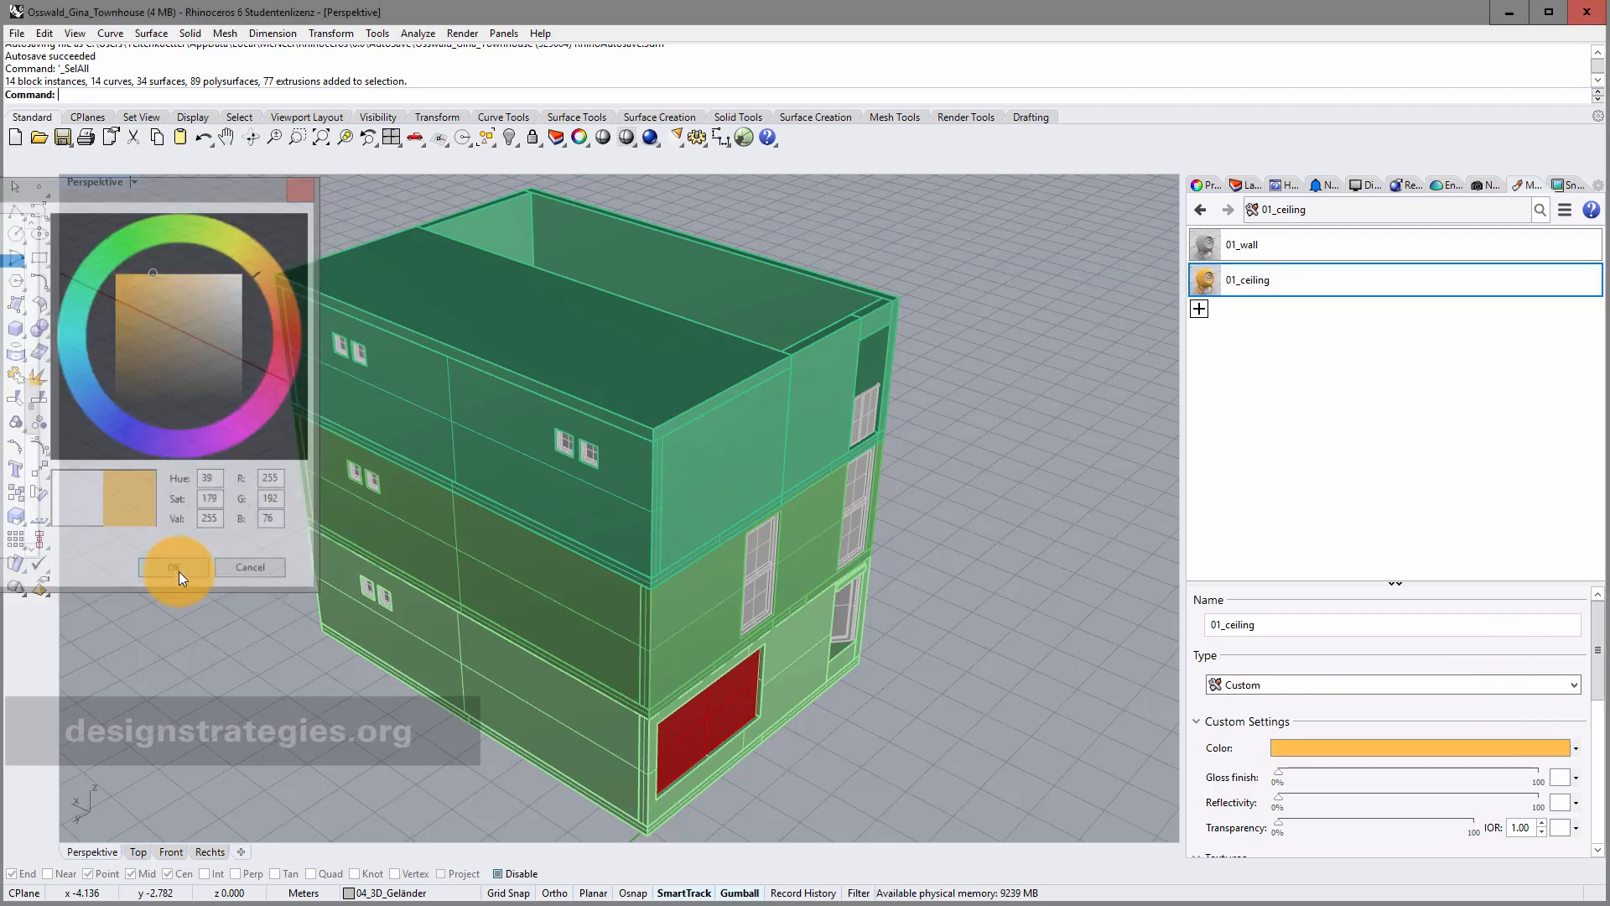
Add a brown Custom material named 01_floor, plus a fourth unnamed Custom material.
left_click(1199, 310)
left_click(1238, 349)
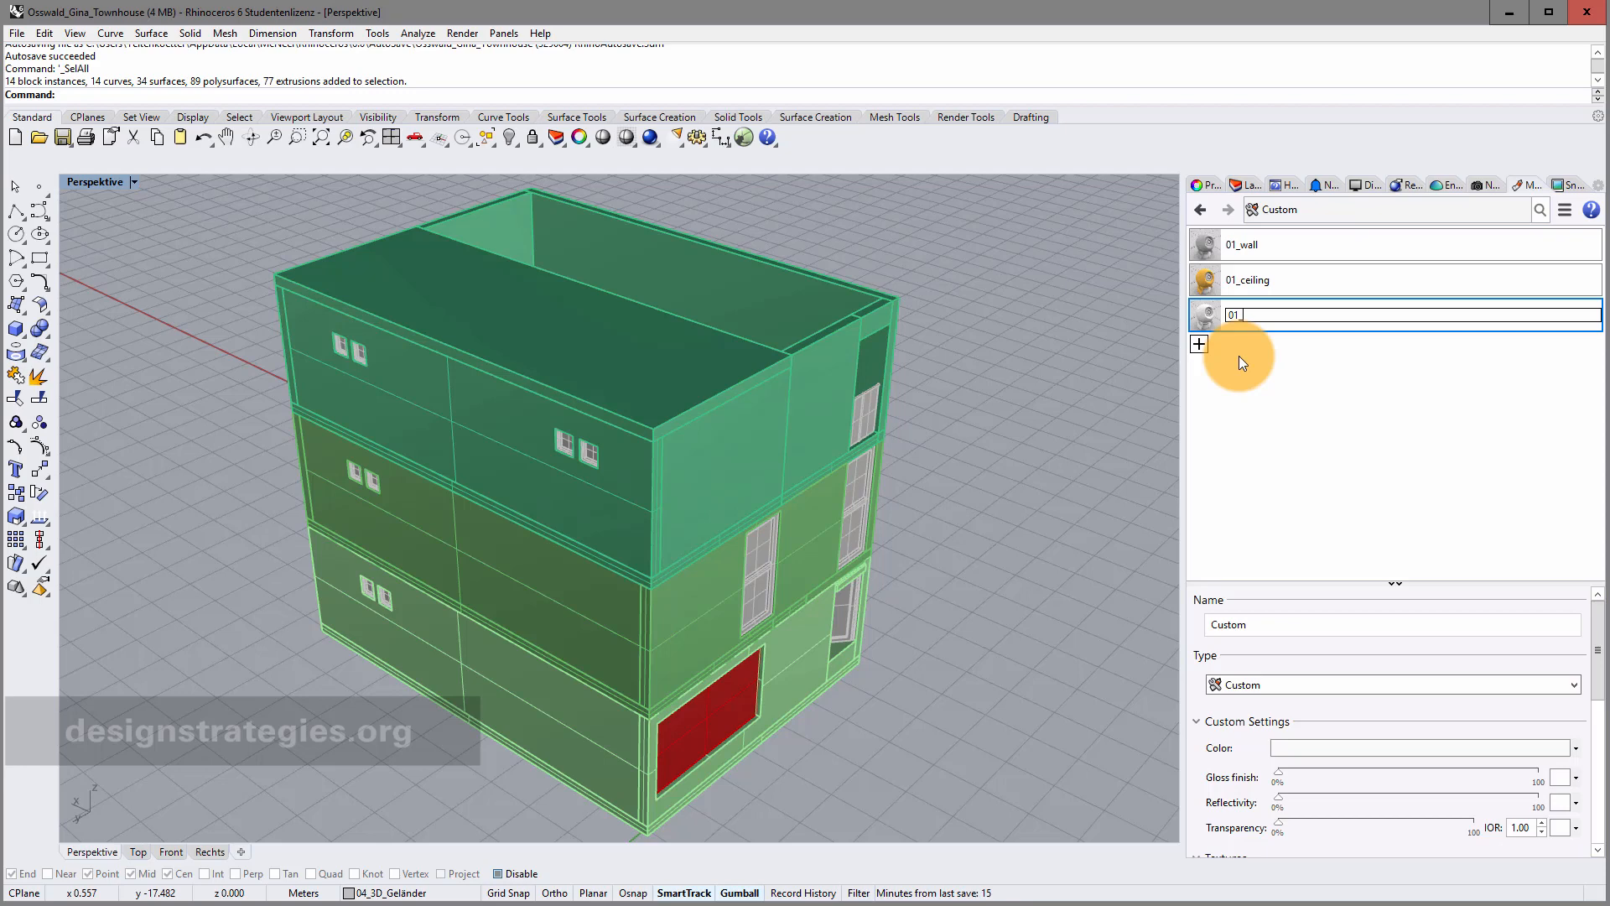
type("01_floor")
key("Return")
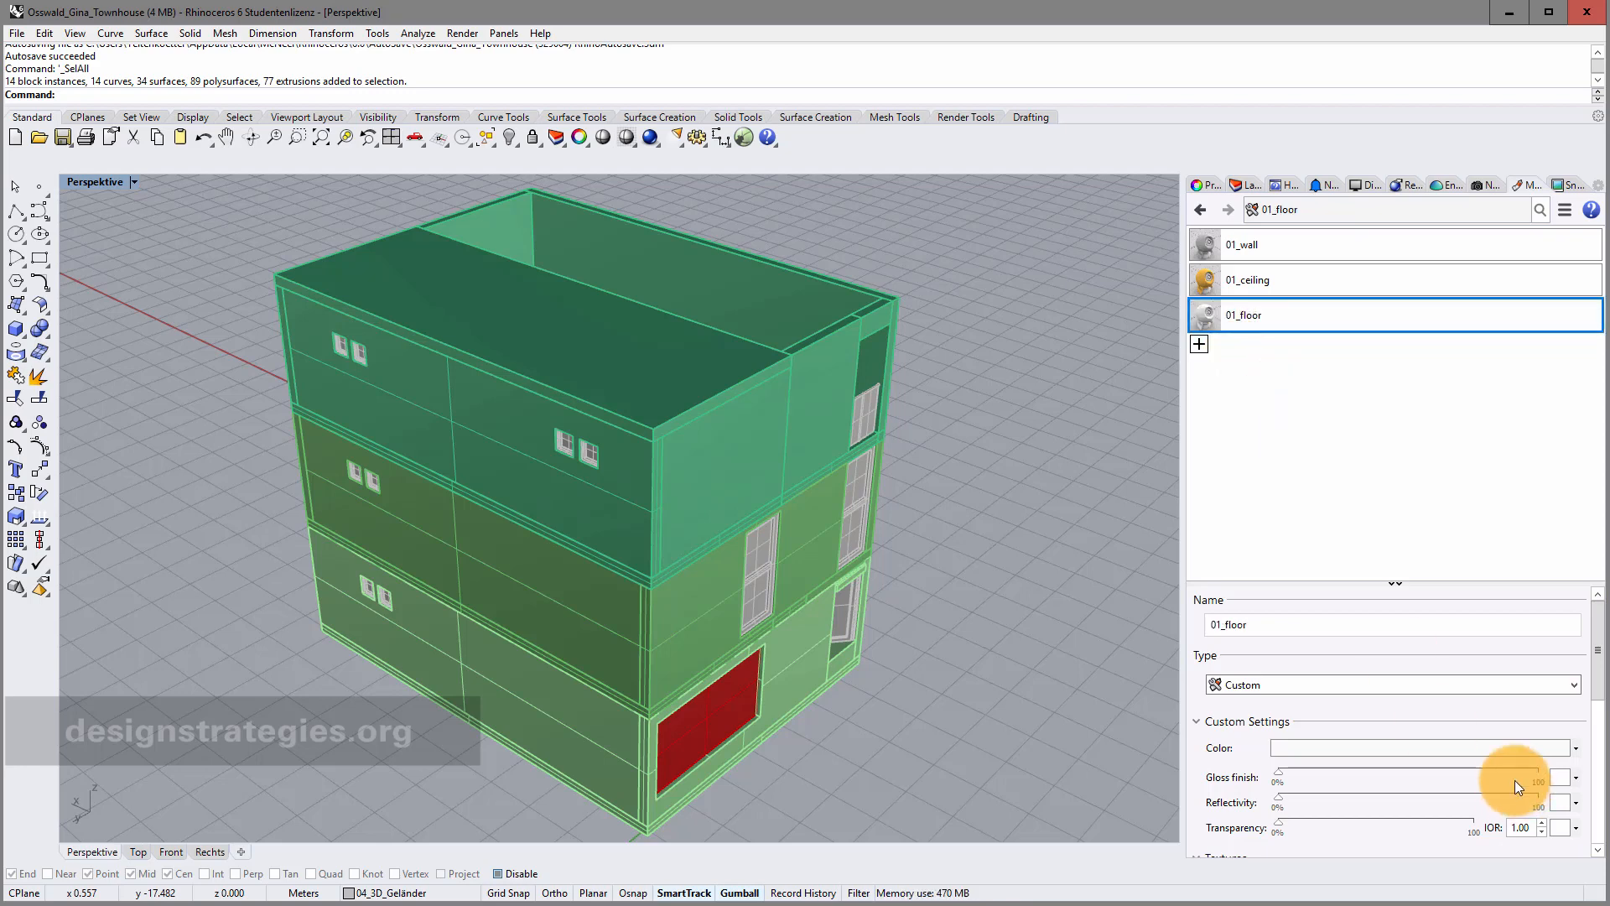
left_click(1573, 747)
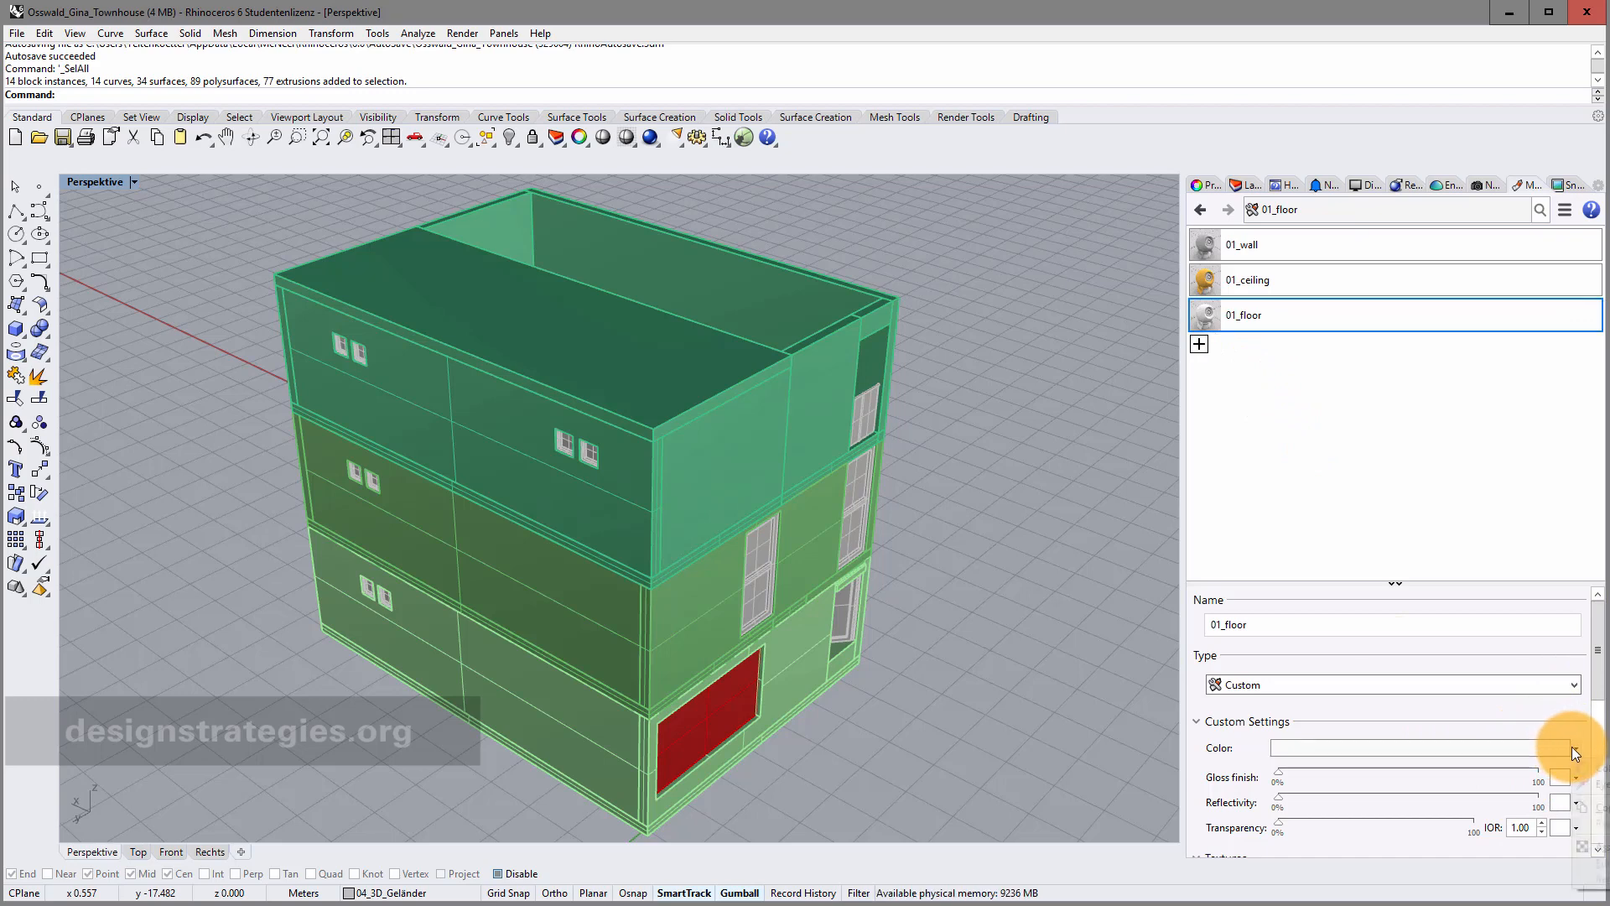
left_click(1591, 768)
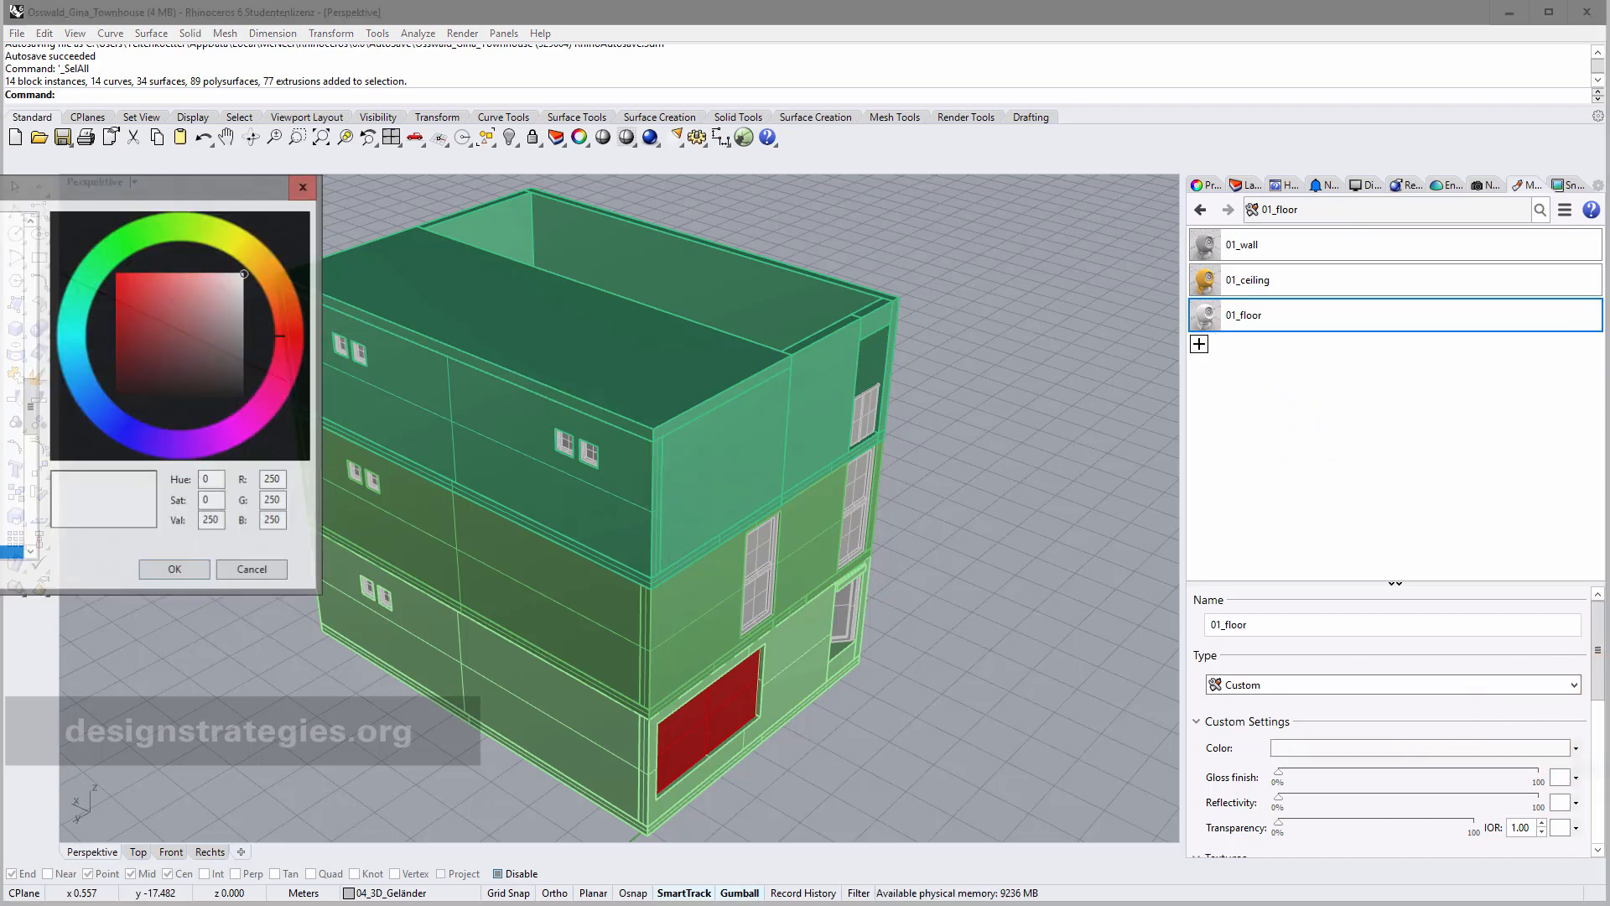
left_click(17, 367)
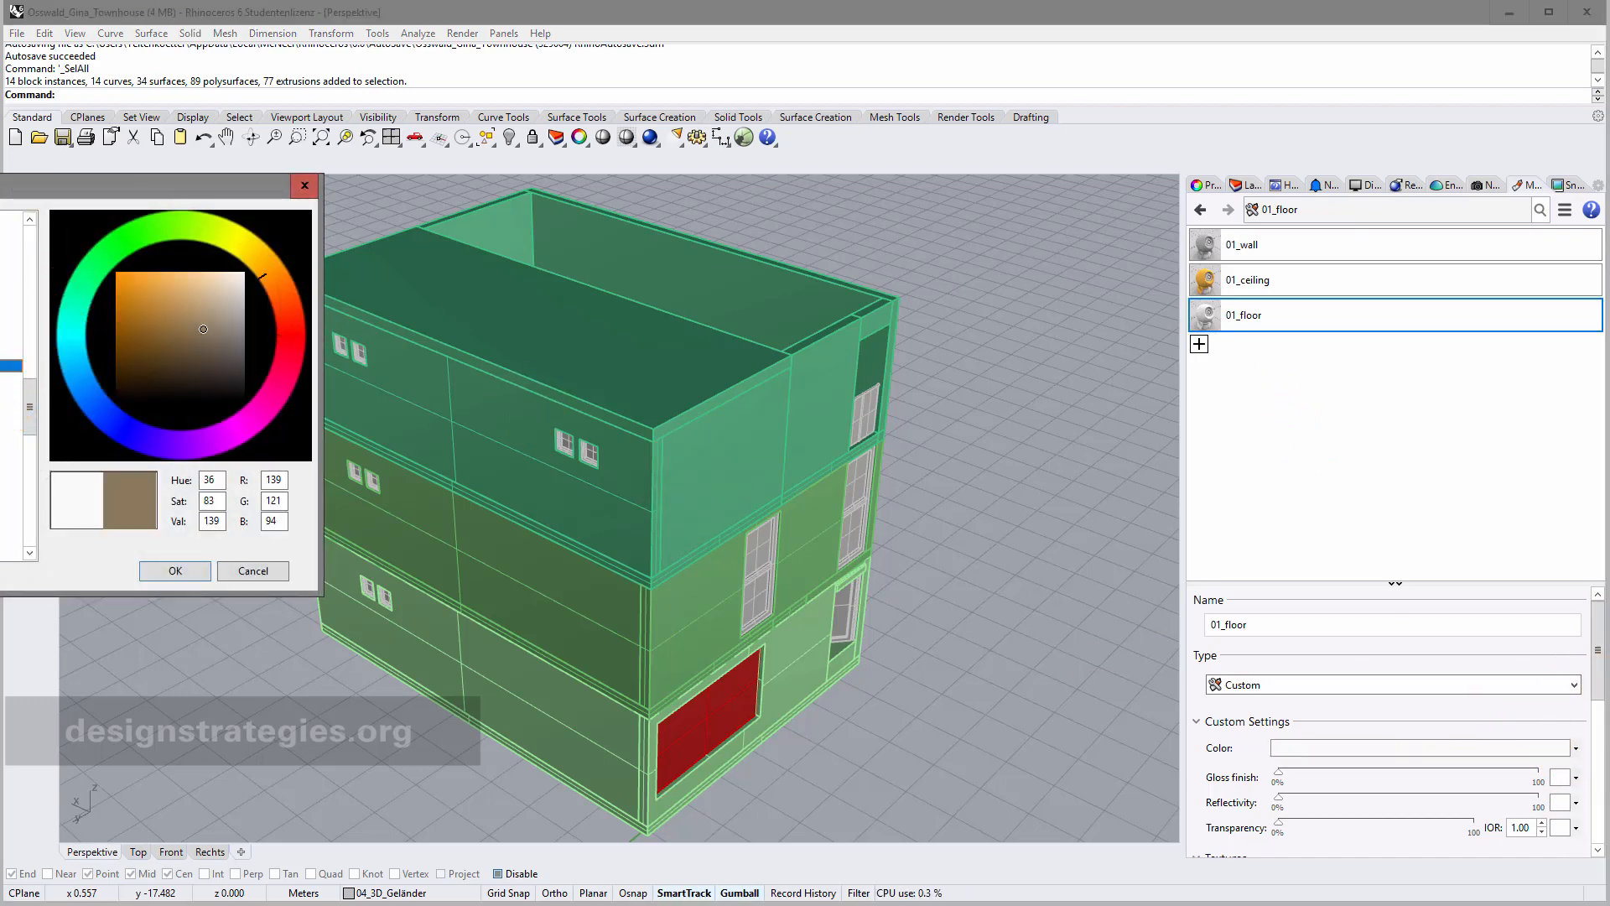
left_click(188, 574)
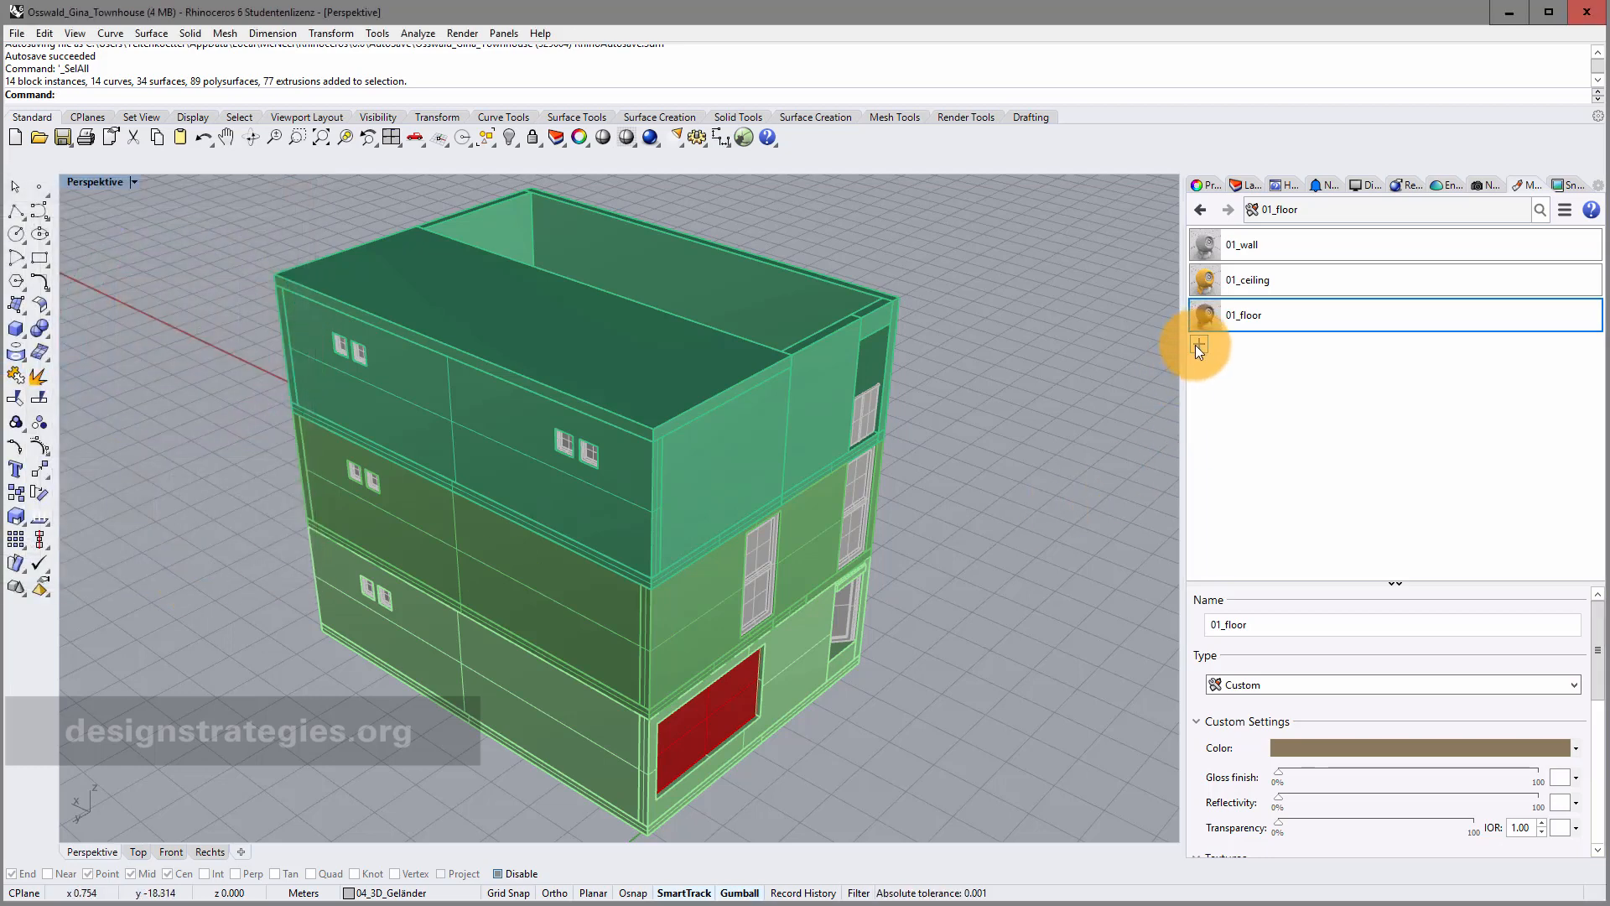
left_click(1199, 345)
left_click(1226, 378)
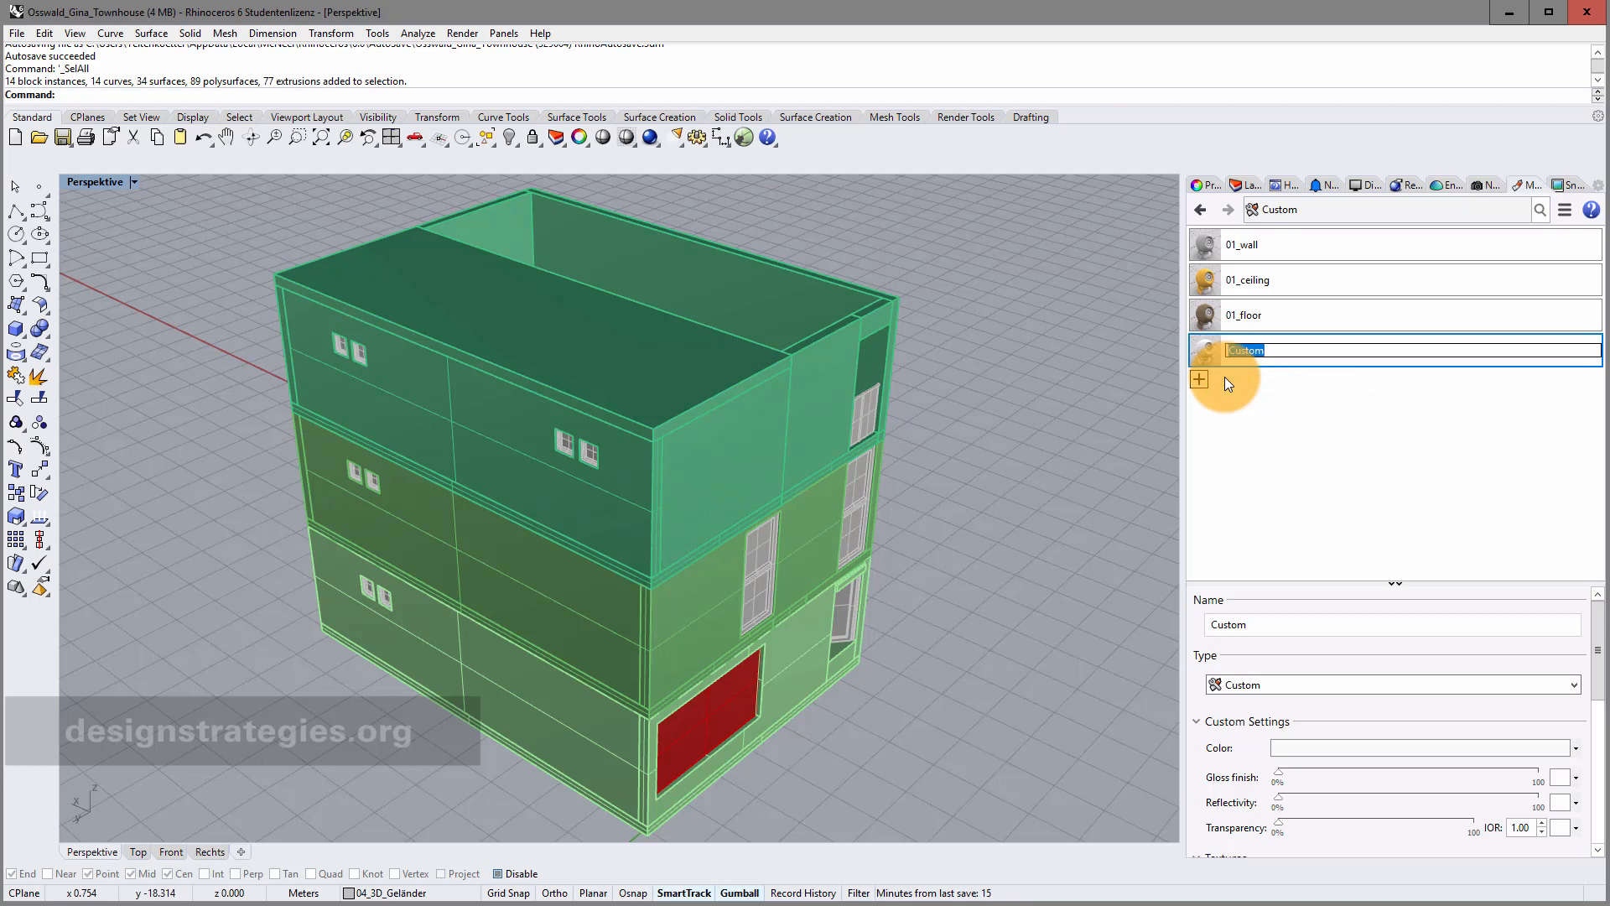
Rename the fourth material 02_glas, make it Glass type, and tint it light cyan.
type("0")
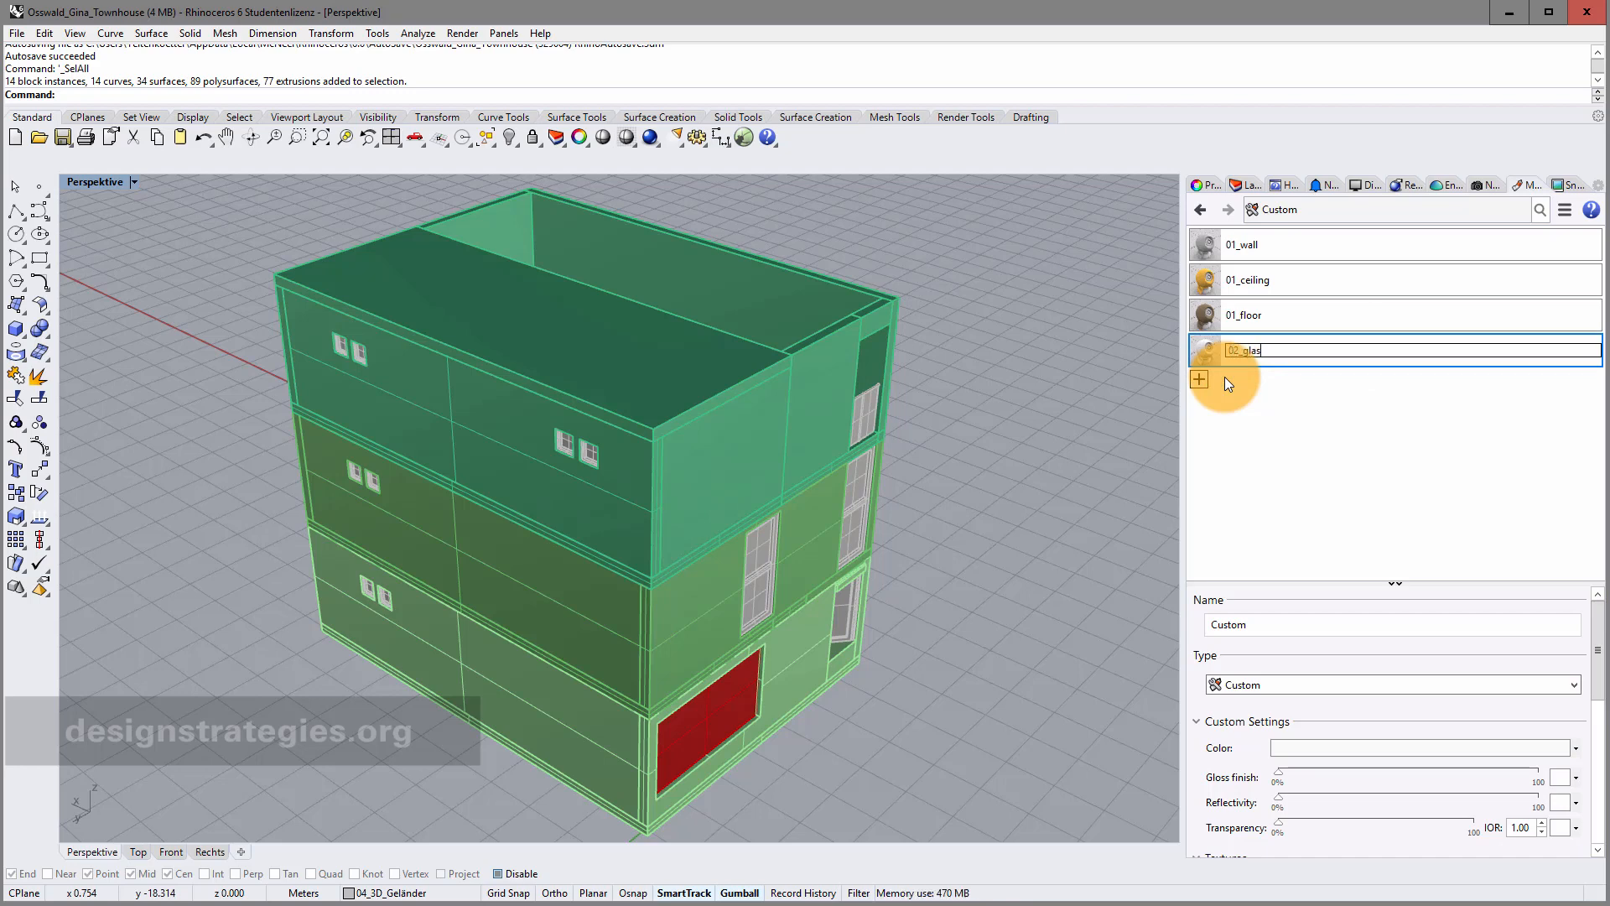
type("2_glas")
key("Return")
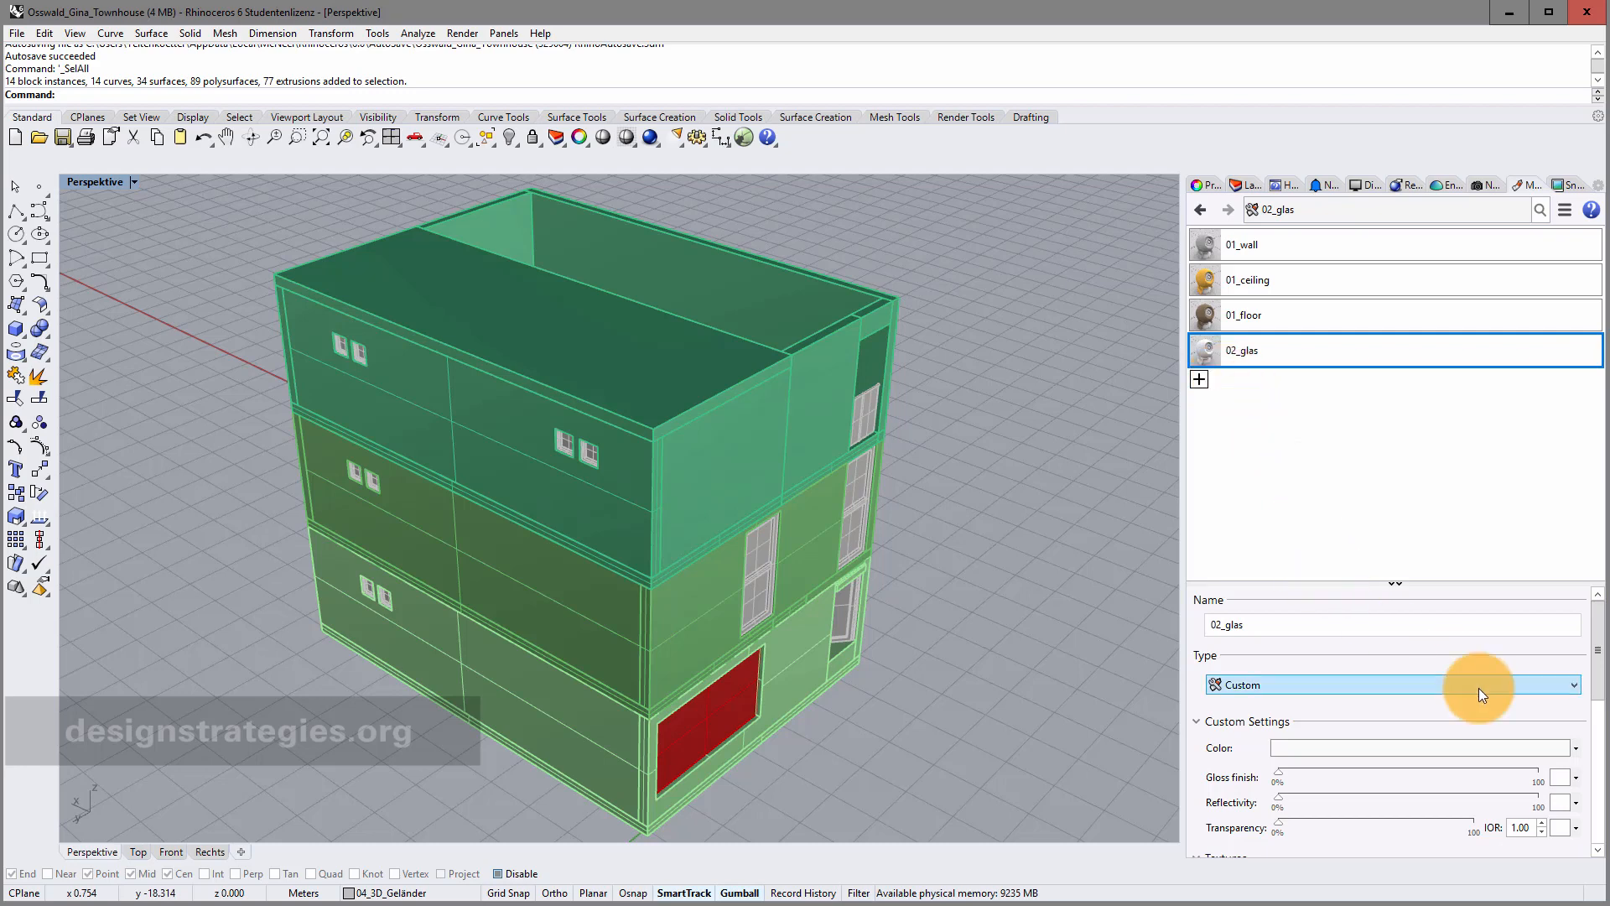
left_click(1575, 684)
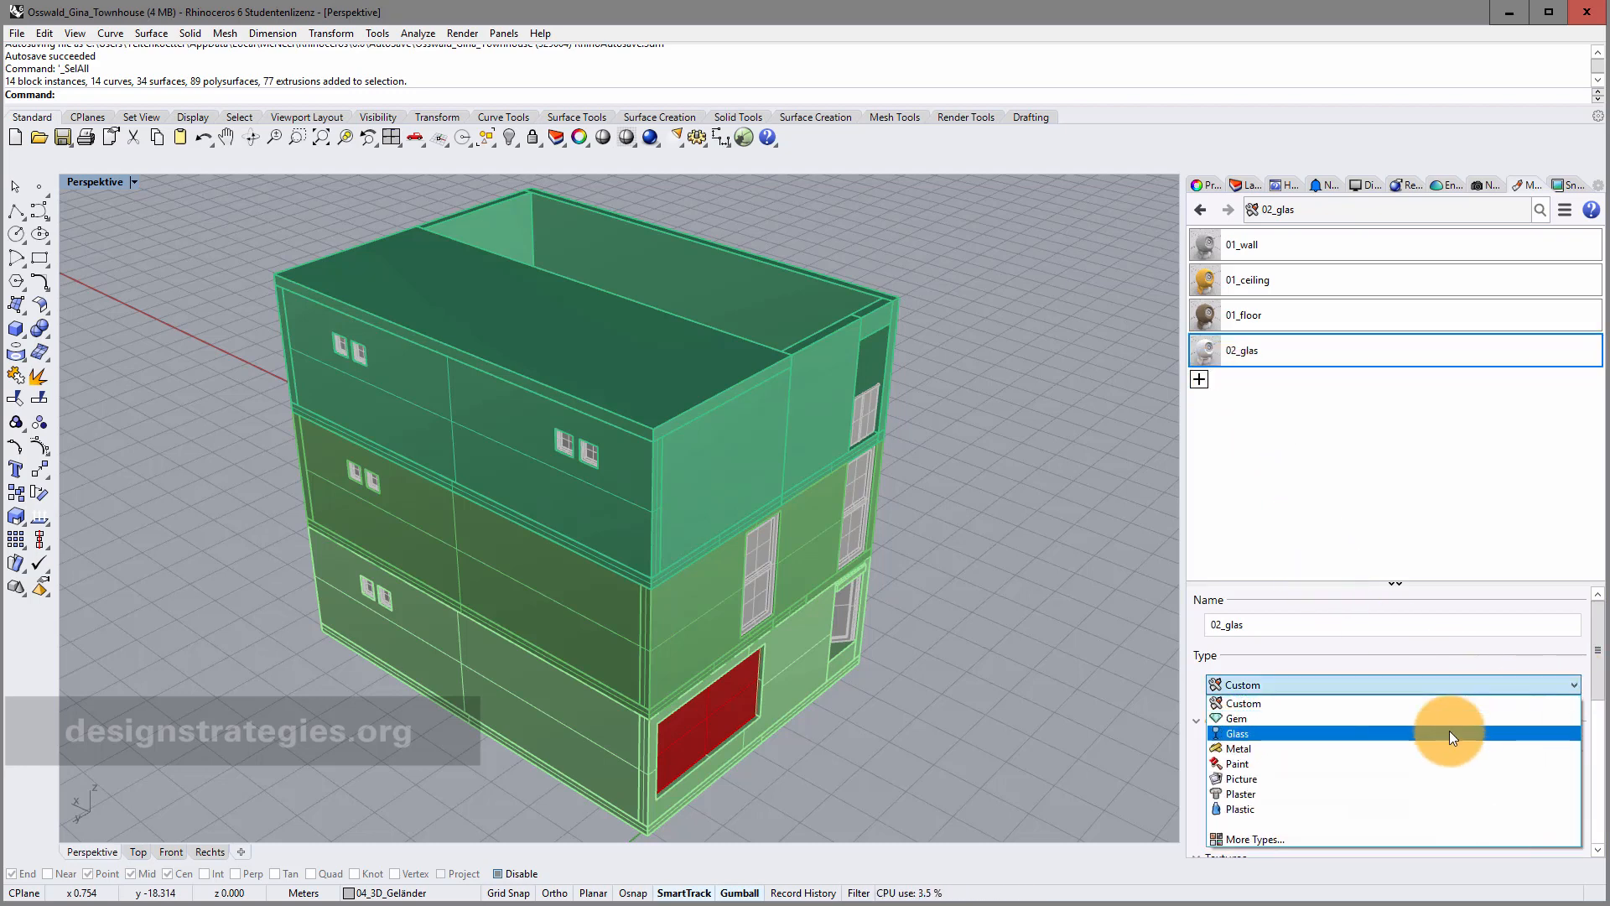
left_click(1446, 728)
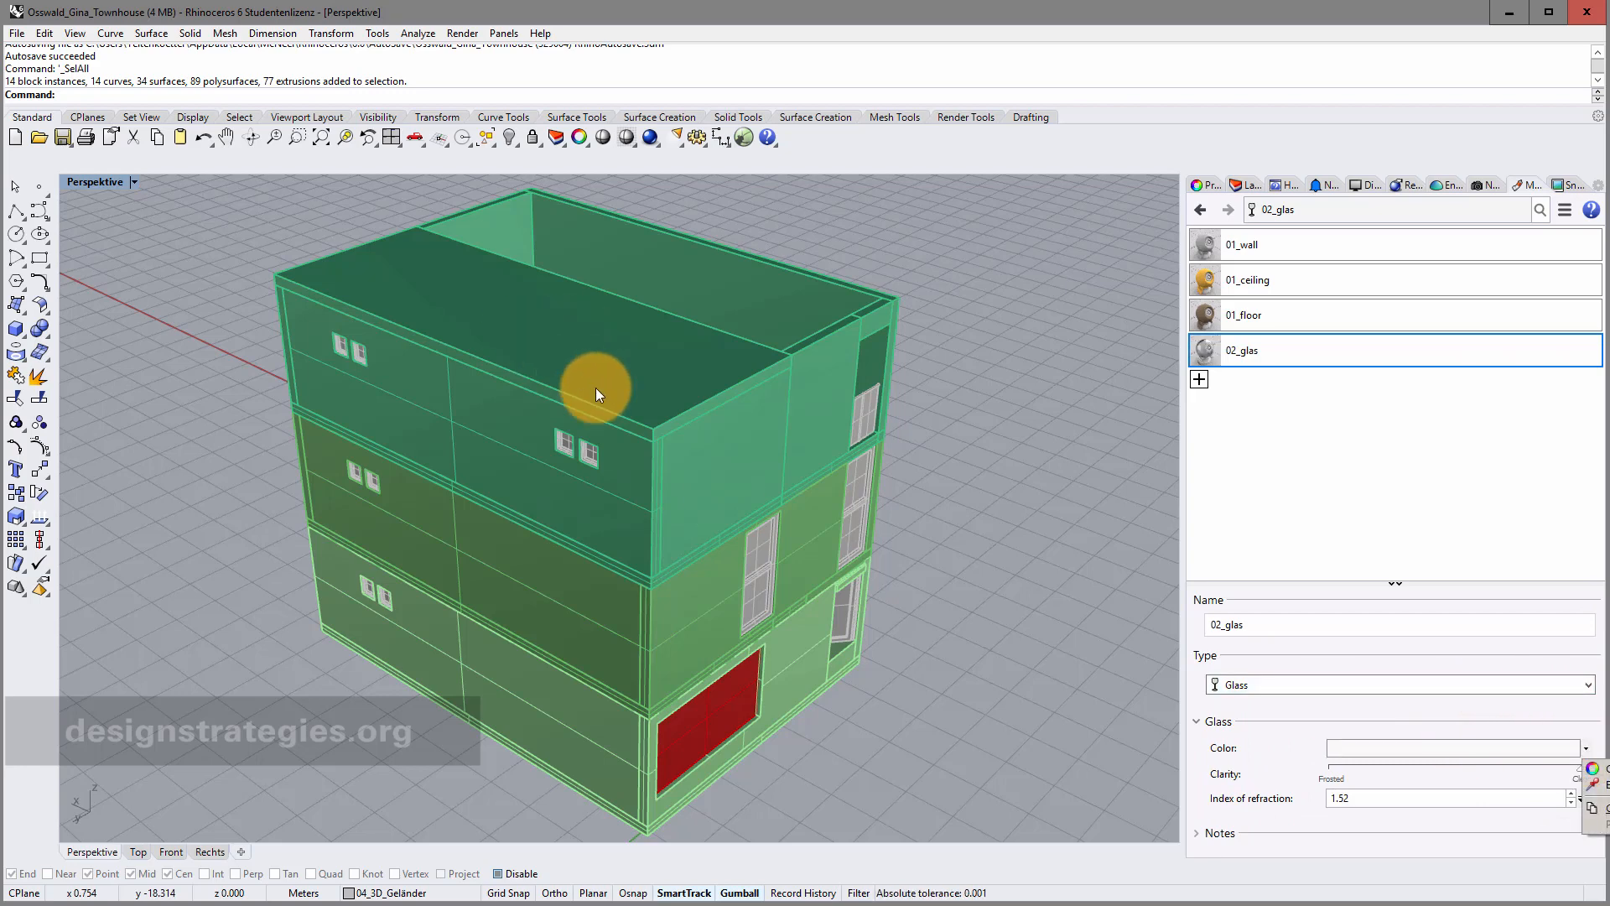
left_click(1586, 748)
left_click(1592, 768)
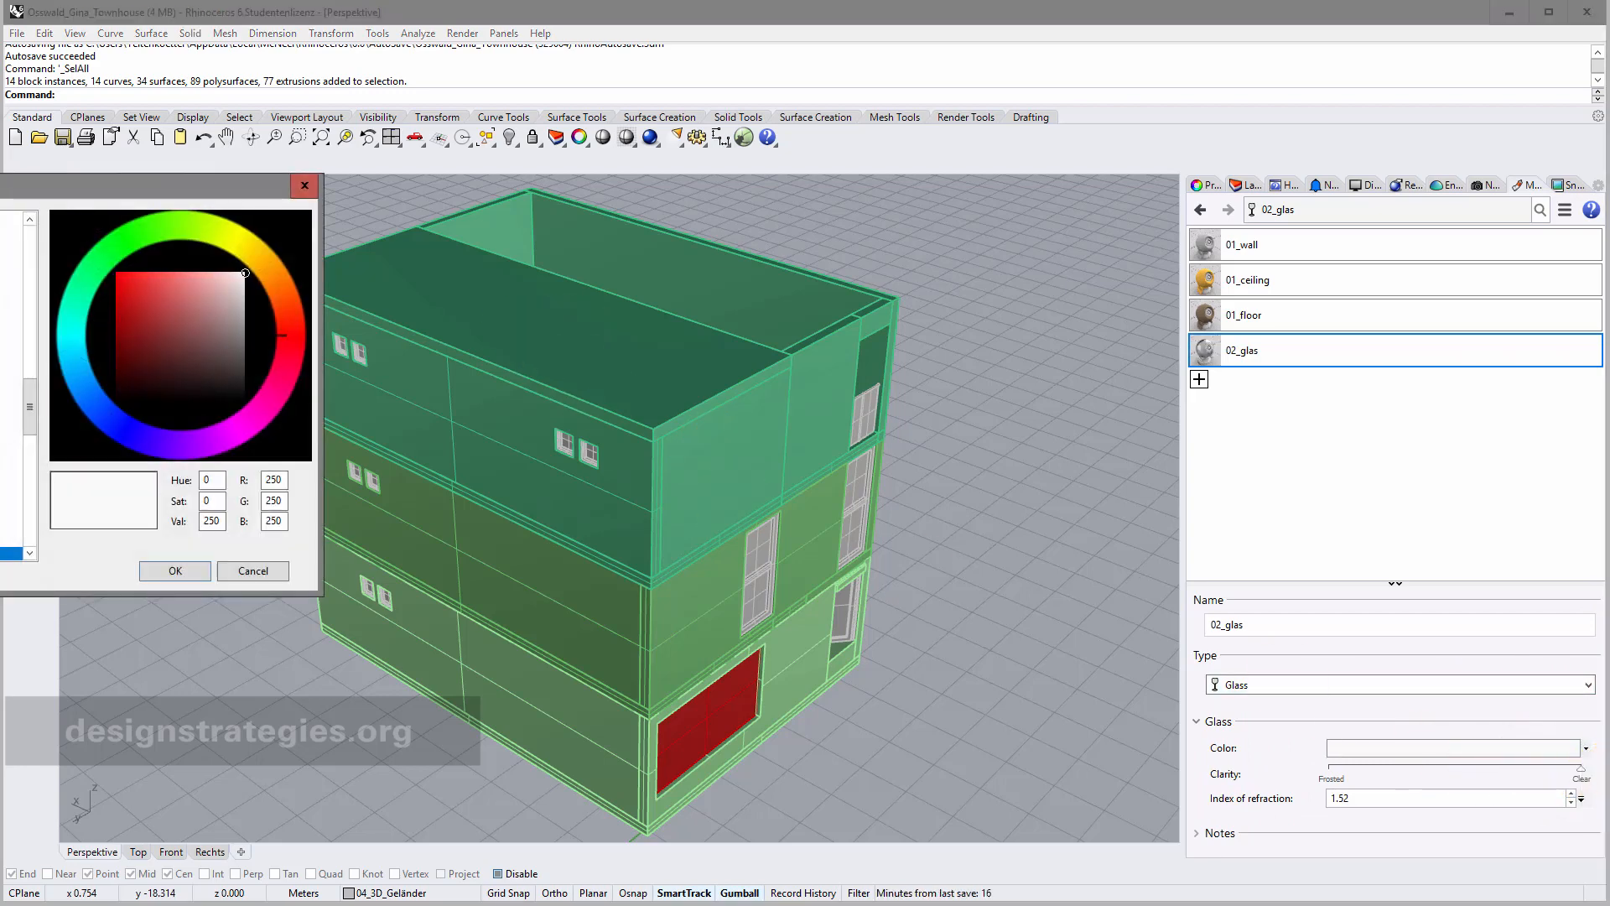
left_click(75, 323)
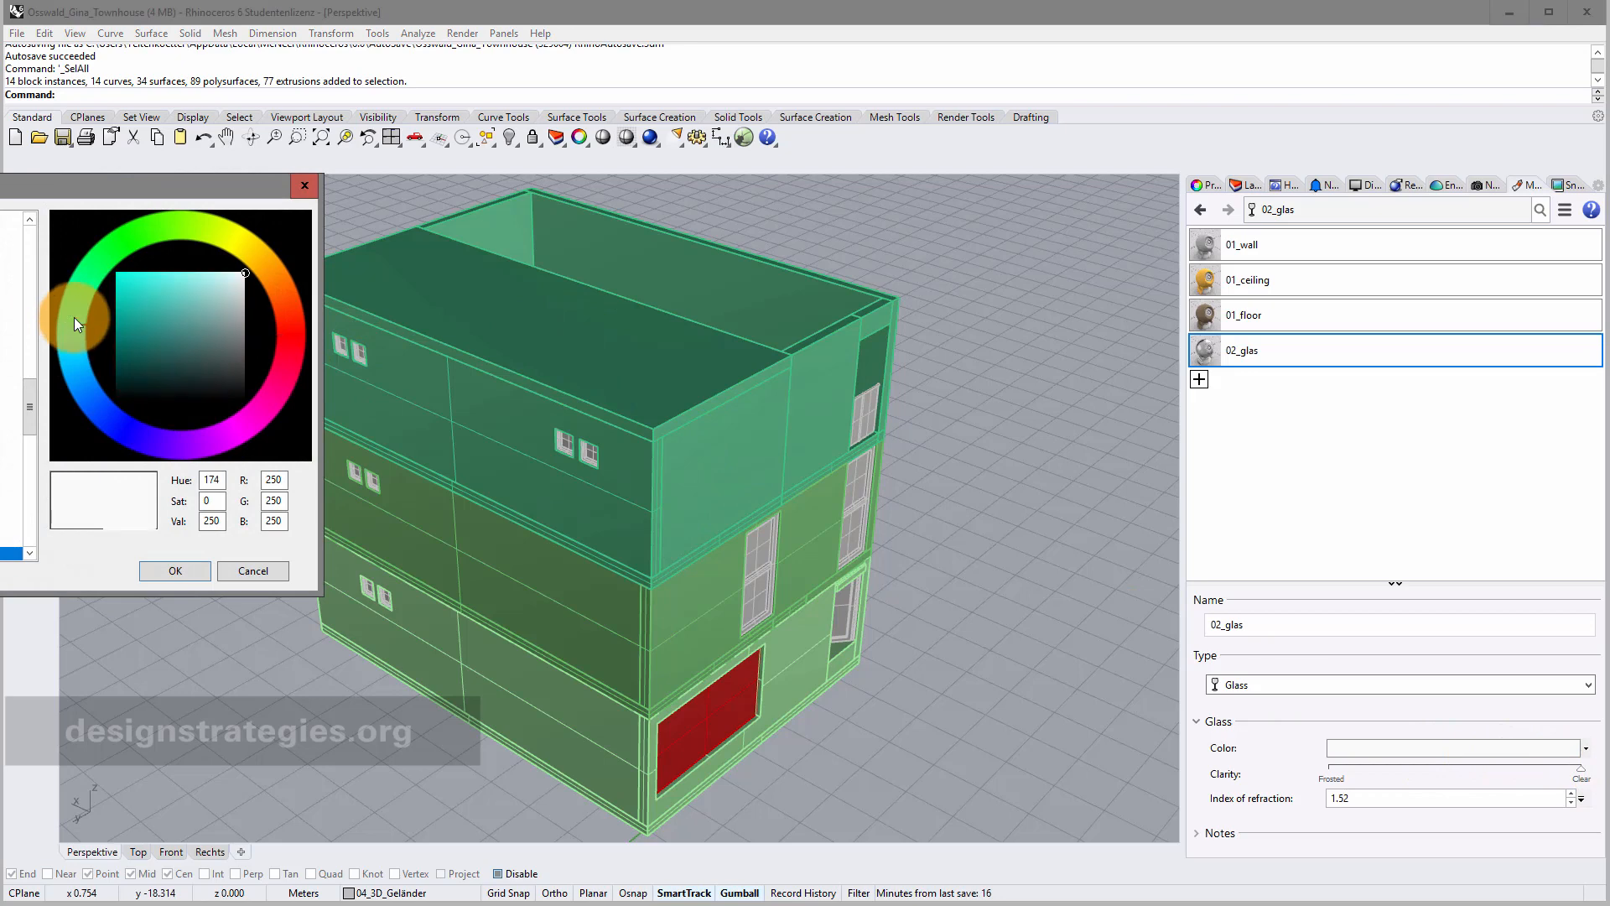
left_click_drag(198, 327, 196, 273)
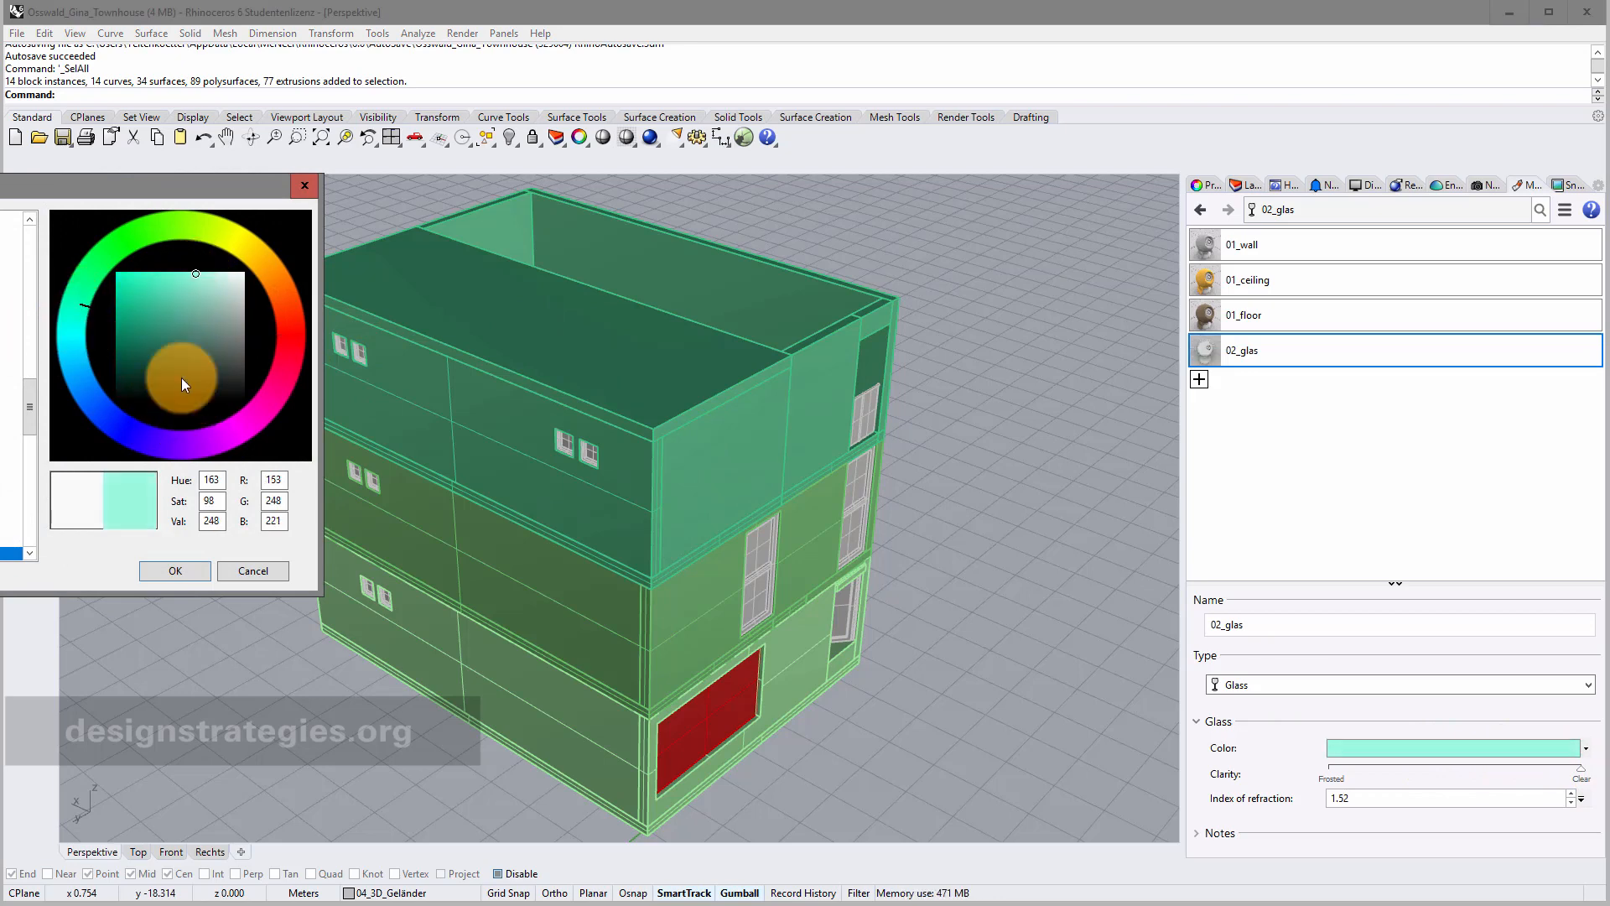
left_click(198, 573)
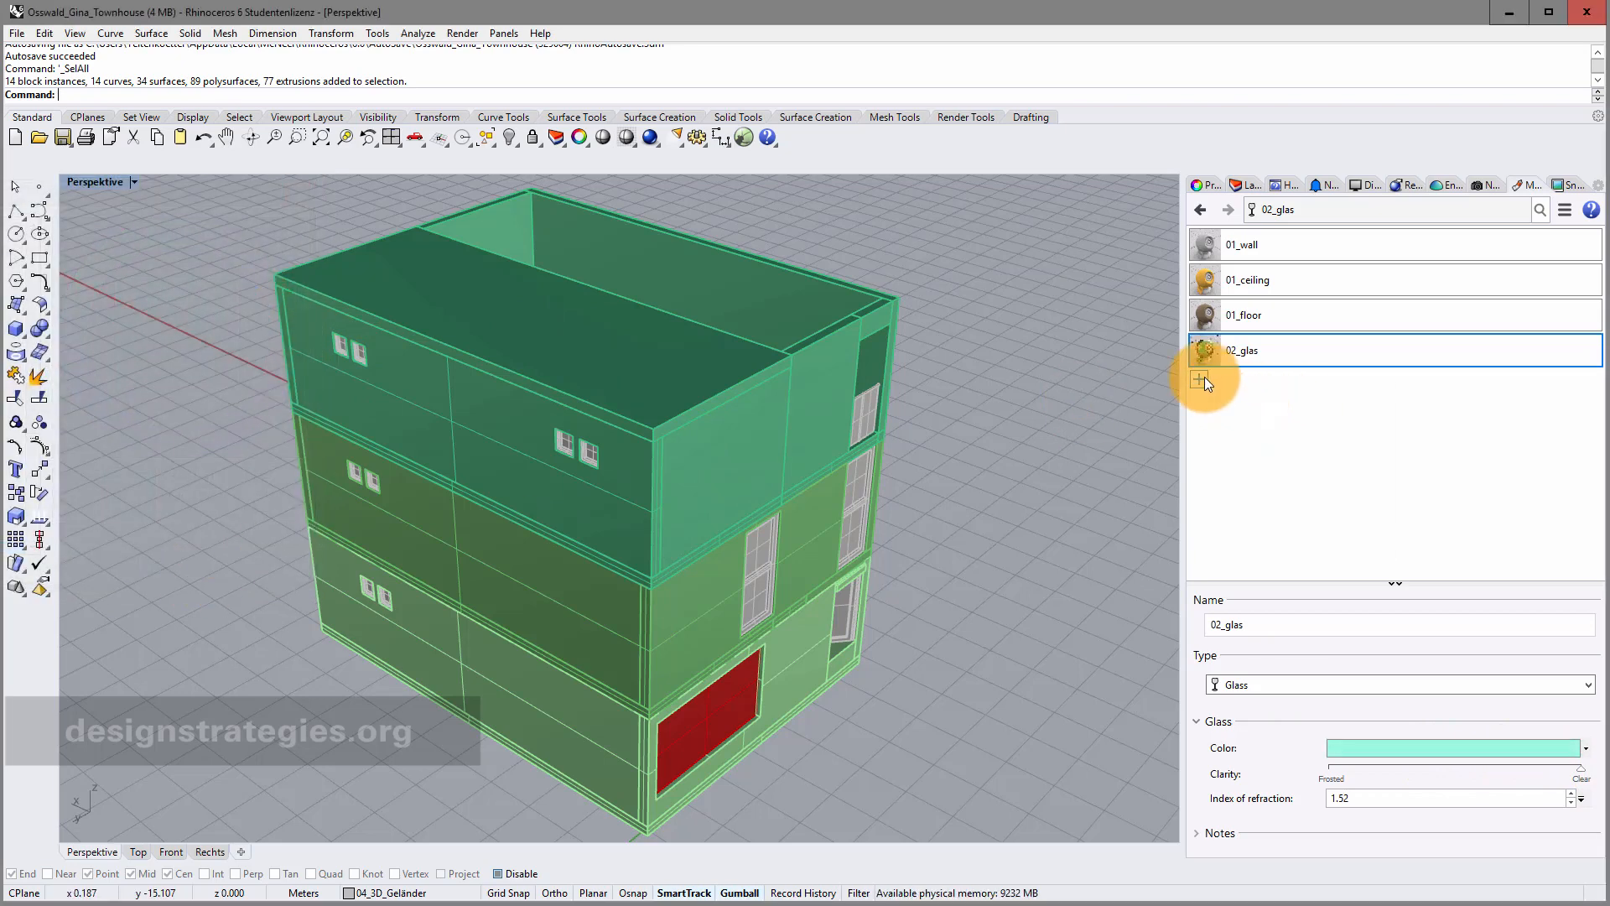
Add a pale yellow Custom material named 02_stairs.
left_click(1200, 379)
left_click(1236, 411)
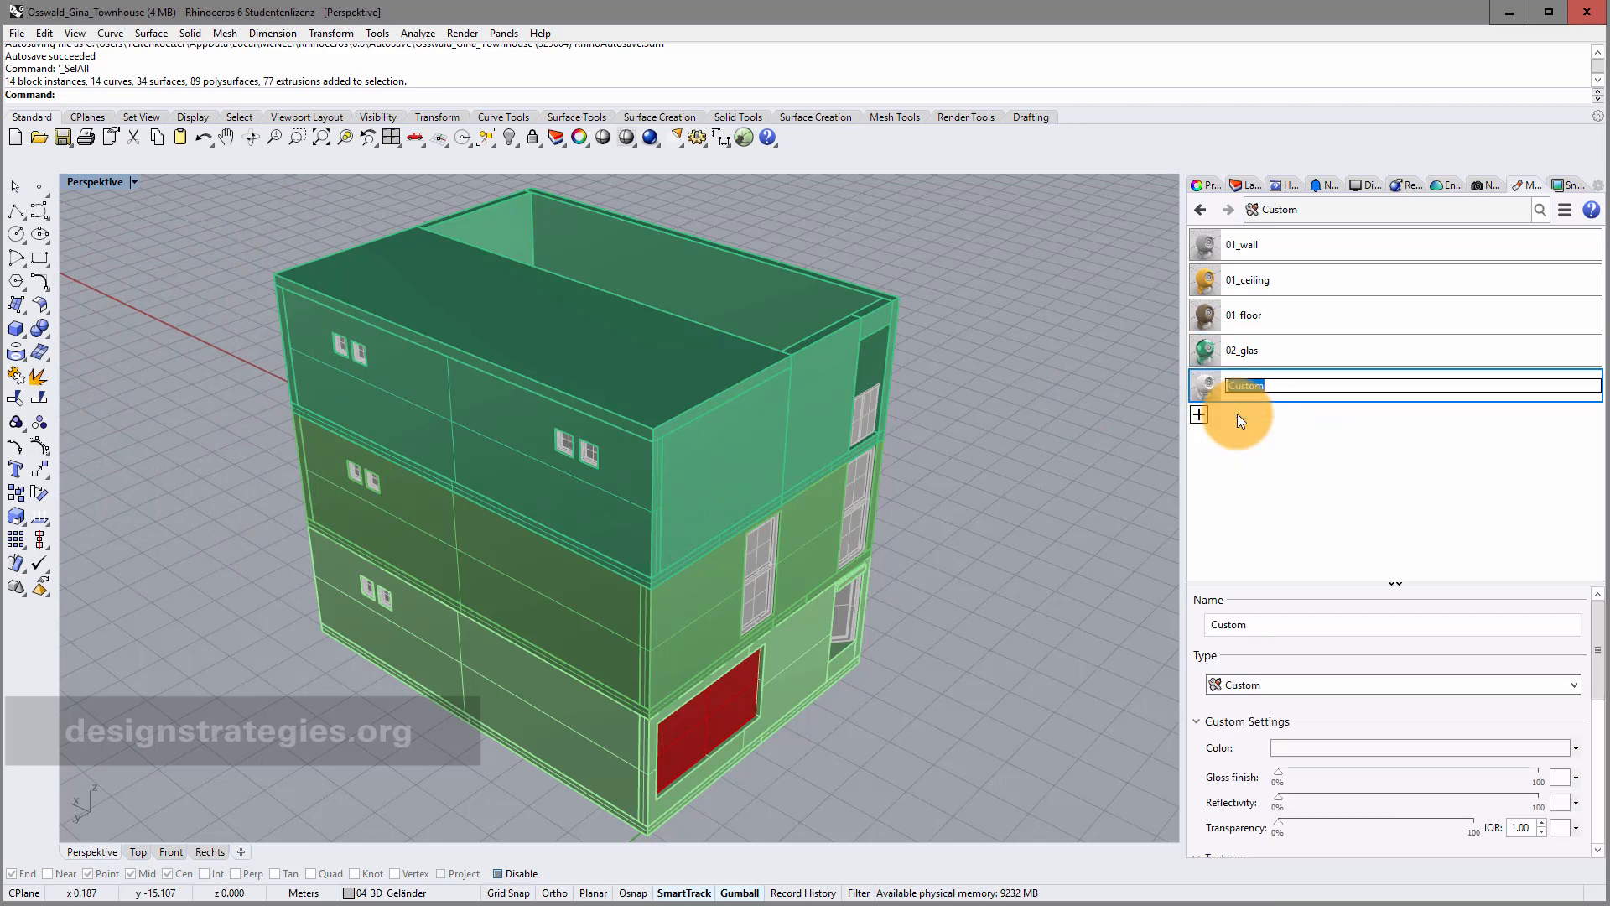
type("02_stairs")
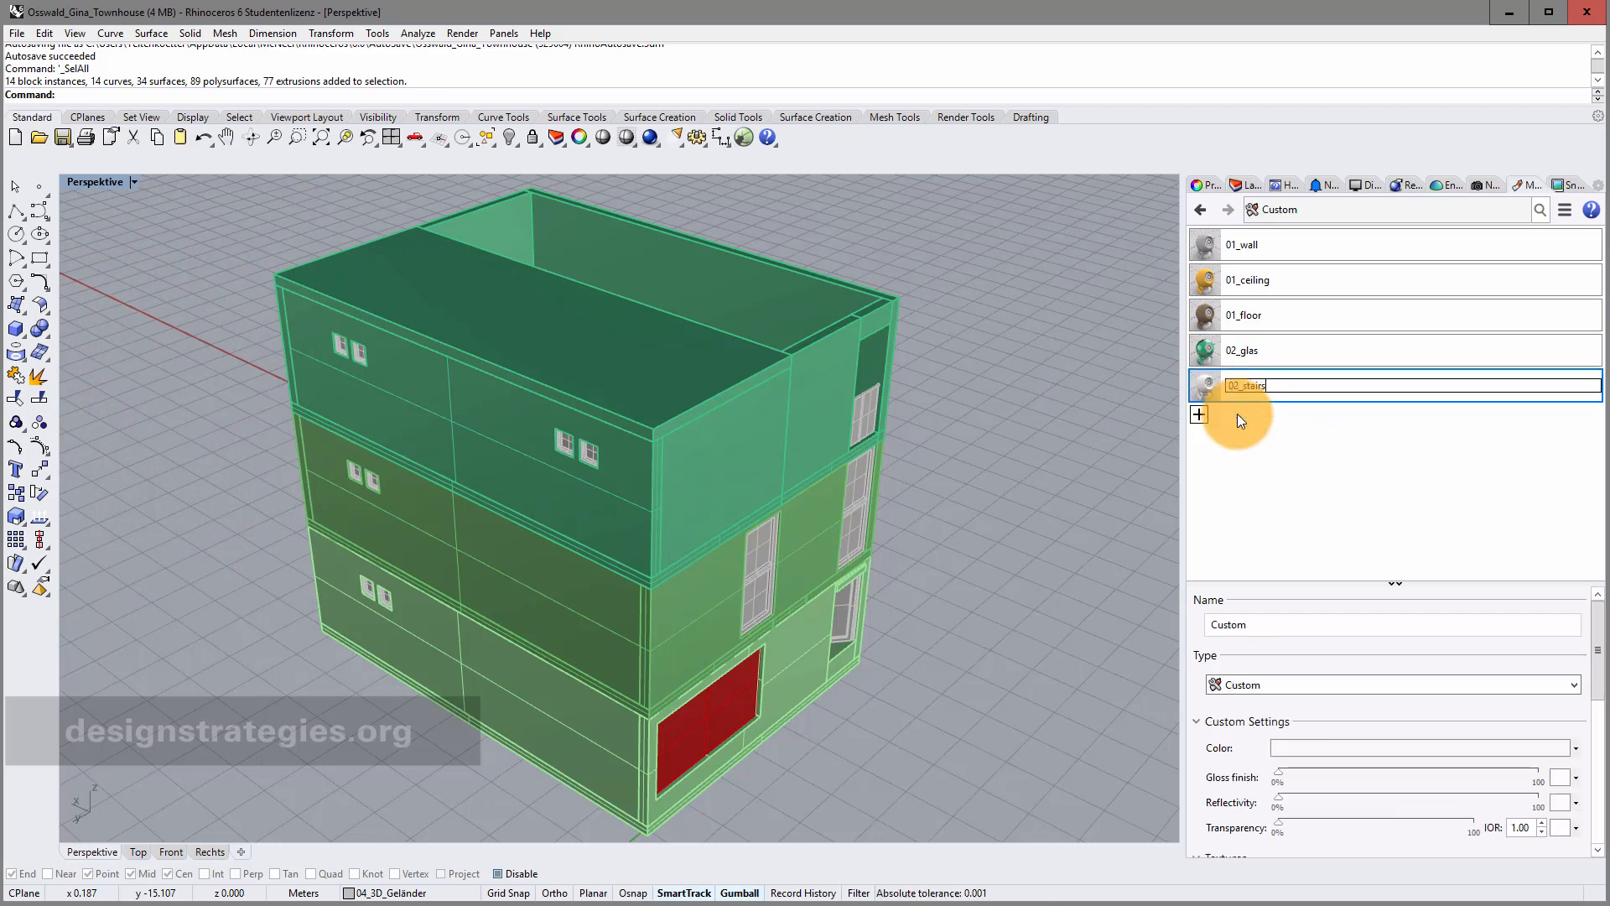
key("Return")
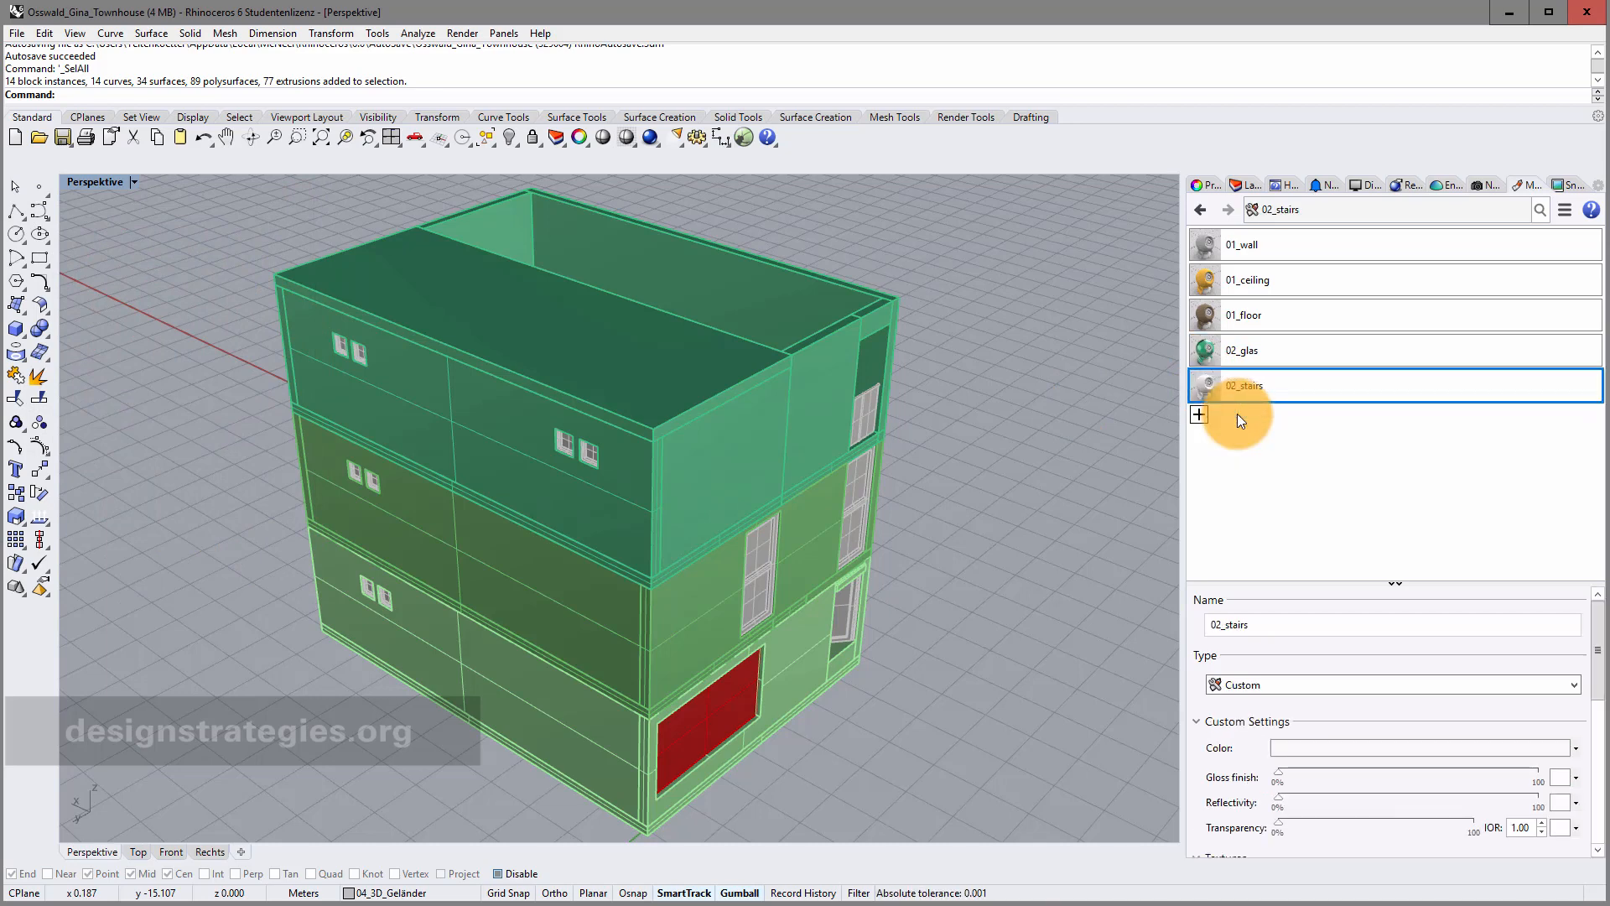
left_click(1562, 754)
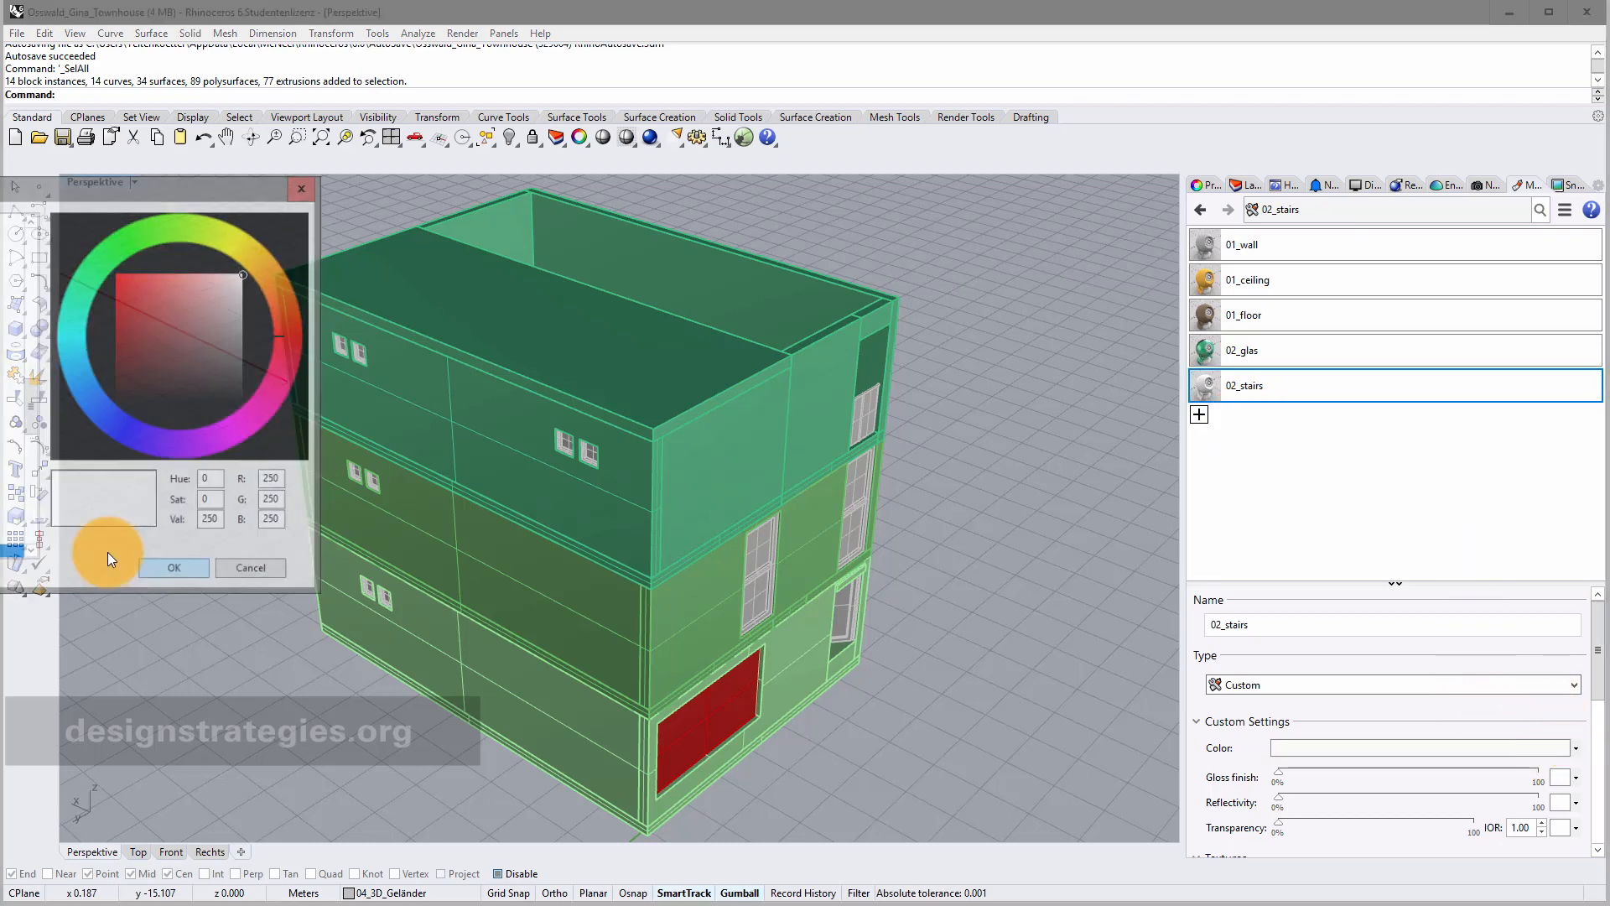
left_click(11, 445)
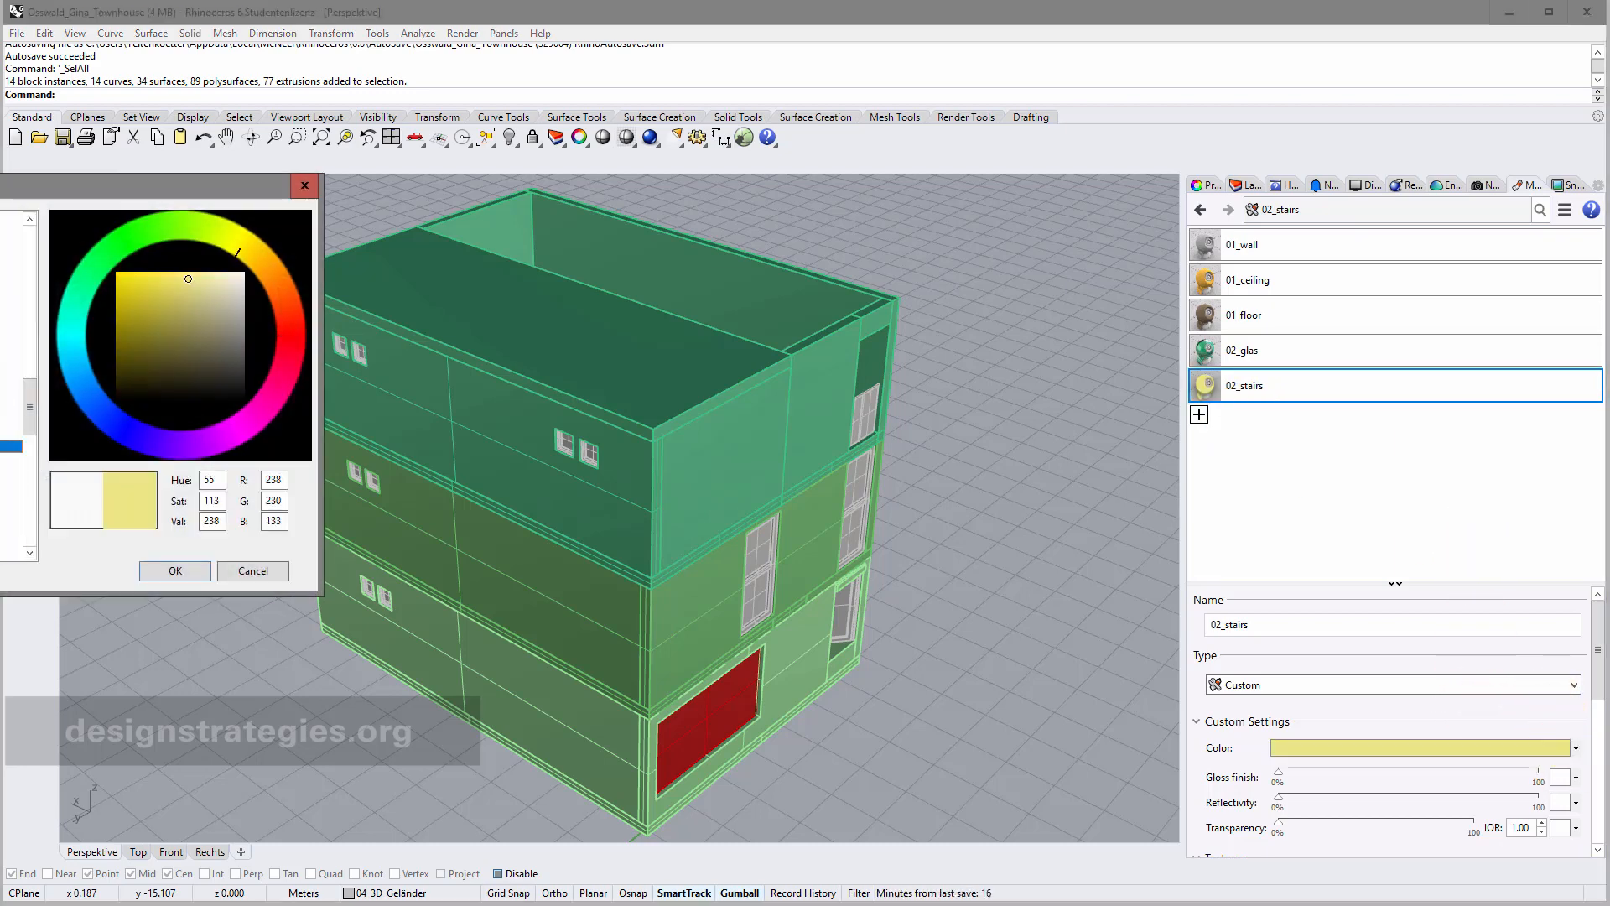
left_click(154, 575)
left_click(1200, 416)
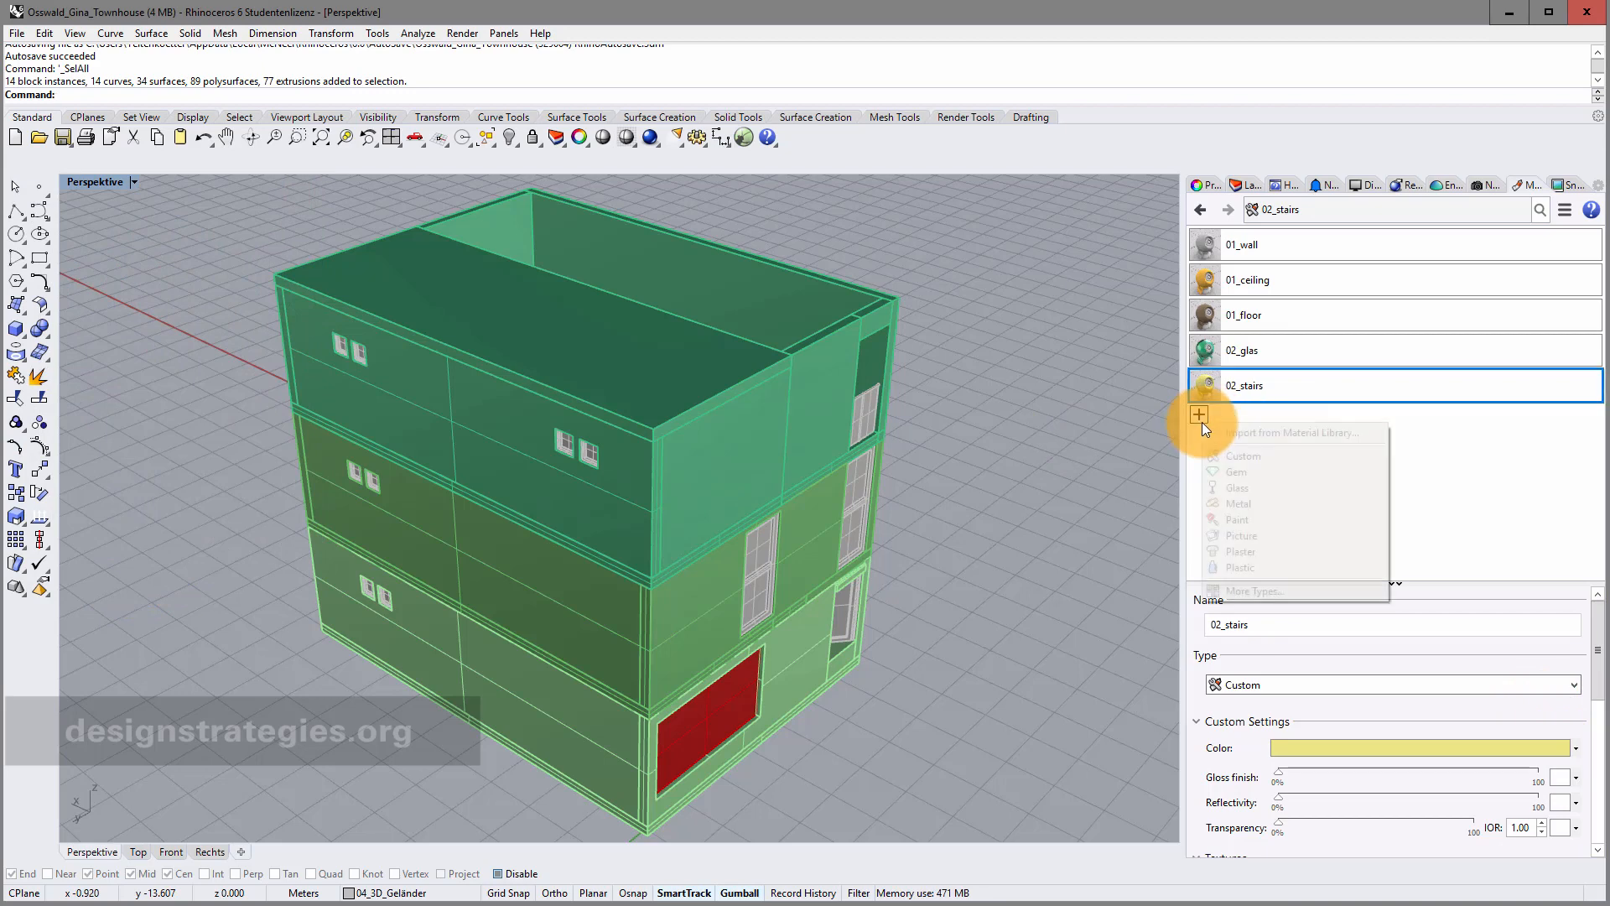
Create Custom material 02_windowframe and colour it magenta pink (R238 G48 B167).
left_click(1230, 451)
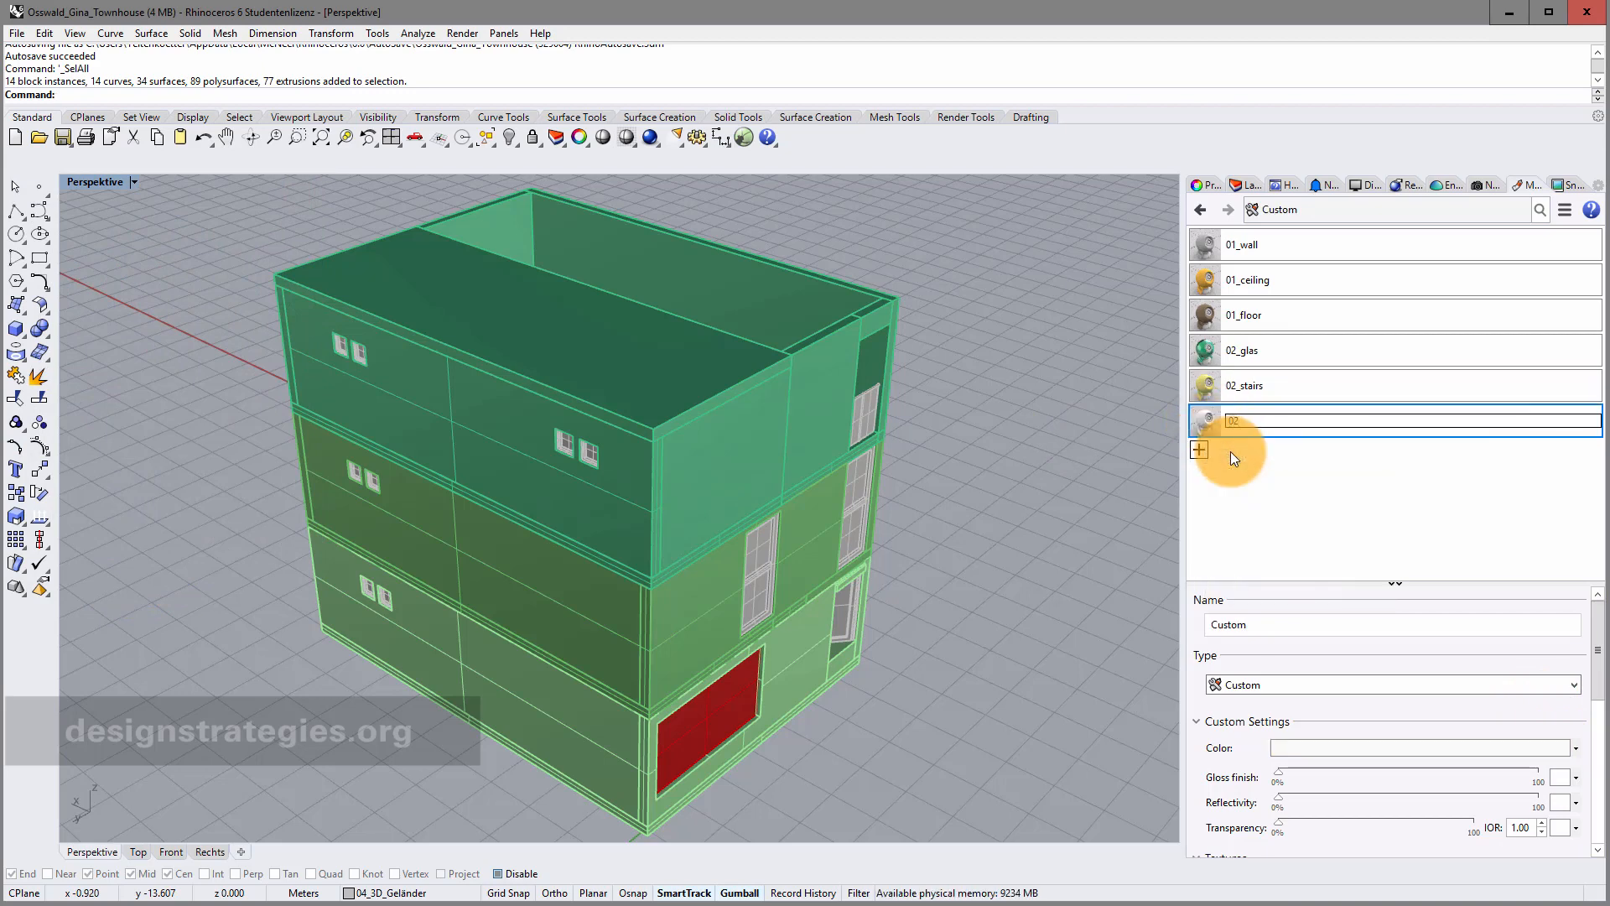
type("02_windo")
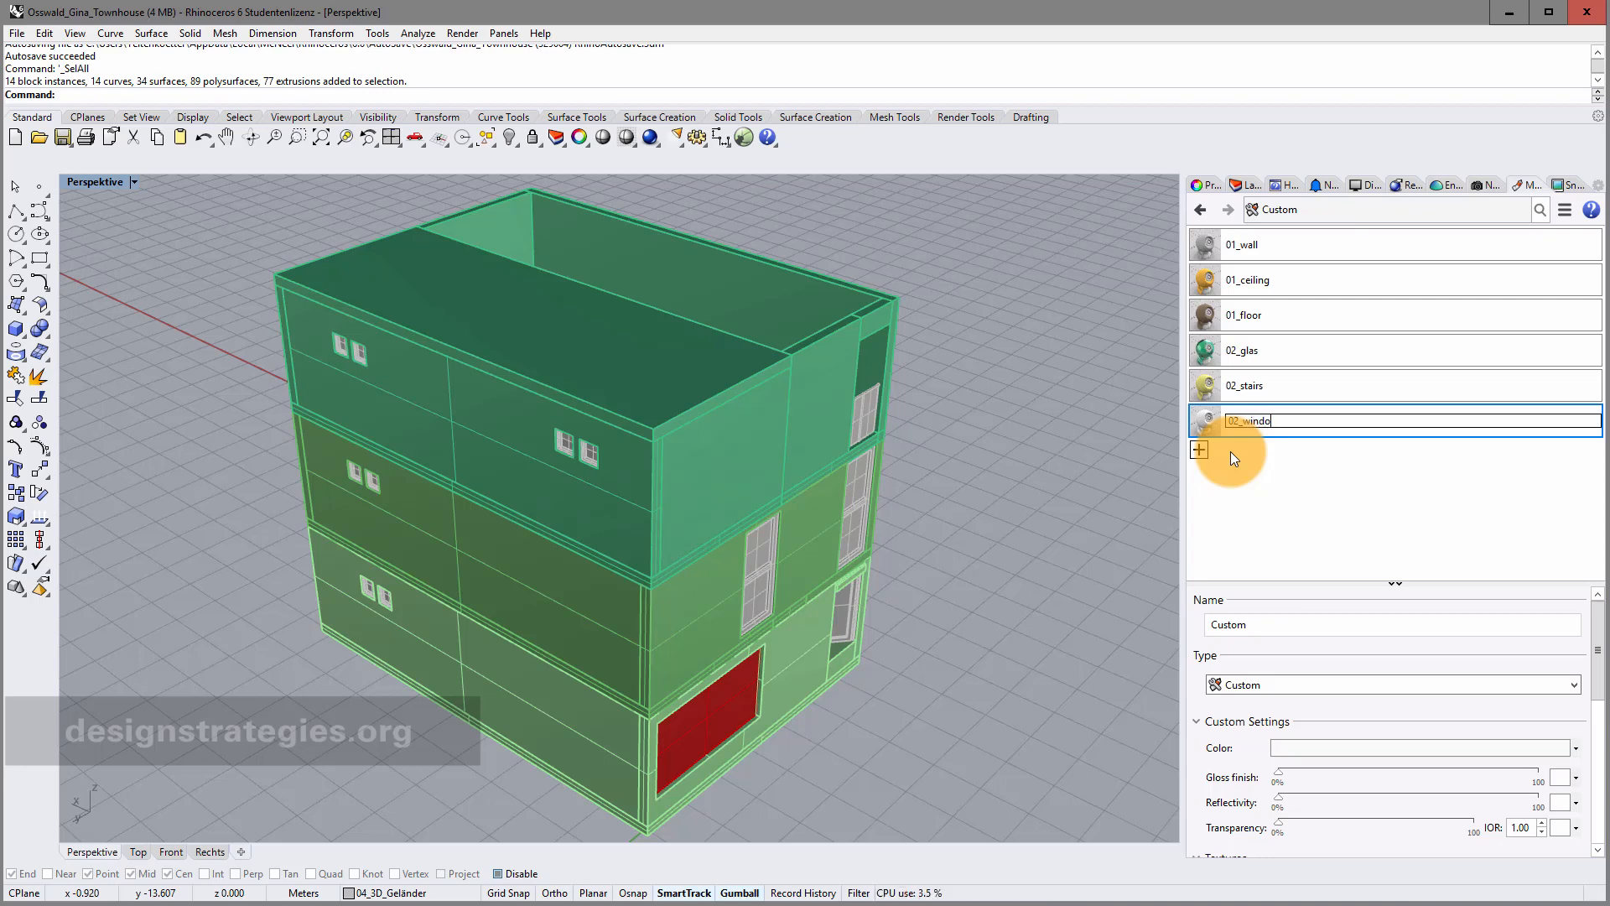
type("wframe")
key("Return")
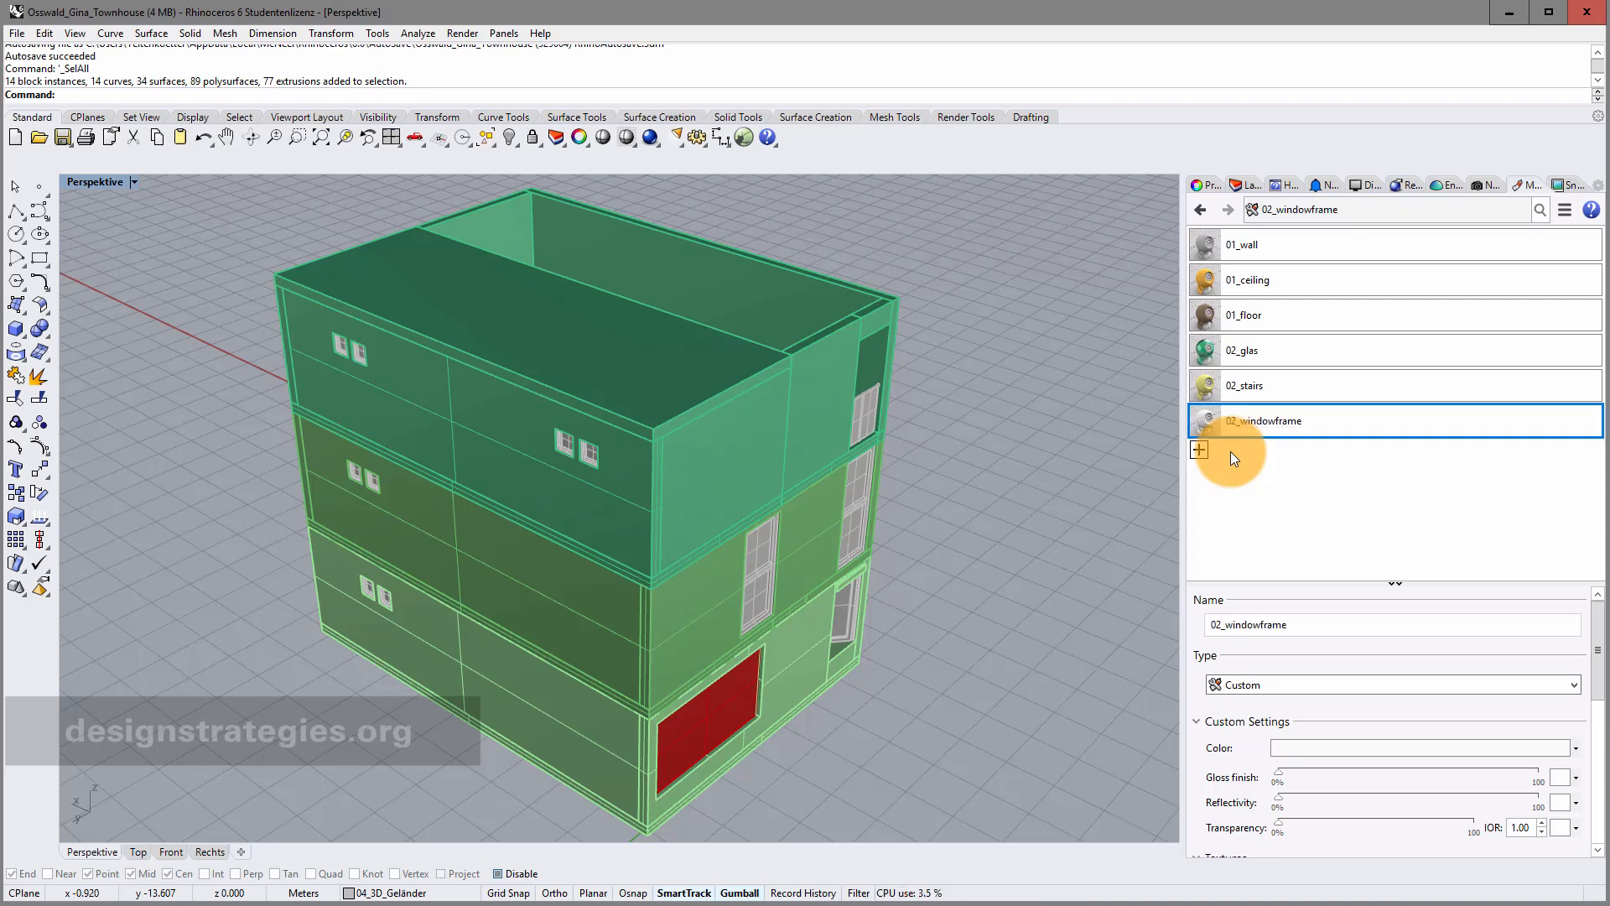
left_click(1575, 684)
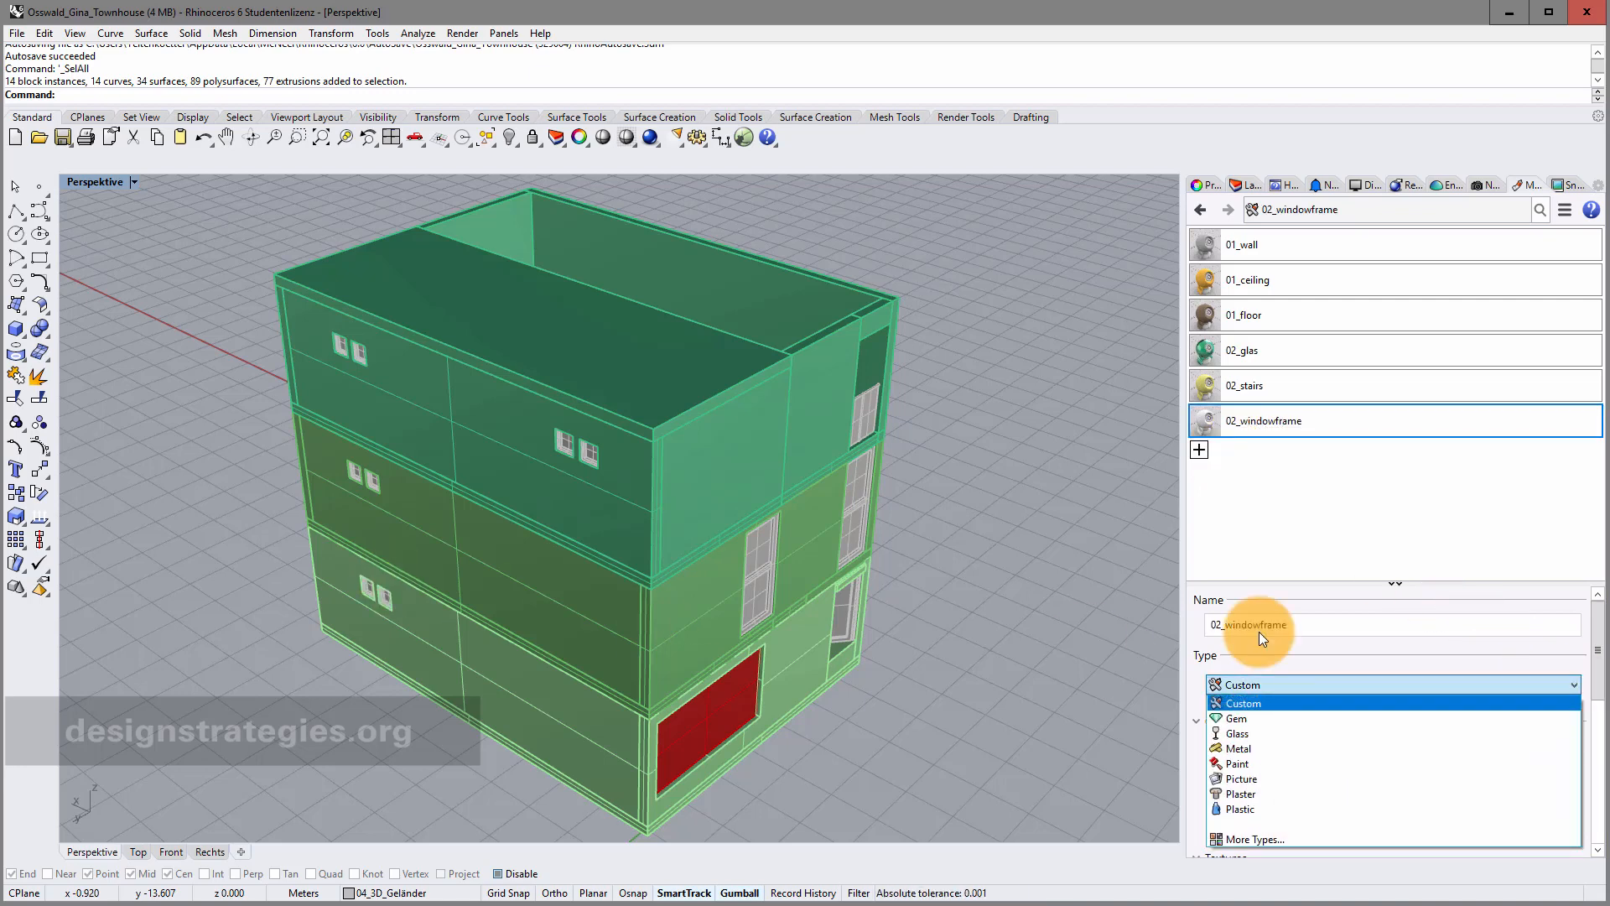
left_click(1268, 545)
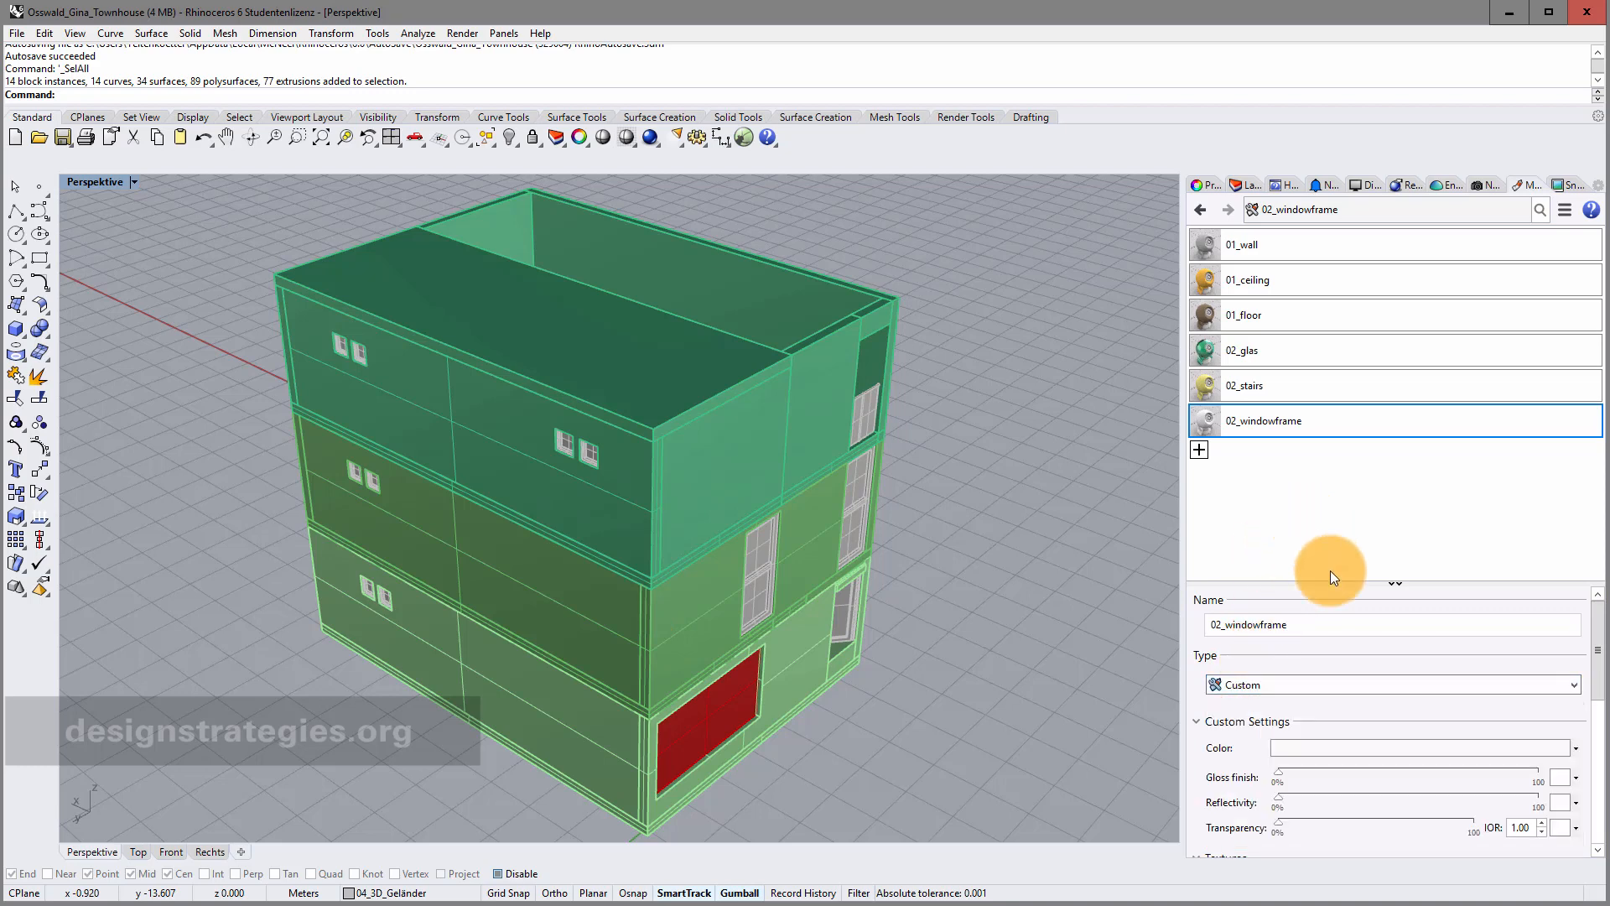
left_click(1446, 753)
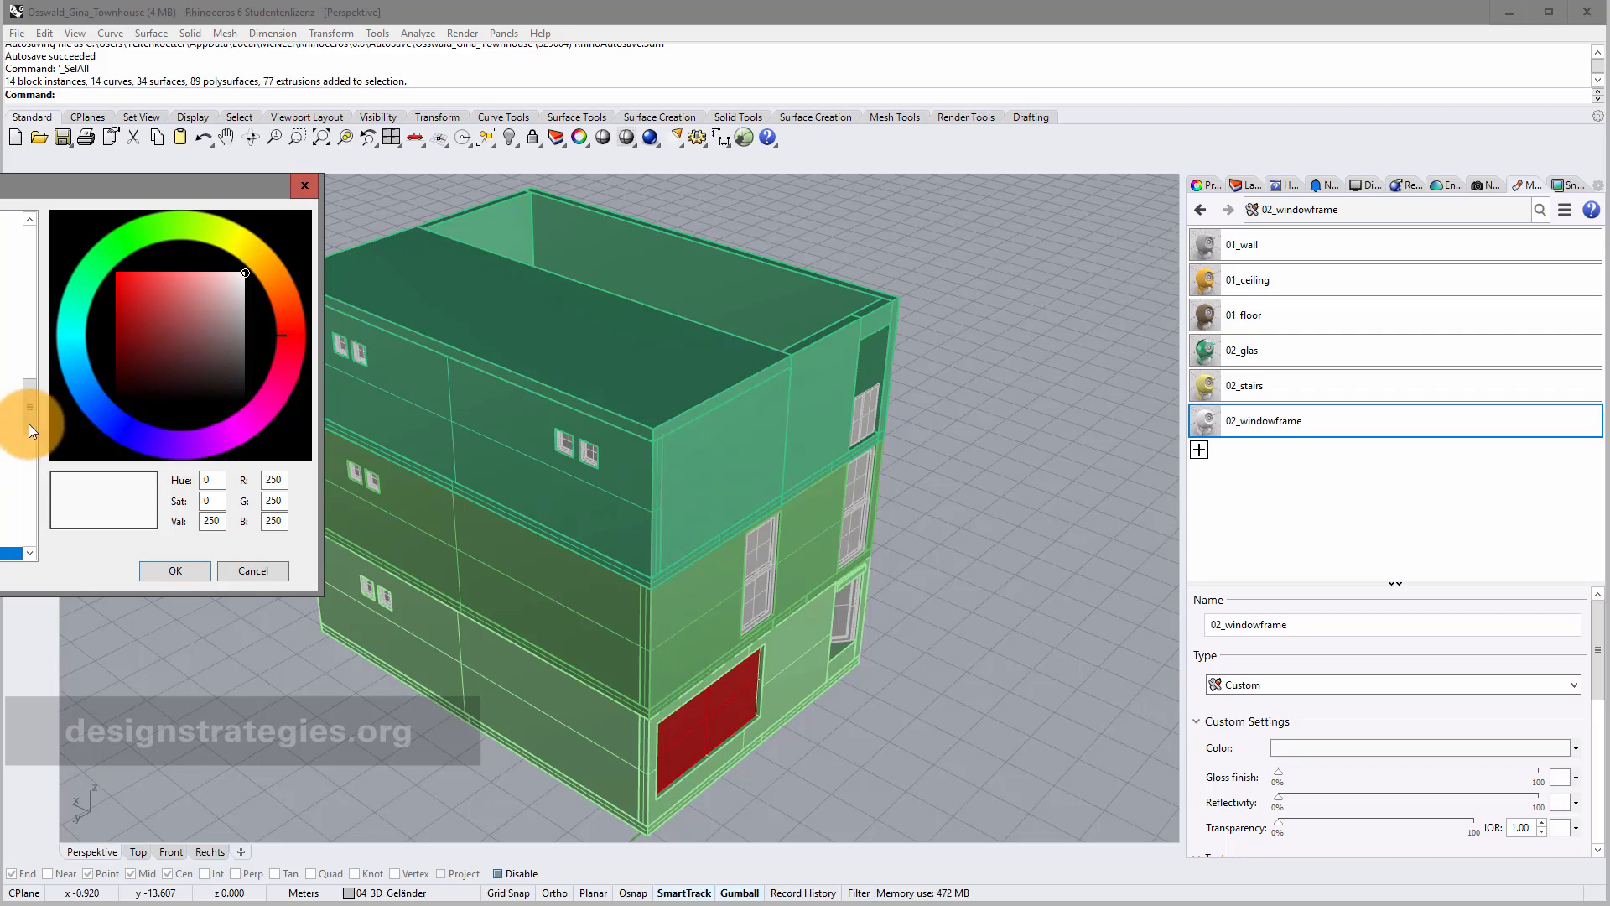
left_click_drag(33, 430, 39, 389)
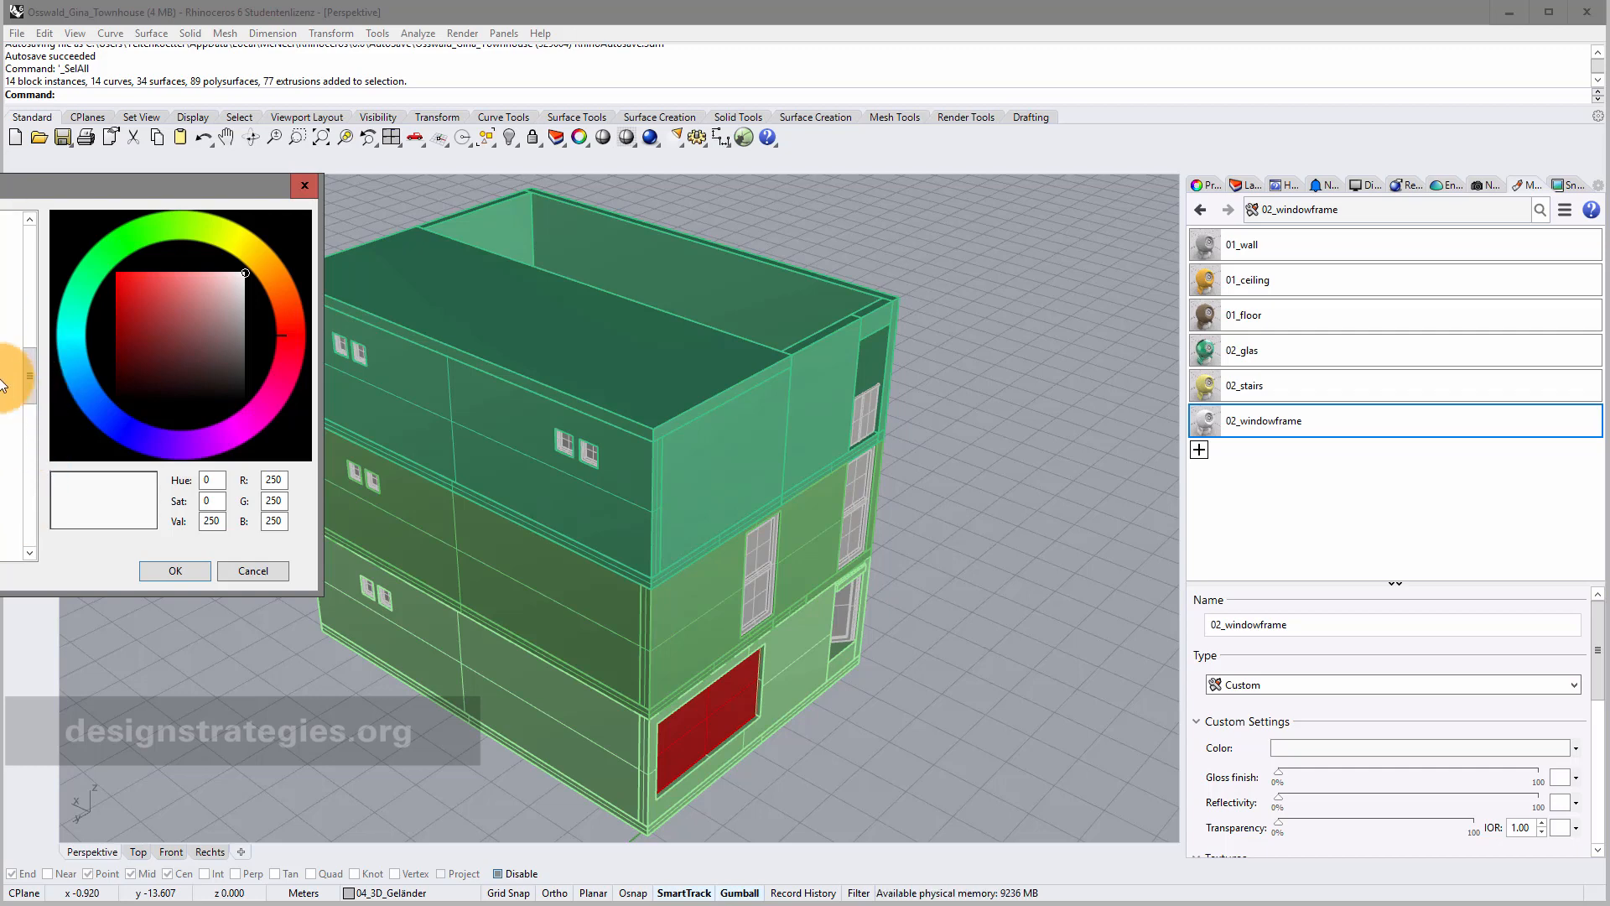
left_click(5, 335)
left_click(179, 569)
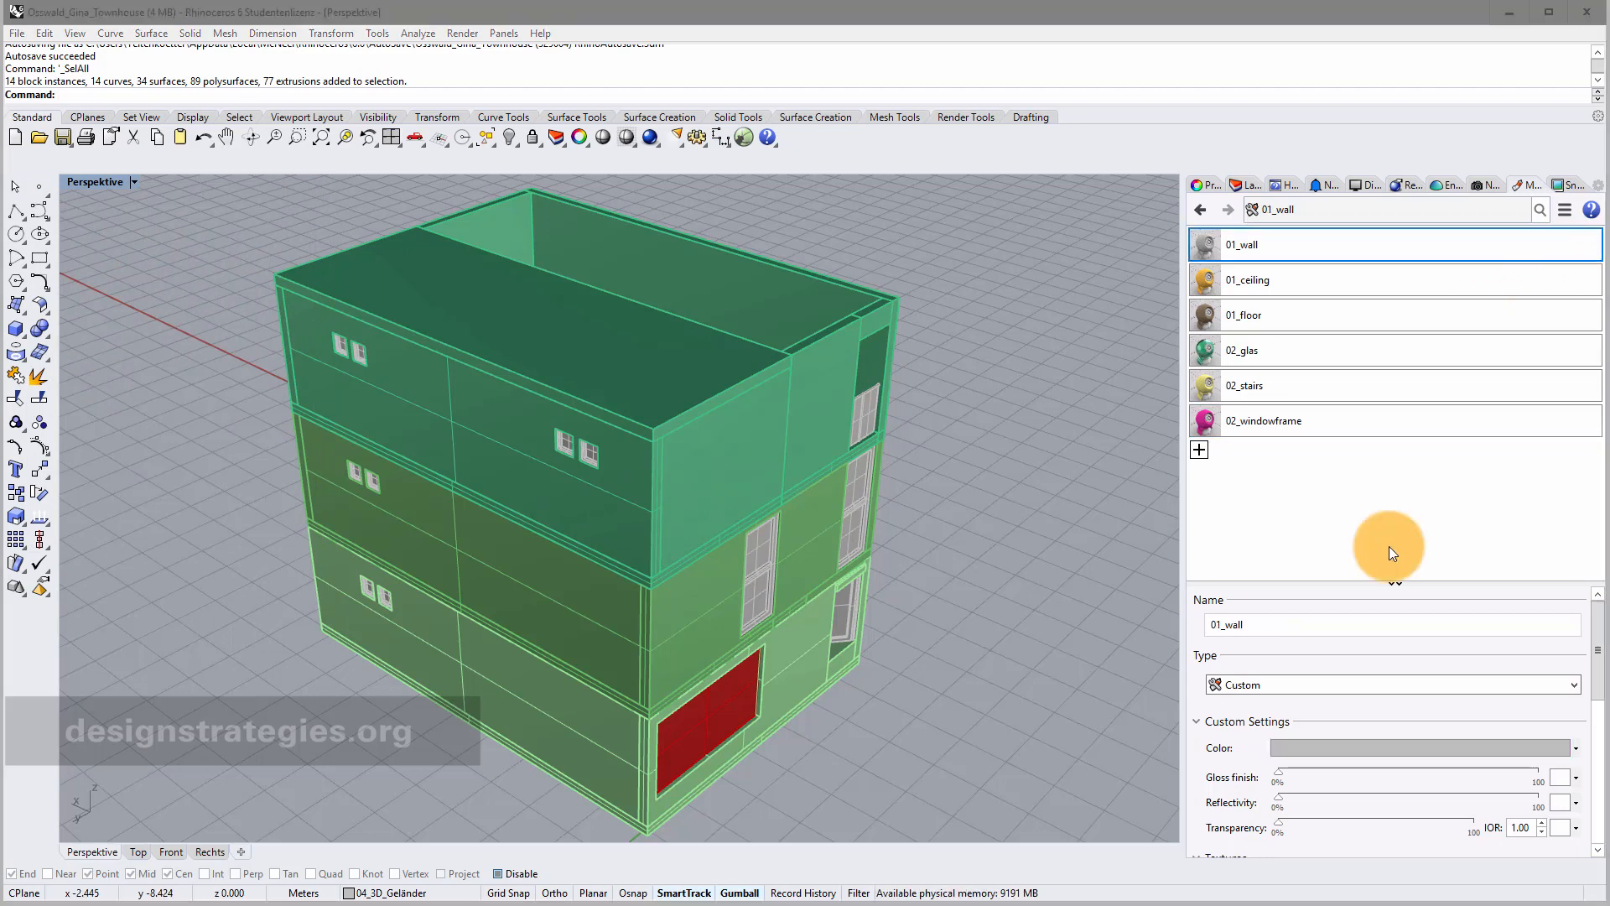
In the Layers panel, set the material of 04_3D_Glas and 03_02_01_Rahmen to 02_glas.
left_click(1244, 186)
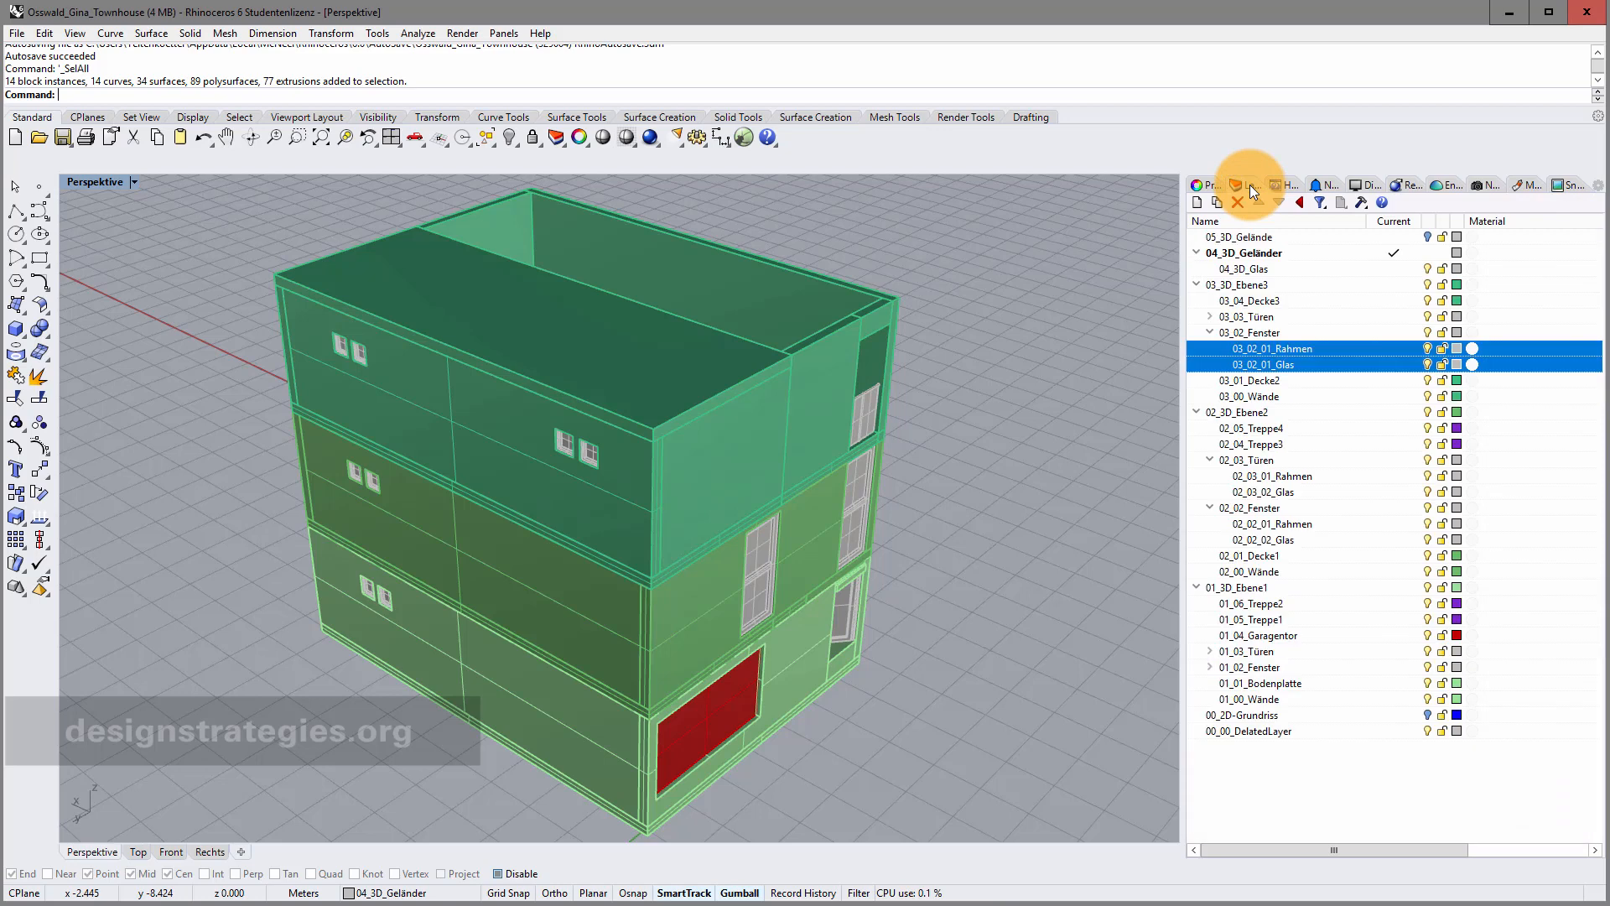
left_click(1474, 269)
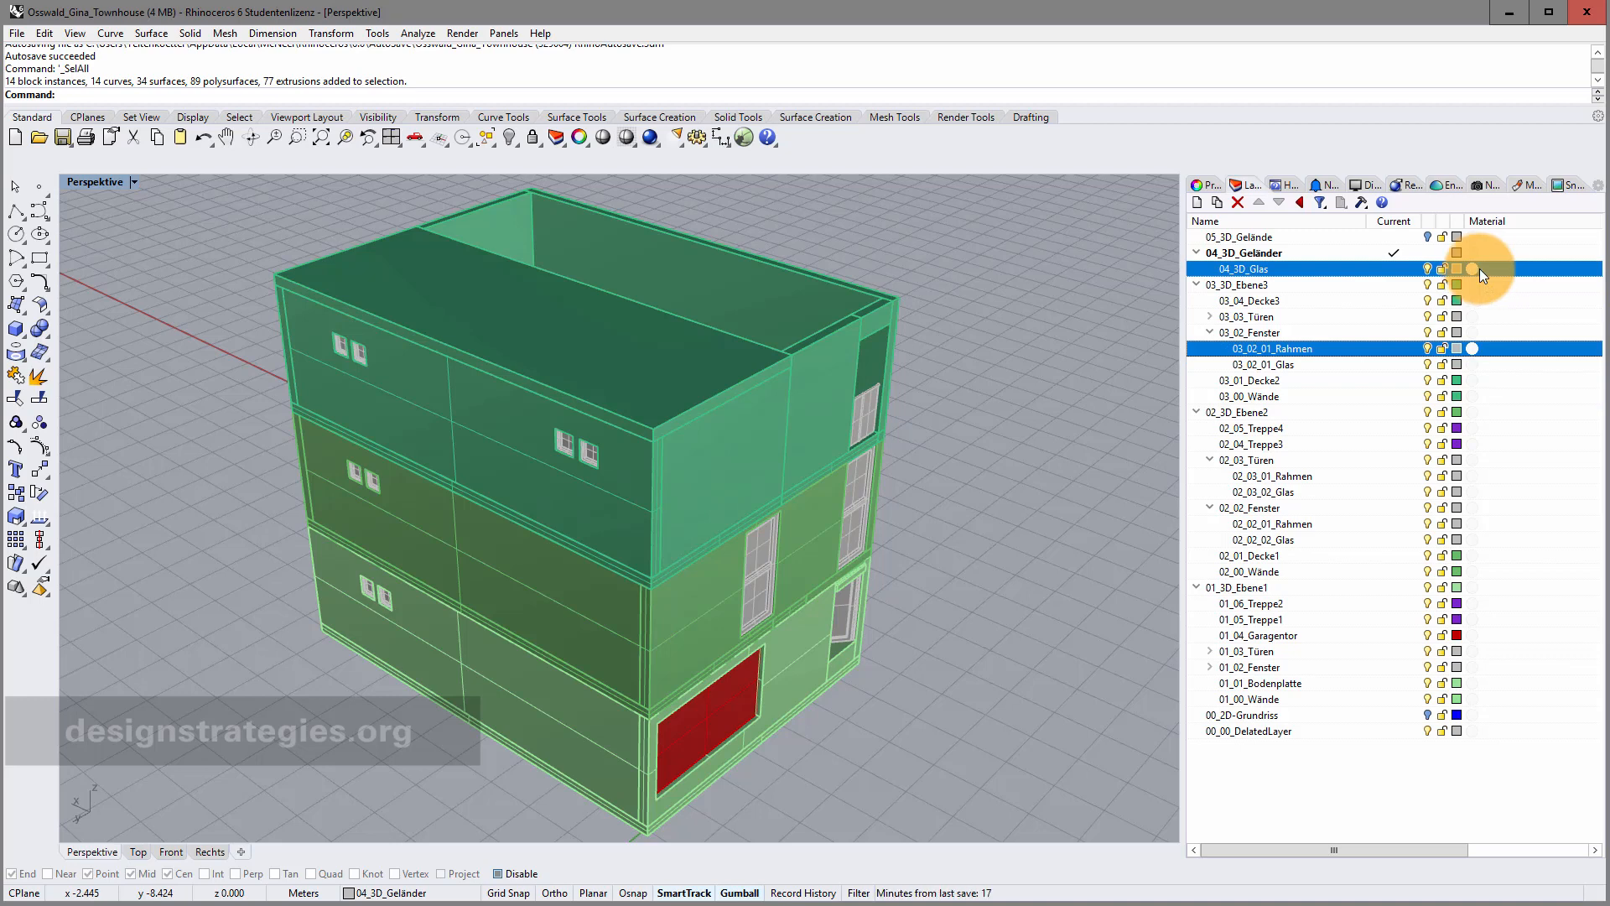
left_click(1516, 267)
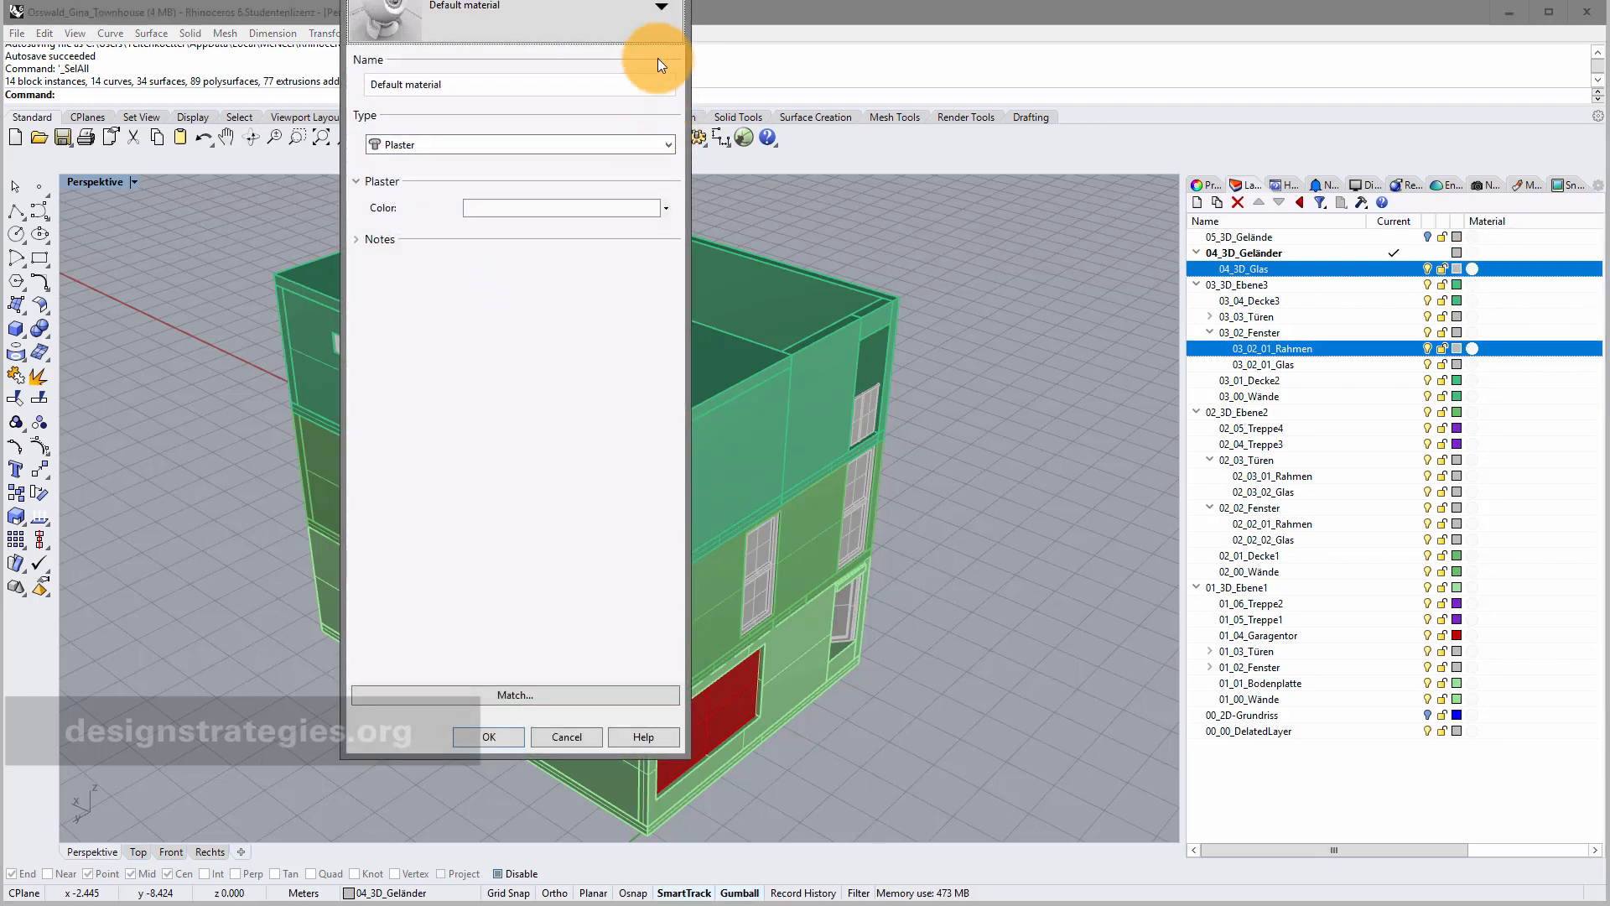
left_click(661, 12)
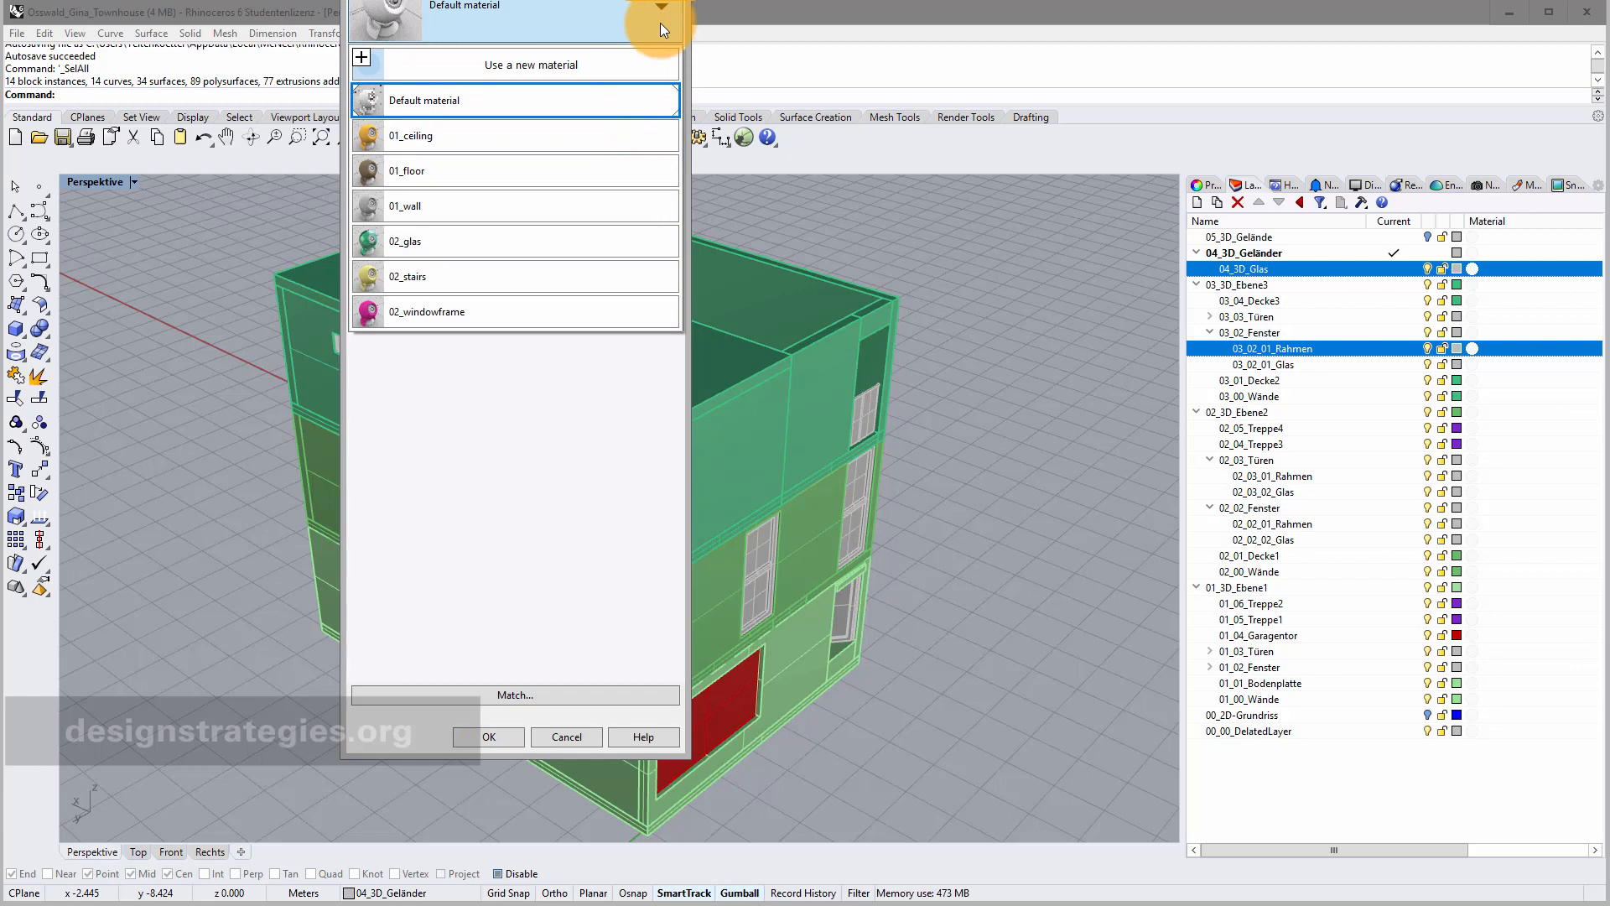
left_click(545, 240)
left_click(503, 737)
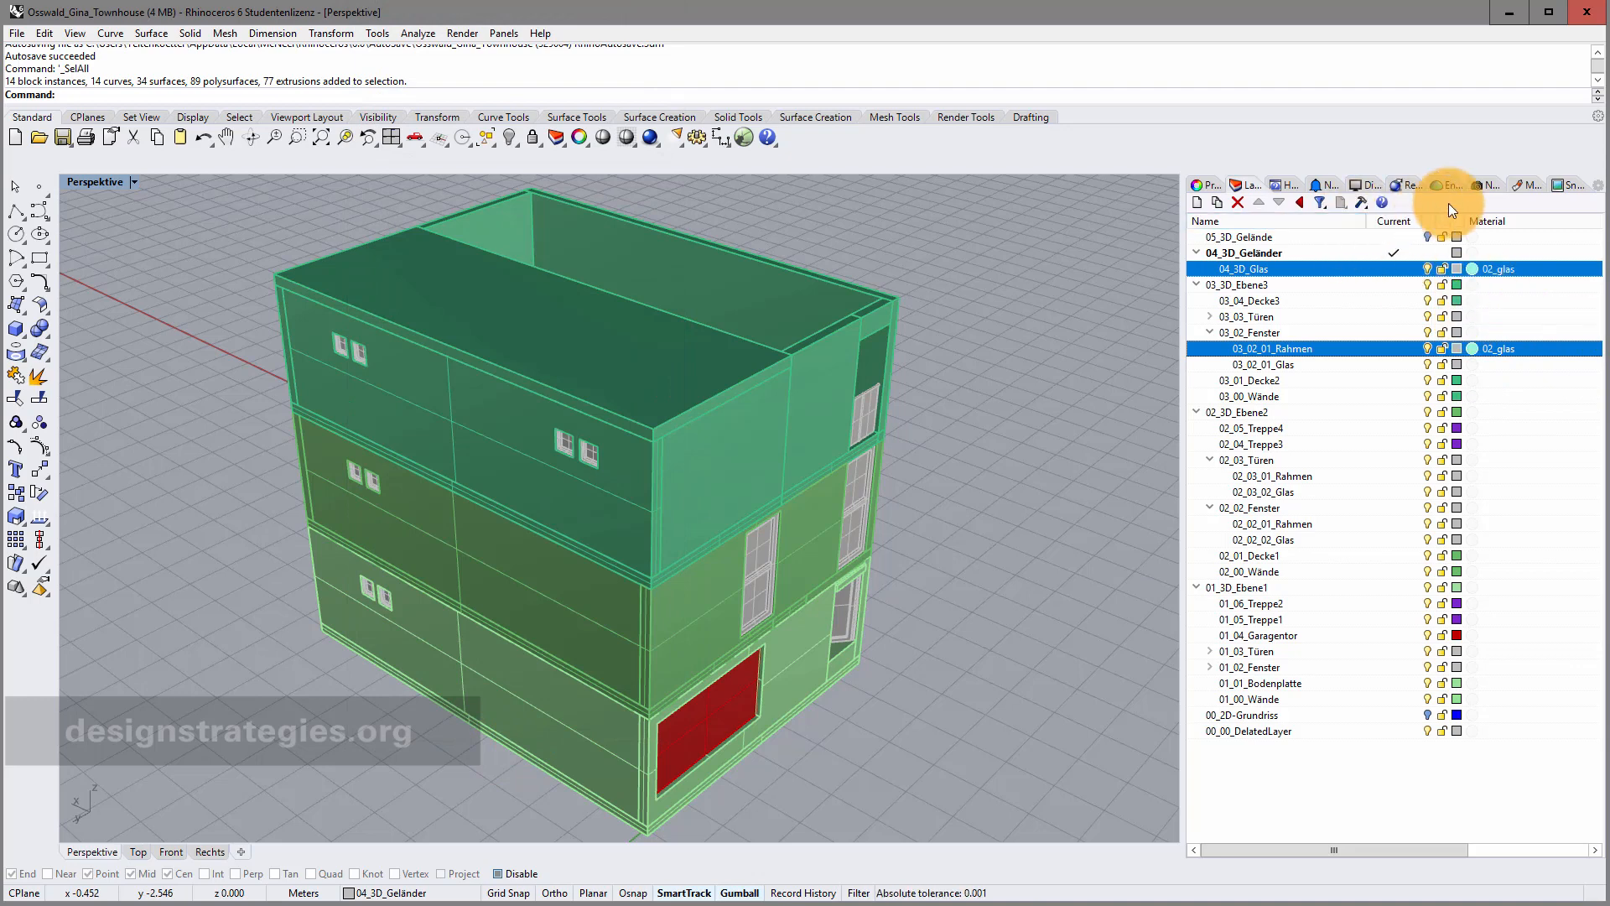
left_click(1531, 184)
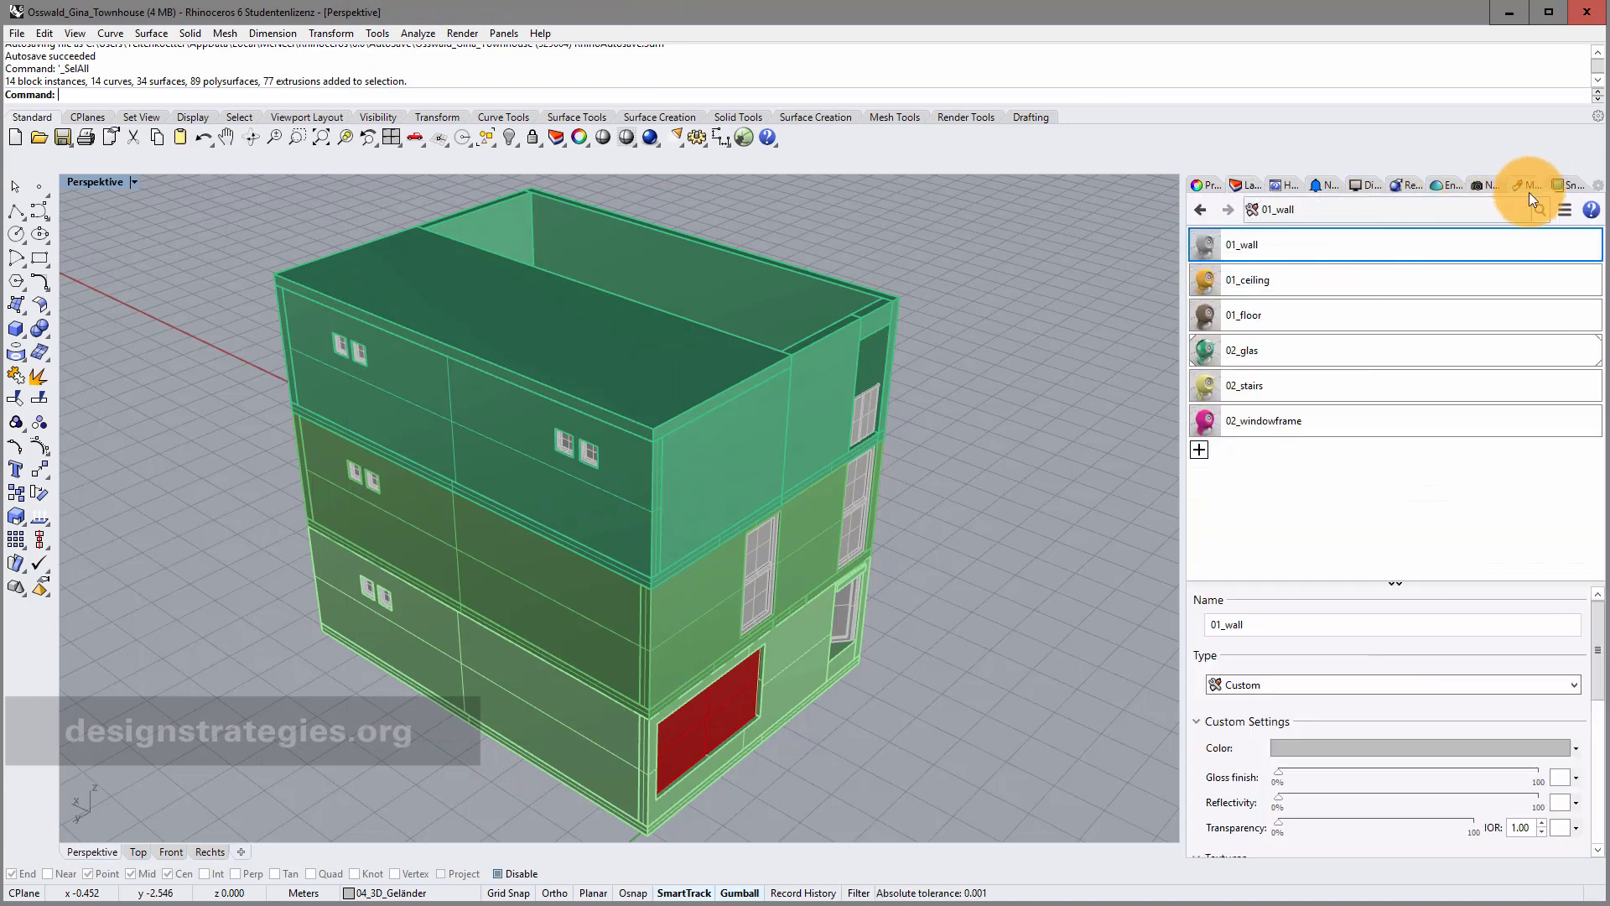
Use Assign to Layers on 01_wall, ticking 03_00_Wände, 02_00_Wände and 01_00_Wände.
right_click(1296, 242)
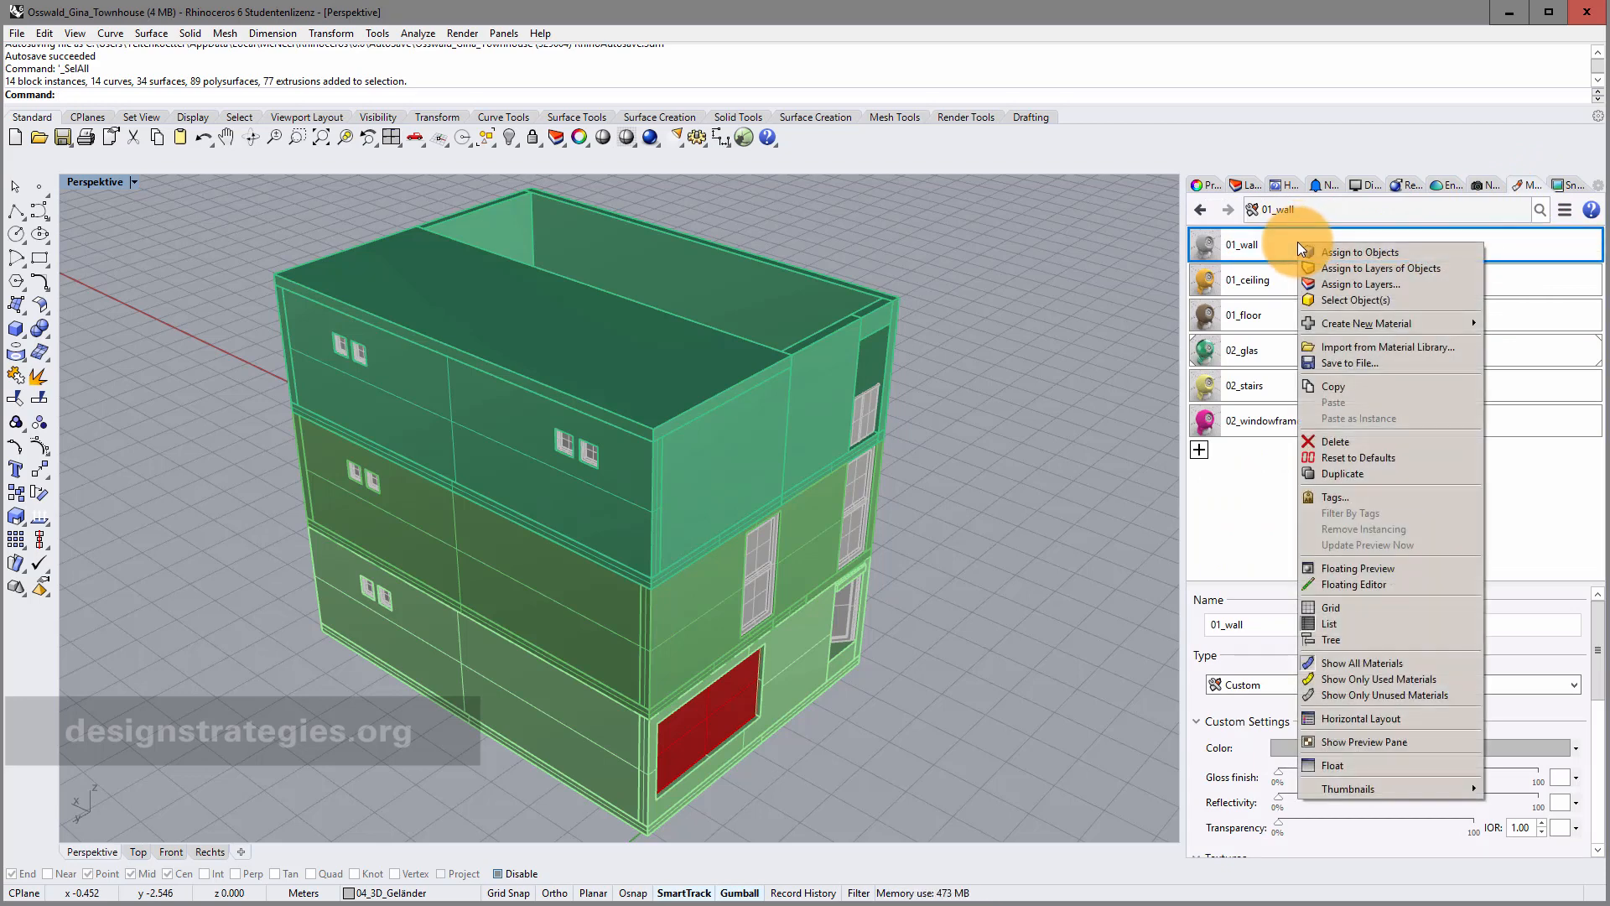
left_click(1360, 285)
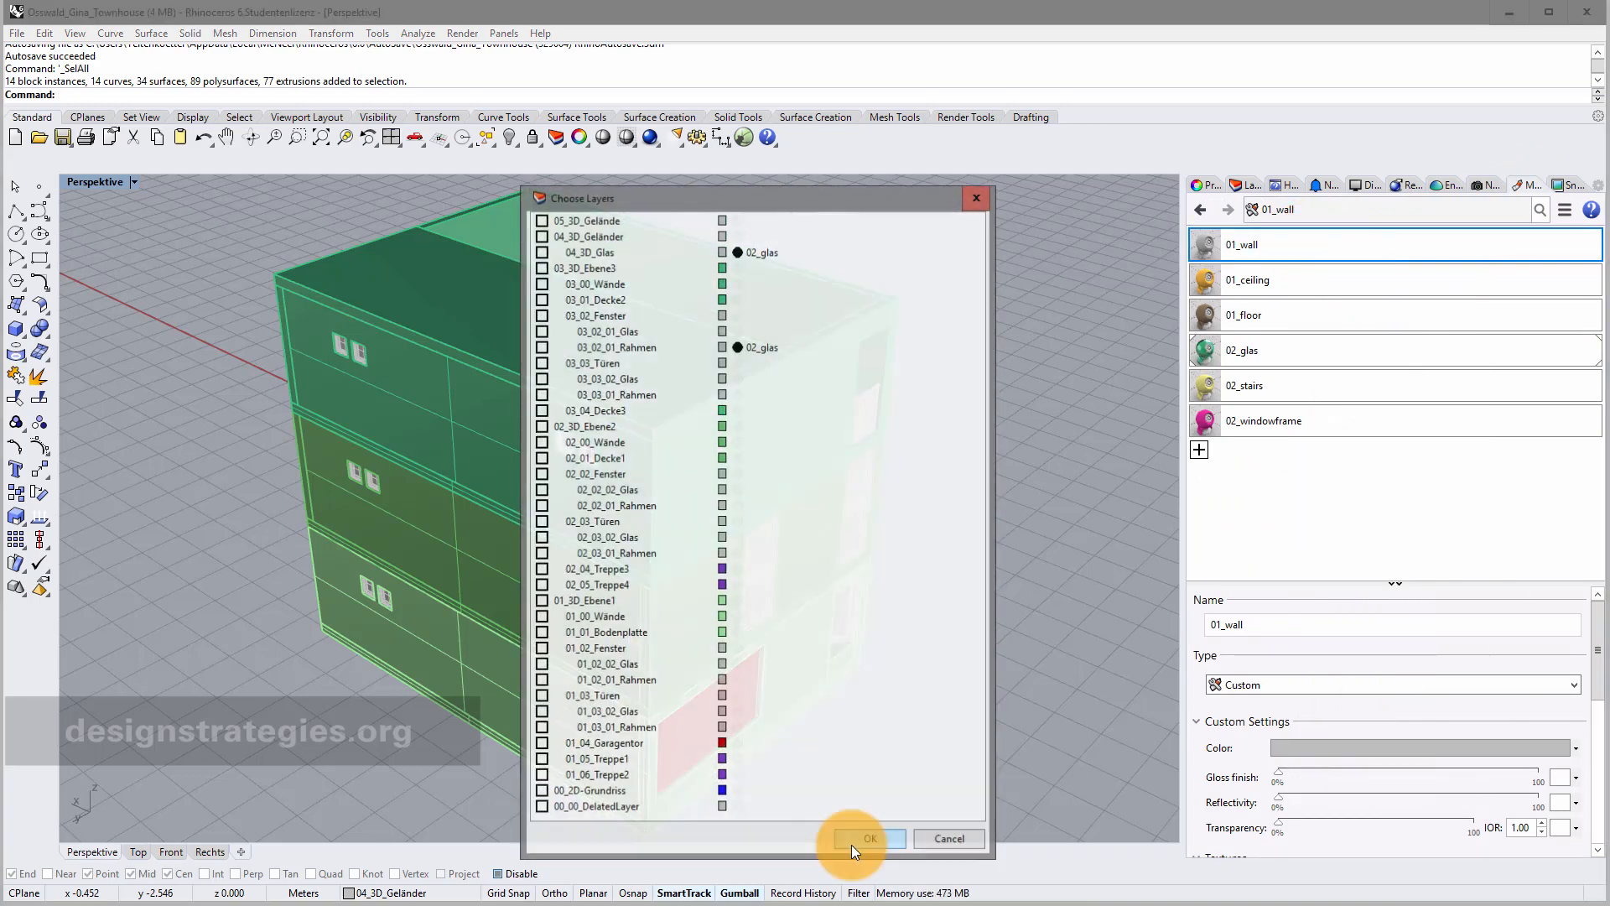
left_click_drag(743, 193, 700, 173)
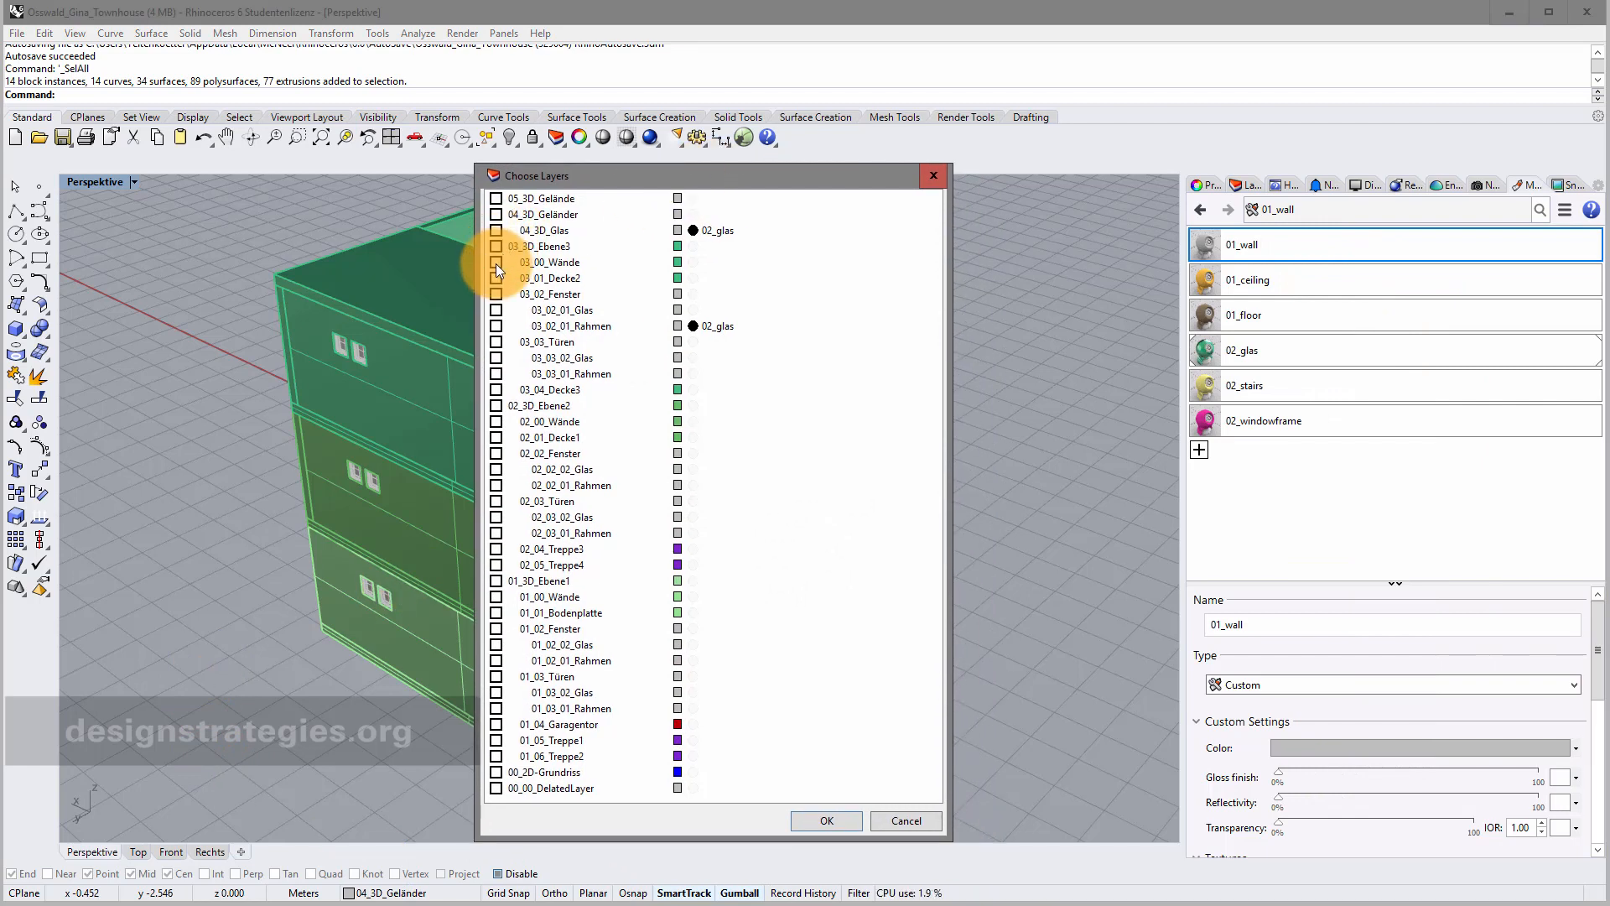
left_click(496, 262)
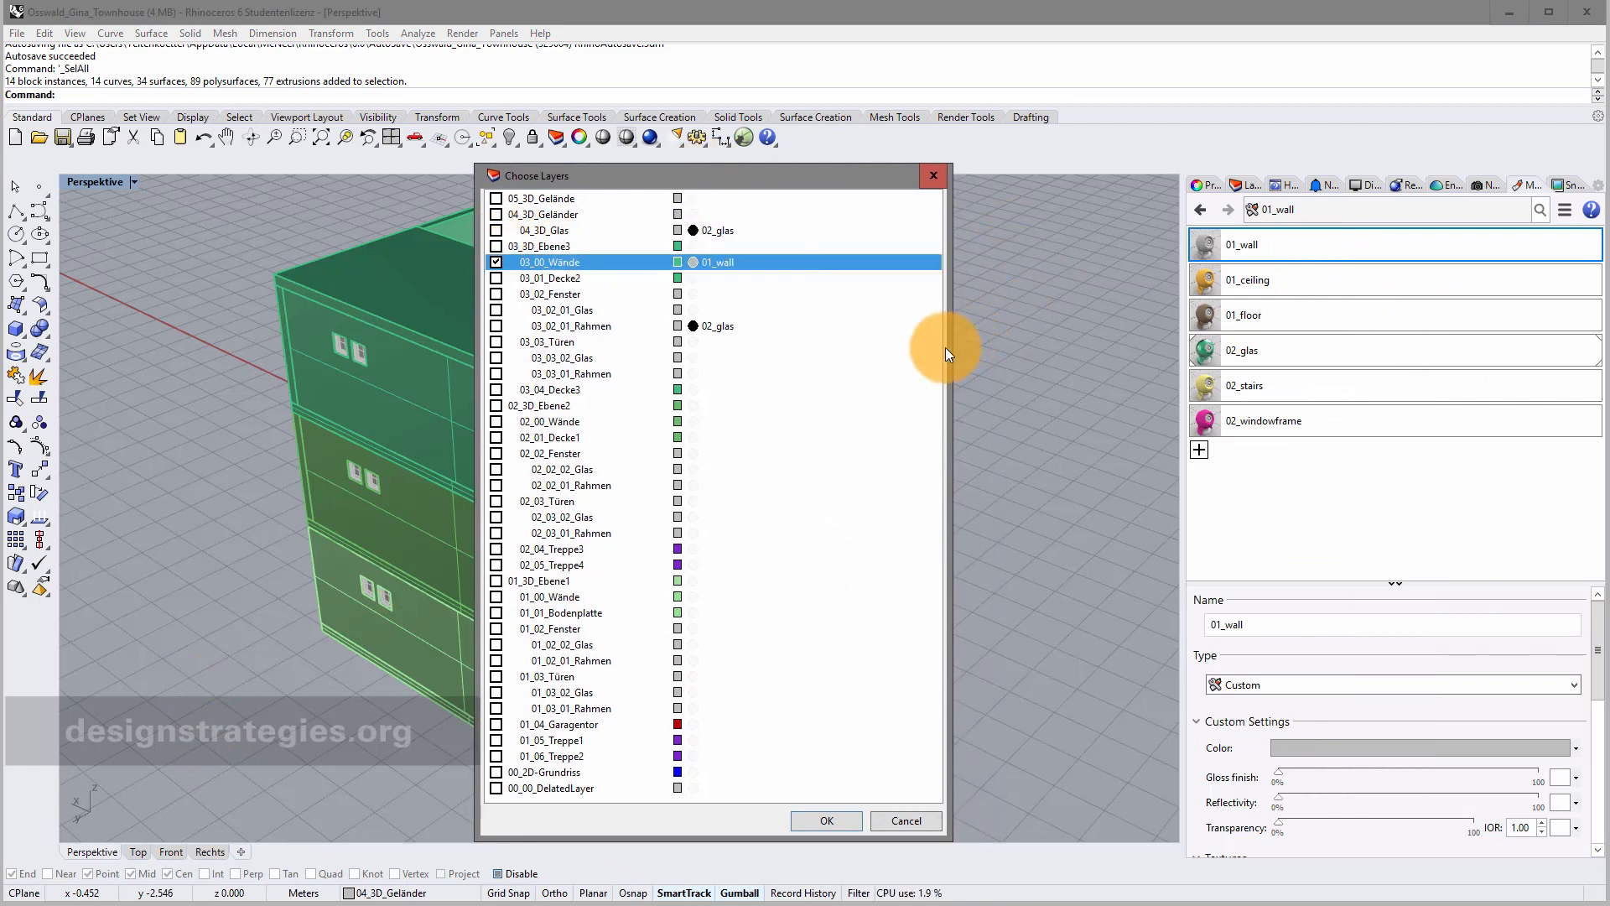
left_click_drag(946, 351, 1045, 345)
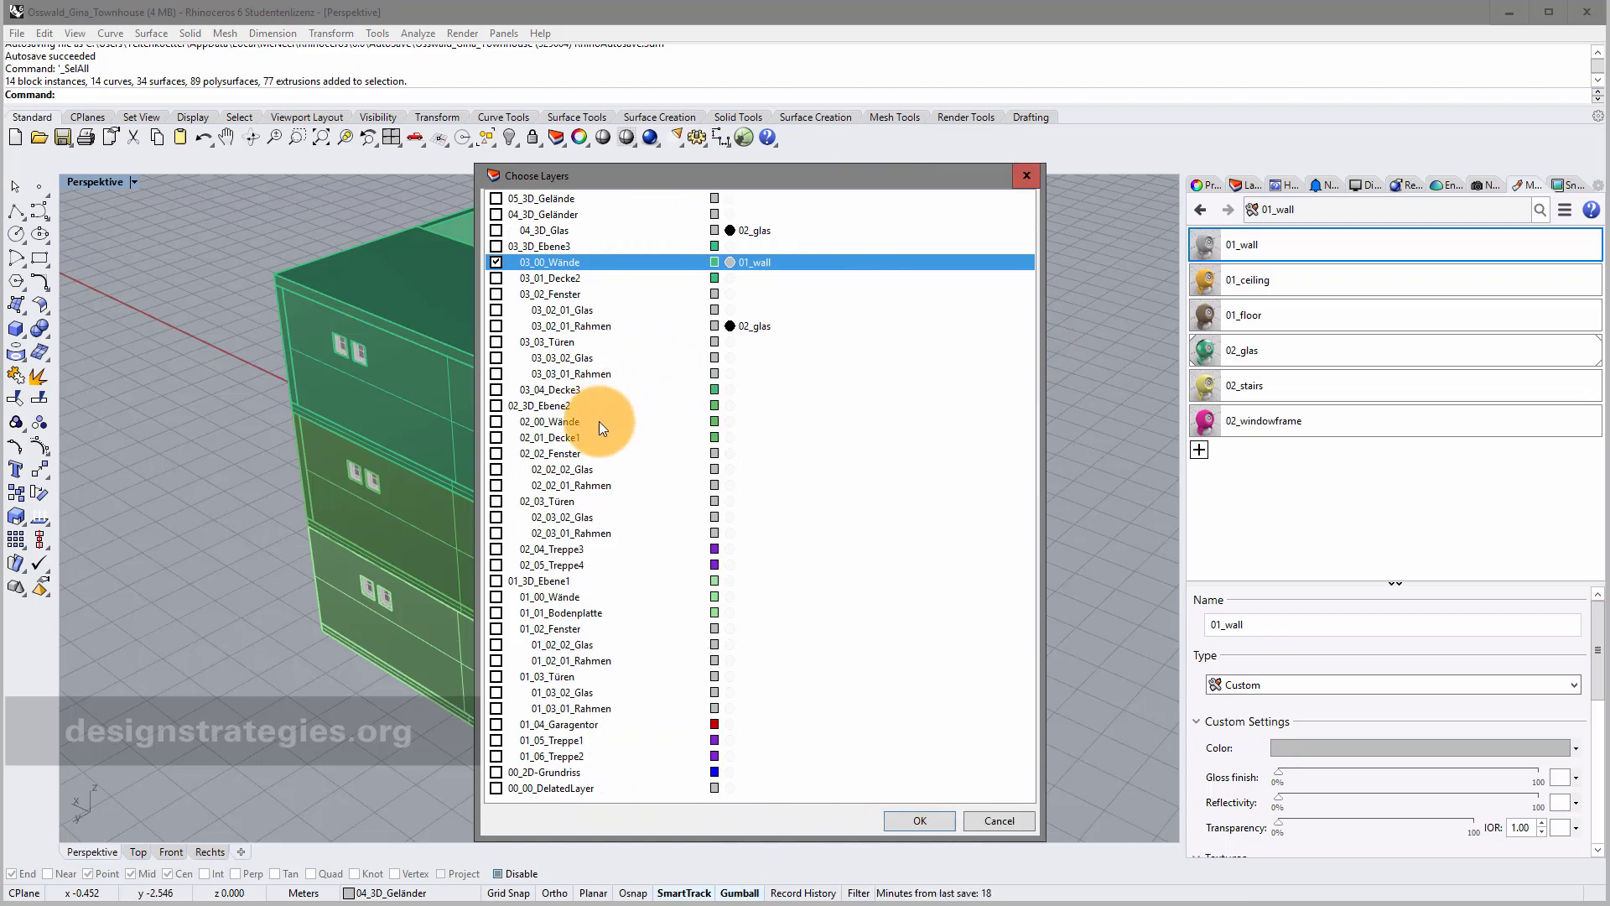
left_click(496, 421)
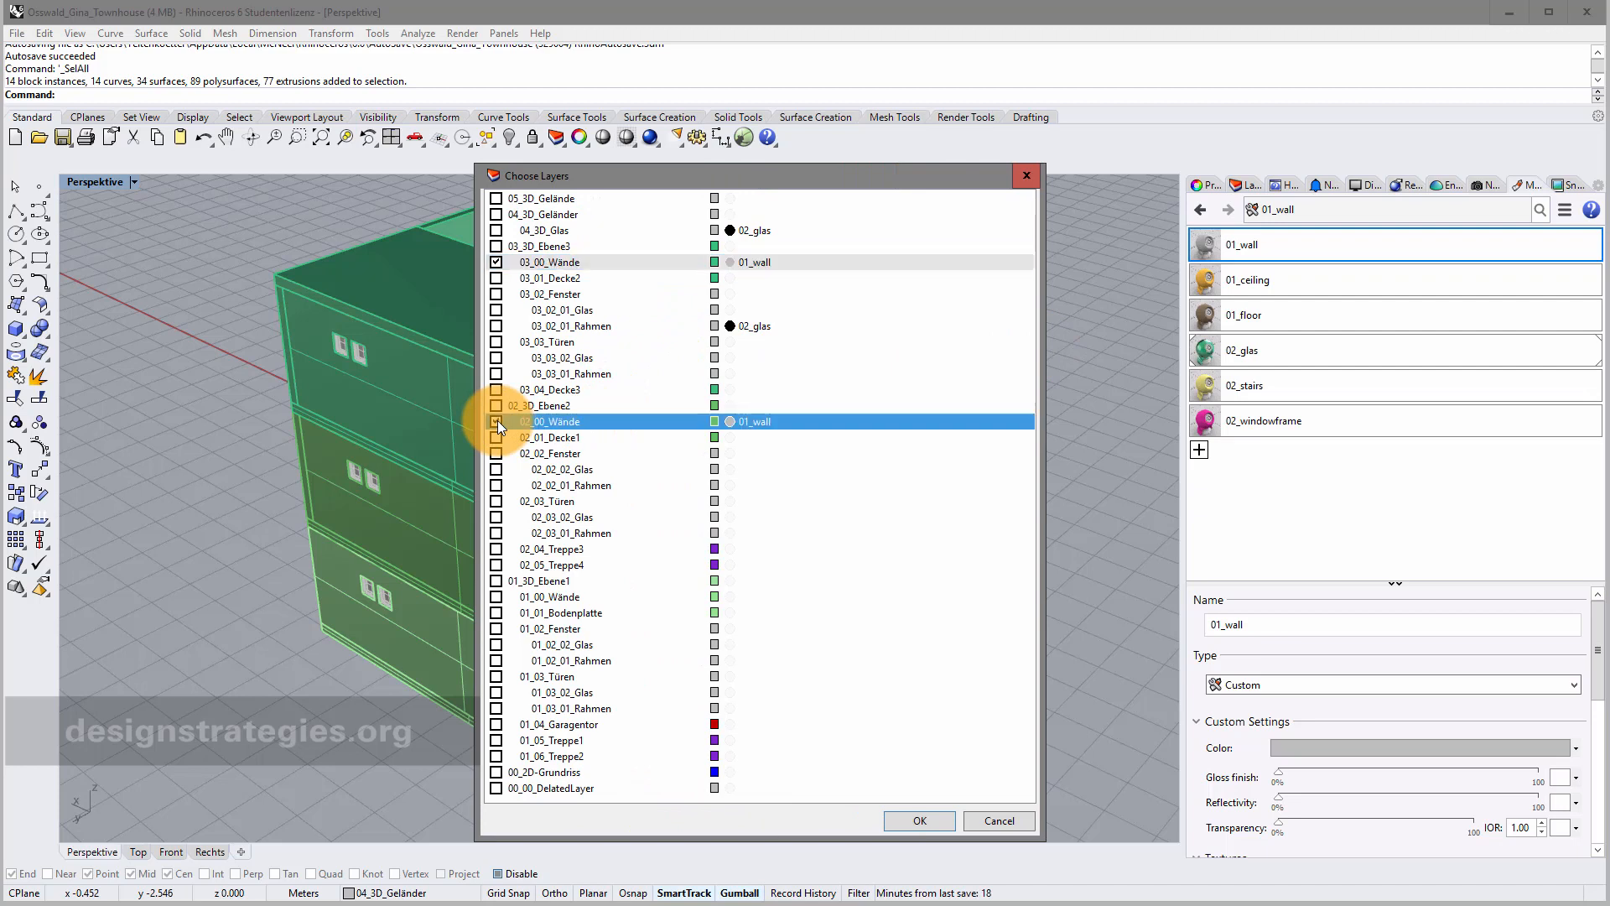
left_click(495, 597)
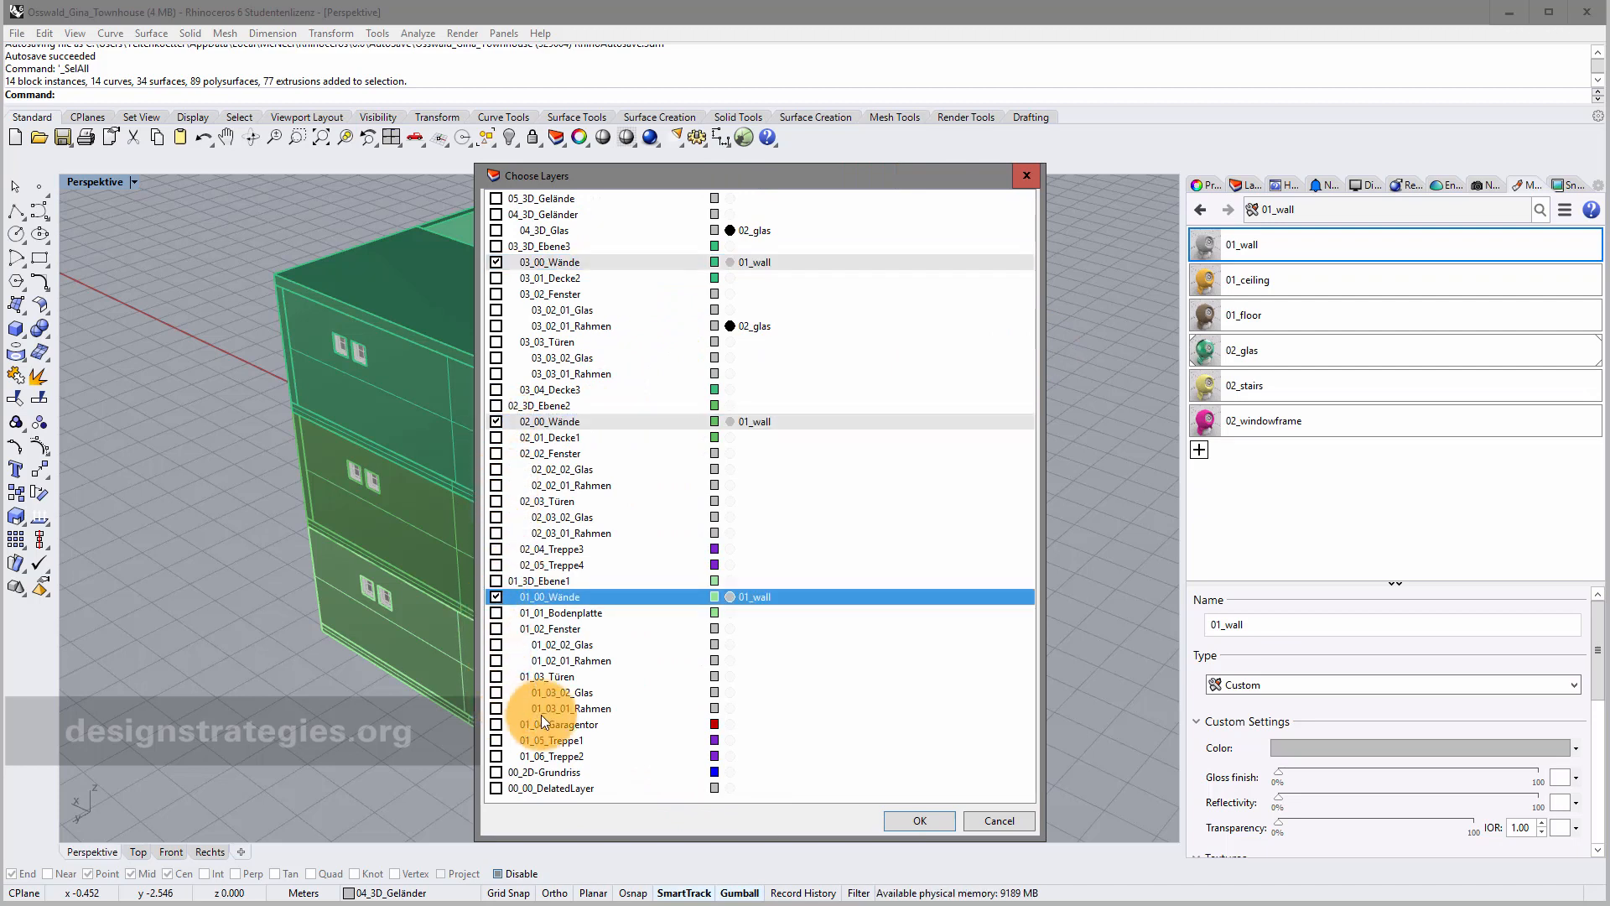
left_click(922, 820)
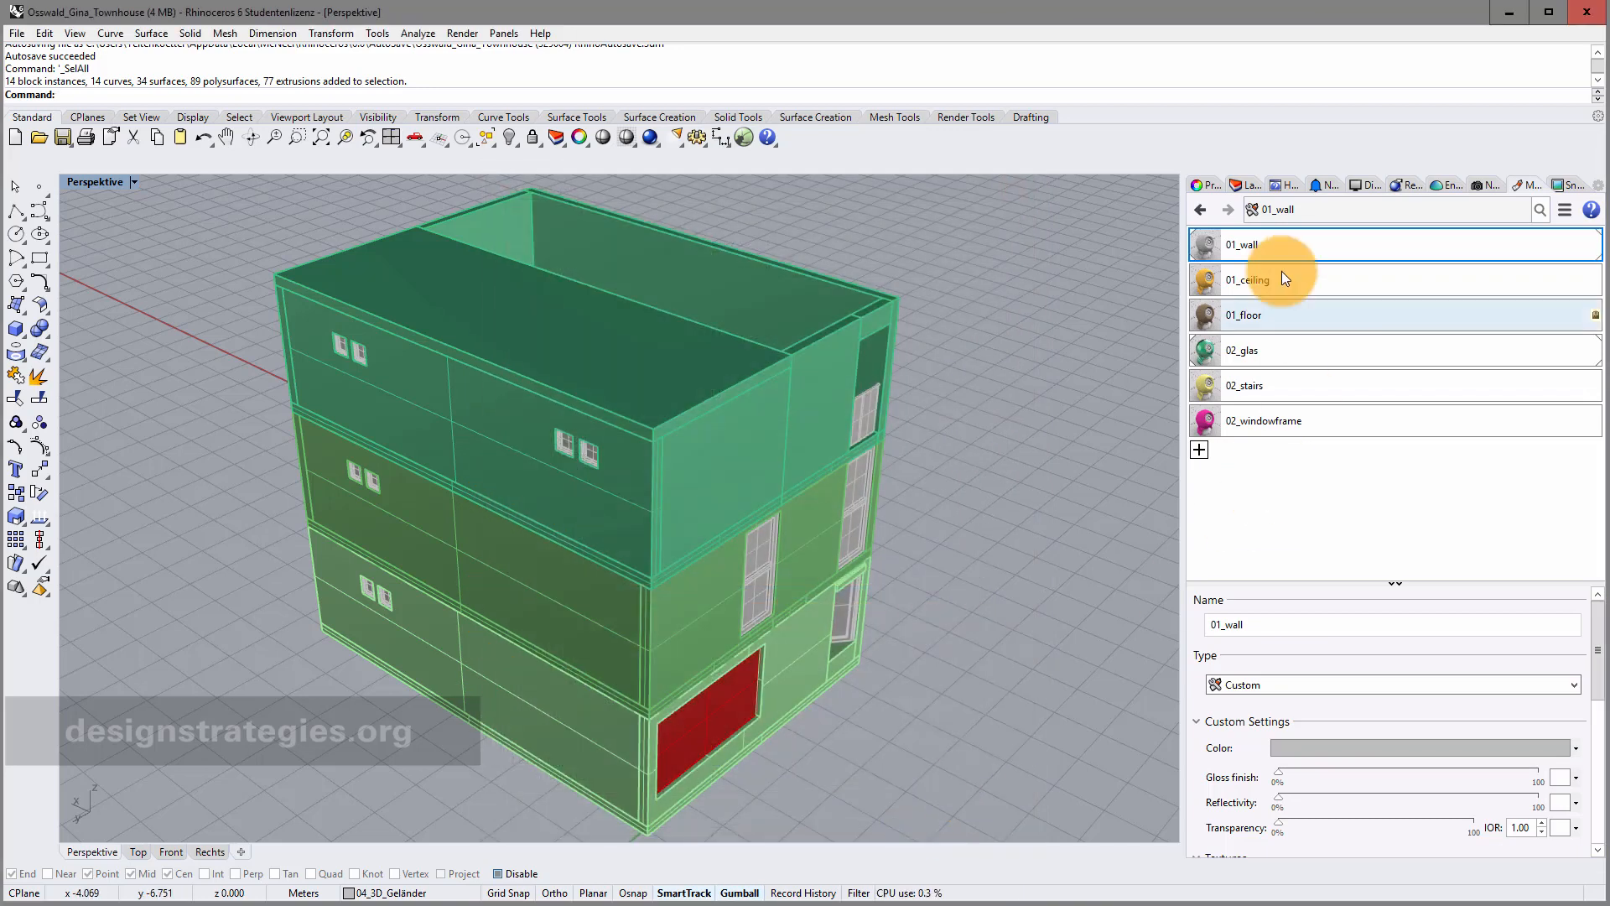
Review the layers' material assignments against the materials list.
left_click(1249, 186)
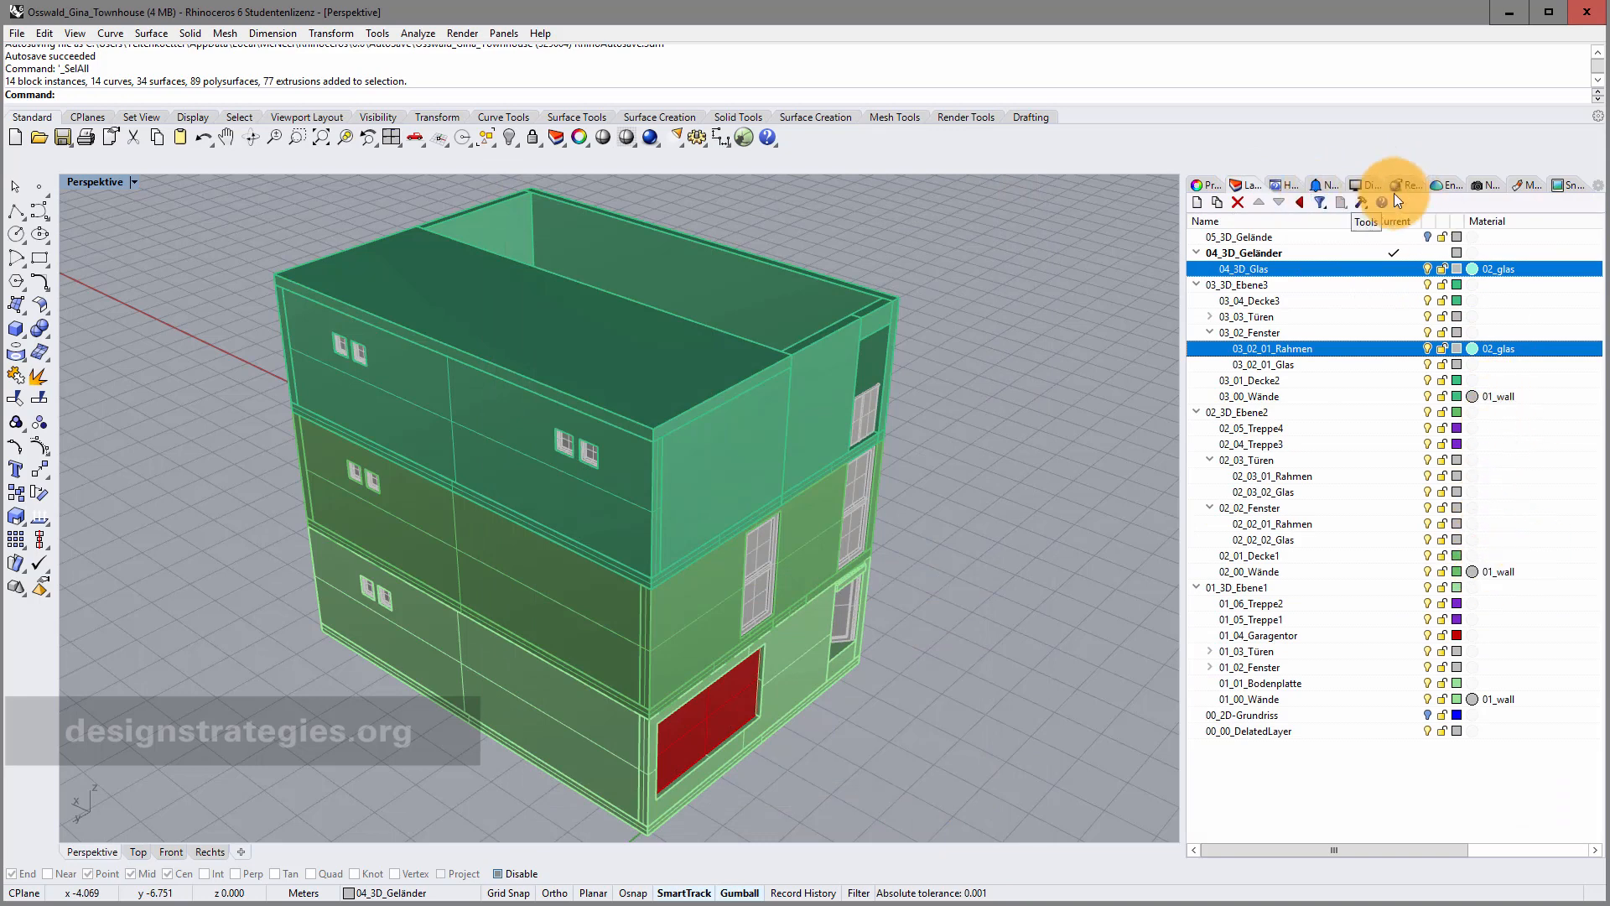
left_click(1527, 185)
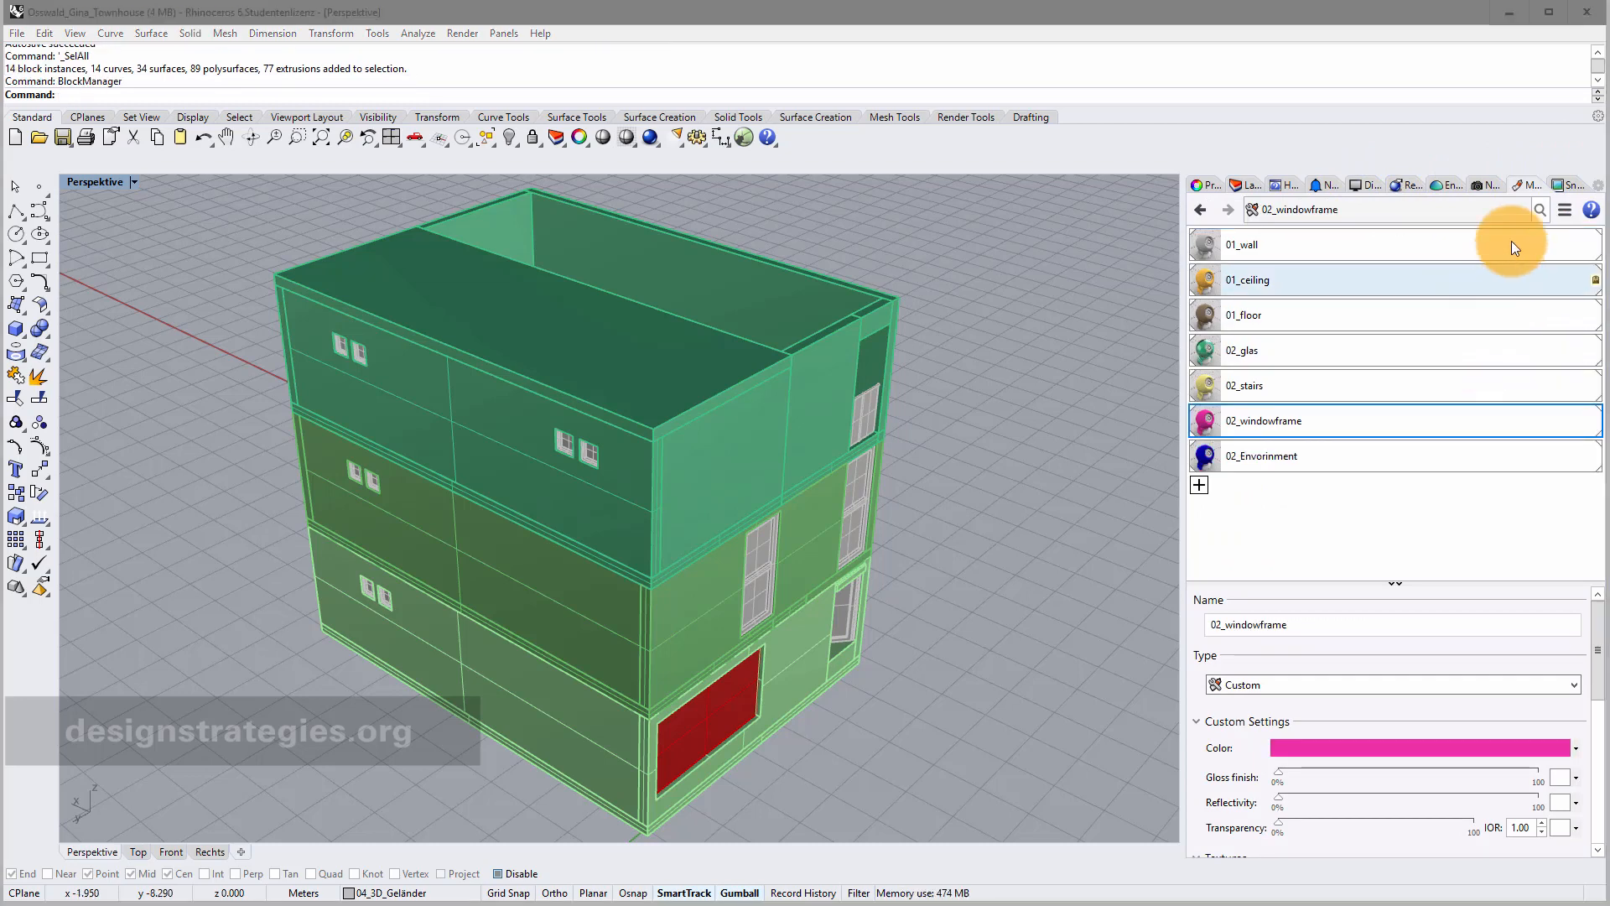
left_click(1253, 184)
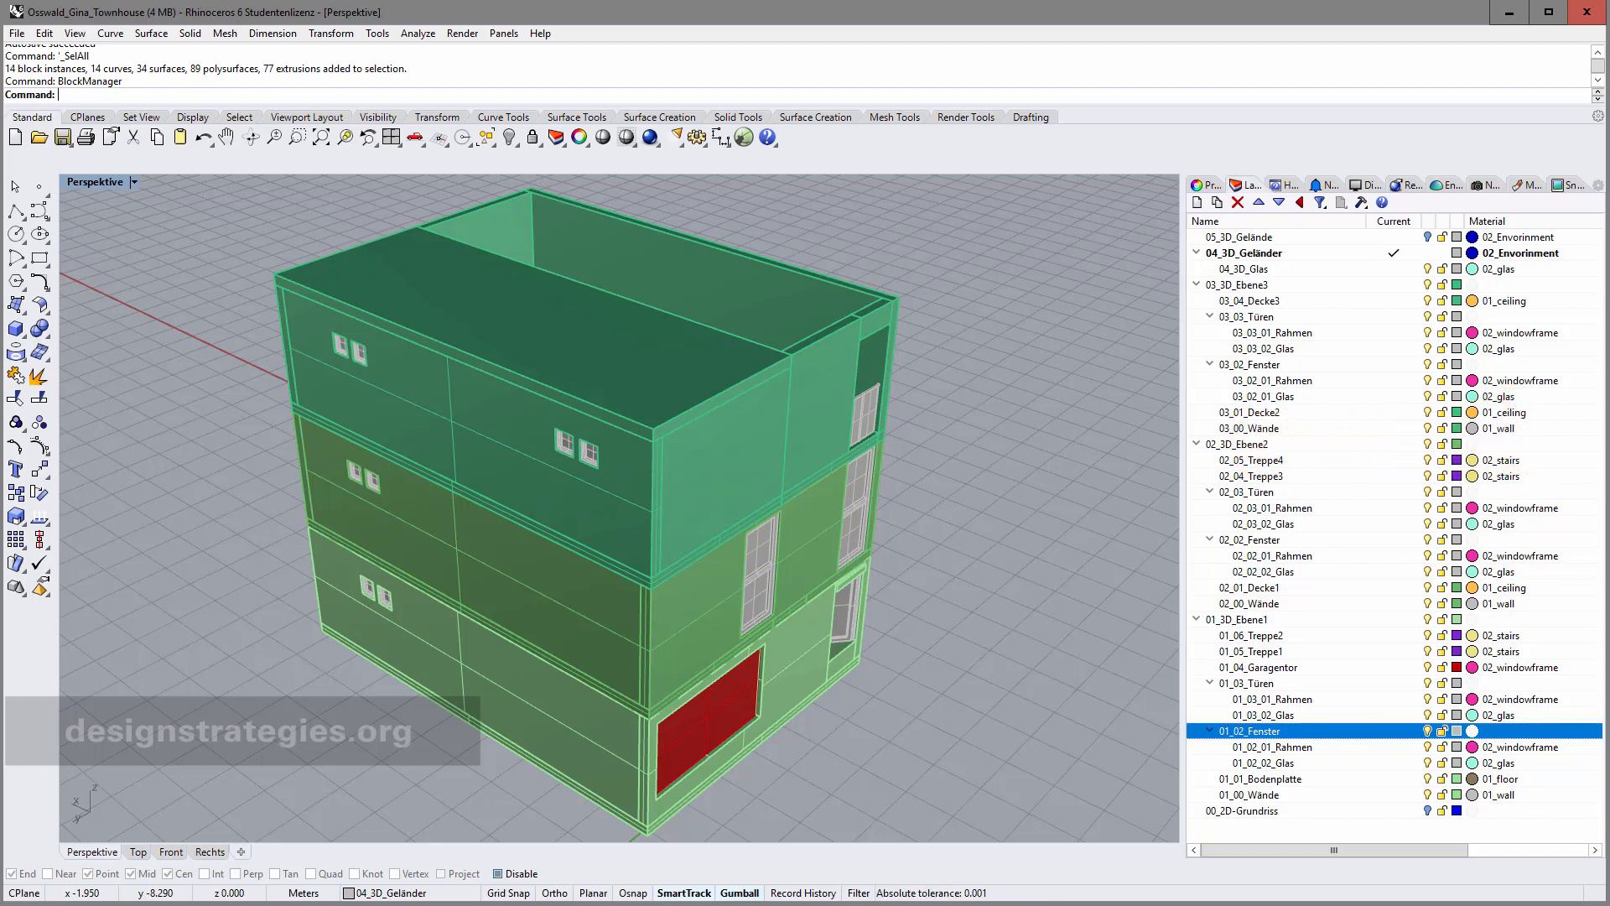
Assign 01_wall via Assign to Layers to the three Ebene layers, 03_00_Wände and 02_02_Fenster.
left_click(1528, 183)
left_click(1283, 250)
right_click(1282, 249)
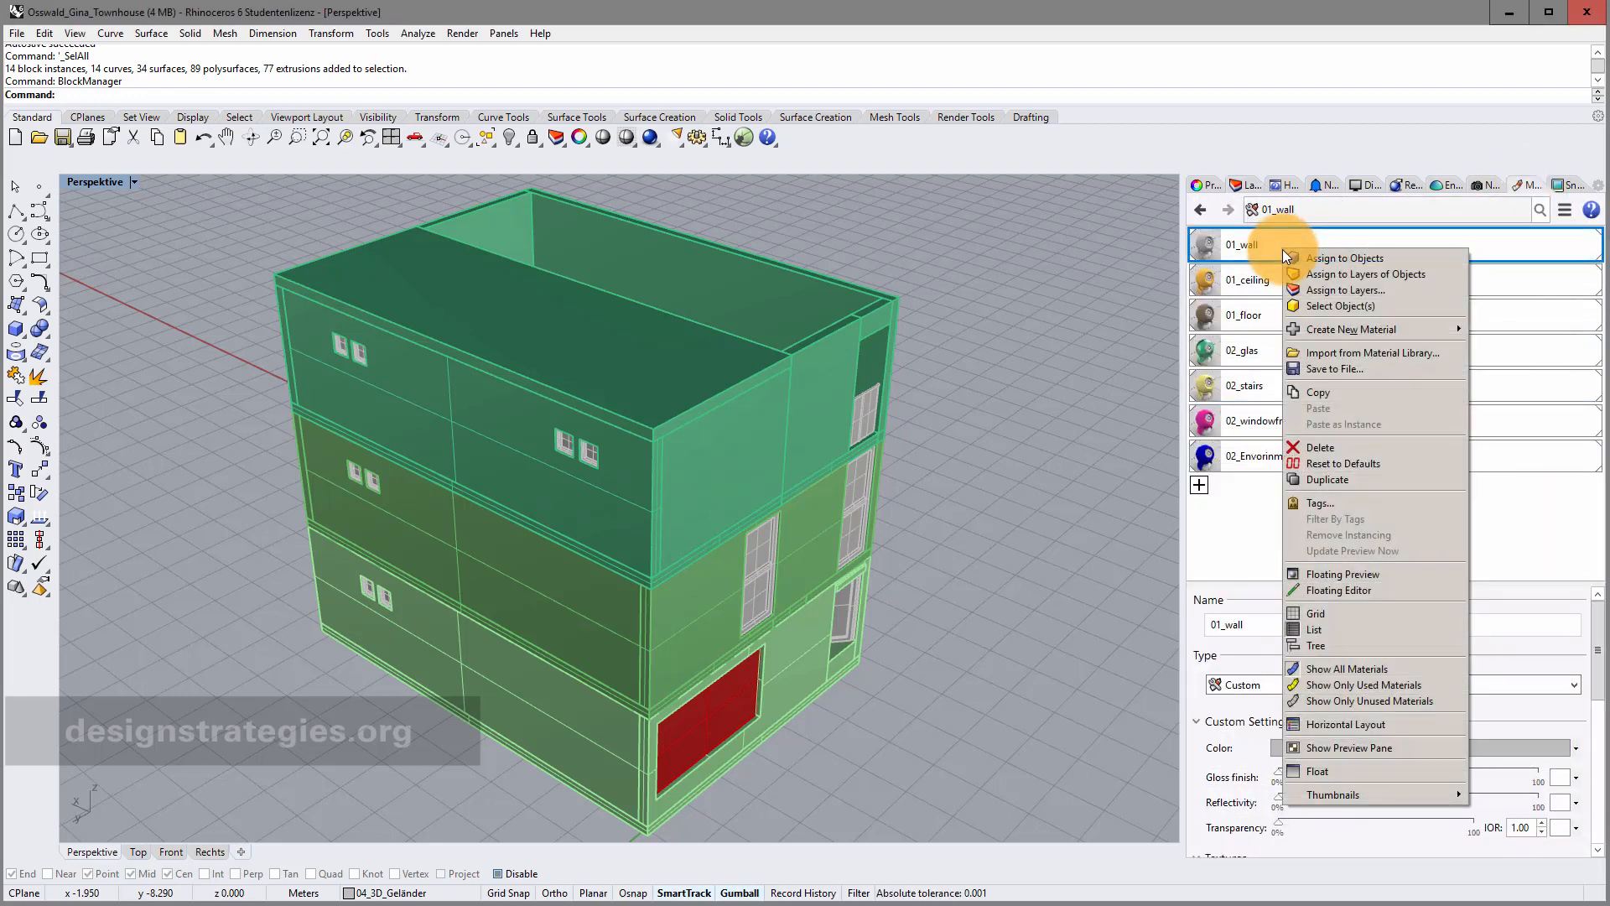
left_click(1325, 289)
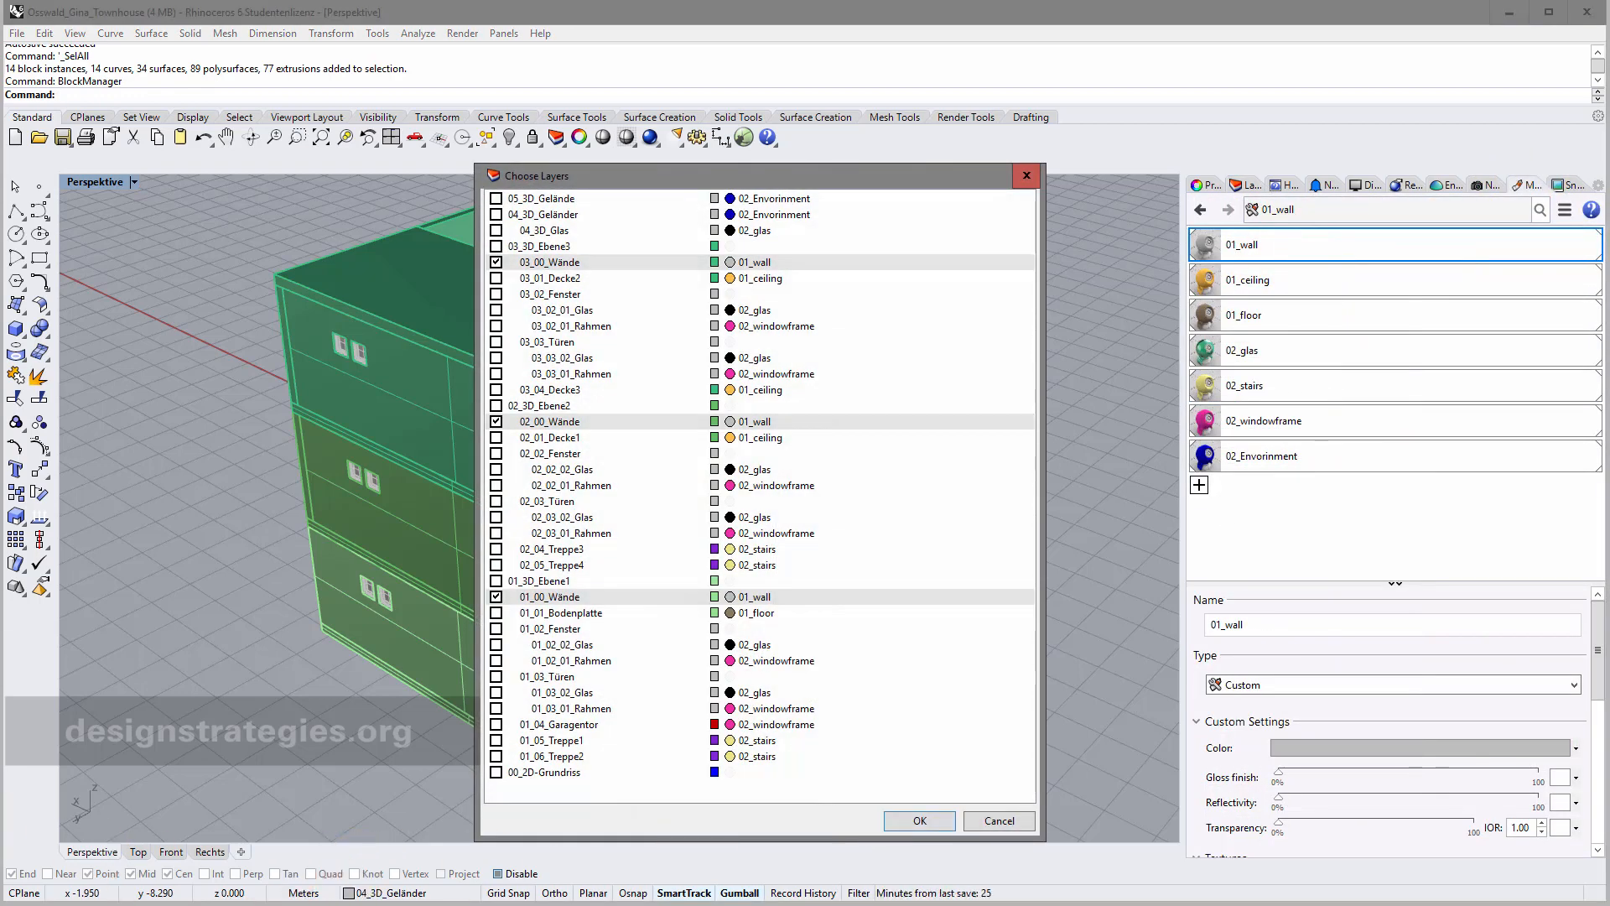
left_click(496, 245)
left_click(495, 261)
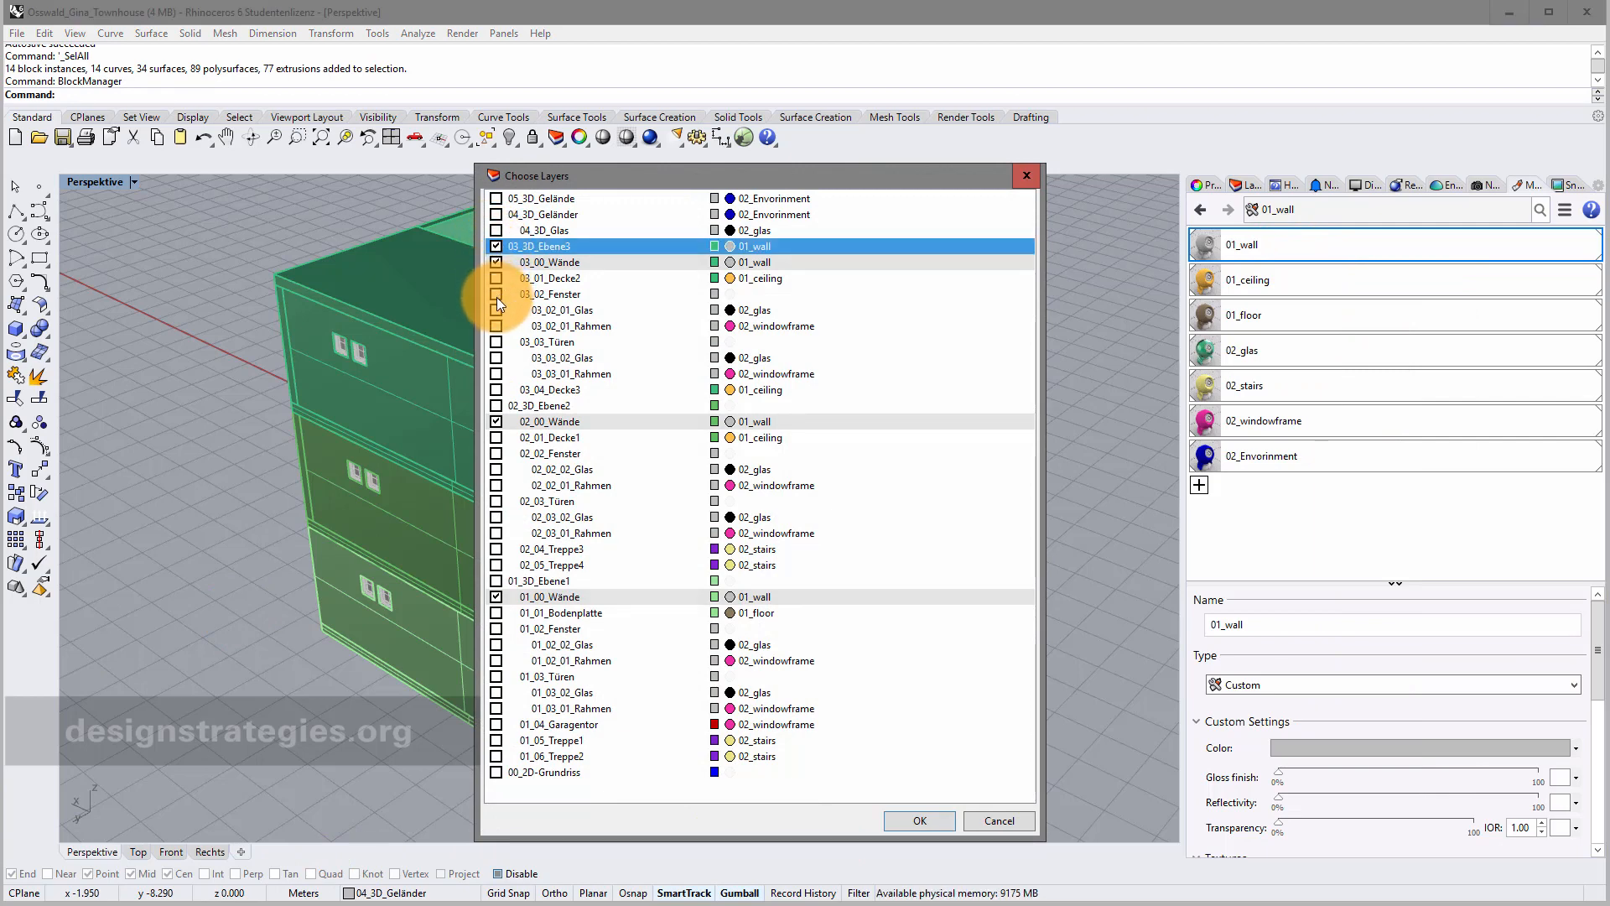
left_click(496, 405)
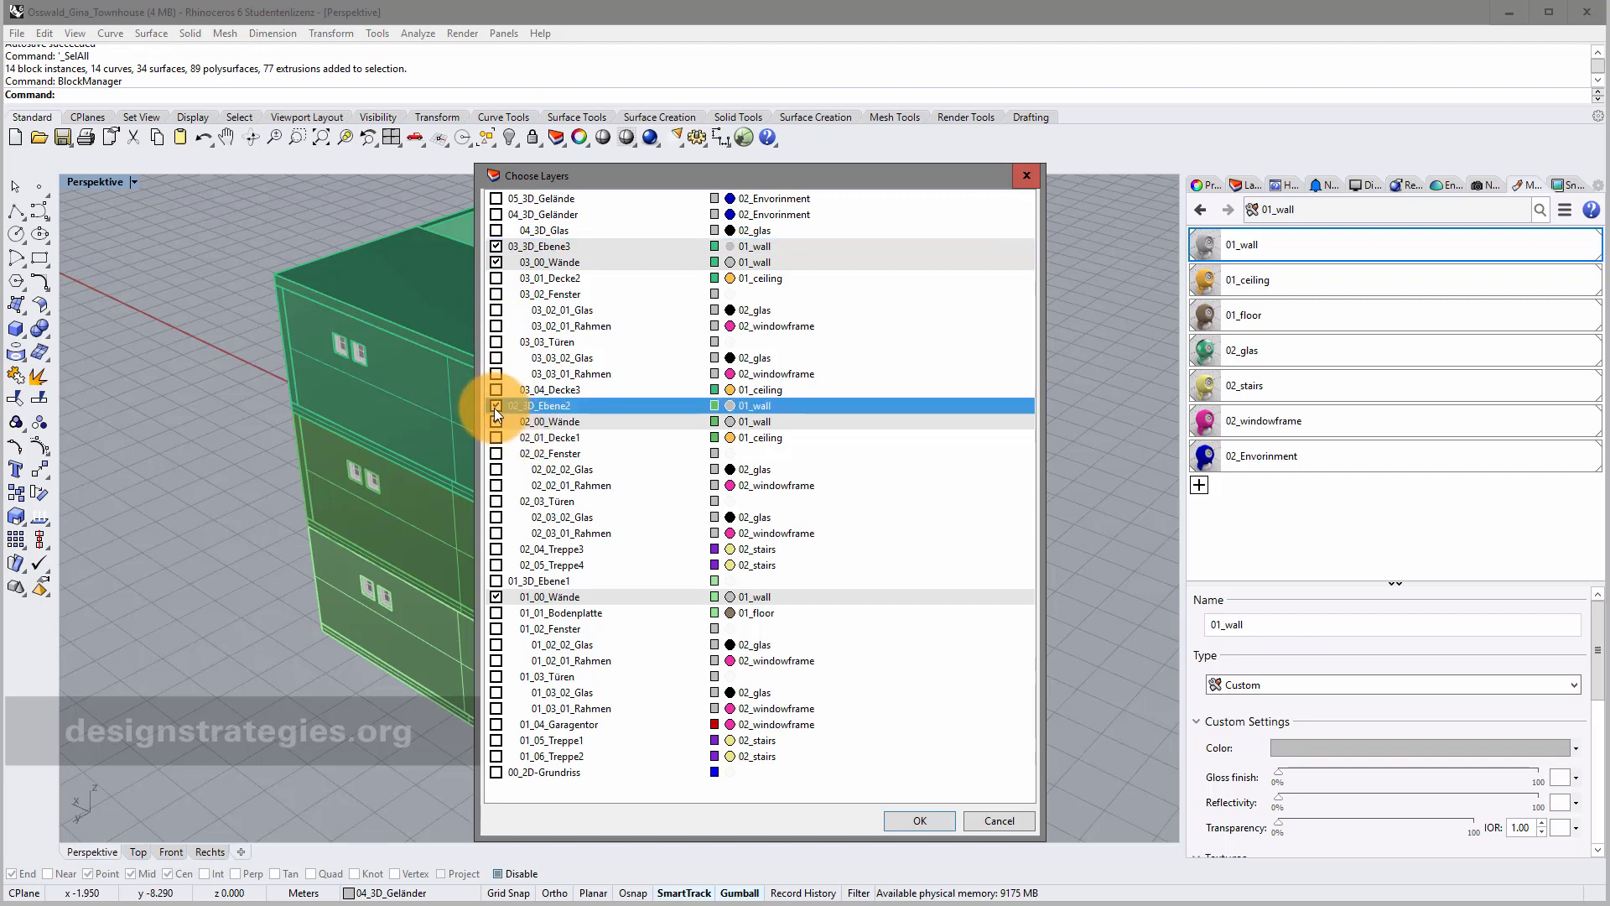
left_click(495, 453)
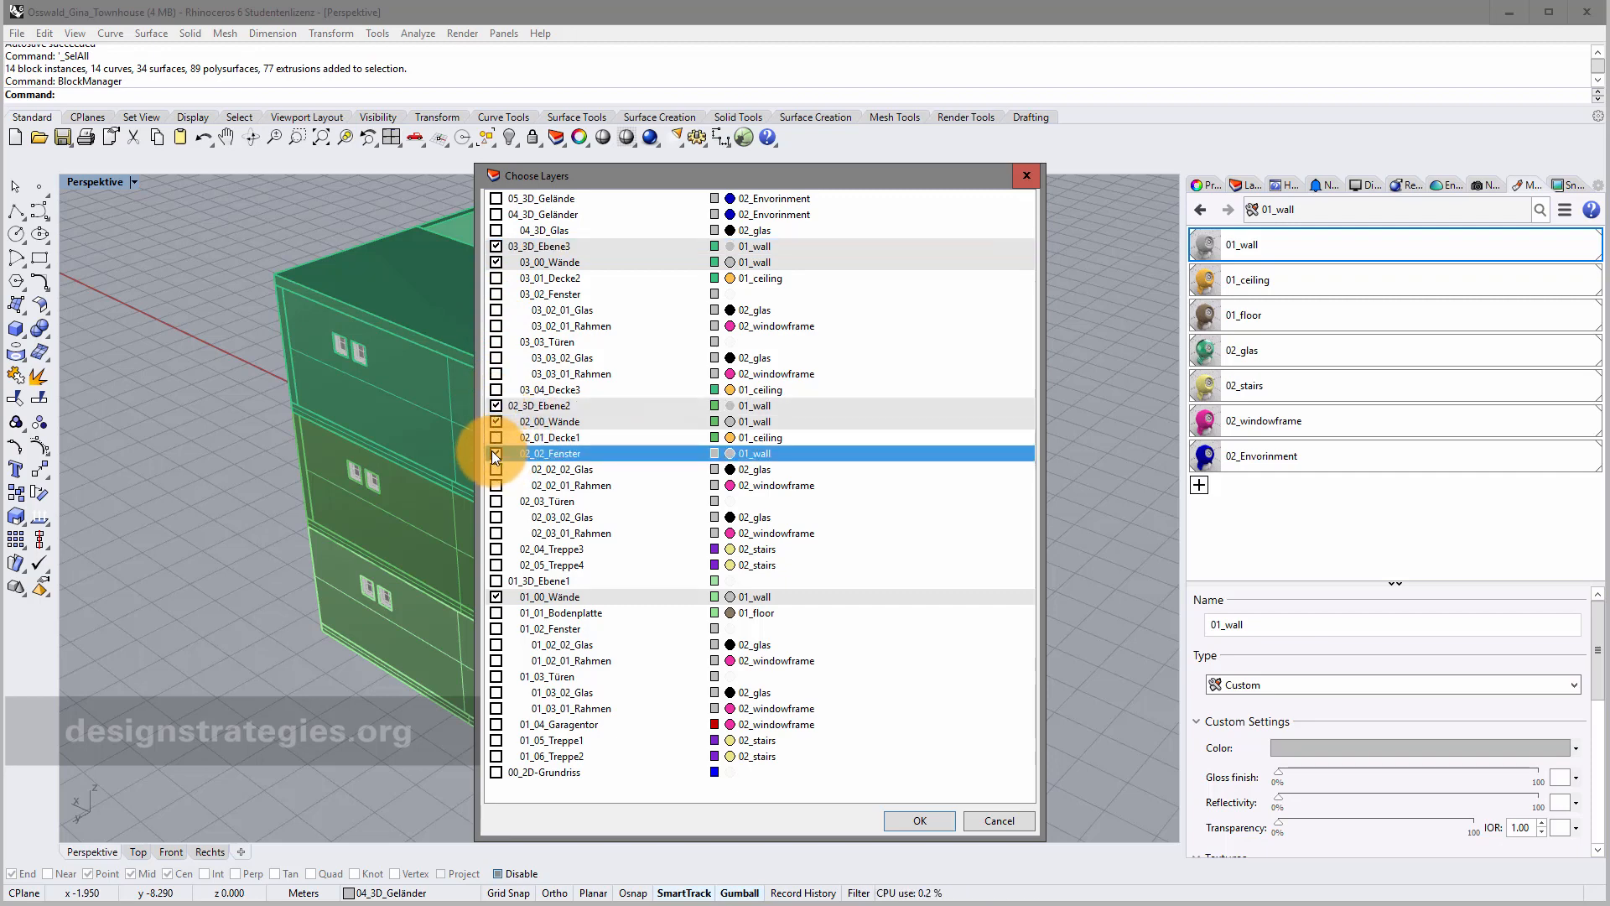
left_click(495, 581)
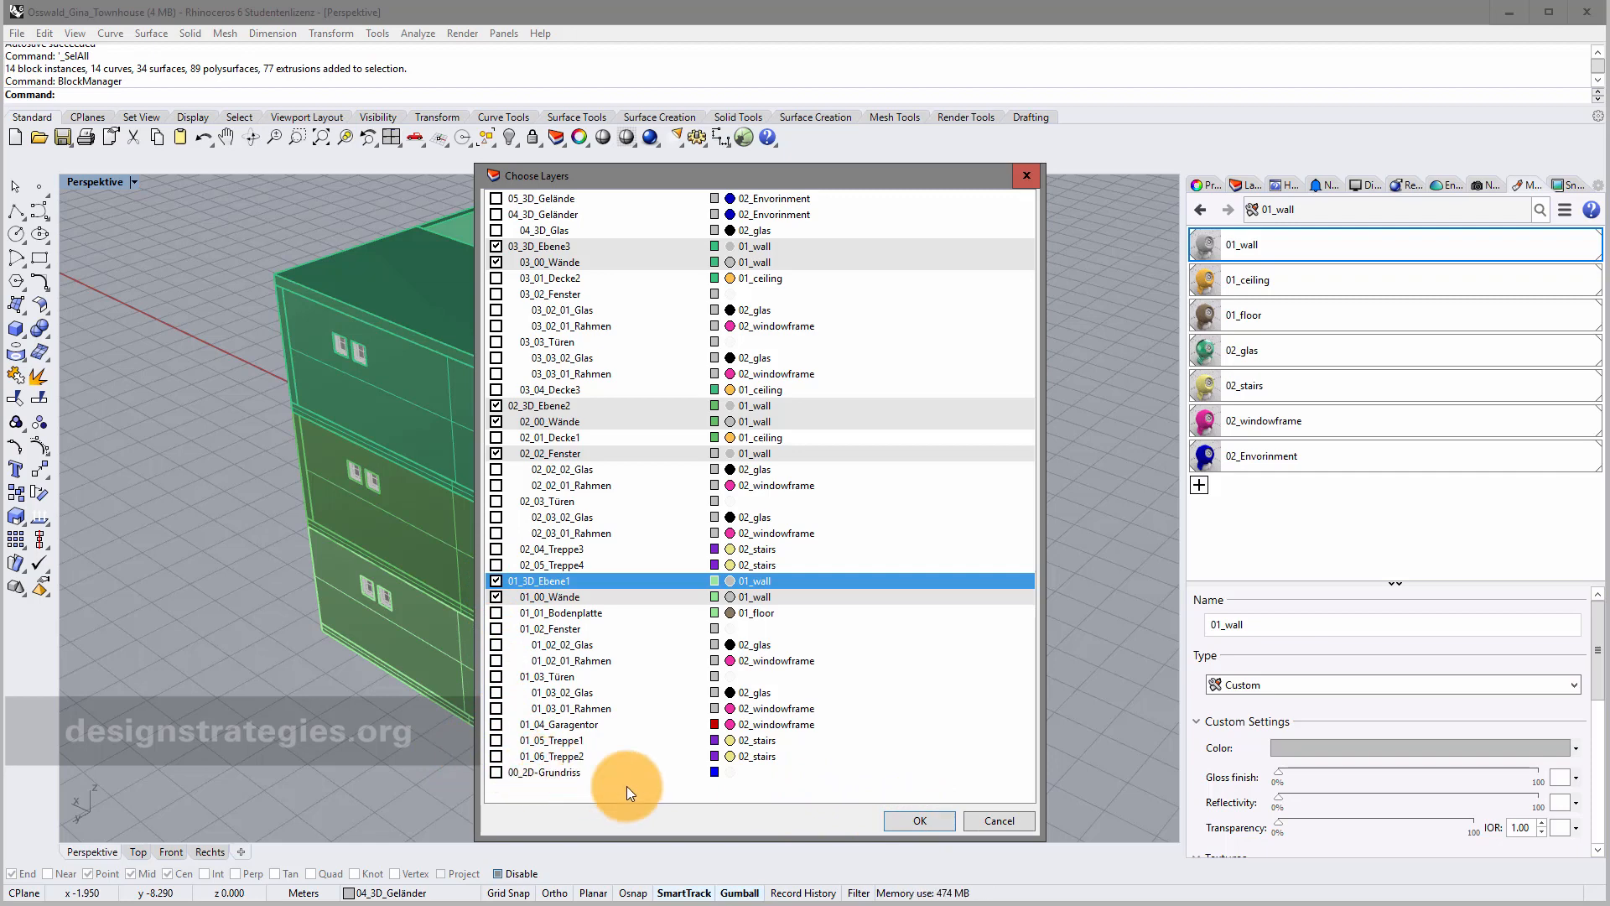
left_click(918, 819)
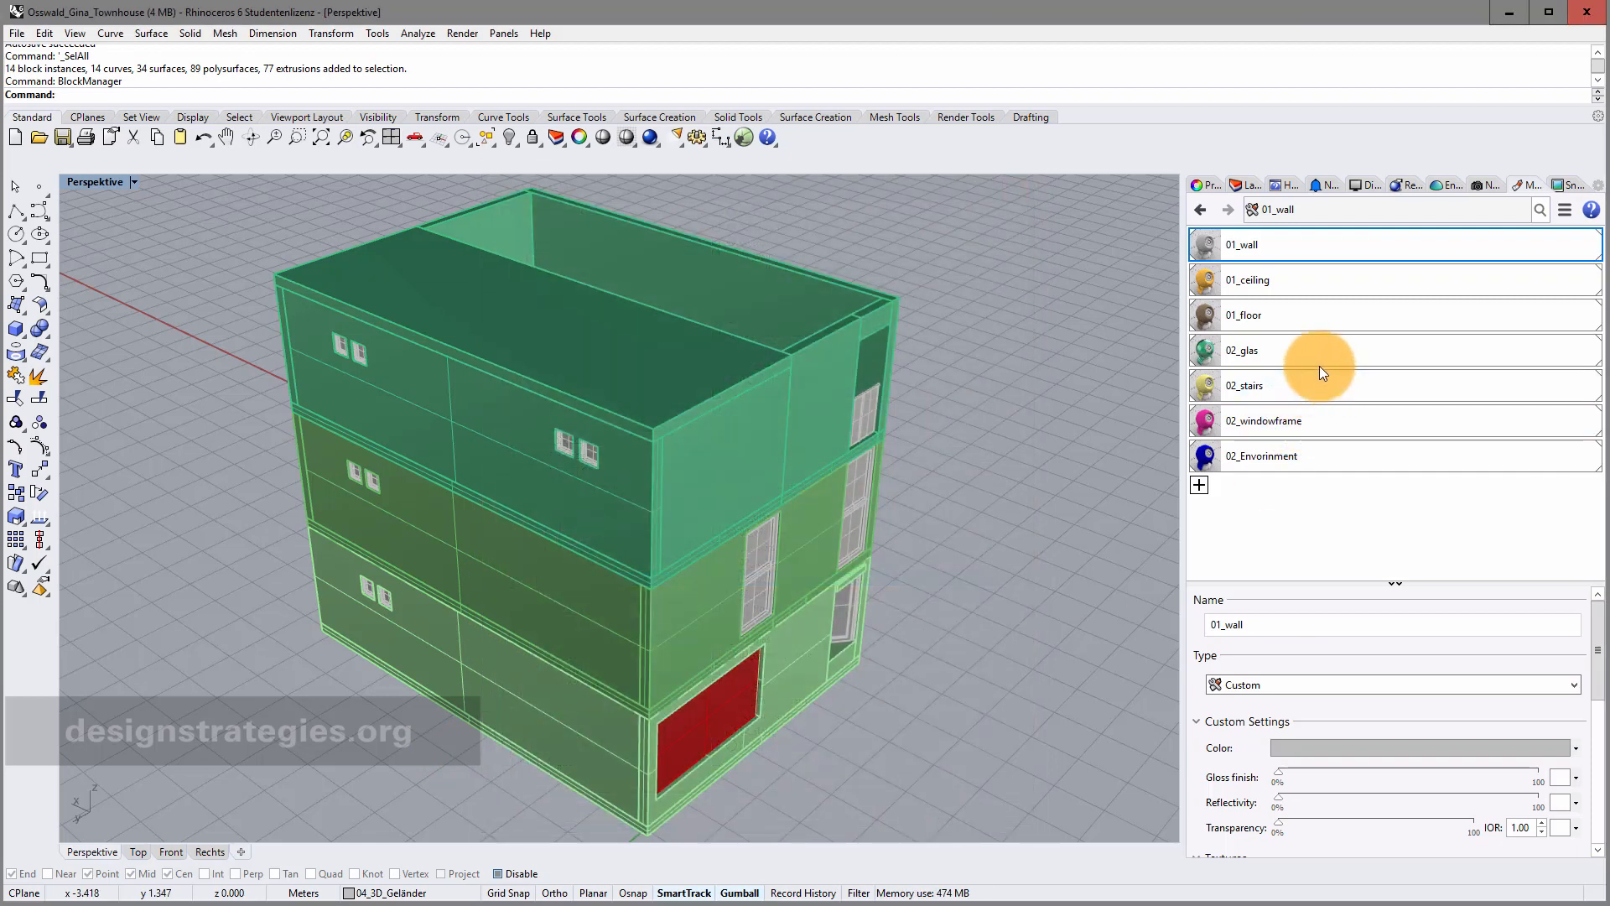
Assign 02_windowframe to 03_02_Fenster, 03_03_Türen, 02_03_Türen, 01_02_Fenster and 01_03_Türen.
right_click(1316, 419)
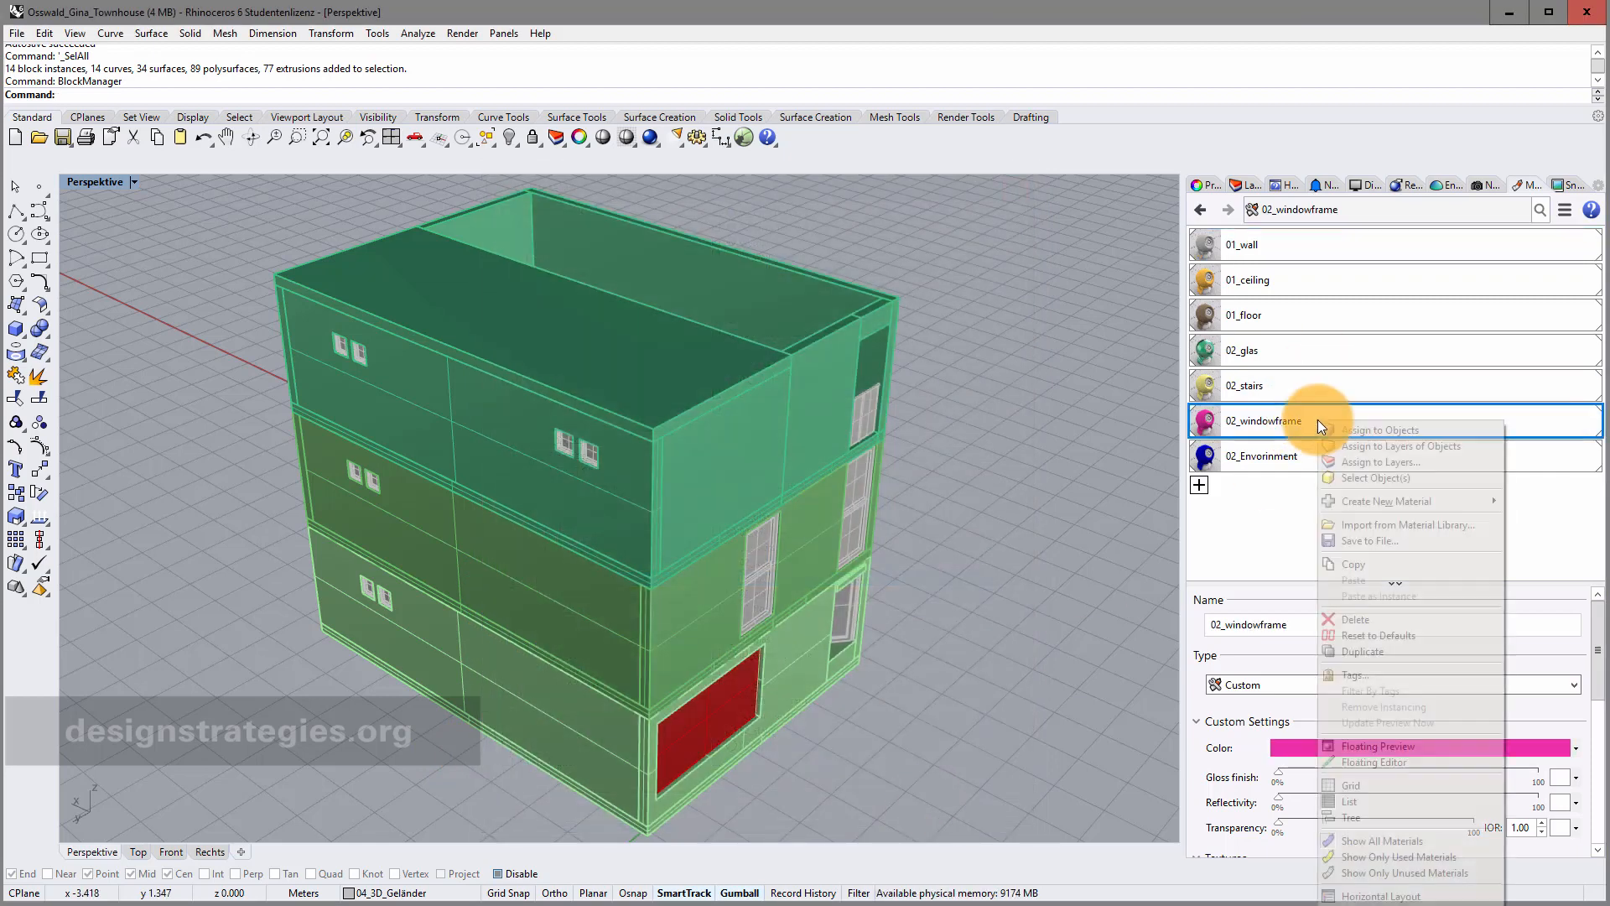
left_click(1346, 462)
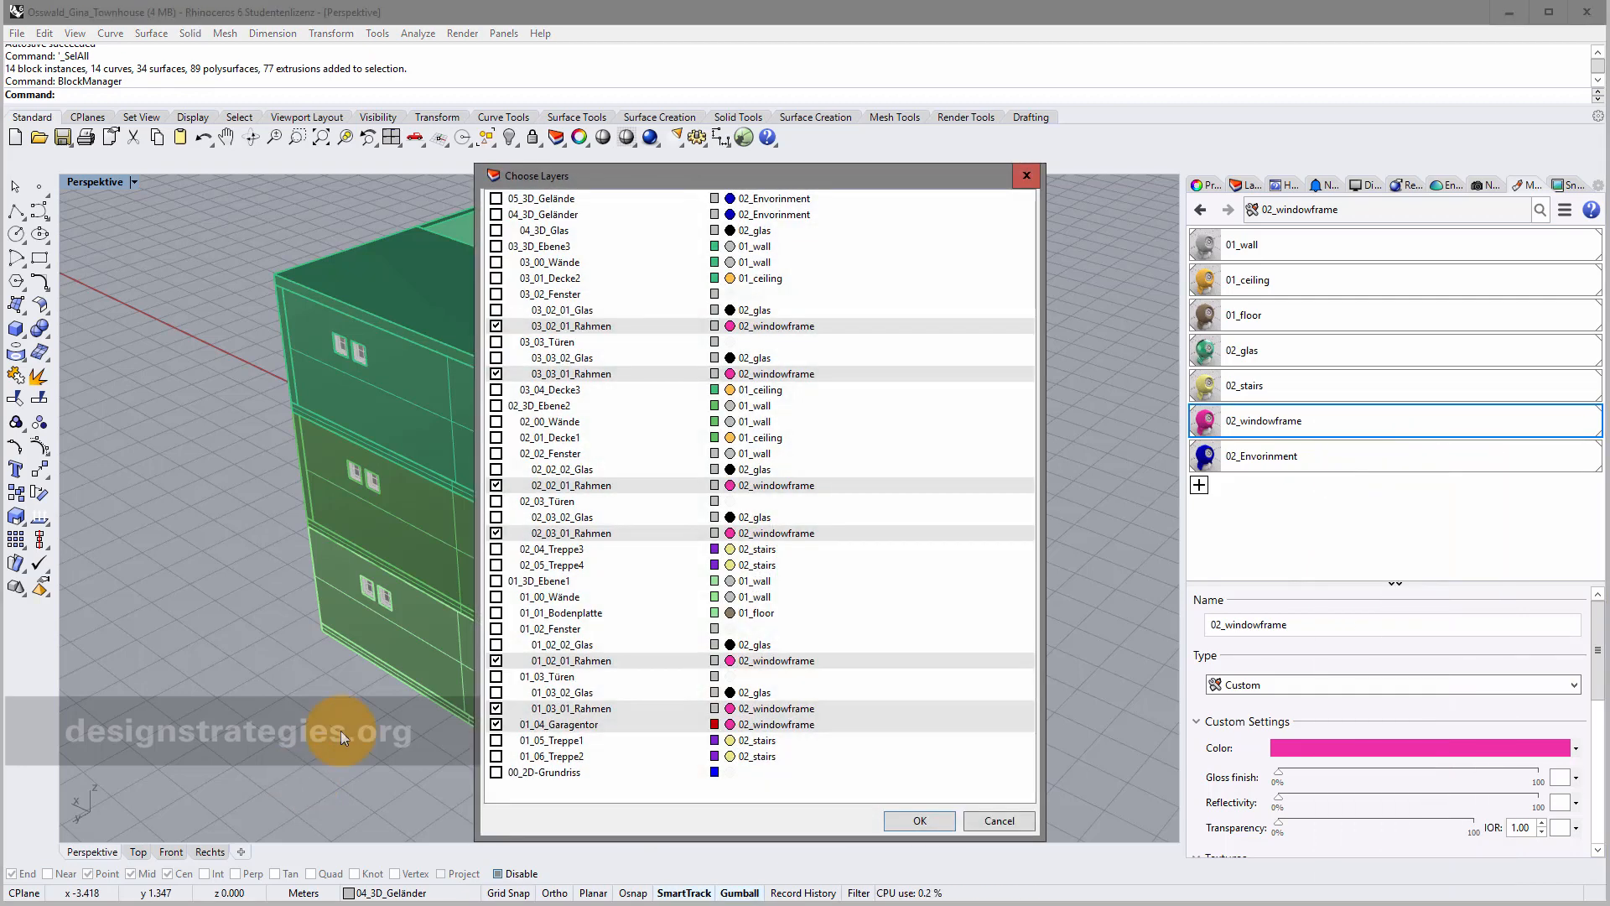
left_click(499, 295)
left_click(495, 342)
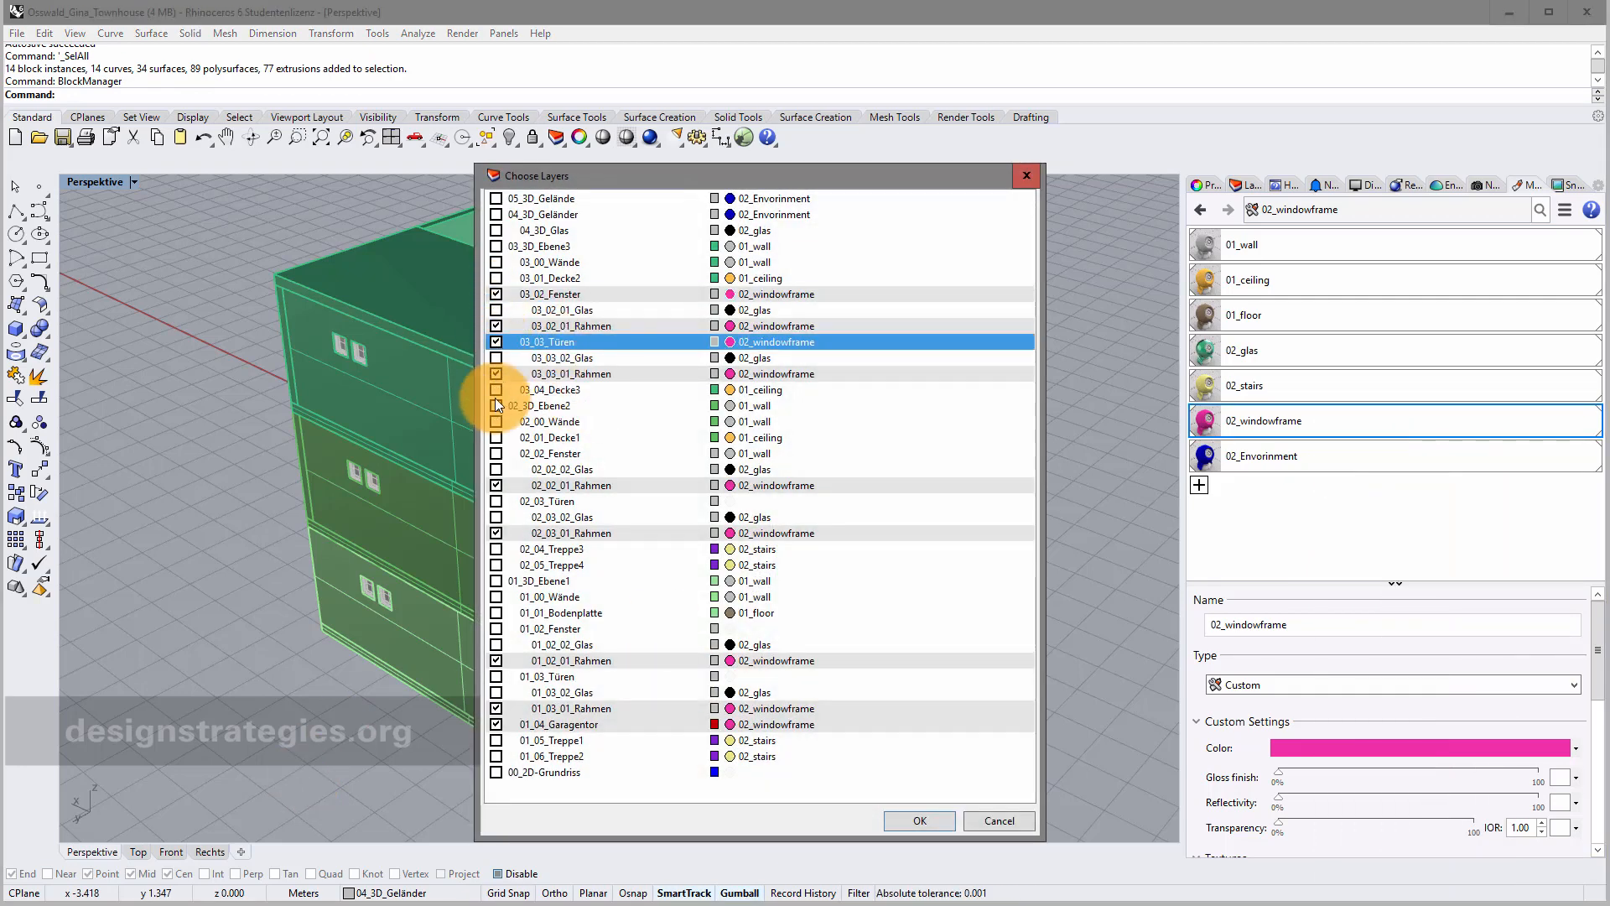
left_click(495, 501)
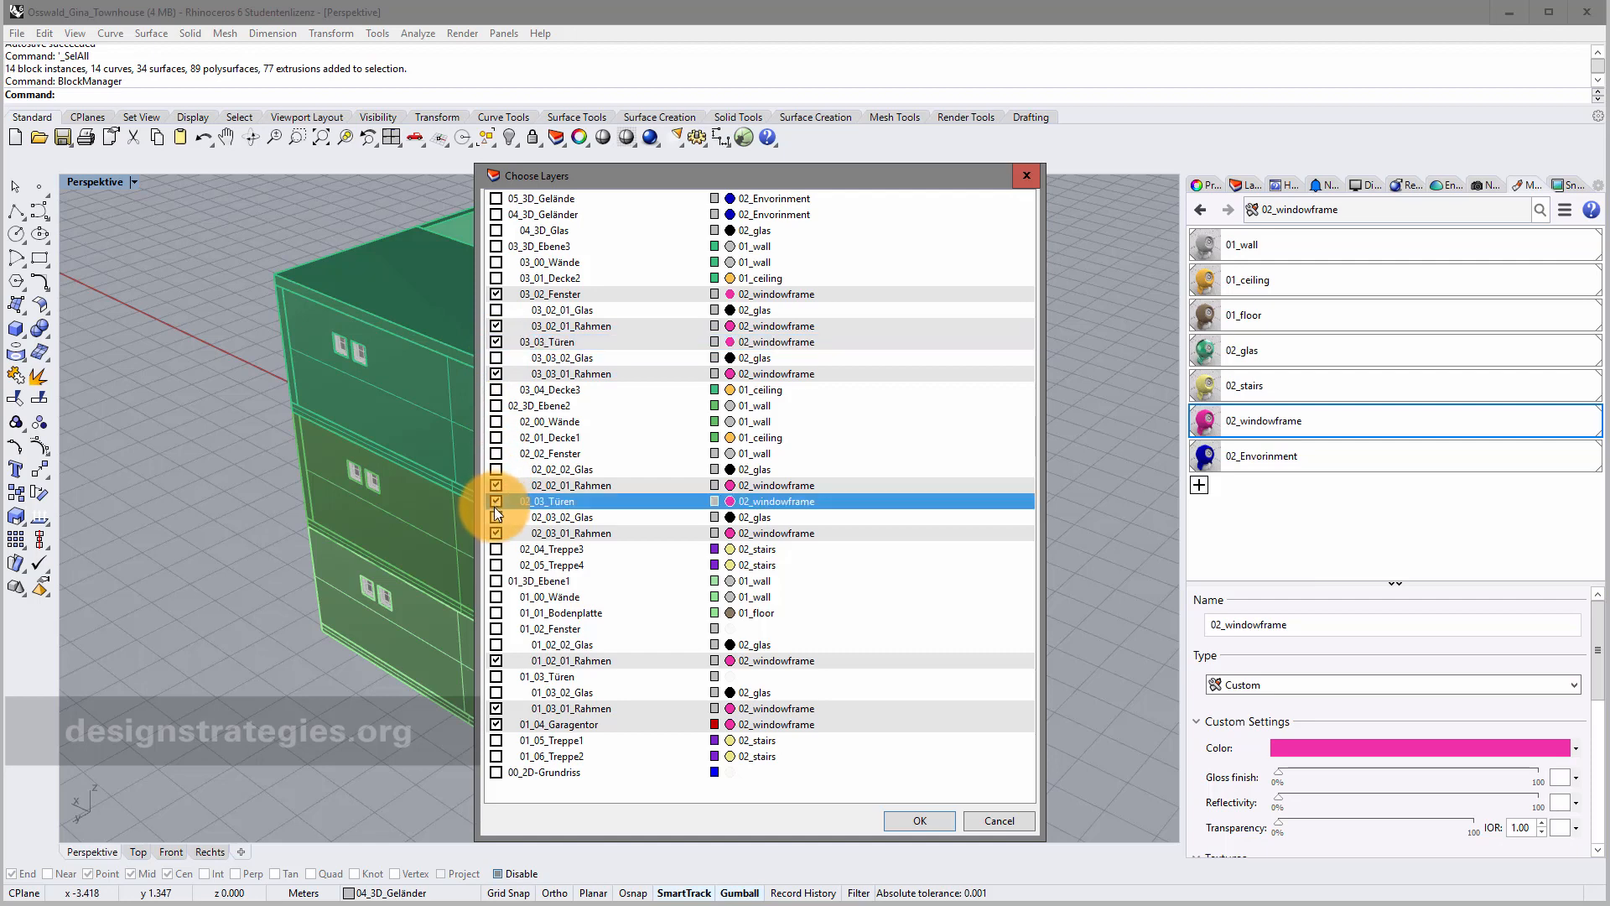
left_click(496, 628)
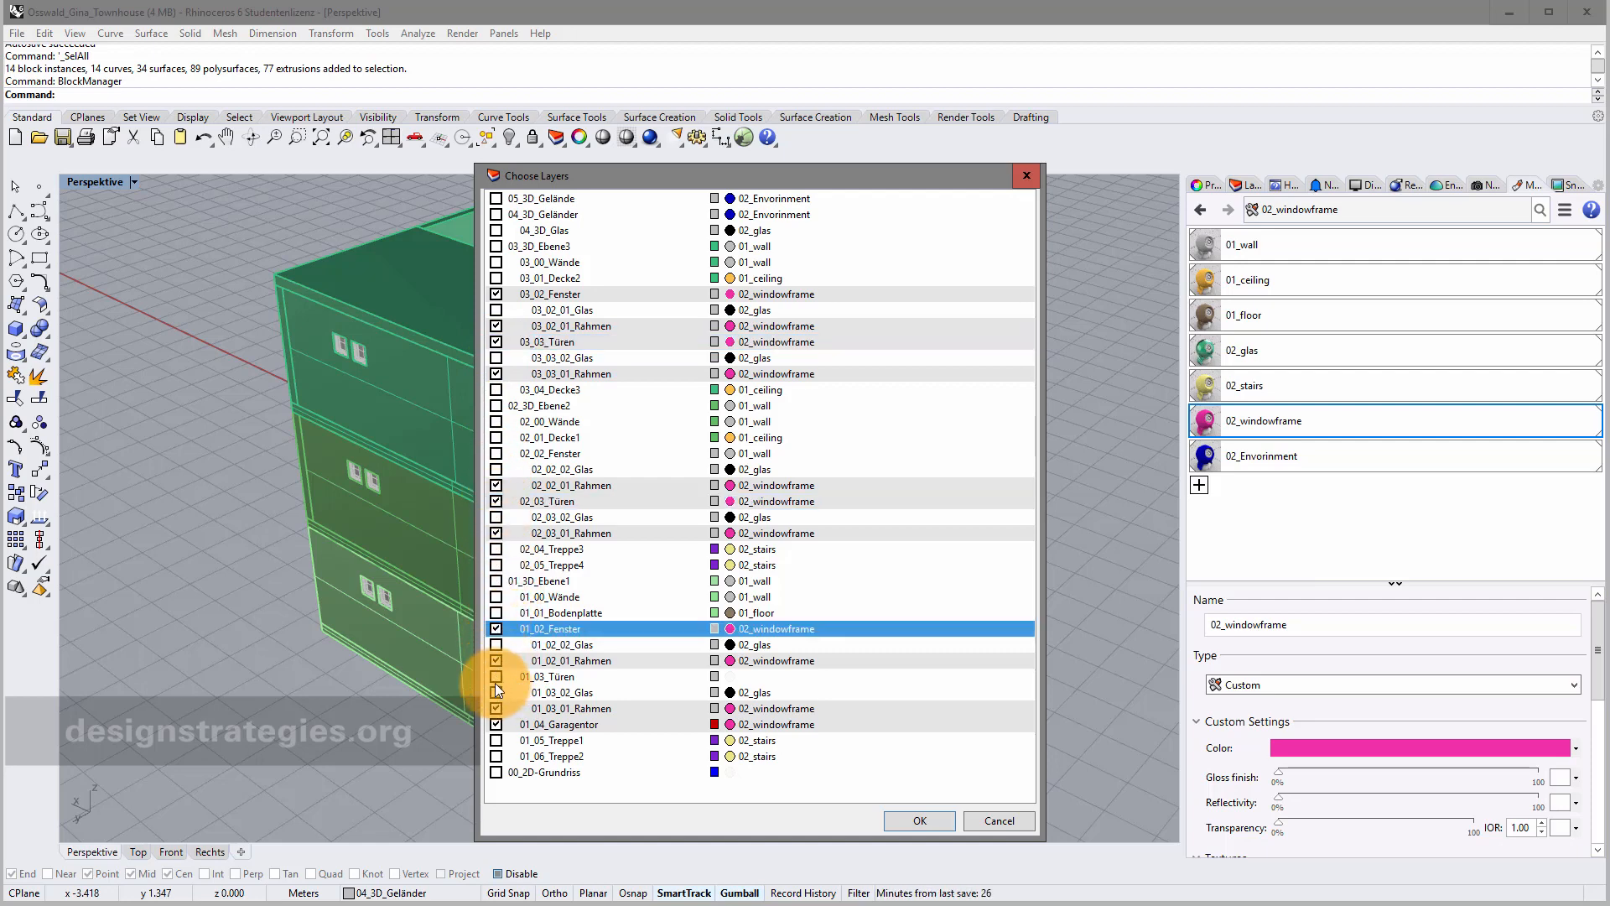
left_click(496, 676)
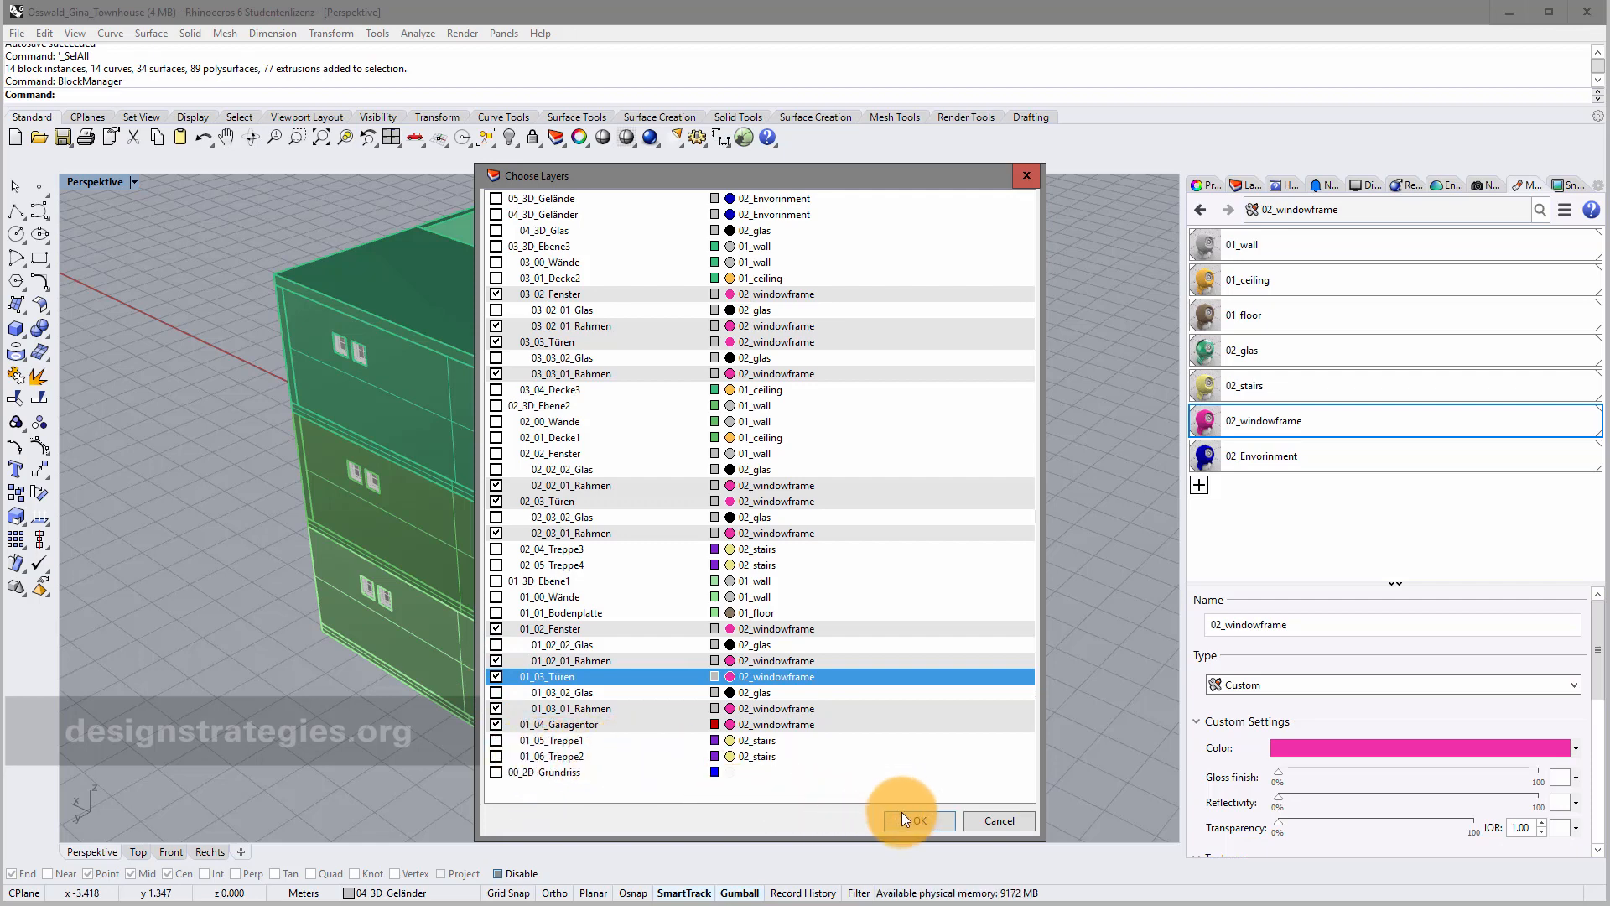
left_click(930, 820)
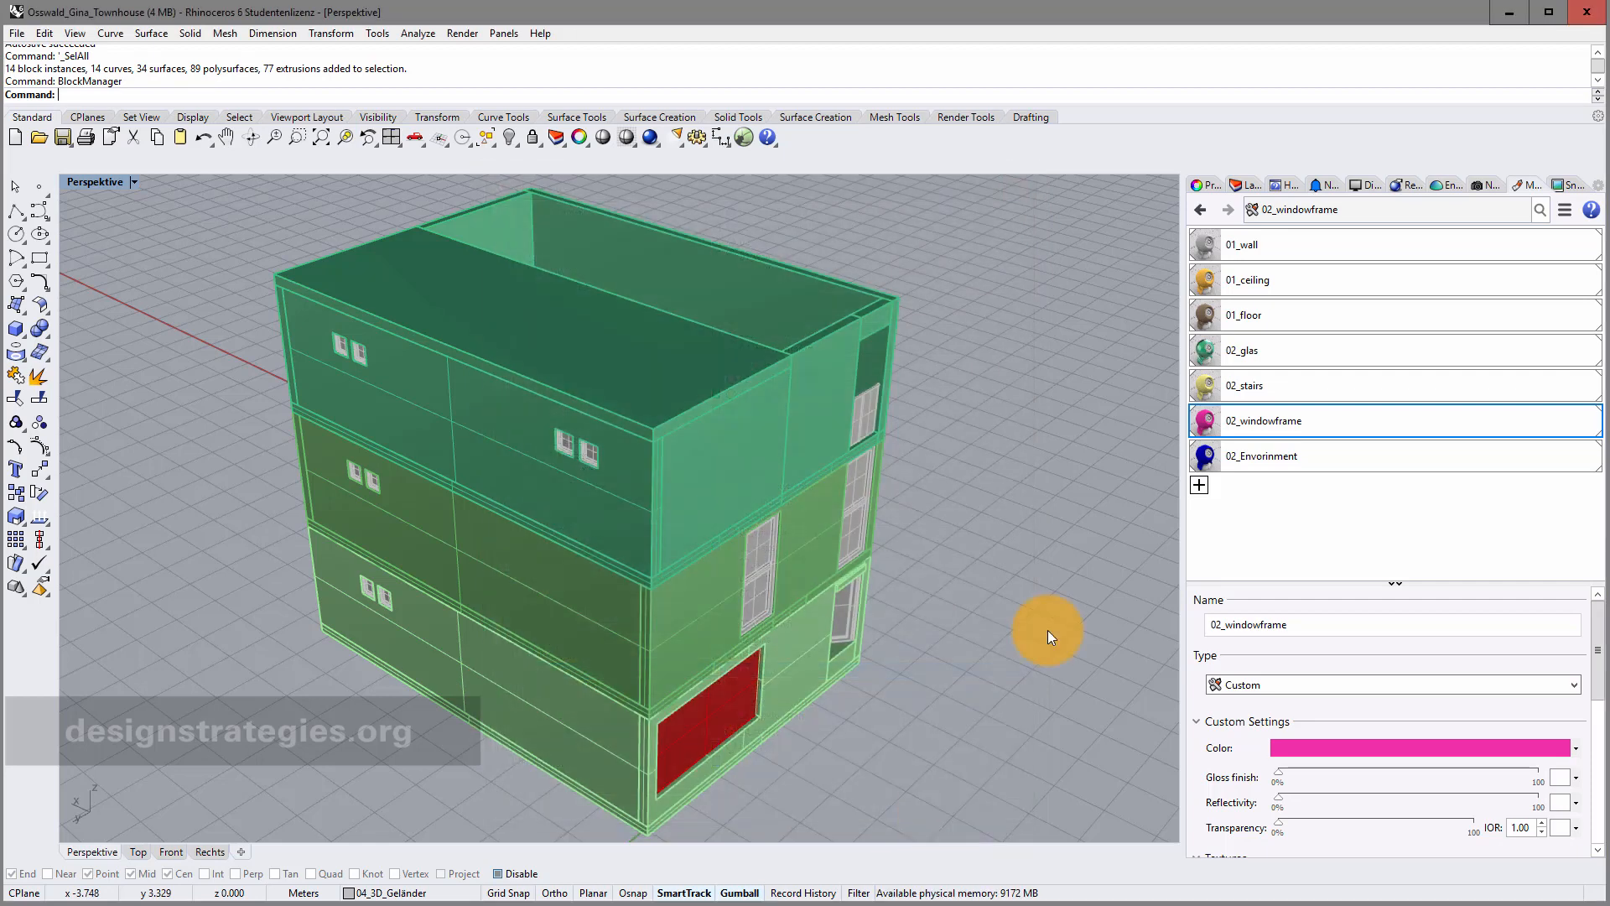
Window-select the entire townhouse and show its Material properties, which read (varies).
left_click(1251, 188)
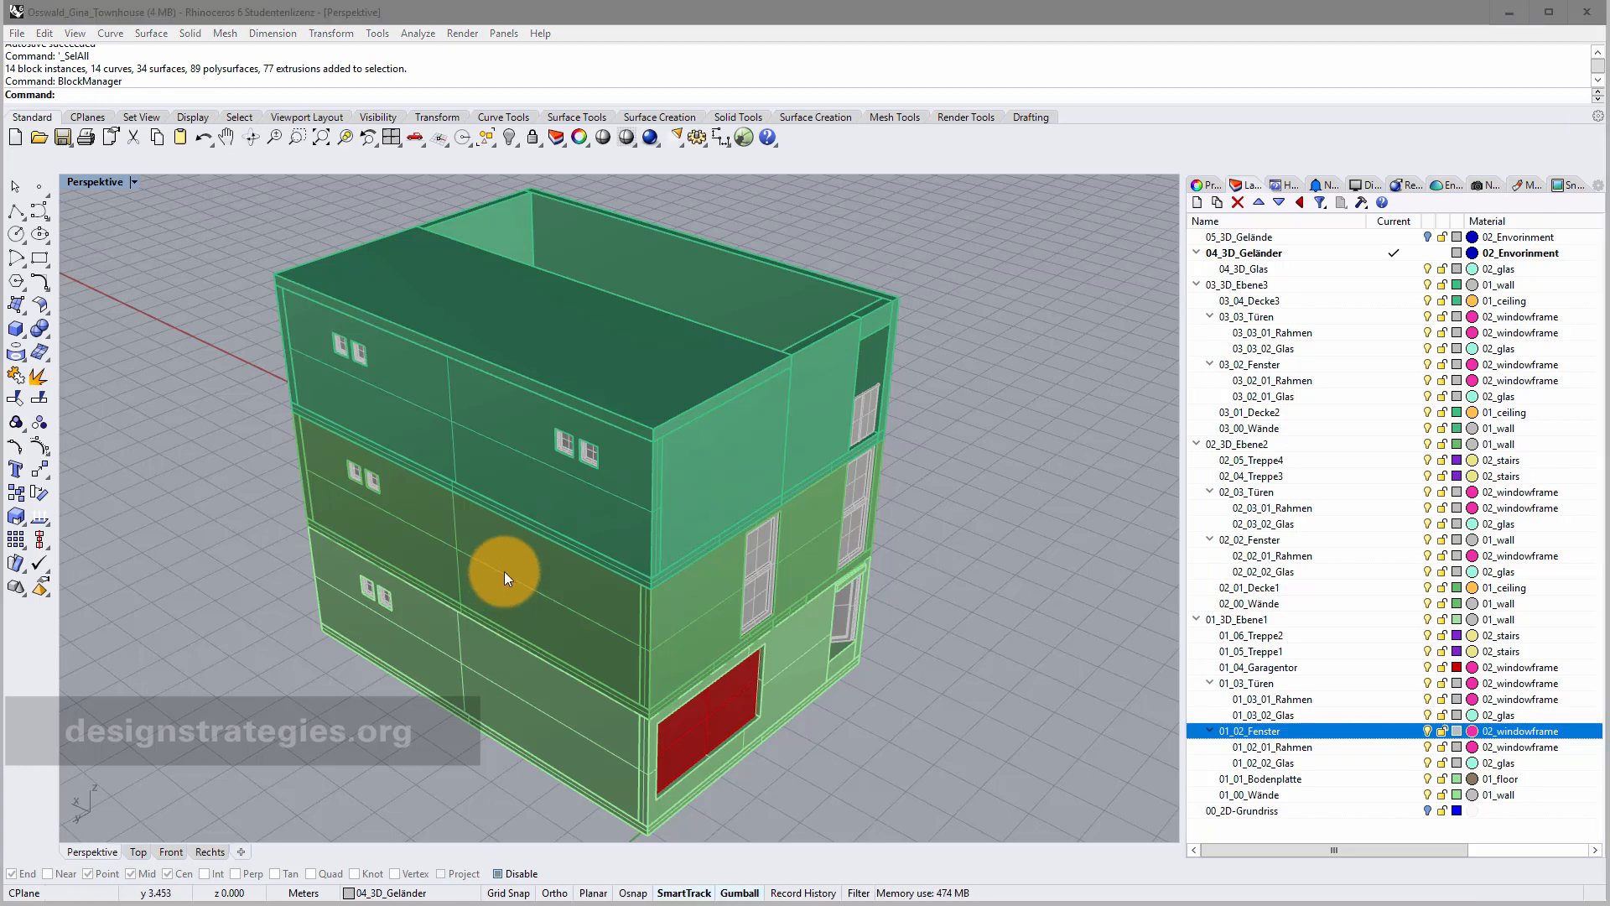
scroll(914, 527, "down", 3)
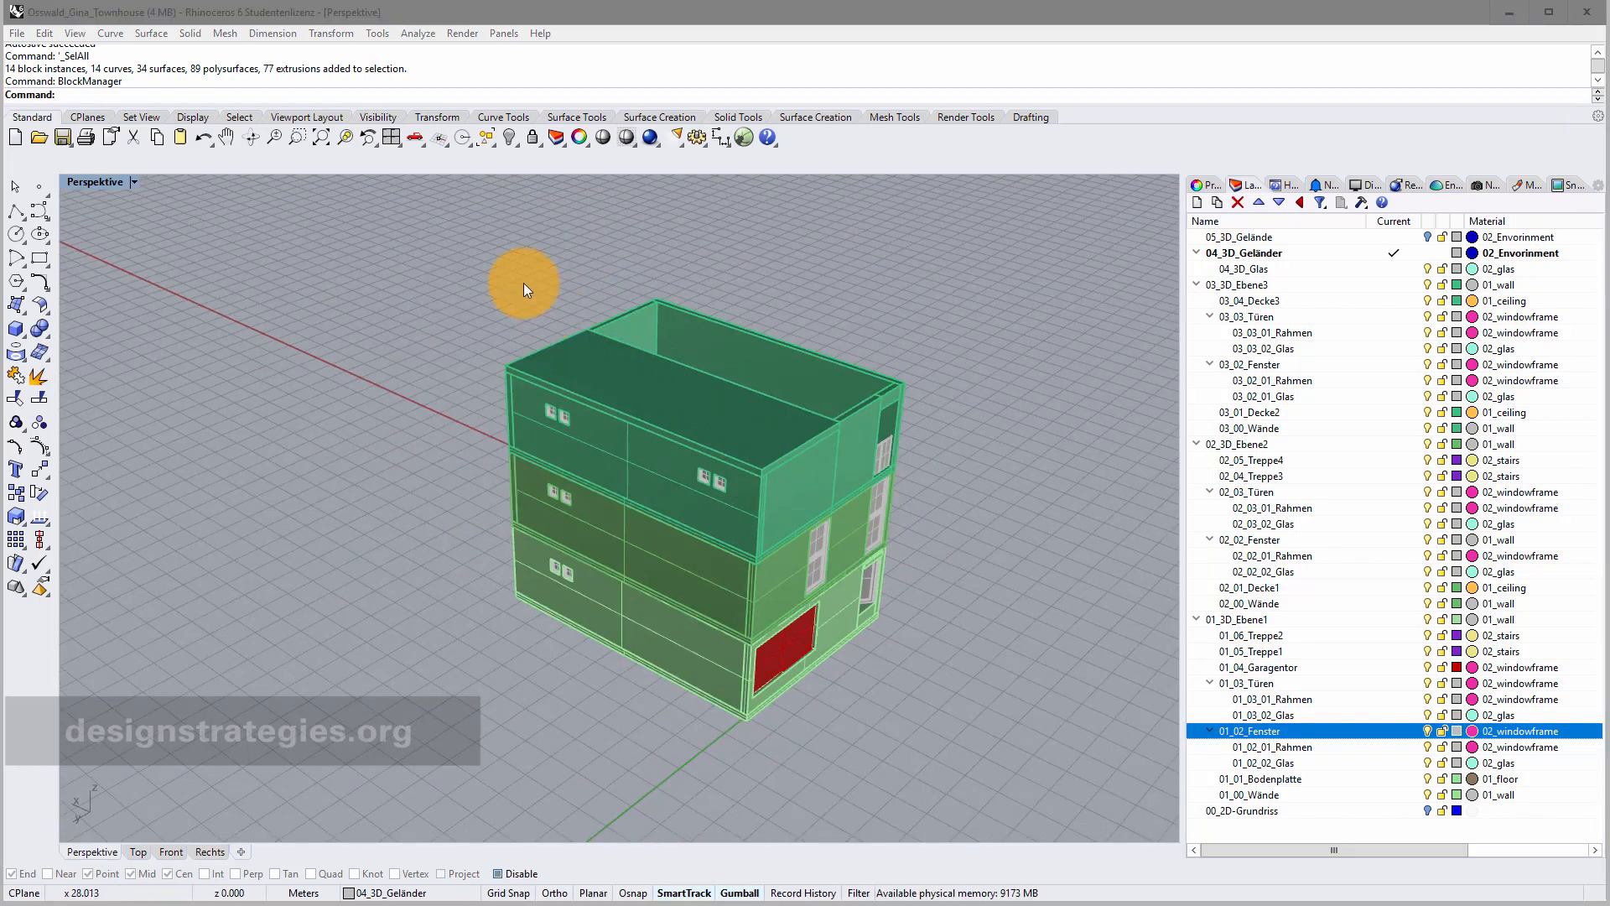
left_click_drag(429, 250, 1020, 808)
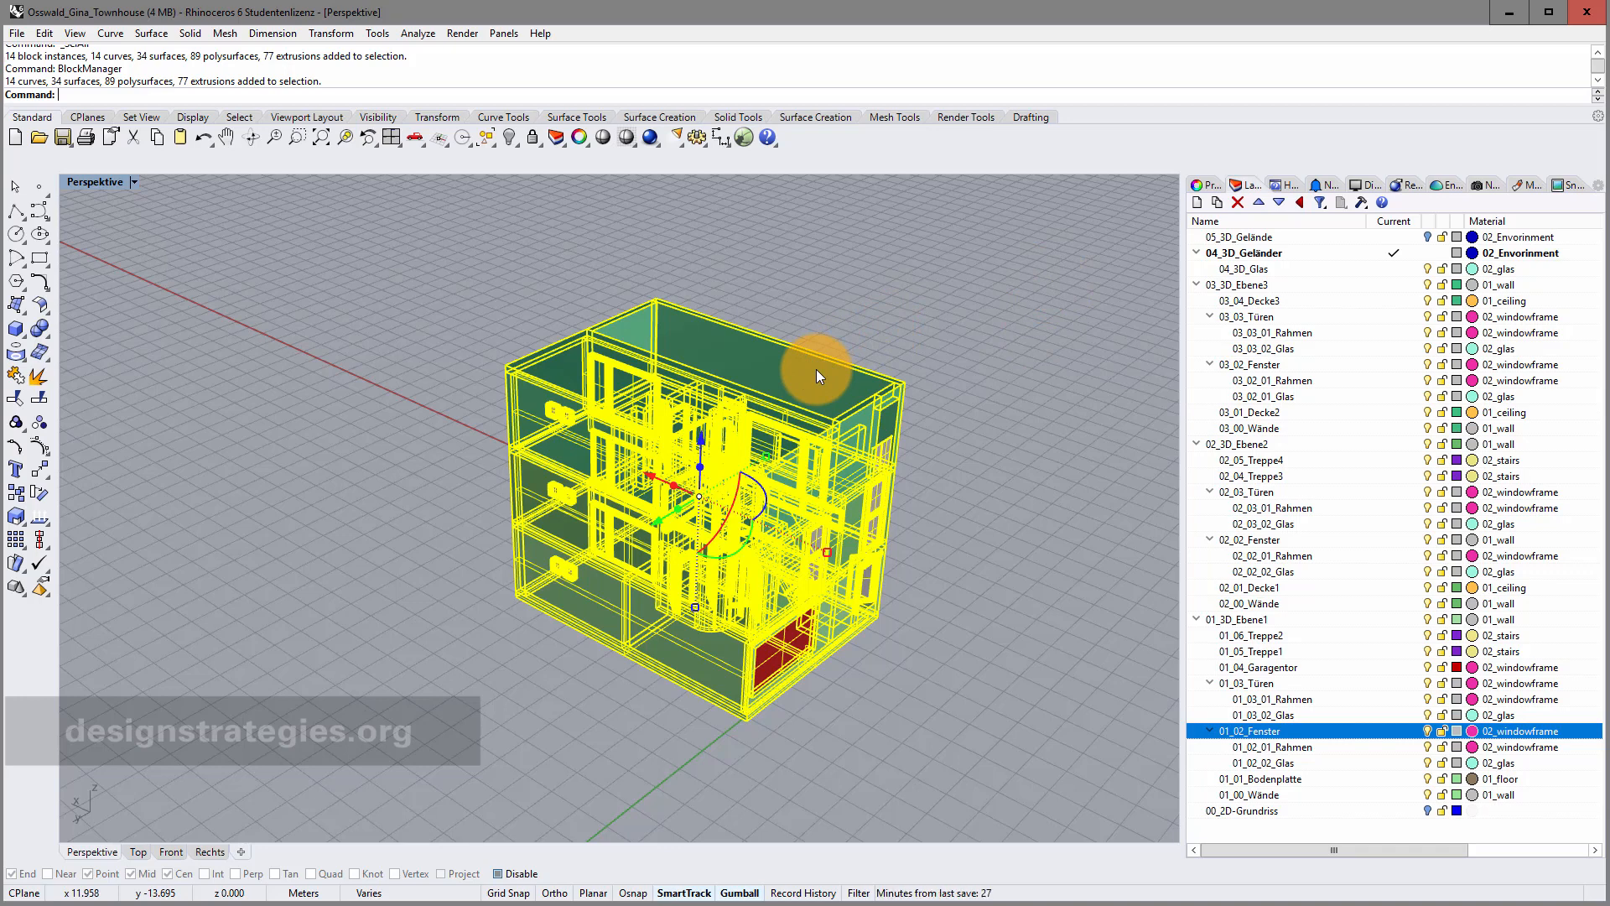
left_click(1211, 187)
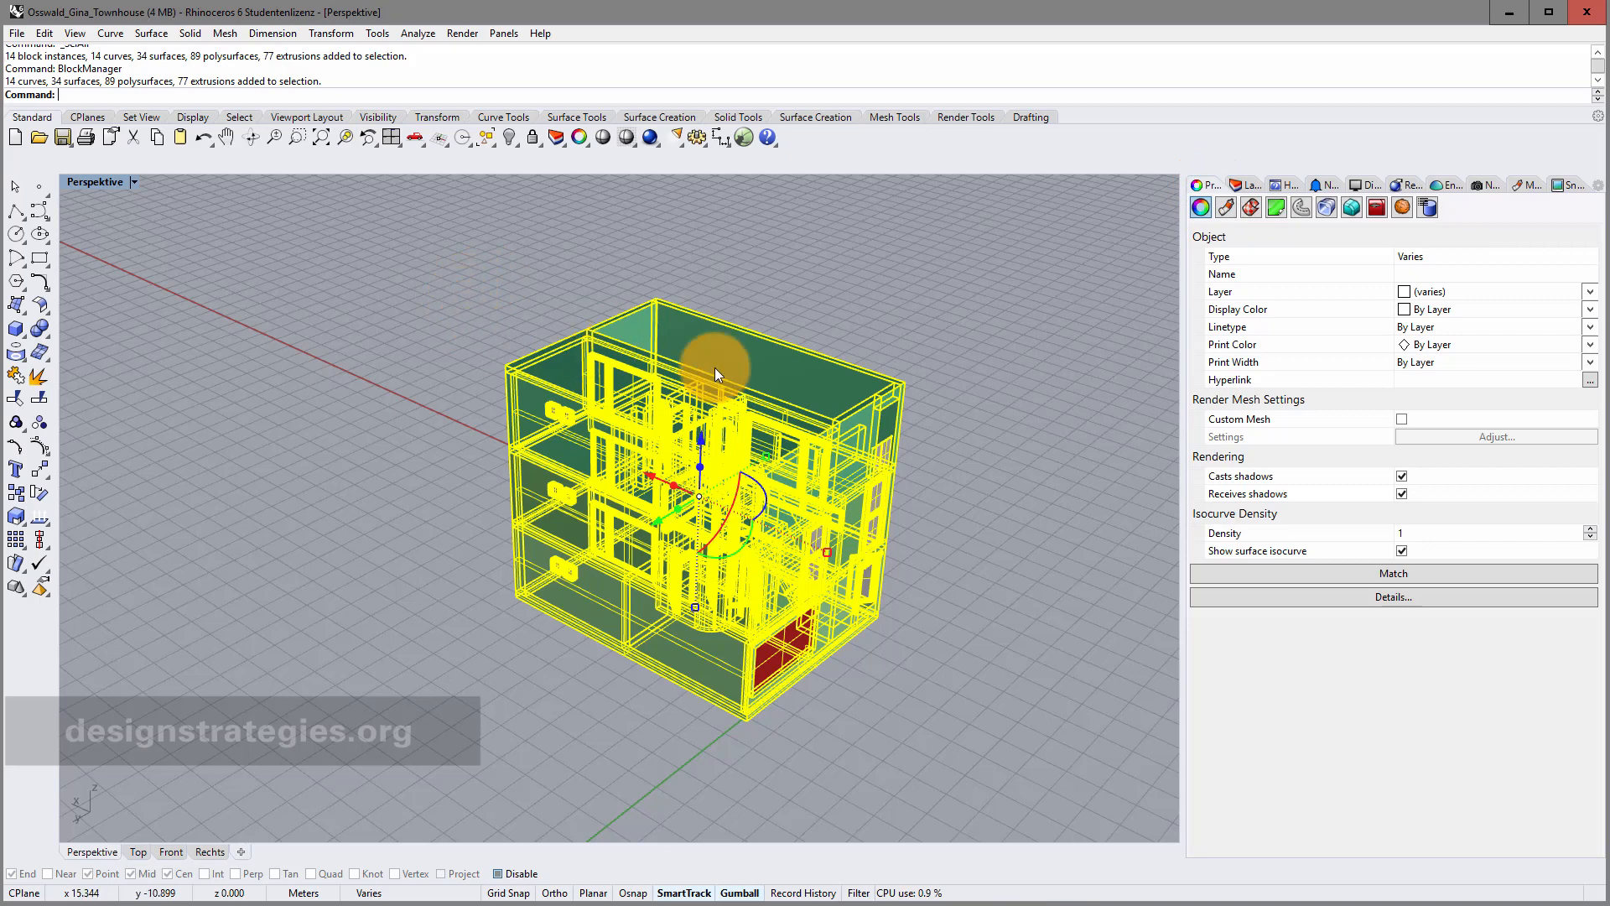
left_click(1231, 206)
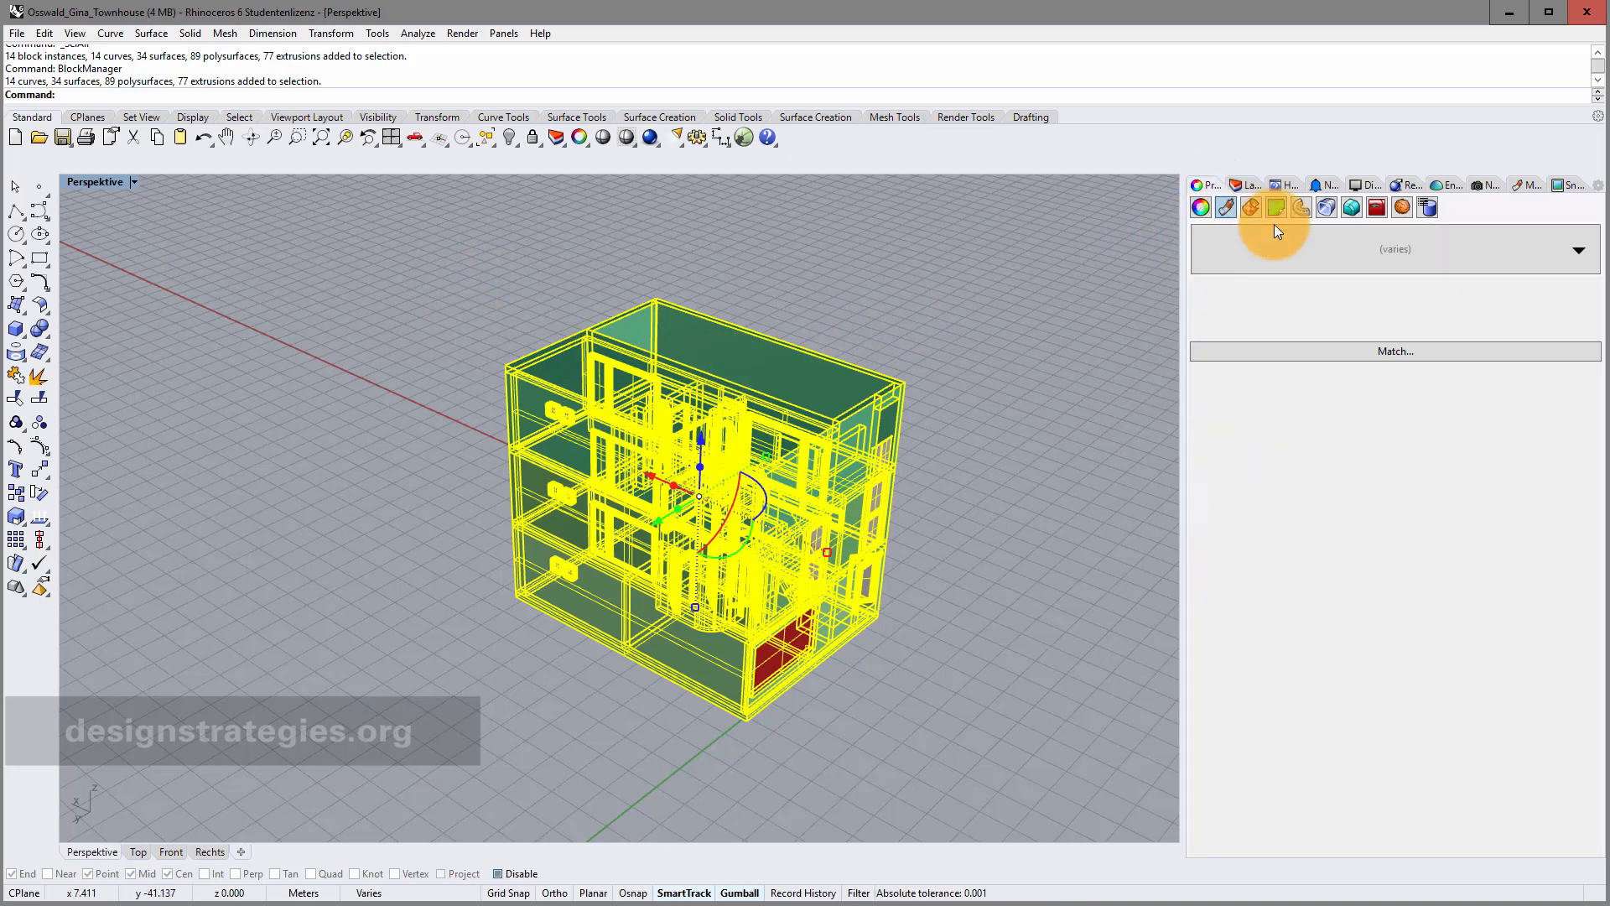
Set the selected objects to Use Layer Material, then reselect the townhouse and check its layers.
left_click(1580, 253)
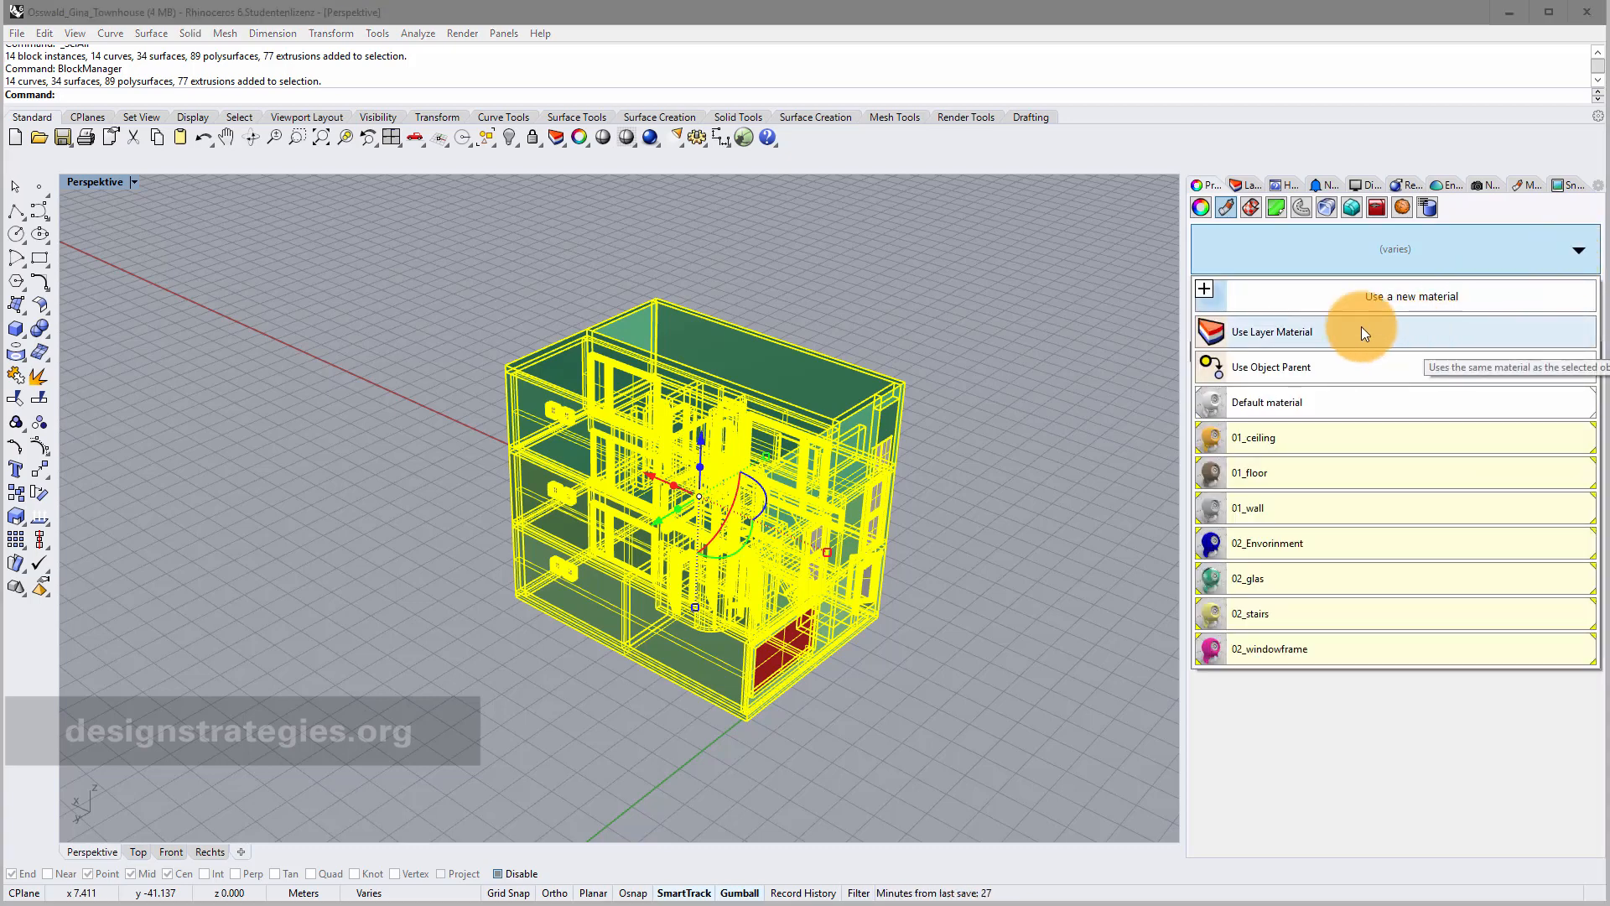
left_click(1292, 337)
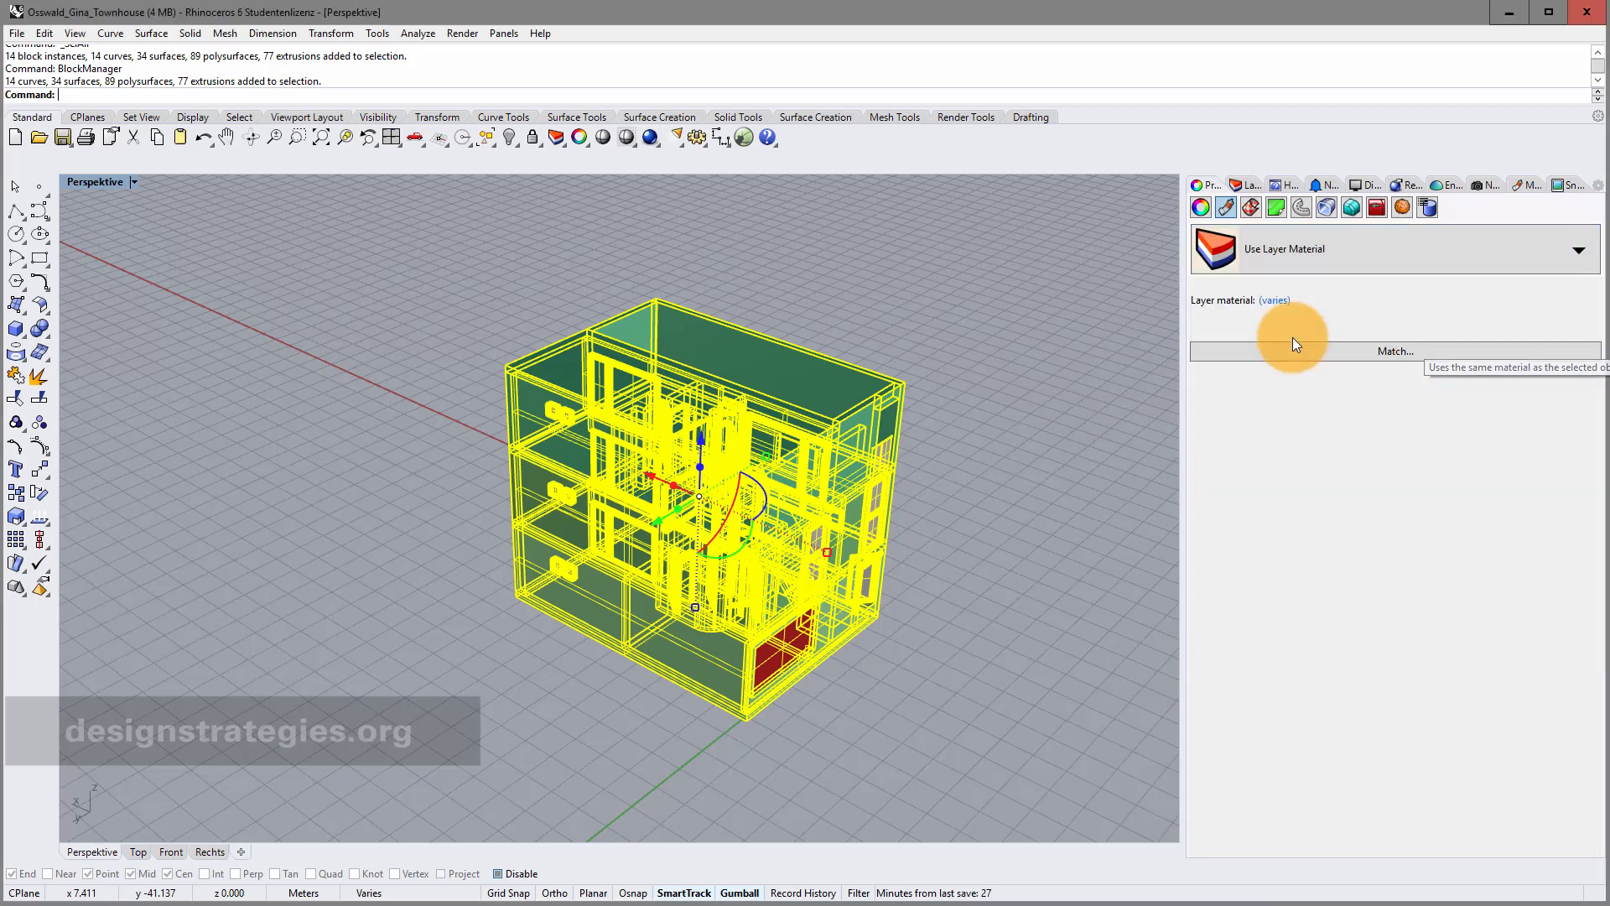
left_click(964, 334)
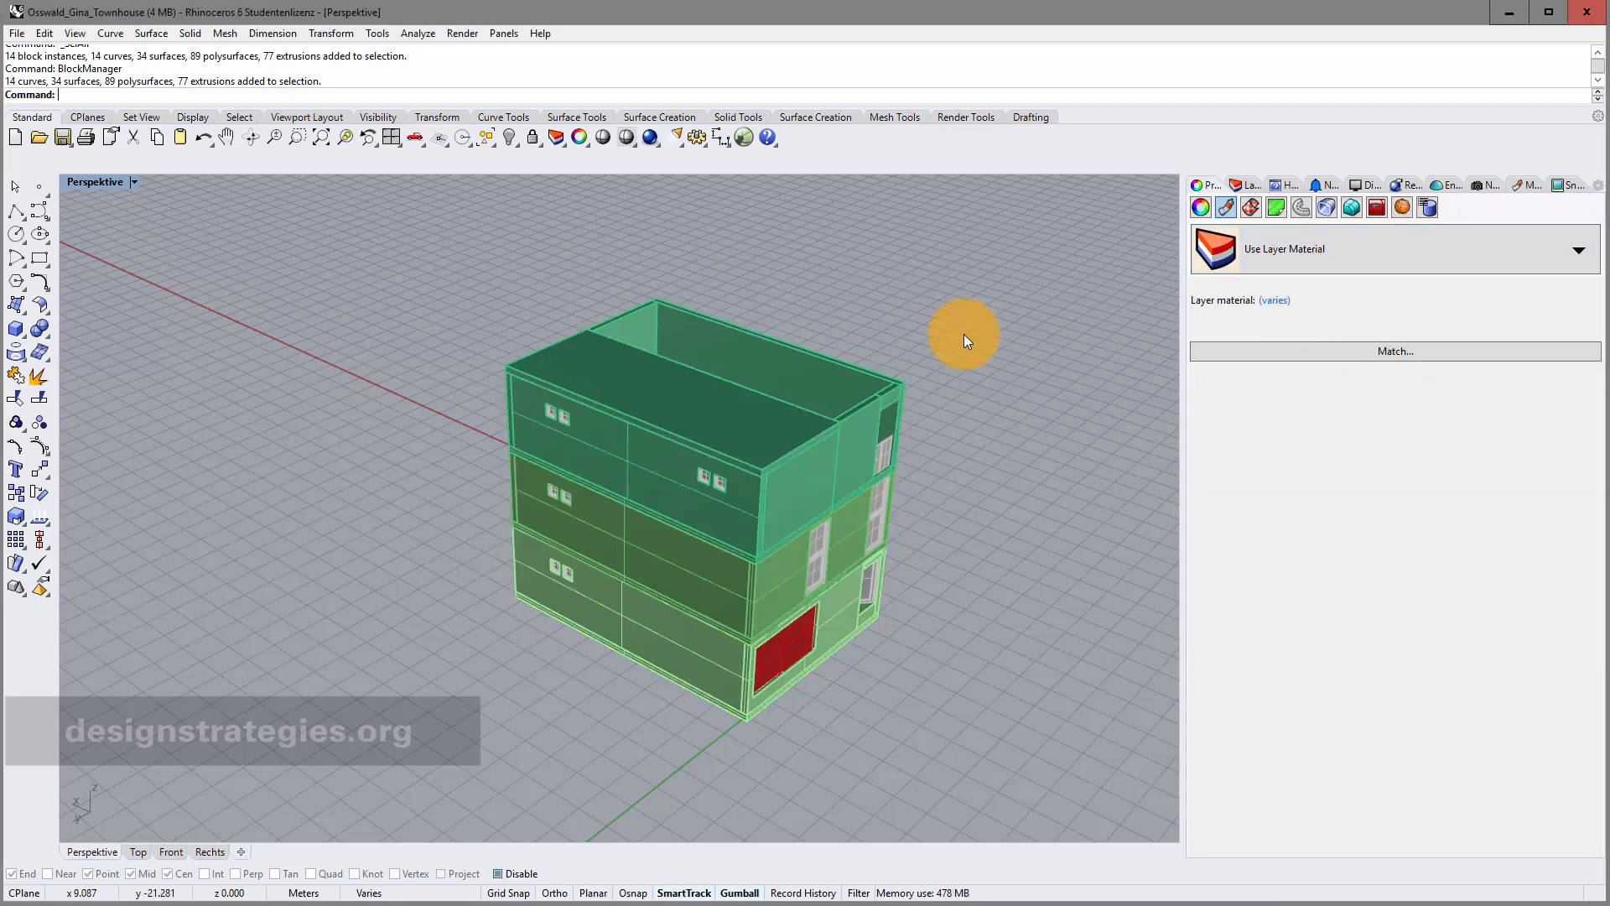
left_click_drag(442, 244, 1036, 738)
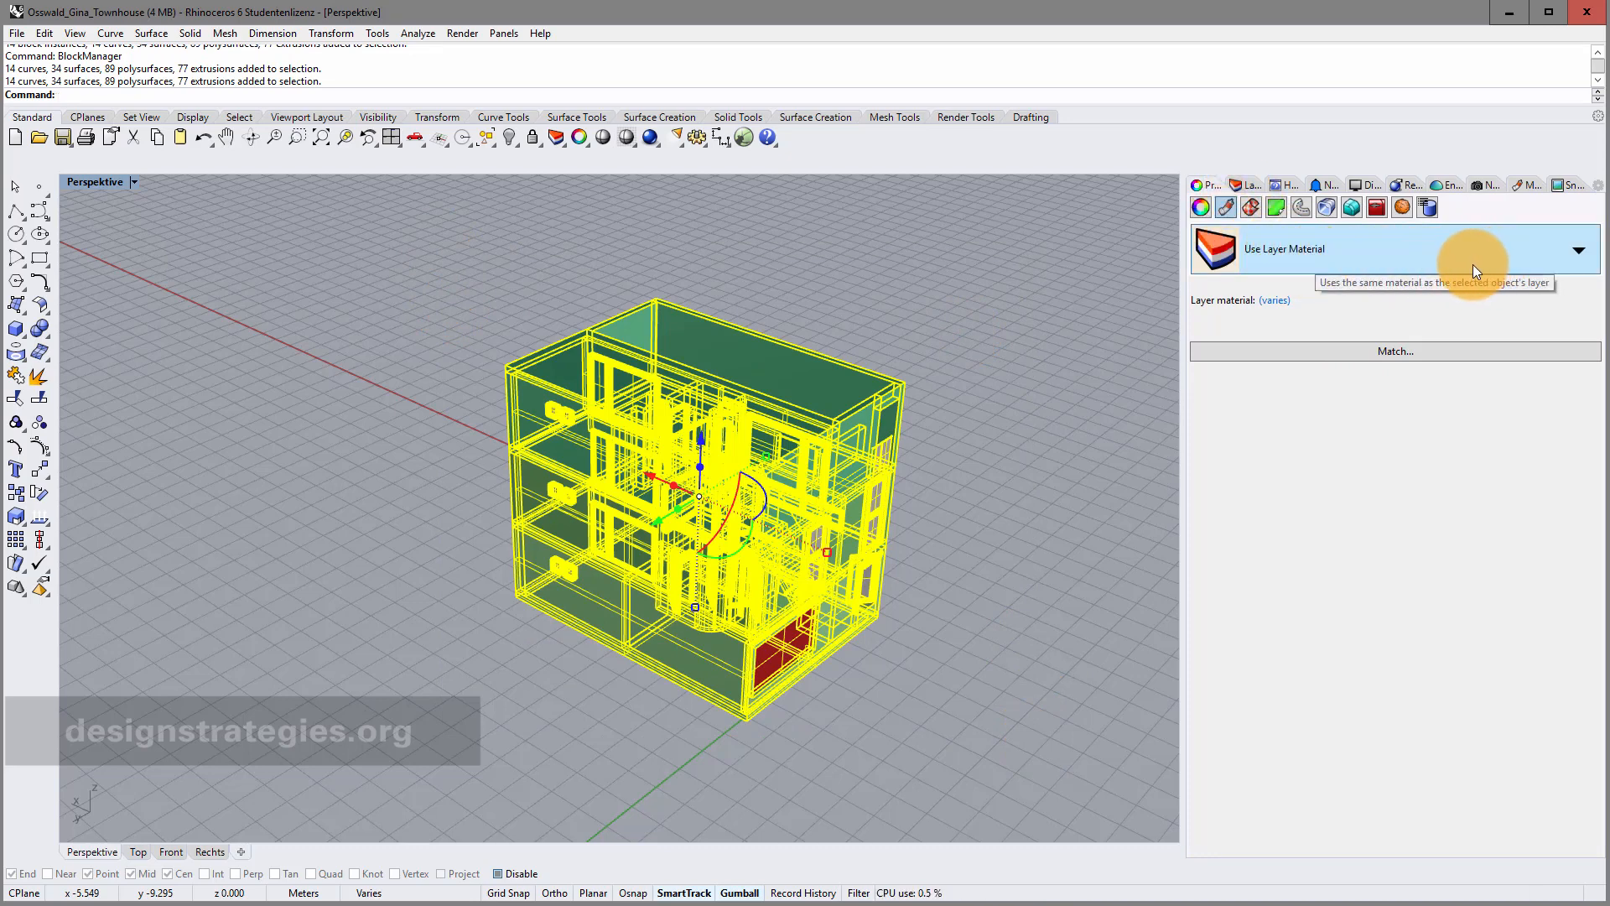
left_click(1253, 183)
left_click(1211, 186)
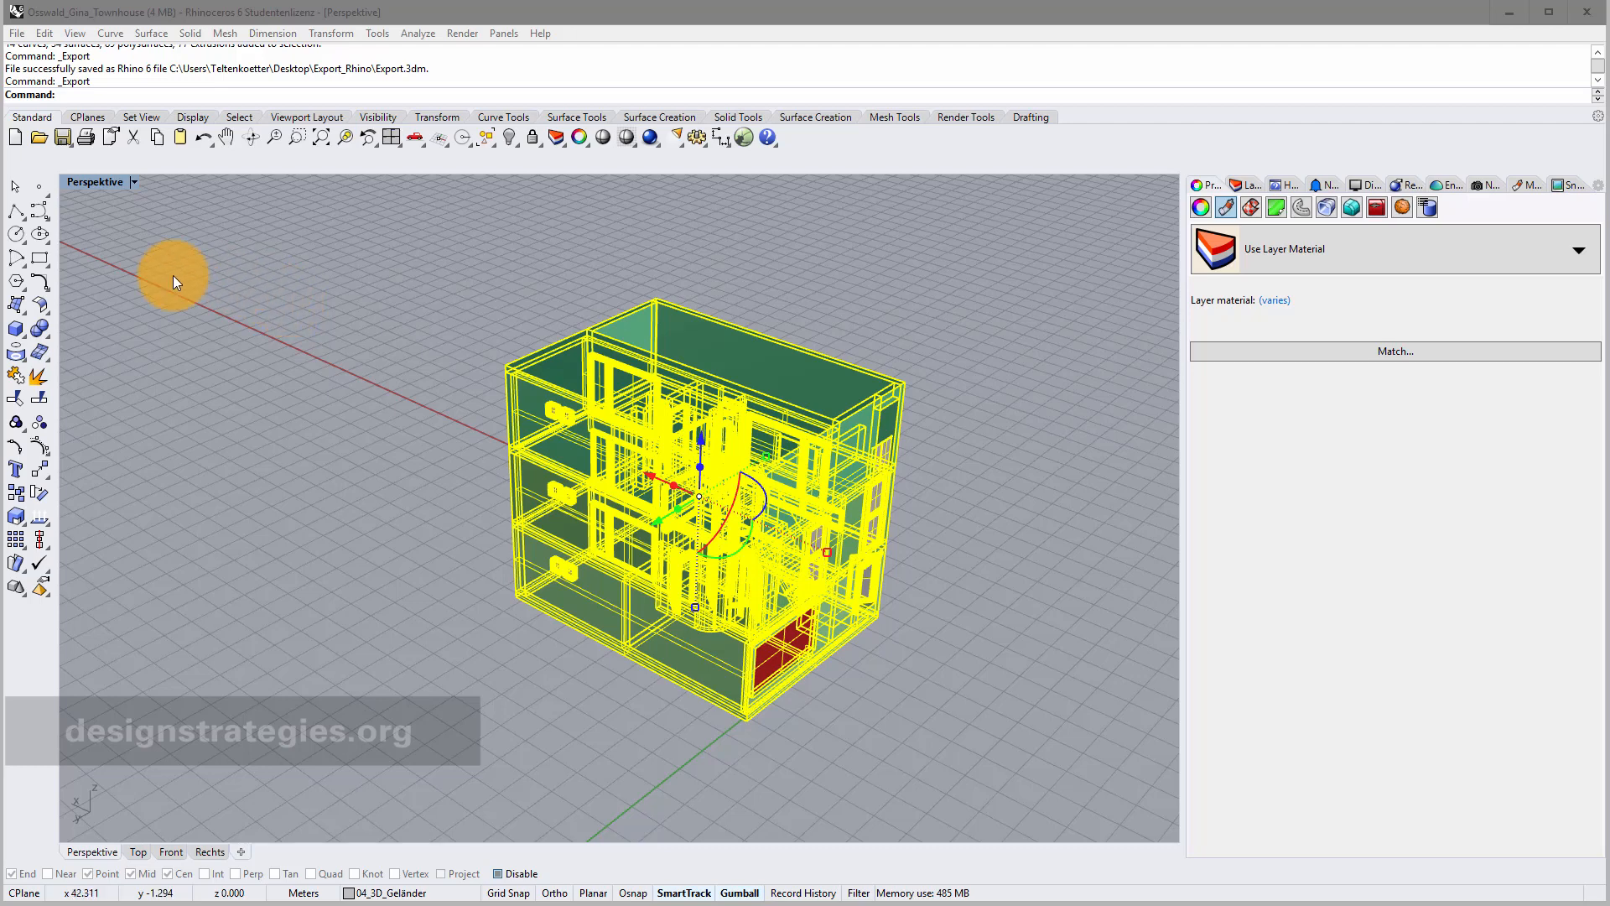
Export the selected objects with the file type set to SketchUp (*.skp).
left_click(17, 34)
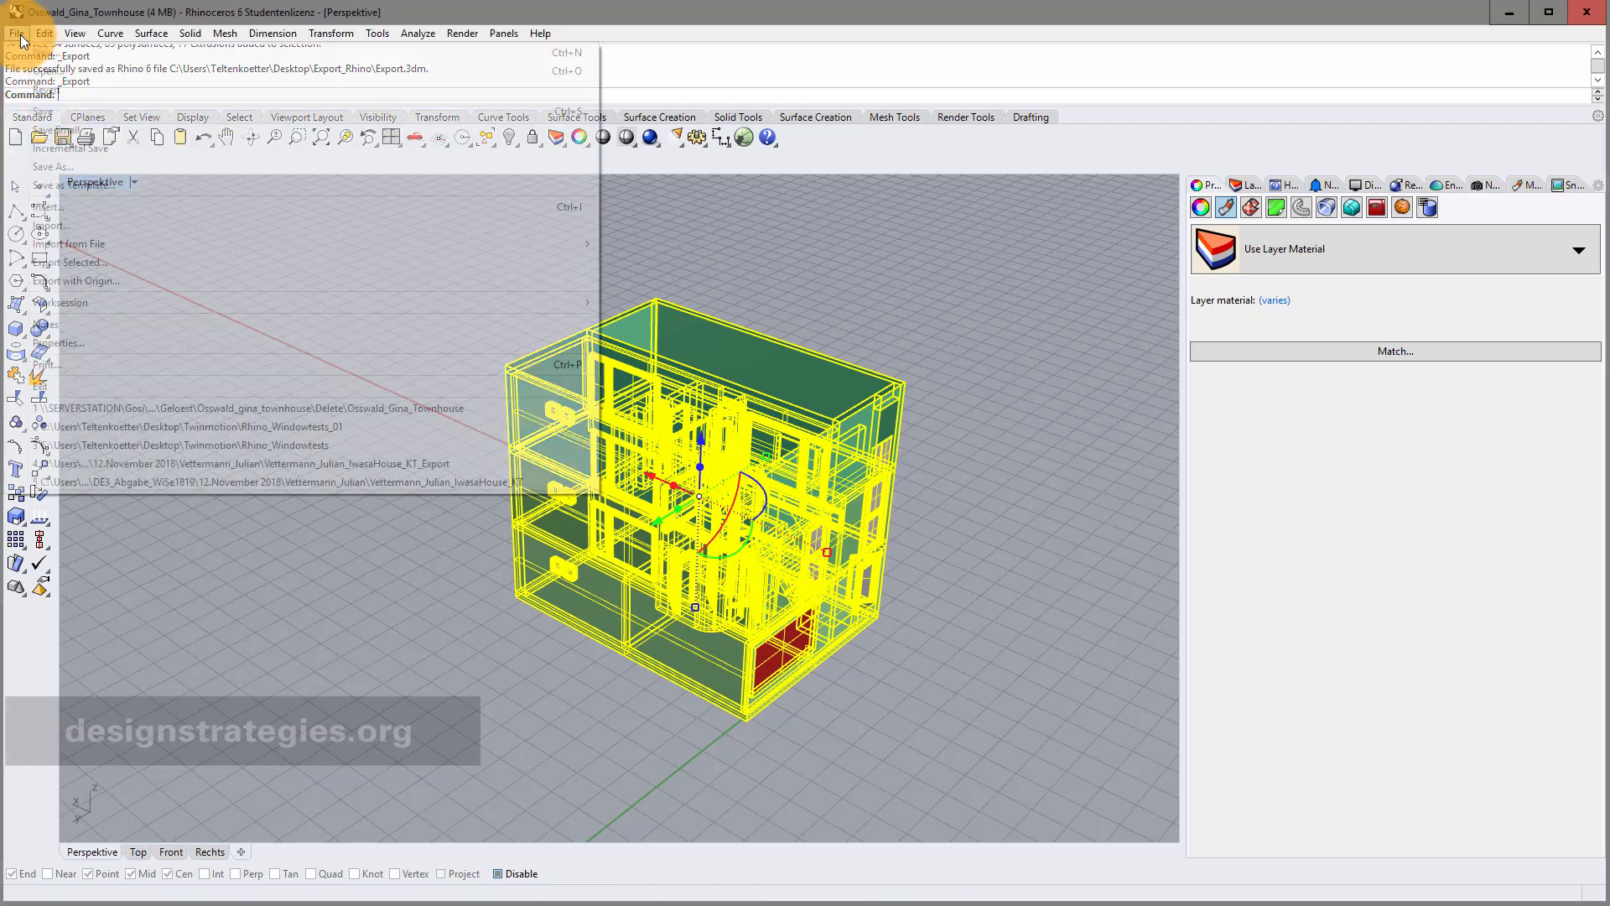
left_click(104, 262)
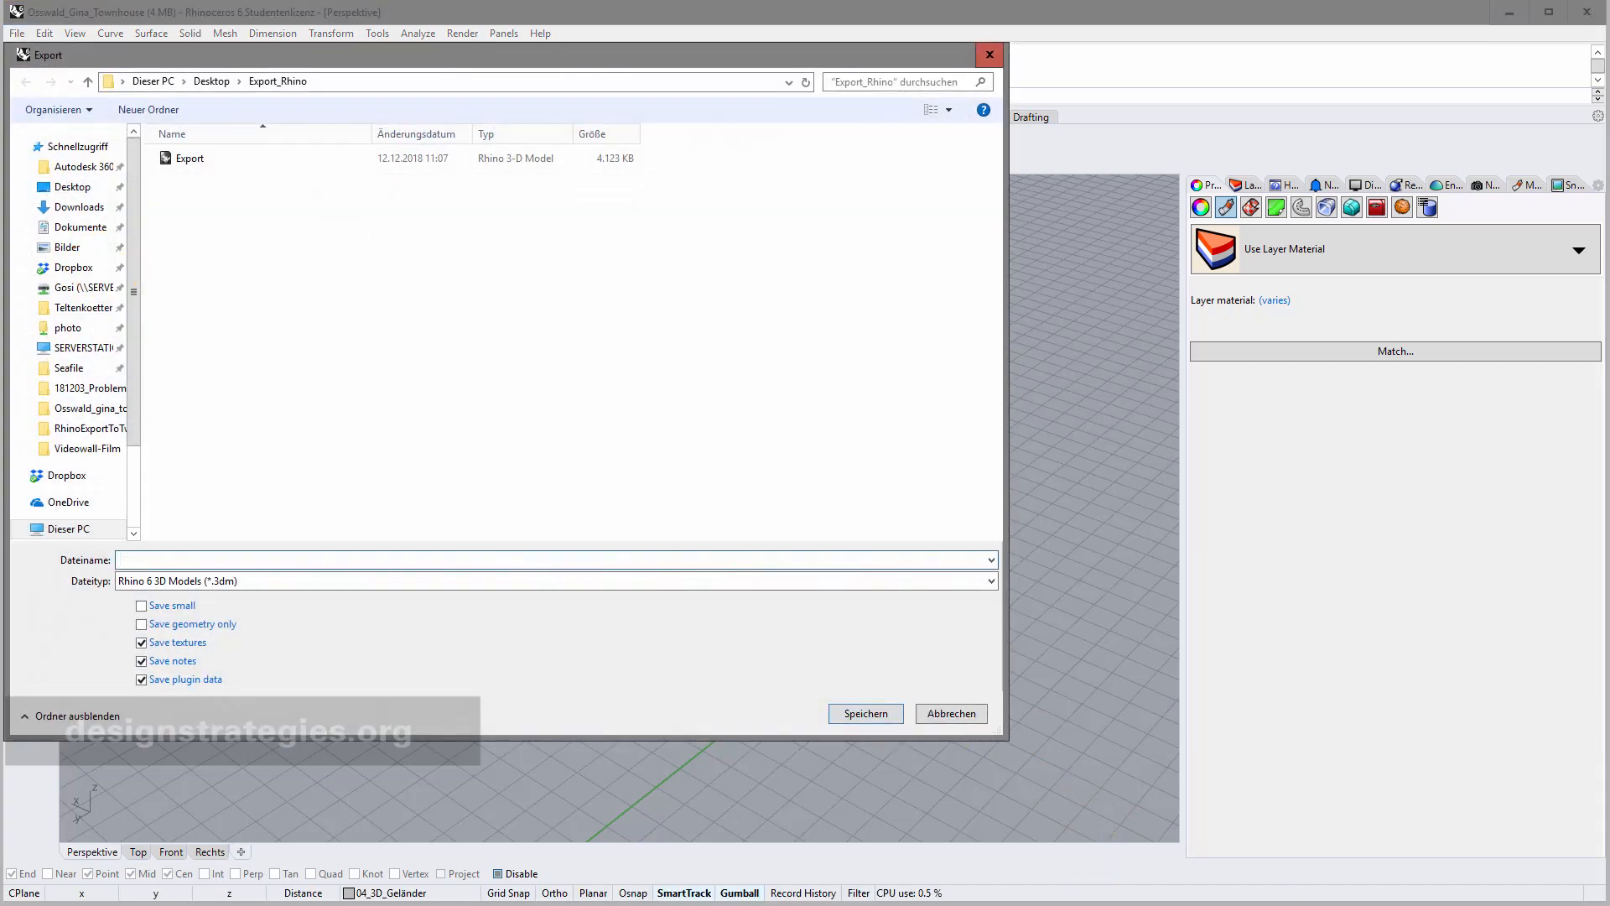
left_click(450, 579)
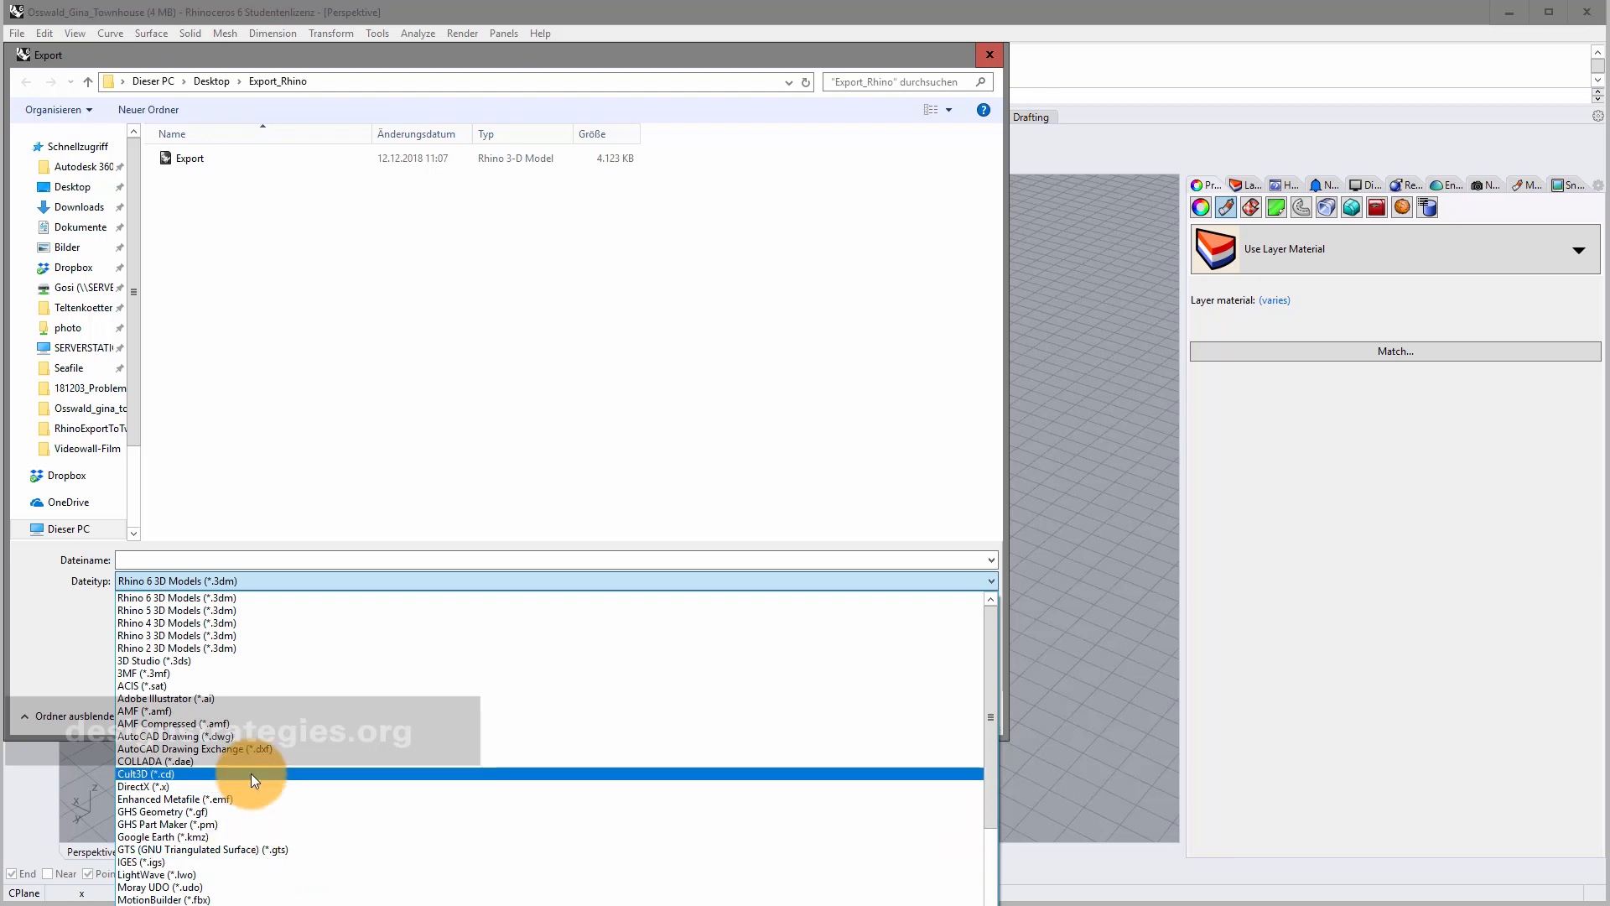
scroll(214, 895, "down", 5)
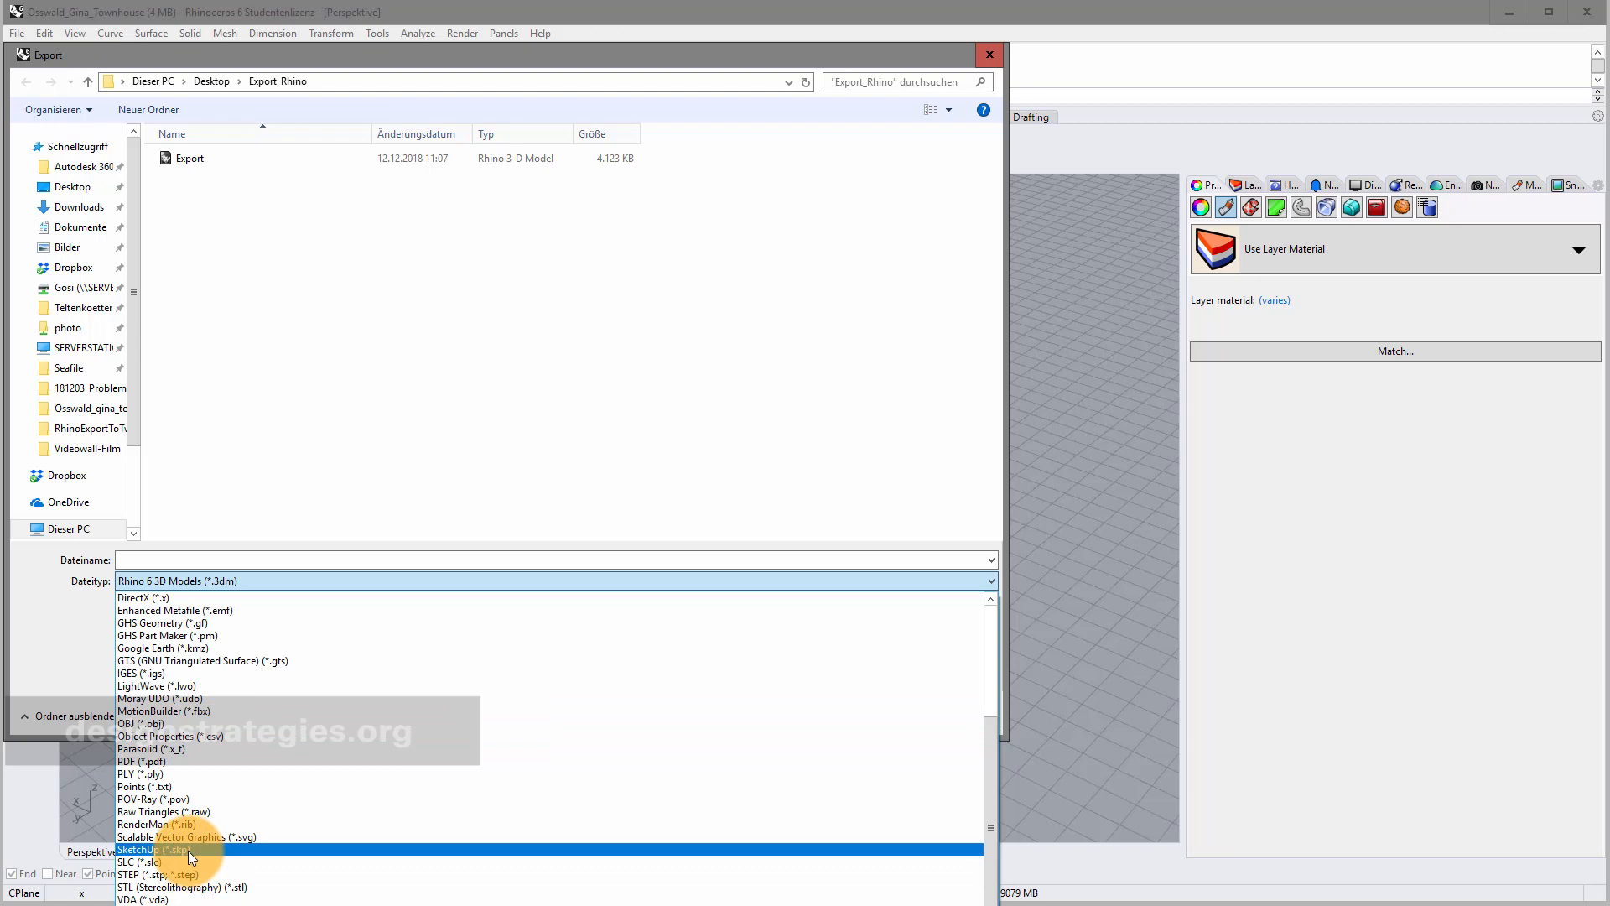
left_click(188, 850)
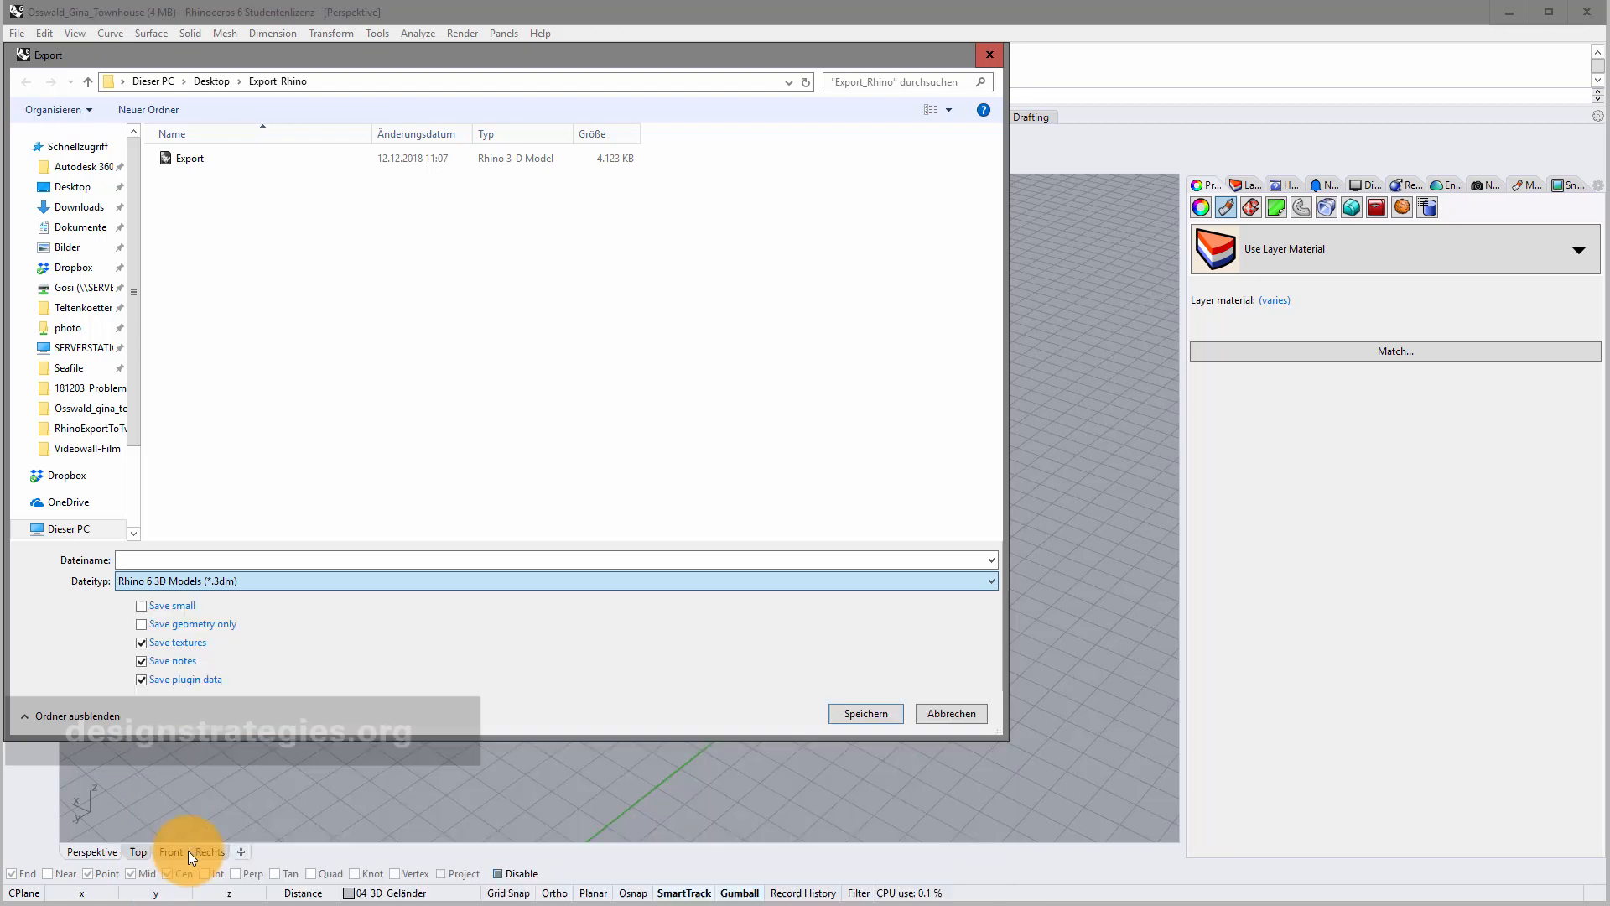
Save it as RhinoToTwinmotion, accept the SKP export options and dismiss the short-mesh-edges warning.
left_click(169, 566)
type("R")
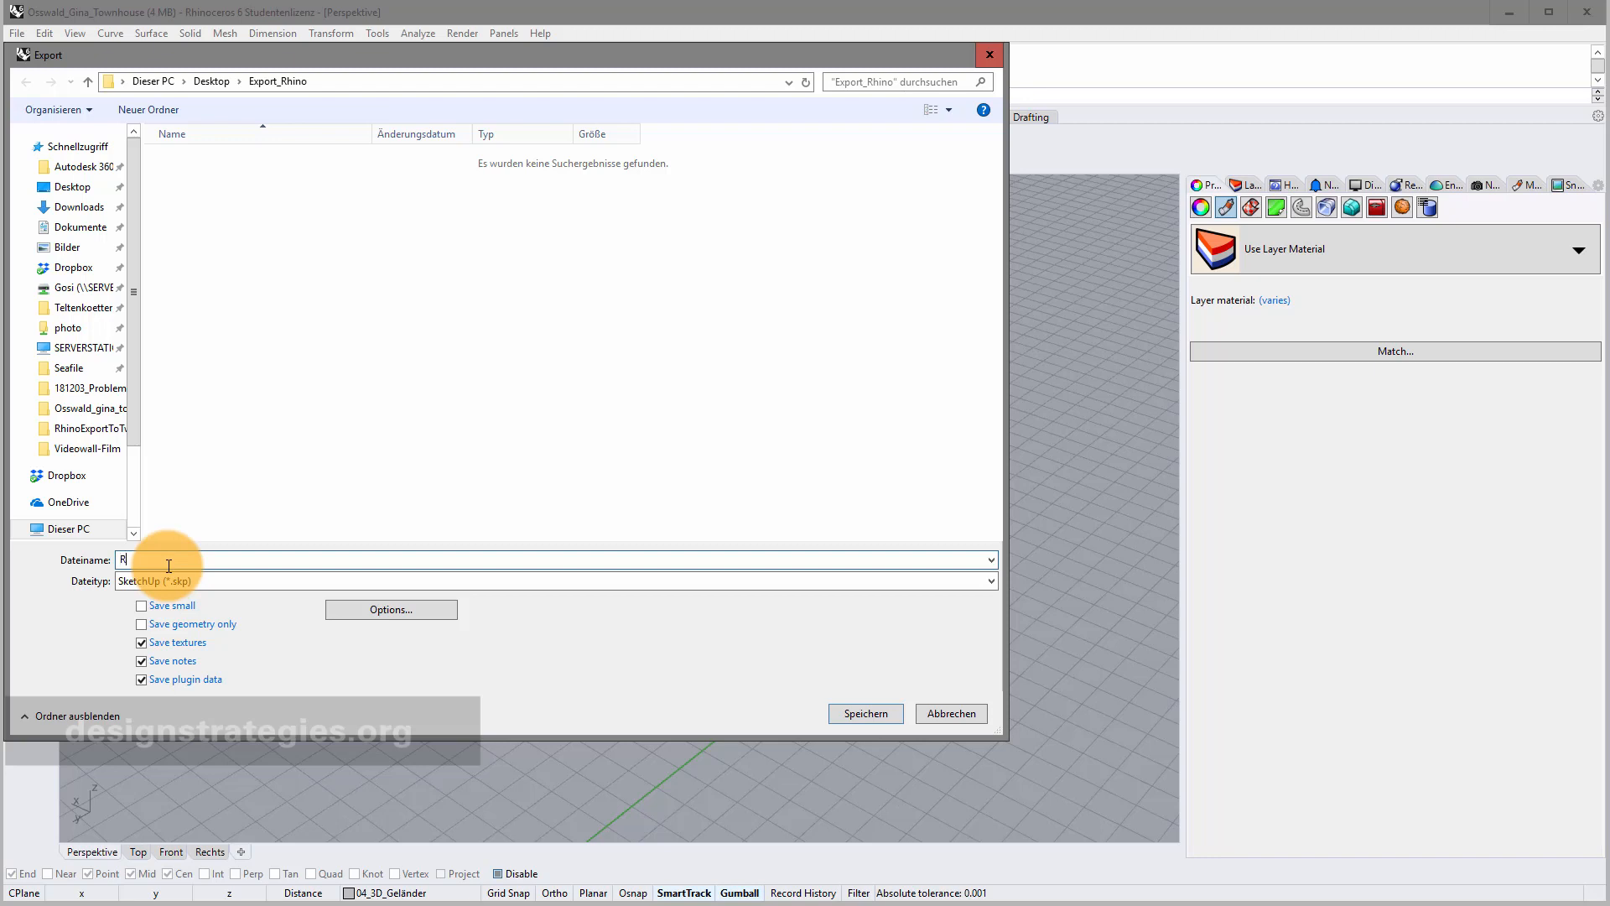
type("hinoToTwinmotion")
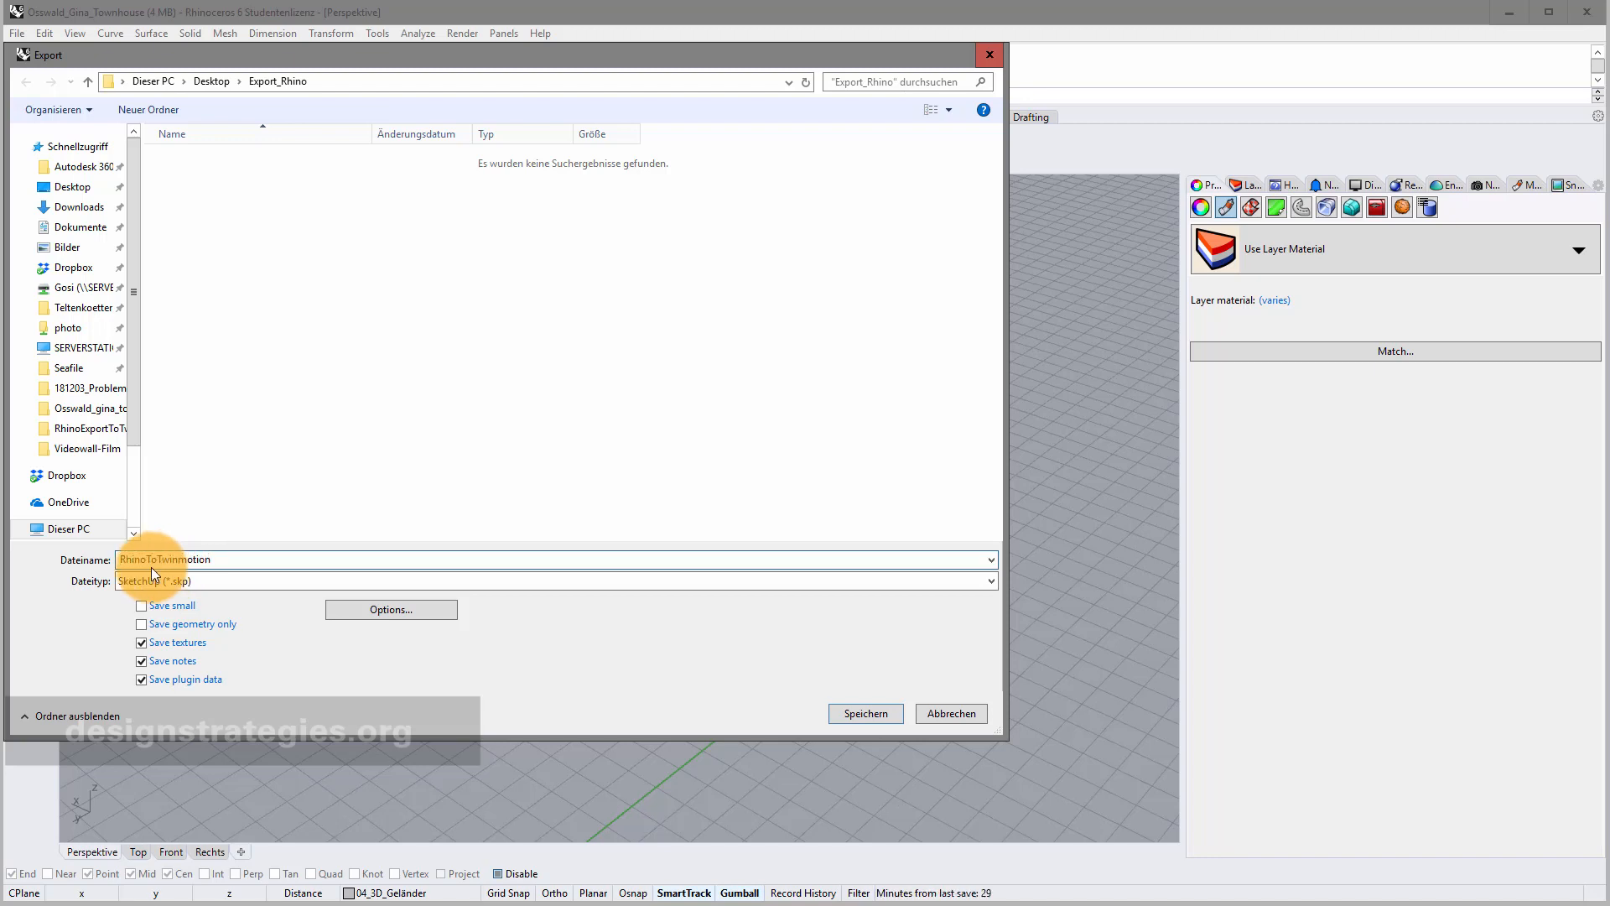
left_click_drag(234, 559, 90, 563)
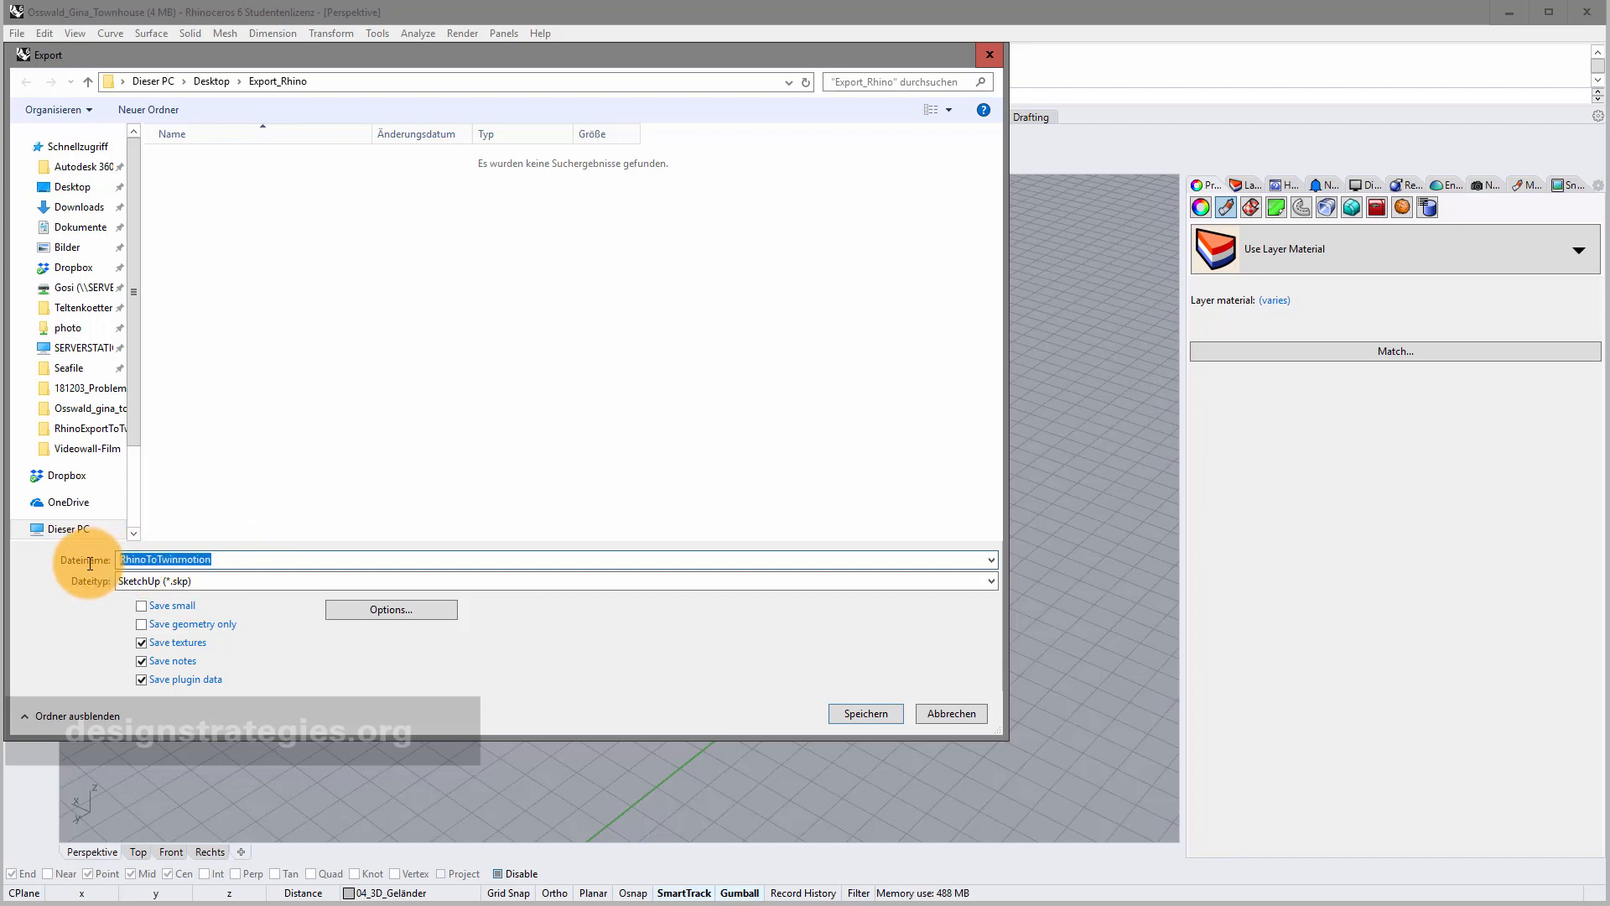
left_click(881, 713)
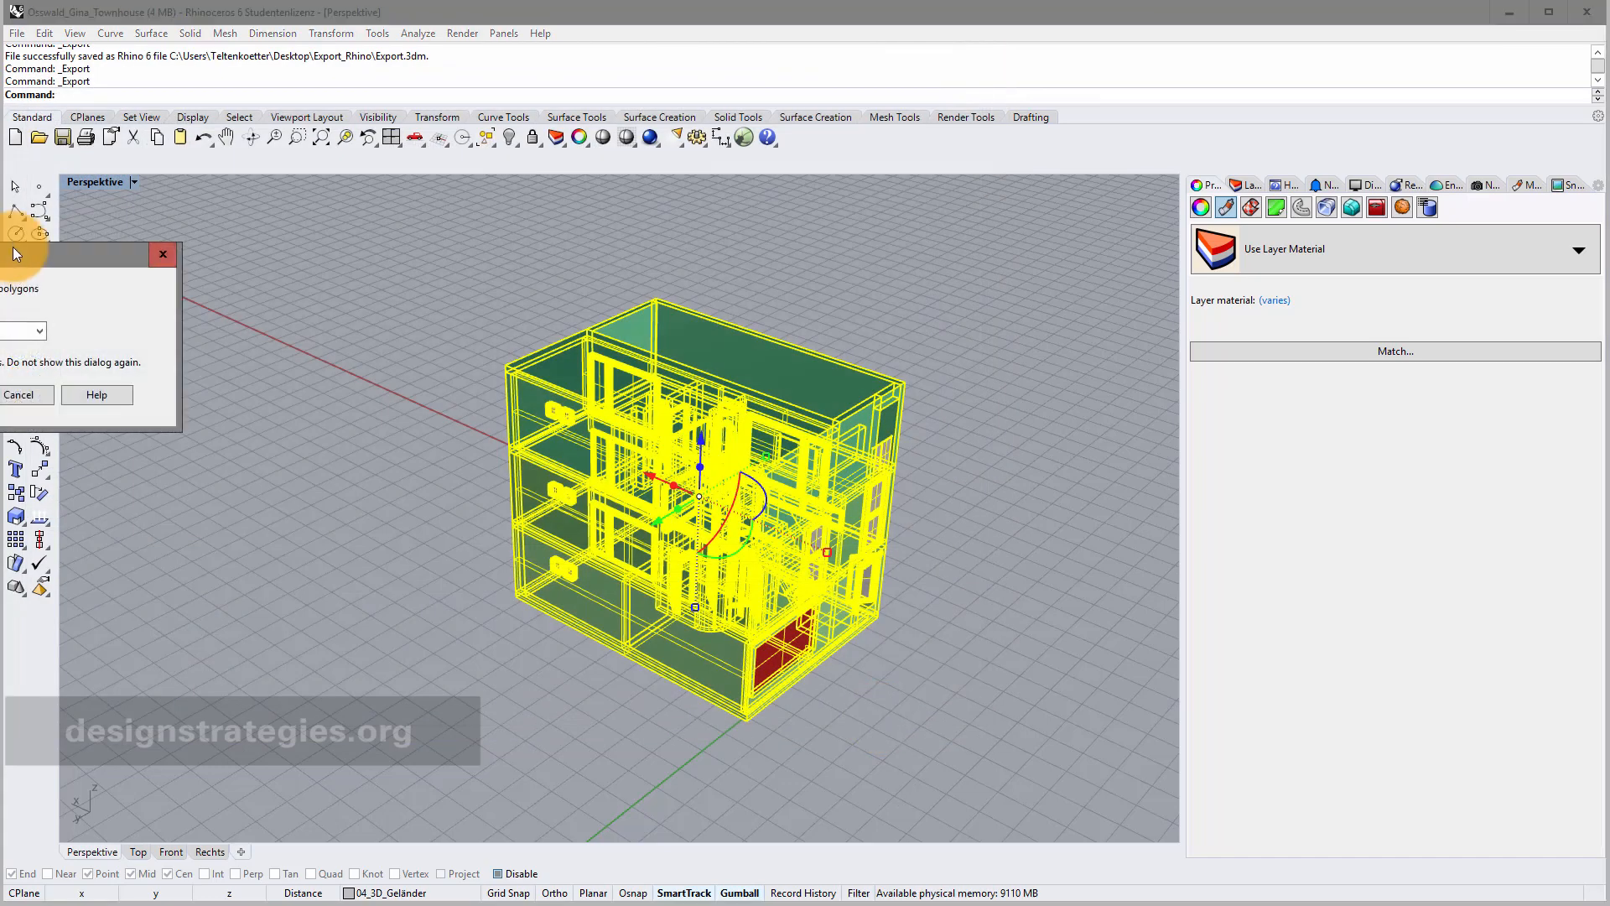
left_click_drag(15, 253, 621, 309)
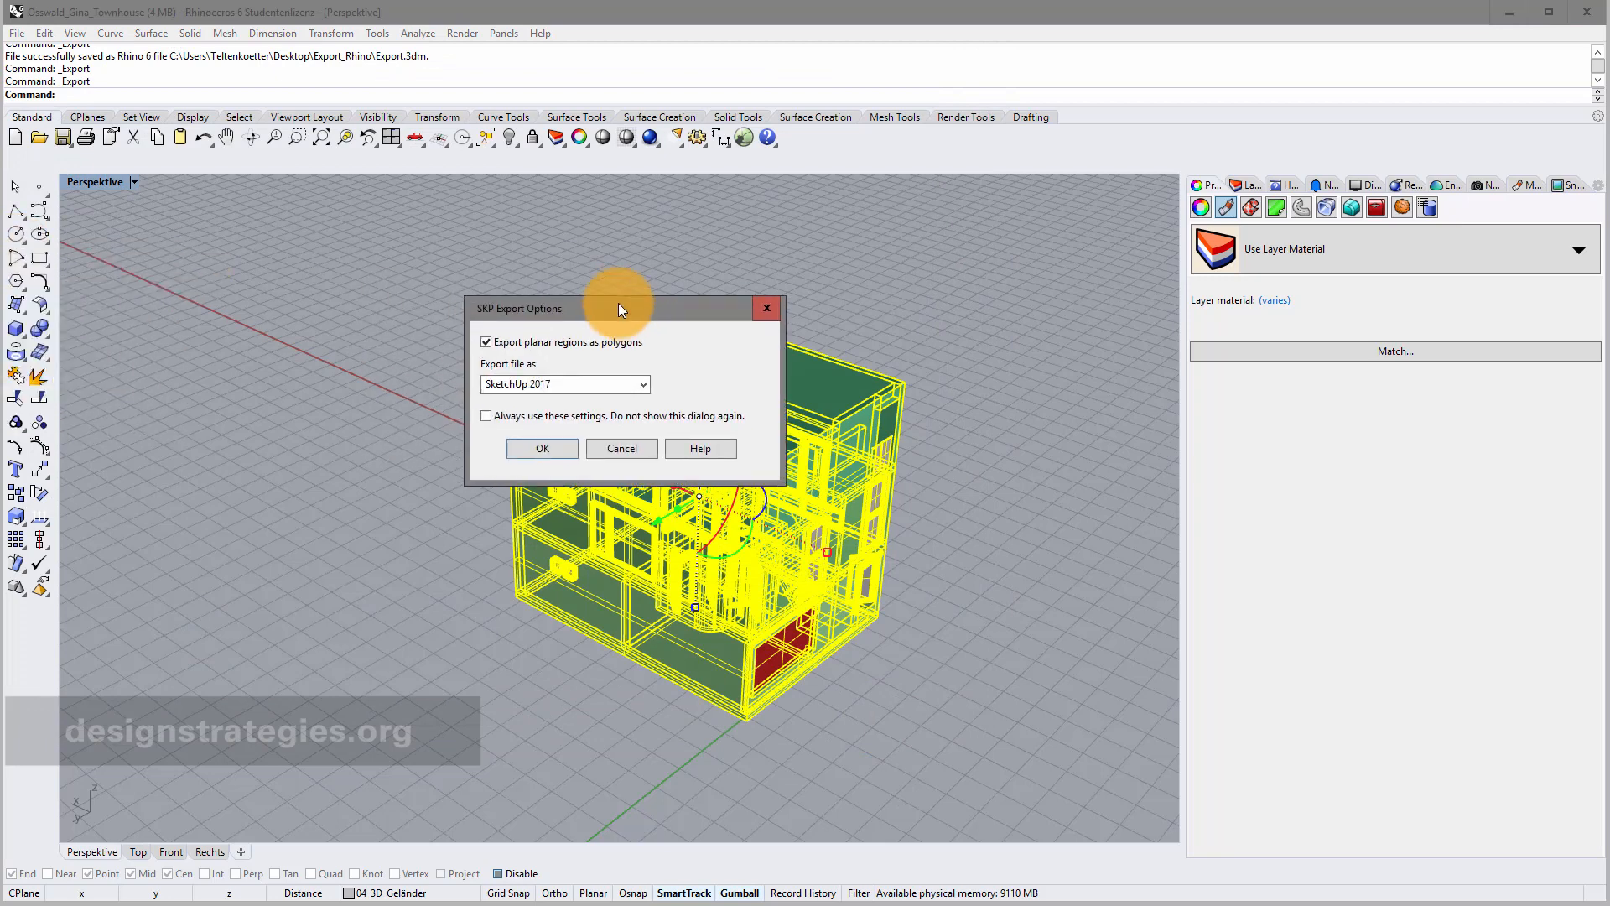
left_click(556, 449)
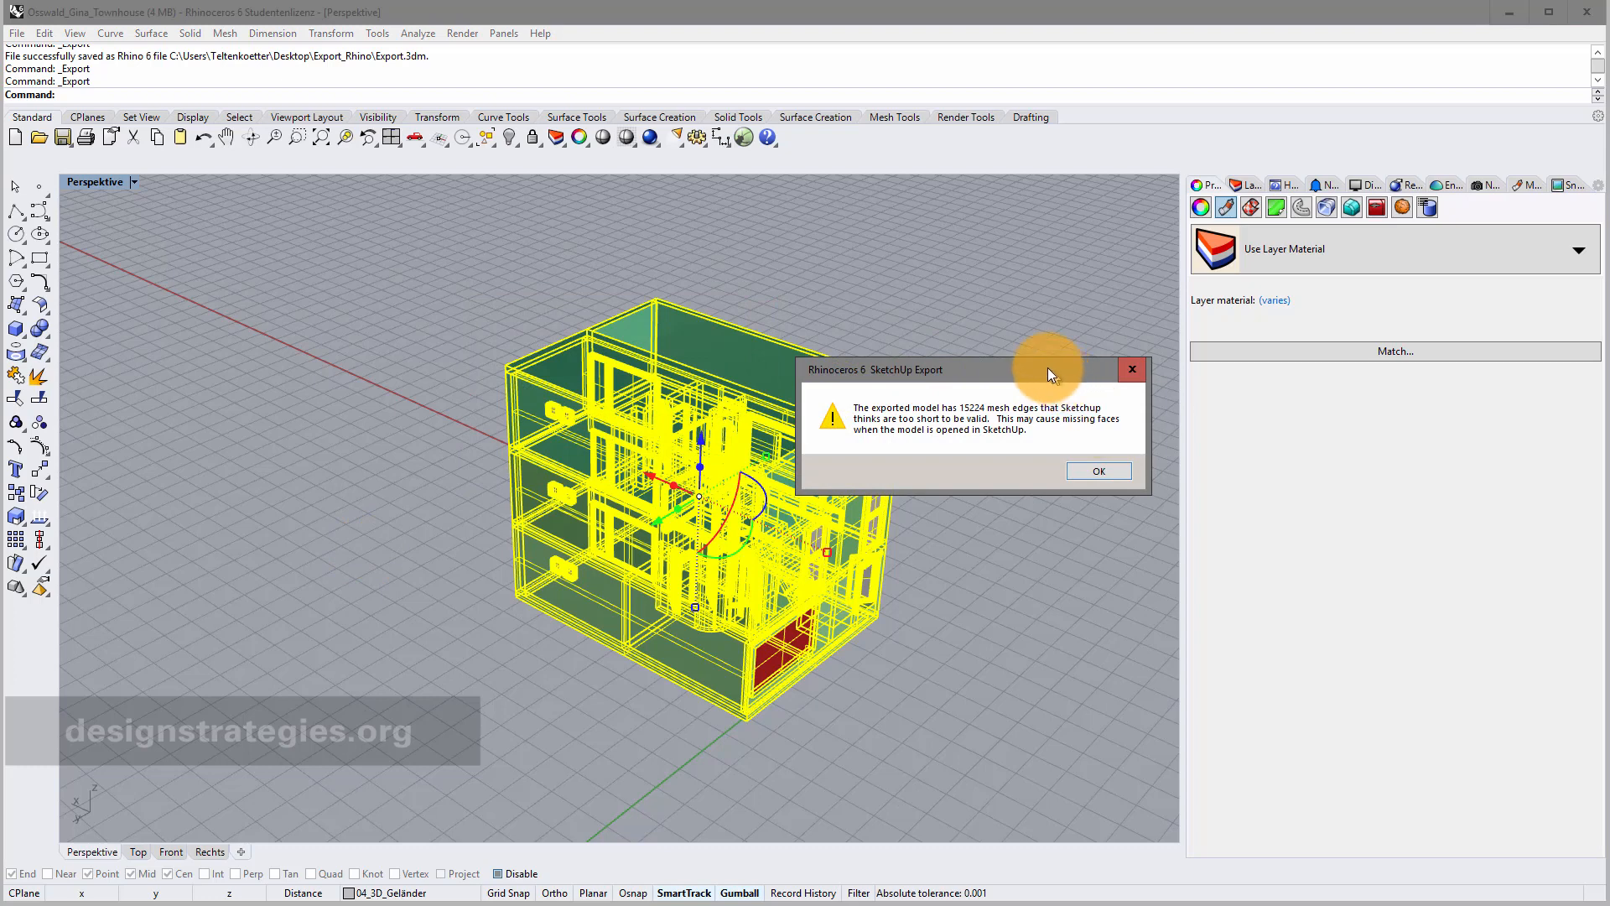
left_click_drag(1048, 369, 964, 357)
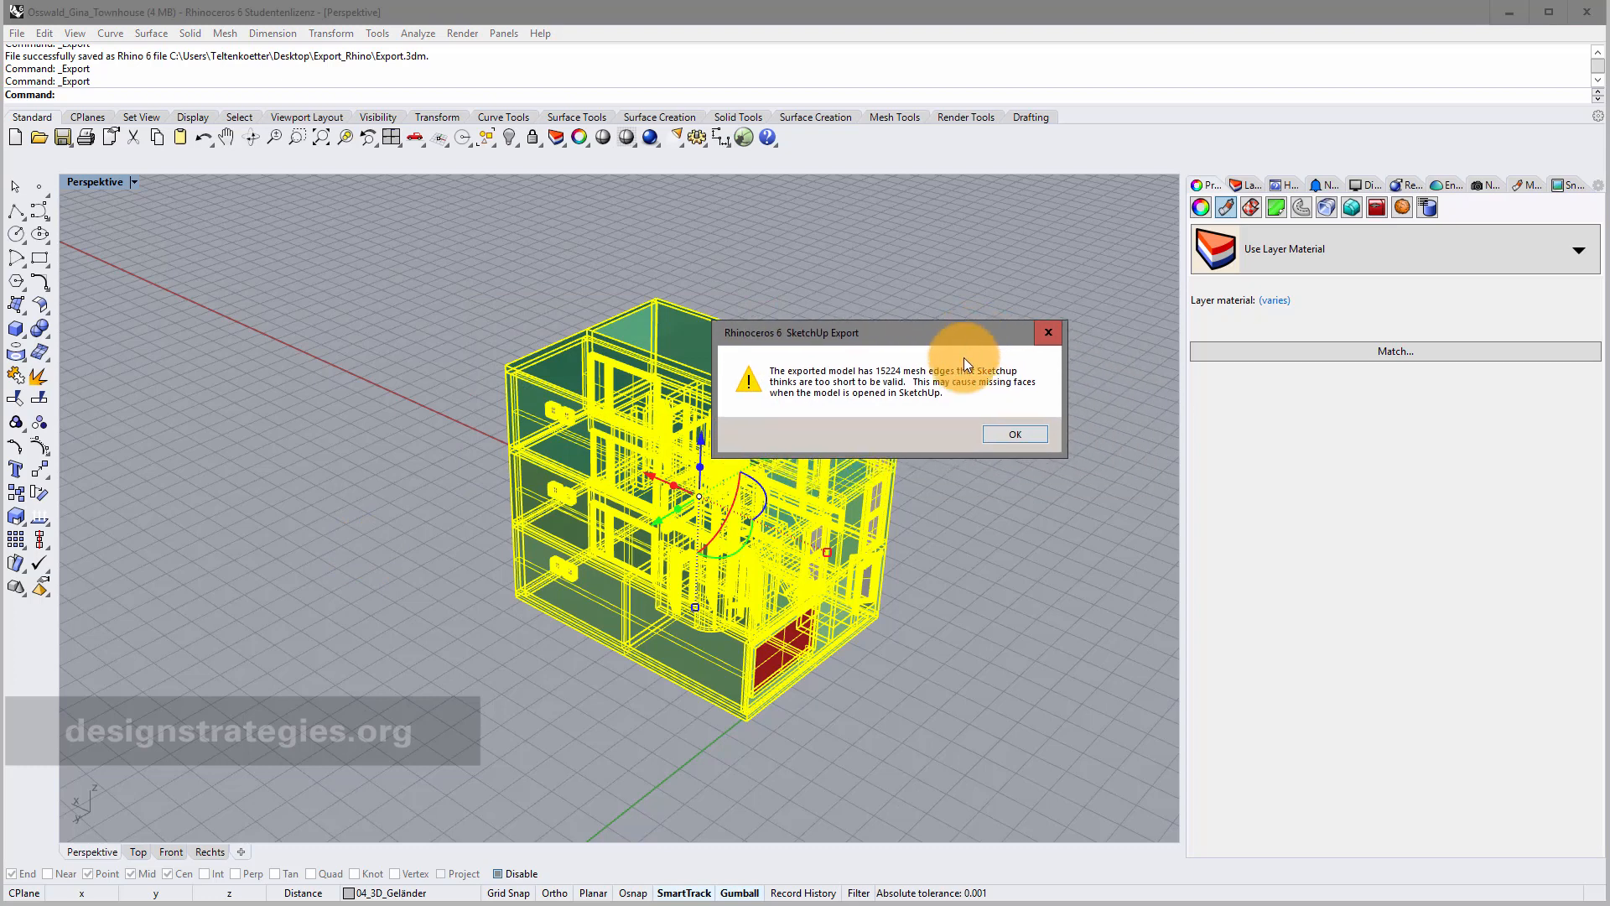
left_click(1014, 434)
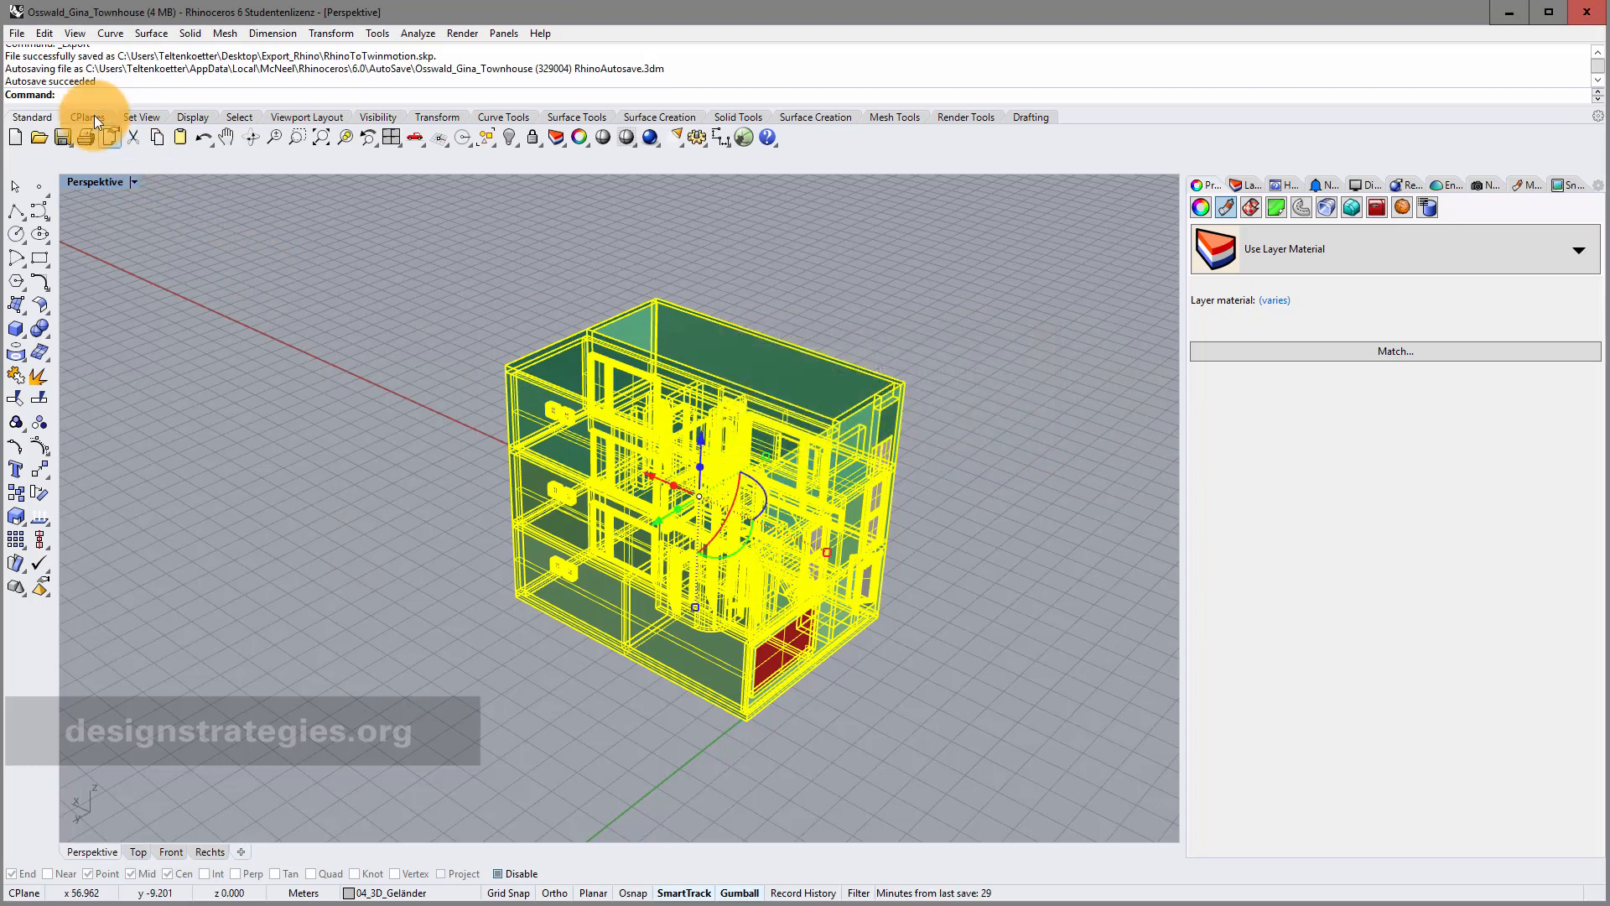
Export the selection as a MotionBuilder FBX named RhinoToTwinmotion, accepting the FBX export options.
left_click(17, 35)
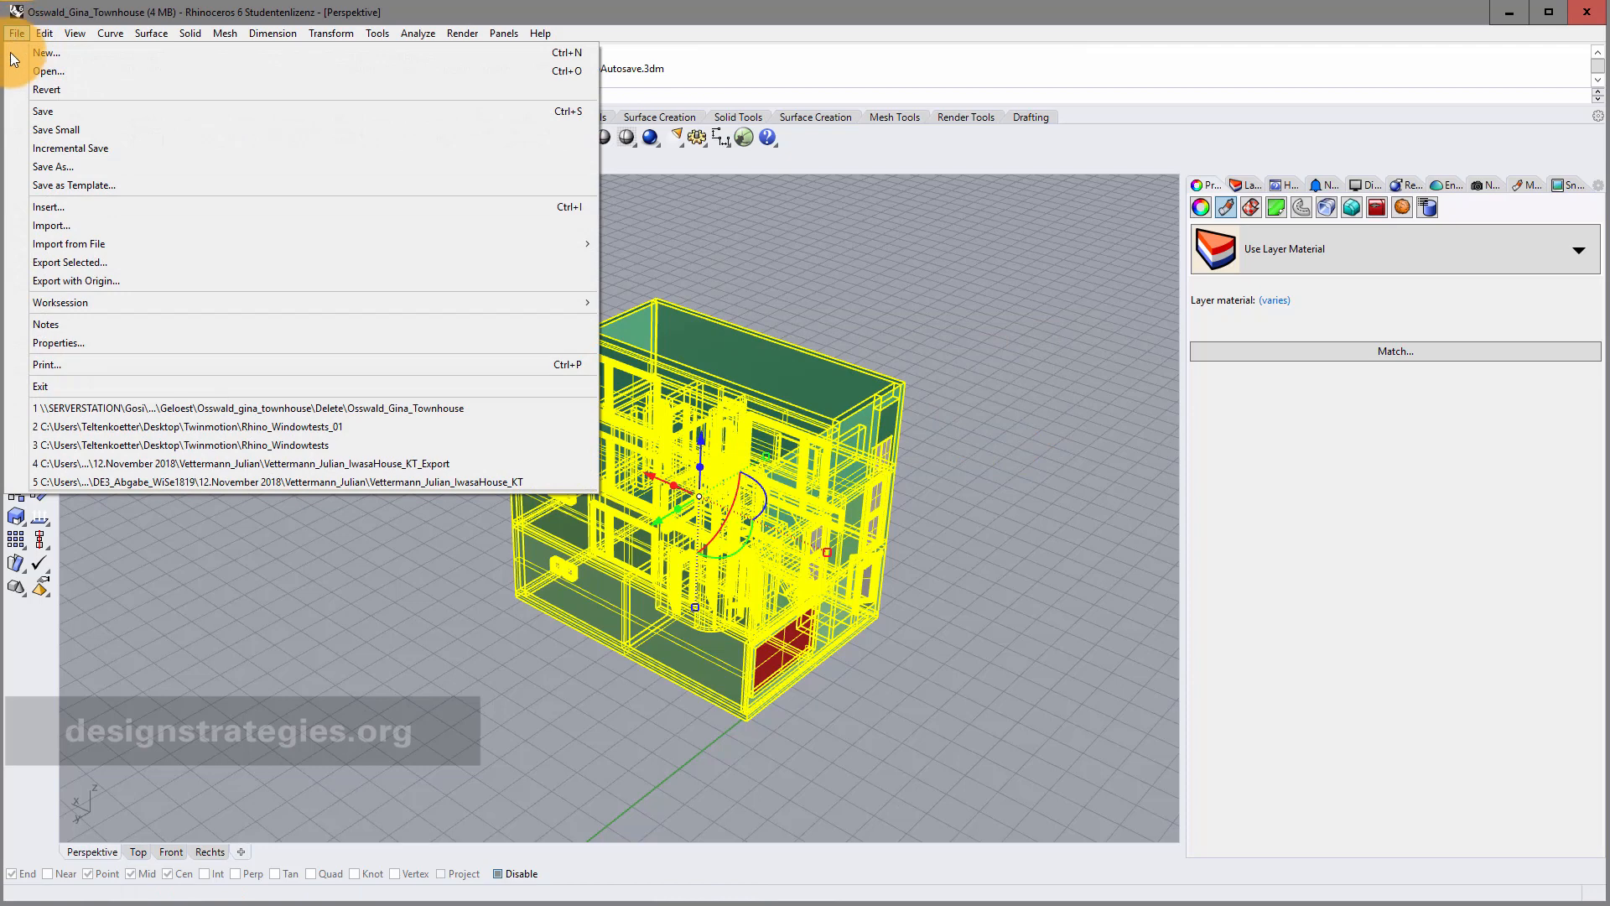
left_click(77, 264)
left_click(359, 579)
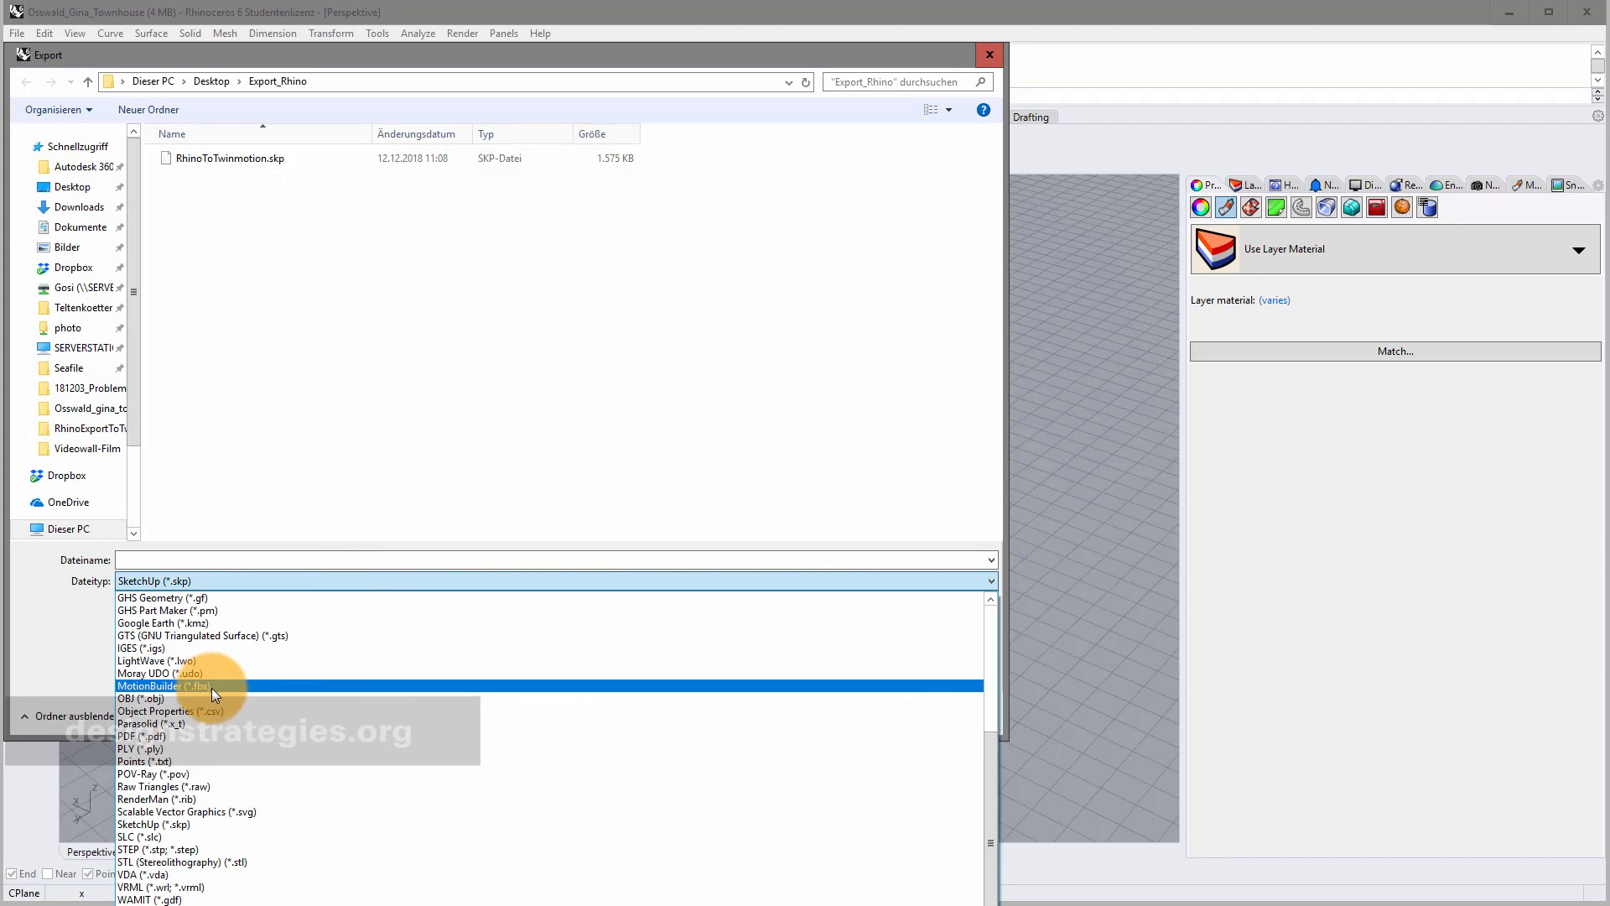
left_click(211, 686)
left_click(216, 558)
type("RhinoToTwinmotion")
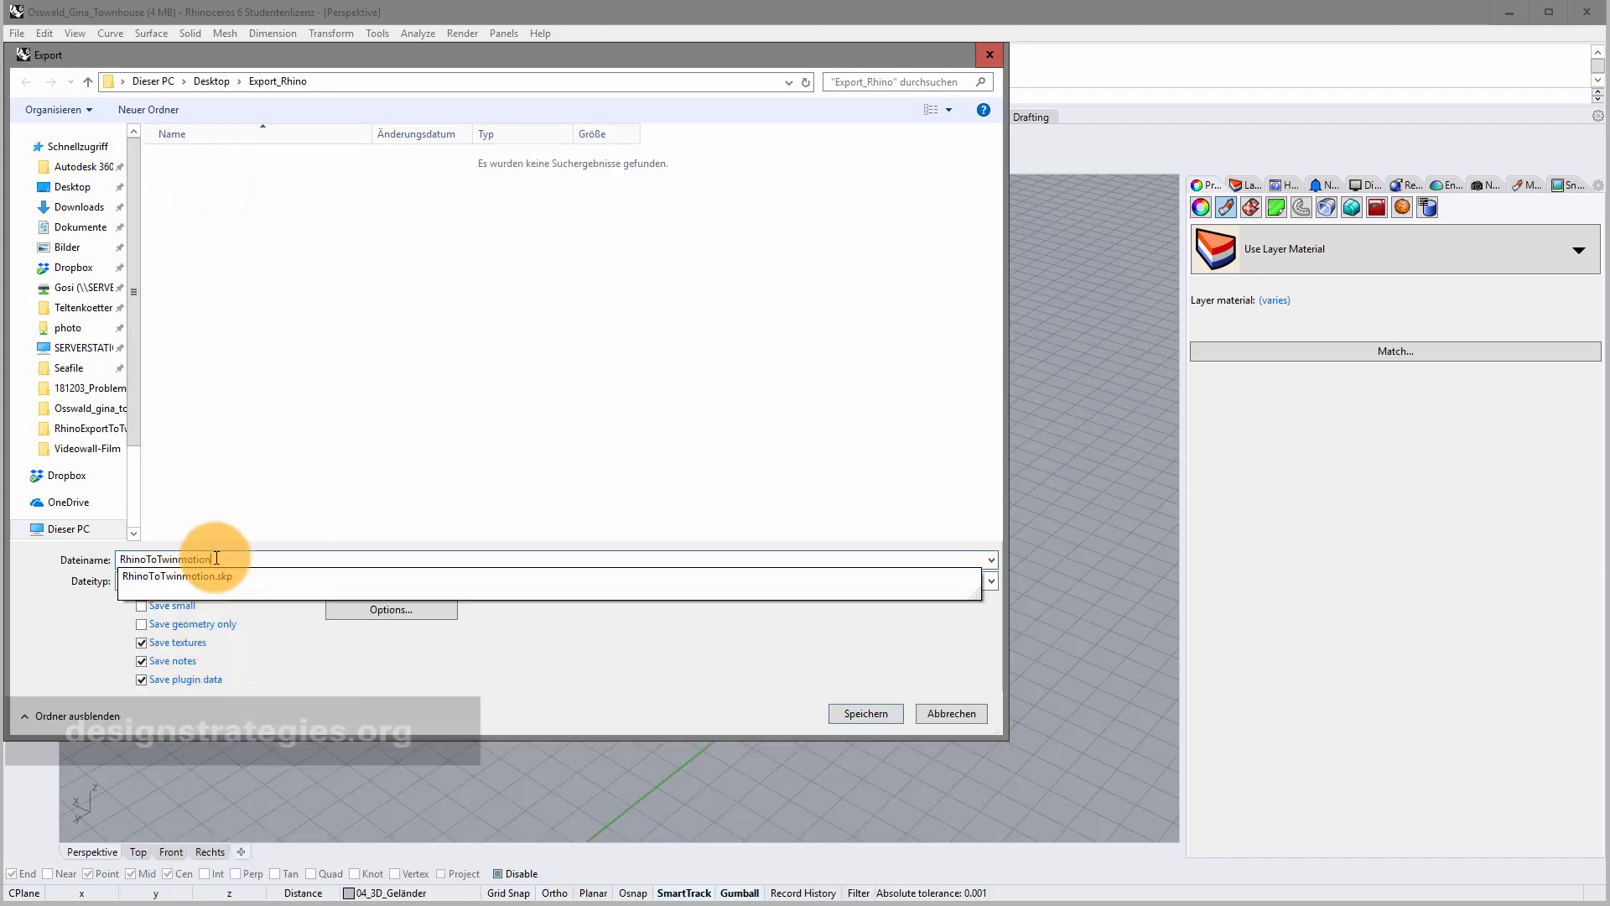
left_click(348, 486)
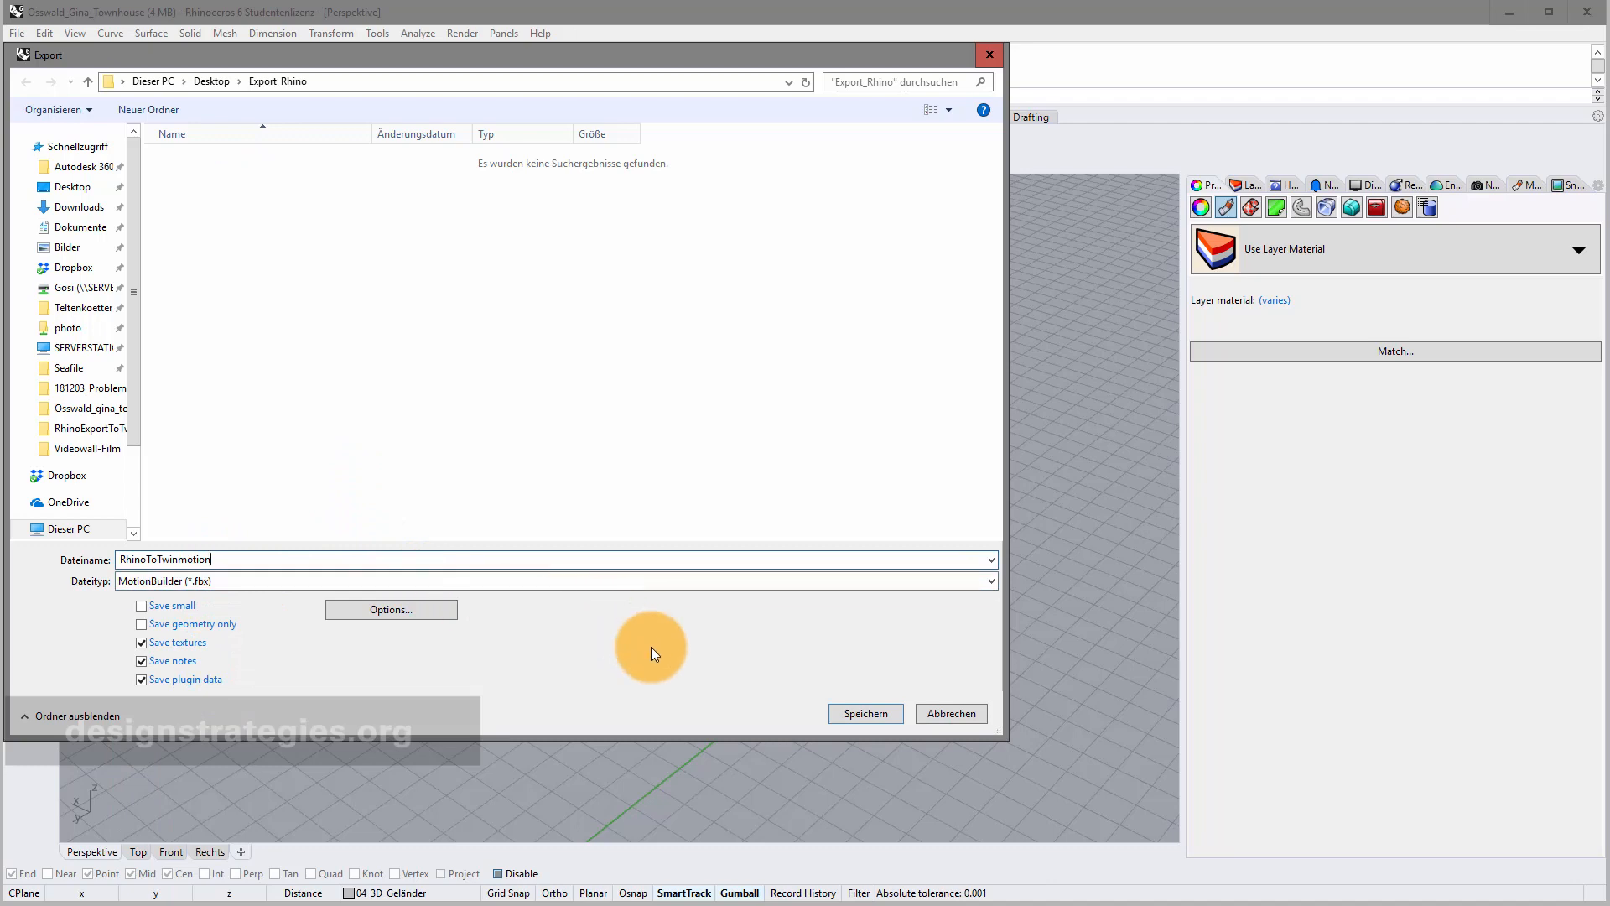
left_click(884, 713)
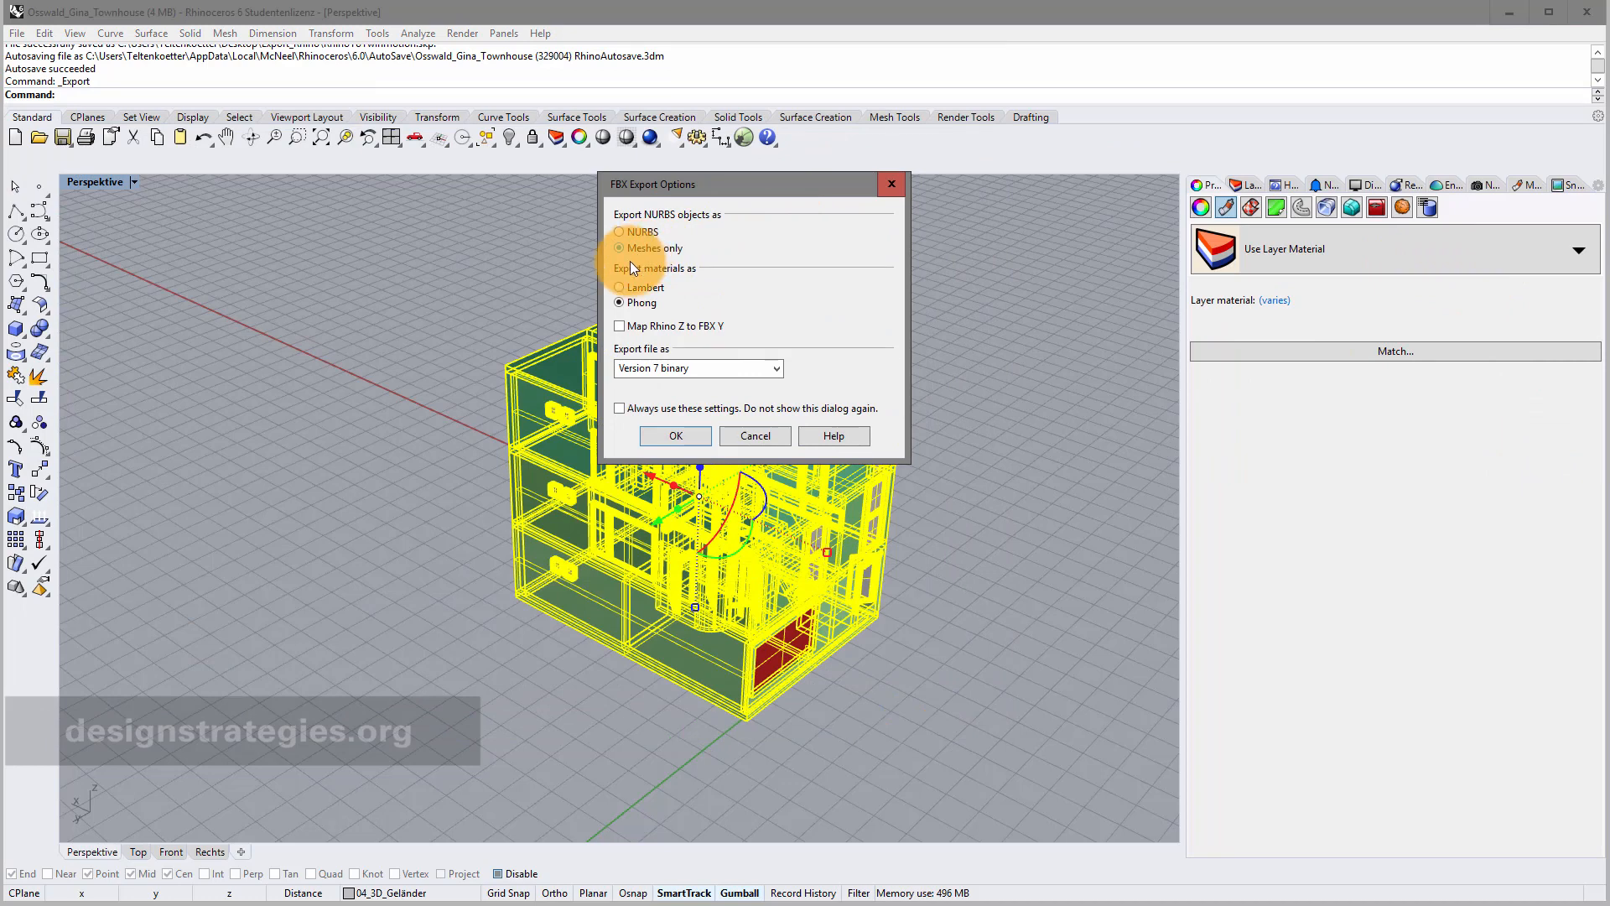
left_click(693, 436)
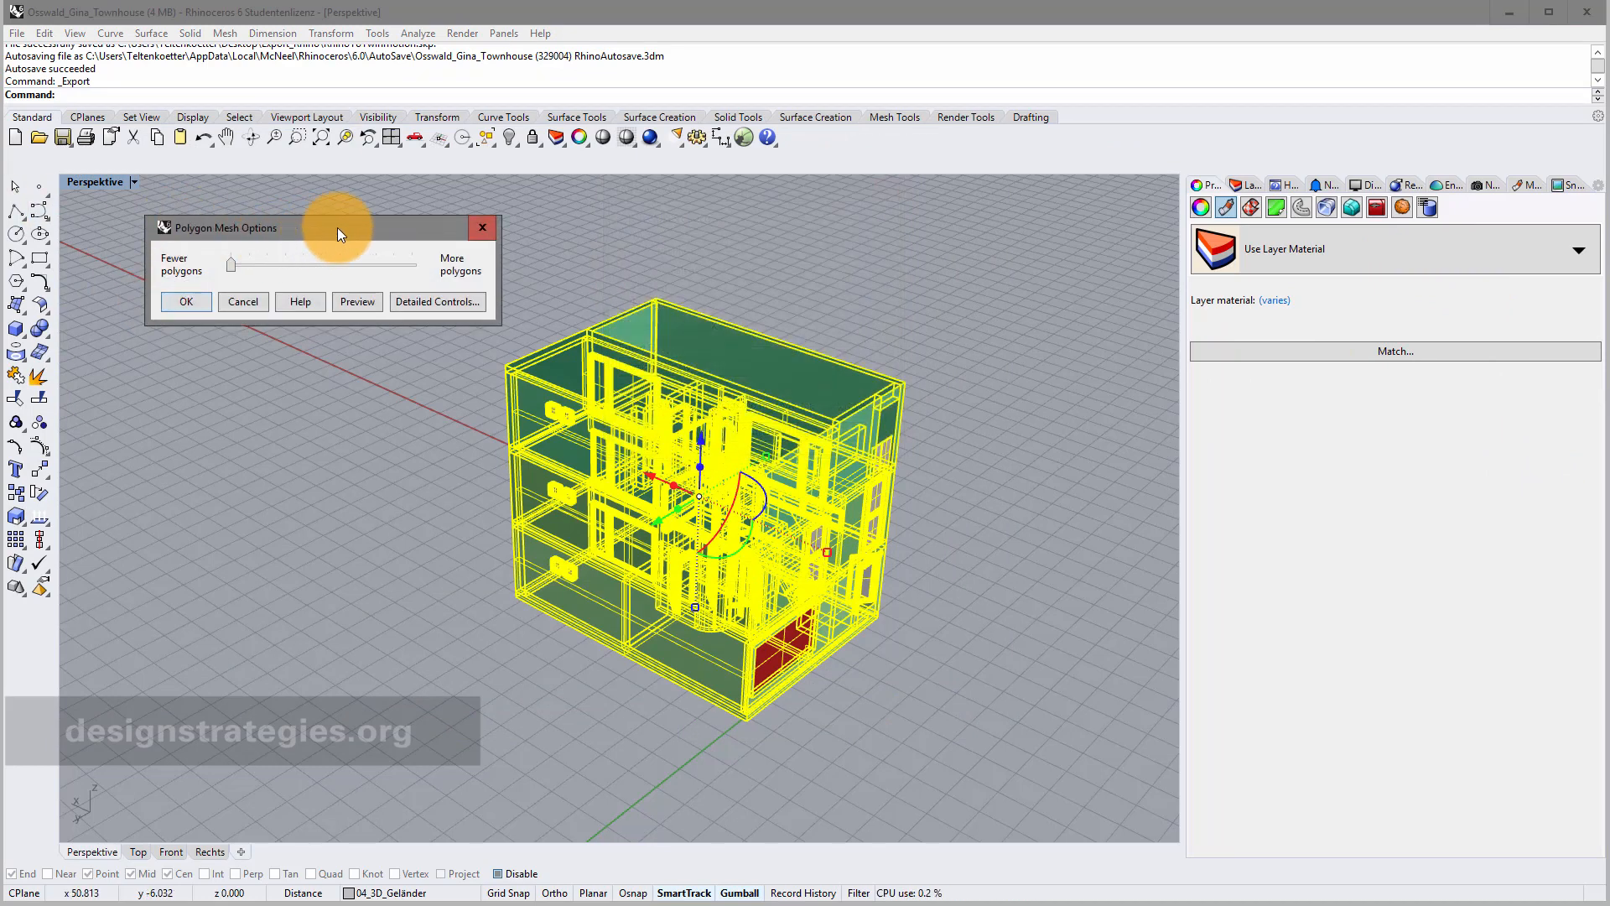
Preview coarser and denser polygon mesh settings, then settle near the middle and finish the FBX export.
left_click_drag(337, 228, 297, 257)
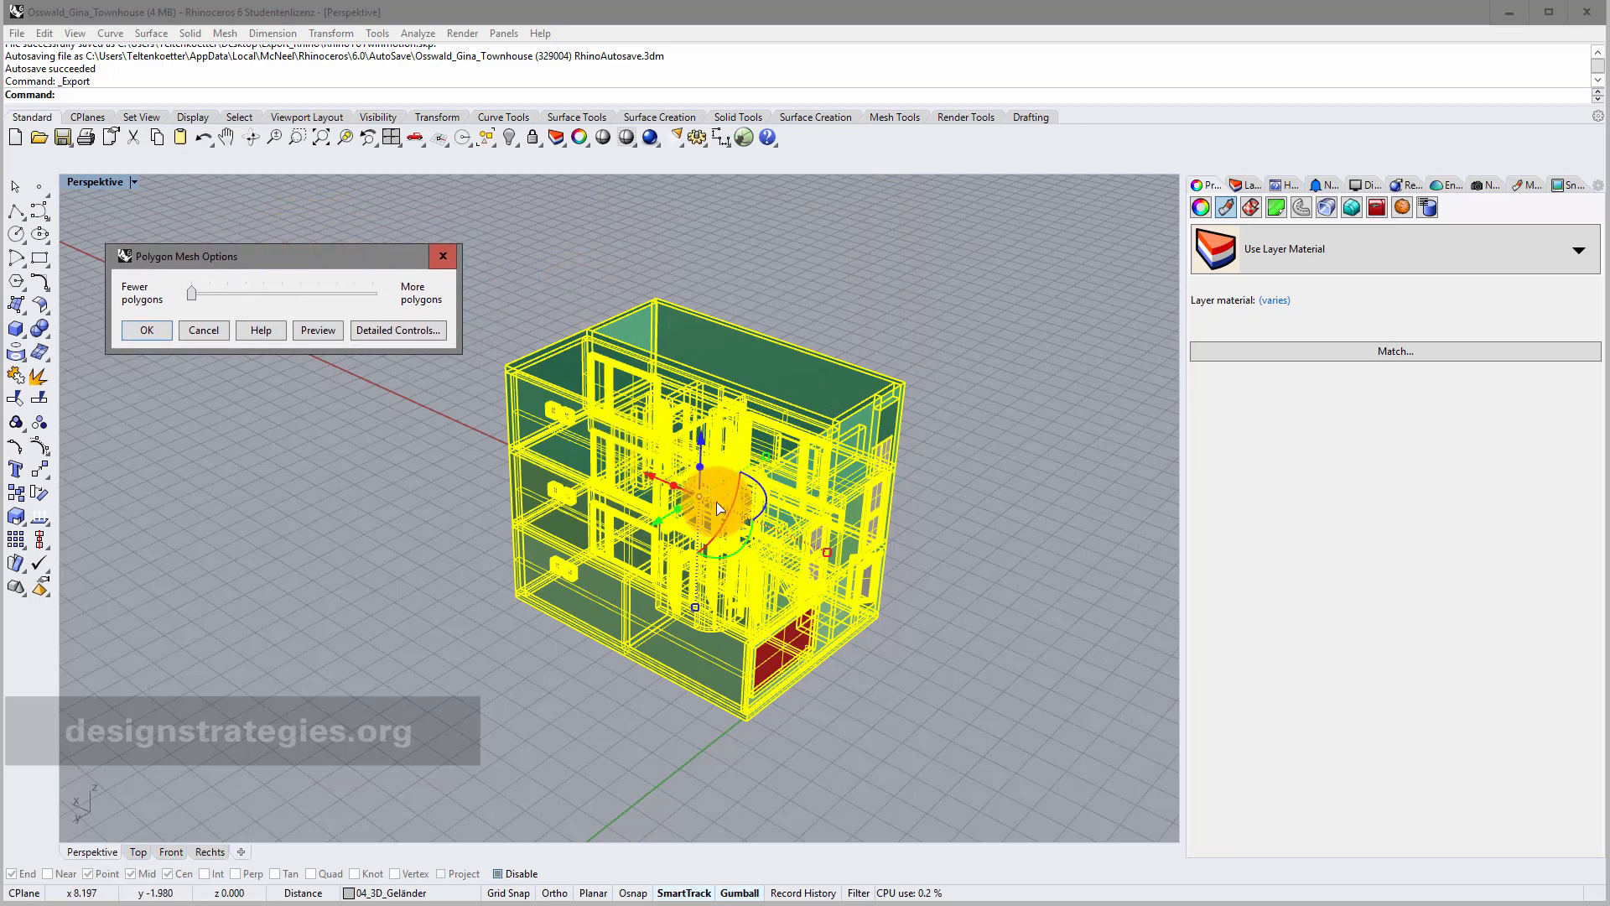
scroll(719, 507, "up", 5)
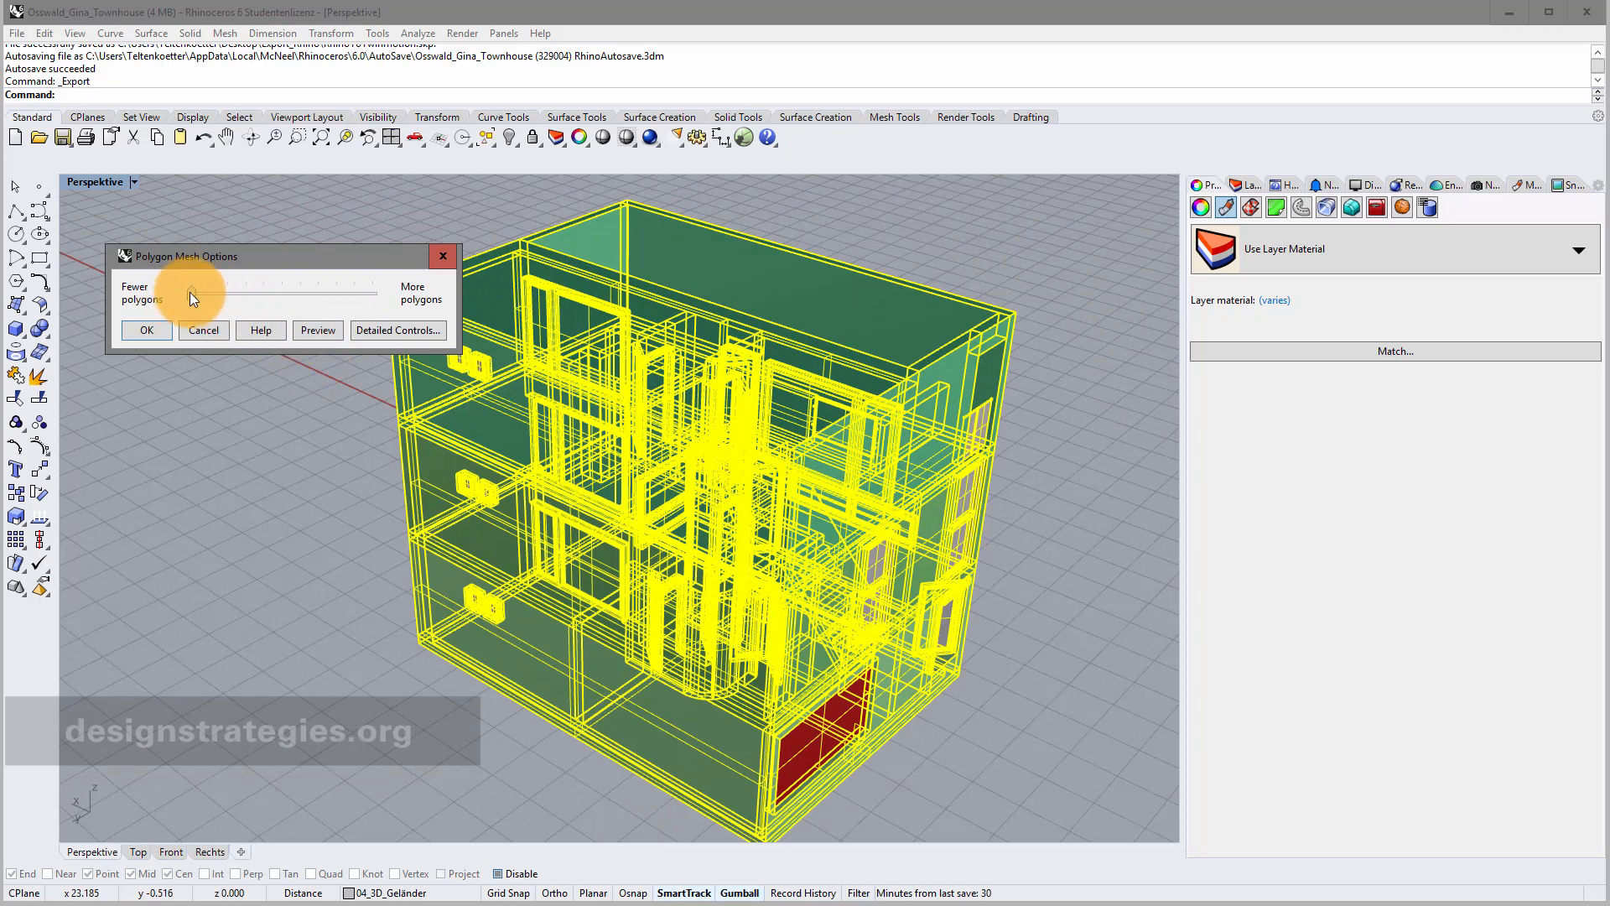
left_click_drag(191, 292, 196, 292)
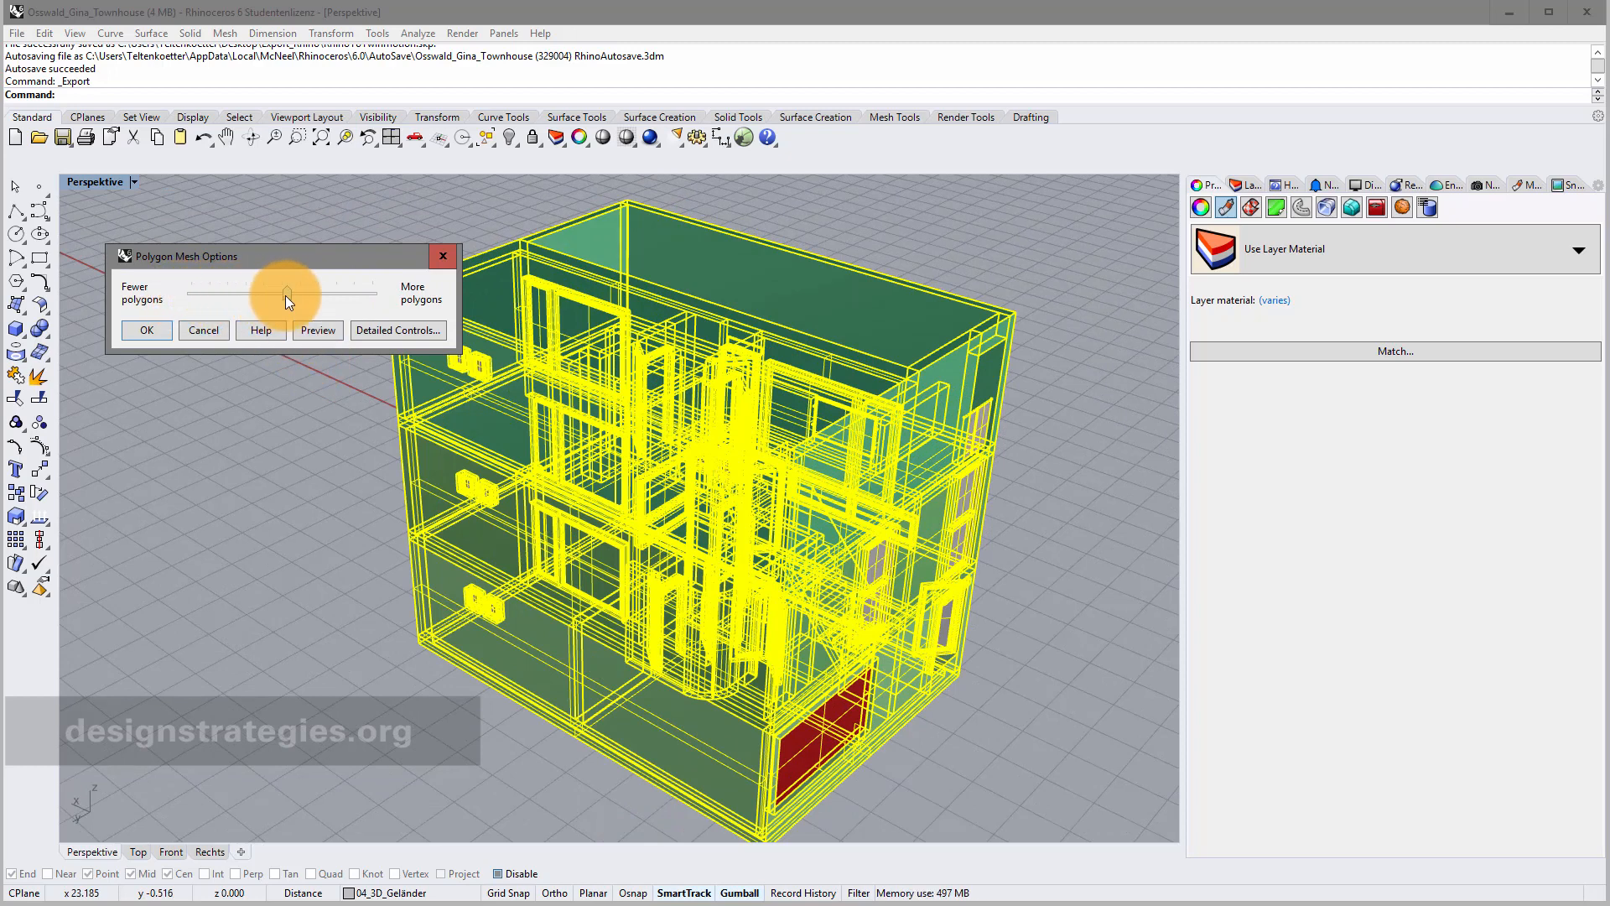
left_click(325, 330)
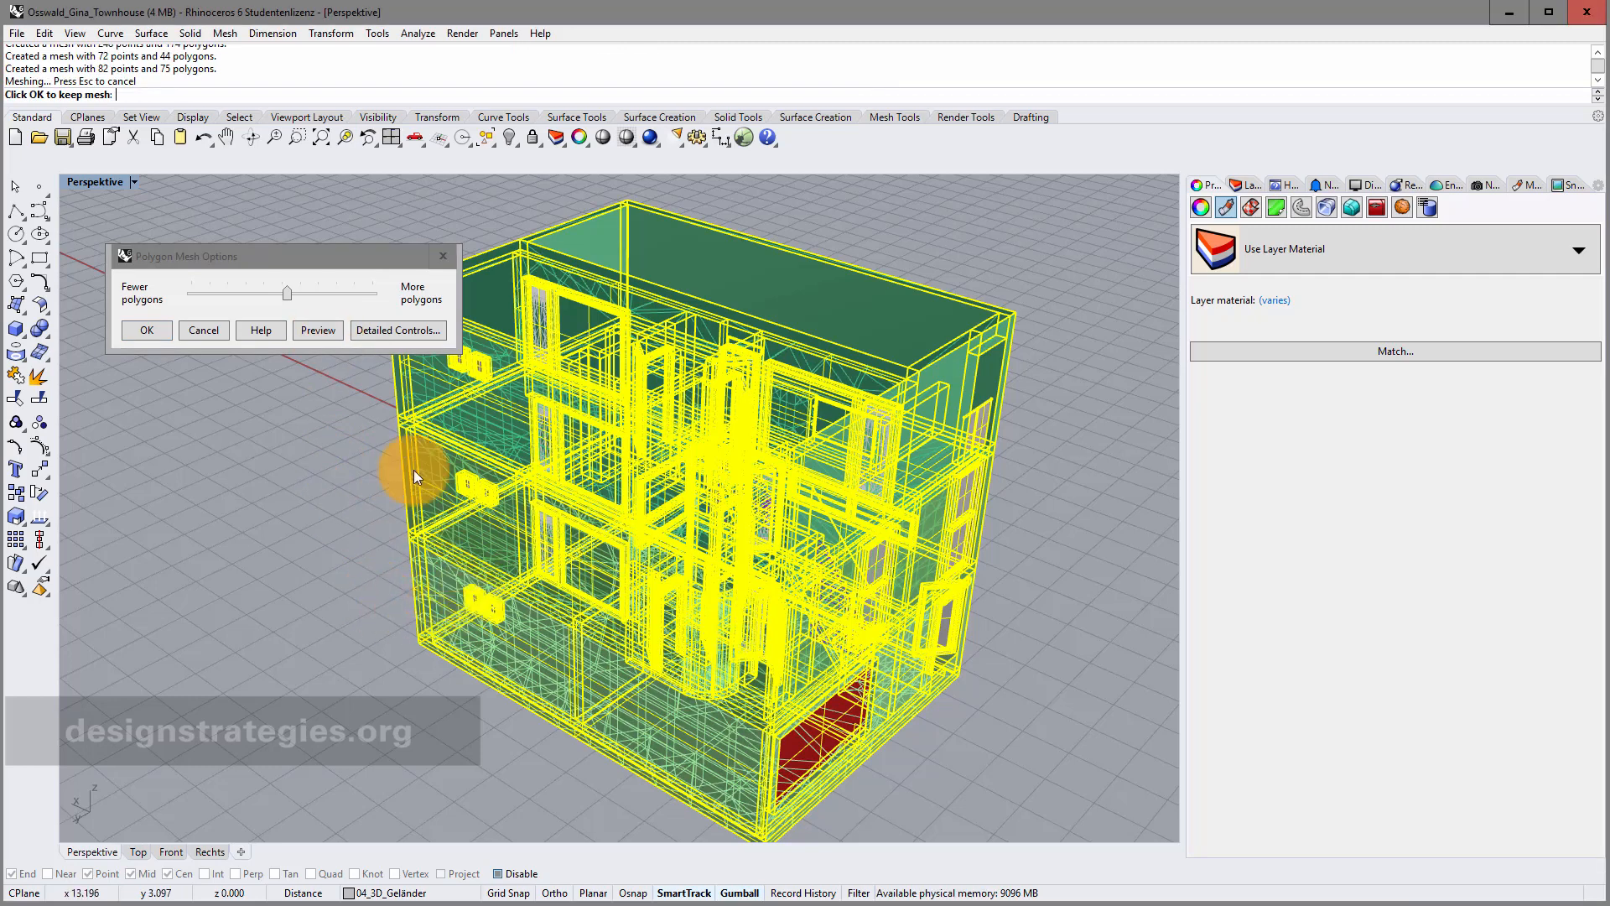
left_click_drag(285, 295, 232, 300)
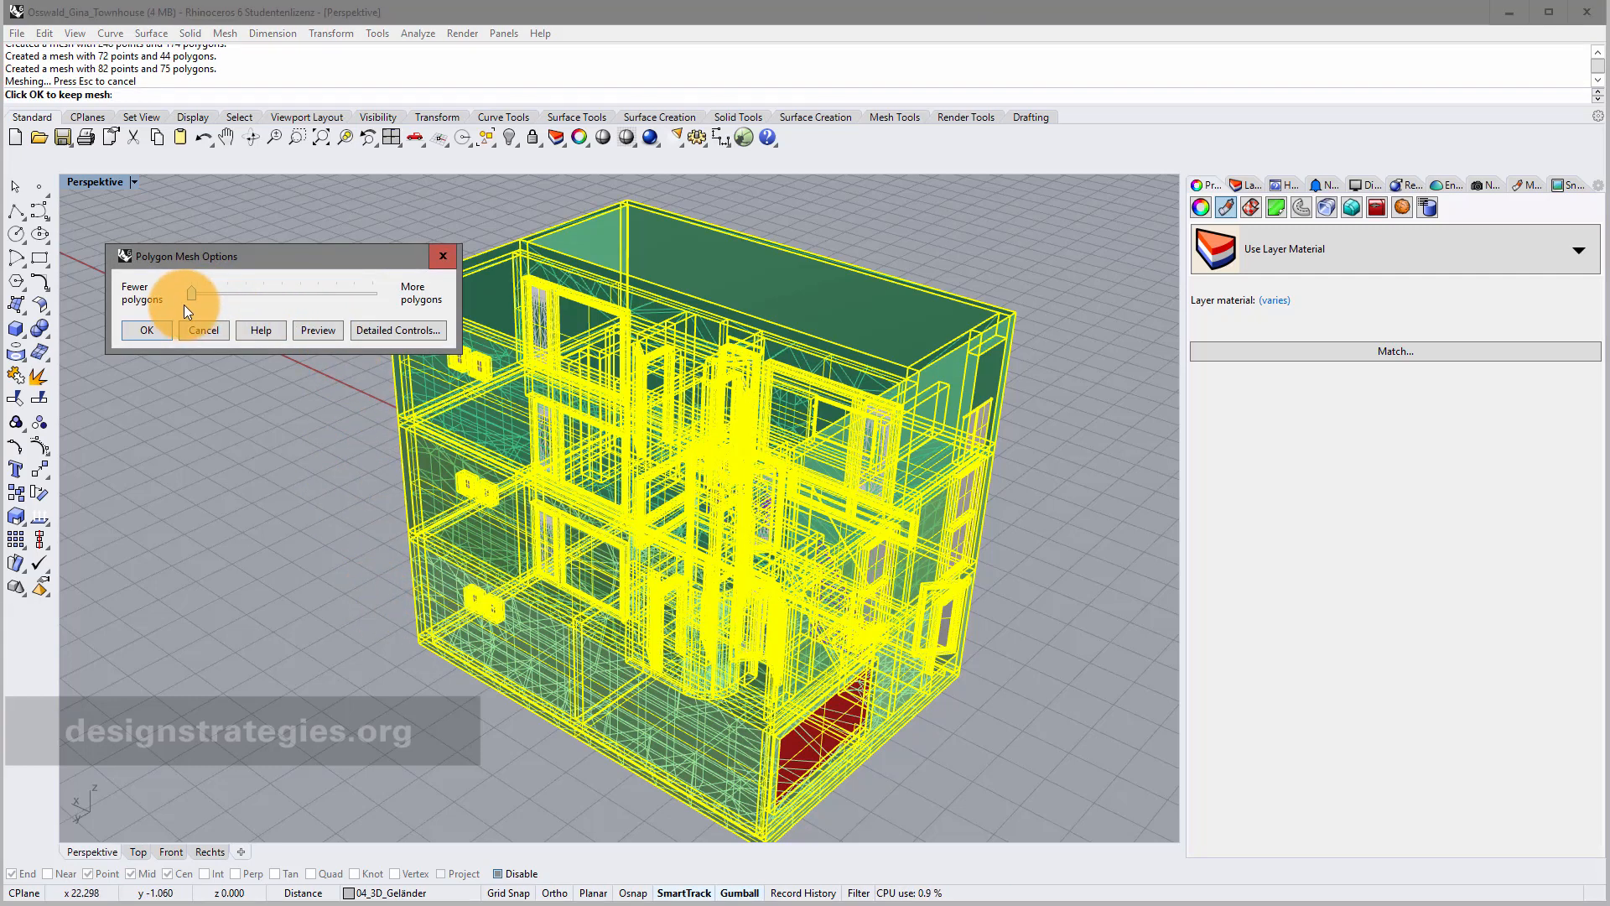
left_click(319, 322)
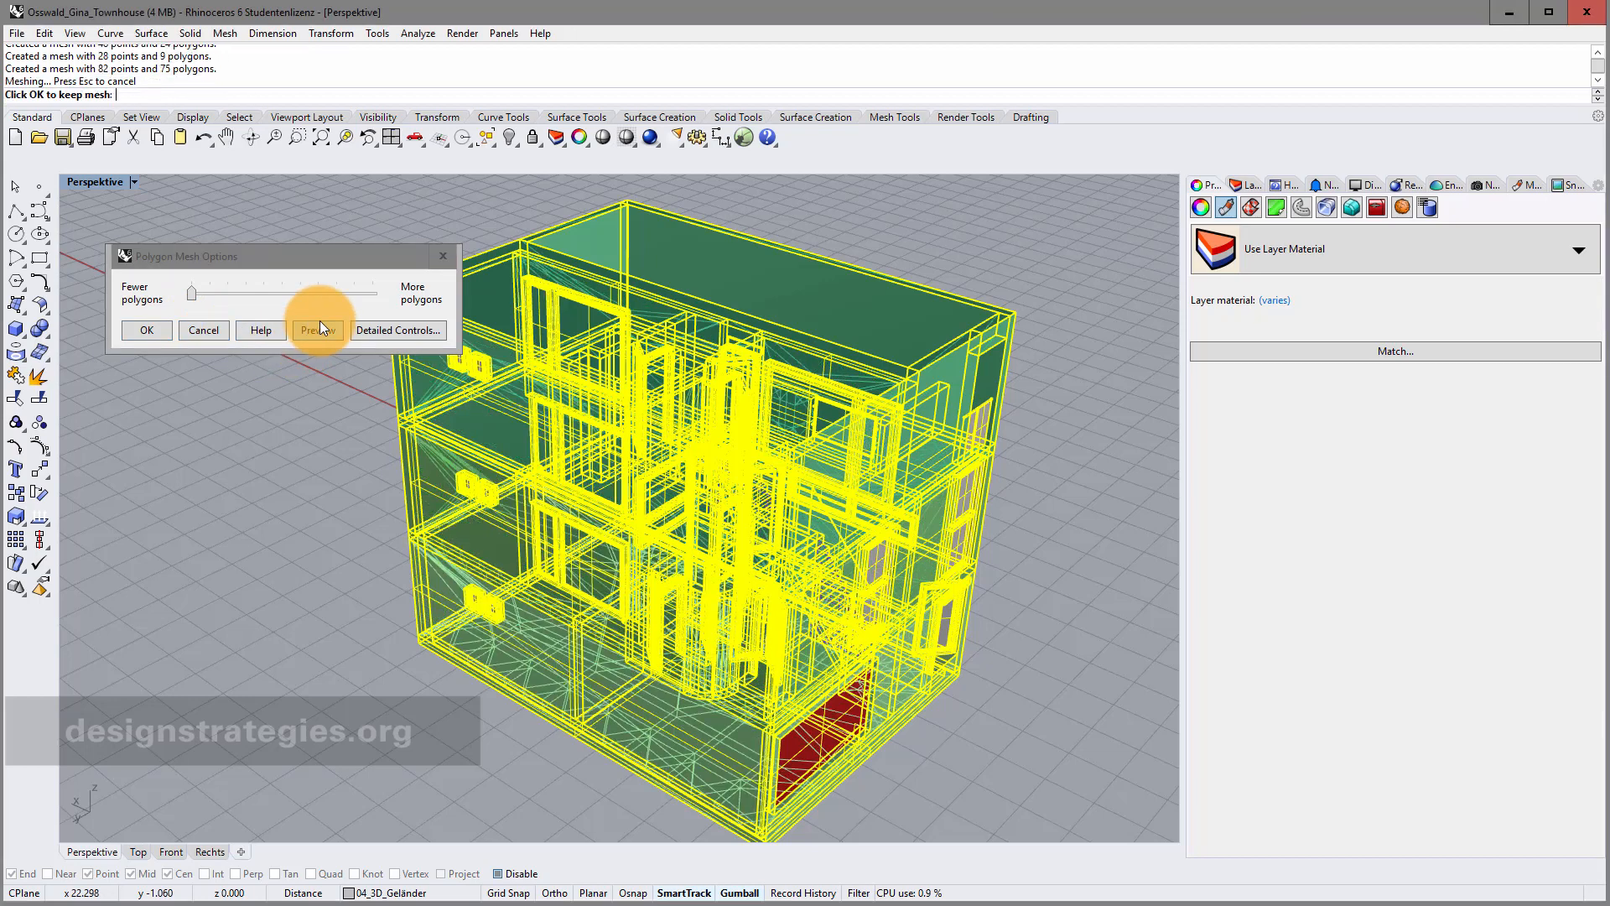
left_click_drag(191, 294, 343, 300)
left_click(329, 335)
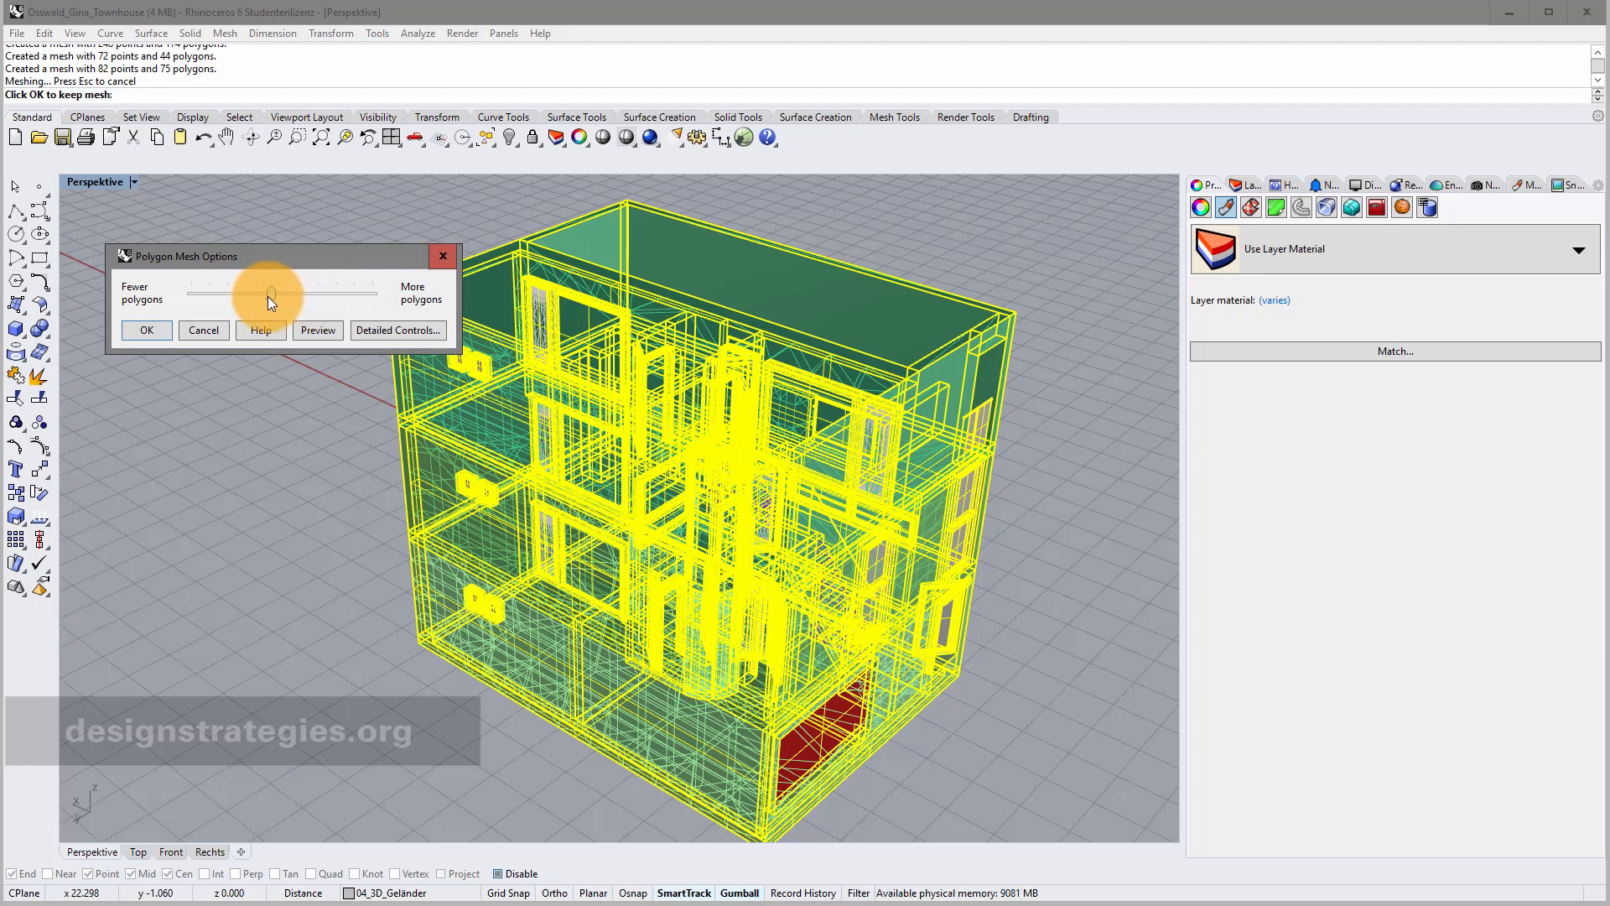
left_click_drag(268, 295, 259, 295)
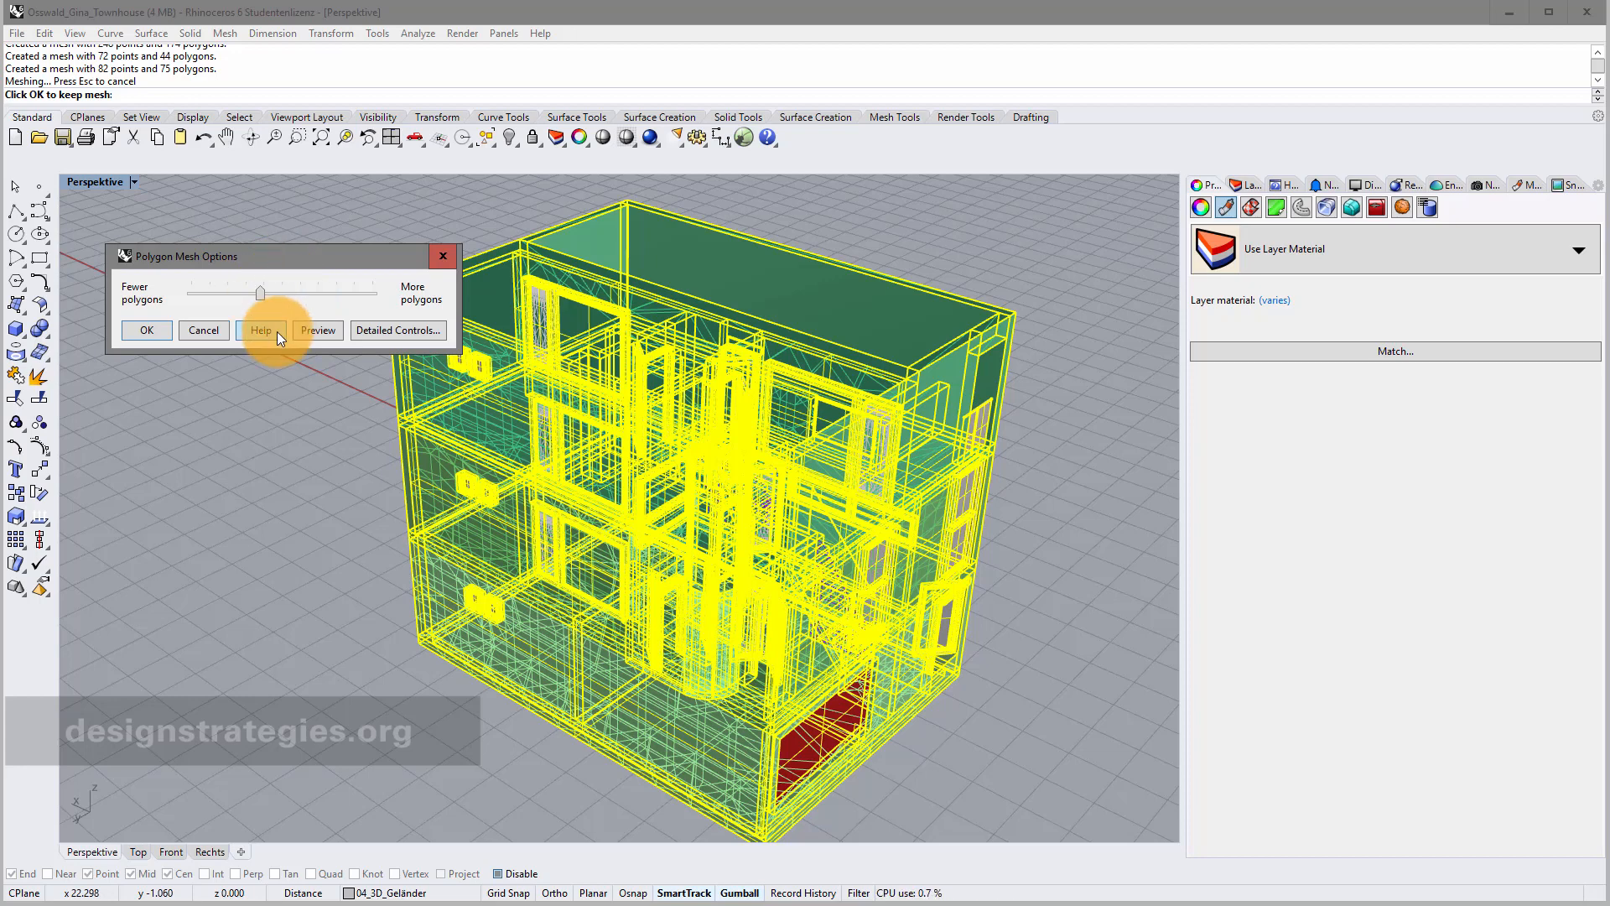
left_click_drag(265, 294, 278, 297)
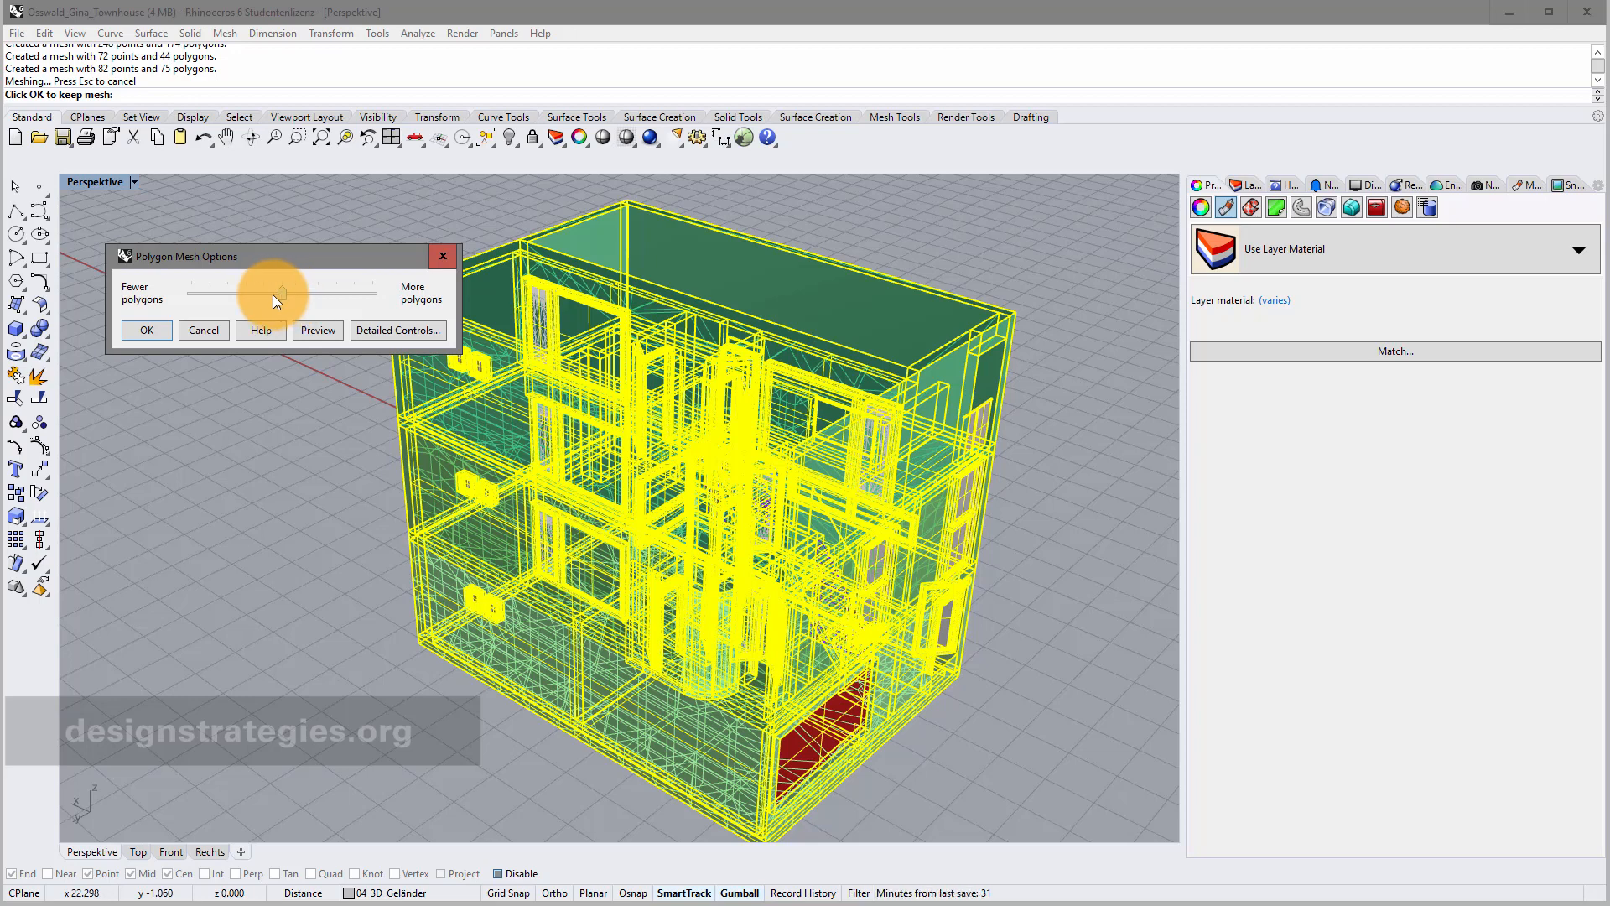
left_click_drag(189, 299, 199, 294)
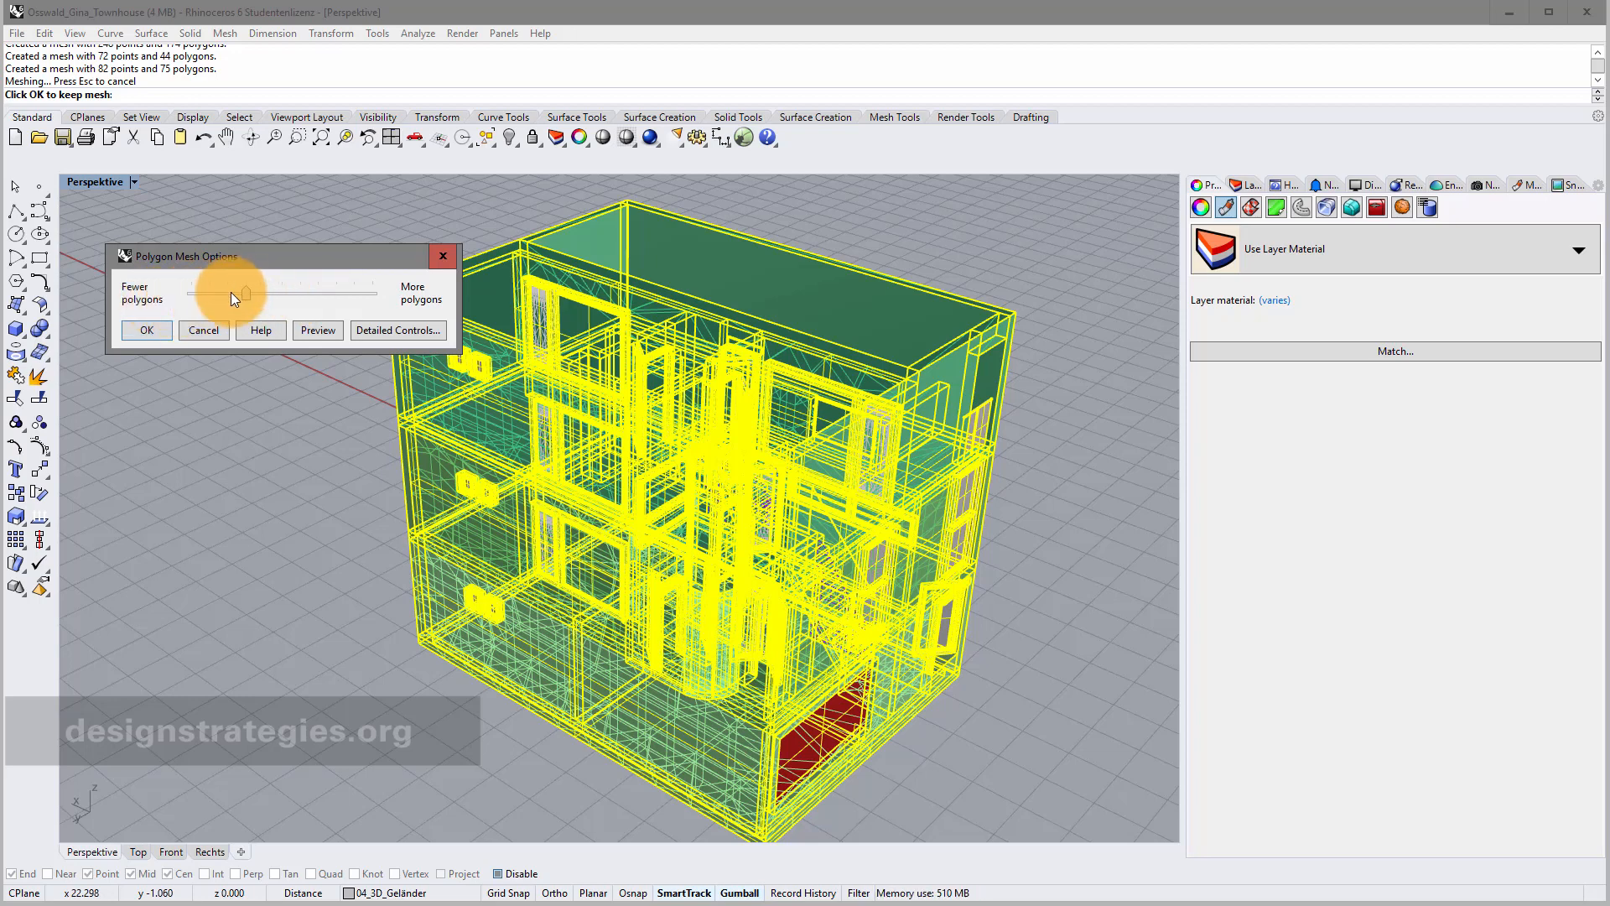
left_click(147, 331)
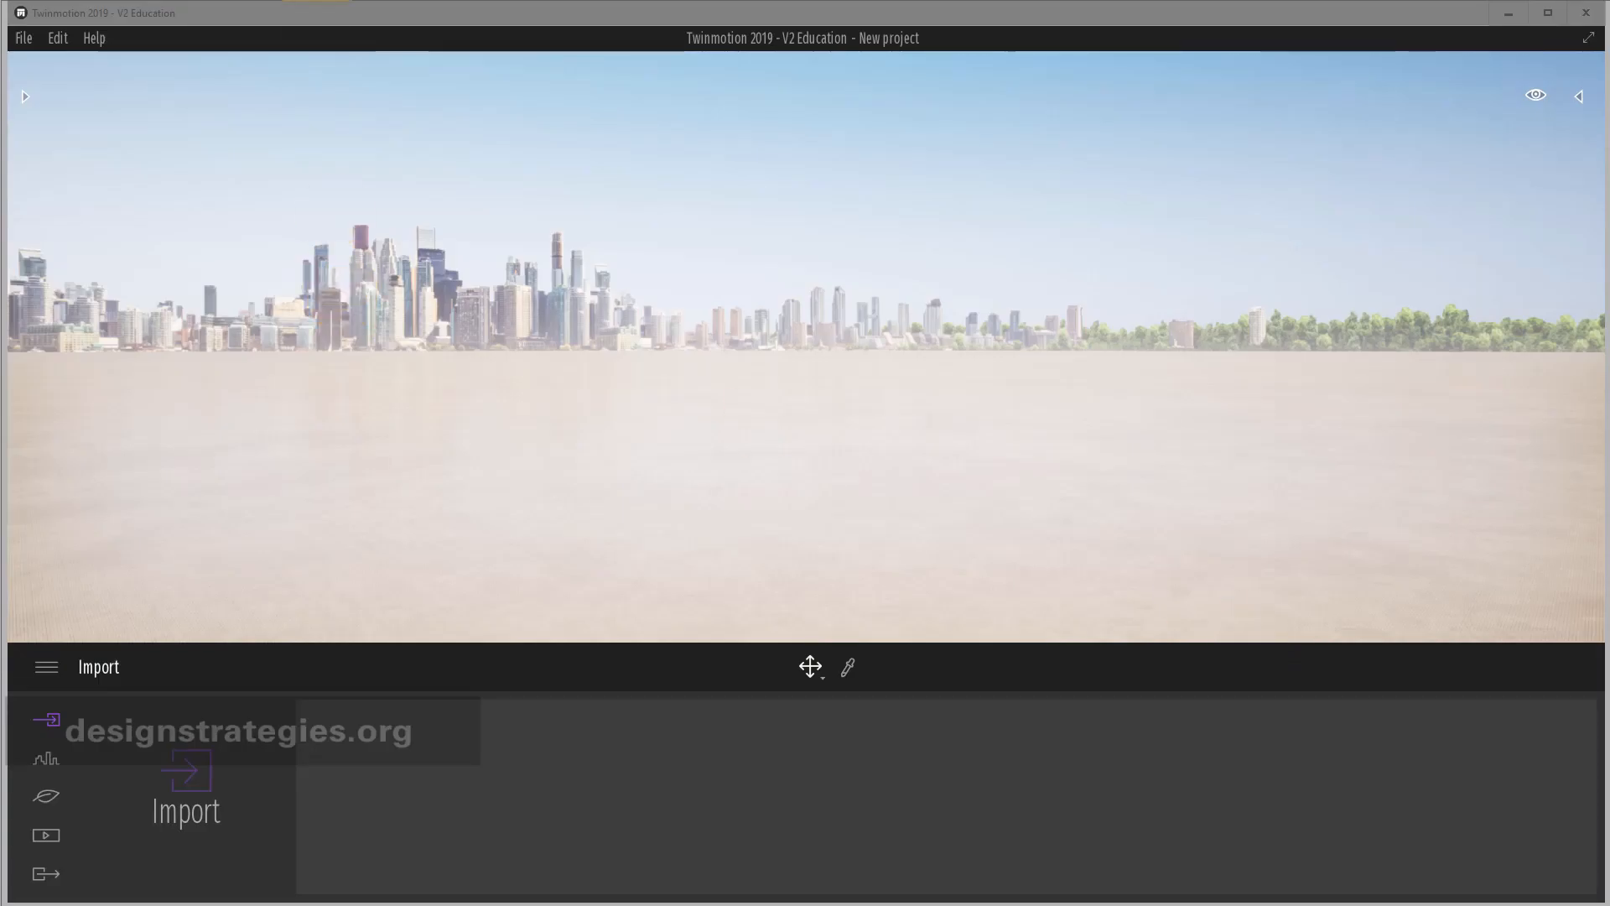
Import RhinoToTwinmotion.fbx with Collapse by material and Fix UV/Texture enabled.
left_click(21, 40)
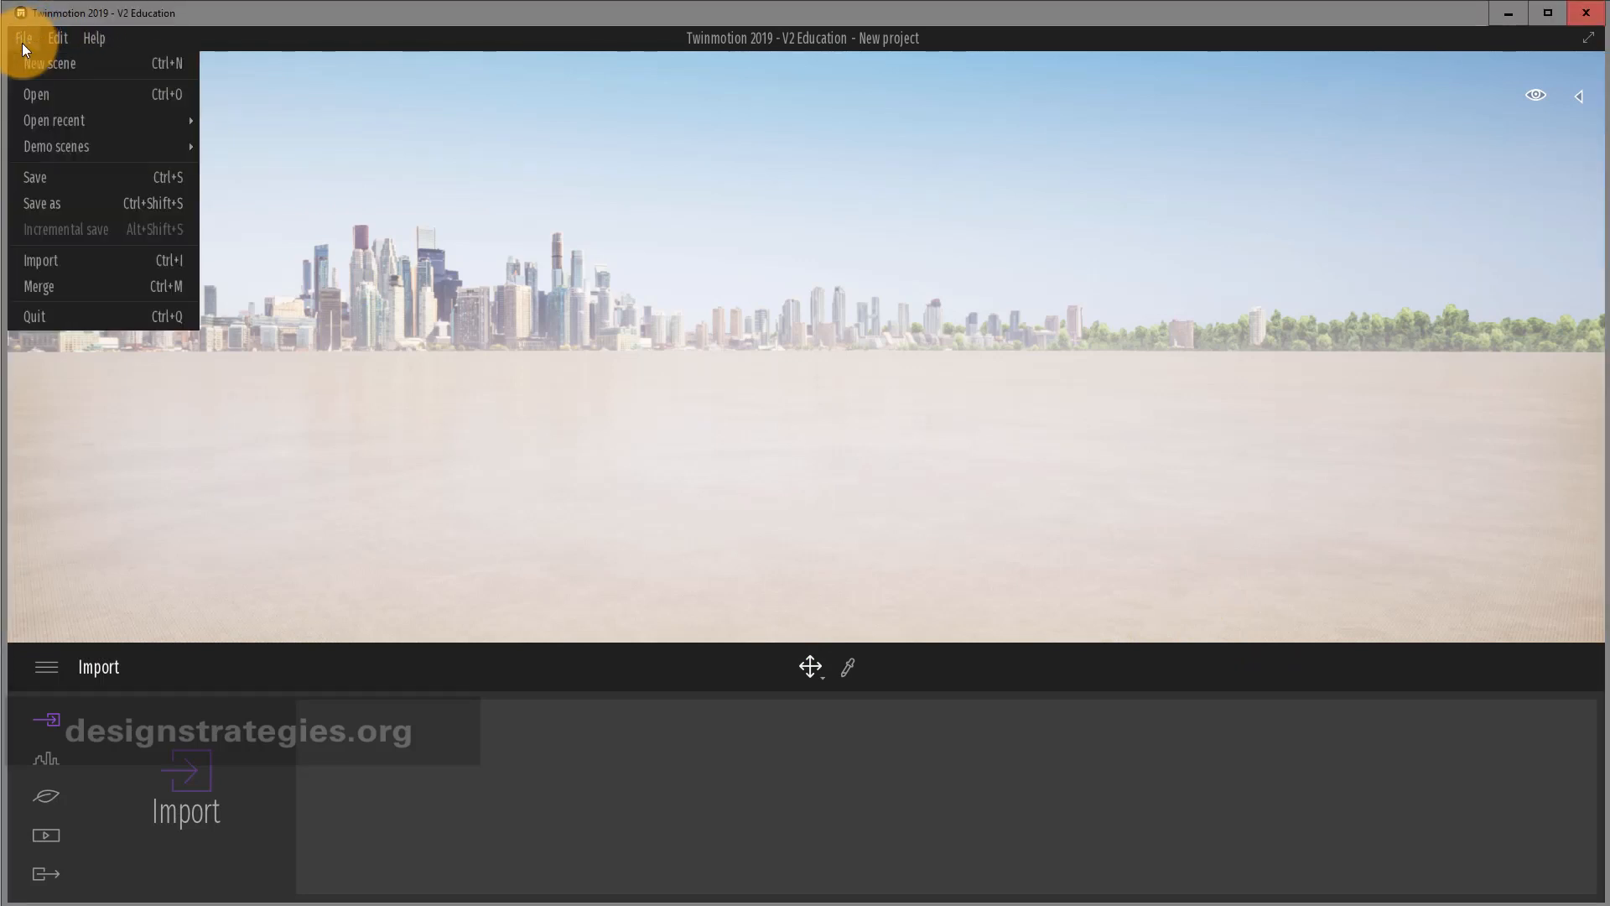
left_click(52, 264)
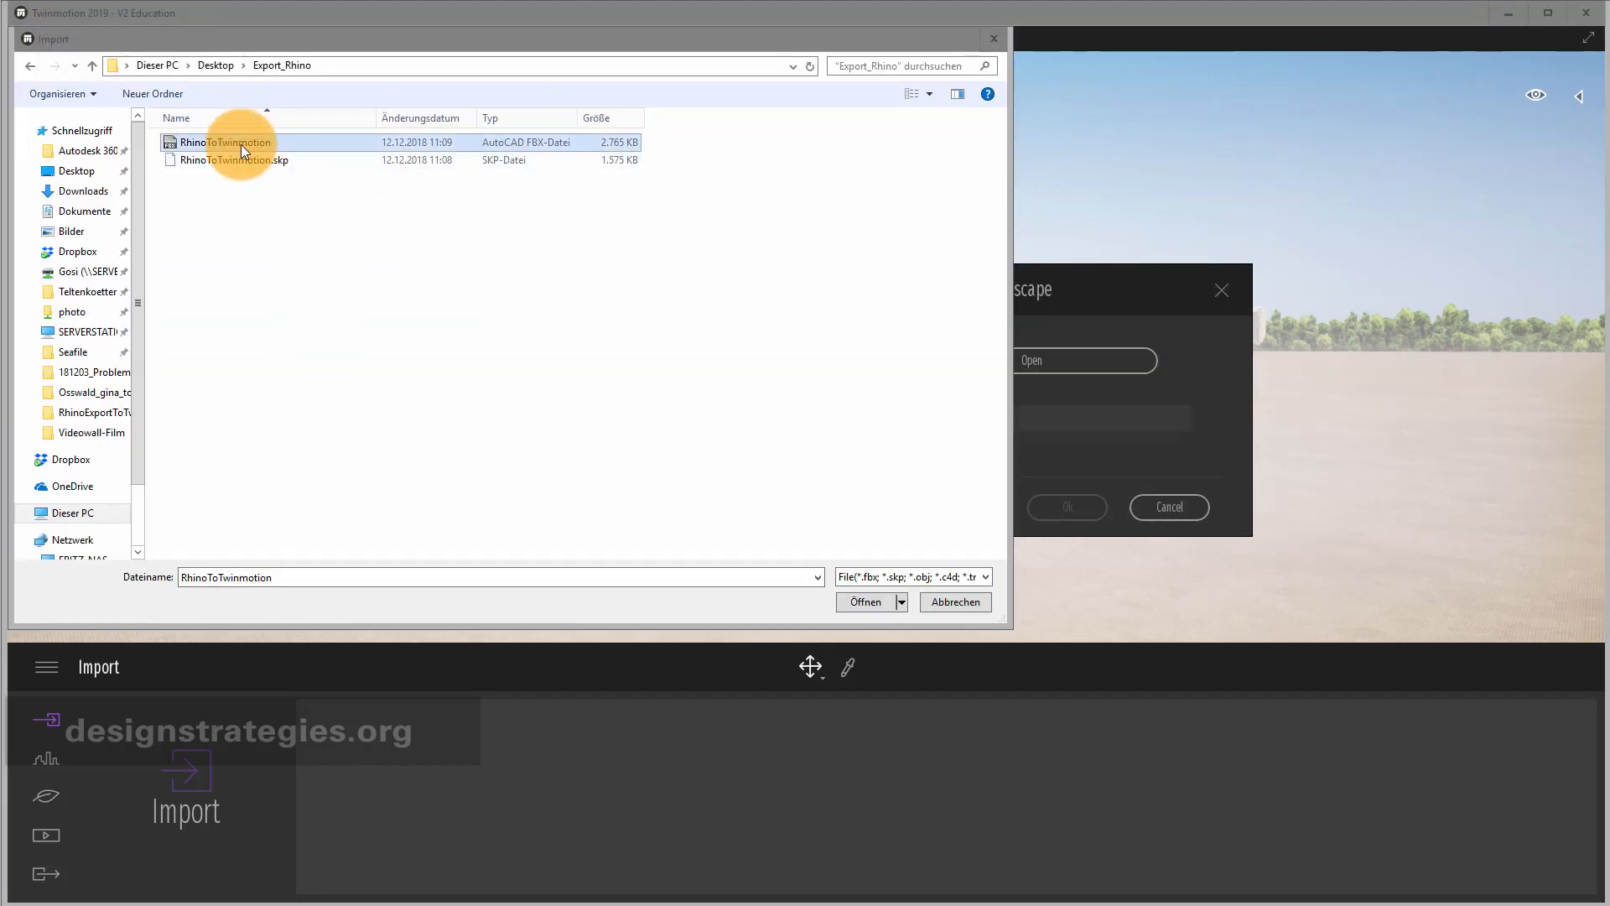
left_click(869, 600)
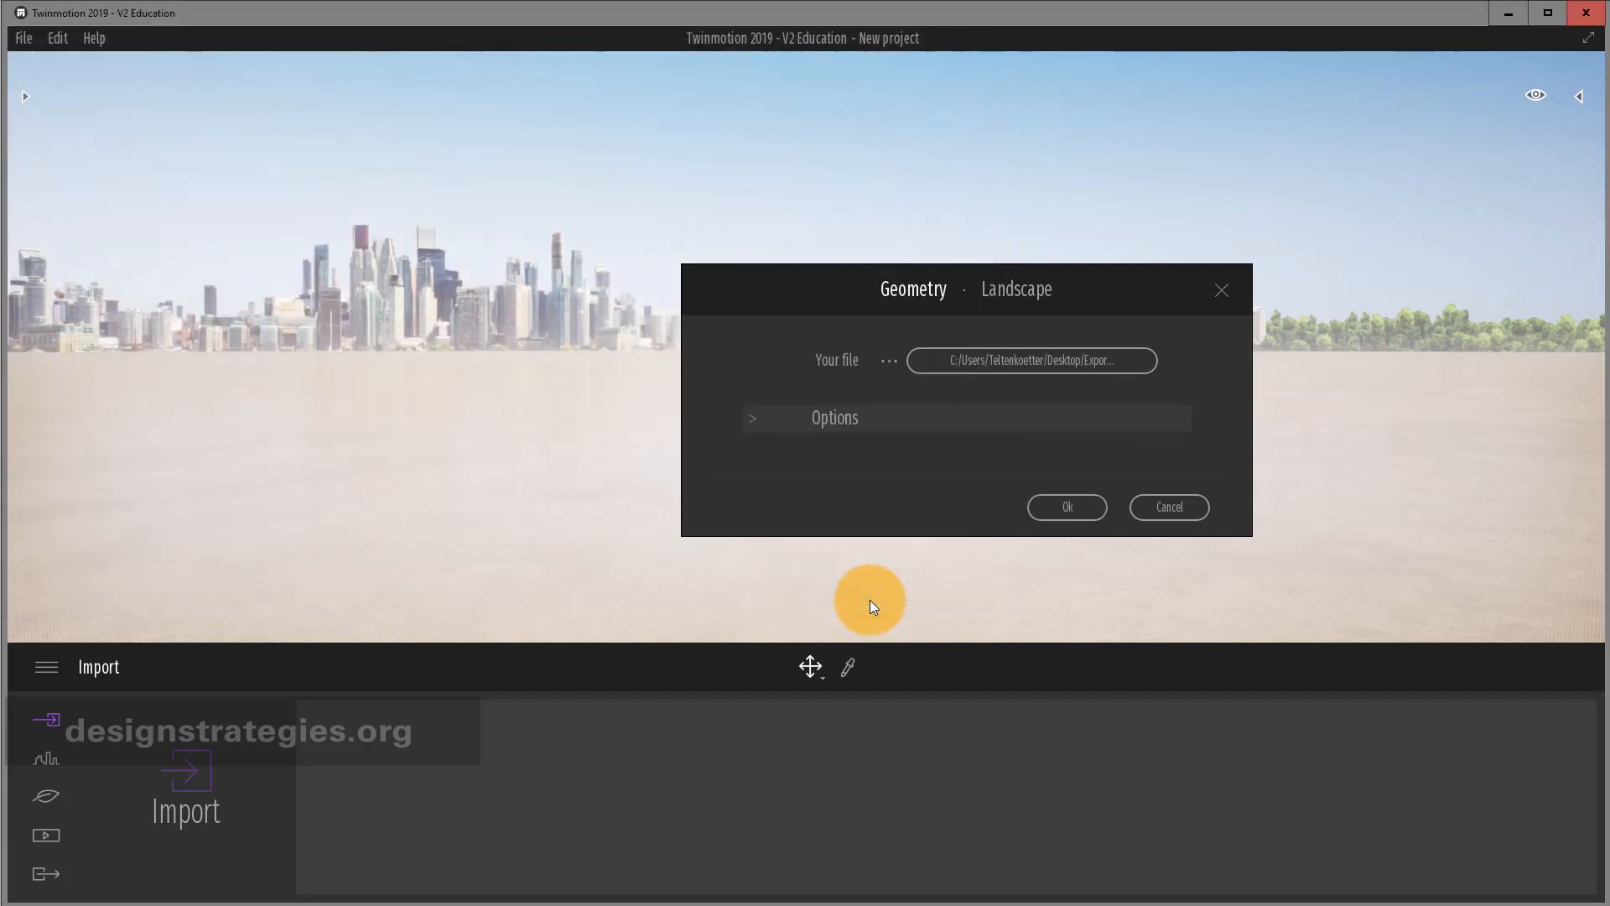
left_click(755, 420)
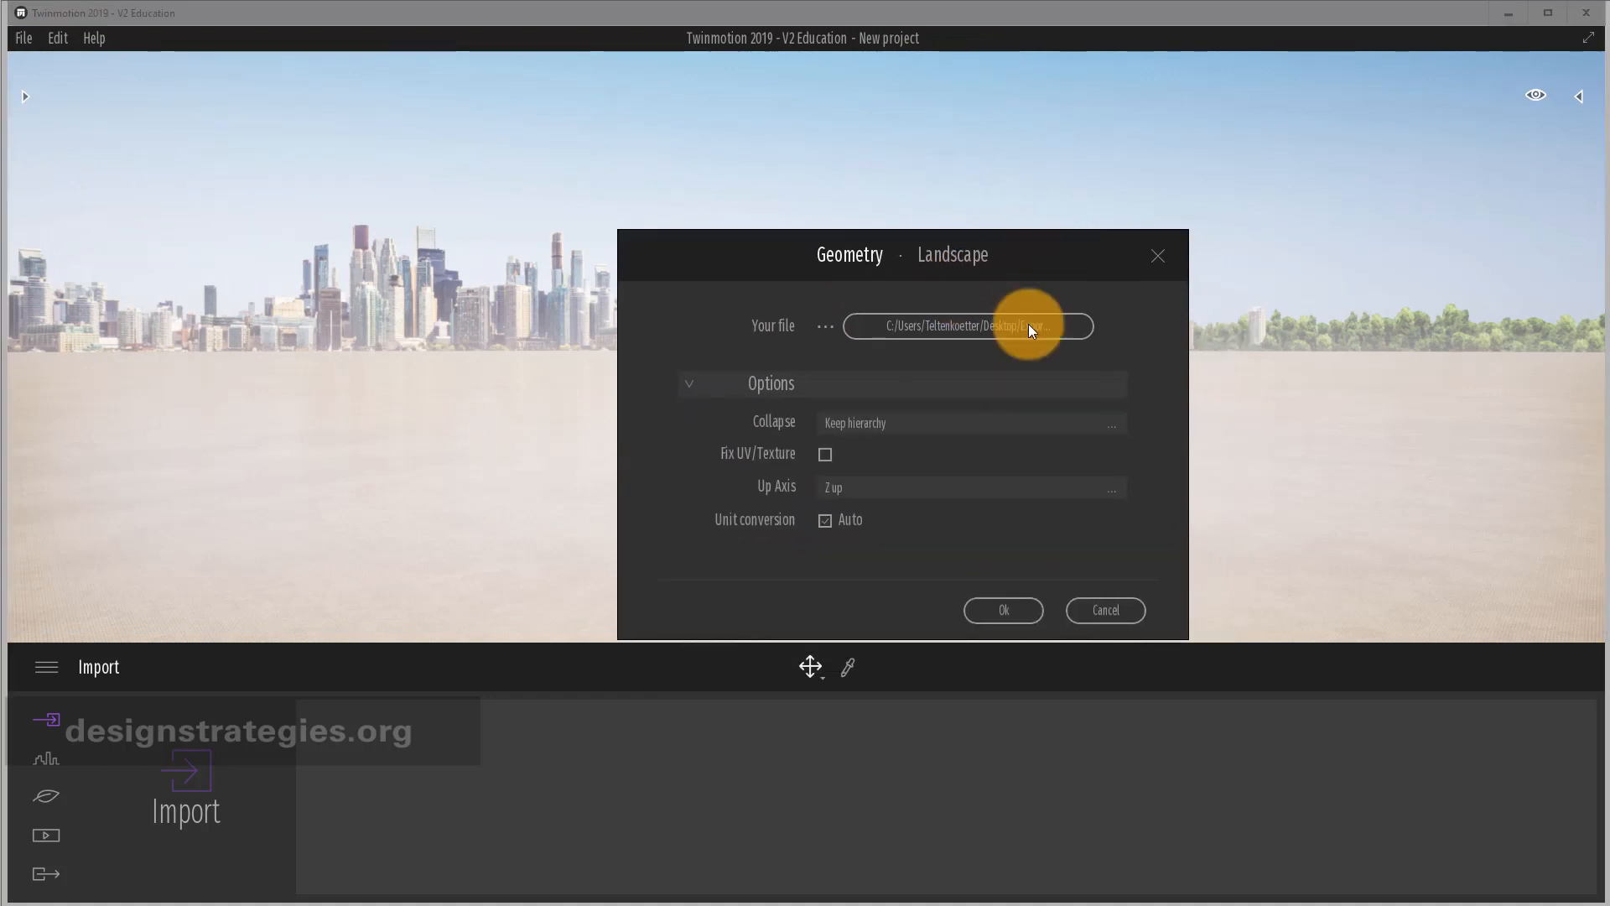
left_click(954, 424)
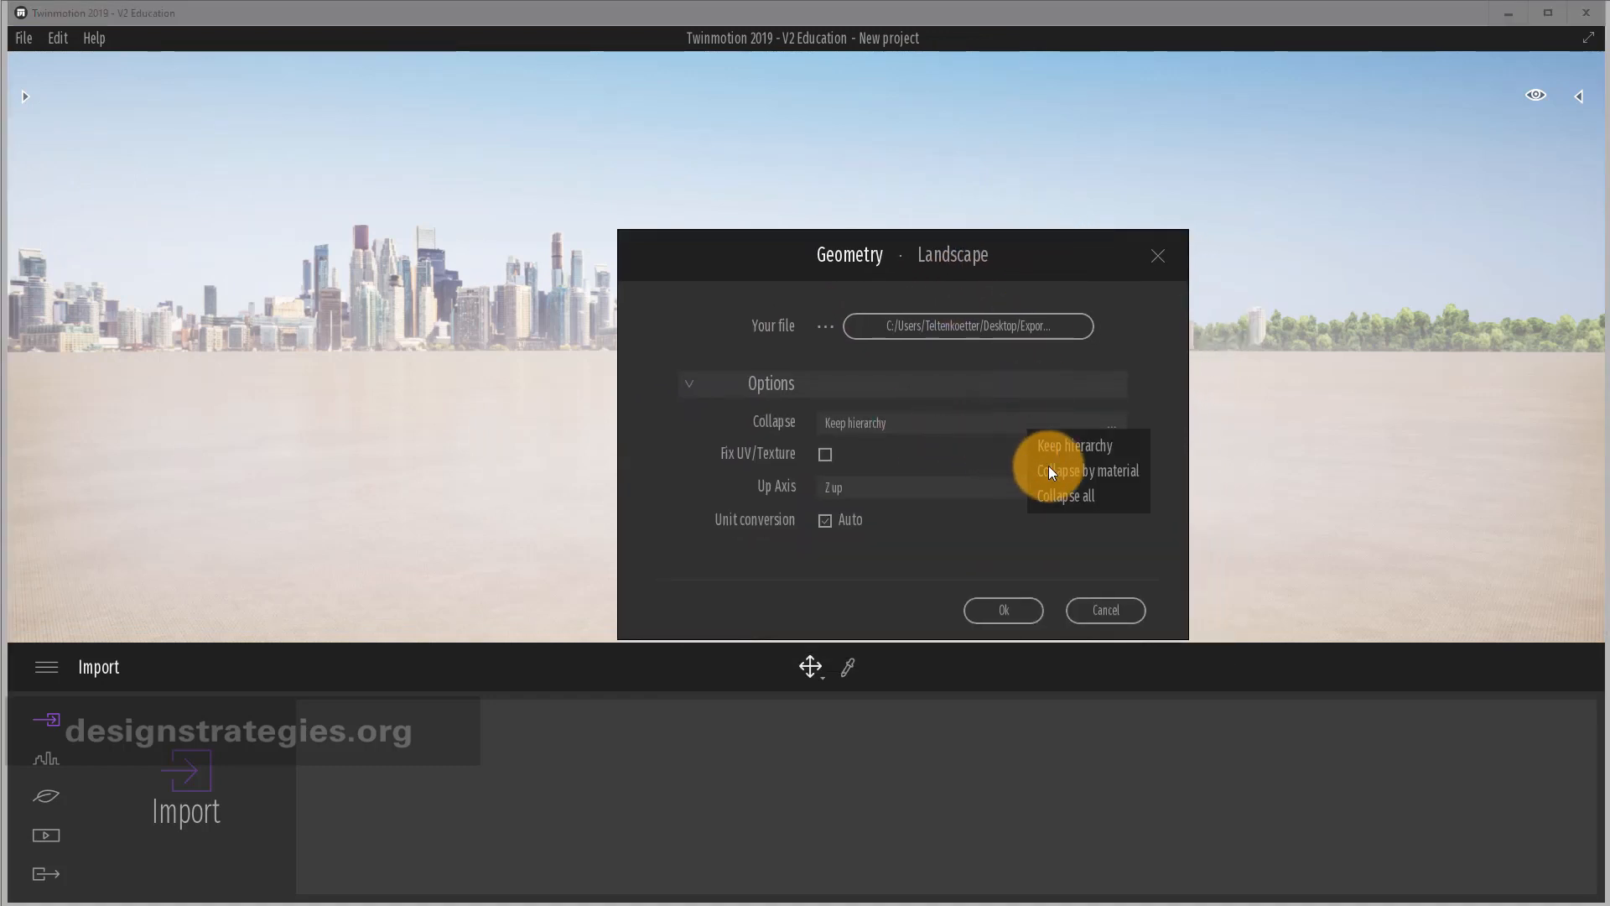
left_click(1071, 467)
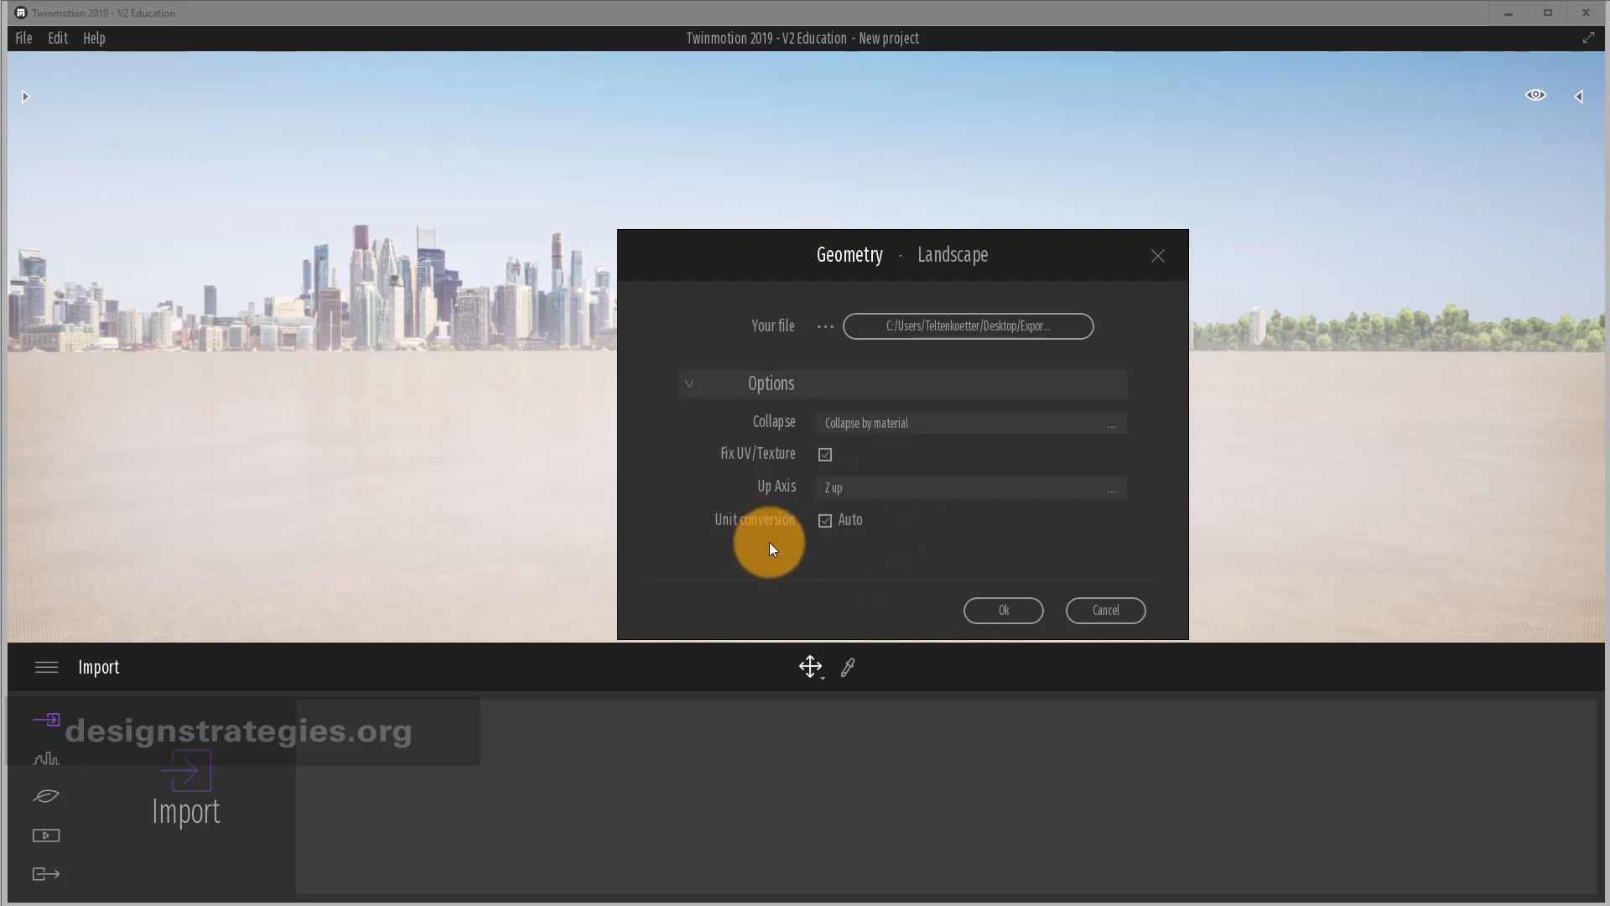
left_click(1018, 608)
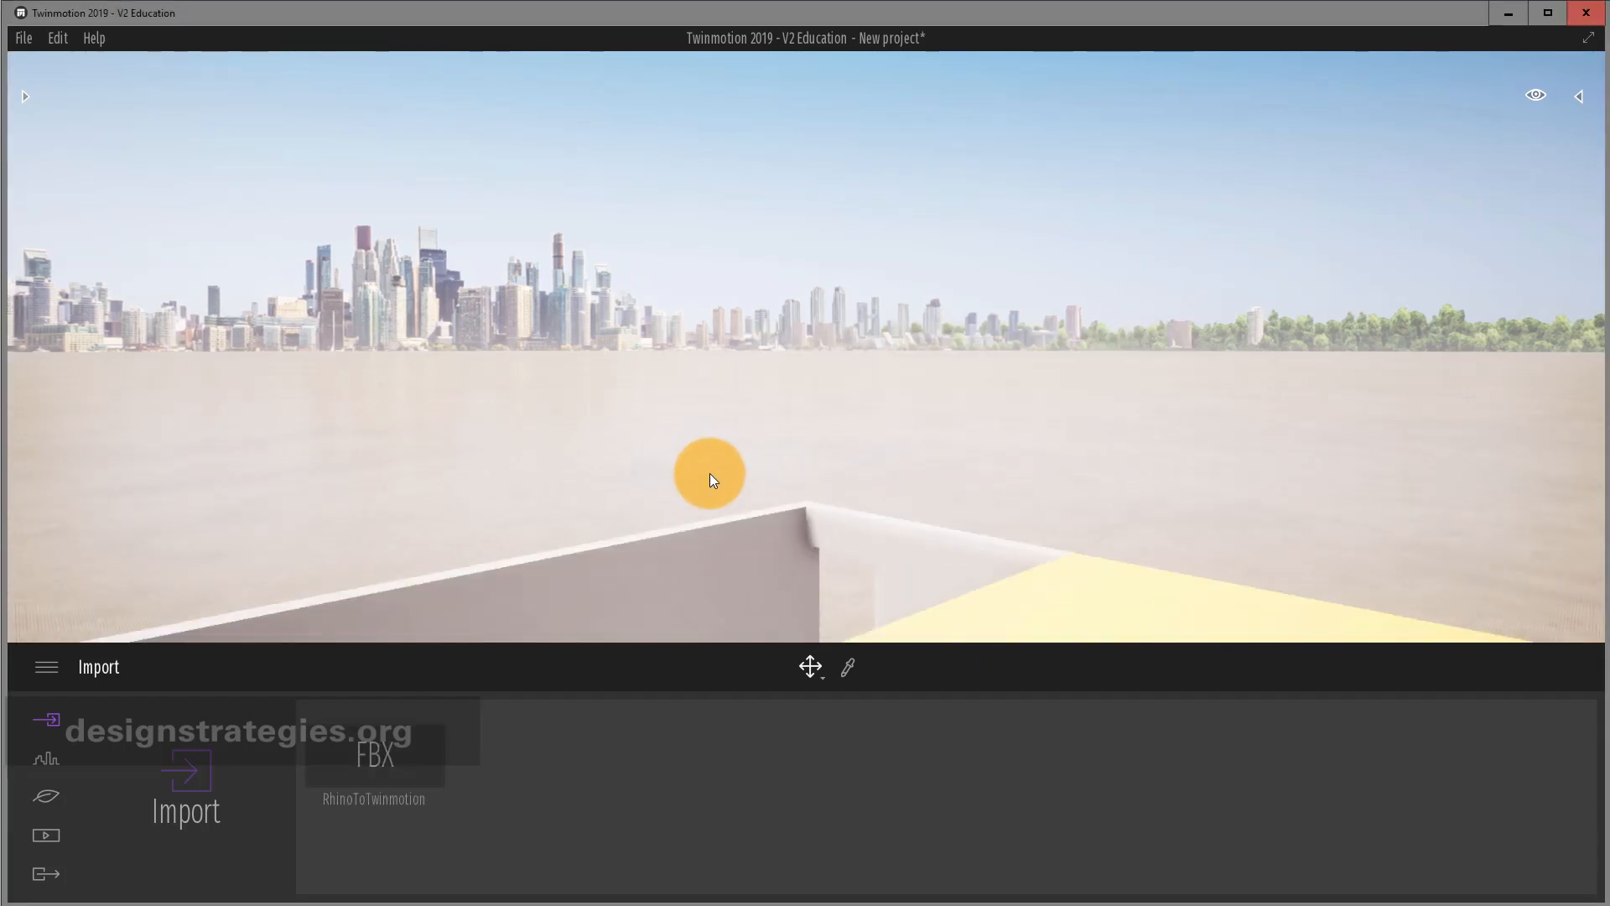
Tilt the view onto the grounded townhouse and expand RhinoToTwinmotion.fbx in the Scenegraph.
scroll(709, 473, "down", 3)
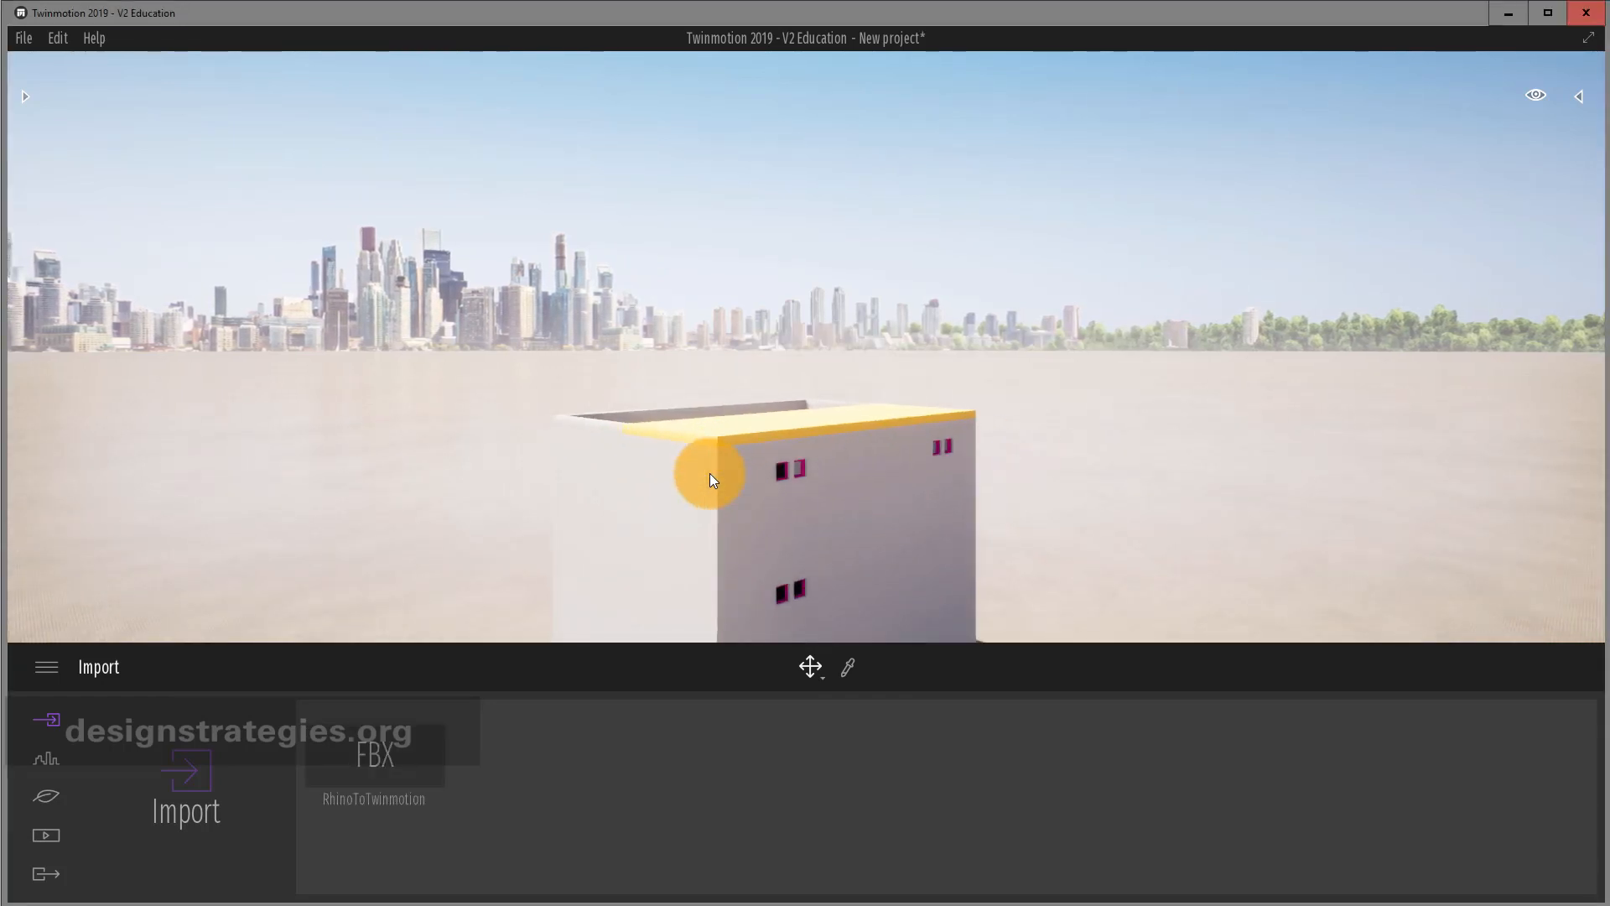
right_click_drag(730, 435, 728, 433)
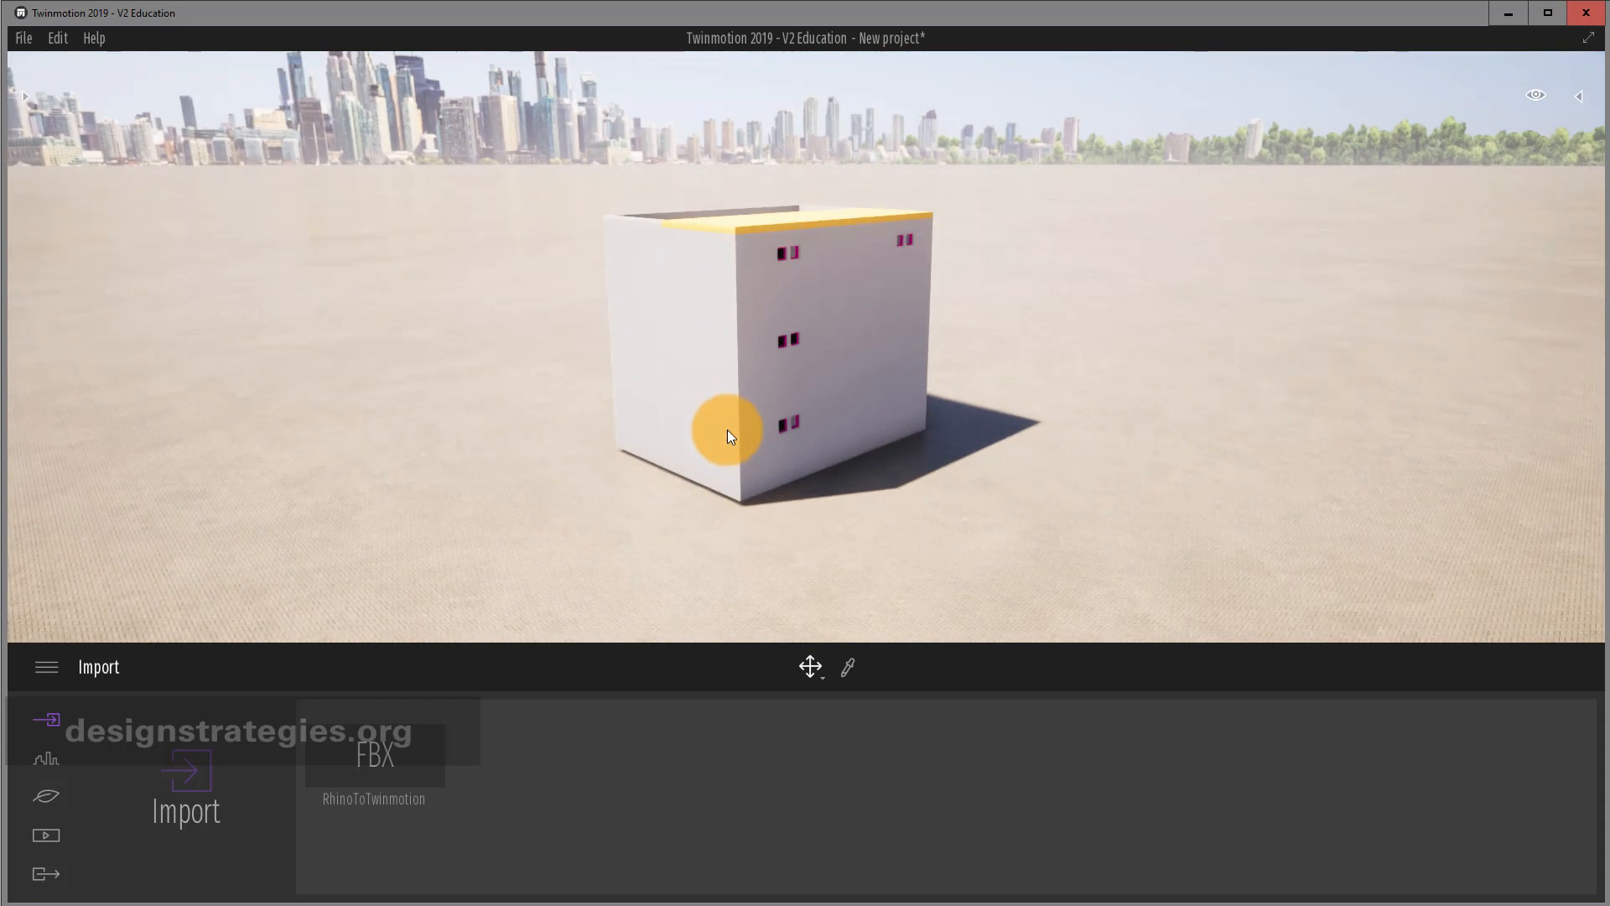
left_click(1578, 98)
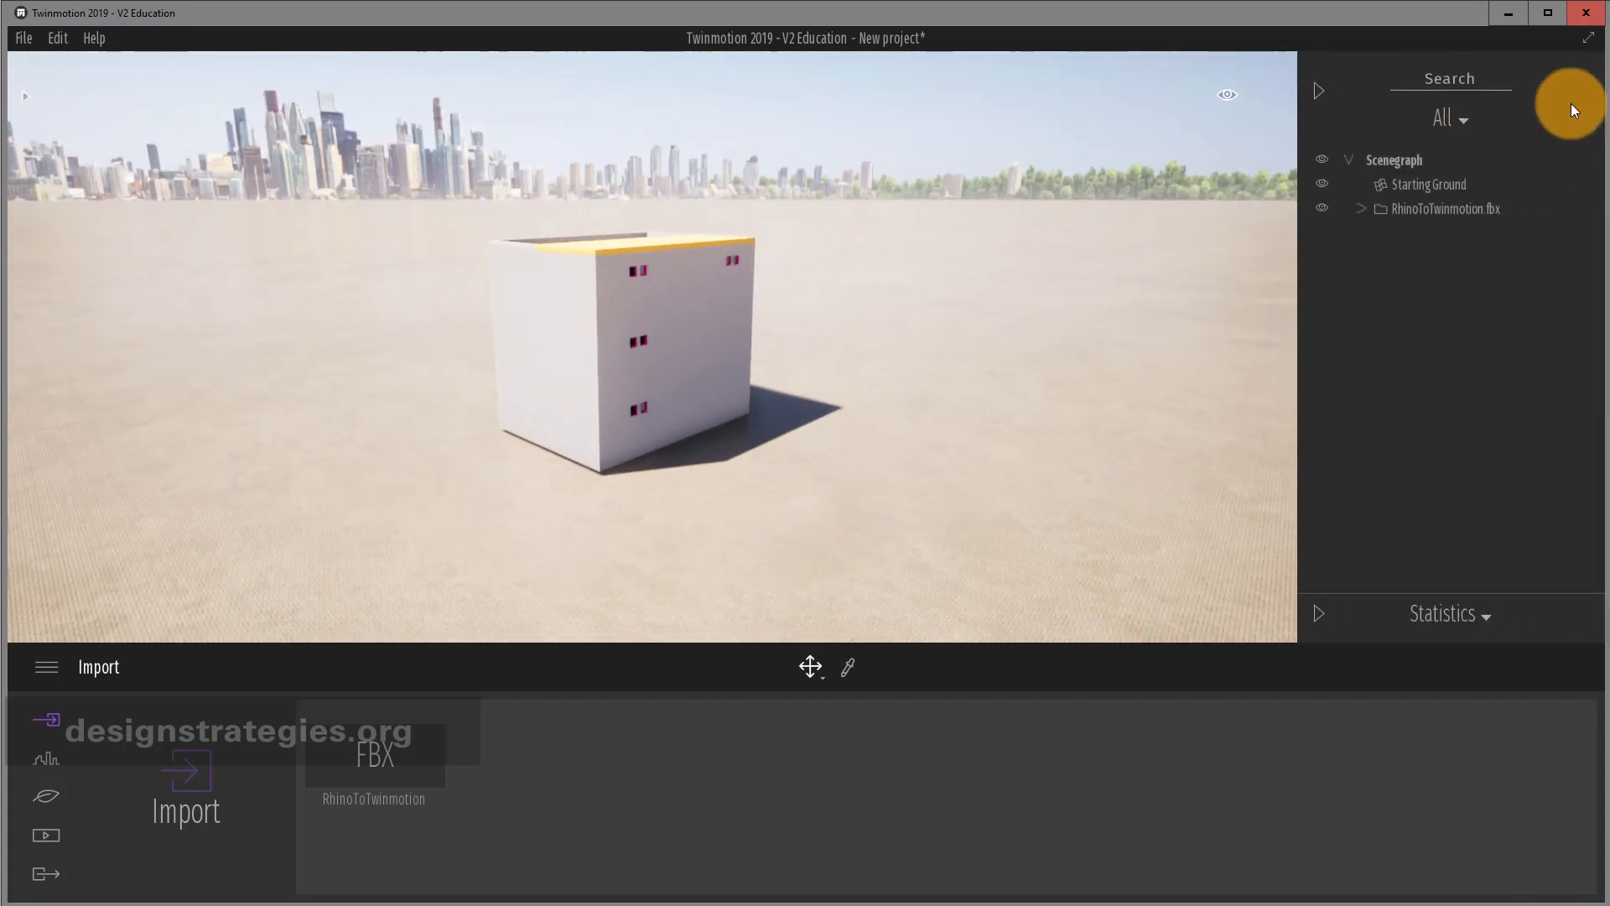
left_click(1360, 208)
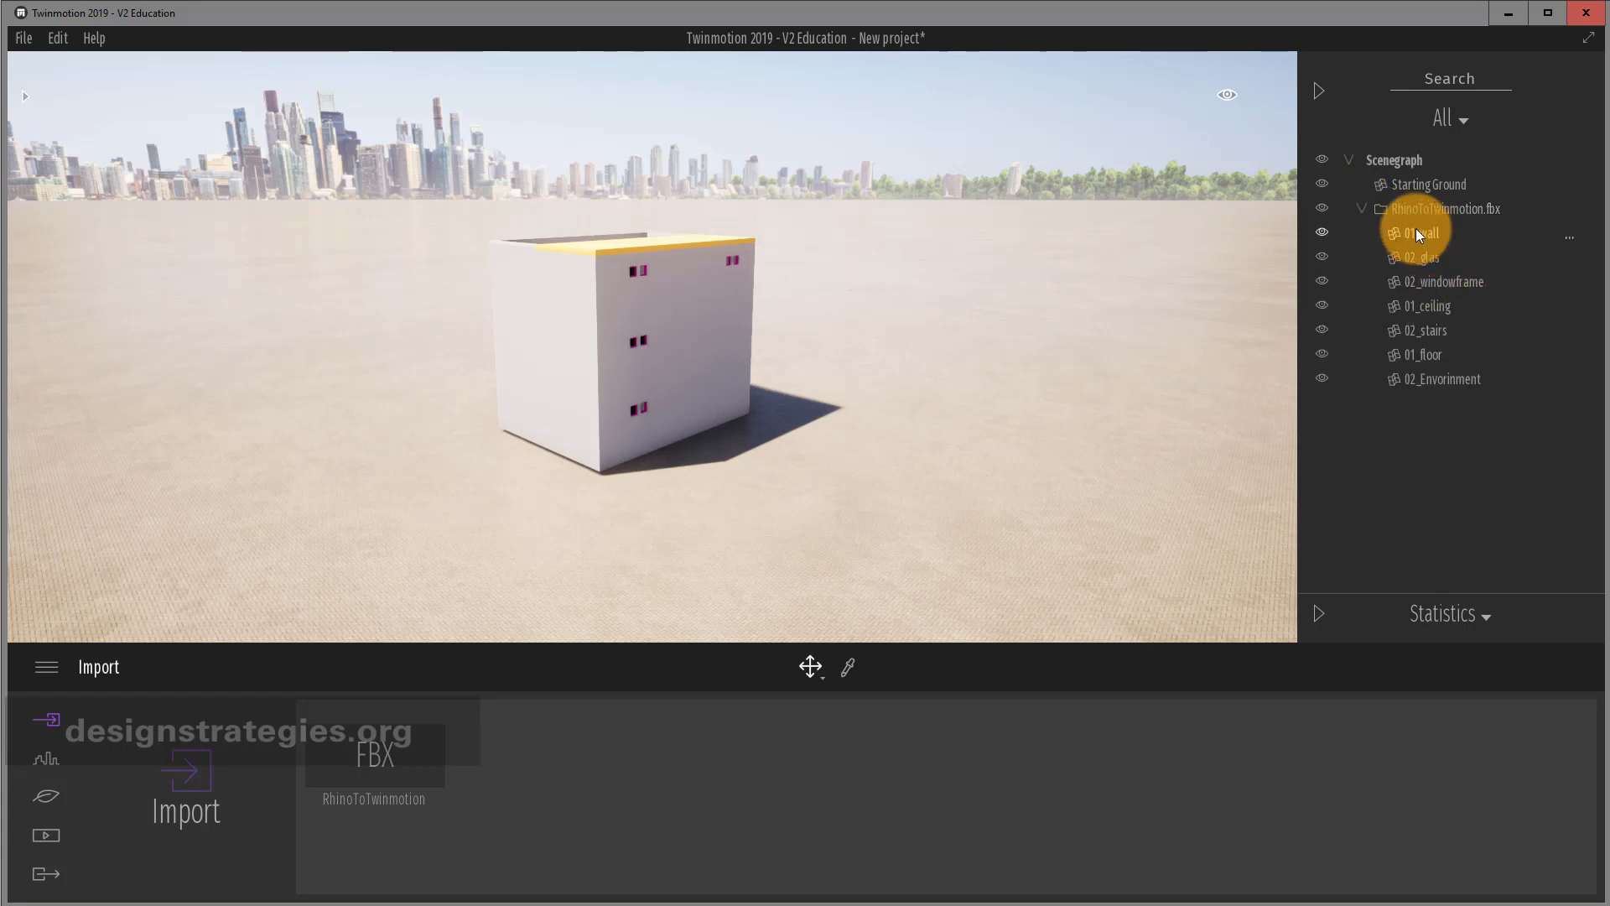
left_click(25, 99)
From the Concrete library, drop Poured concrete 01 on the walls and Fine concrete 01 on the roof.
left_click(87, 200)
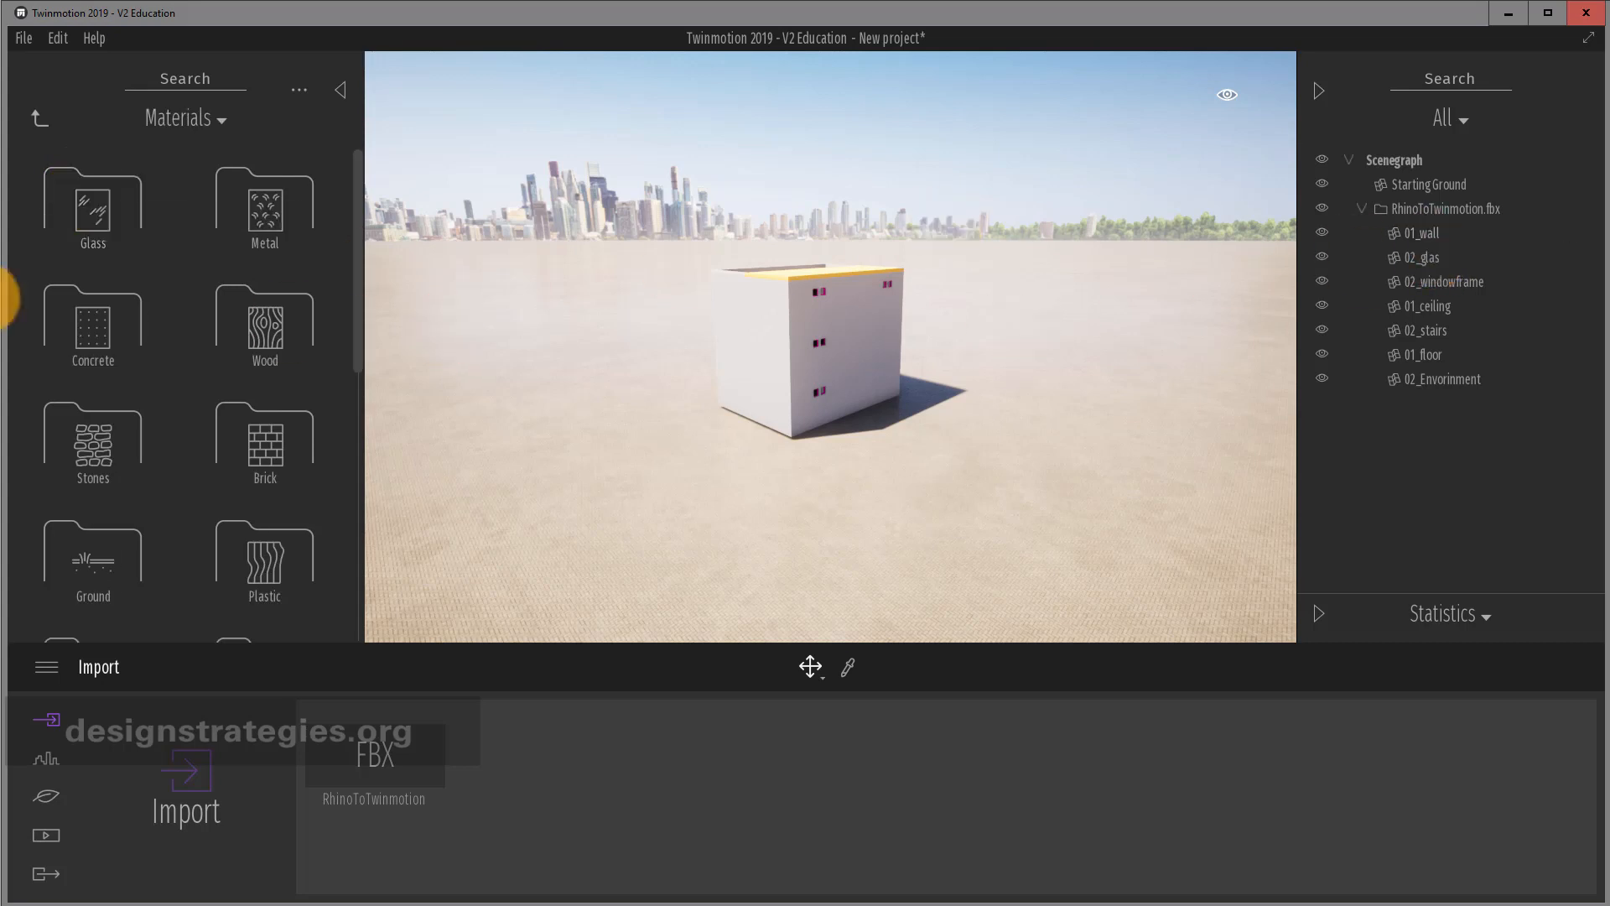
left_click(93, 320)
scroll(189, 421, "down", 3)
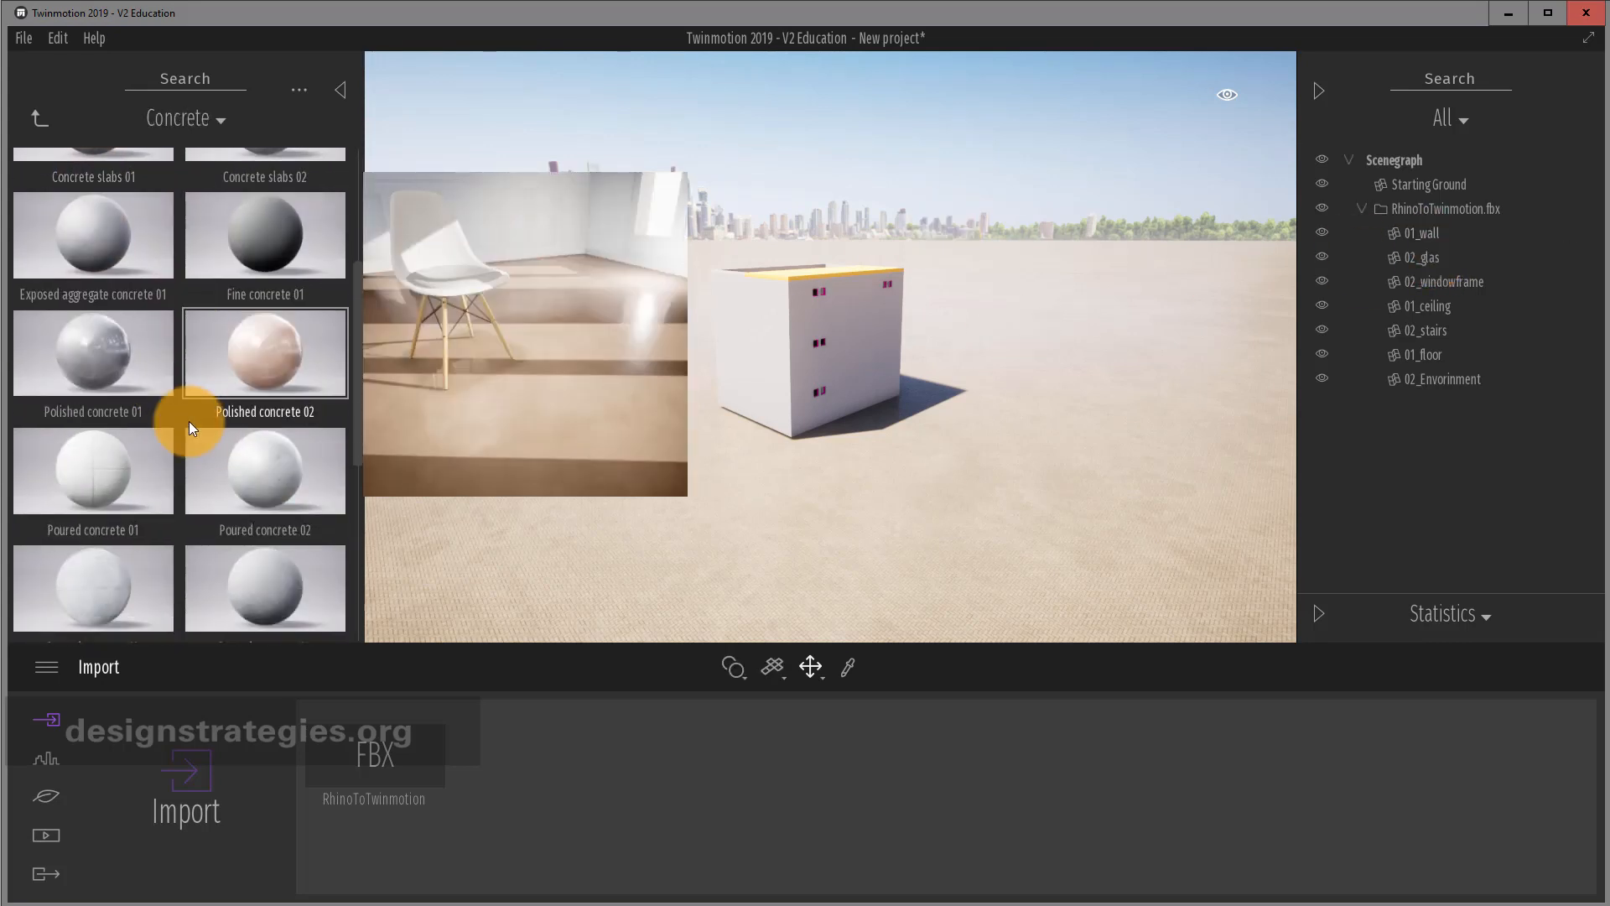
left_click_drag(102, 470, 805, 321)
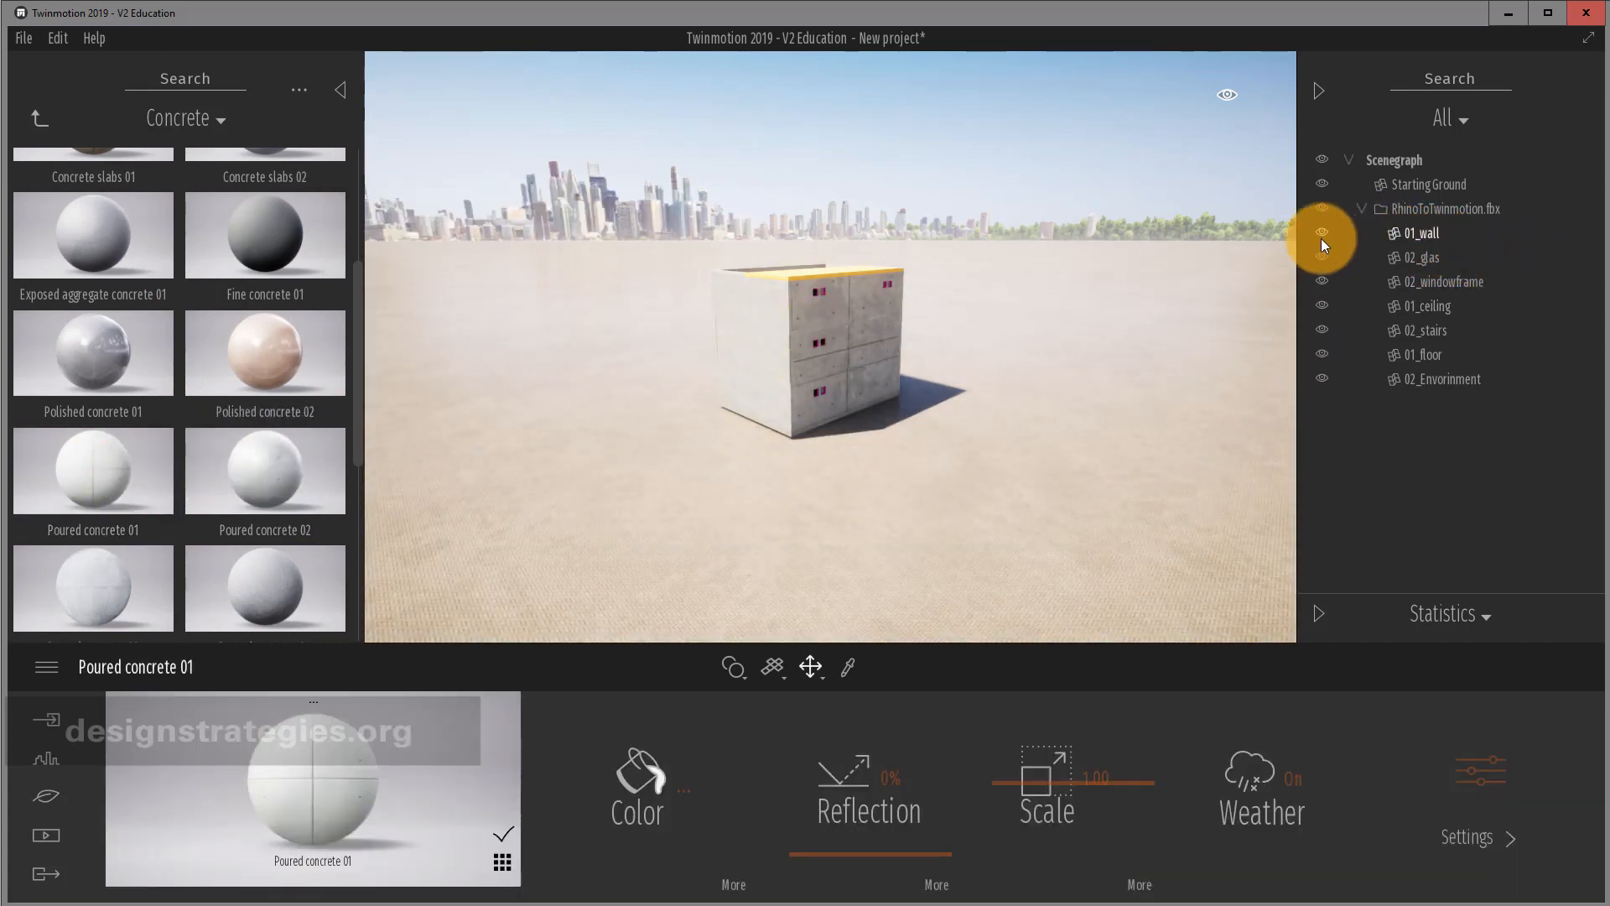
mouse_move(265, 260)
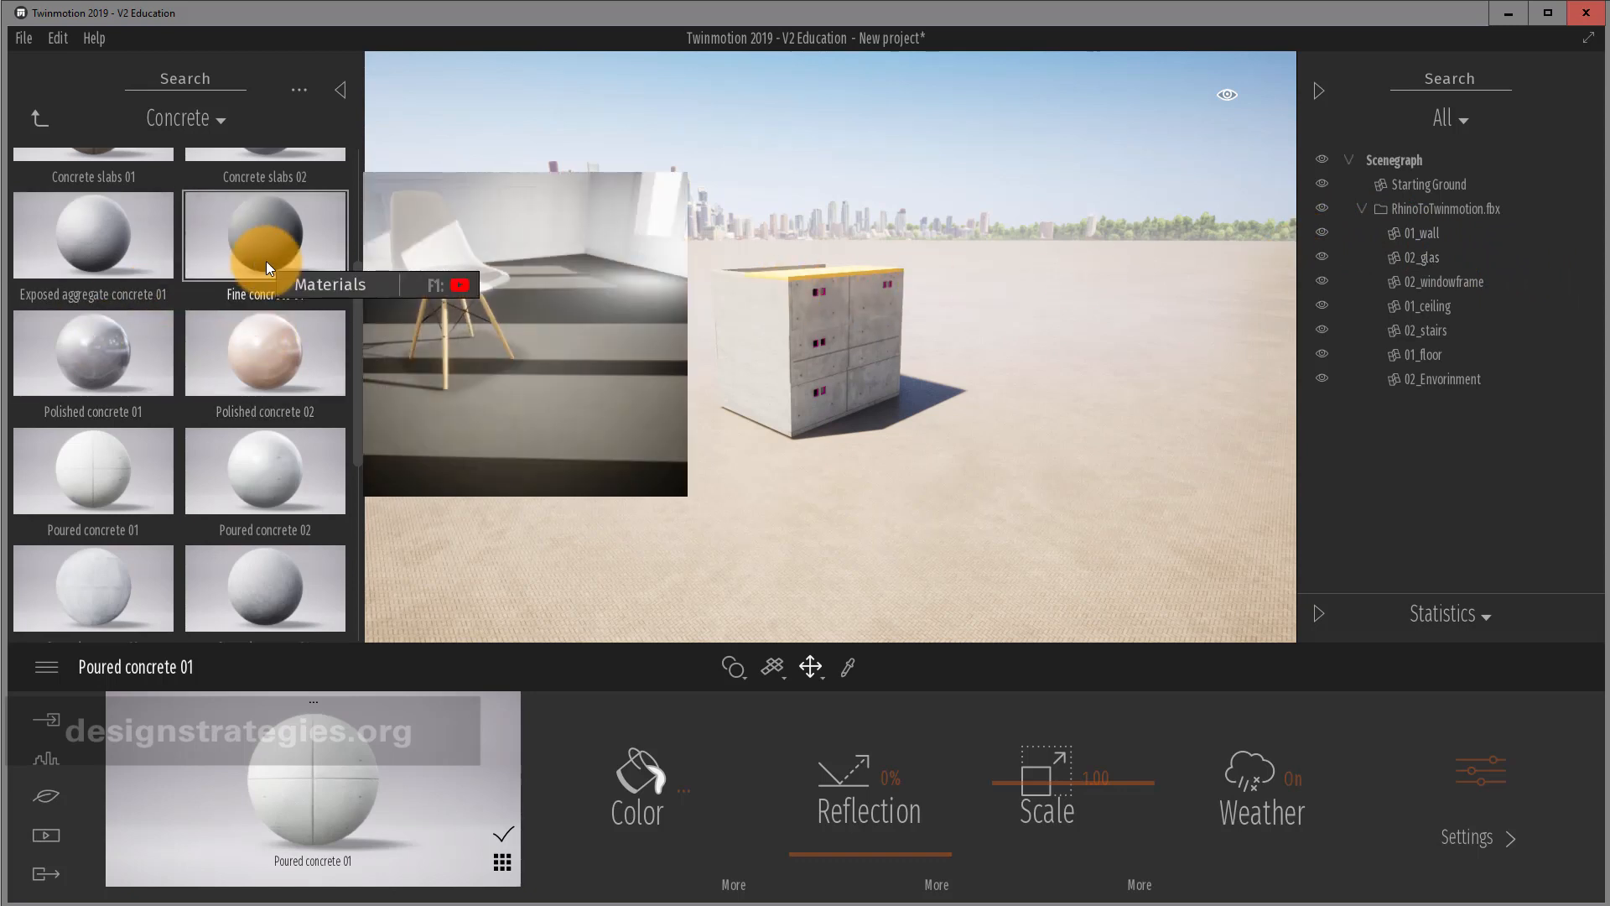
left_click_drag(265, 260, 803, 275)
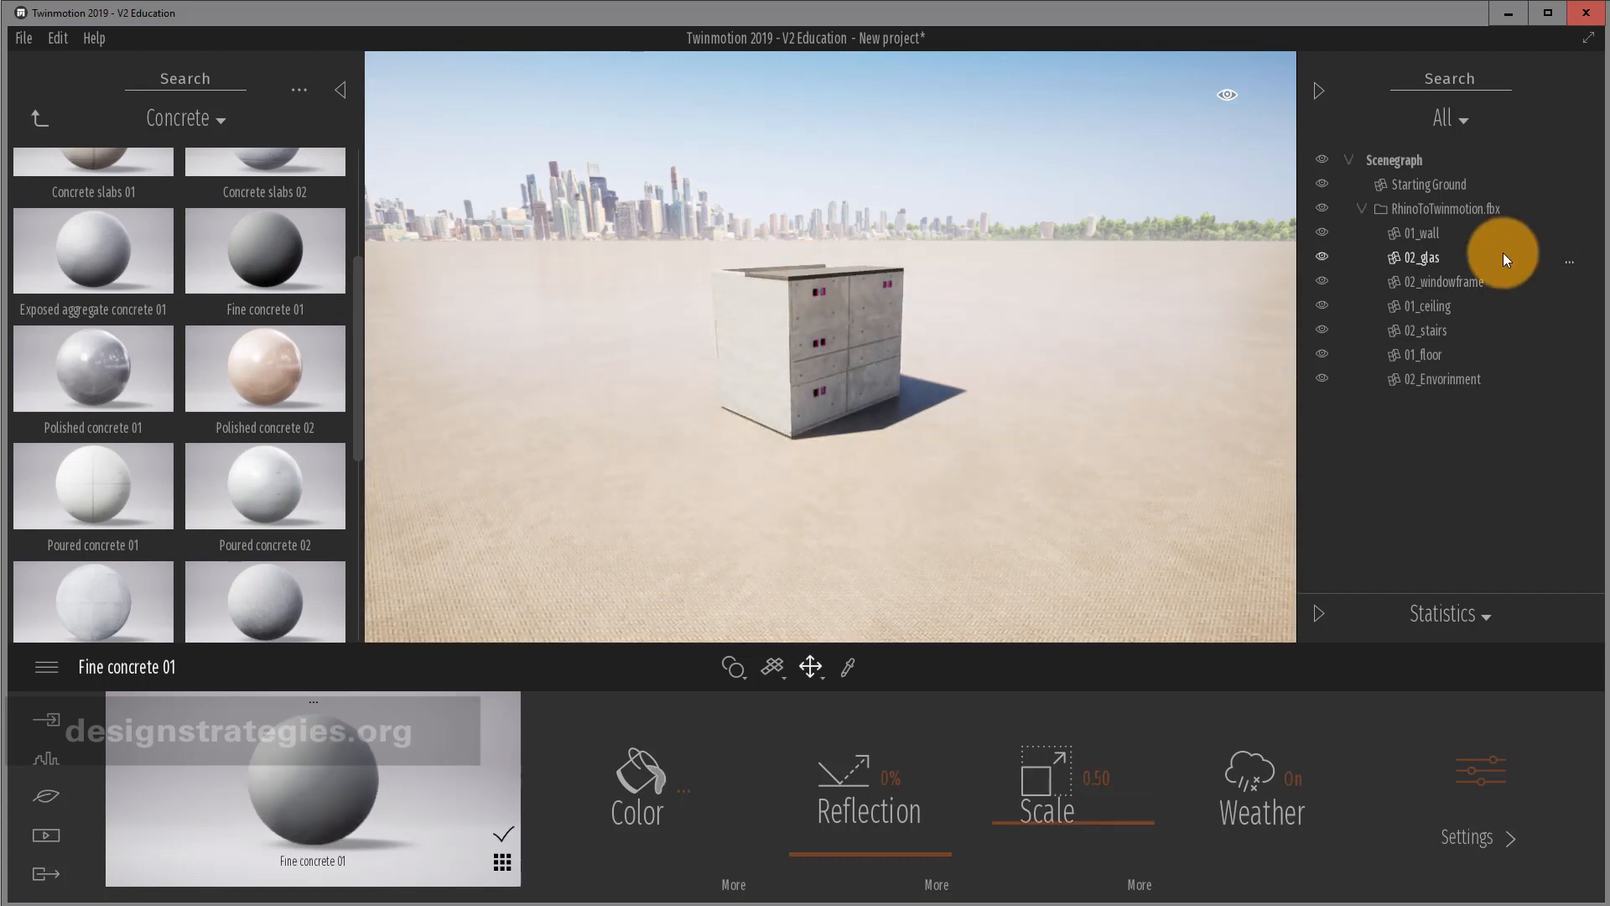
left_click(1573, 262)
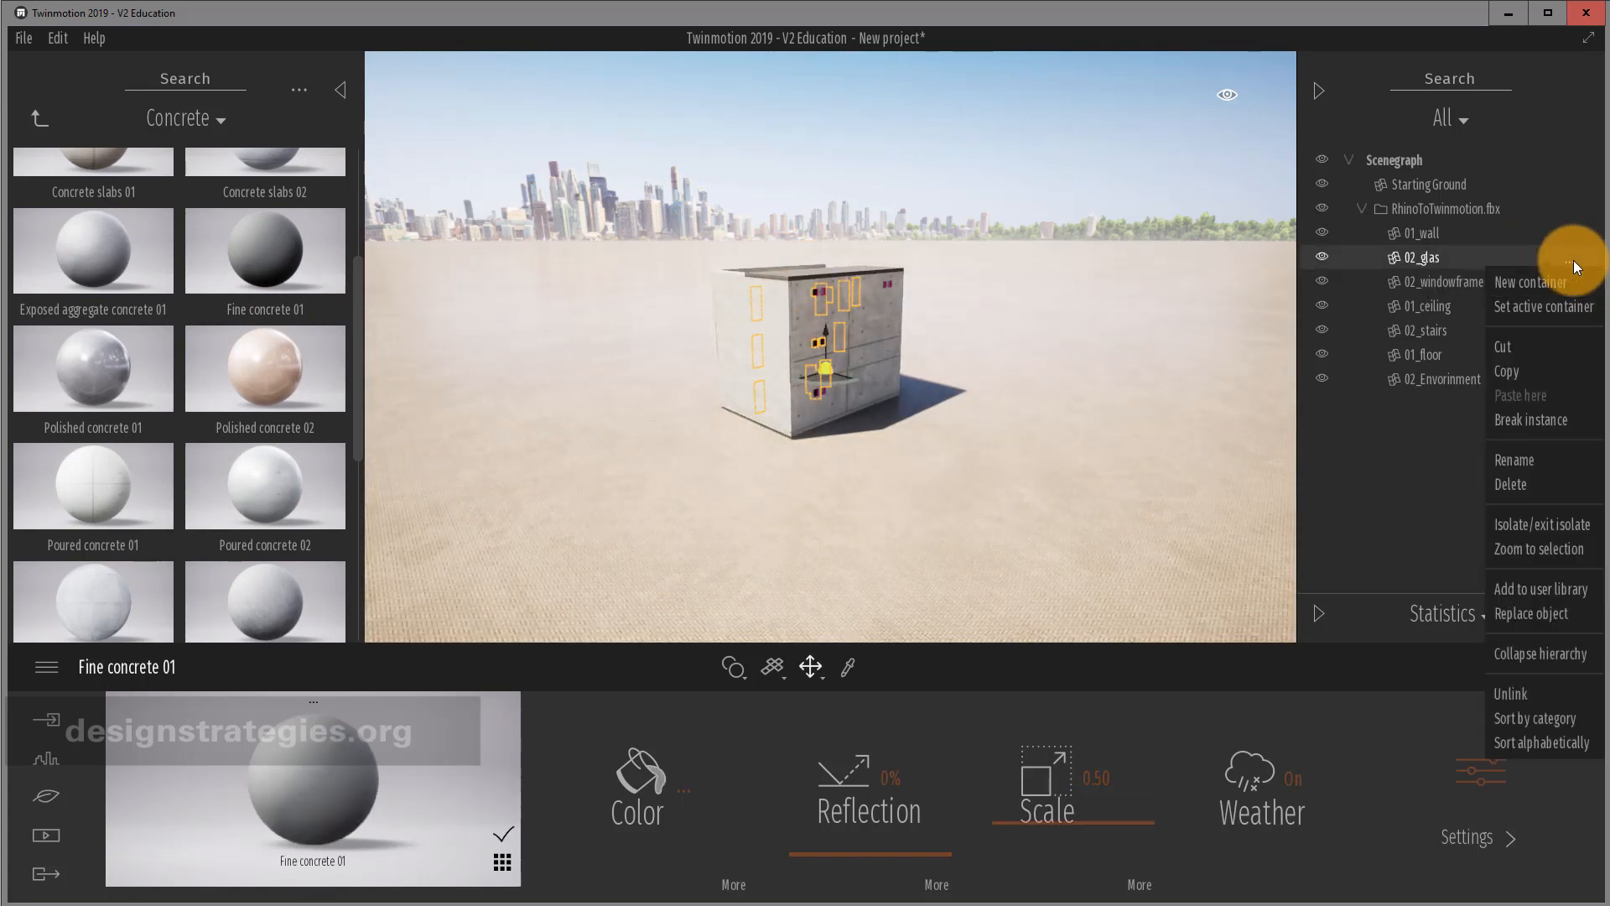
Isolate 02_glas and give the glass panes two-sided Clear glass.
left_click(1555, 525)
left_click(39, 119)
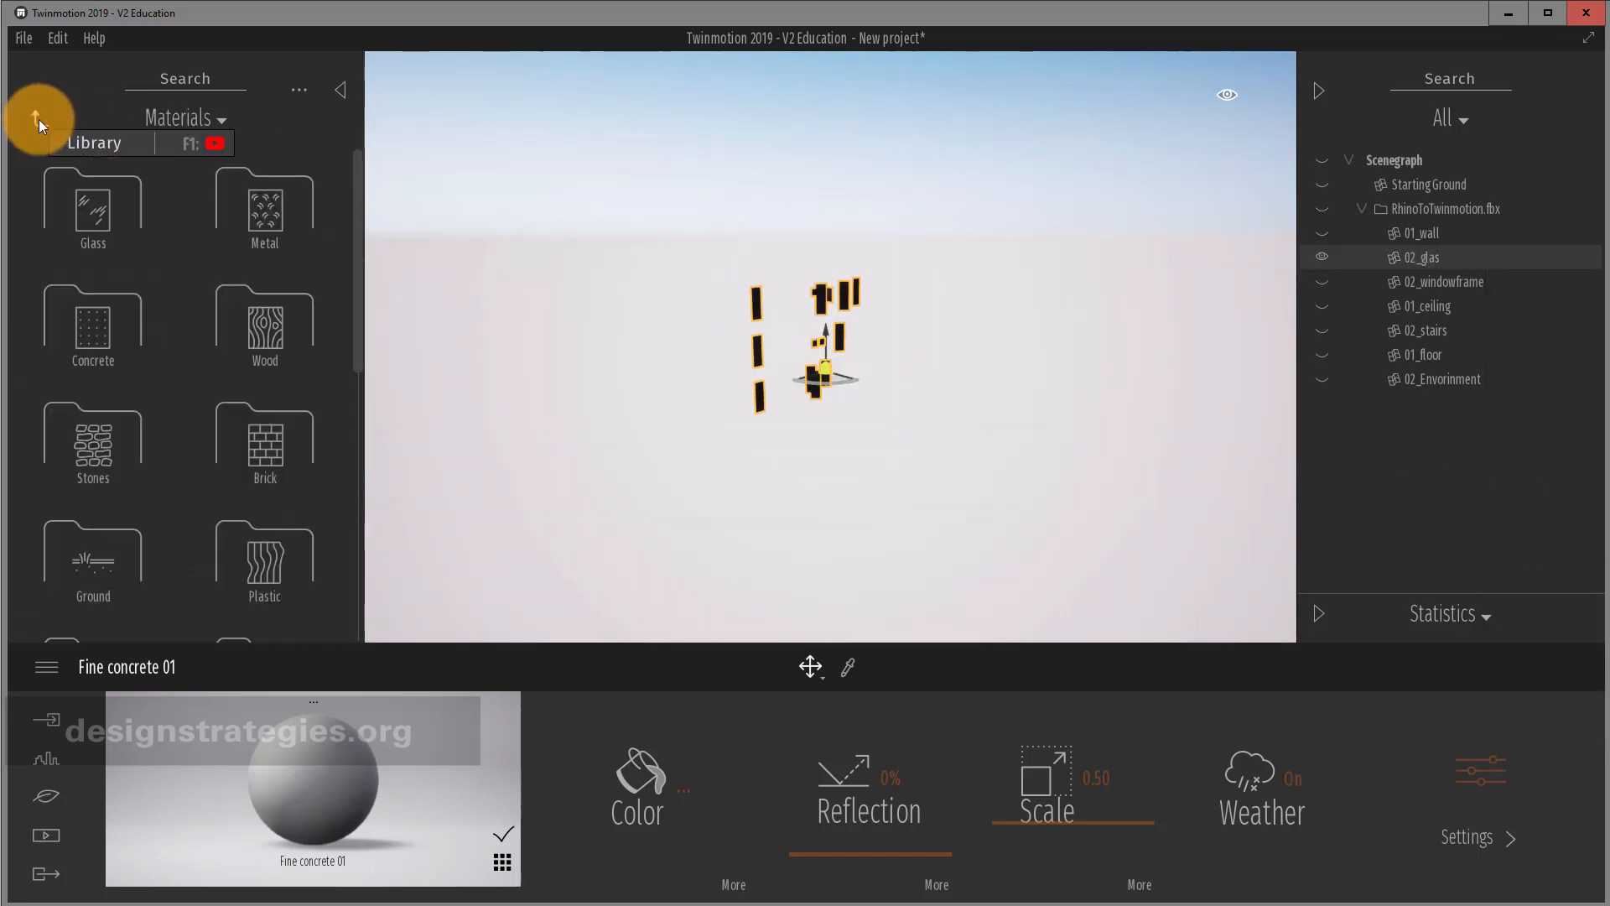
left_click(104, 206)
left_click_drag(94, 187, 762, 304)
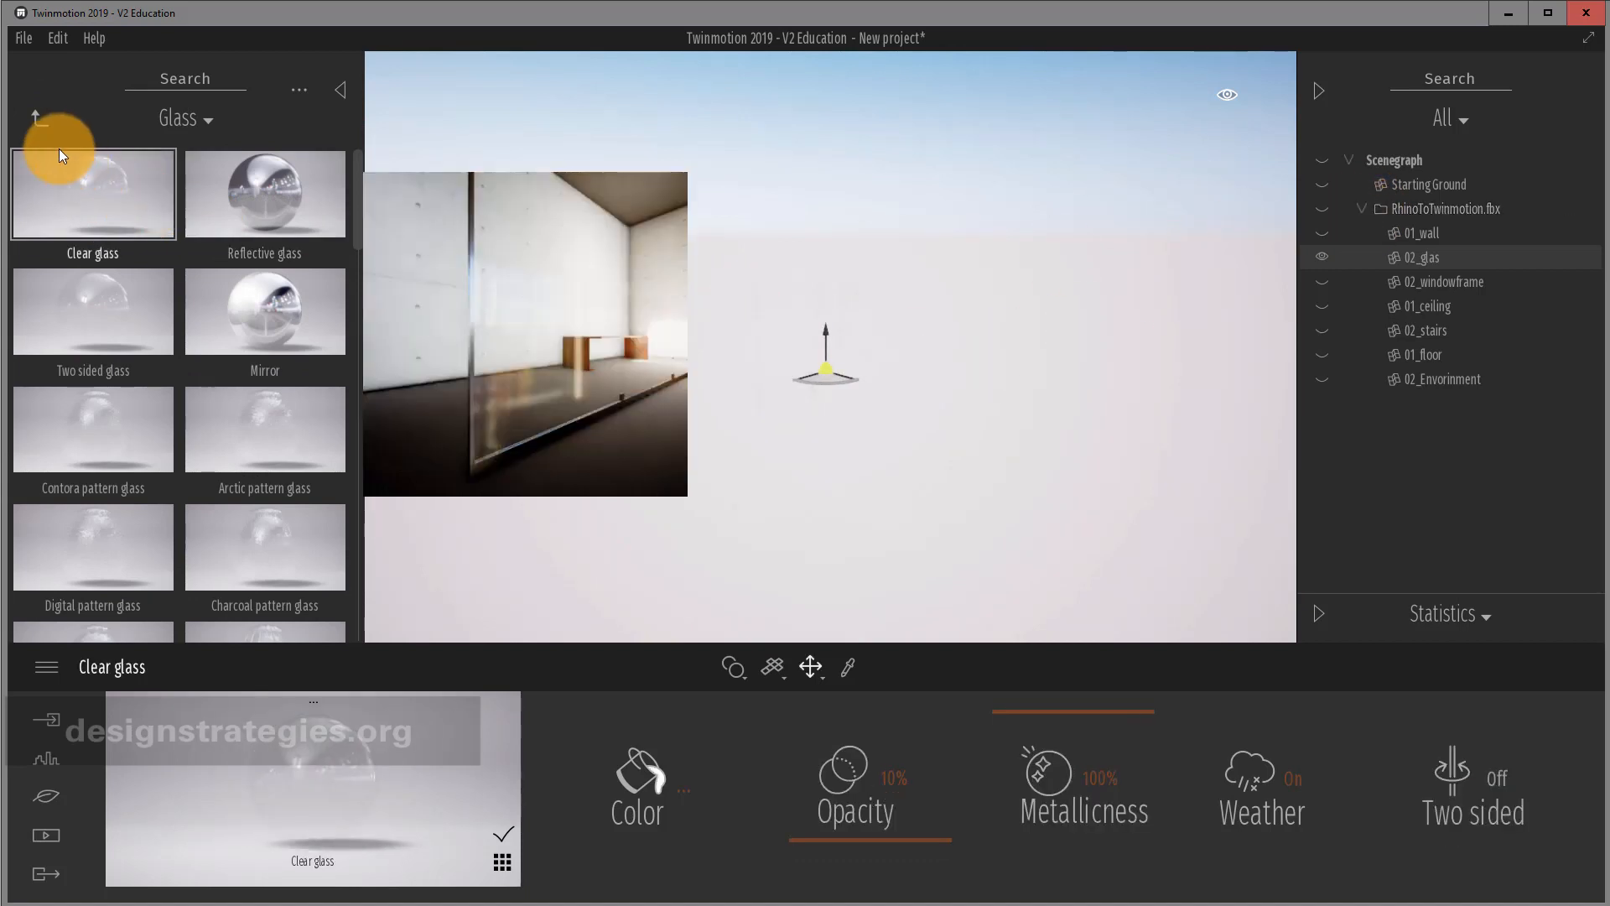
left_click(1464, 792)
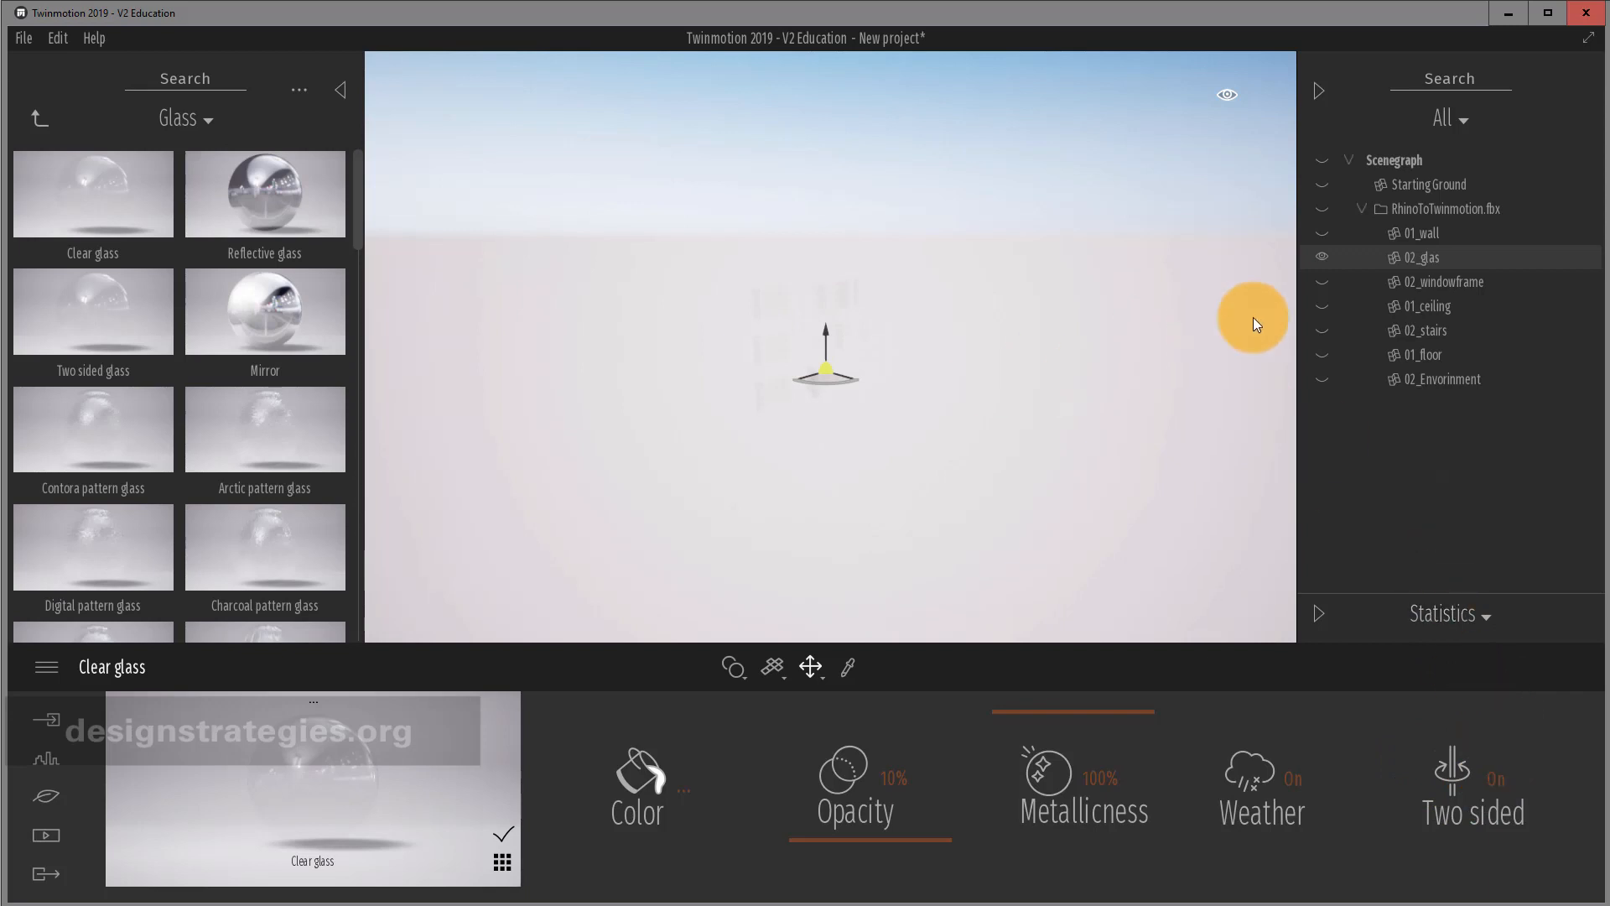
Isolate 02_windowframe and apply Brushed aluminium 01 to the window frames.
left_click(1574, 282)
left_click(1573, 282)
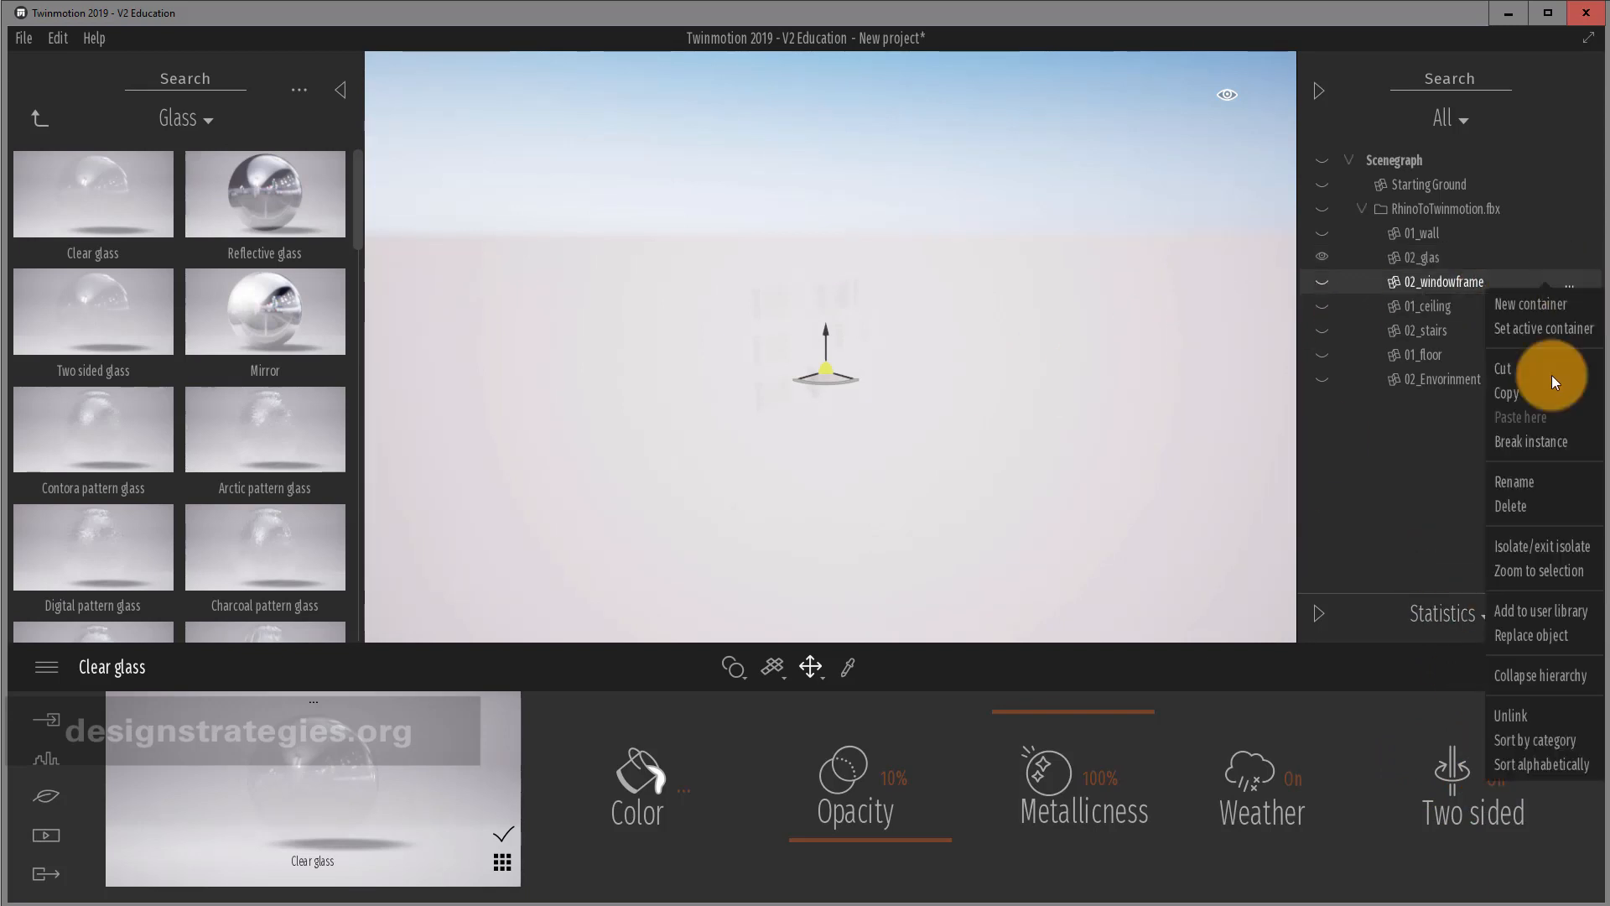
left_click(1522, 547)
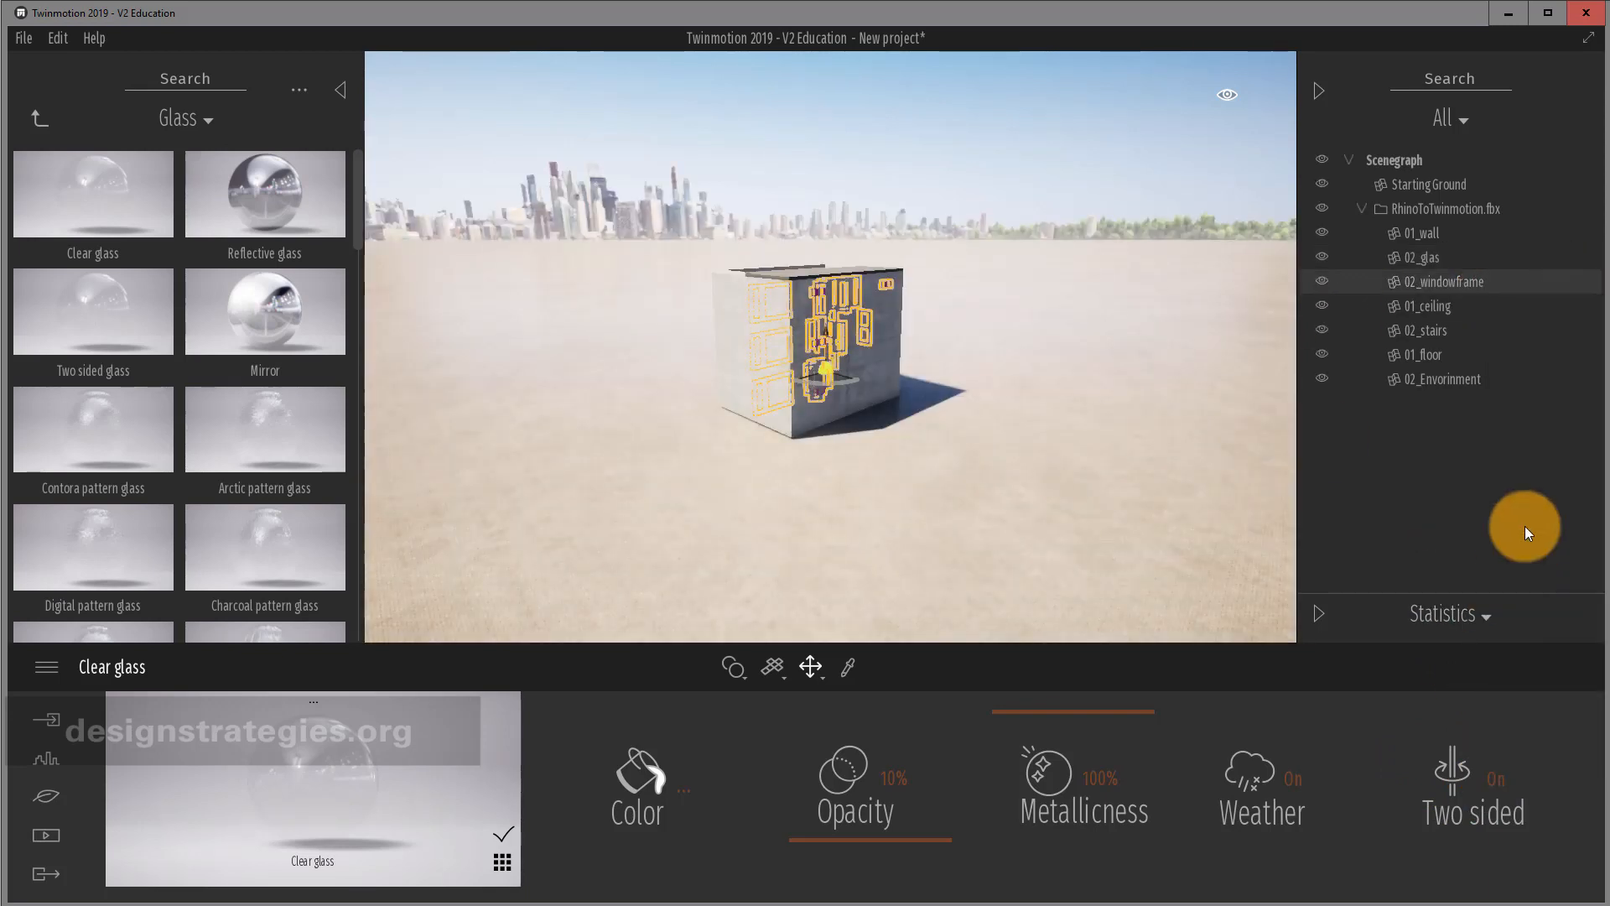
left_click(1571, 285)
left_click(1562, 547)
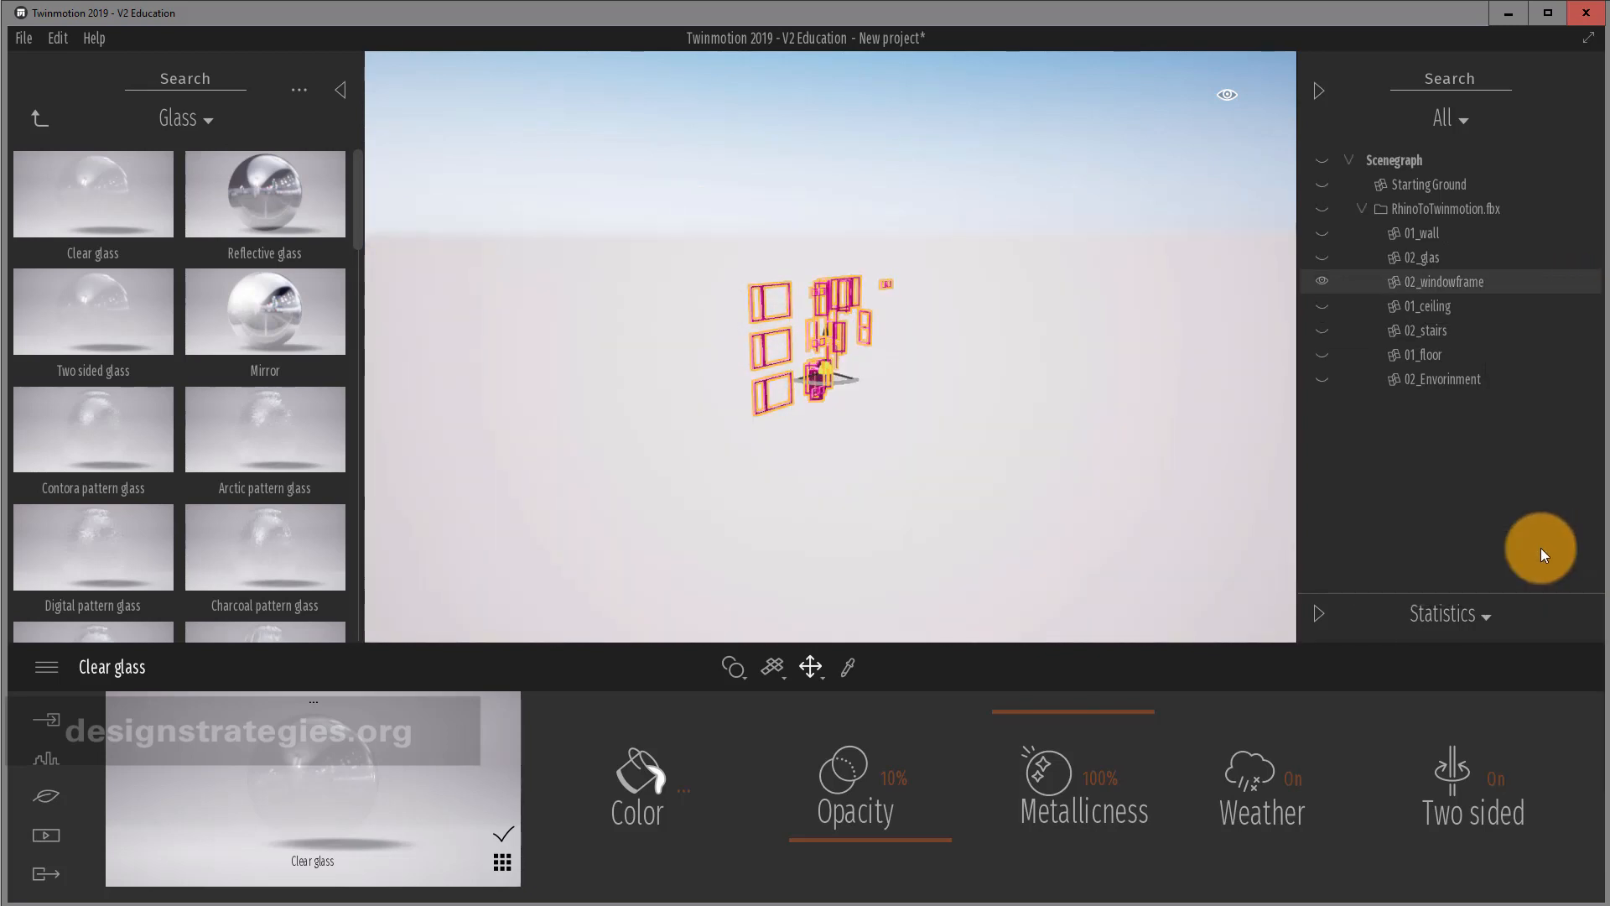
left_click(35, 120)
left_click(261, 209)
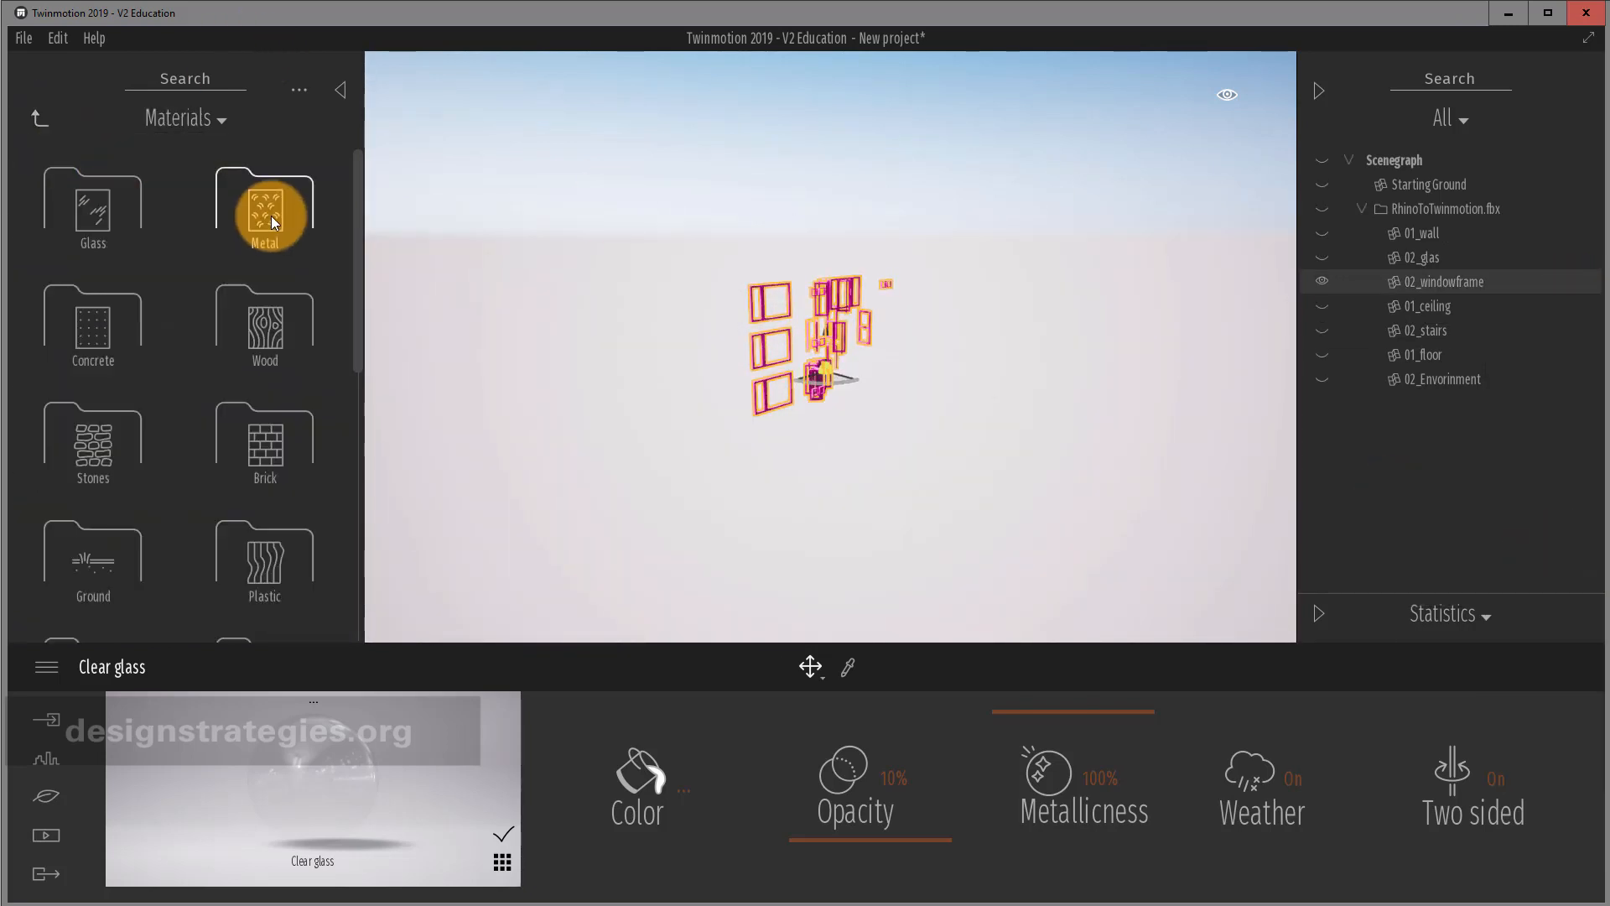
mouse_move(88, 215)
left_mouse_down()
mouse_move(580, 263)
mouse_move(763, 316)
left_mouse_up()
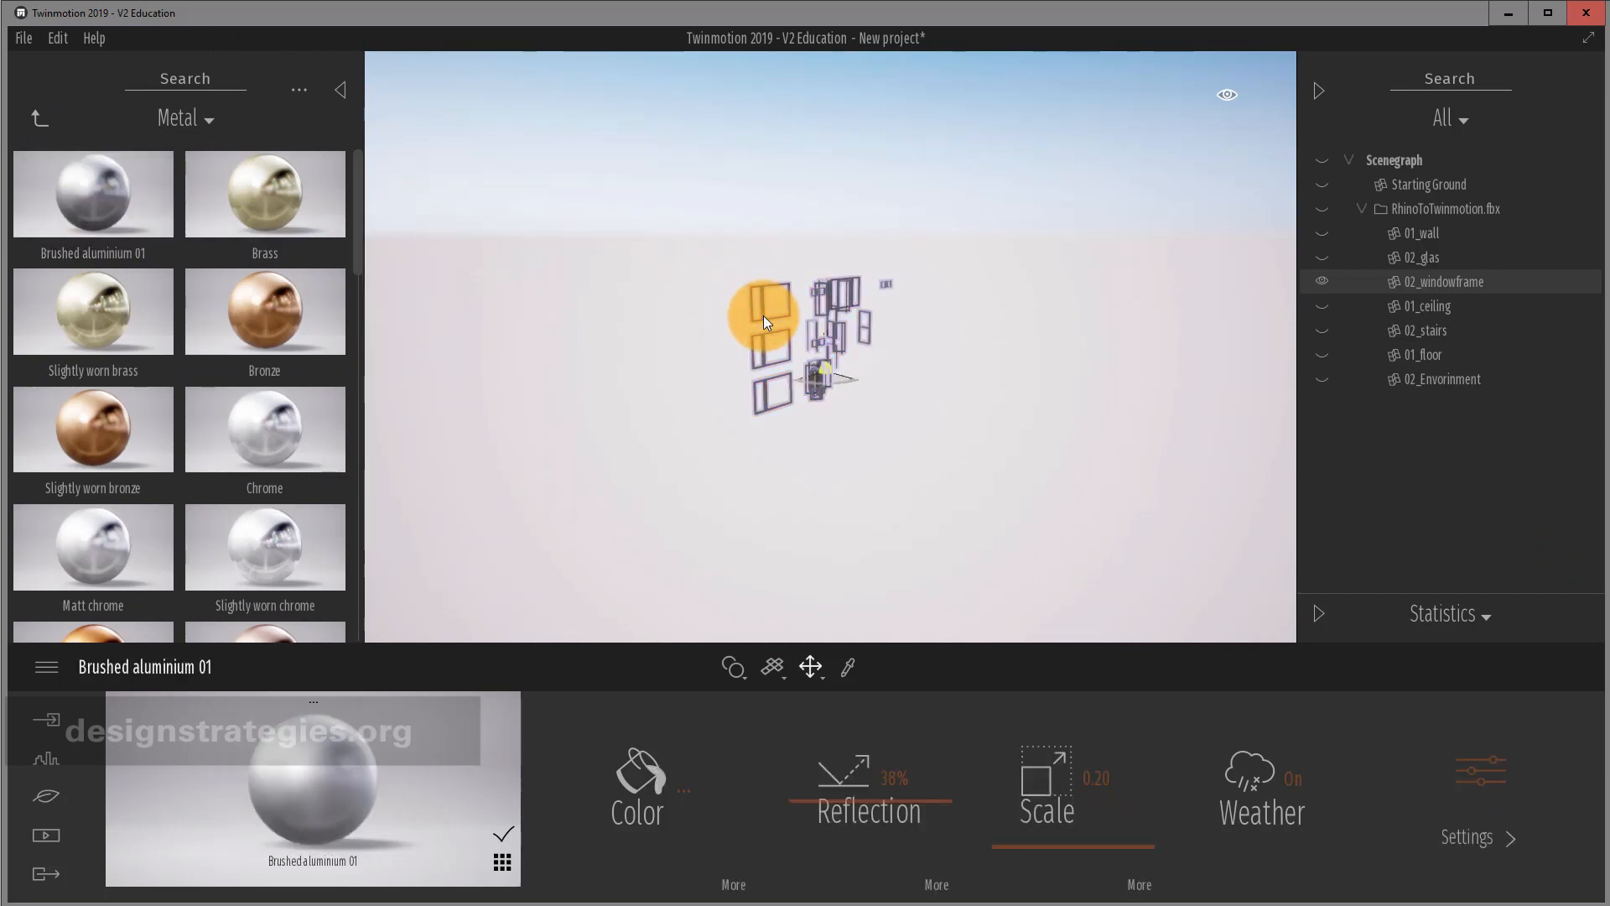
left_click(1507, 797)
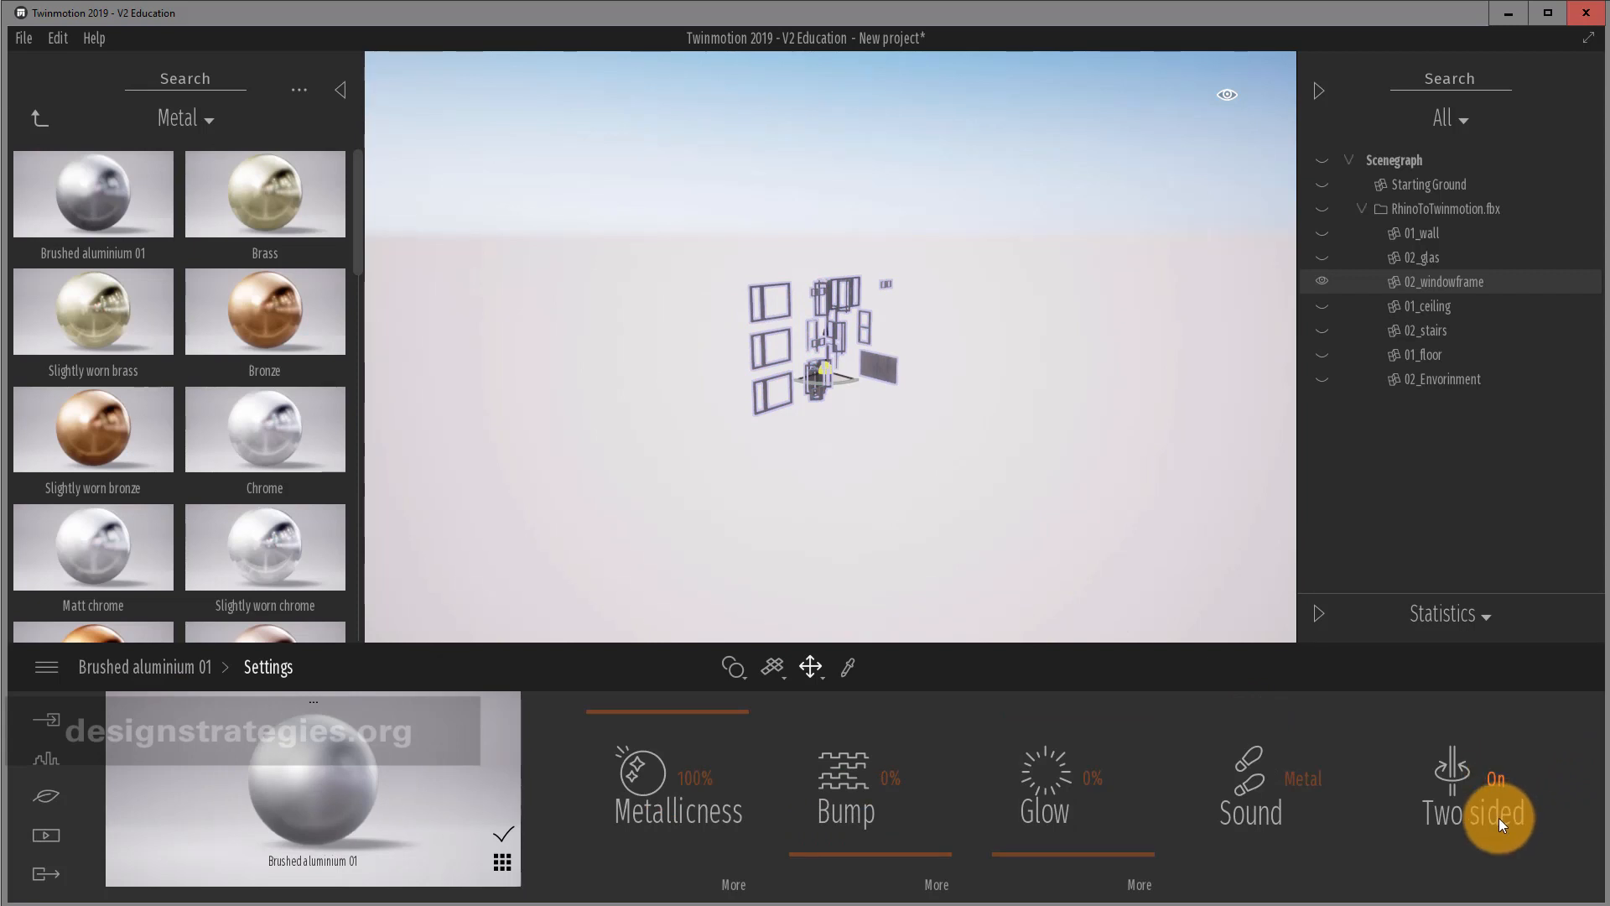
left_click(143, 665)
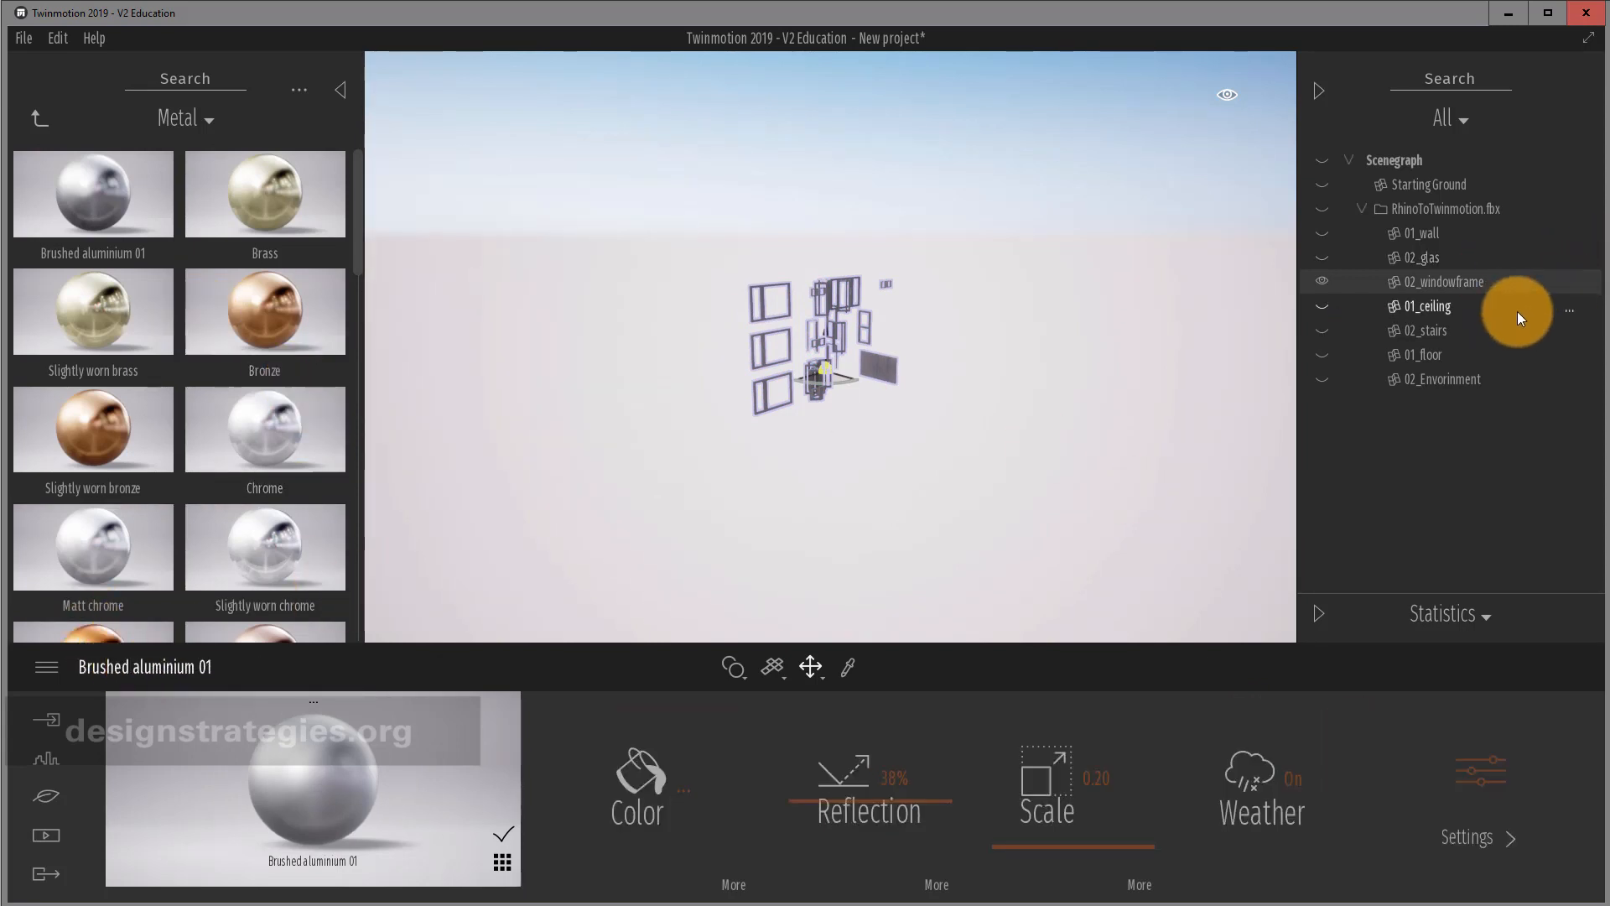
Isolate 01_ceiling and apply Bare concrete 01 to the ceiling slabs.
left_click(1570, 311)
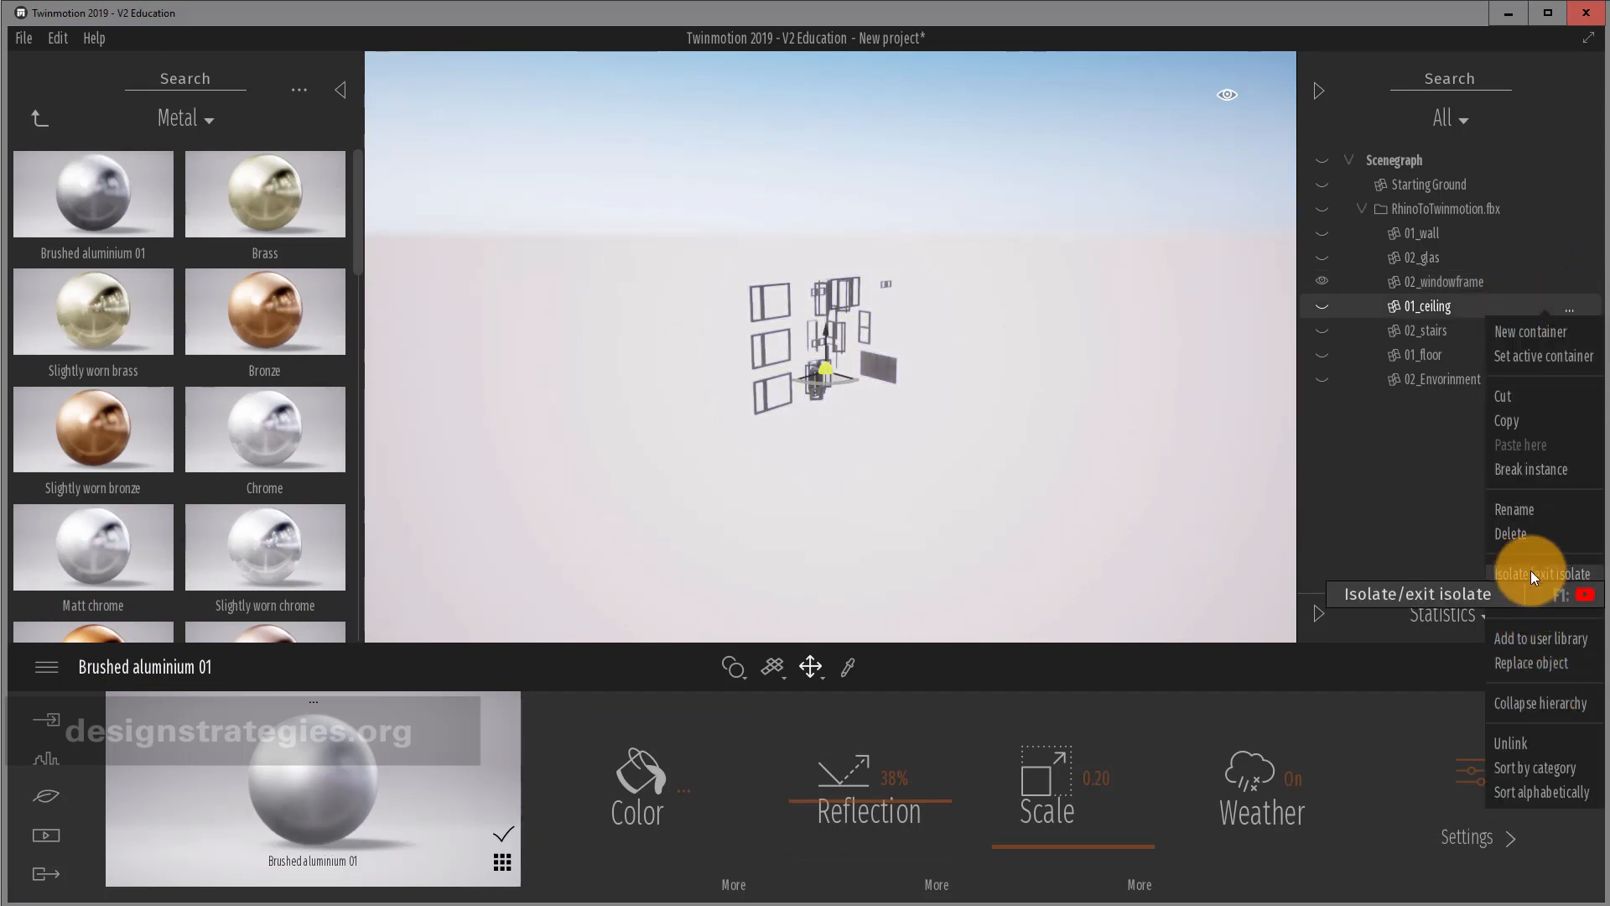
left_click(1531, 572)
left_click(1563, 309)
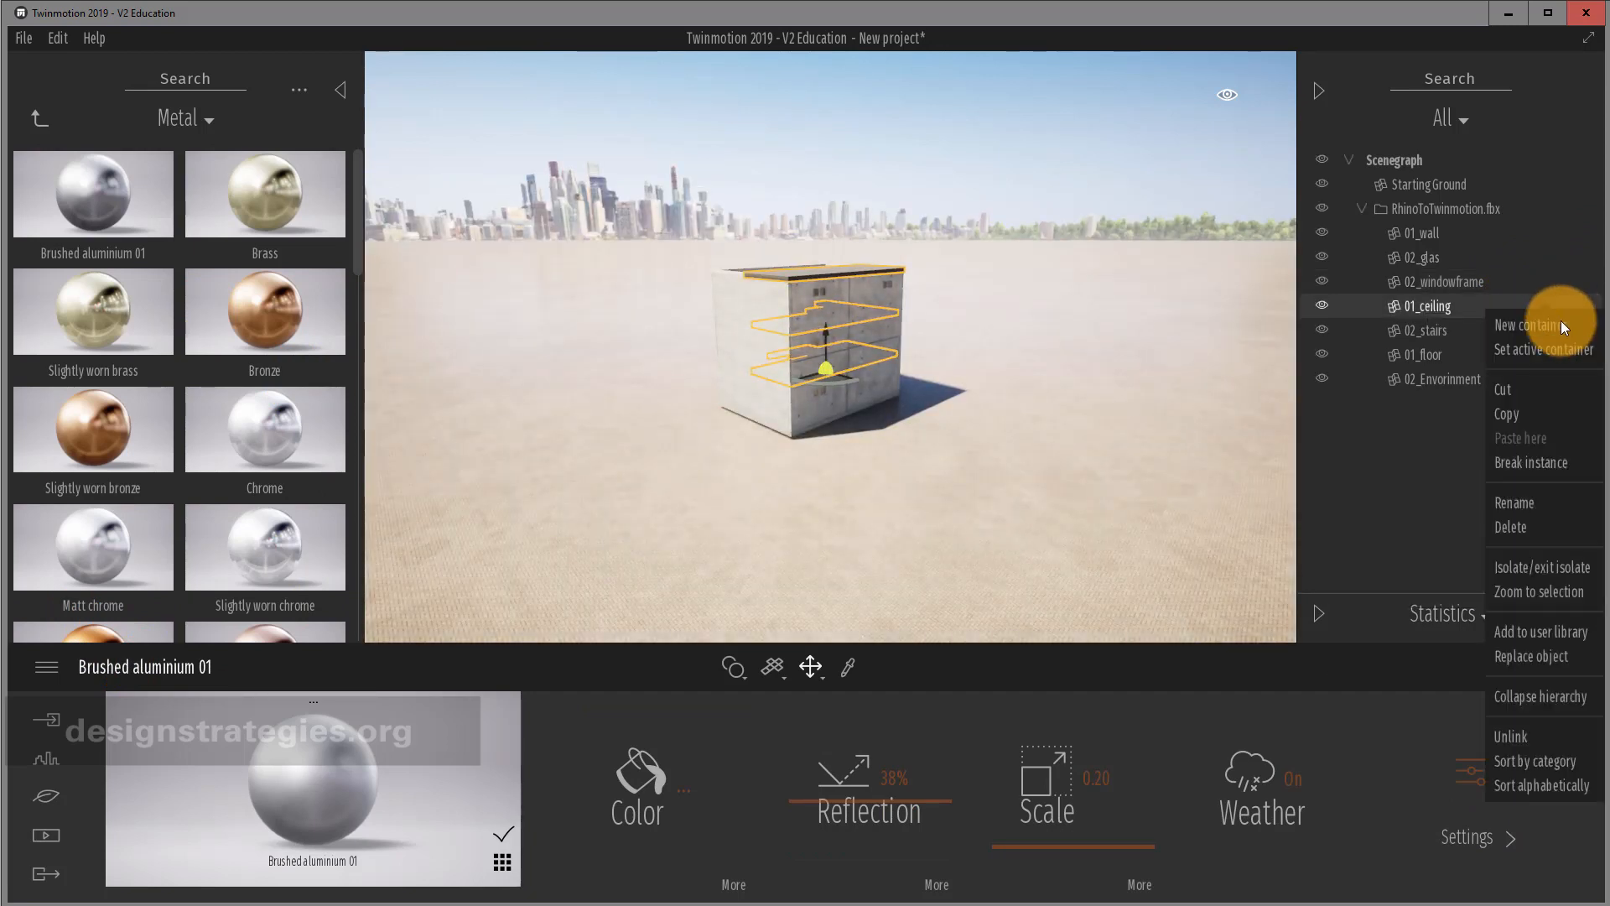
left_click(1545, 570)
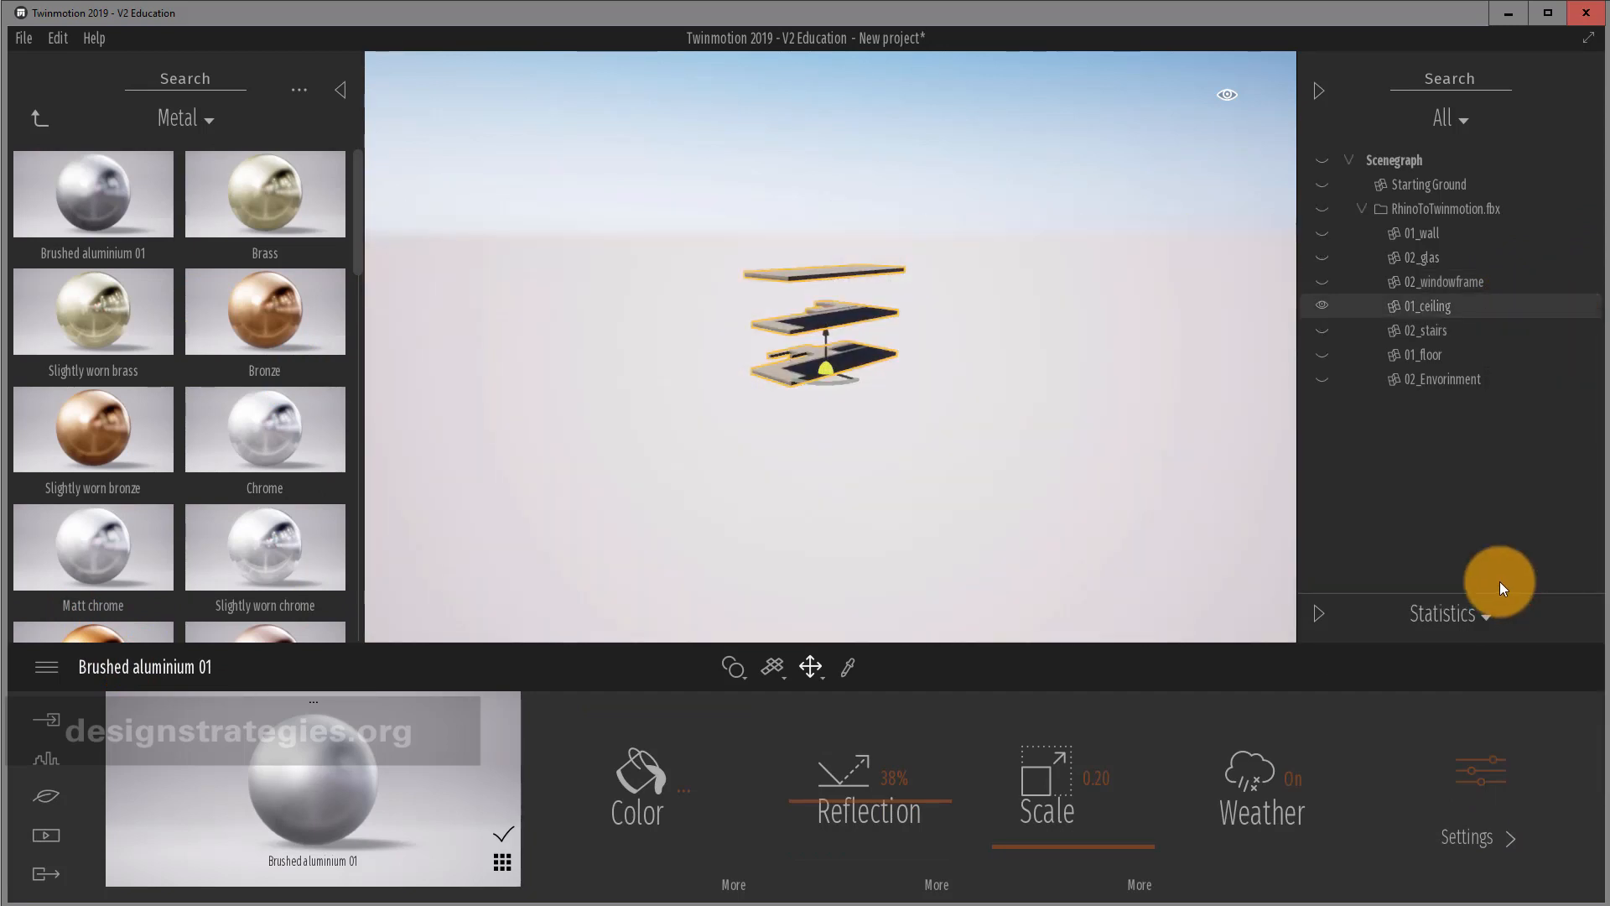
left_click(36, 119)
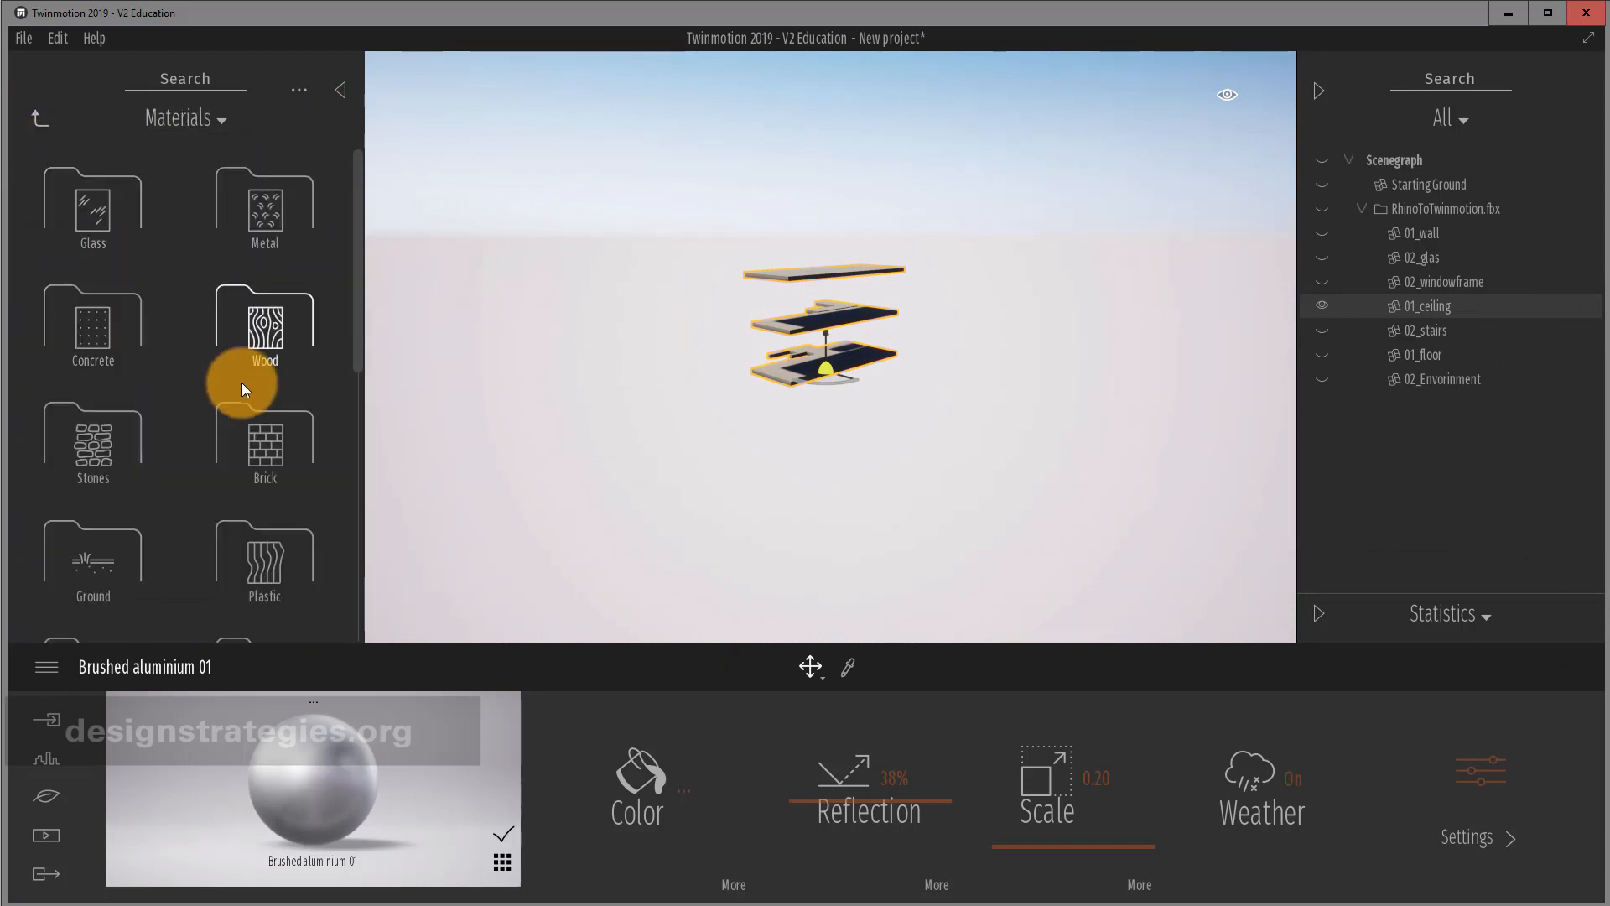
left_click(73, 341)
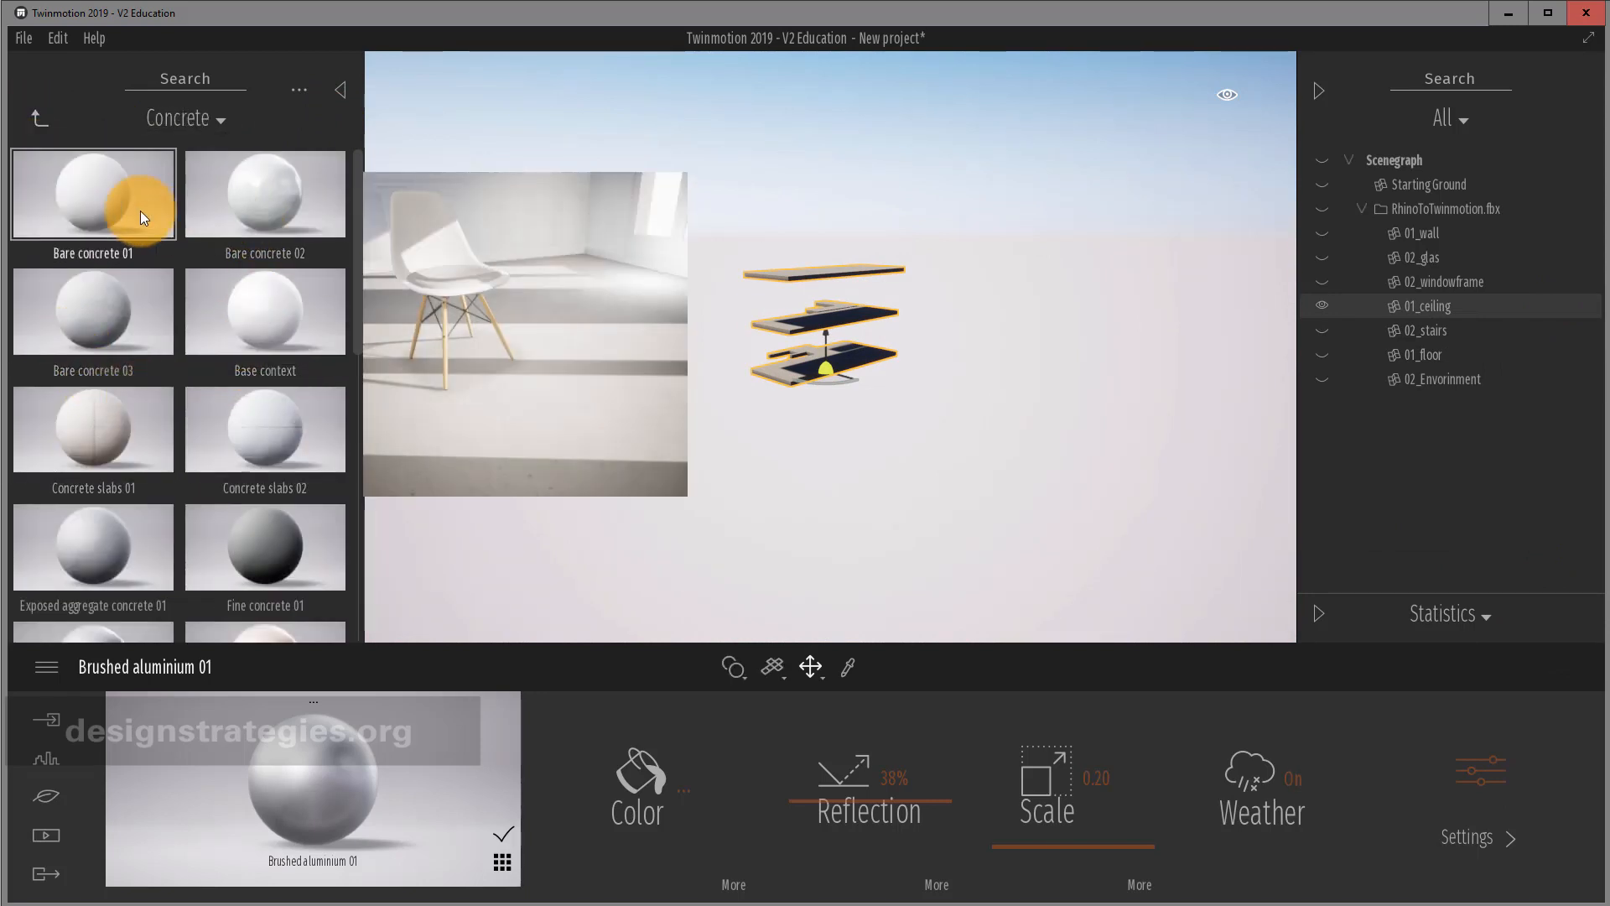
left_click_drag(141, 211, 819, 273)
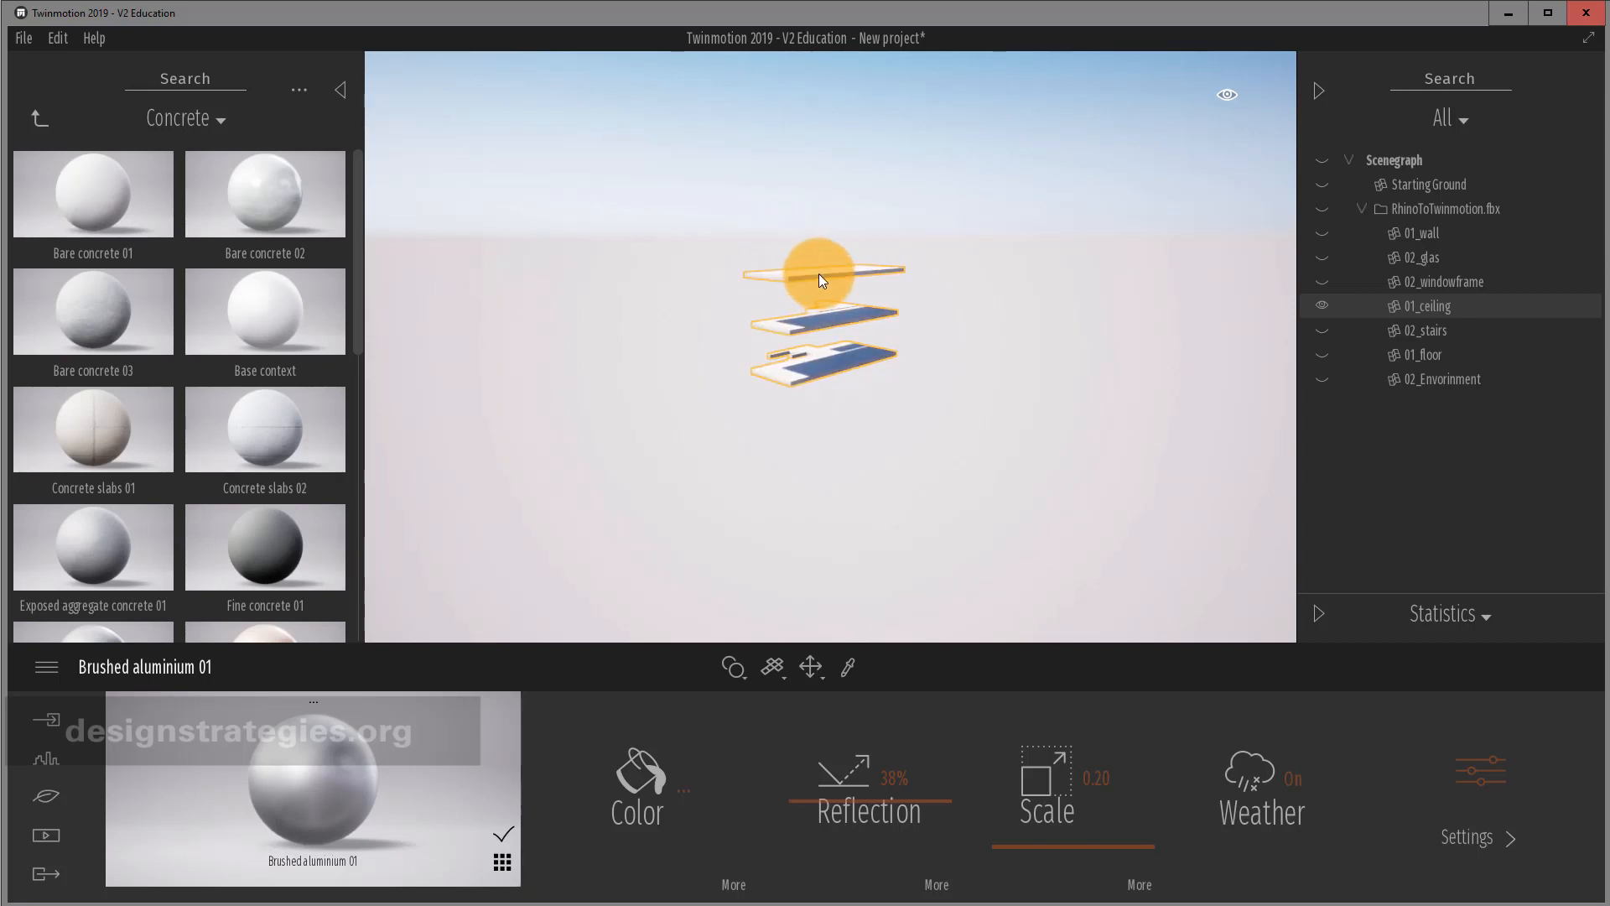
Review the Bare concrete 01 extra settings and bring up the 02_stairs layer options.
left_click(1568, 335)
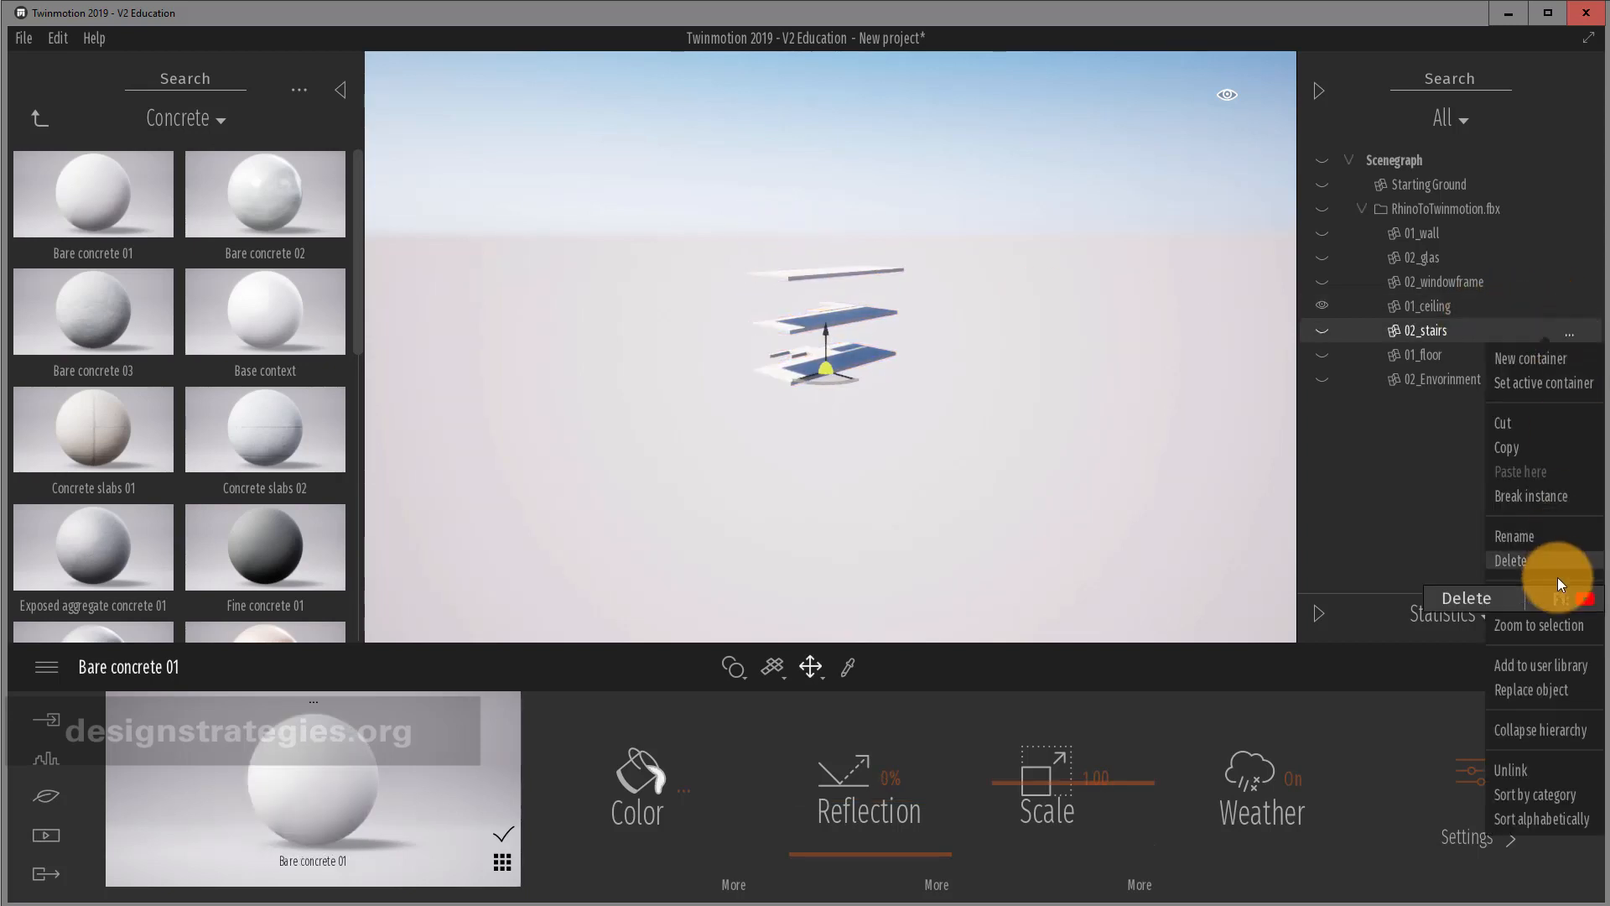
left_click(1436, 776)
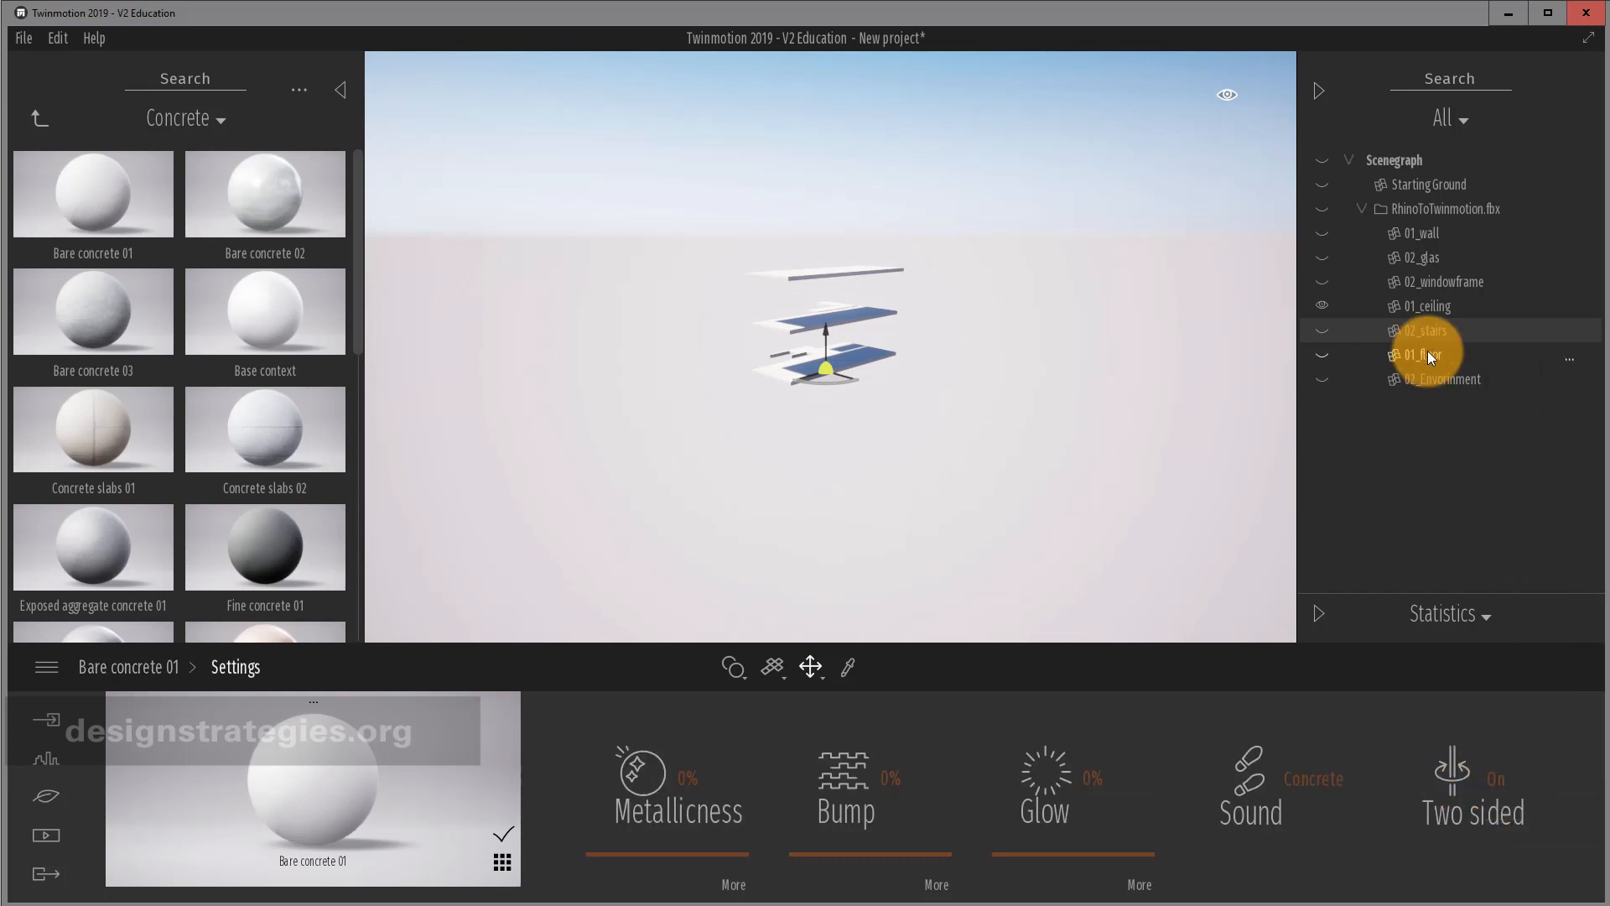
left_click(1565, 336)
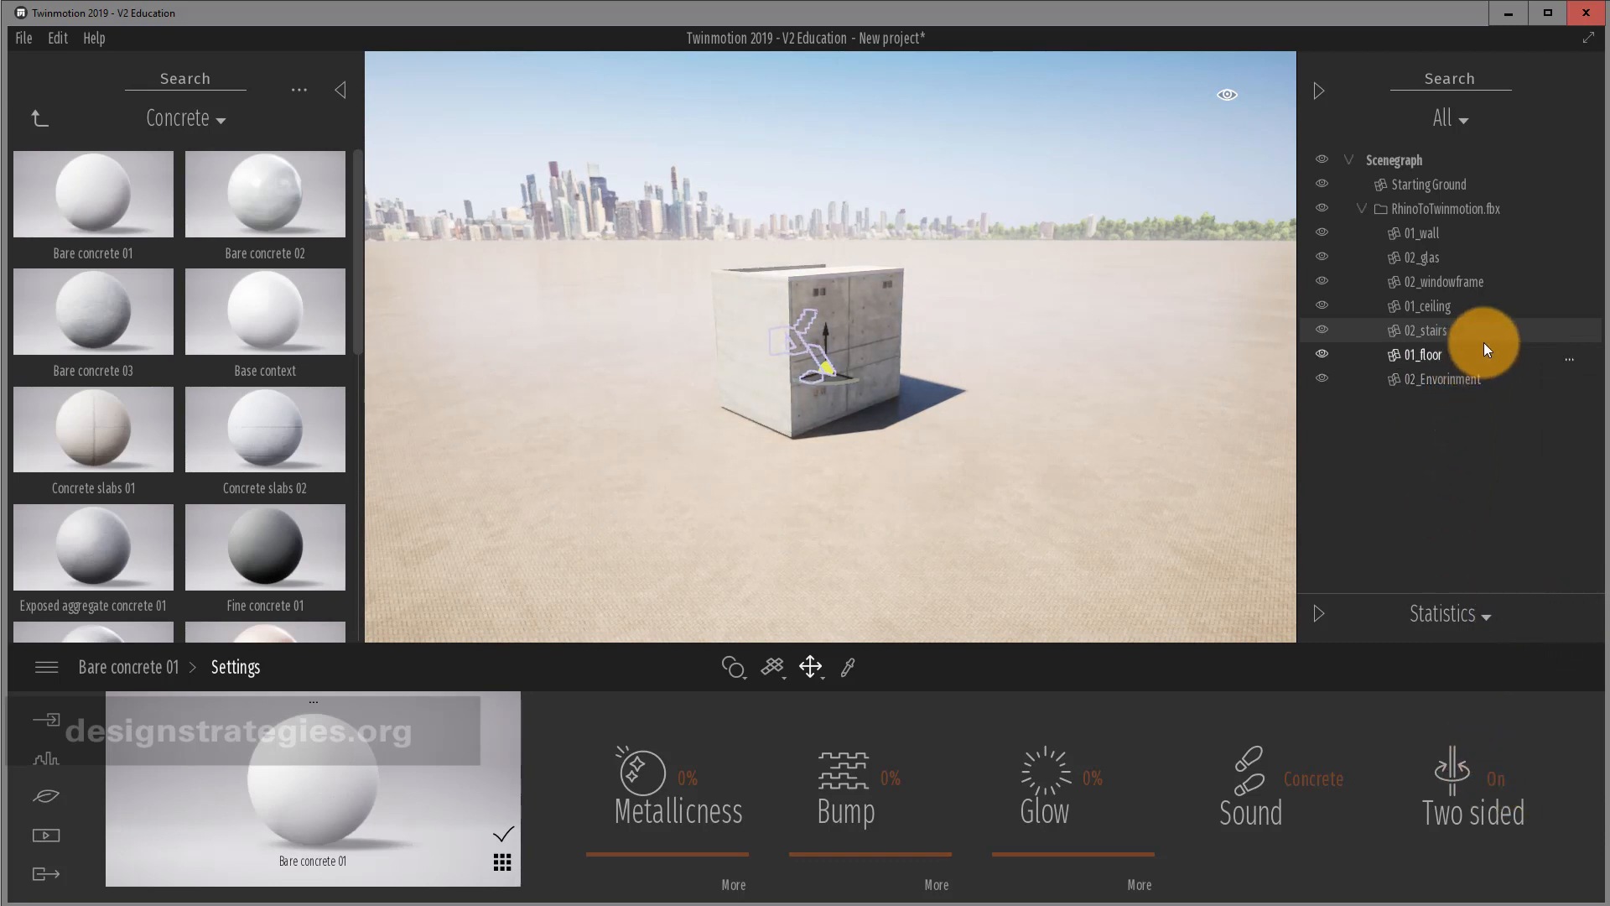
Isolate 02_stairs, zoom in, and apply Chestnut 01 A wood to the stairs.
left_click(1574, 332)
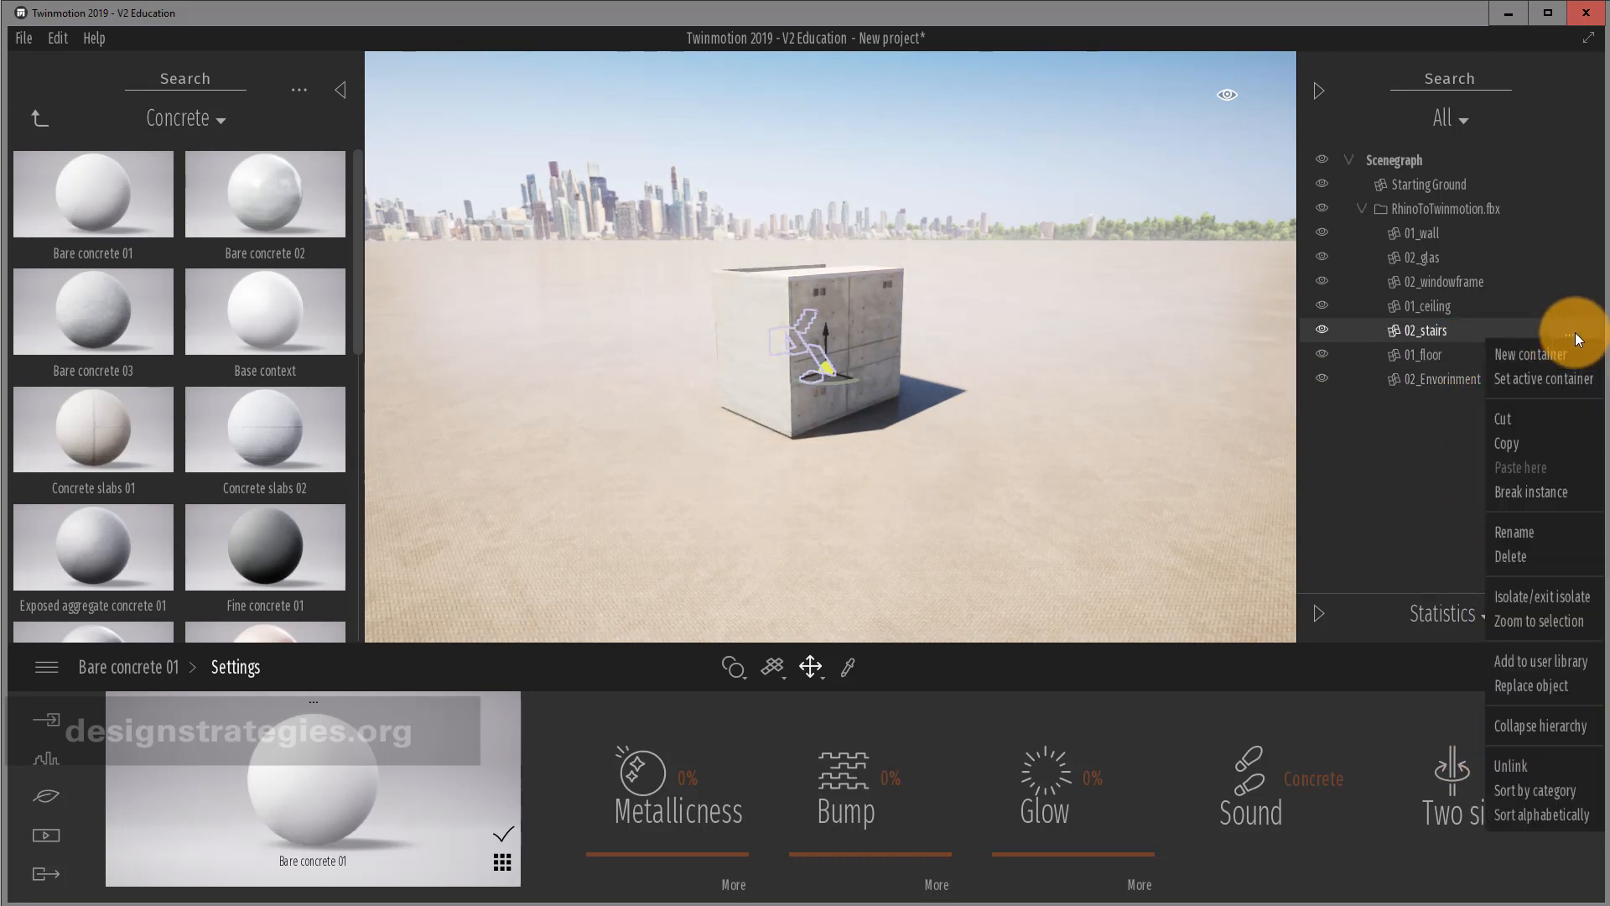
left_click(1572, 601)
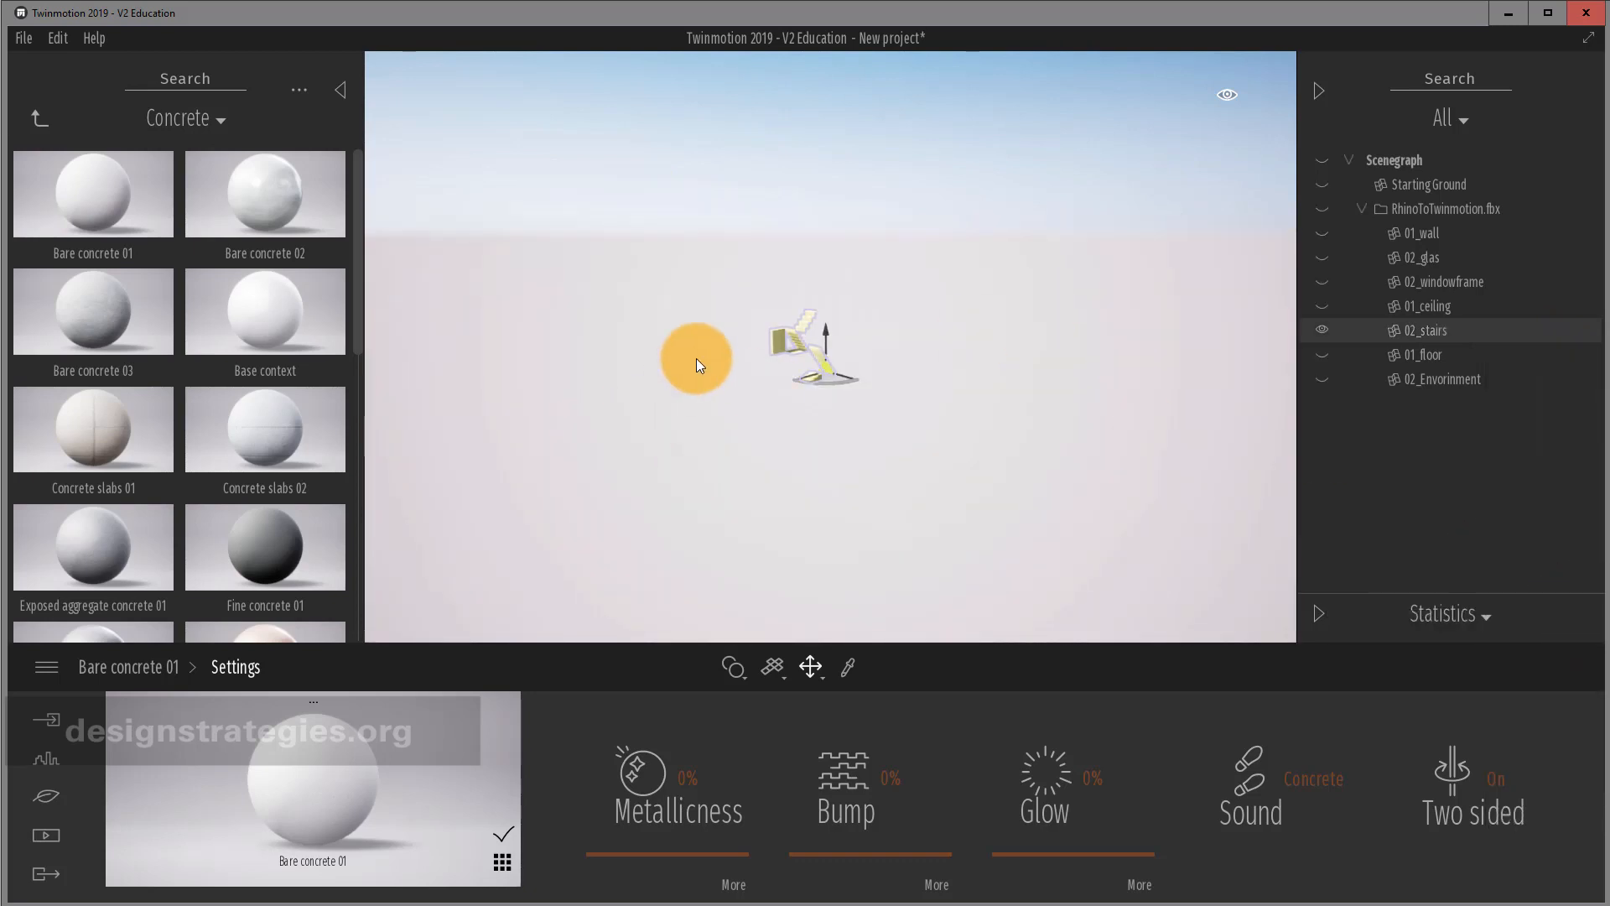
scroll(837, 353, "up", 10)
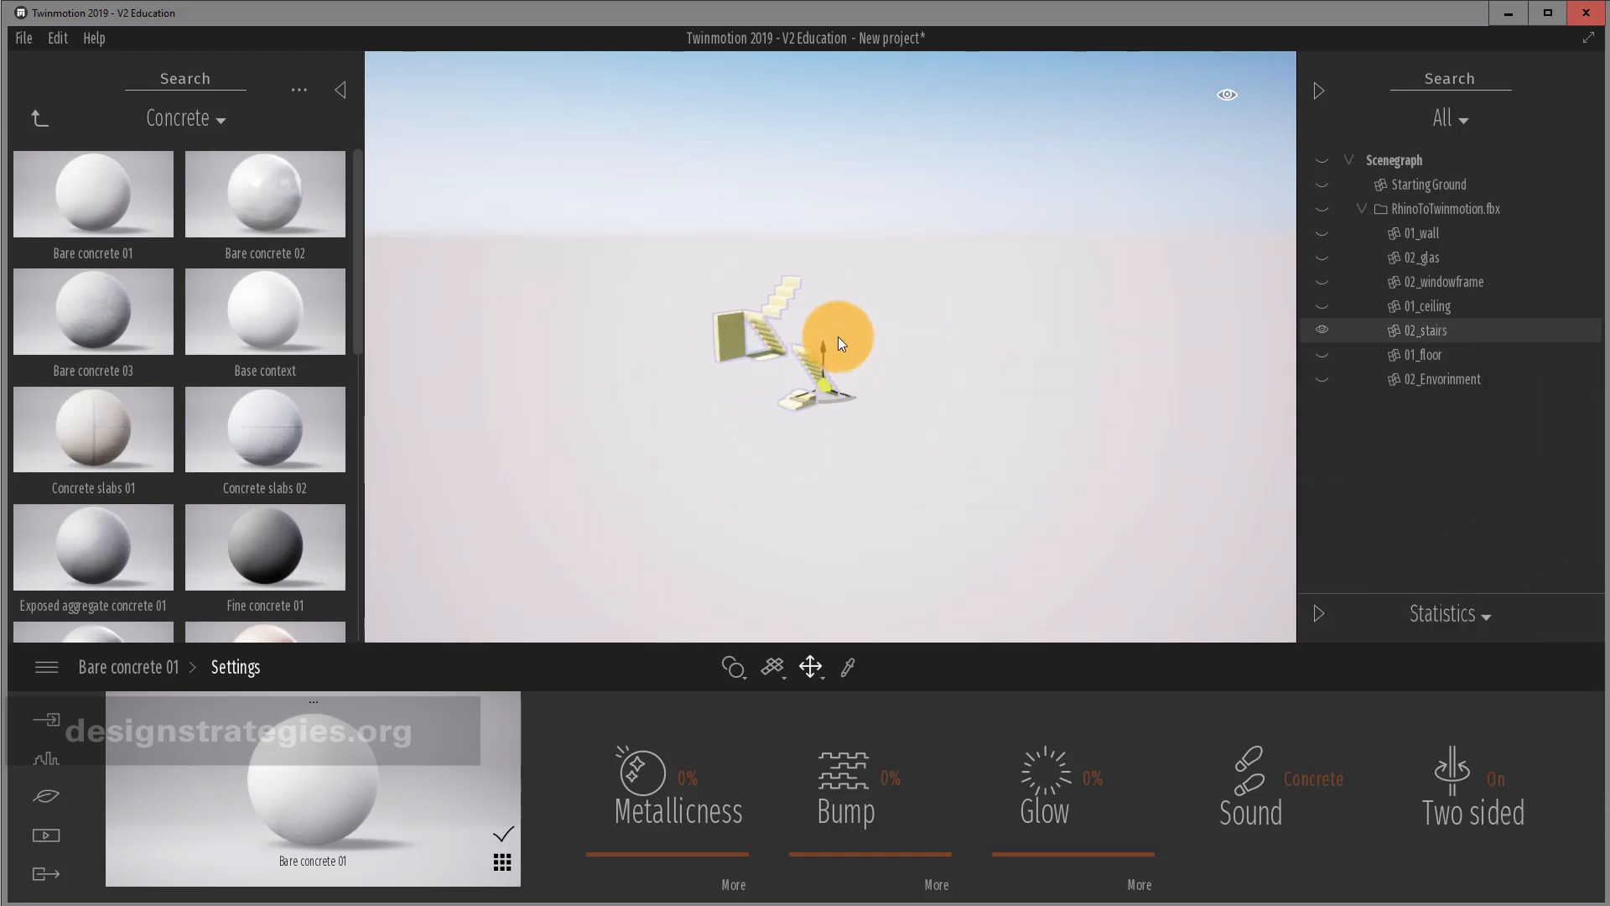
scroll(822, 335, "up", 4)
right_click_drag(822, 336, 711, 342)
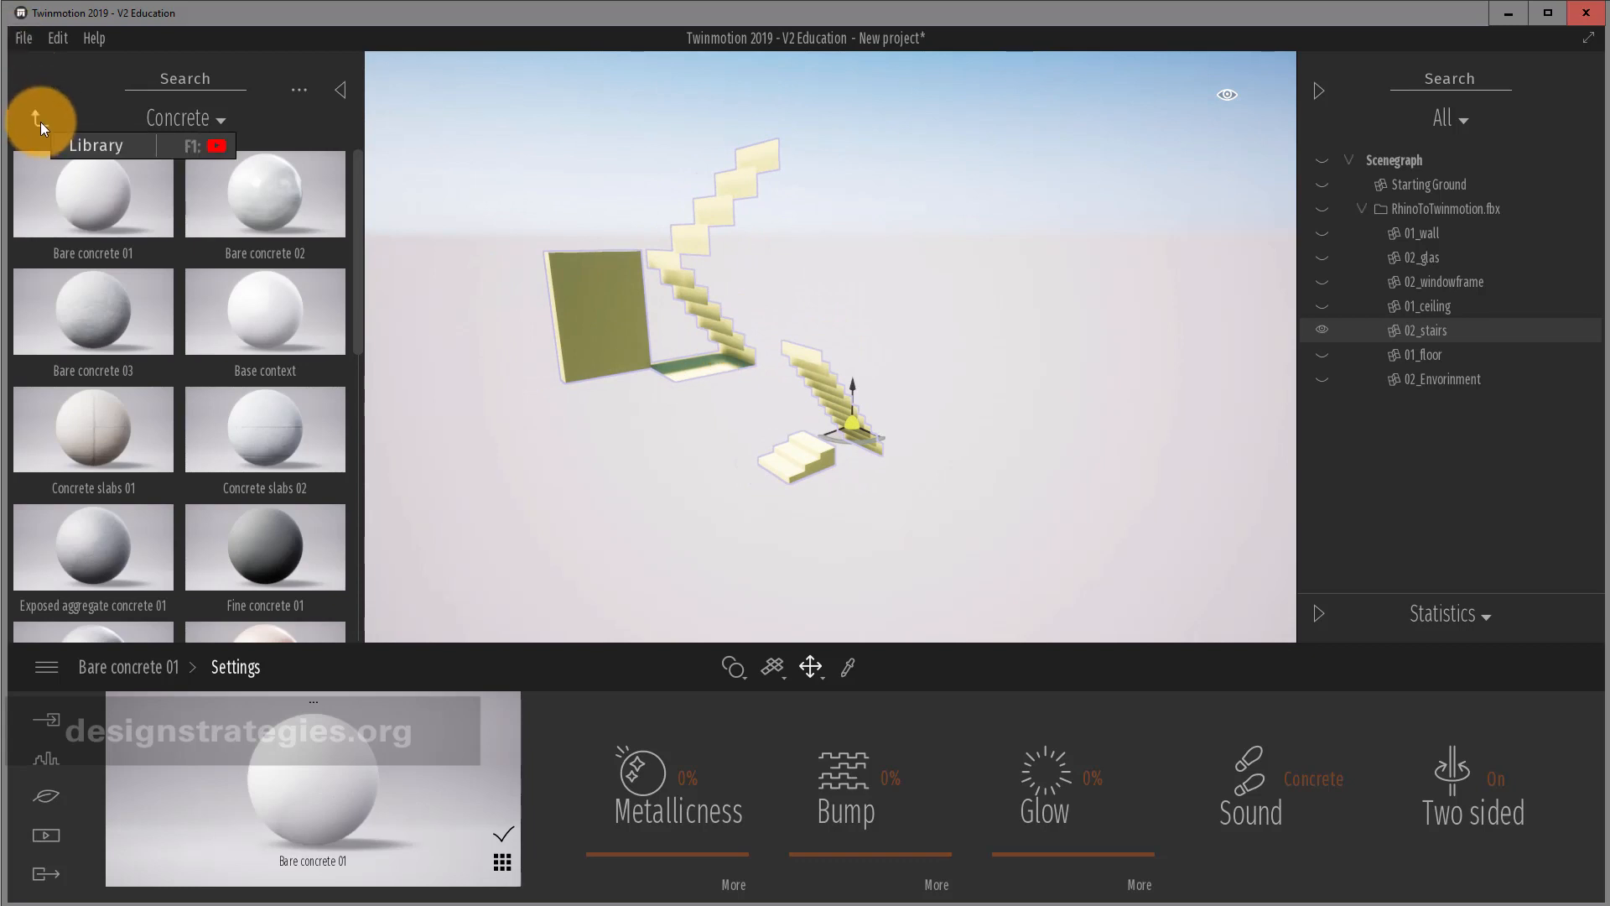
scroll(93, 461, "down", 2)
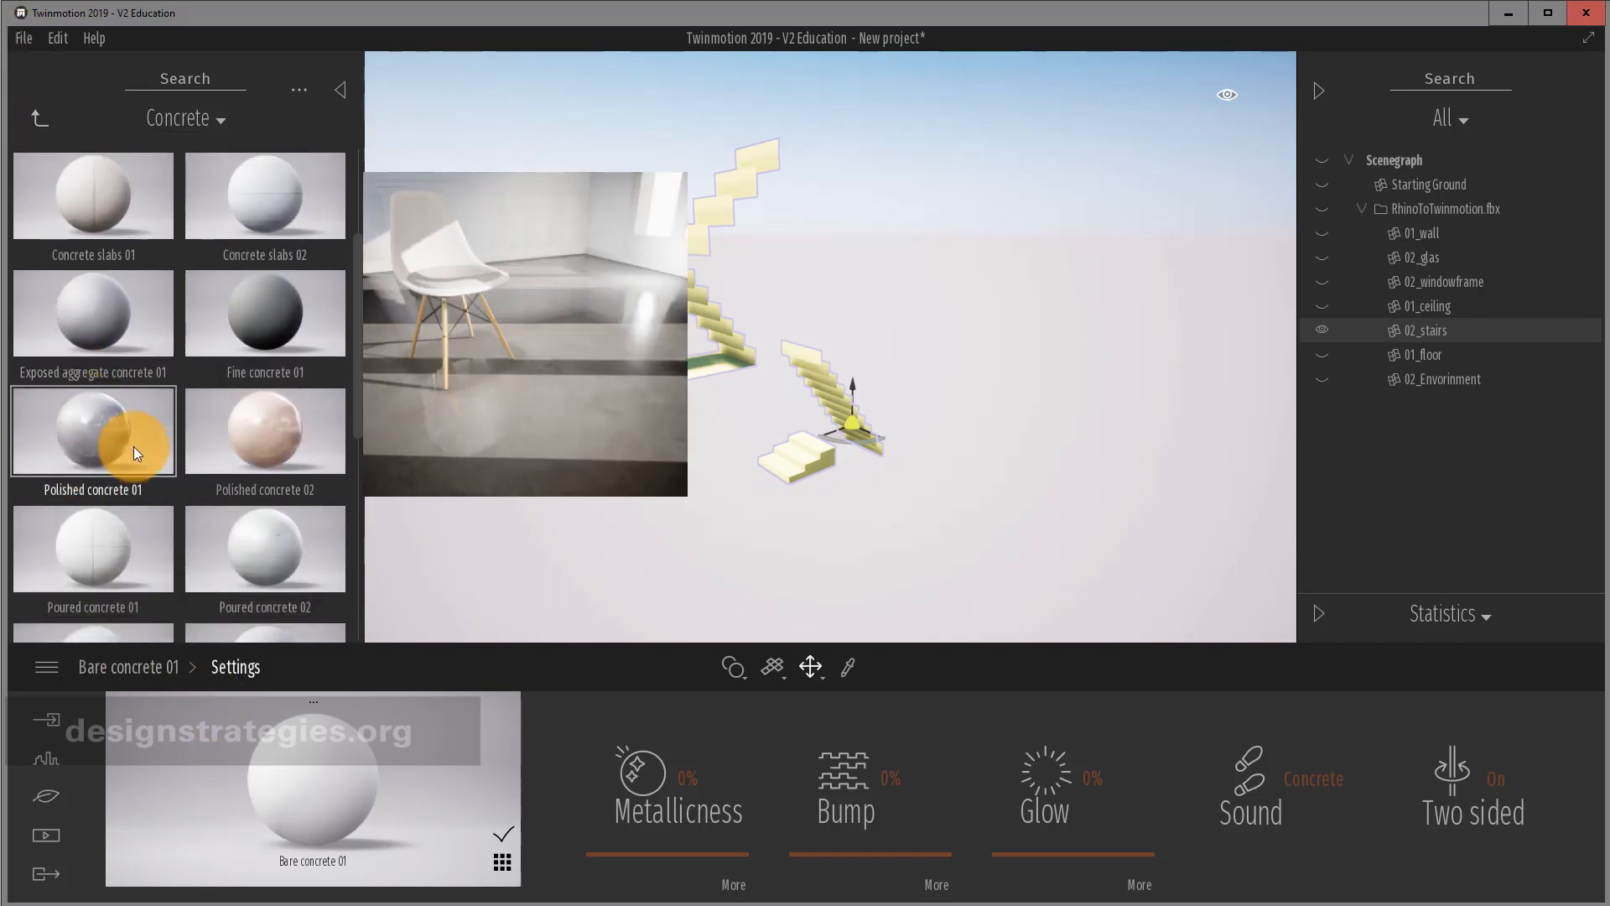
left_click(41, 117)
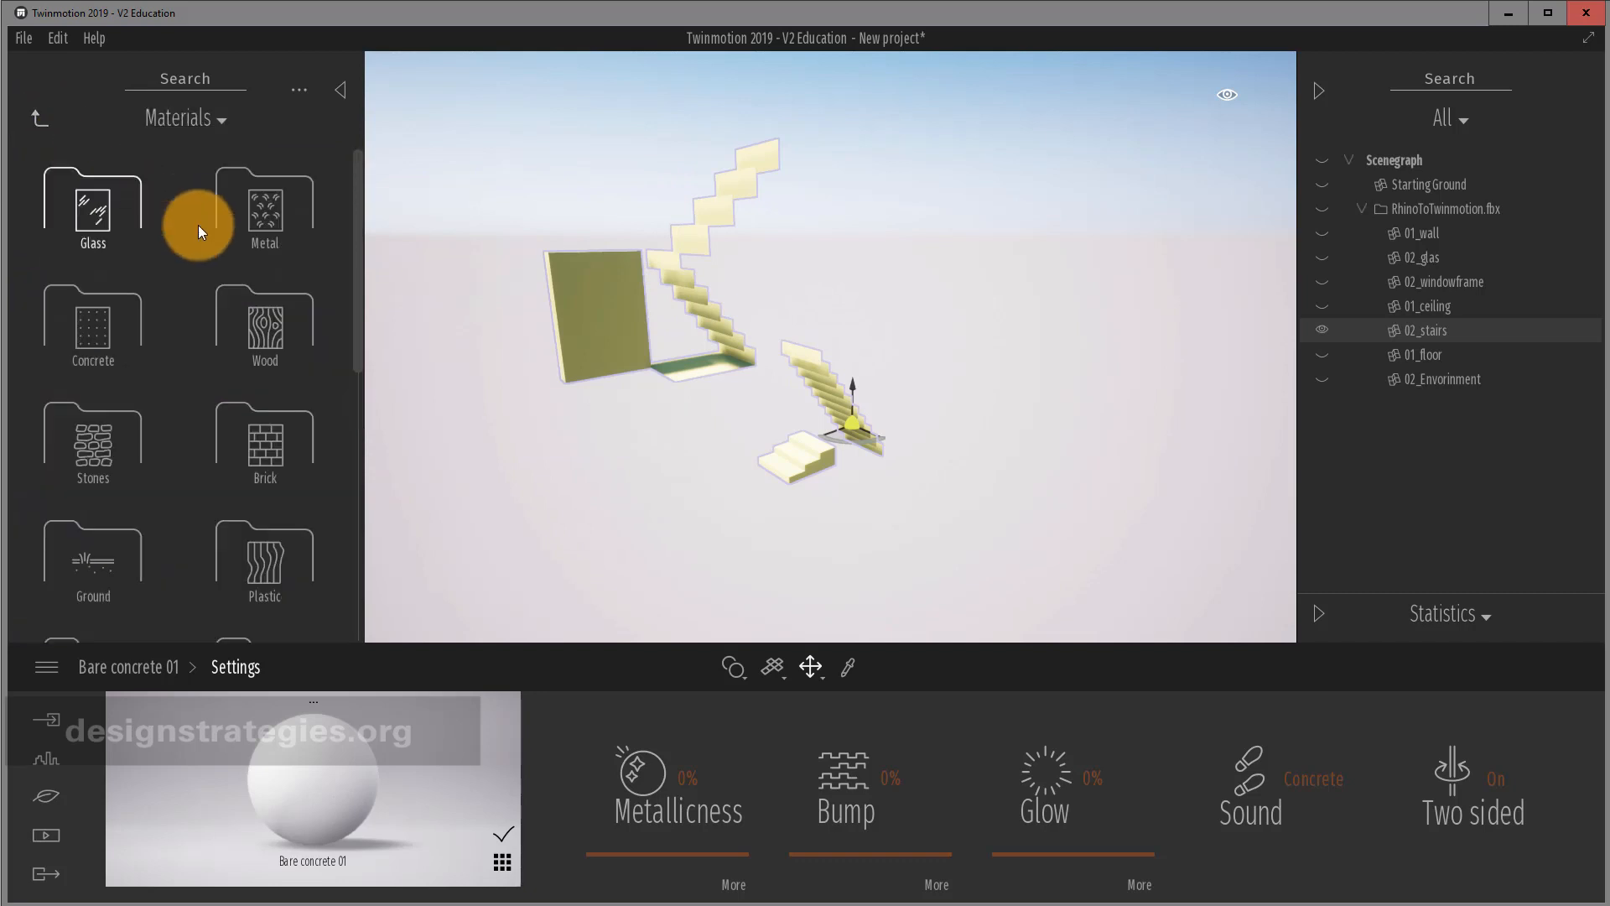
left_click(258, 342)
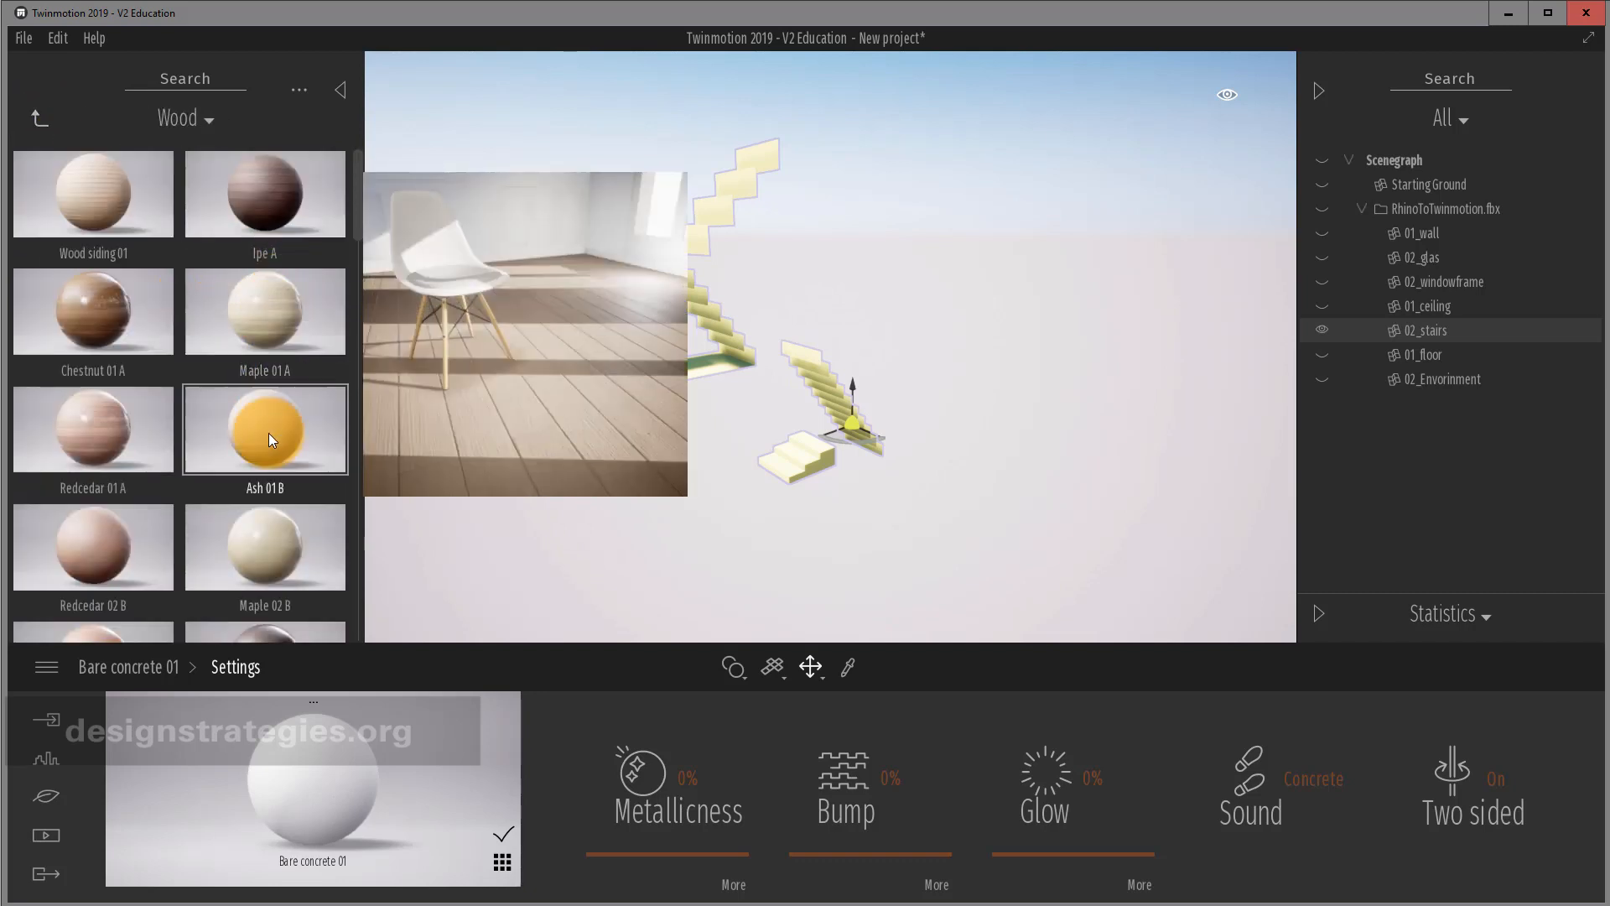
left_click_drag(128, 320, 737, 348)
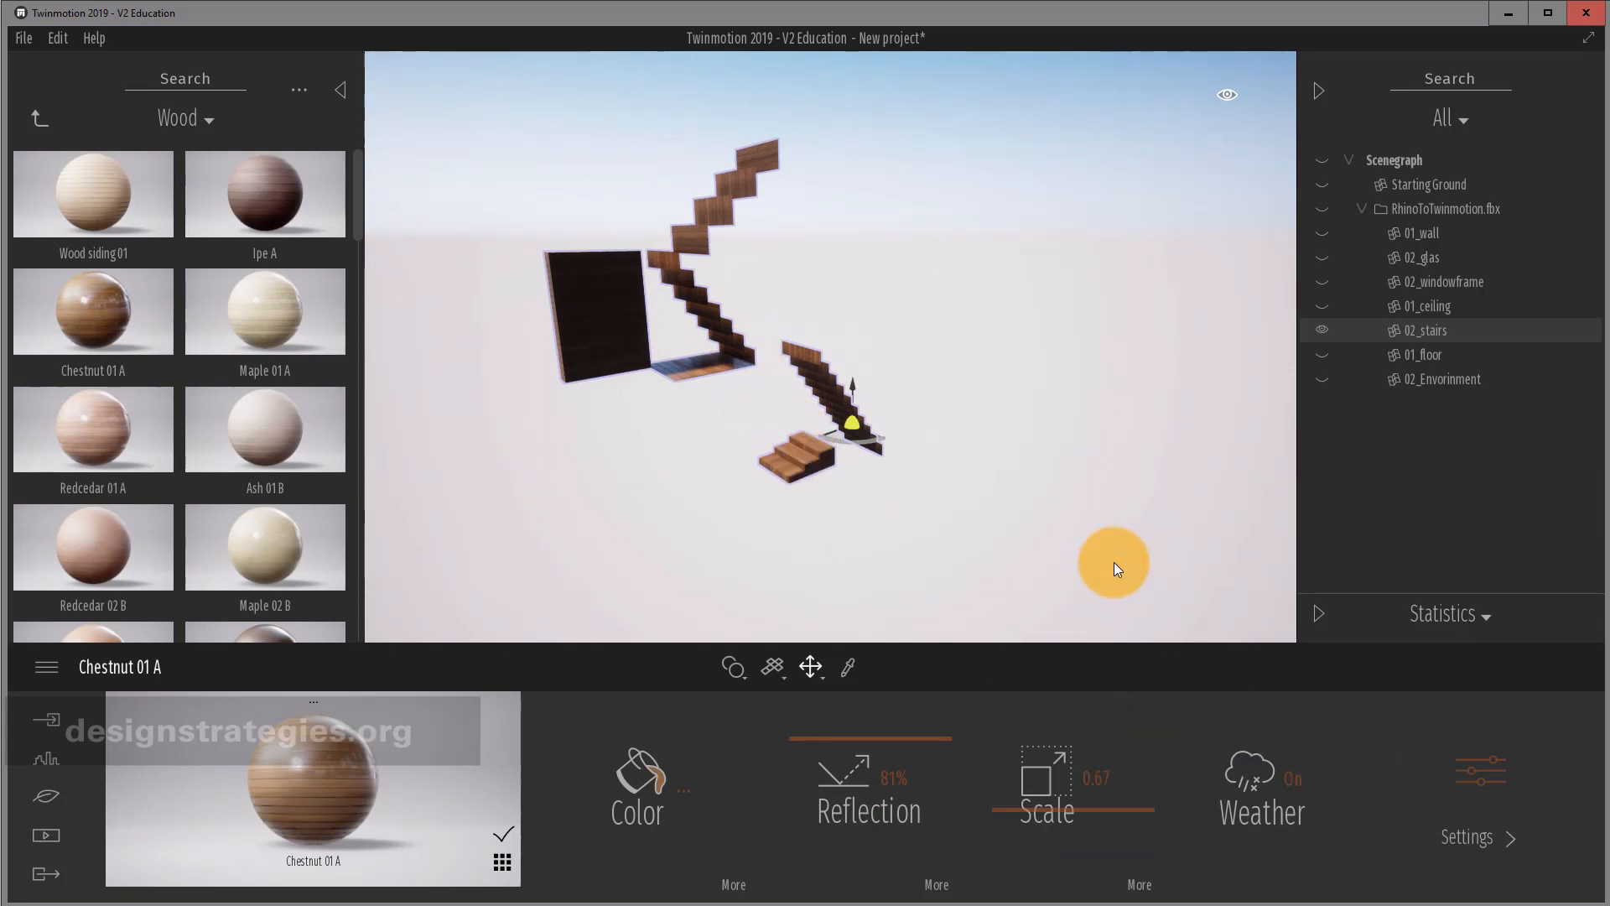
left_click_drag(878, 386, 880, 378)
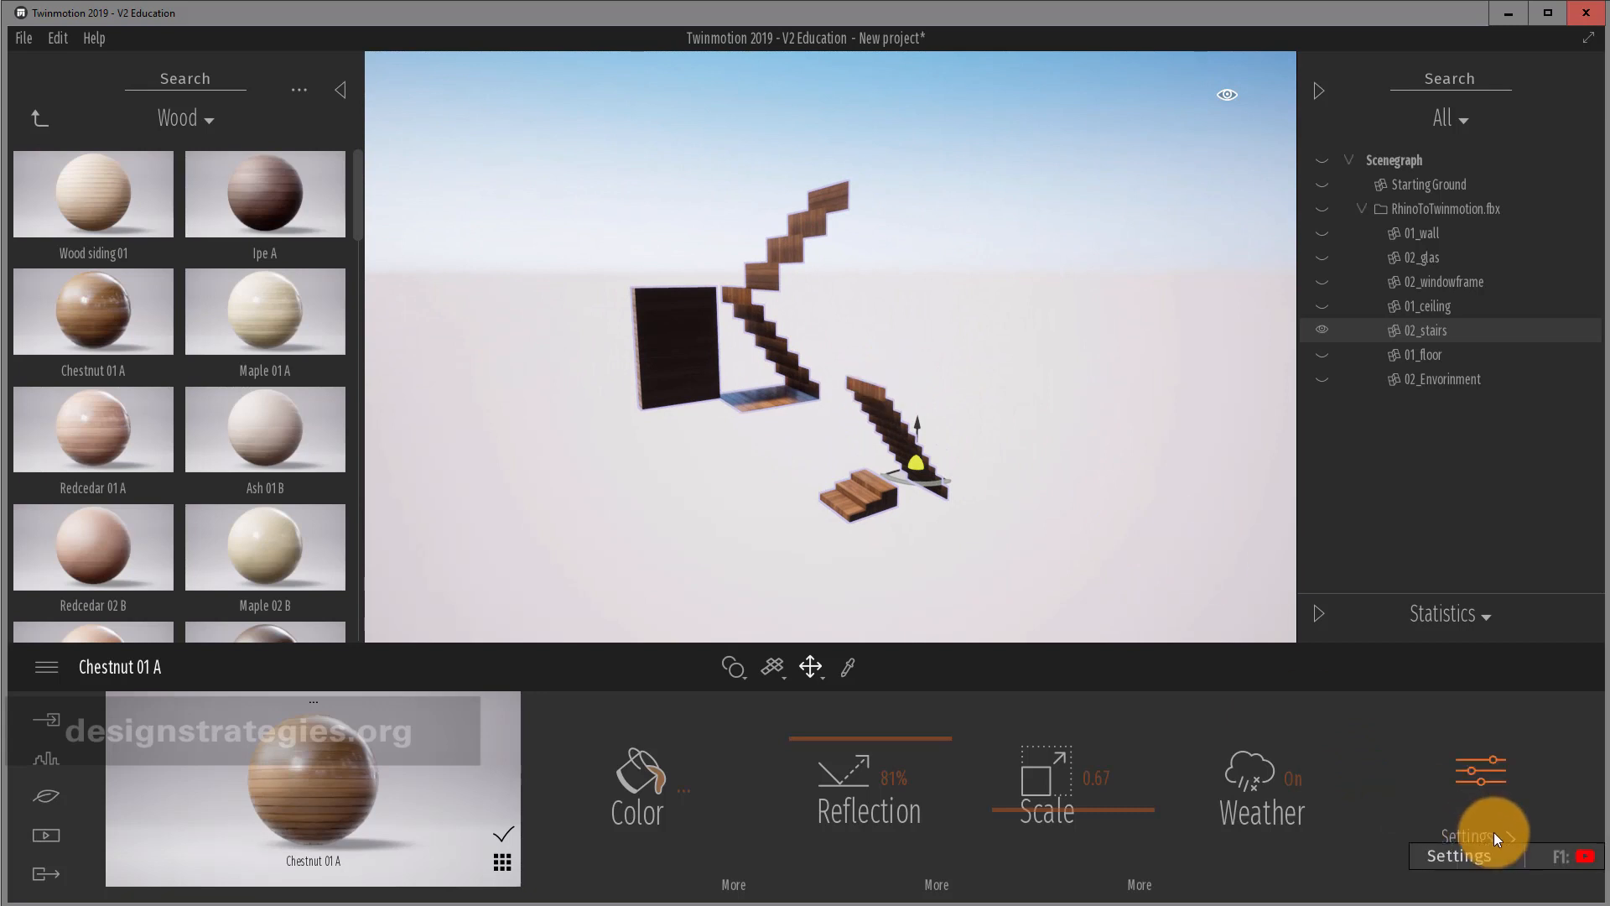
Turn Two sided on for Chestnut 01 A, briefly switching it off to compare.
left_click(1490, 782)
left_click_drag(827, 377, 907, 419)
scroll(907, 419, "down", 5)
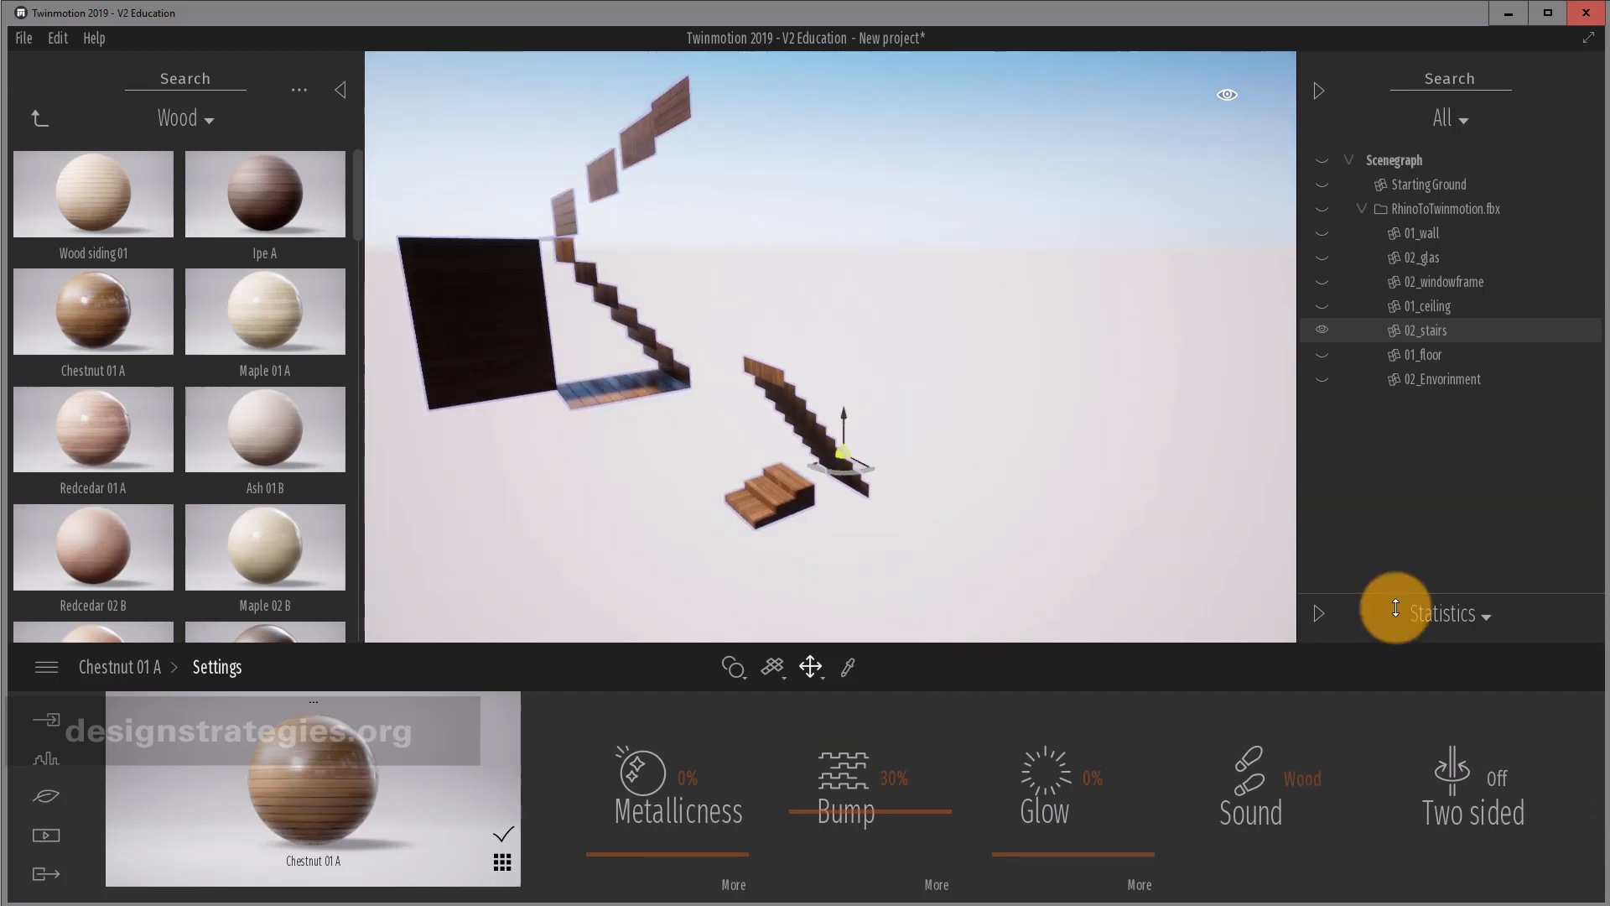
left_click(1498, 783)
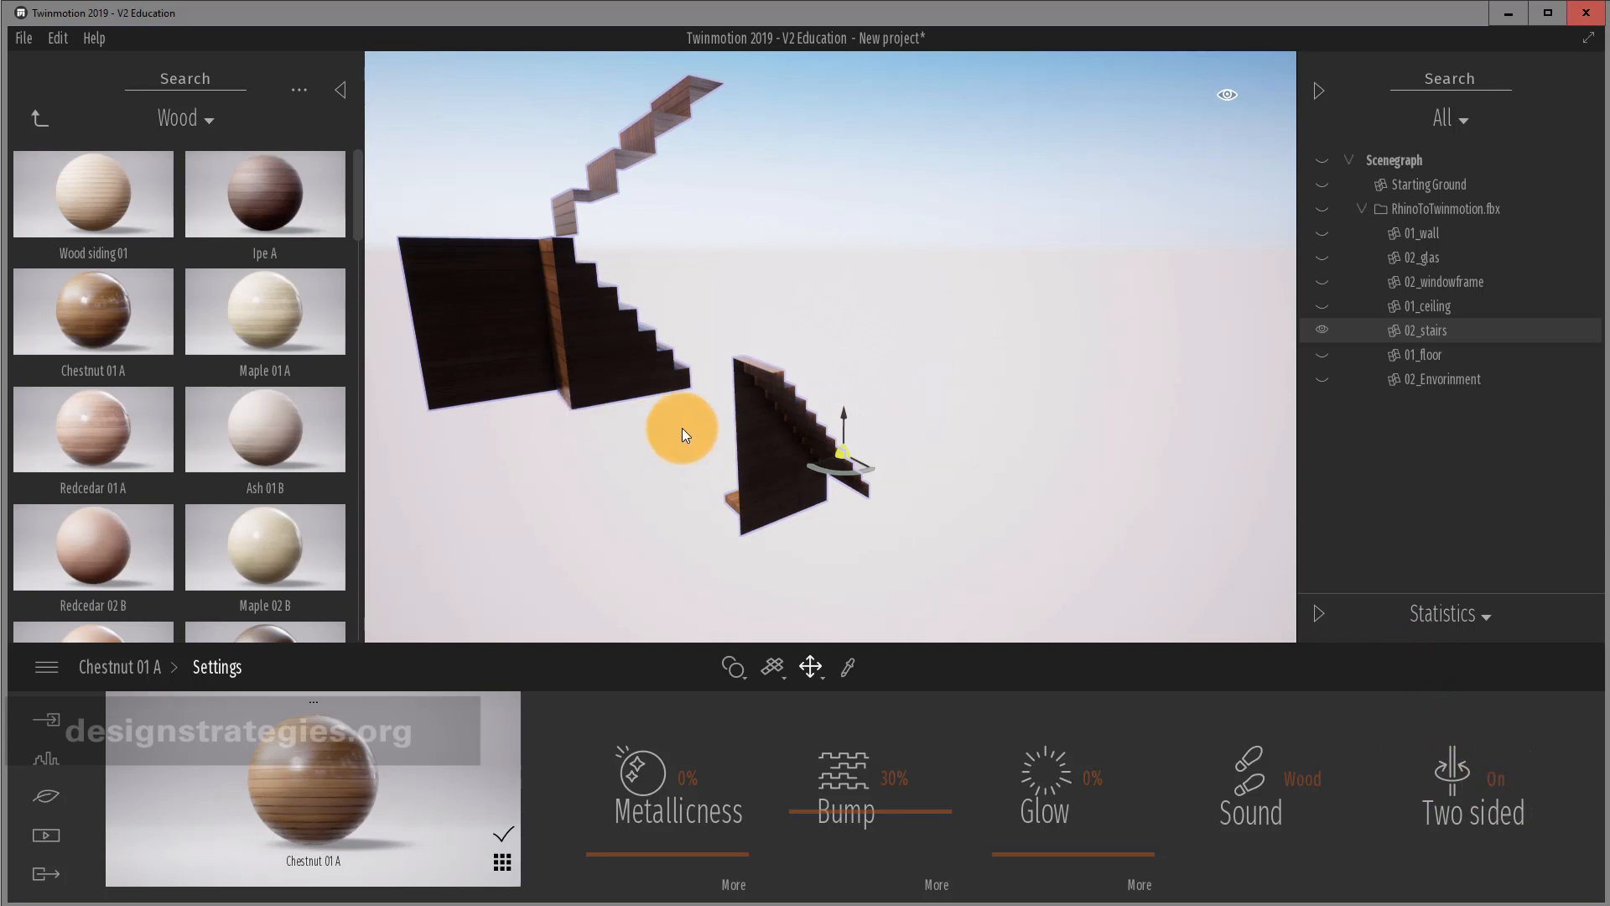
left_click_drag(682, 427, 677, 396)
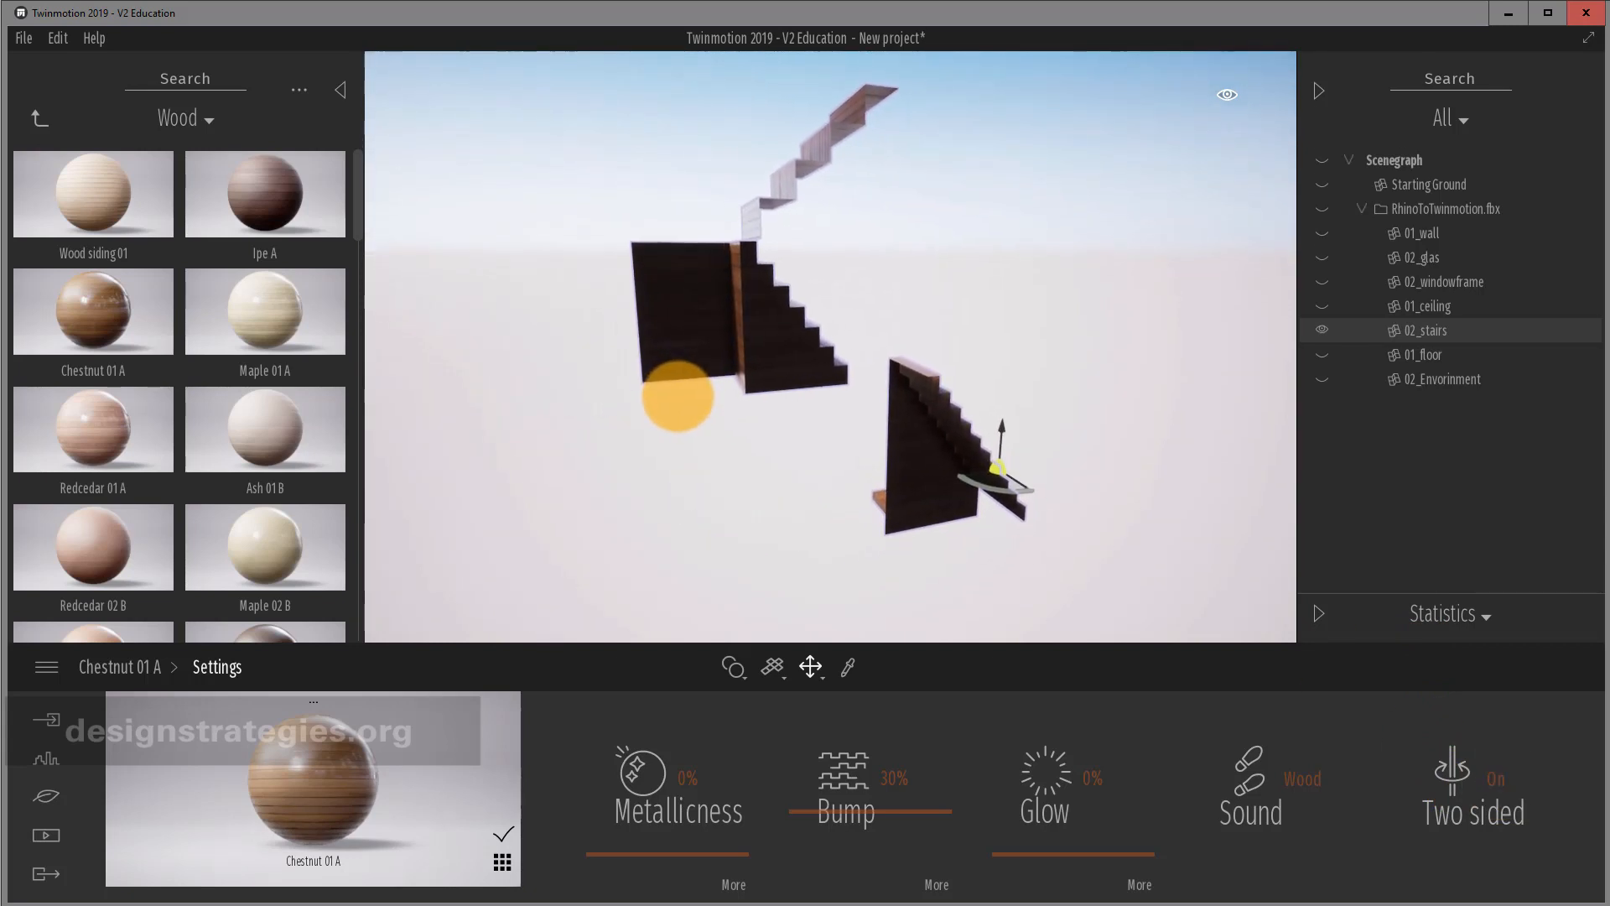
right_click_drag(677, 395, 678, 397)
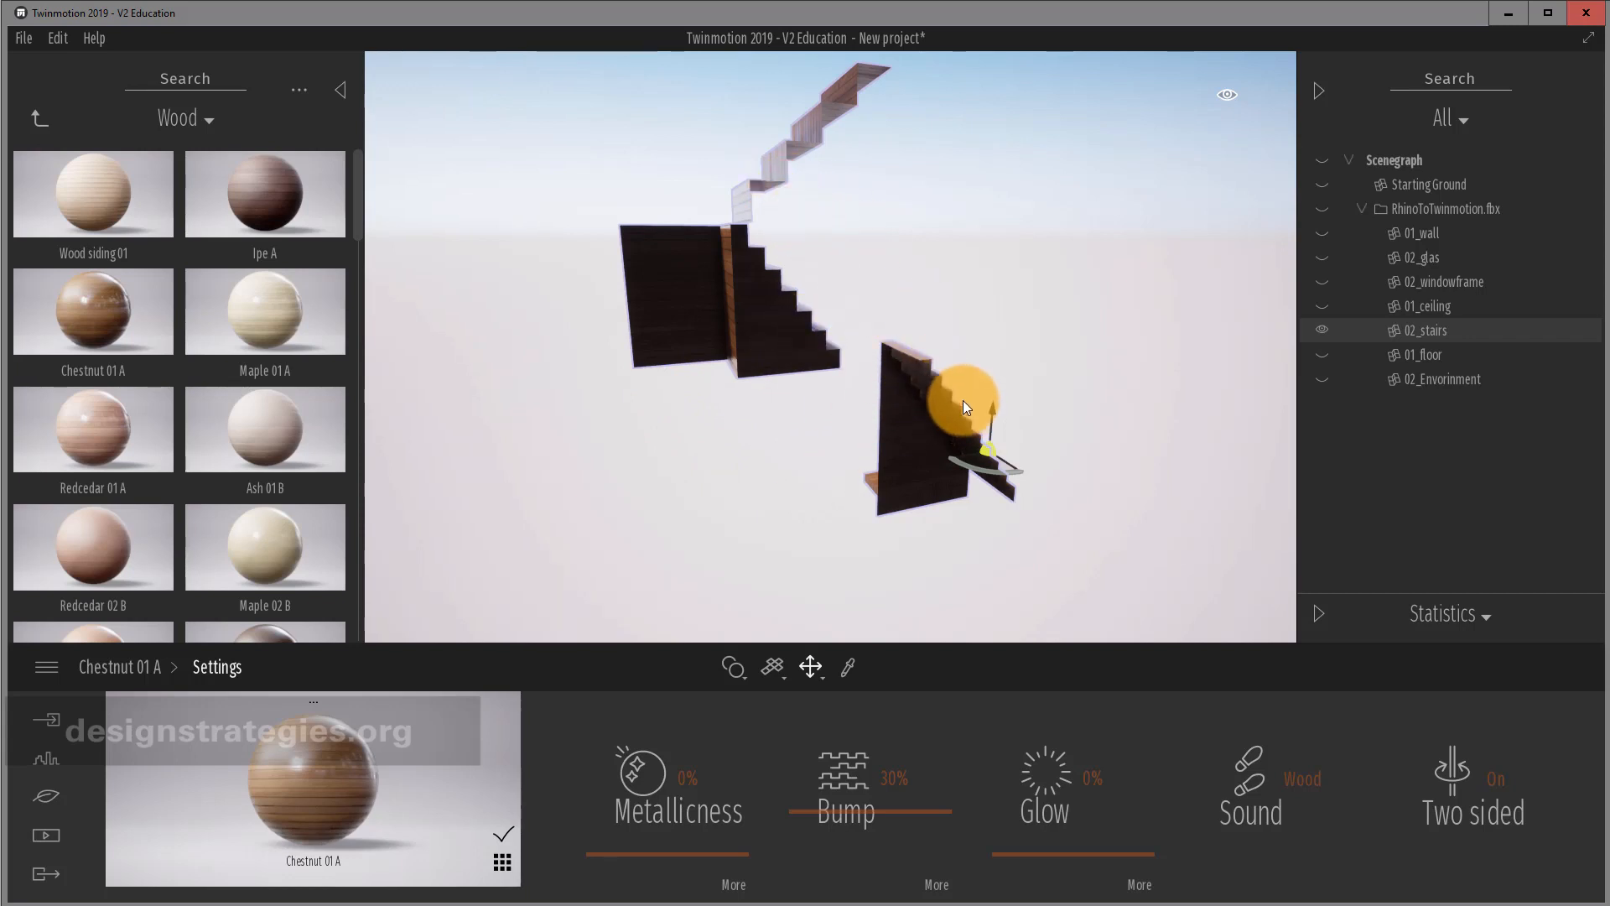
left_click(1490, 789)
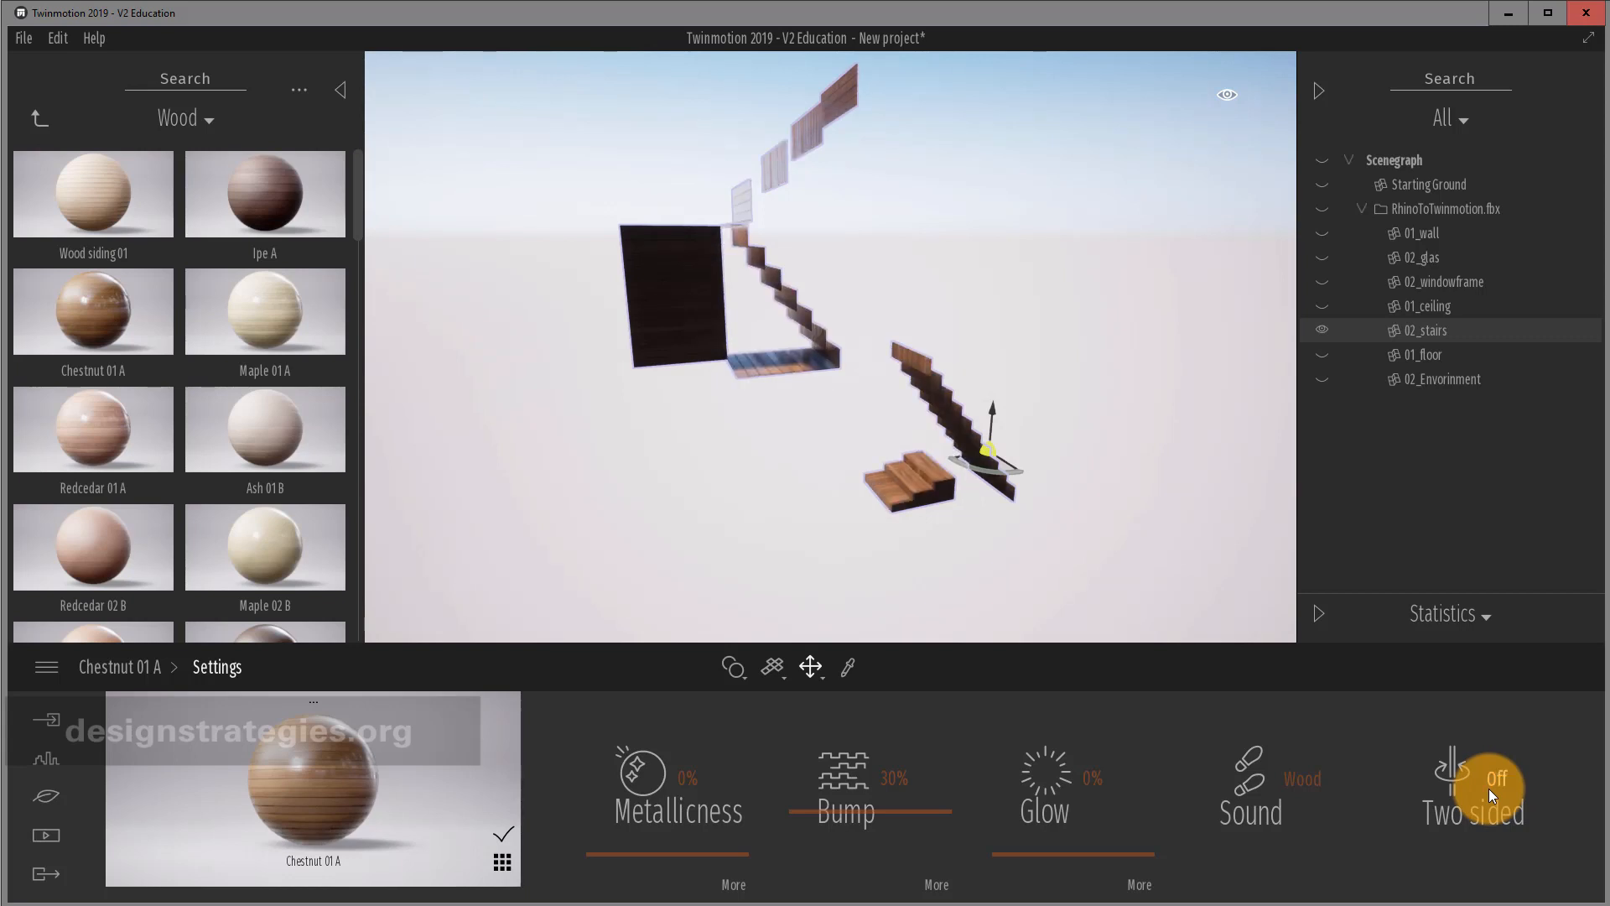
left_click(1490, 792)
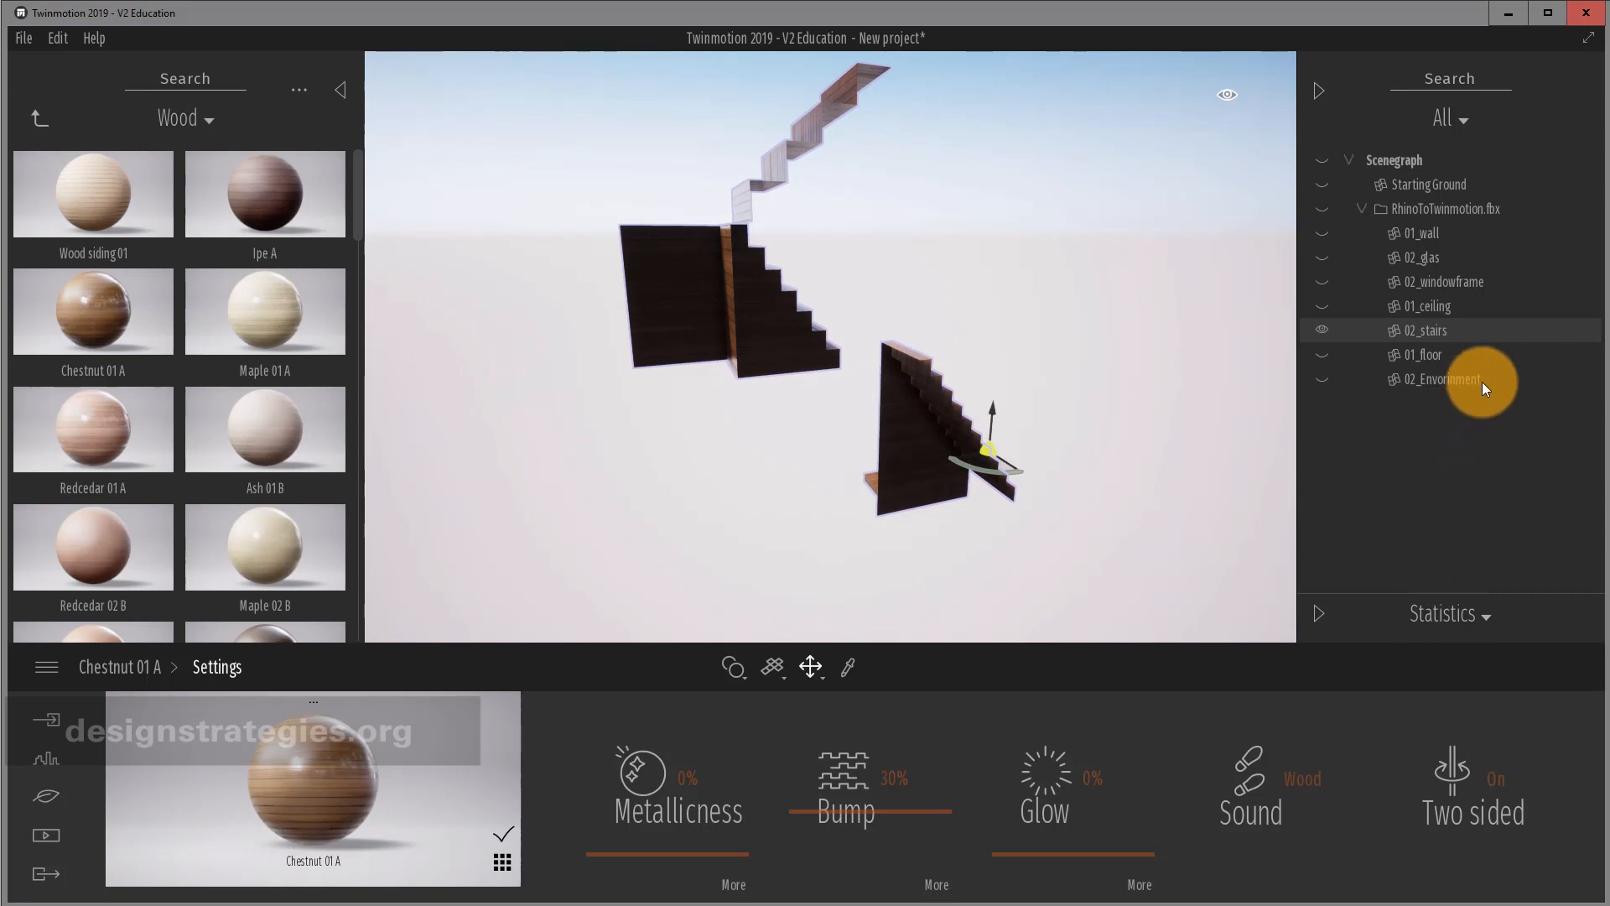
Isolate 01_floor and apply Chestnut 01 A wood to the floor slab.
right_click(1571, 356)
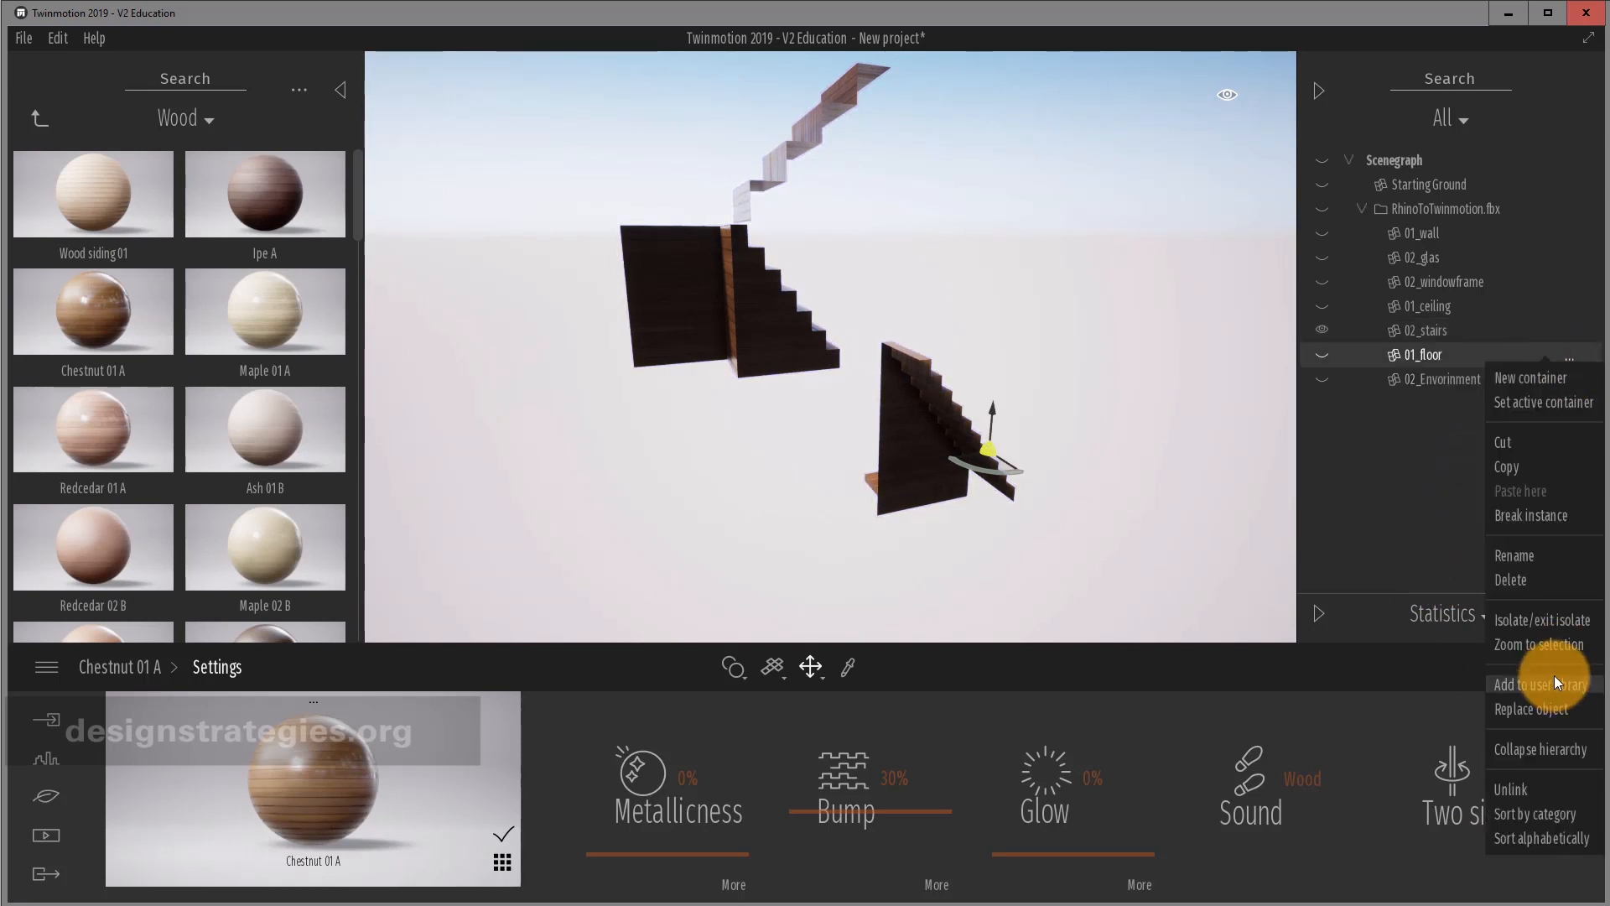
left_click(1543, 620)
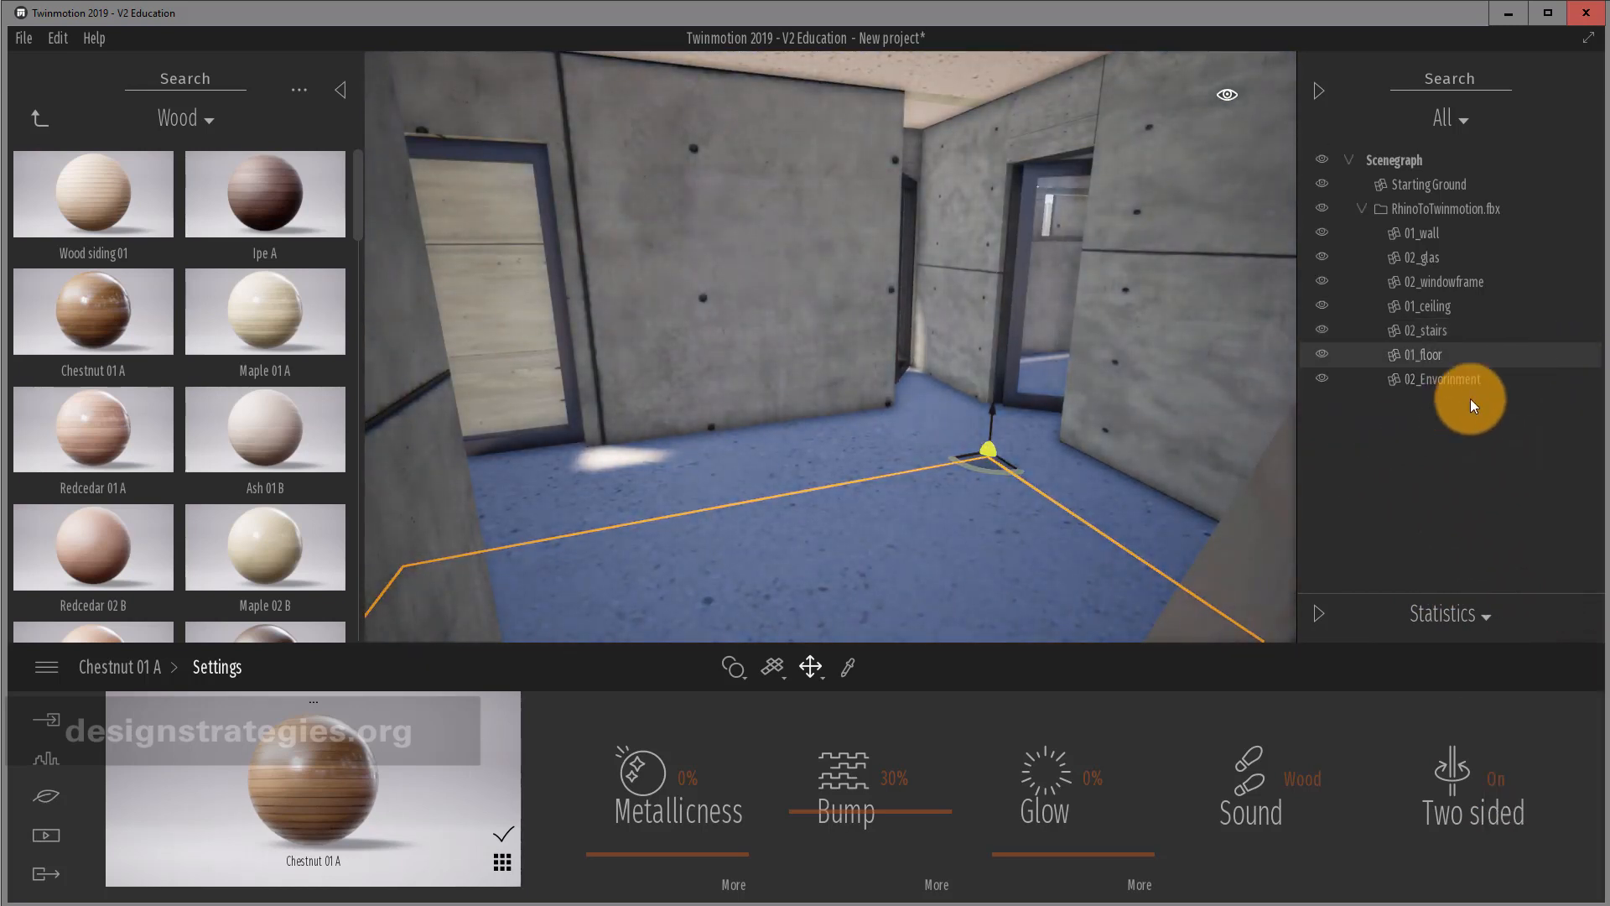
left_click(1572, 356)
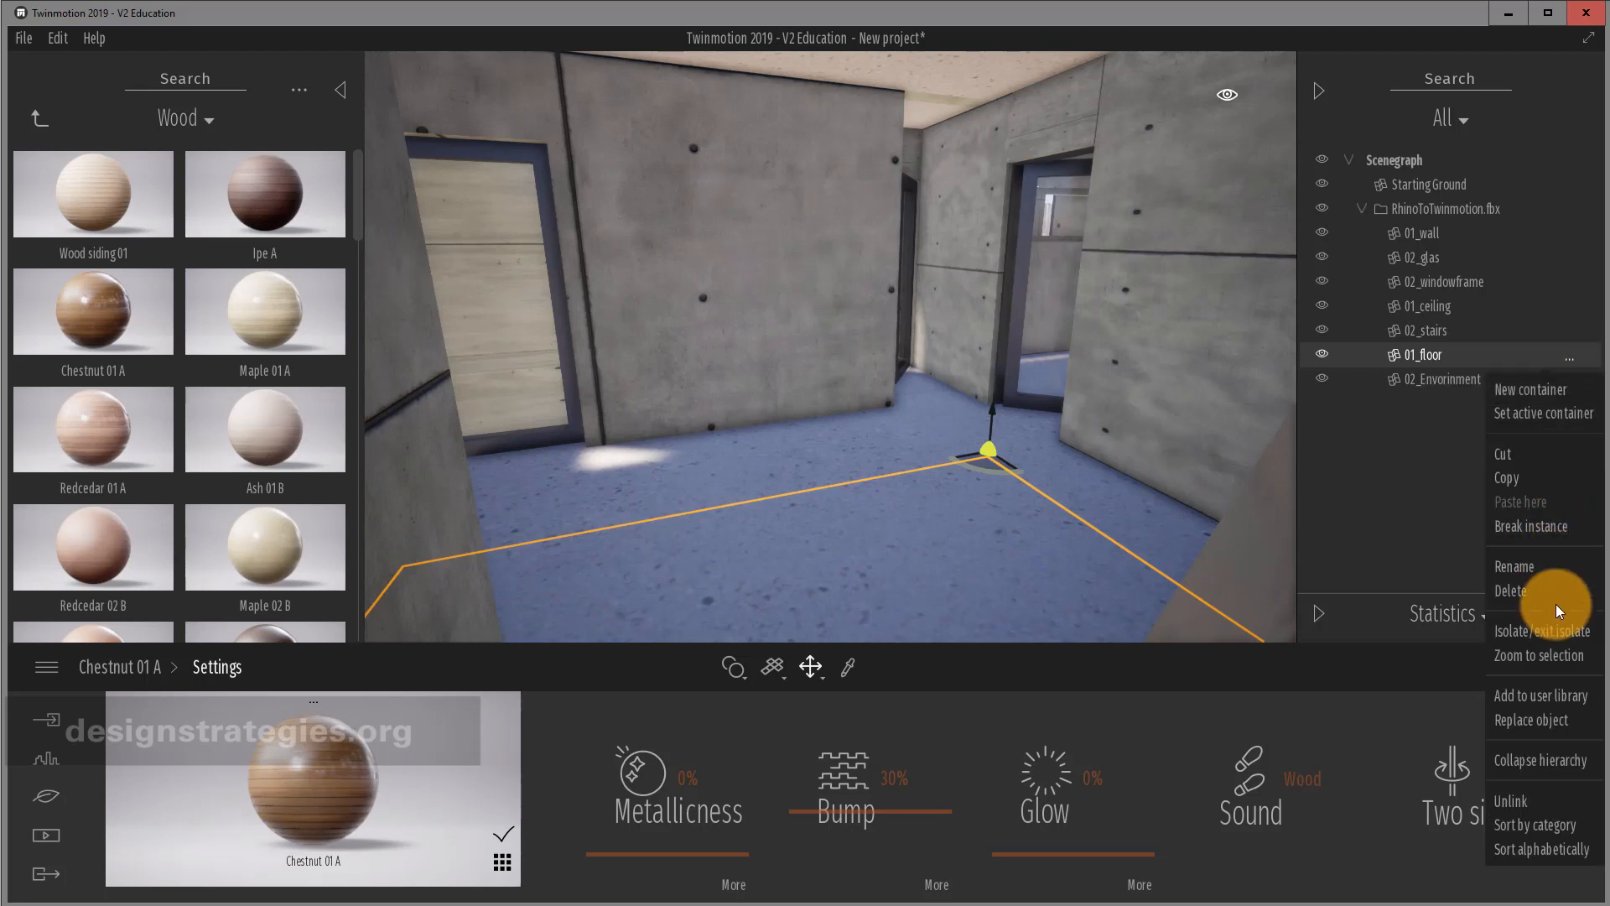
left_click(1565, 633)
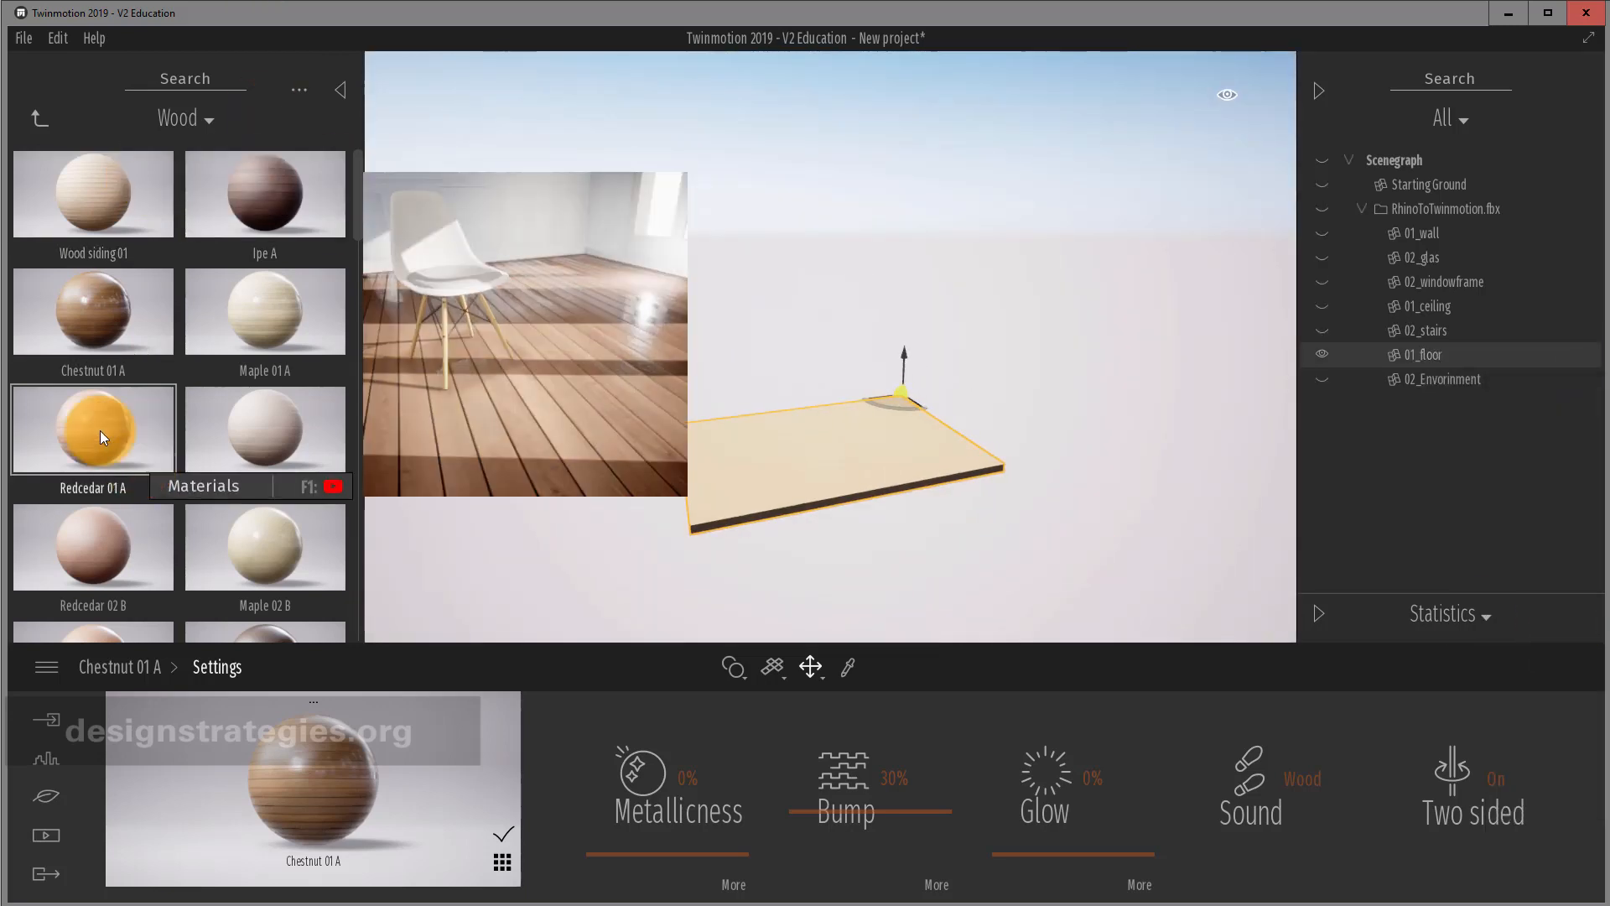
left_click_drag(147, 304, 857, 451)
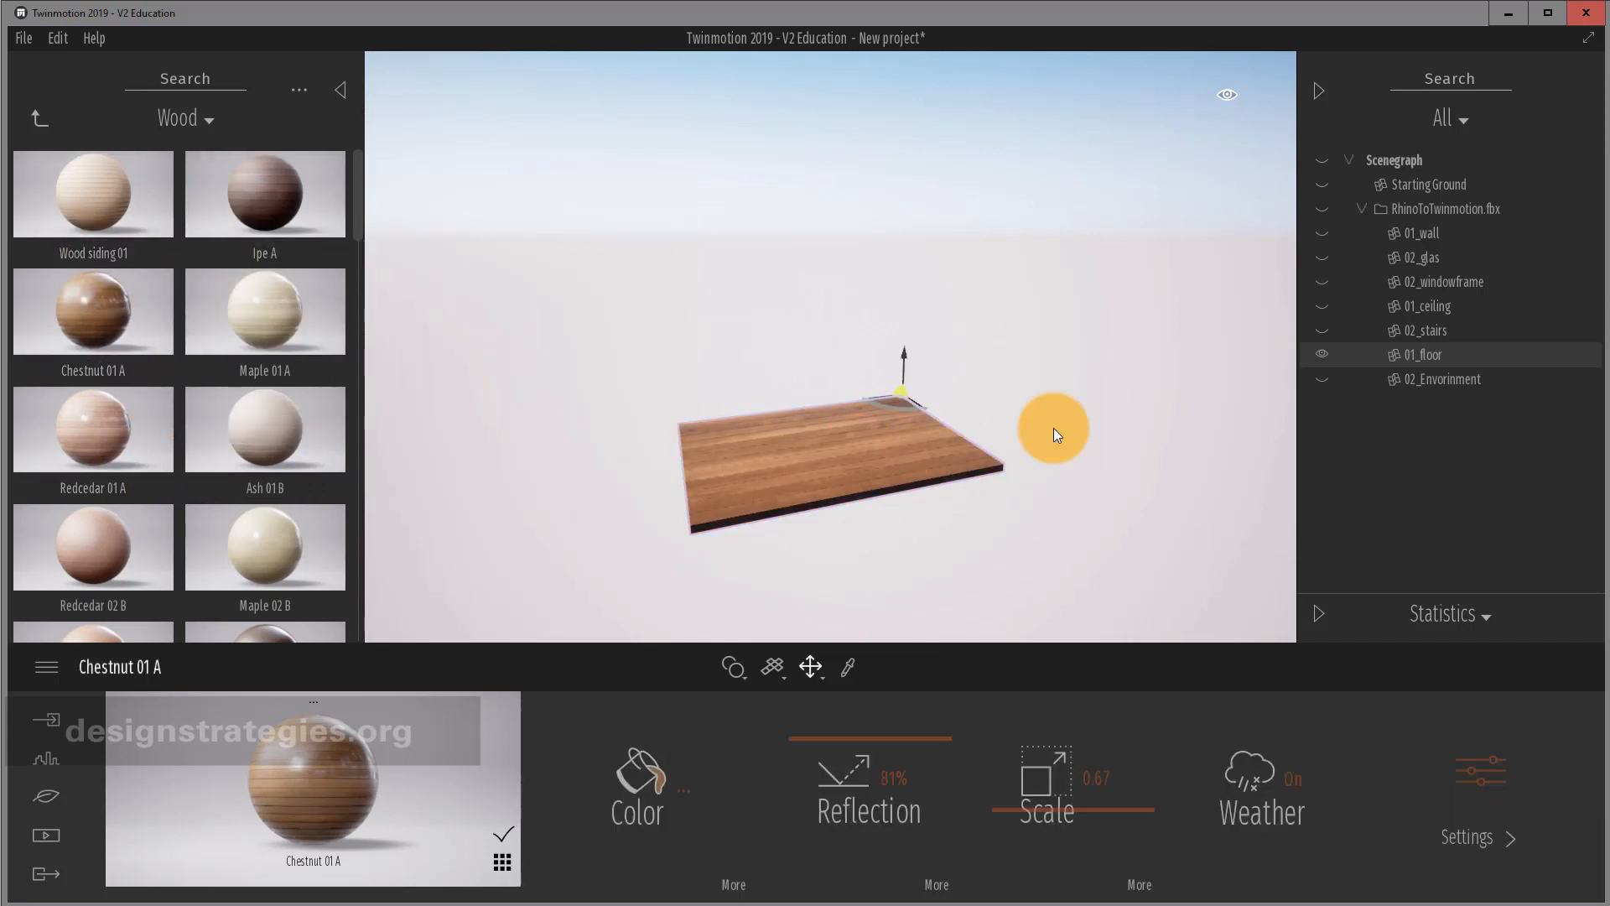
Isolate 02_Envoirnment and apply Brushed aluminium 01 to its window frames.
right_click(1565, 383)
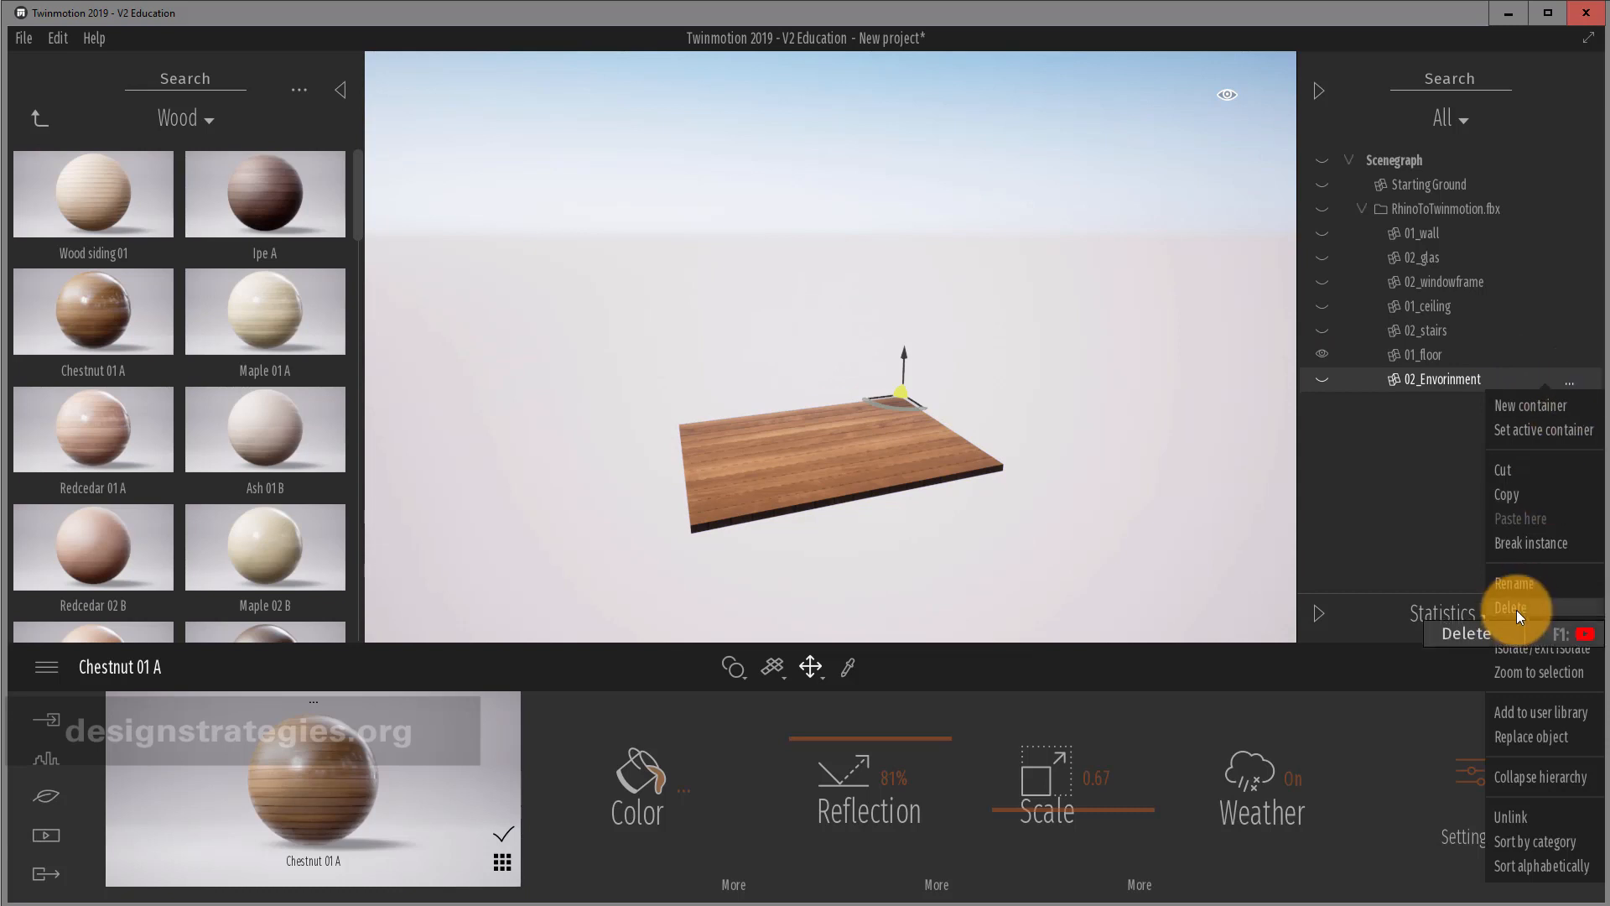
left_click(1540, 648)
right_click(1573, 380)
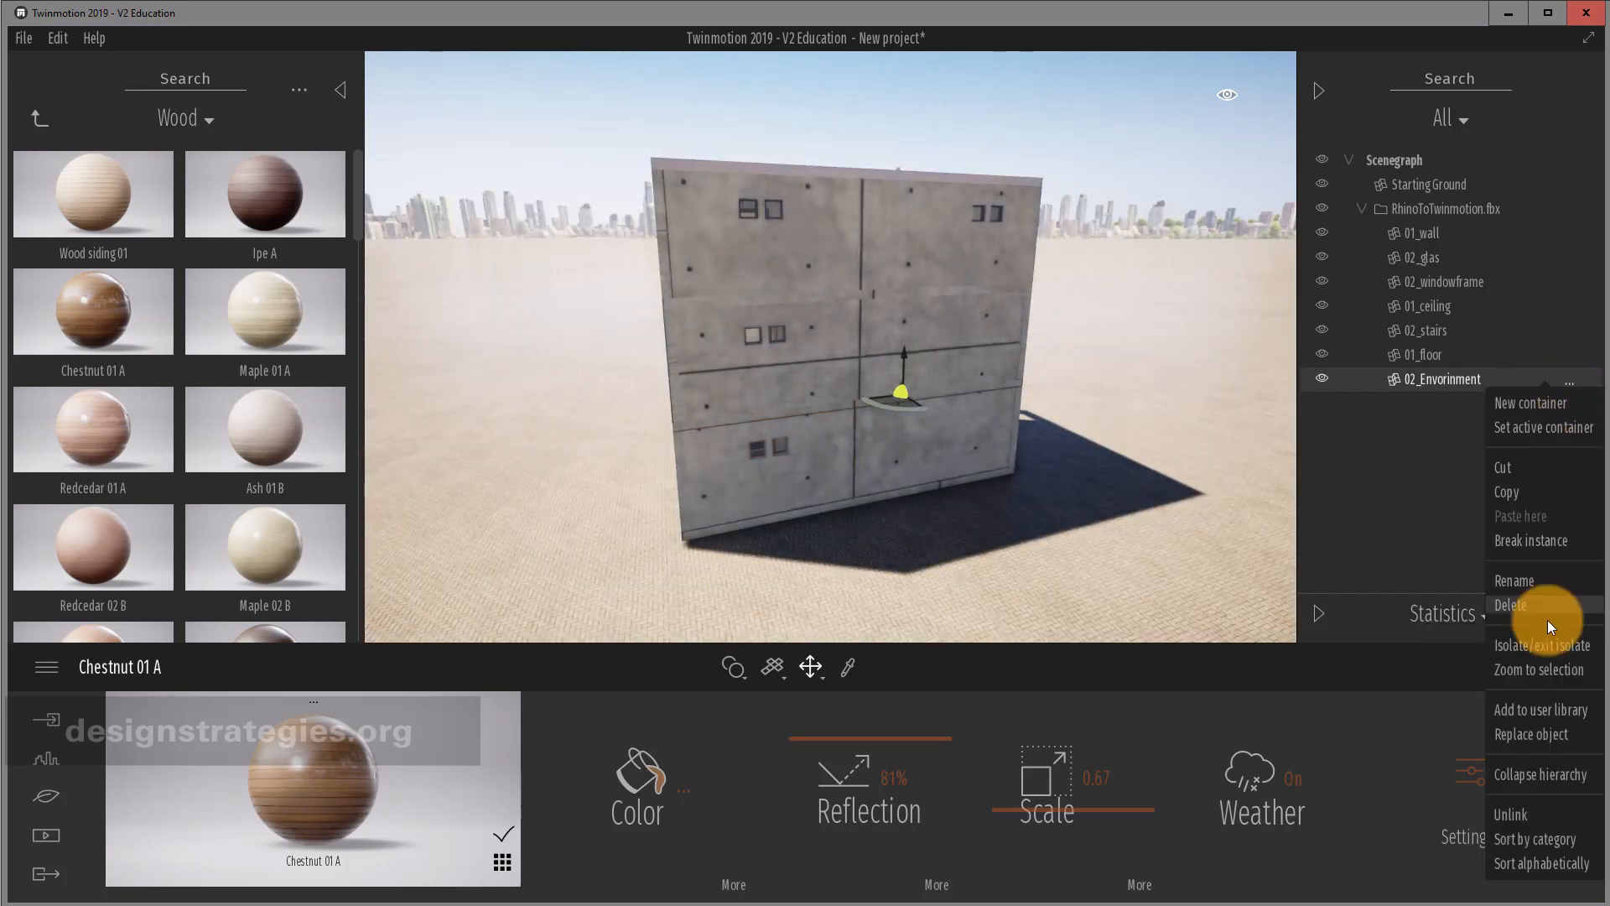
left_click(1542, 641)
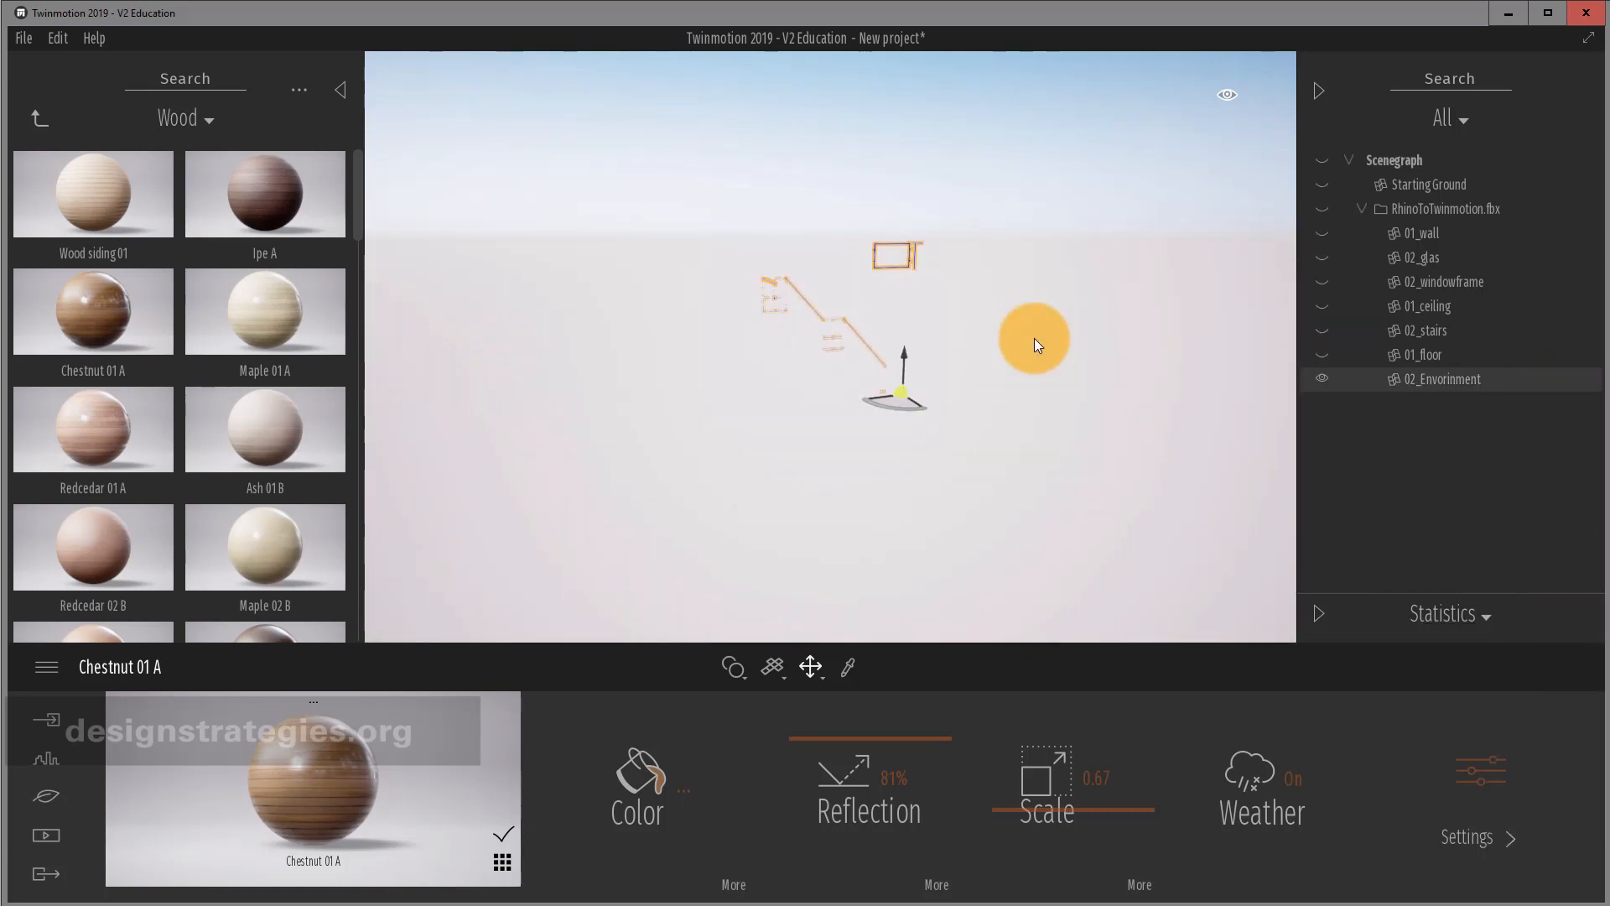
left_click(28, 127)
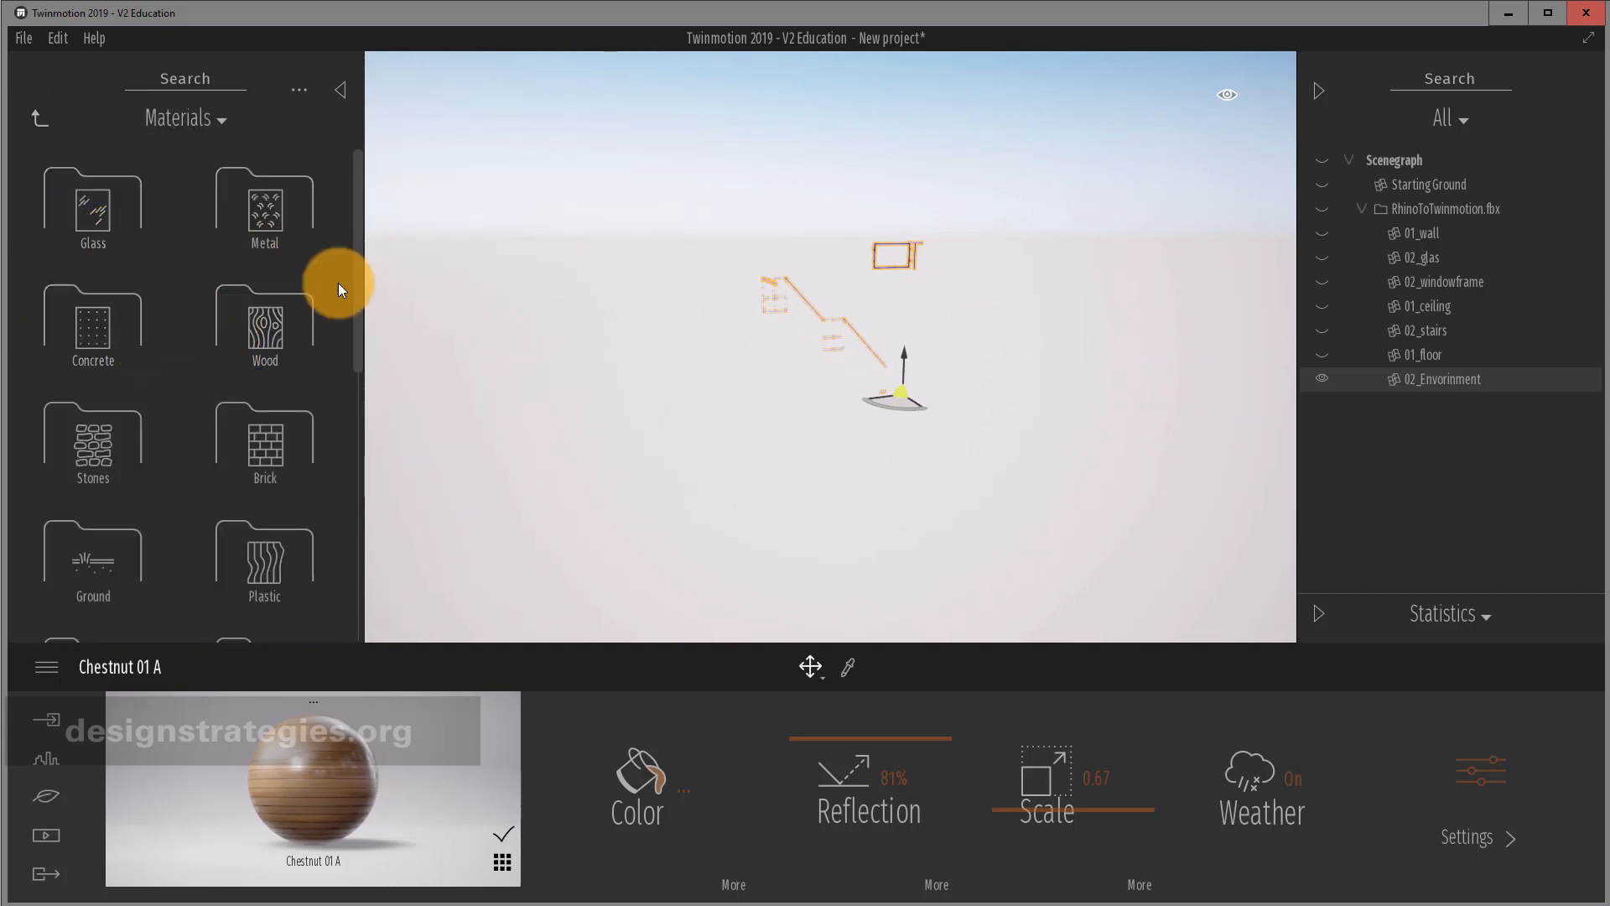
left_click(277, 208)
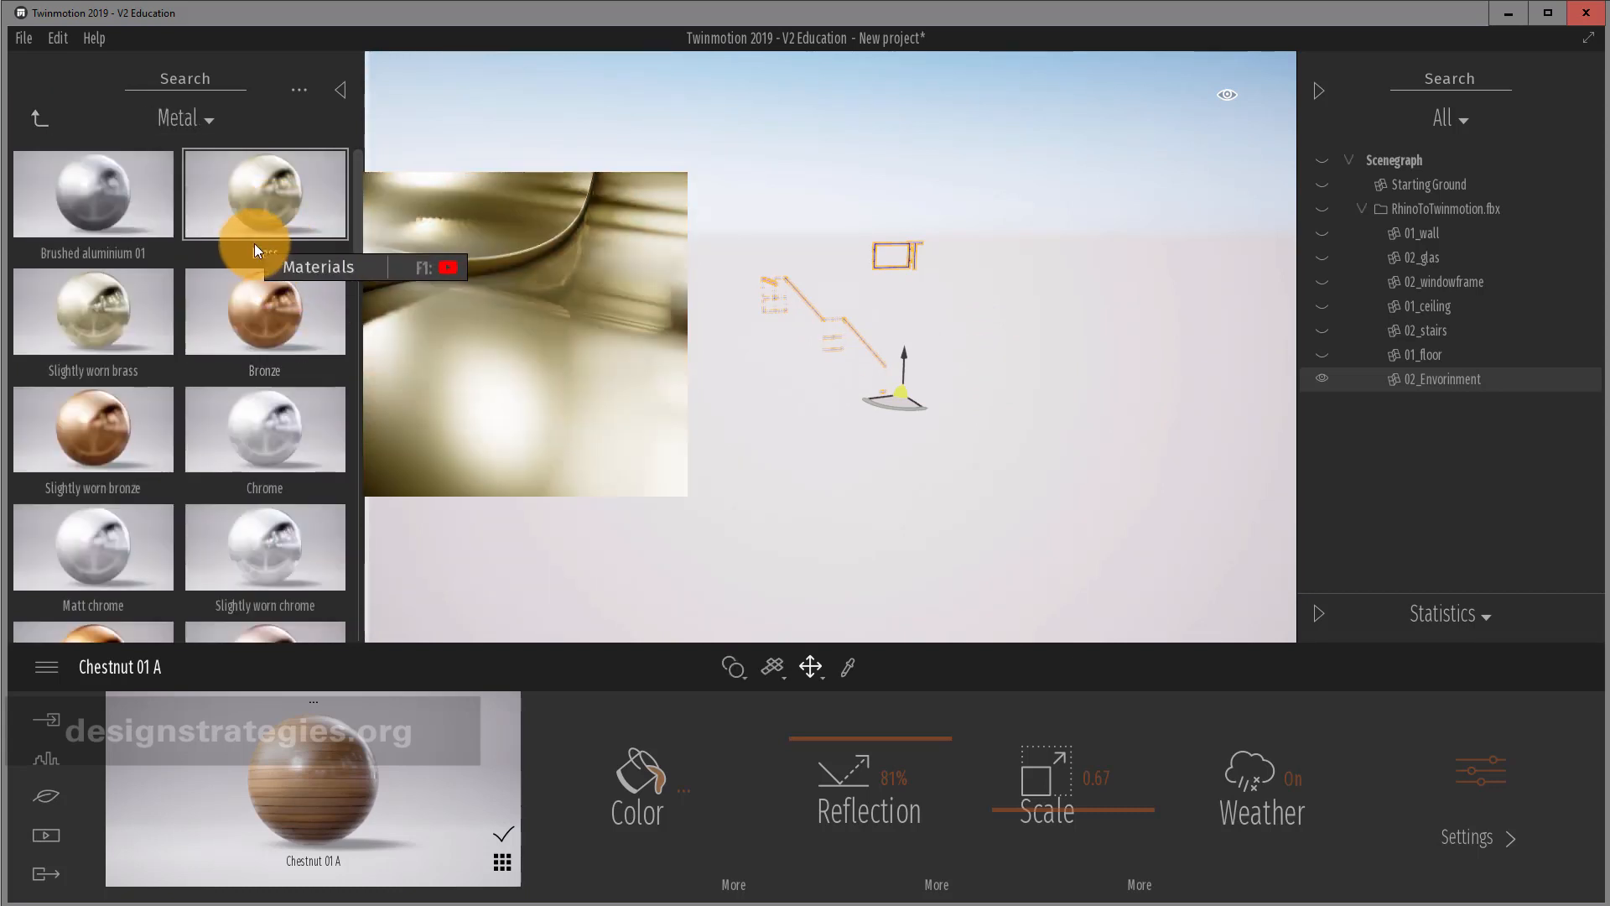
left_click_drag(128, 201, 735, 242)
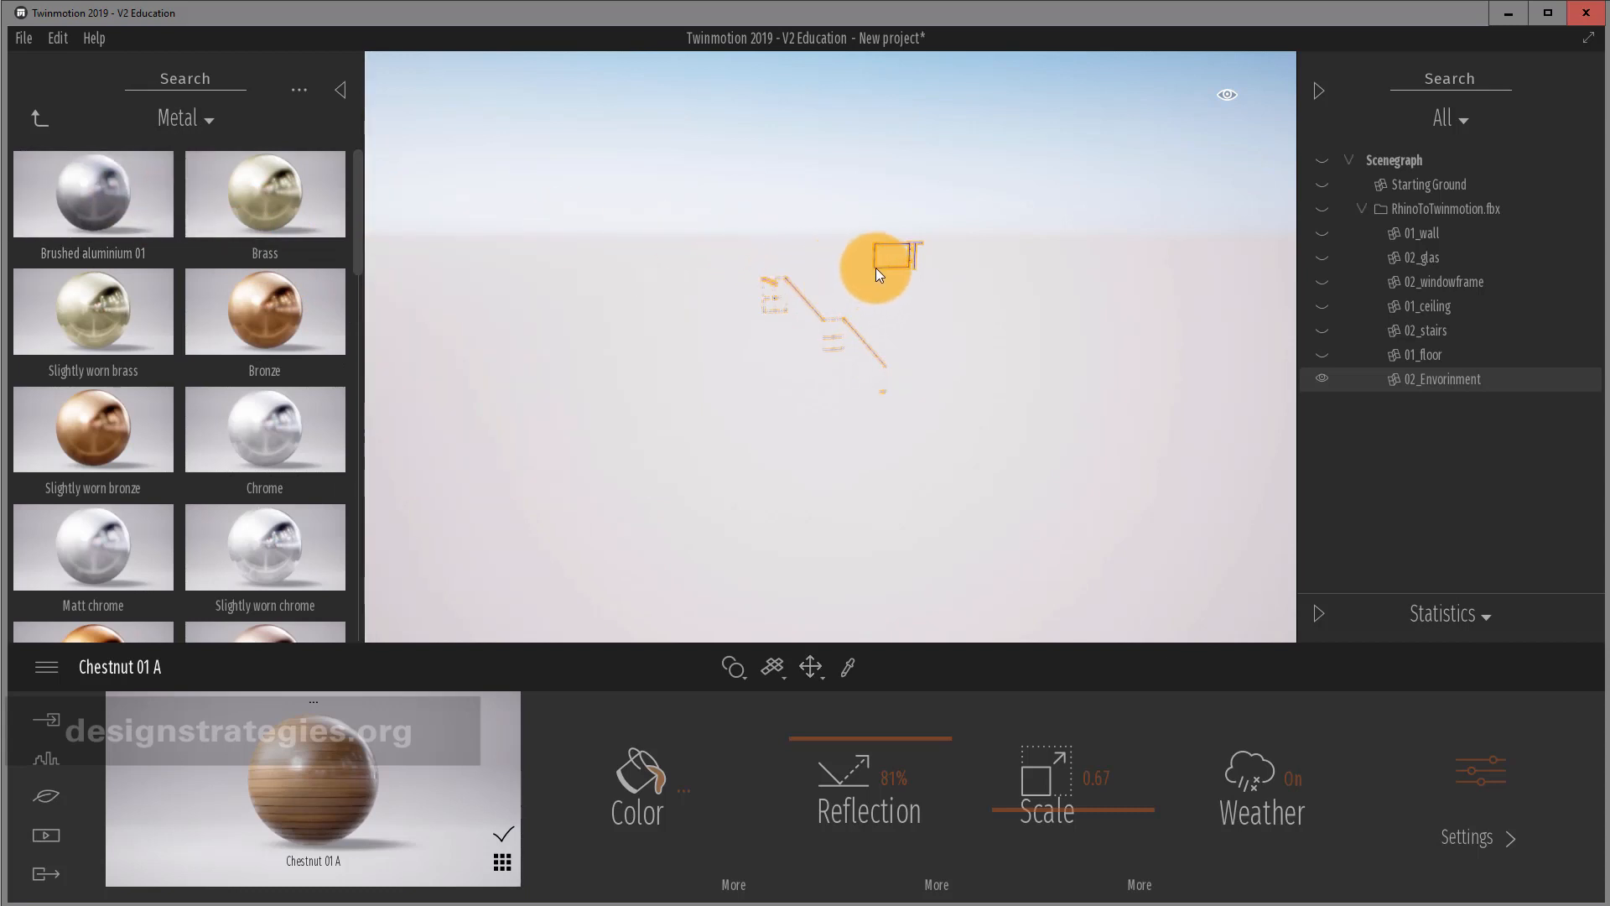
left_click_drag(812, 312, 813, 310)
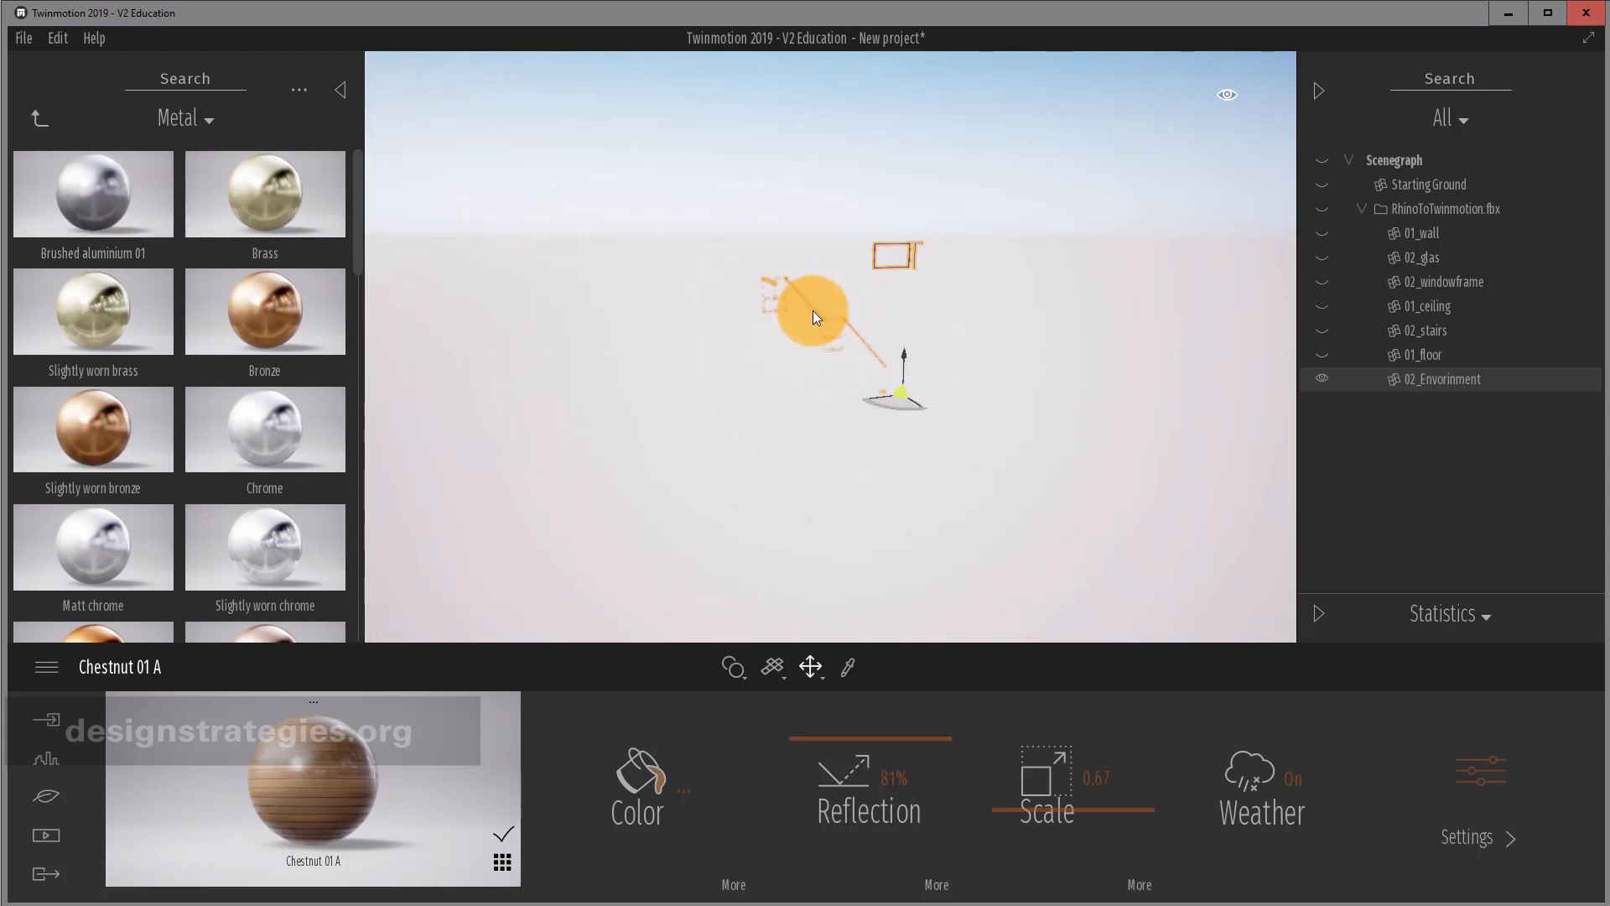
scroll(827, 296, "up", 8)
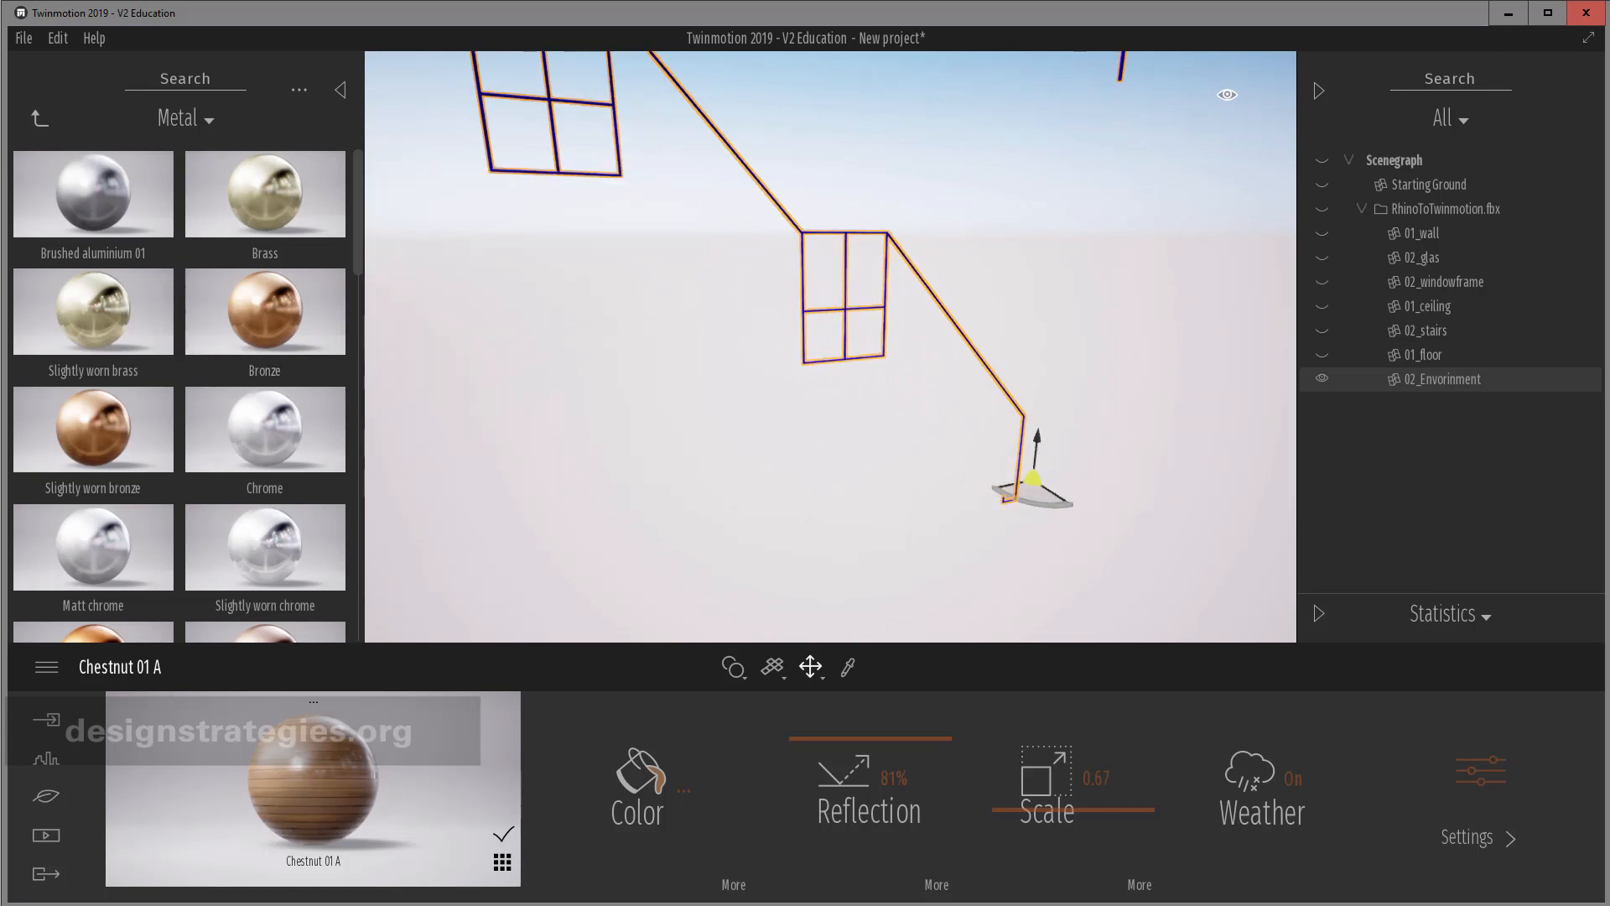
left_click_drag(57, 214, 893, 238)
End isolation and pull the view back to show the whole townhouse.
left_click(1571, 381)
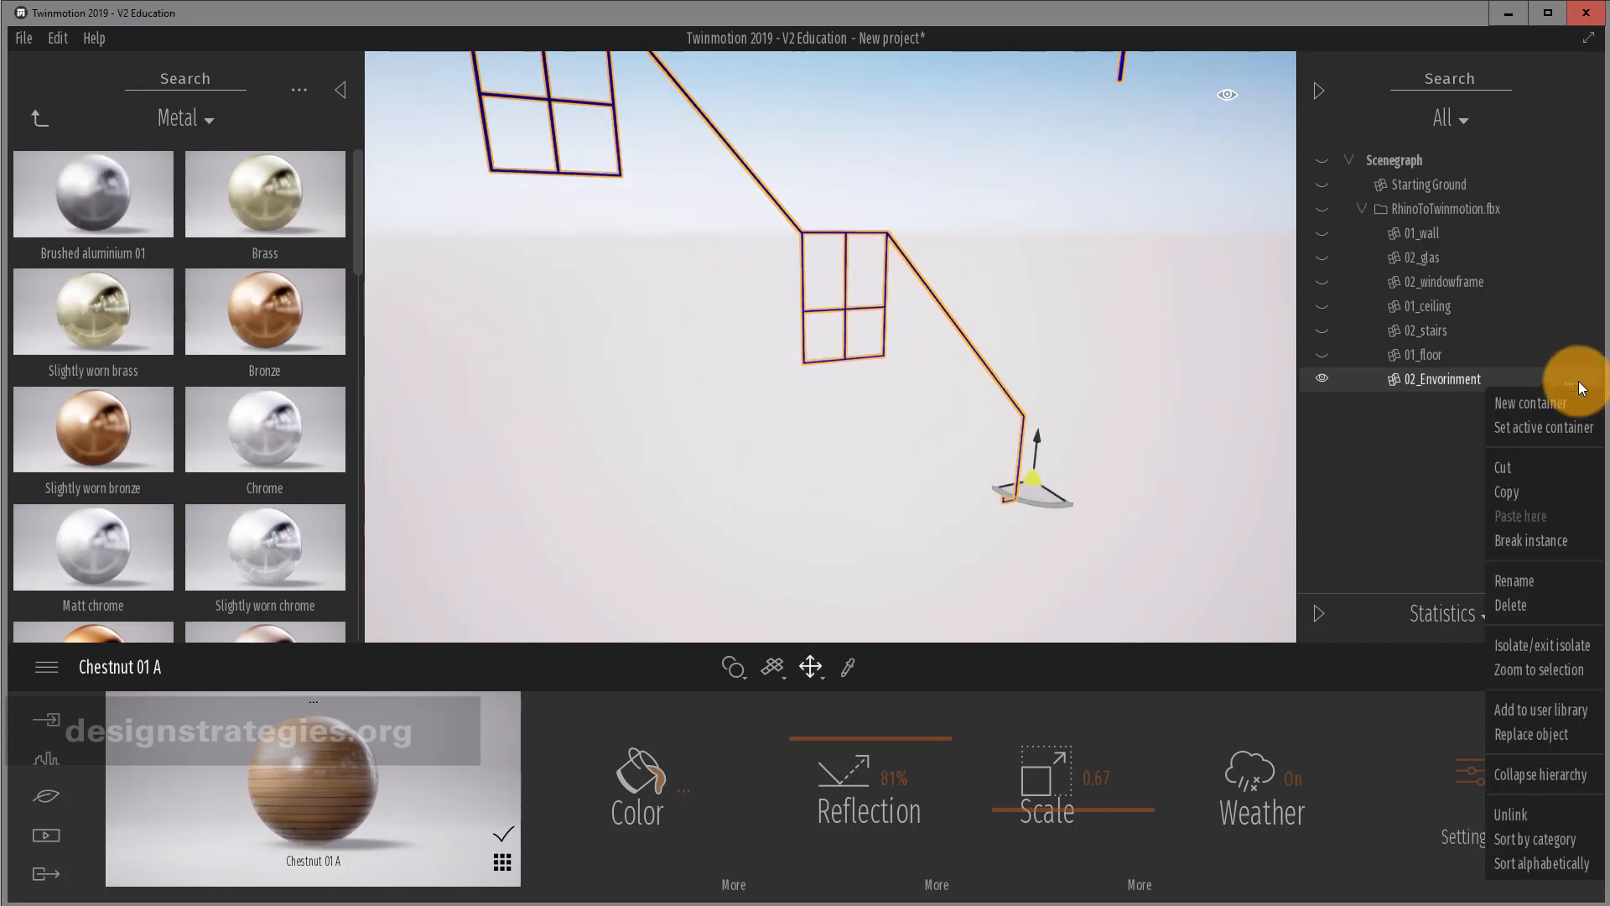
left_click(1567, 642)
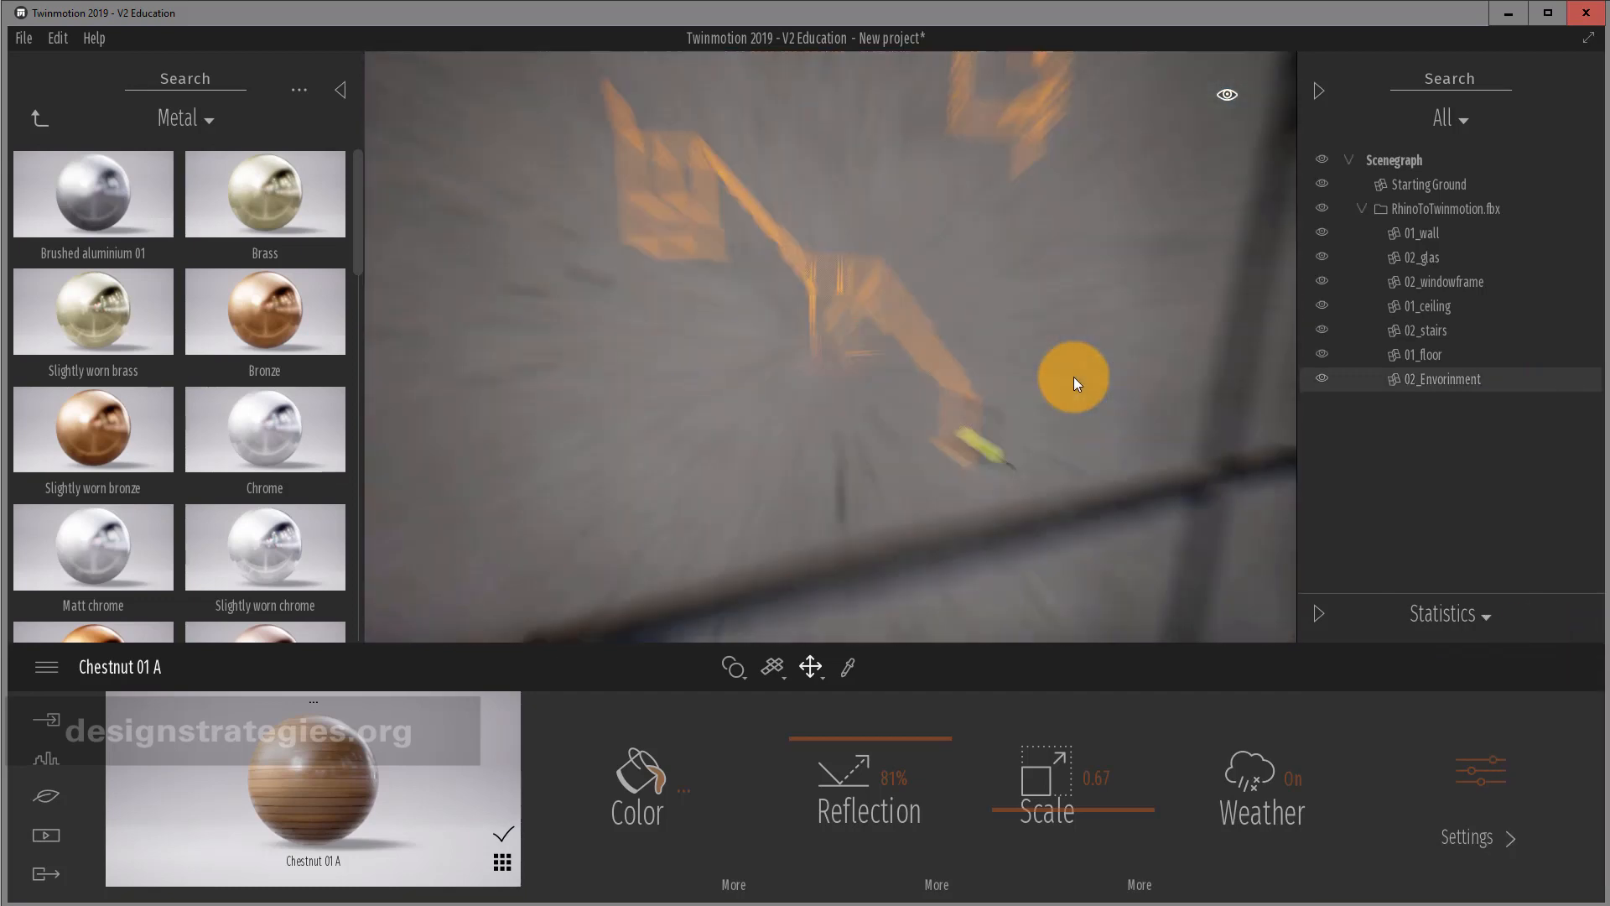
scroll(1073, 376, "down", 5)
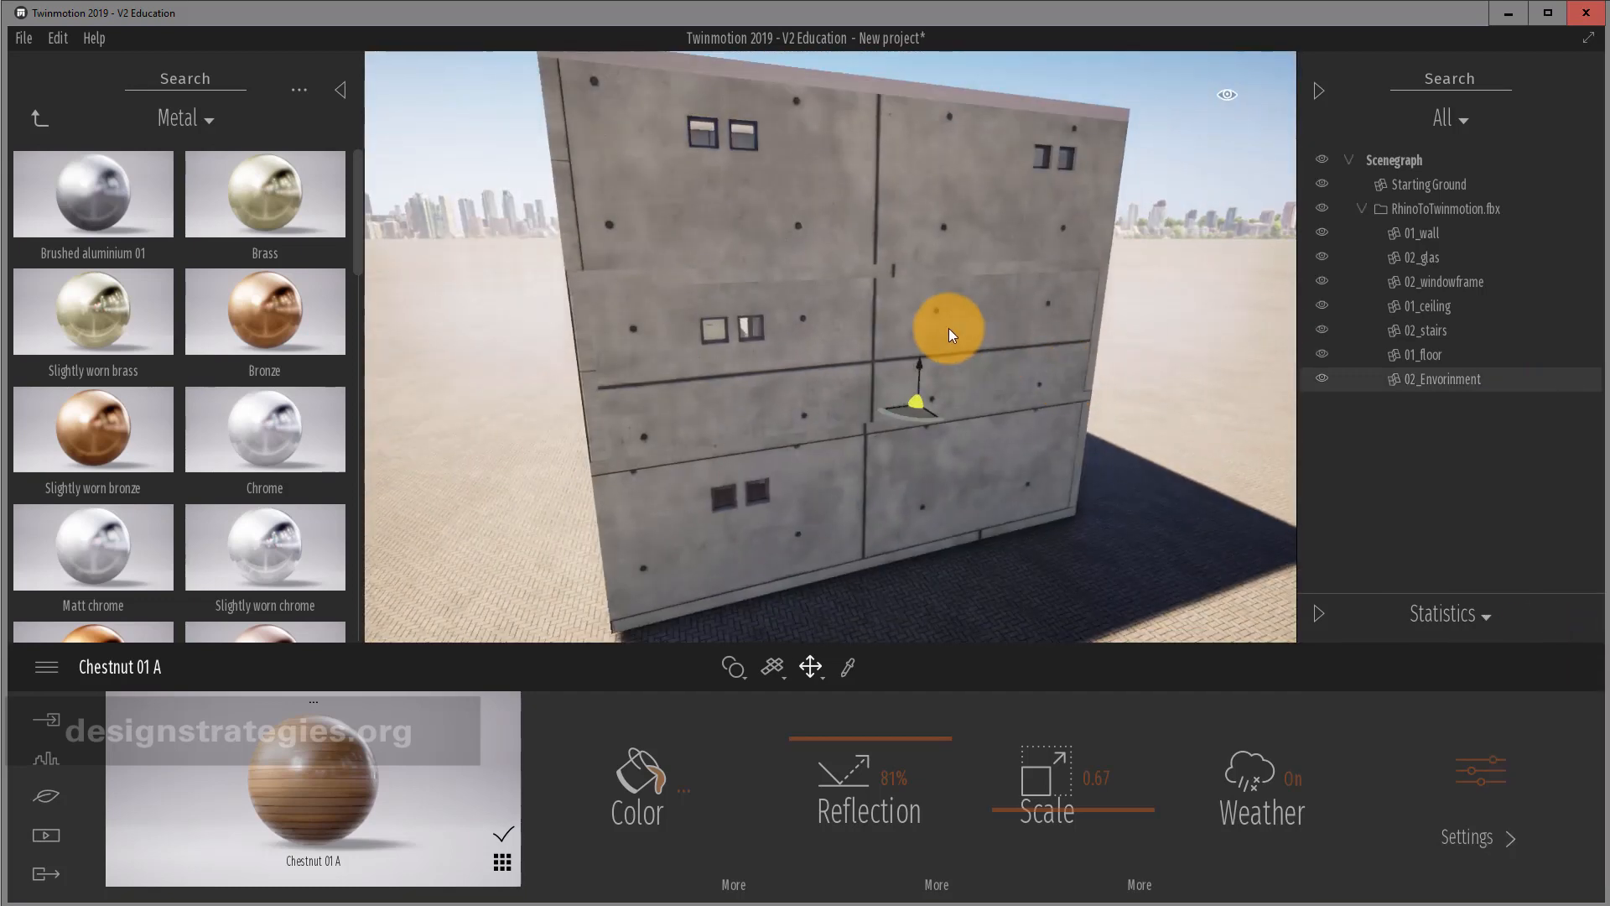
right_click_drag(949, 329, 910, 298)
Fly the camera close to the dark pane in the lower-left ground-floor opening.
left_click(904, 371)
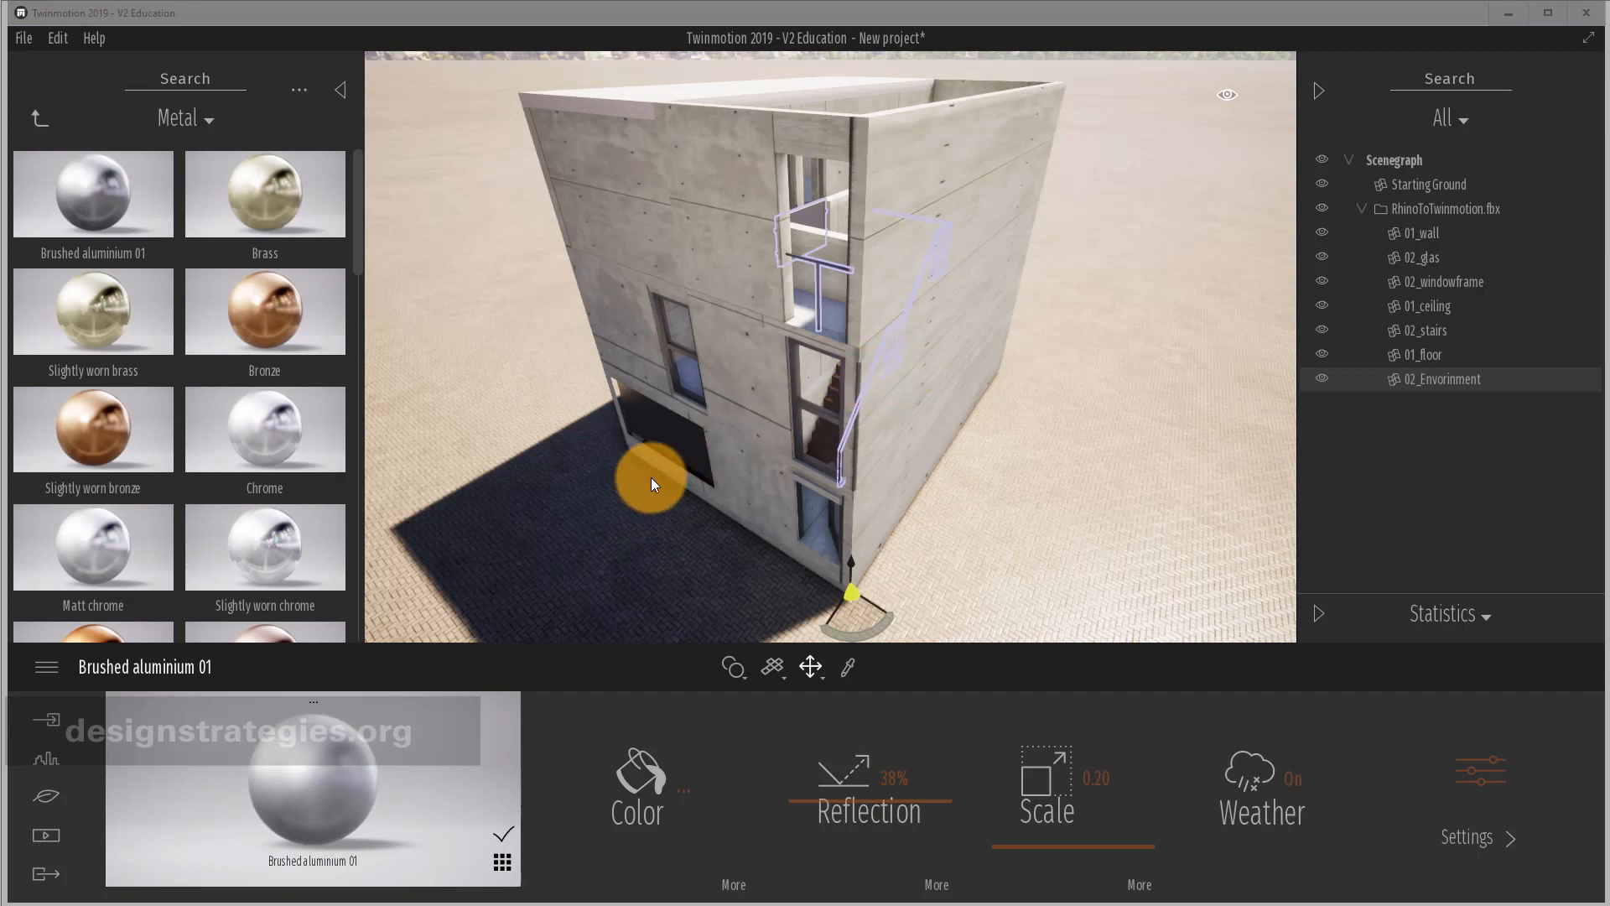
scroll(591, 478, "up", 6)
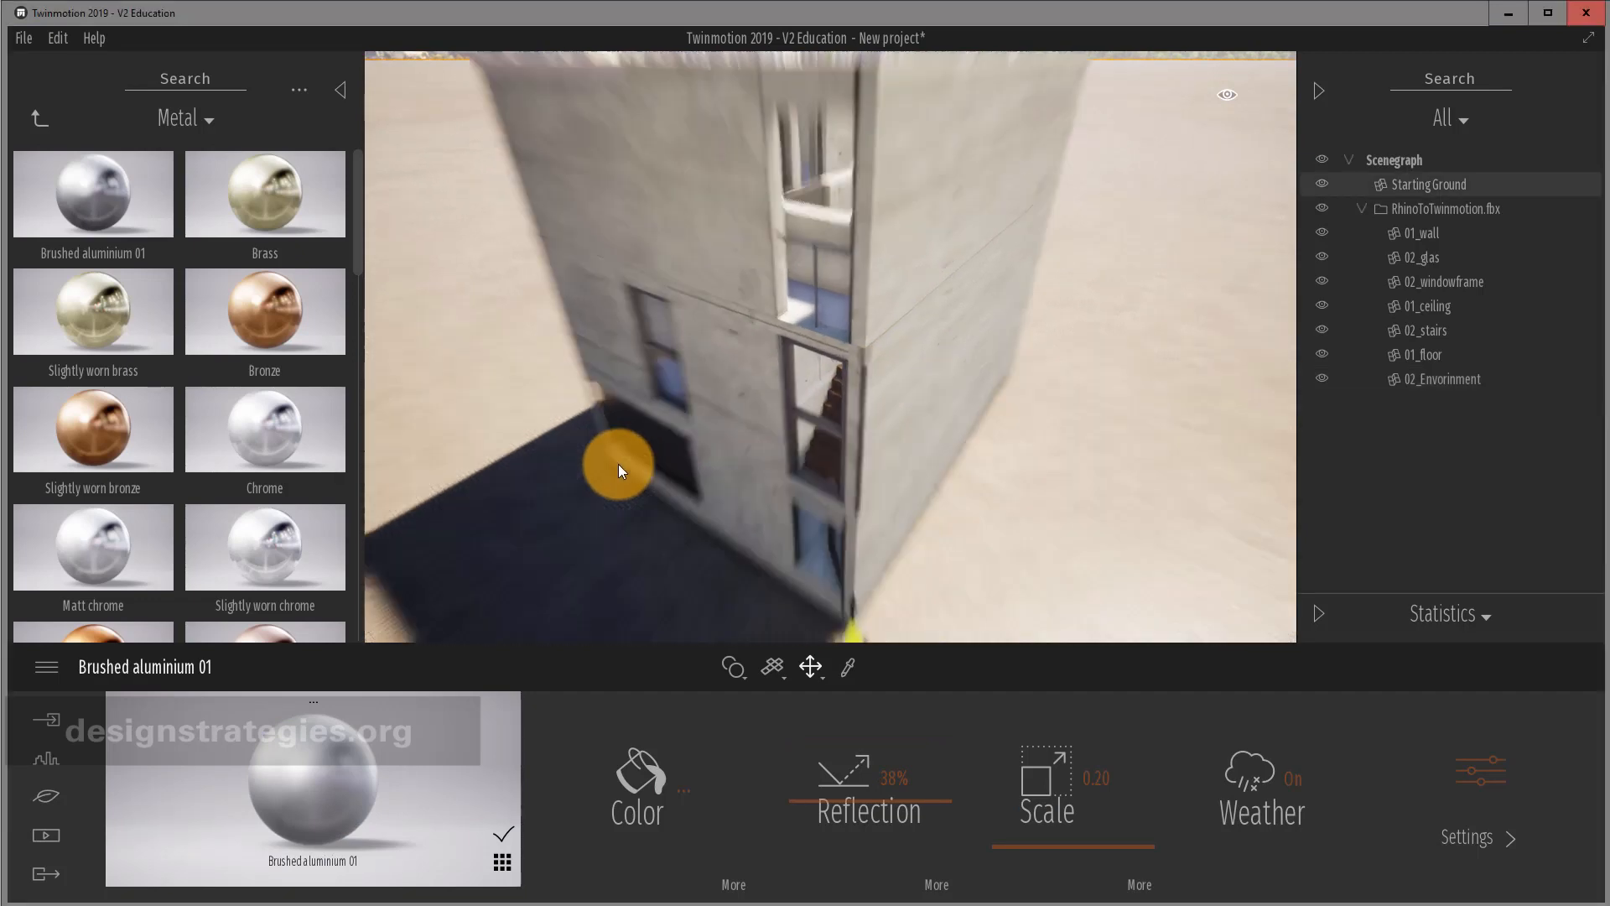
mouse_move(600, 473)
right_mouse_down()
mouse_move(640, 445)
mouse_move(600, 454)
right_mouse_up()
scroll(728, 343, "up", 6)
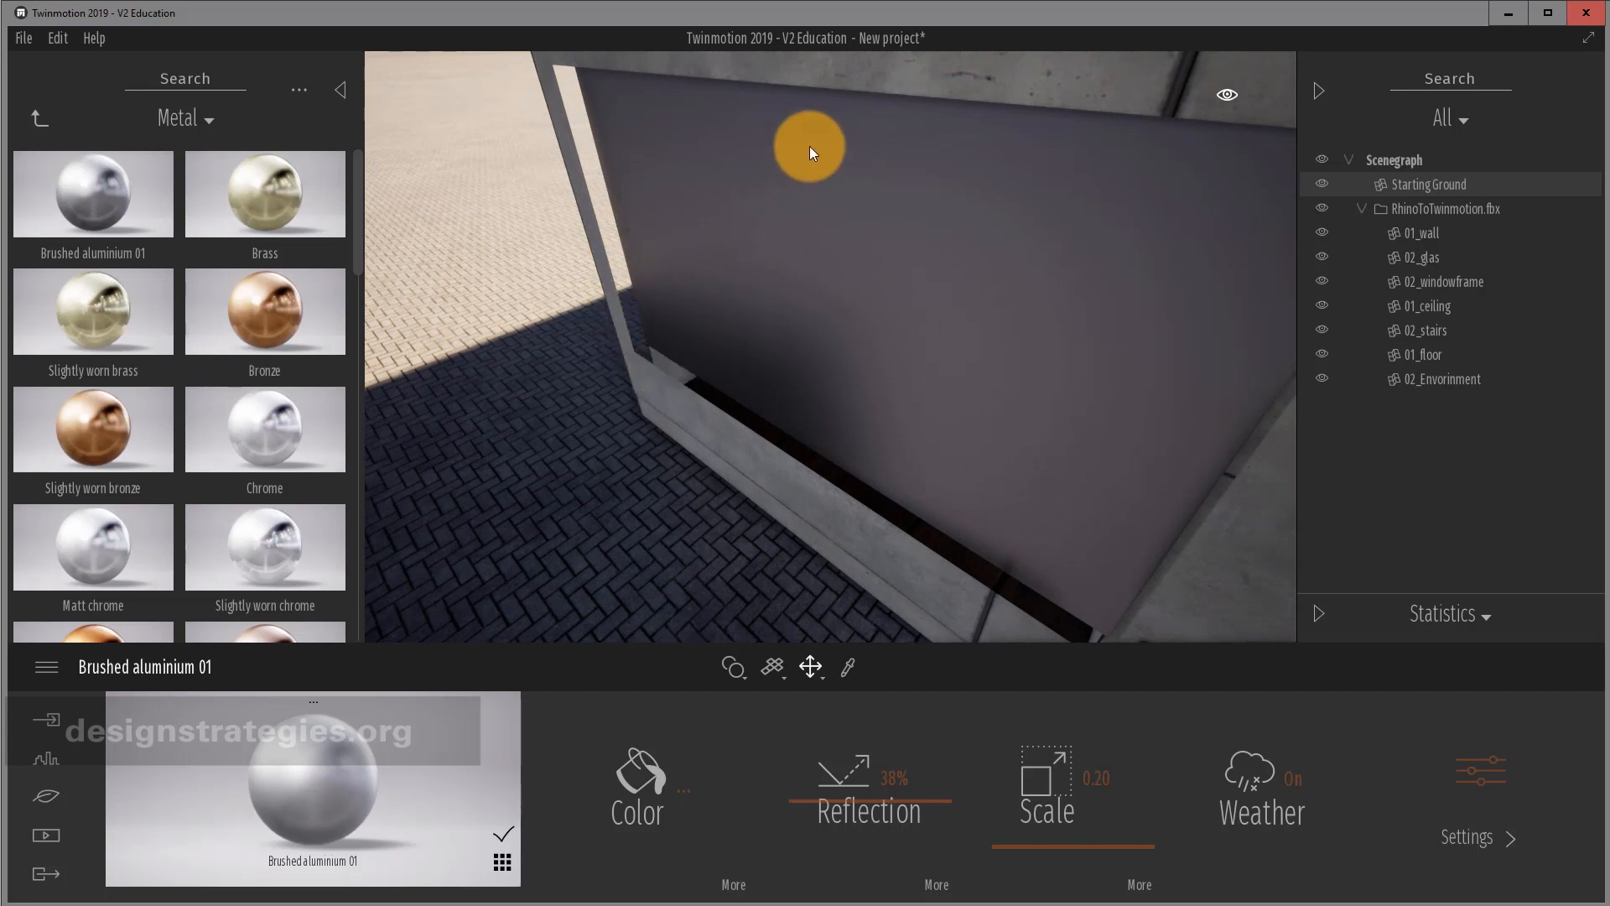
Sample the wall's Poured concrete 01 material, switch Two sided on, then zoom out.
left_click(850, 667)
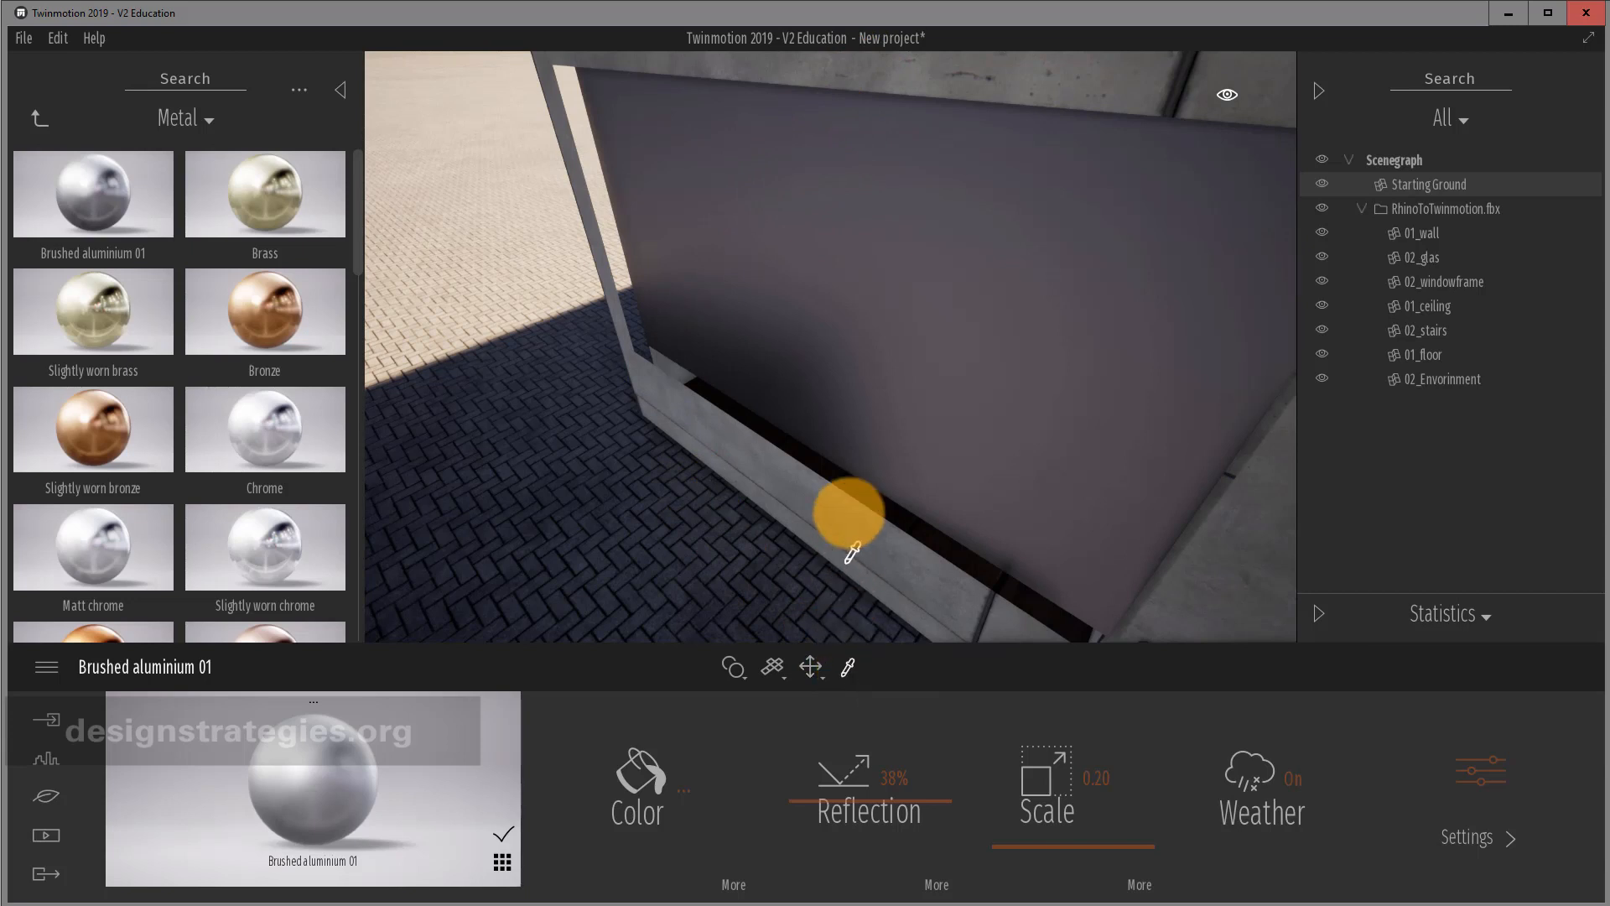
left_click(824, 512)
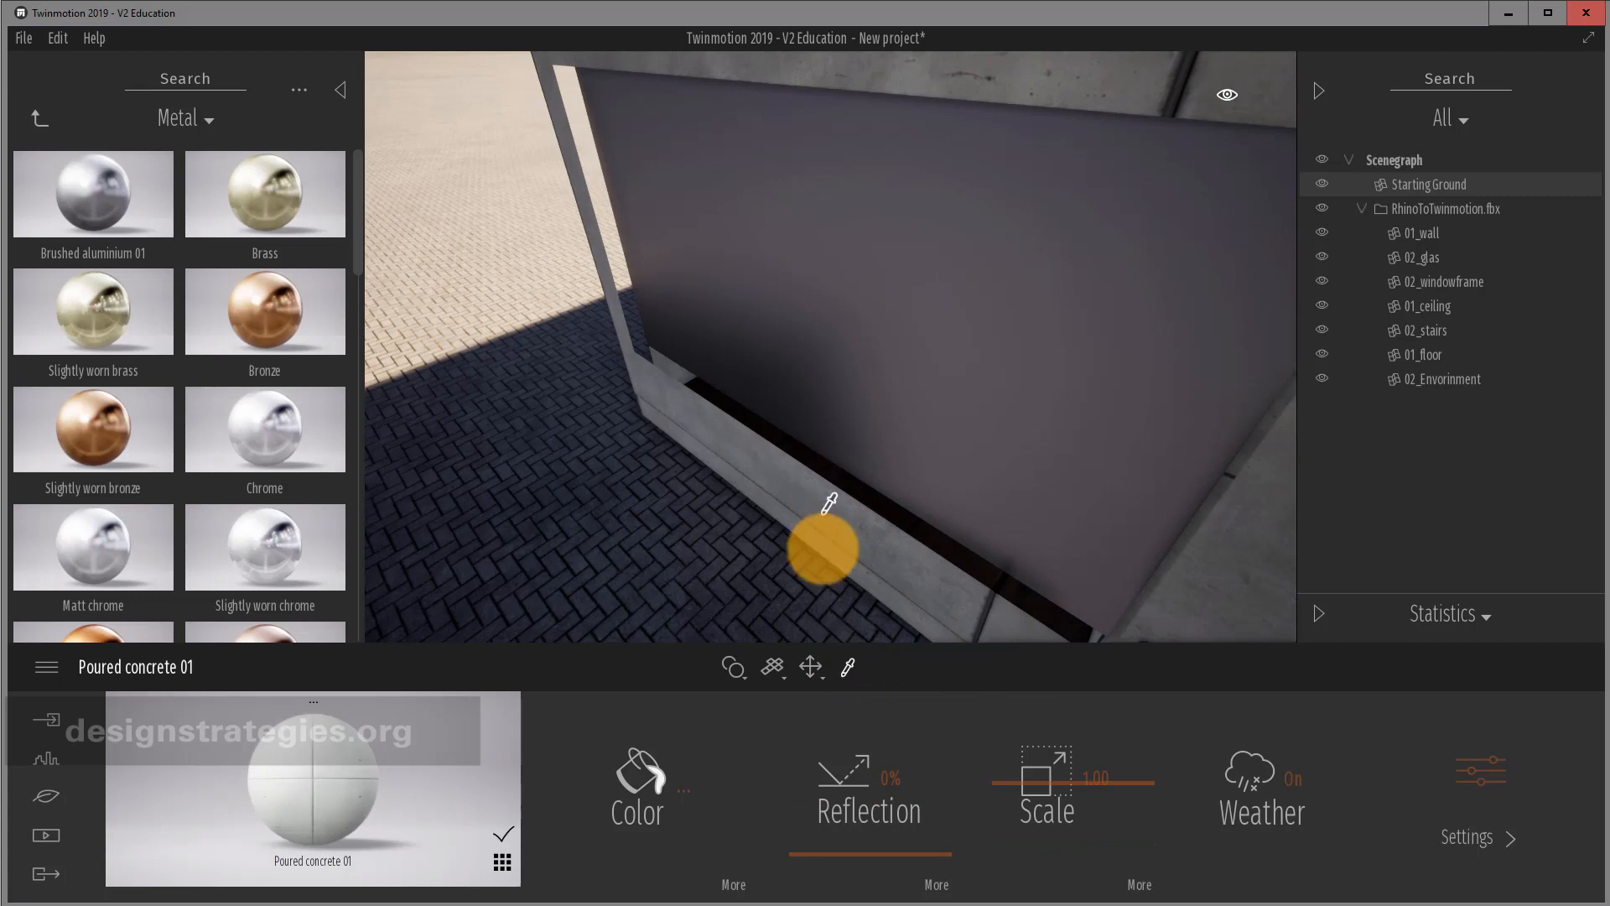
left_click(1477, 779)
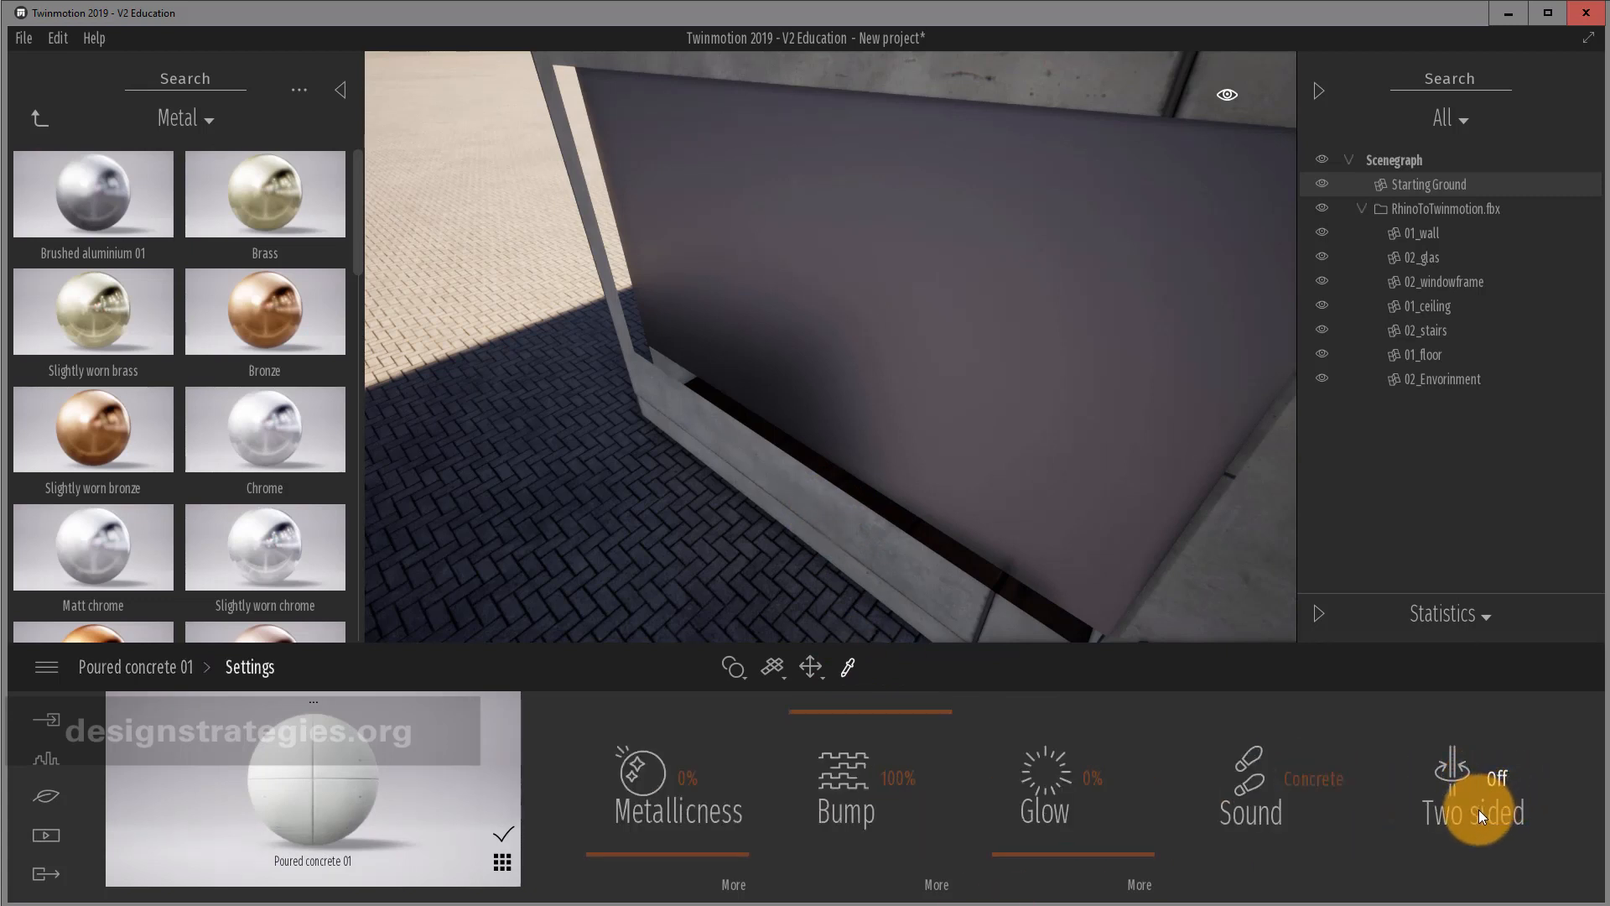
left_click(1478, 808)
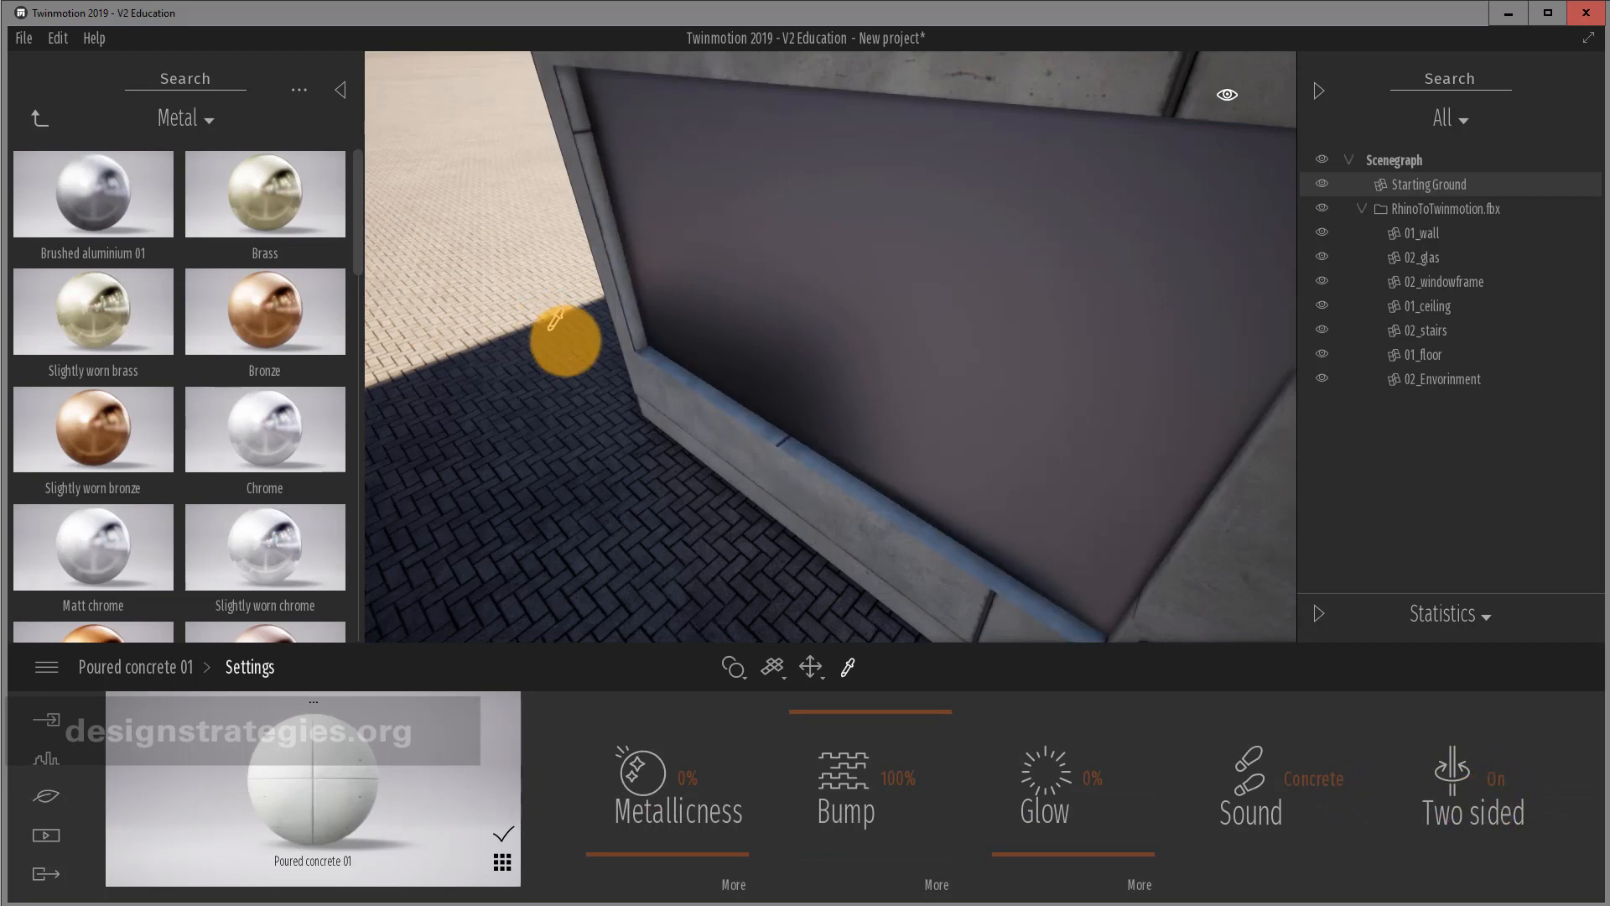
scroll(1180, 336, "down", 5)
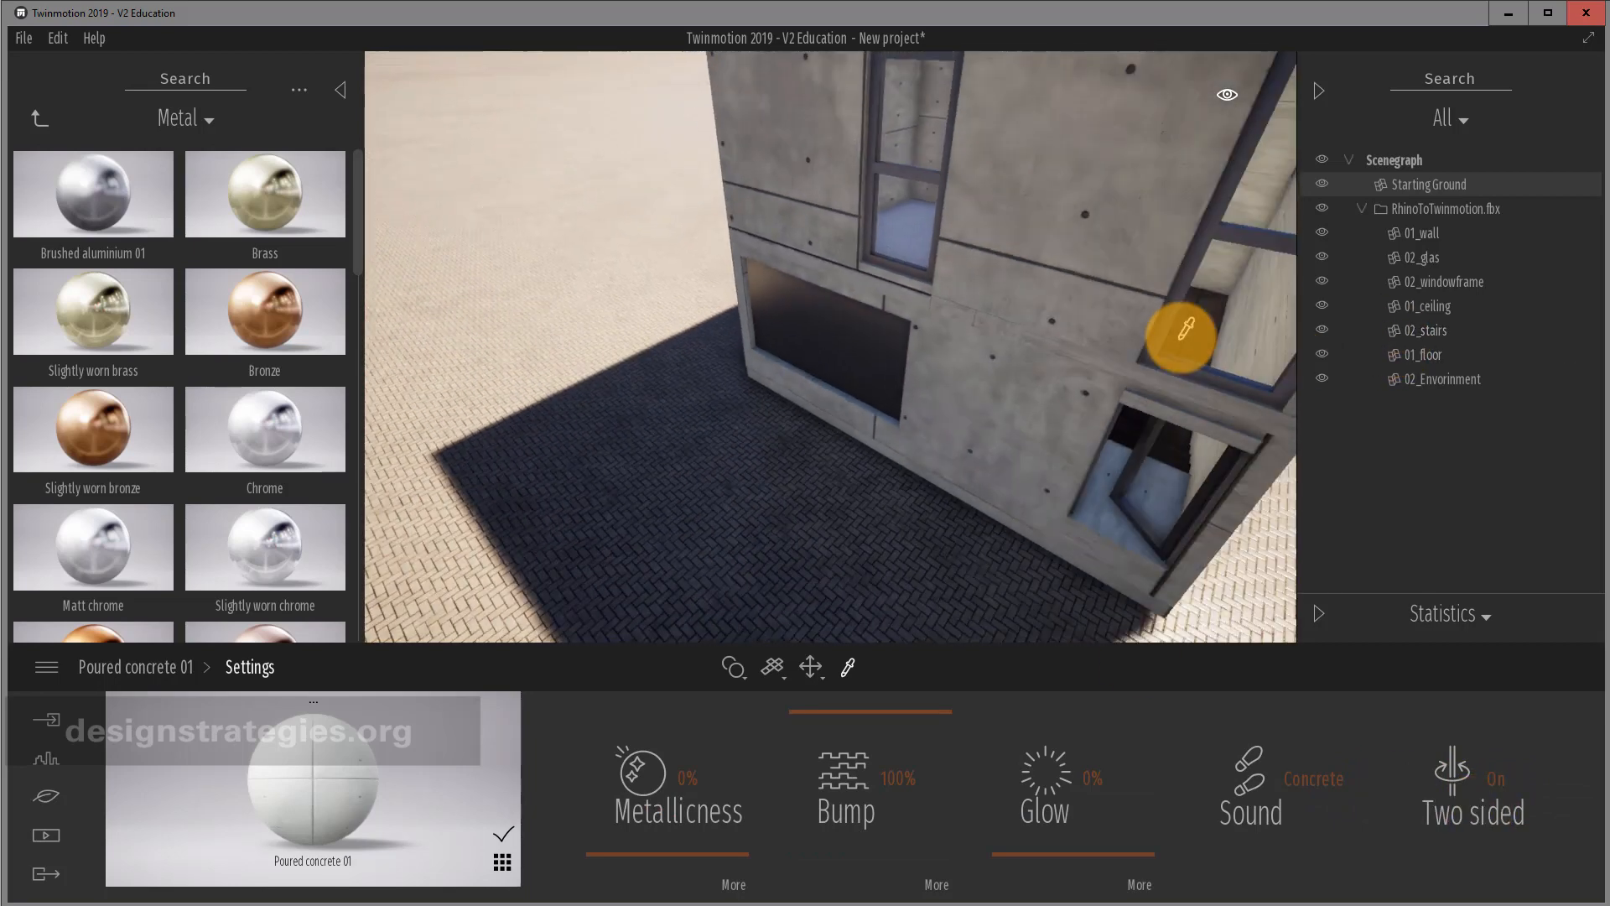
scroll(1181, 337, "down", 3)
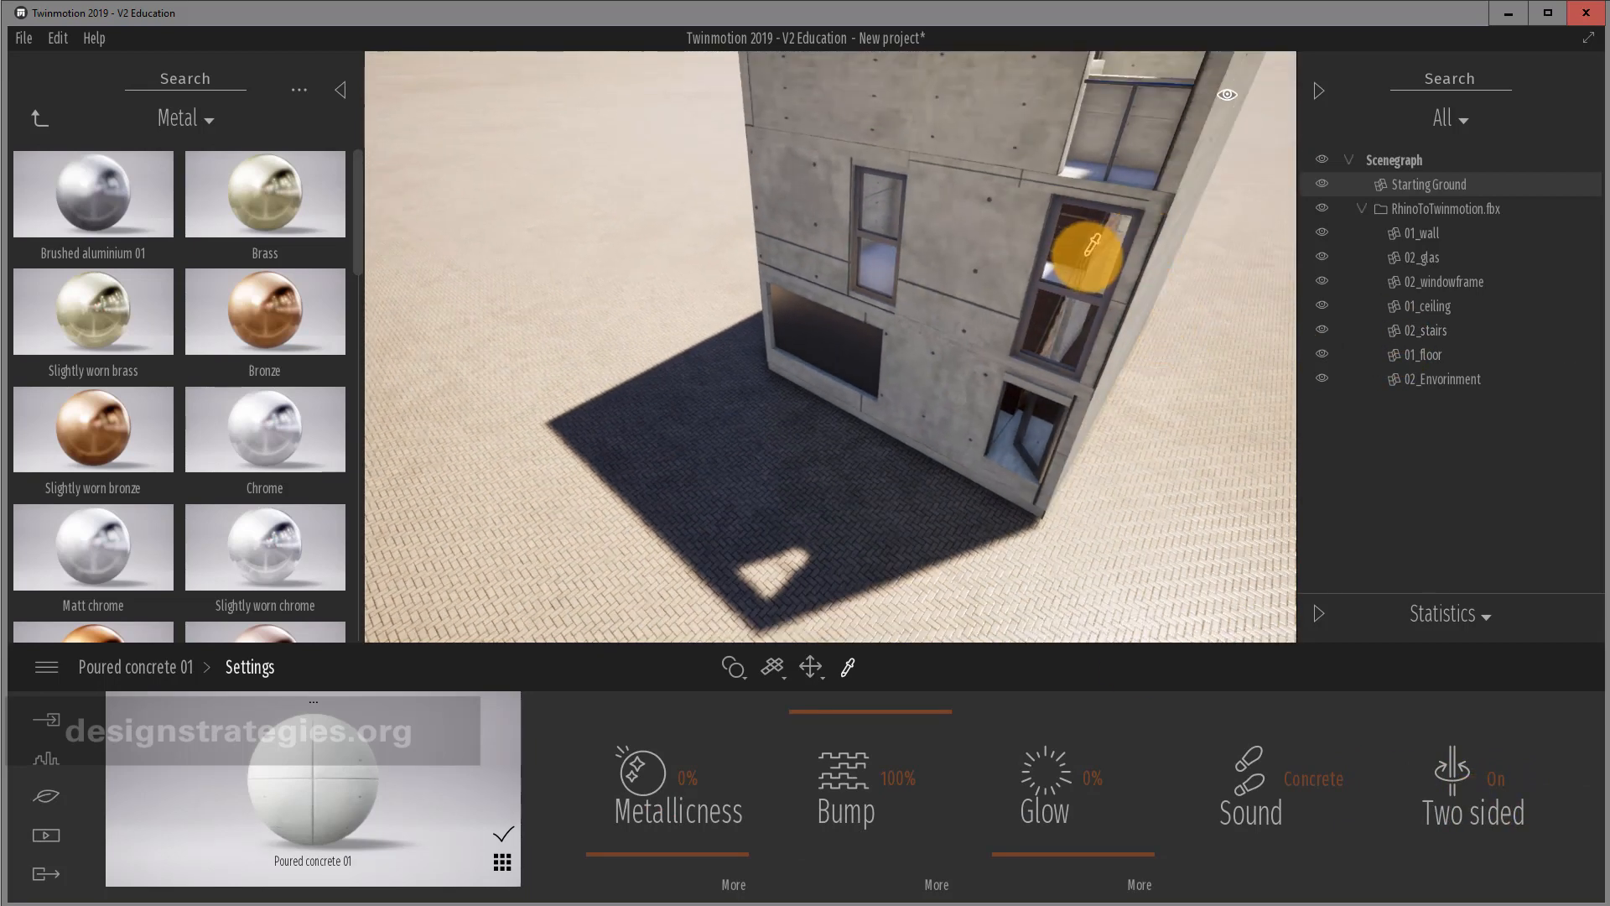
right_click_drag(1088, 253, 1089, 255)
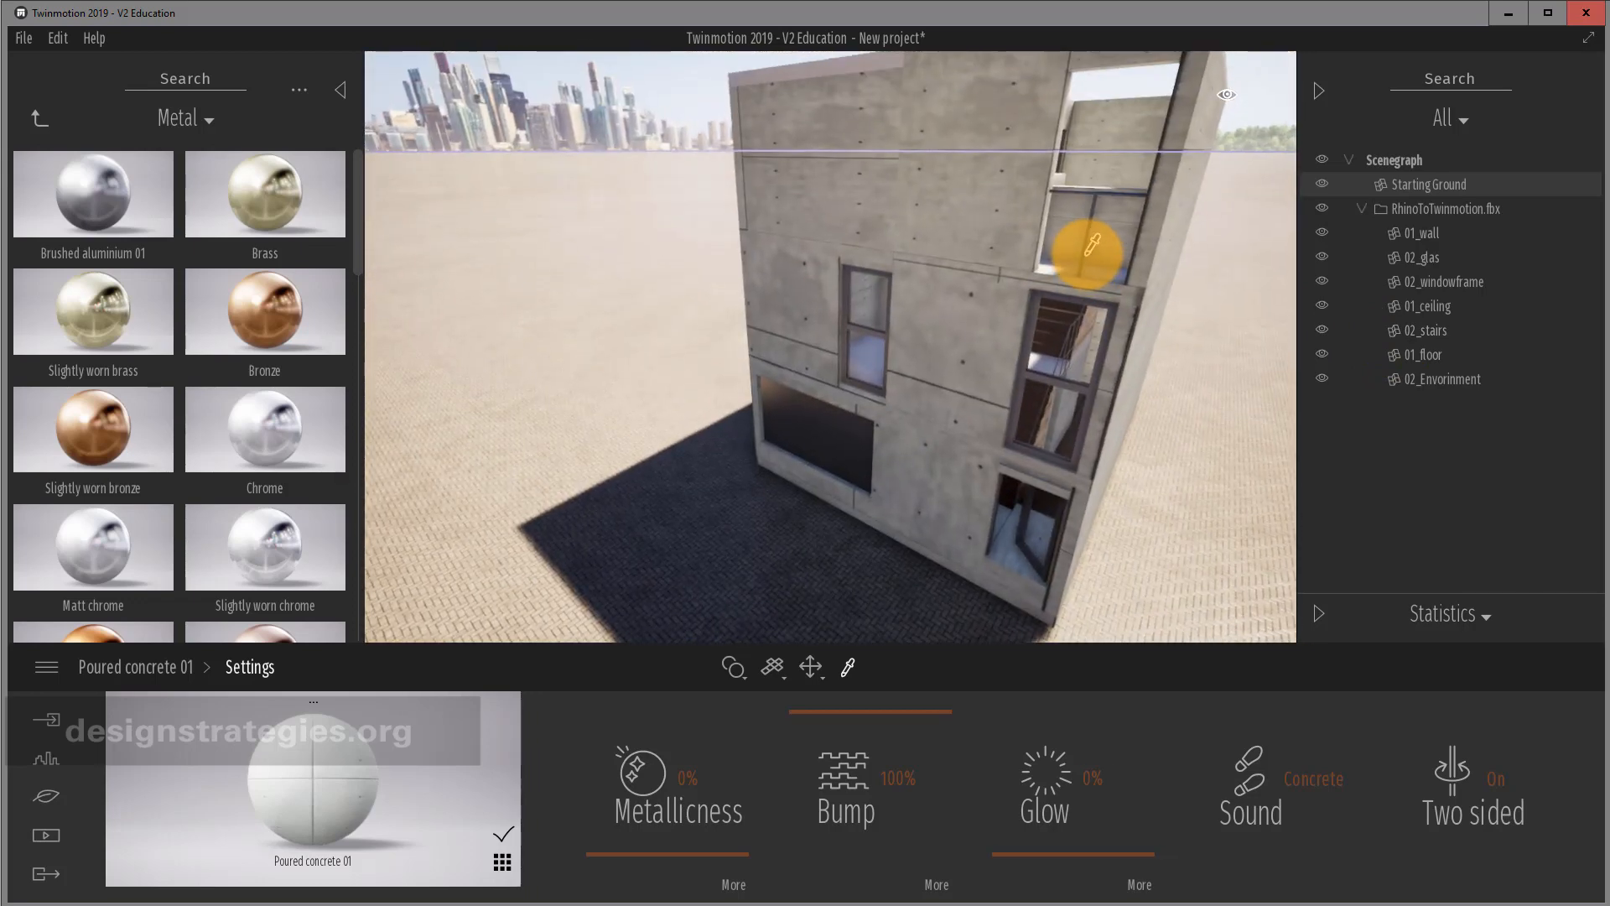
Set the concrete material's texture mapping to Cubic uv.
left_click(776, 671)
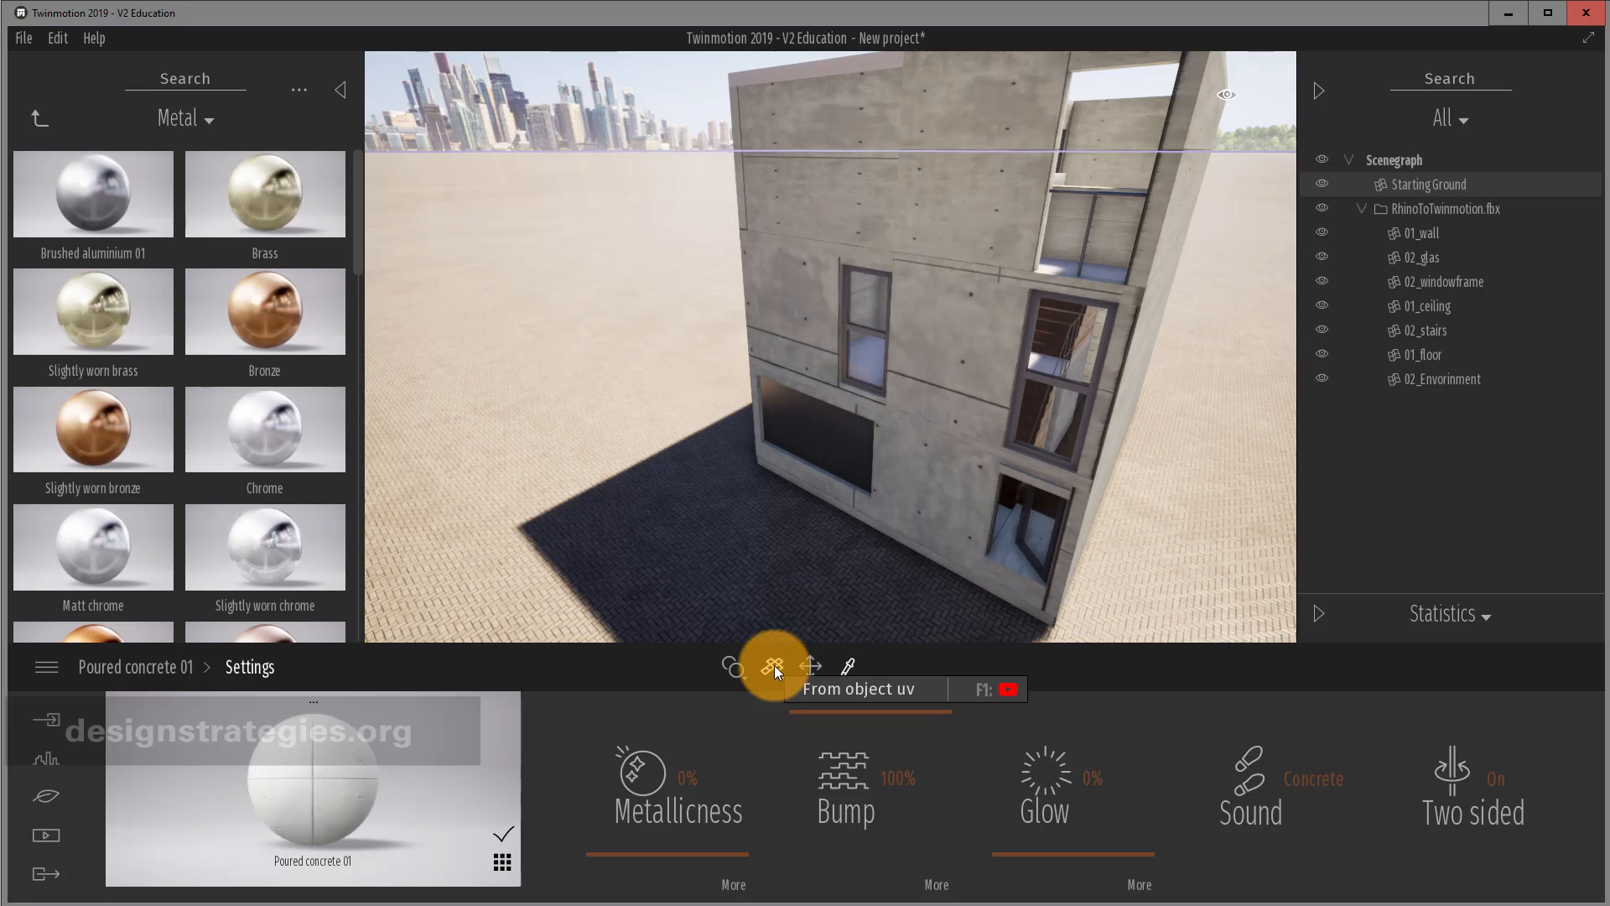
left_click(773, 665)
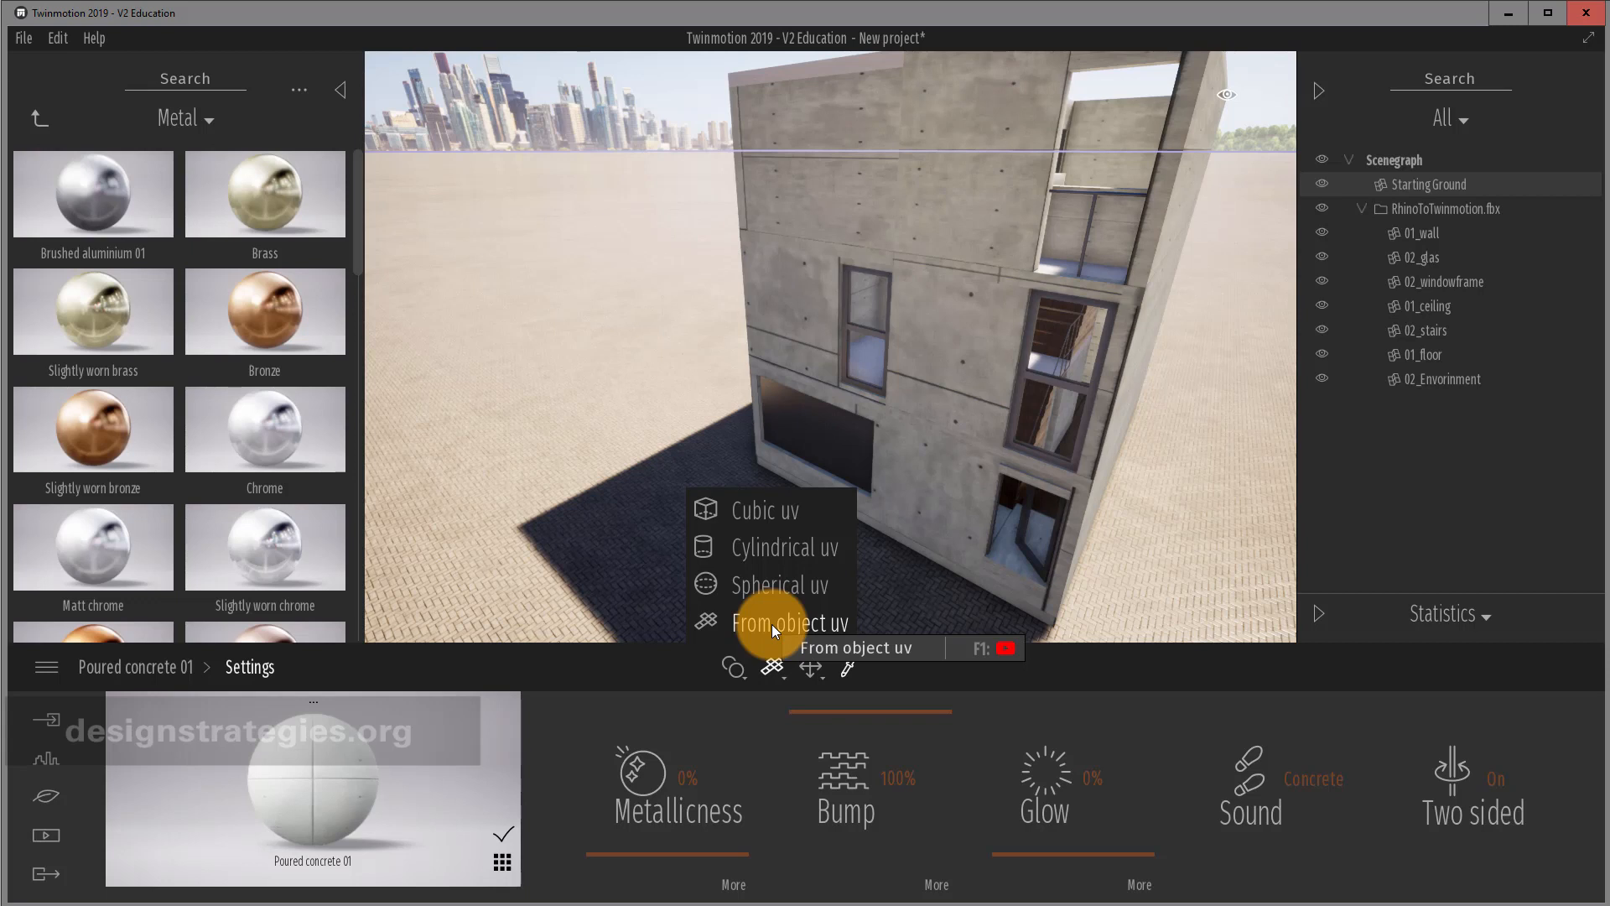
left_click(773, 510)
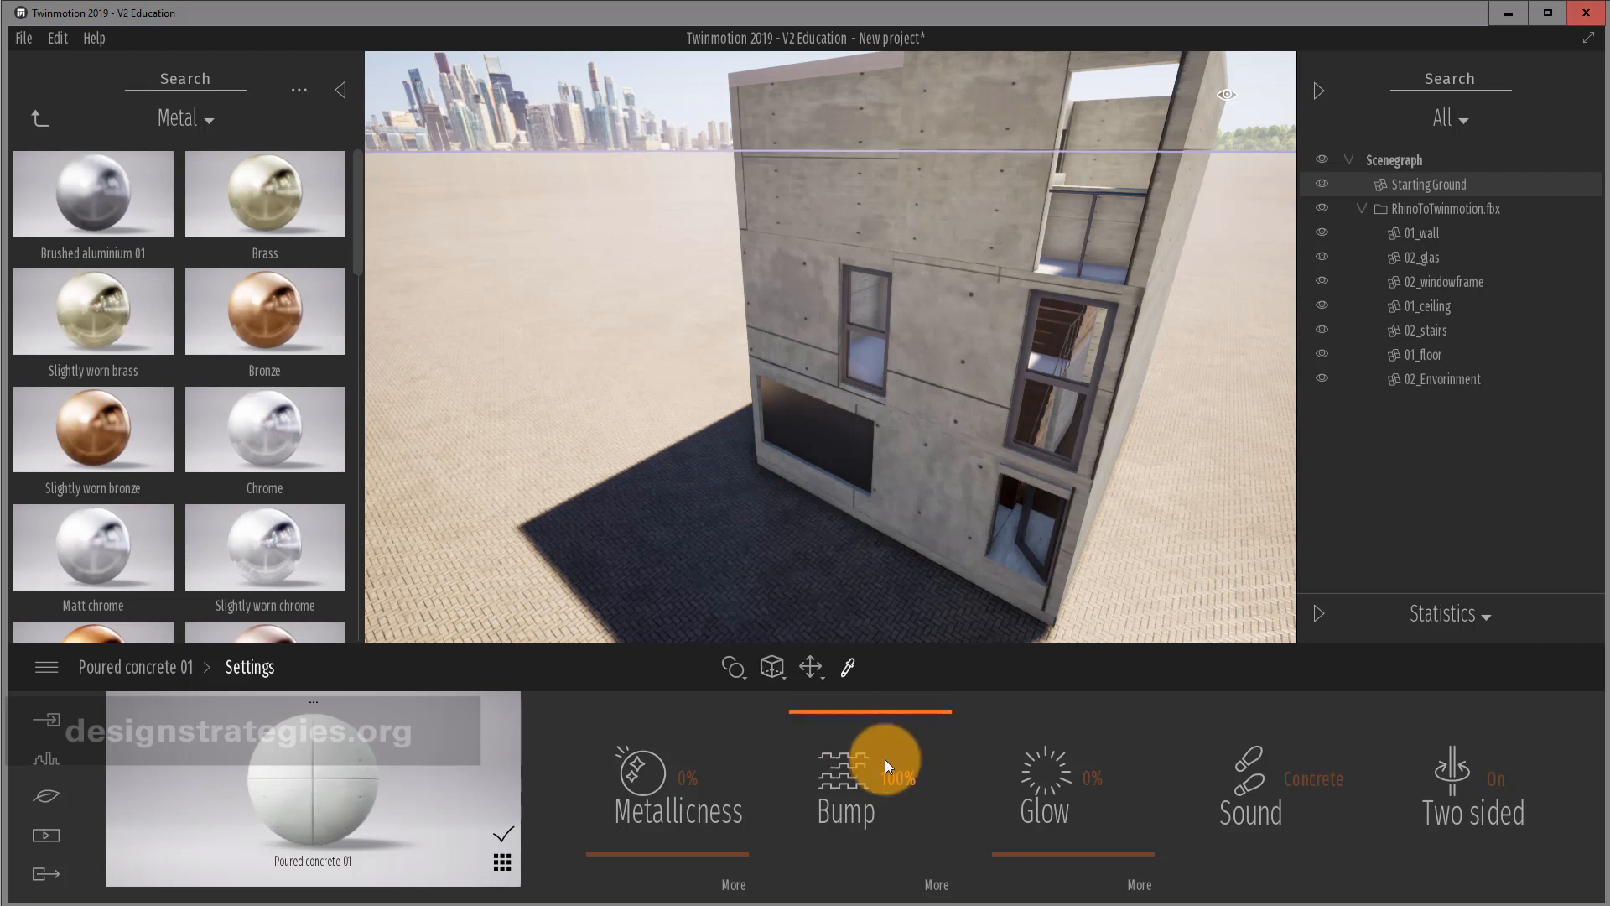
Try Concrete slabs 01 on the wall, then reapply Poured concrete 01.
left_click(42, 117)
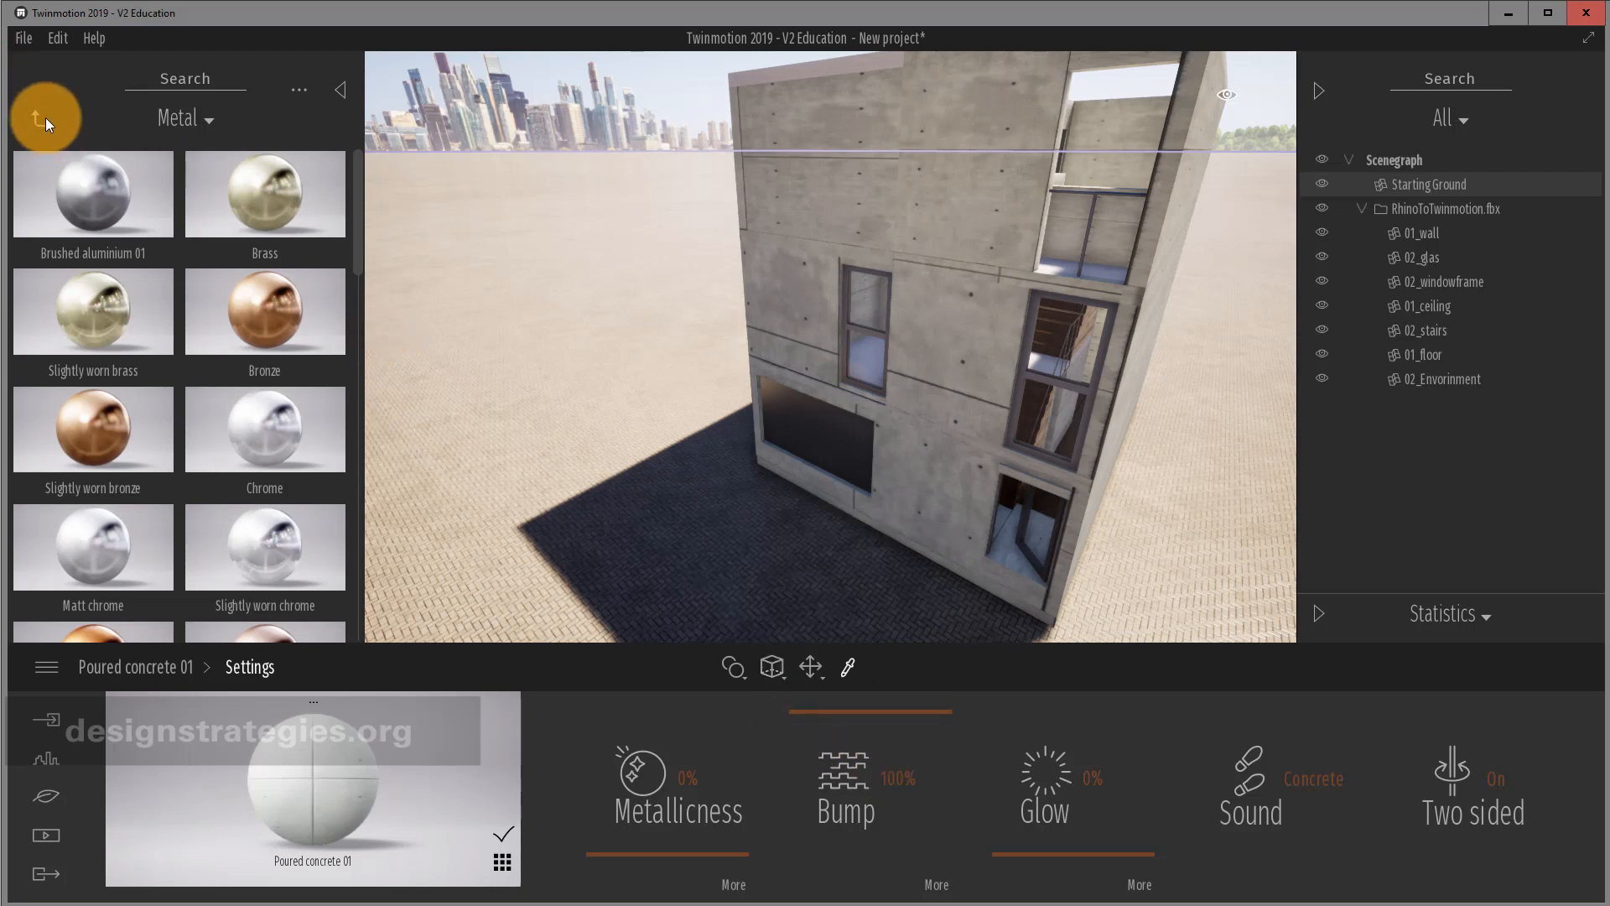
left_click(113, 327)
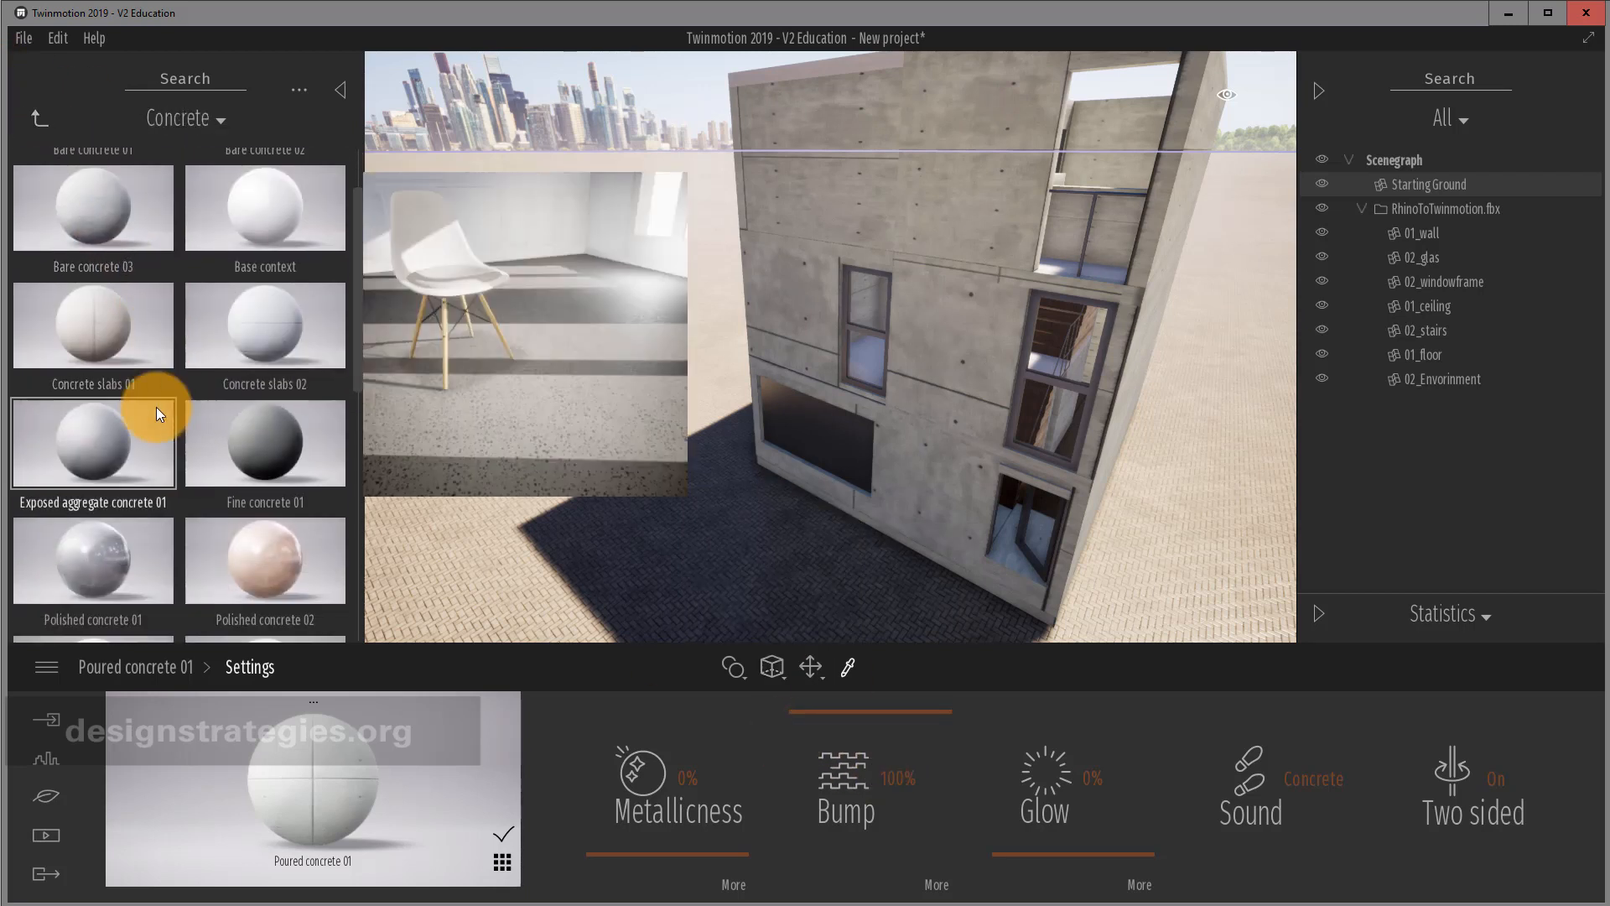
scroll(156, 409, "down", 2)
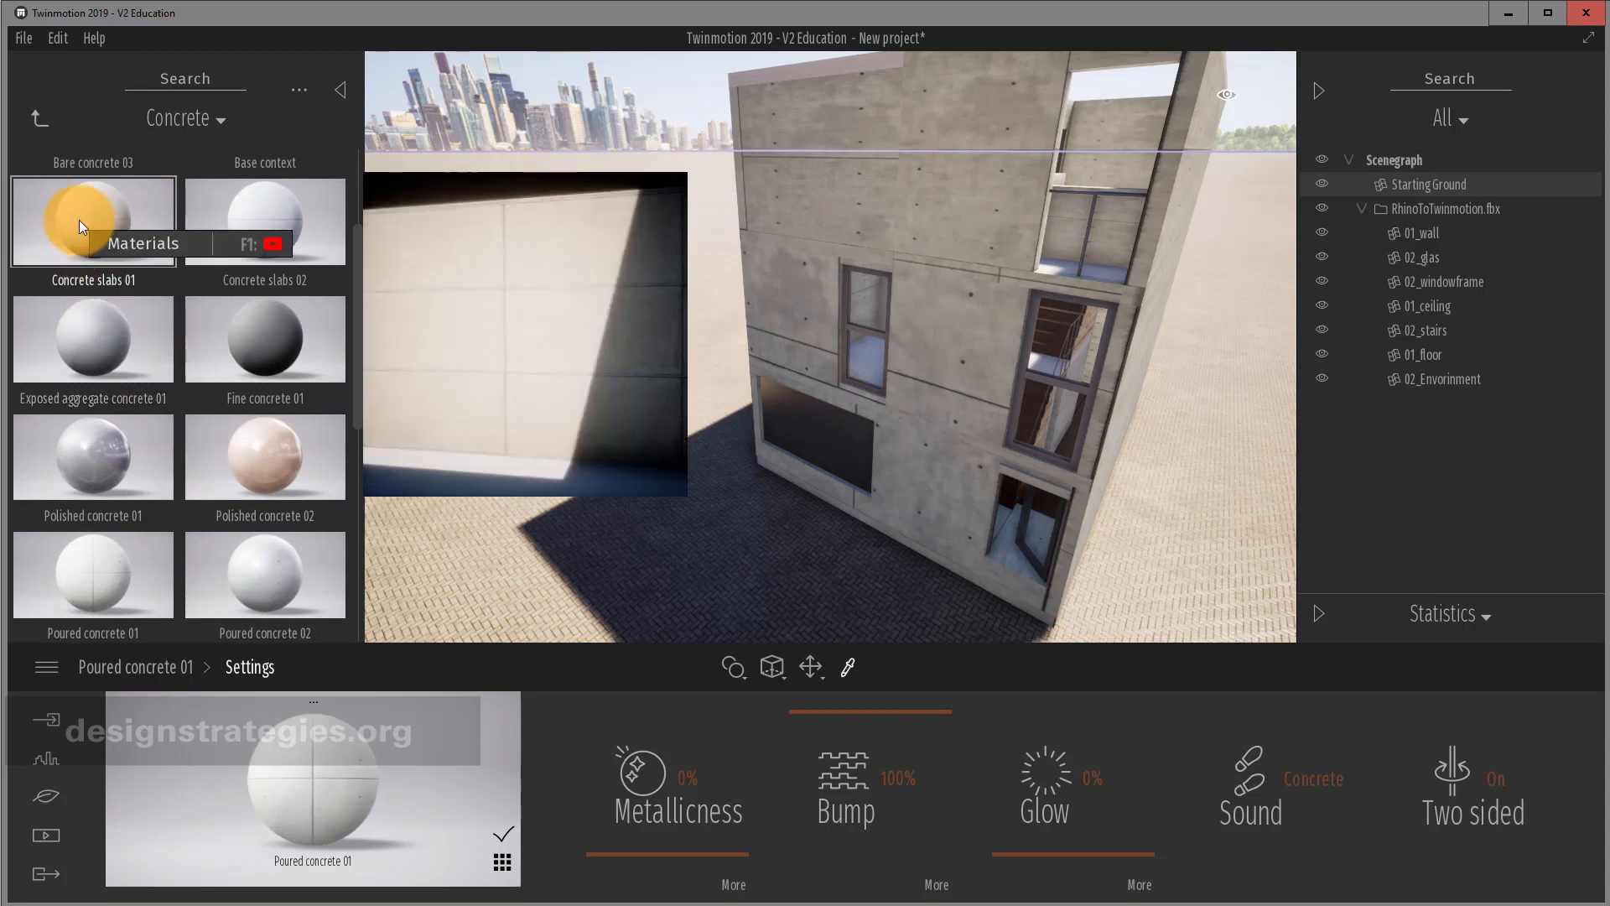
left_click_drag(78, 220, 147, 431)
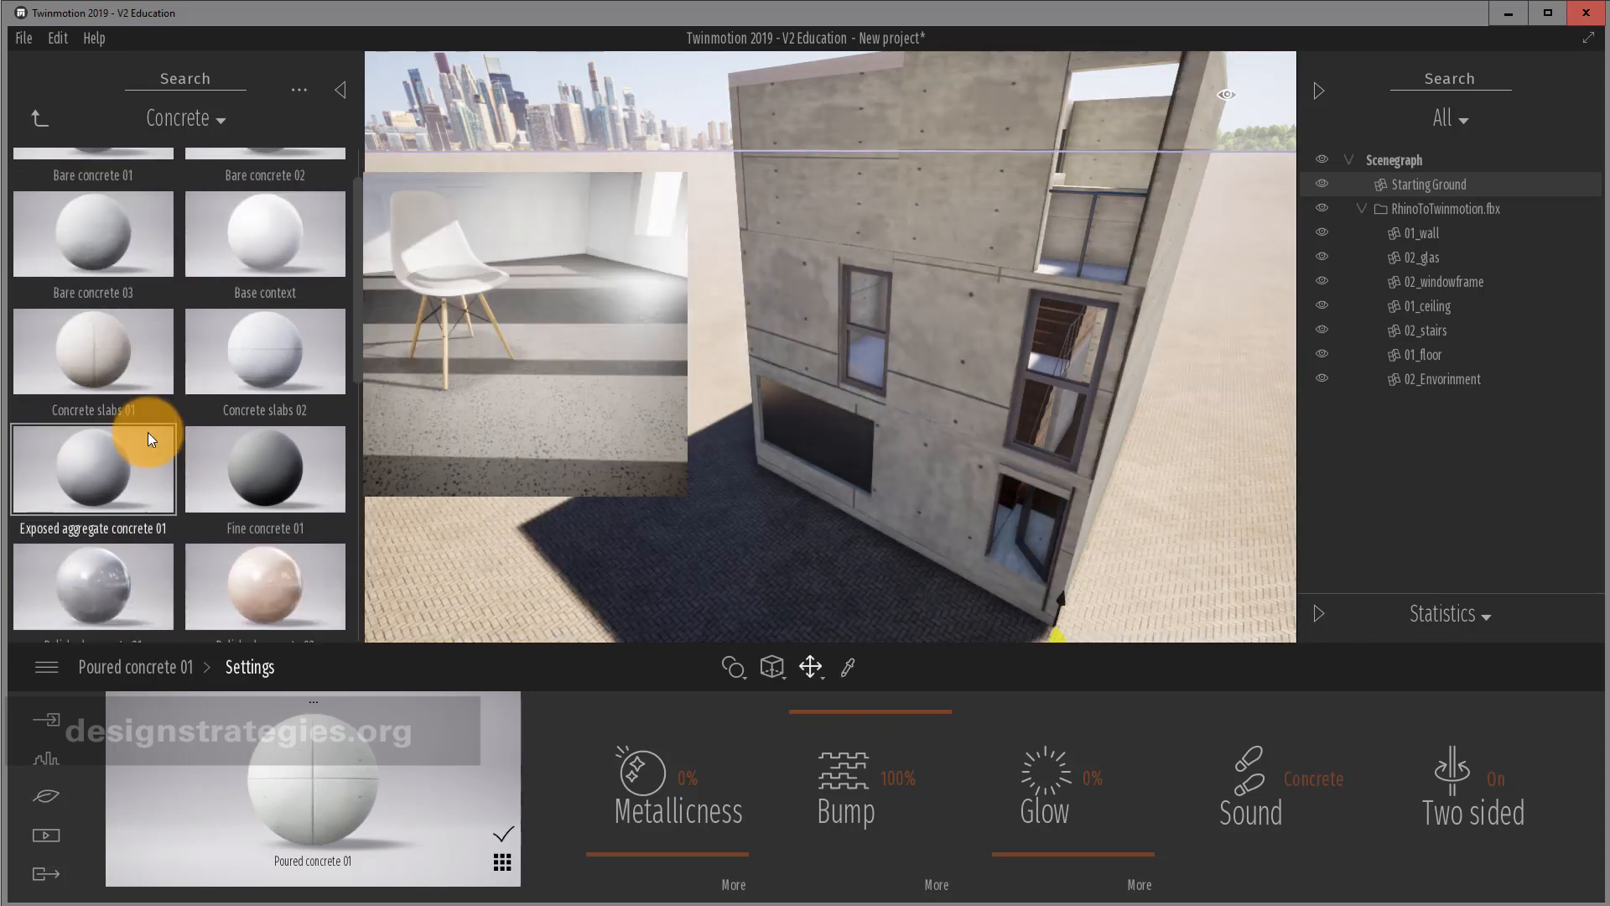
scroll(148, 431, "down", 3)
left_click_drag(91, 496, 860, 222)
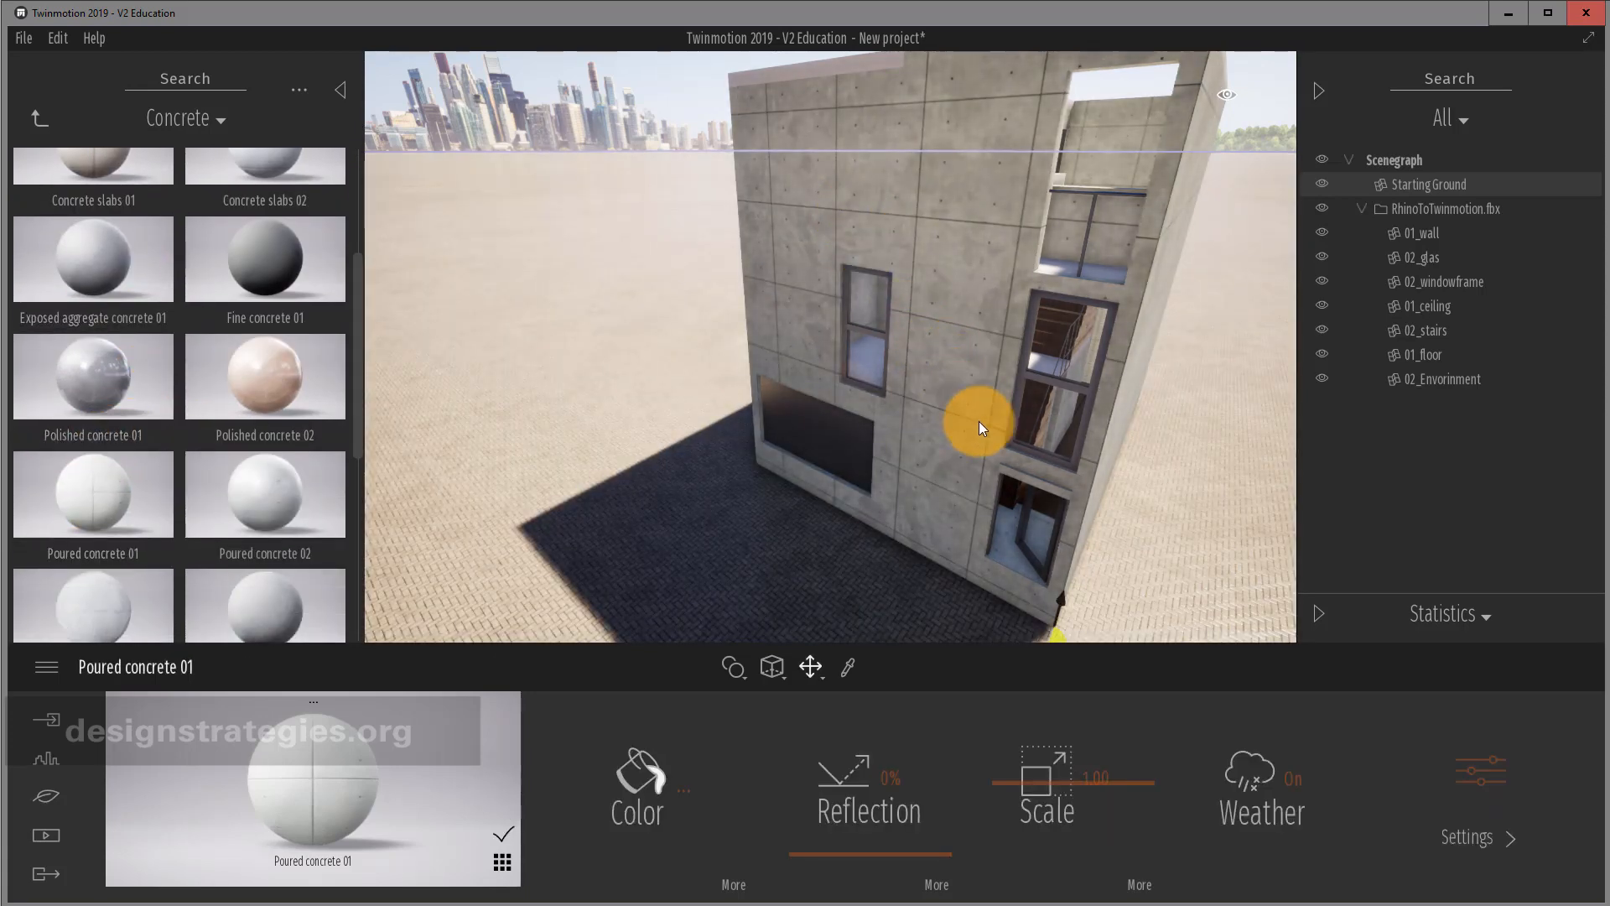
Look through the stairwell interior, then toggle visibility of the 02_glas and 01_wall layers.
right_click_drag(1061, 392, 1107, 352)
scroll(1133, 437, "up", 3)
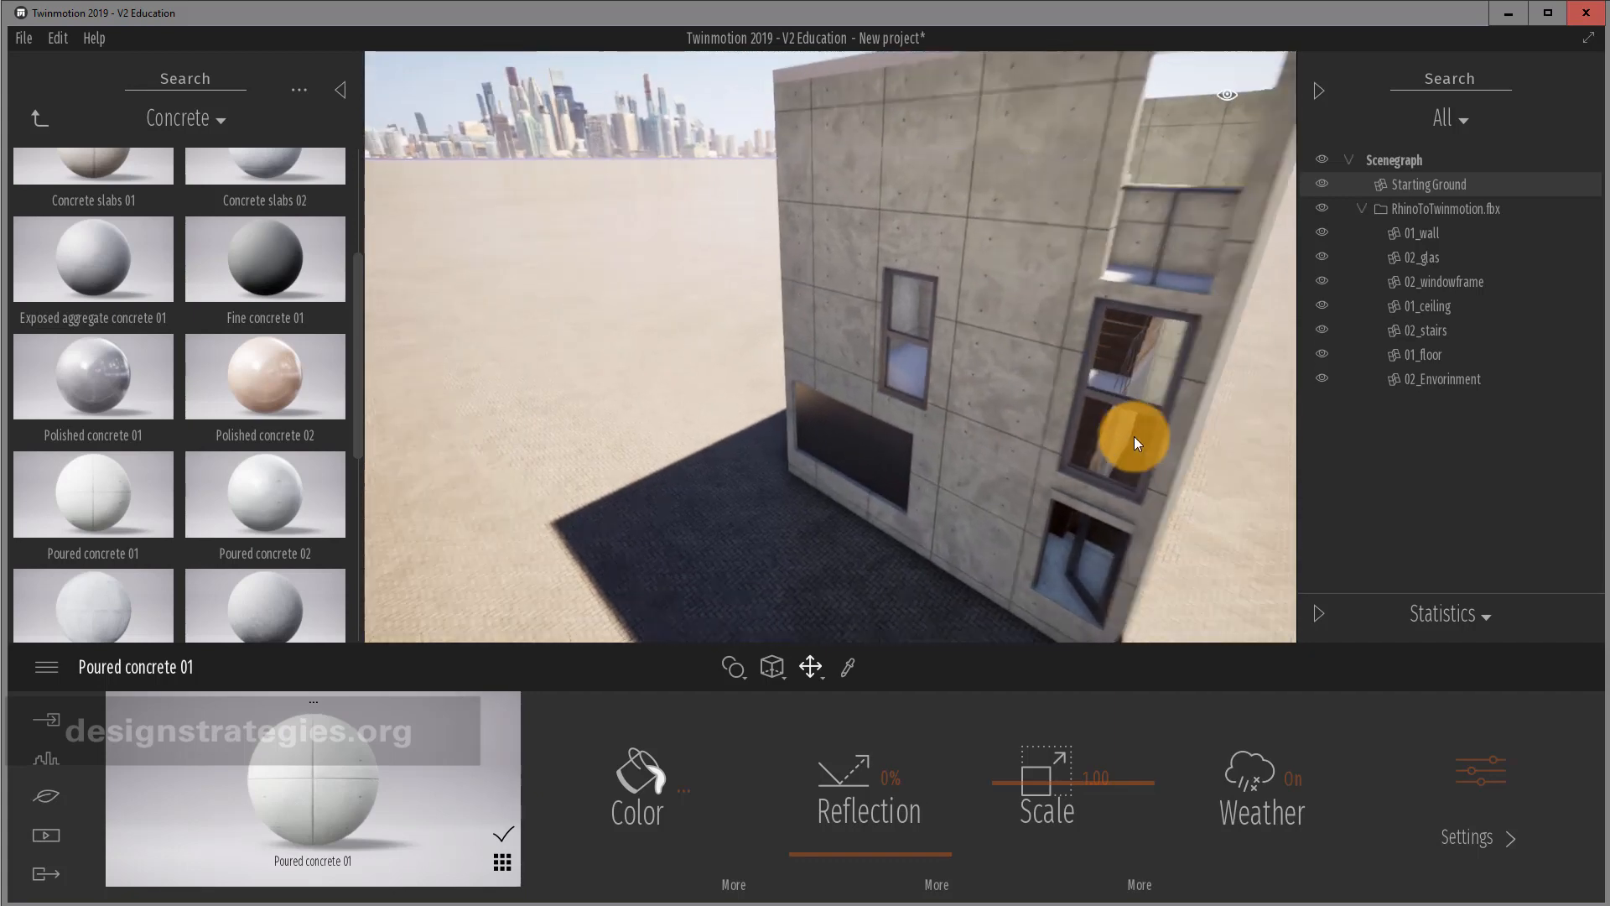
right_click_drag(1132, 437, 1134, 434)
scroll(1132, 434, "up", 10)
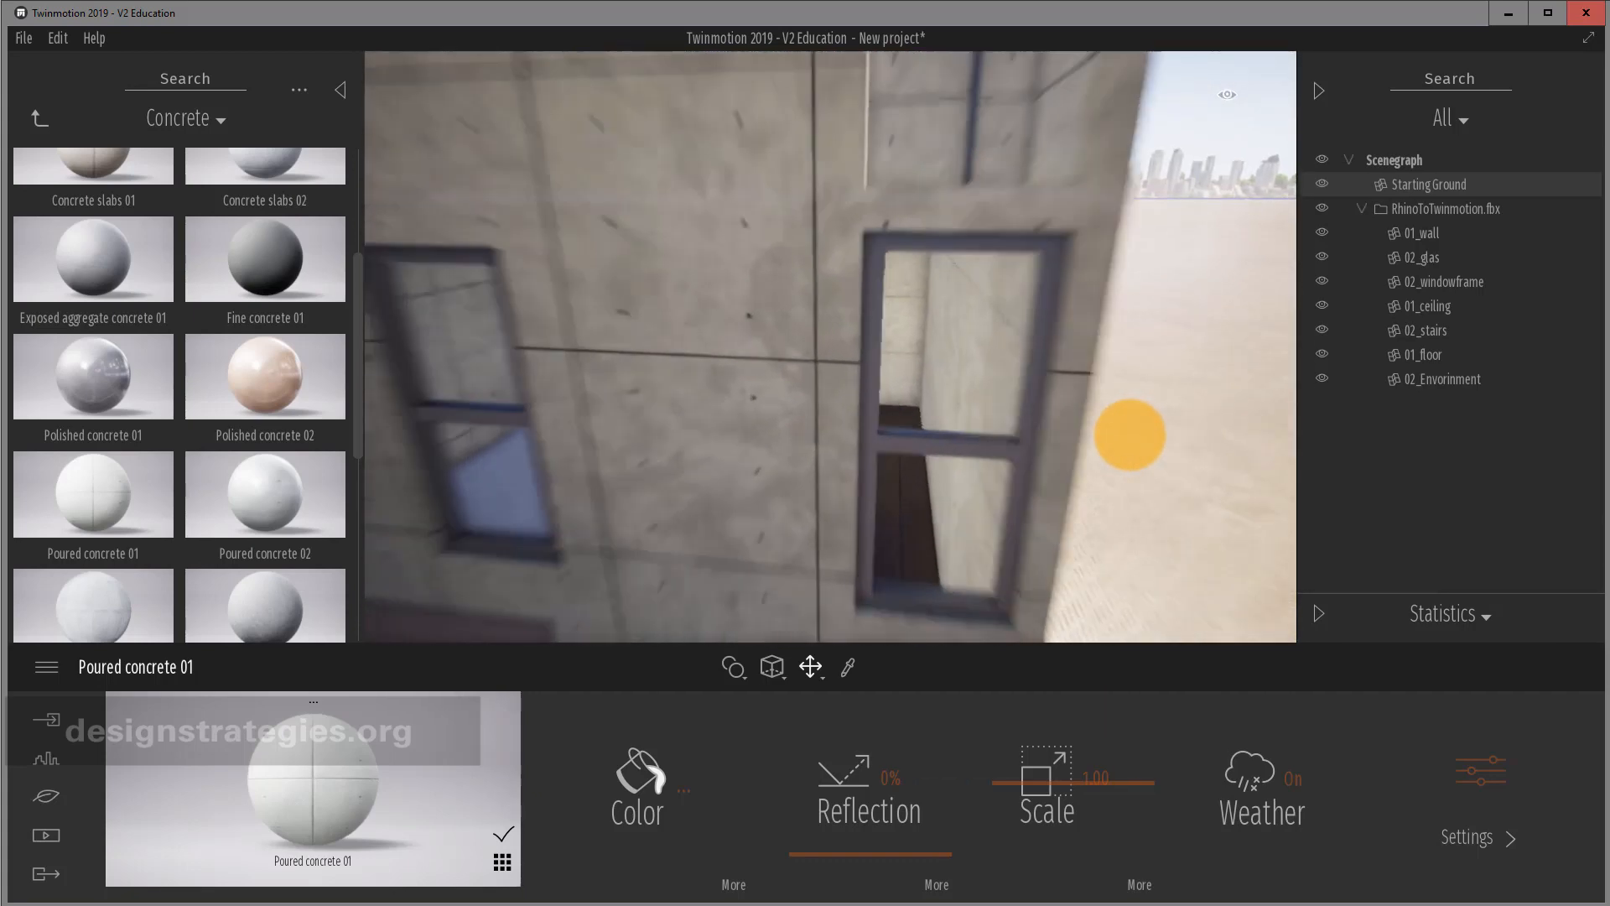
scroll(1124, 434, "up", 3)
scroll(984, 458, "up", 3)
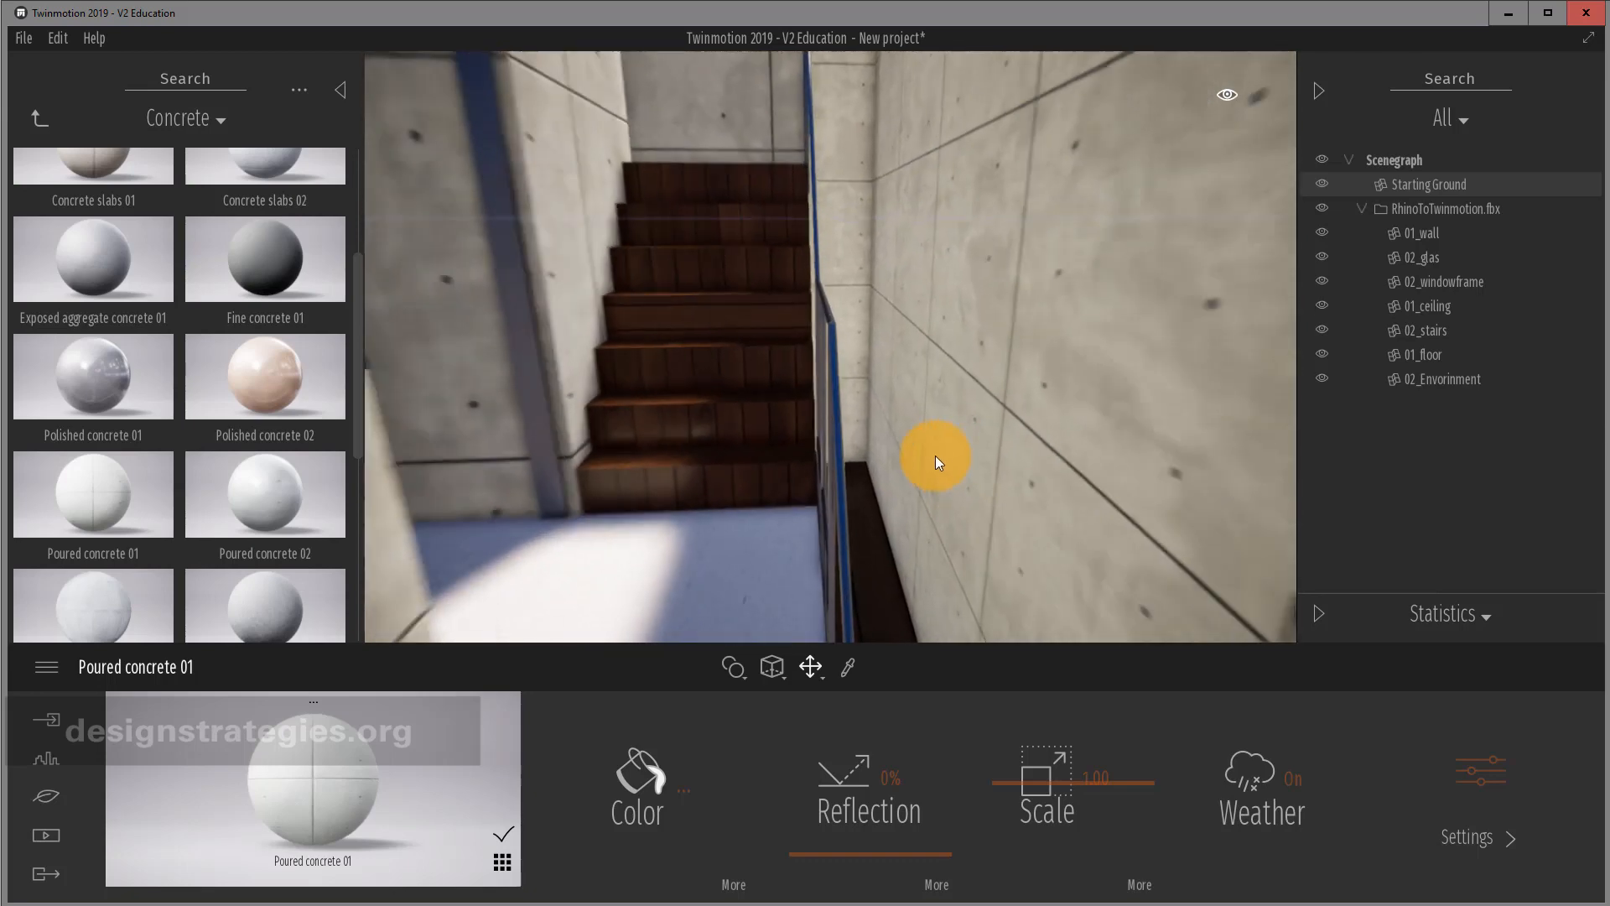
right_click_drag(886, 458, 958, 531)
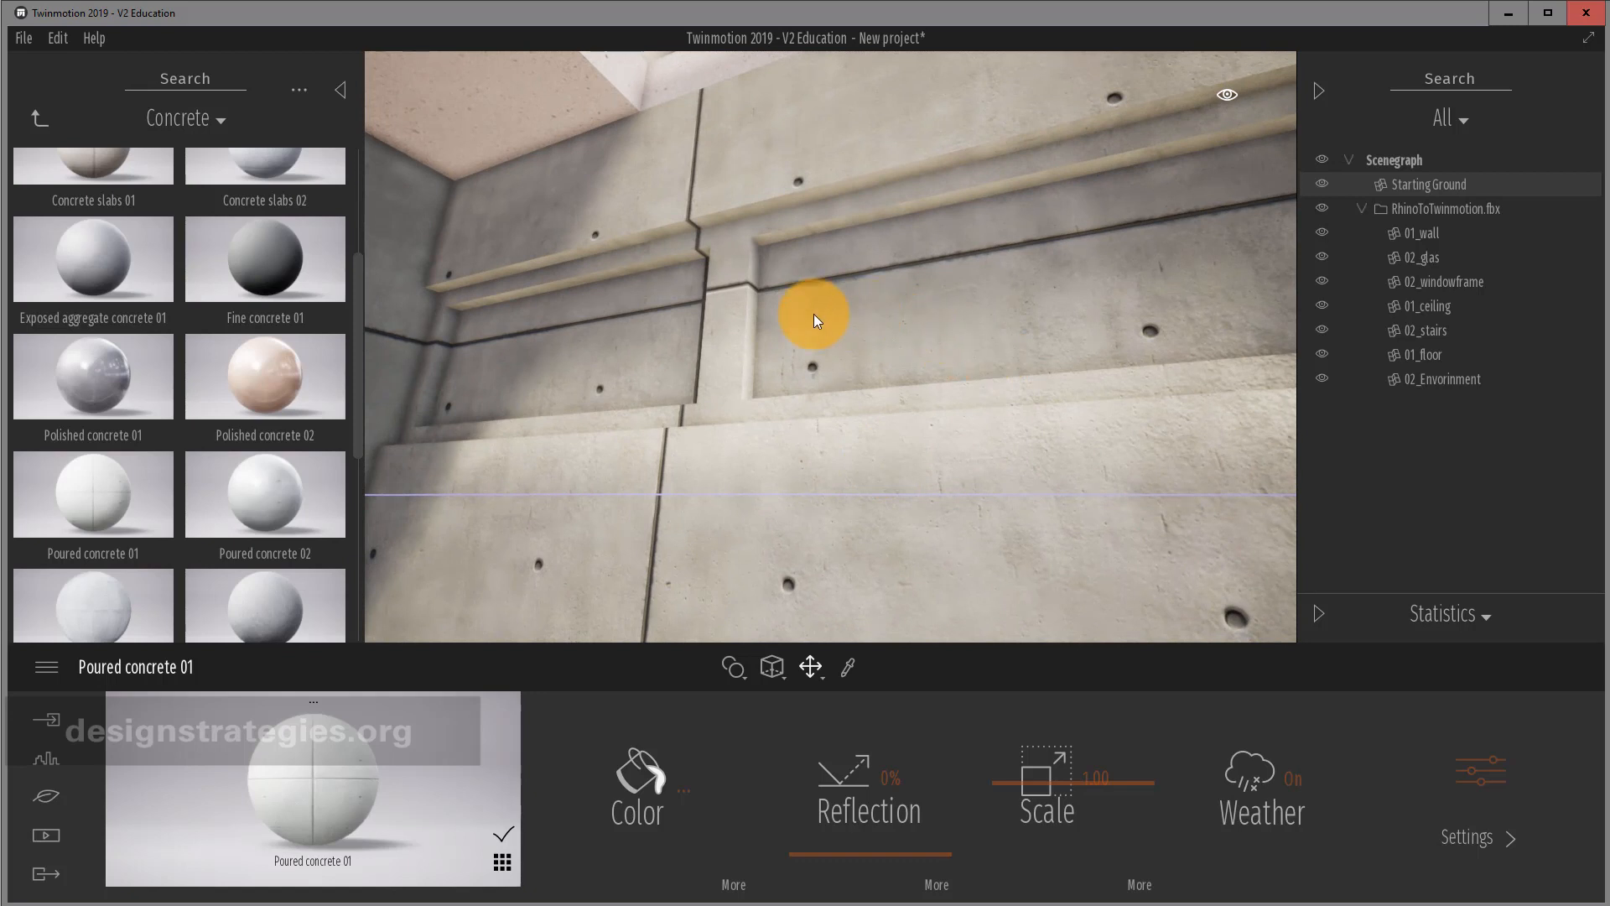
left_click(1324, 258)
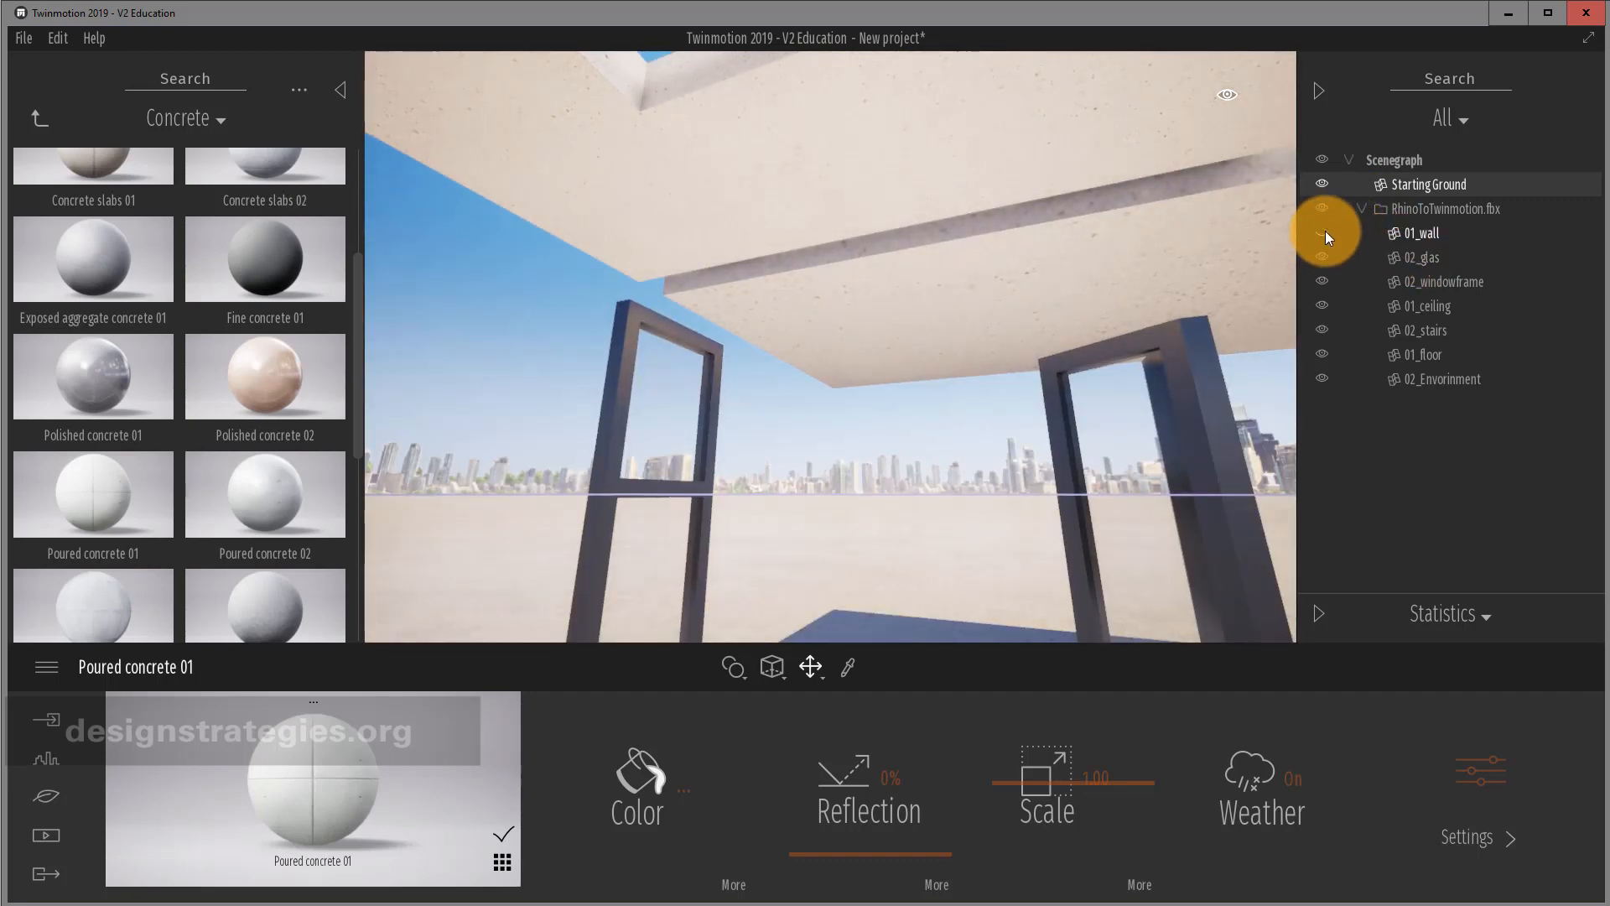
left_click(1325, 232)
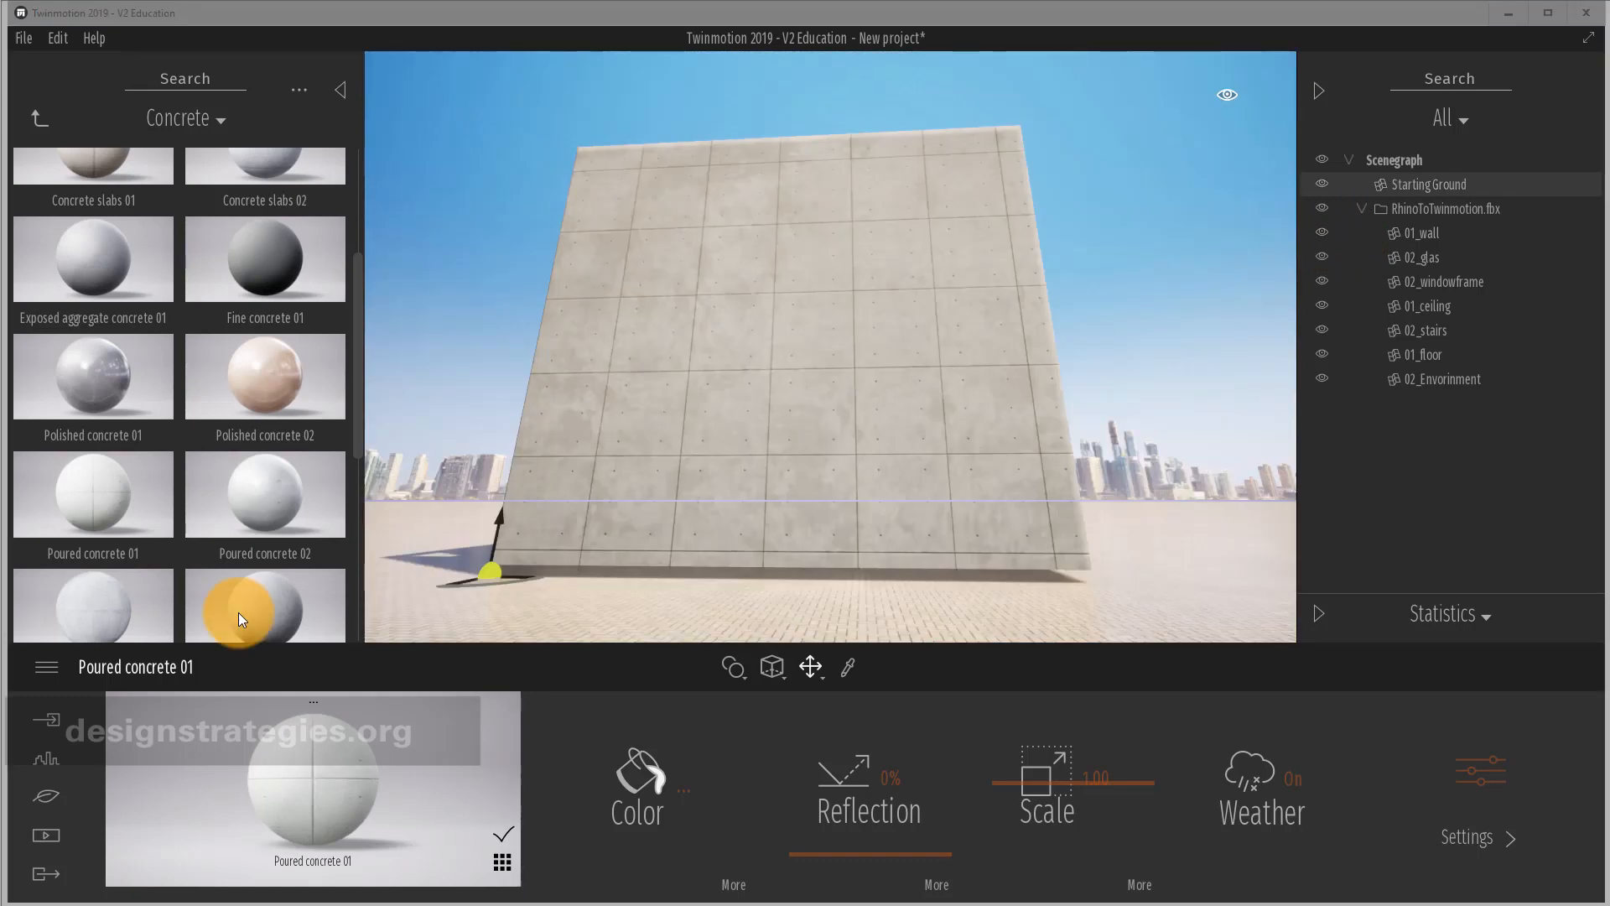
Show the Import panel listing the RhinoToTwinmotion FBX, after briefly checking the Export panel.
left_click(49, 723)
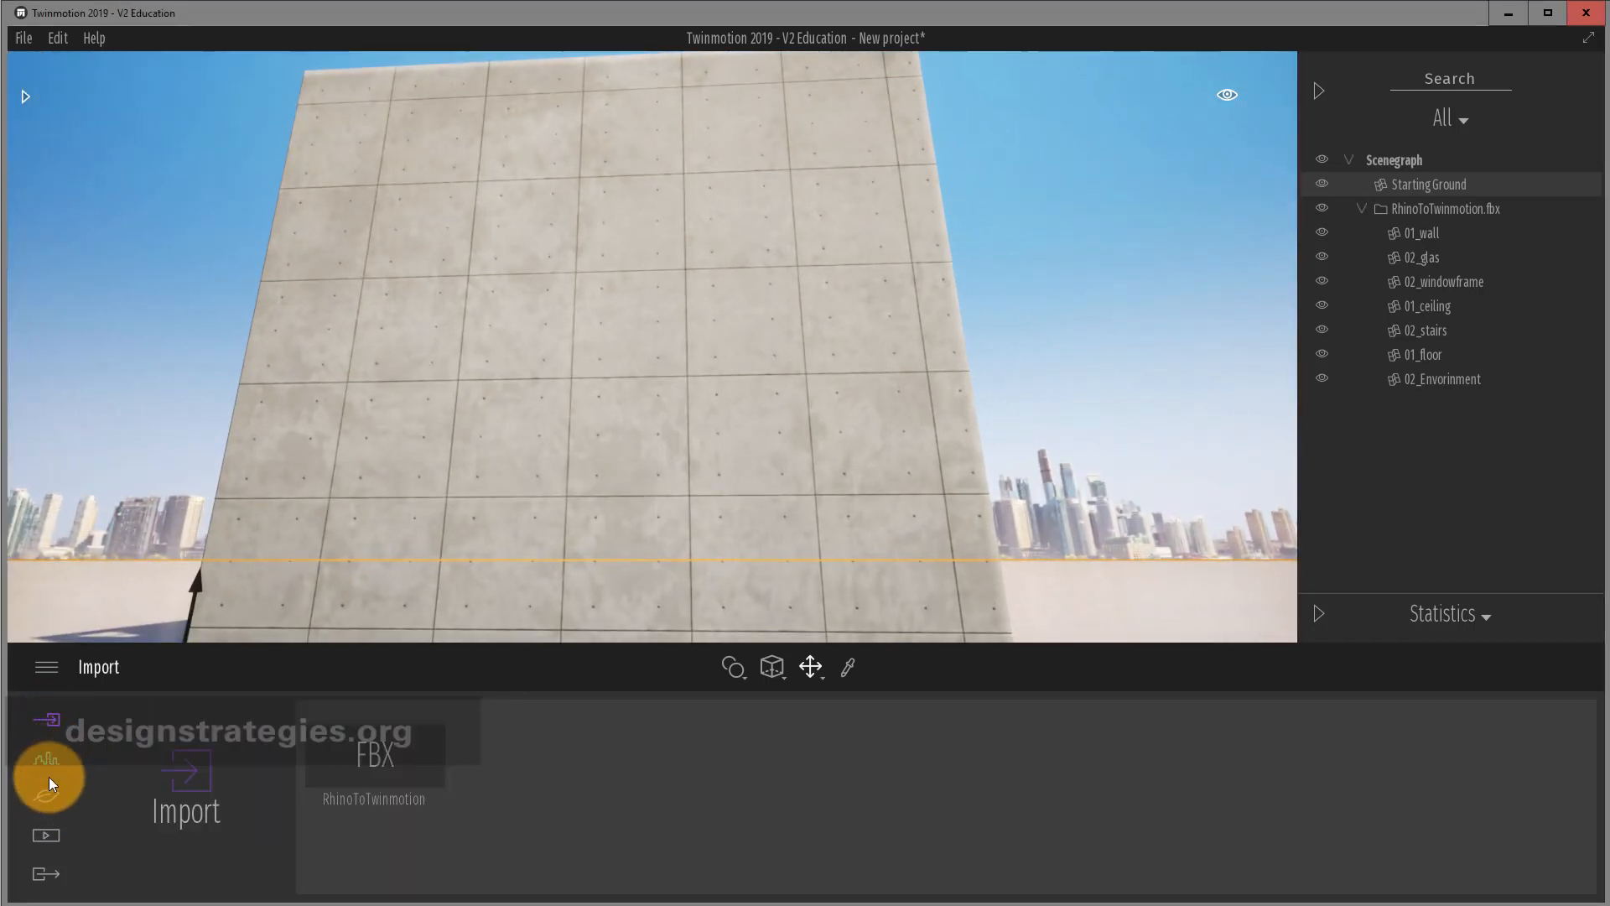
left_click(47, 876)
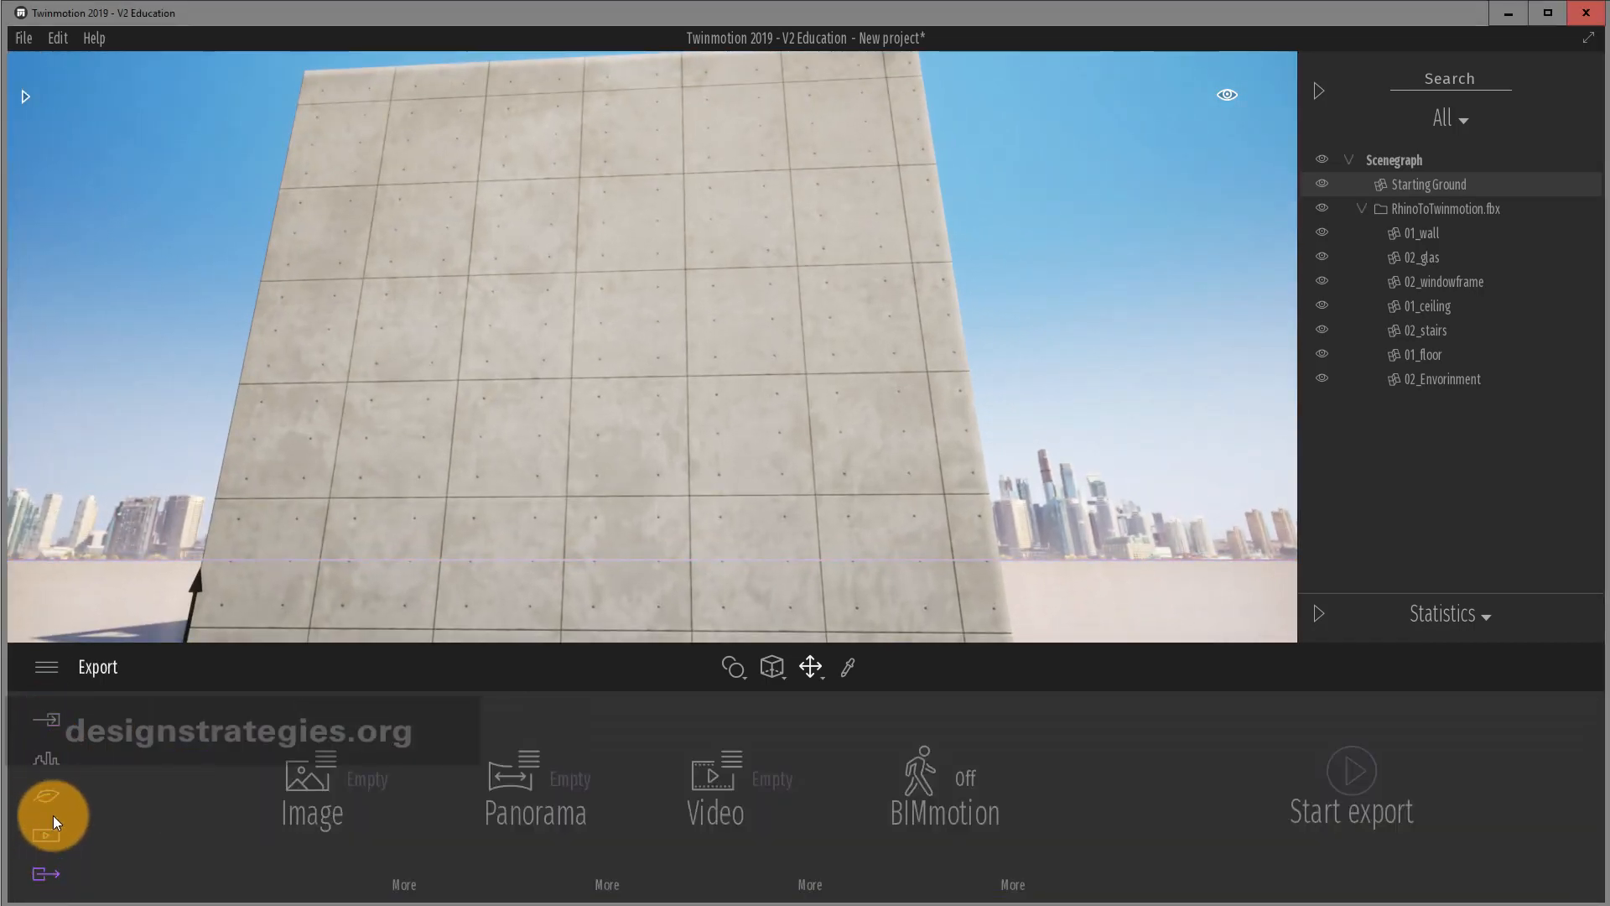
left_click(50, 722)
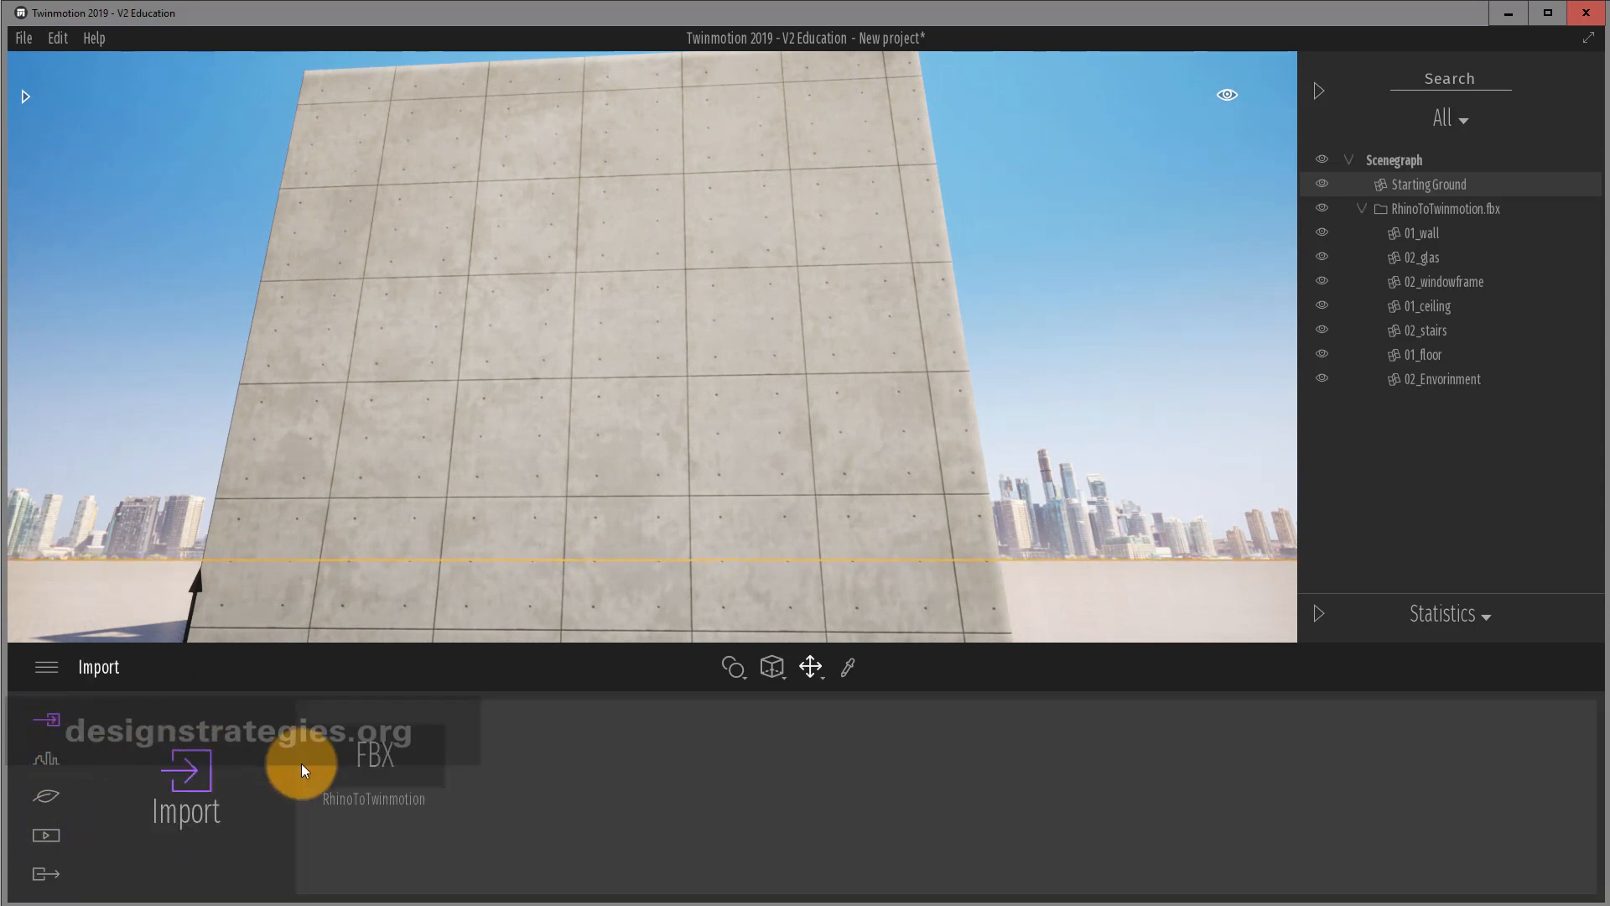
mouse_move(331, 767)
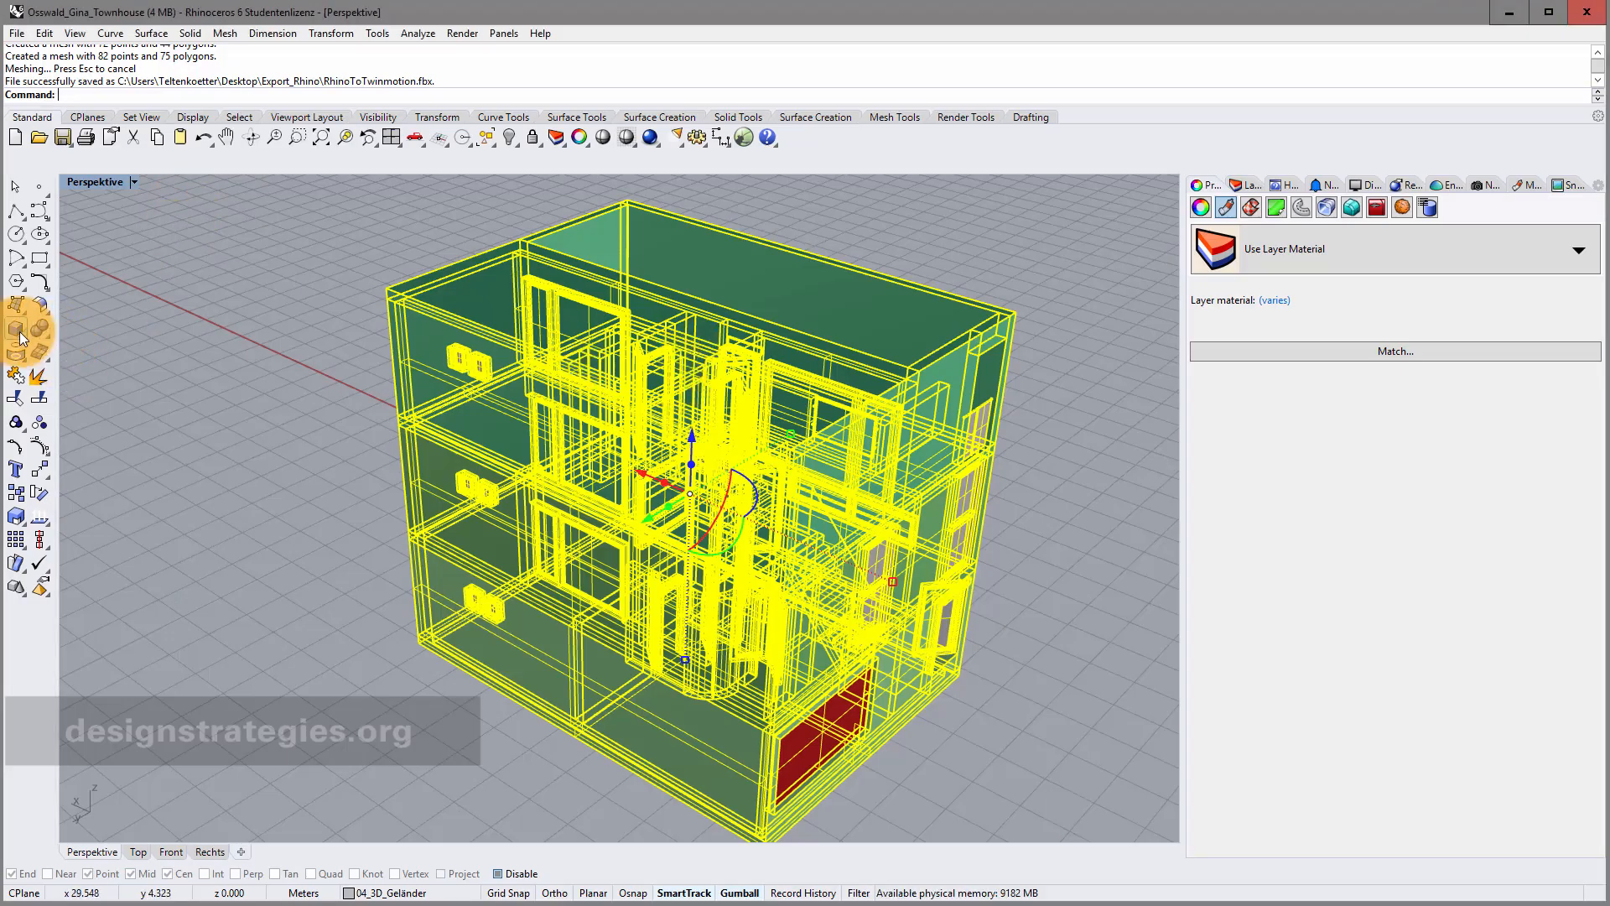
Draw a large sphere to the left of the townhouse.
left_click(27, 335)
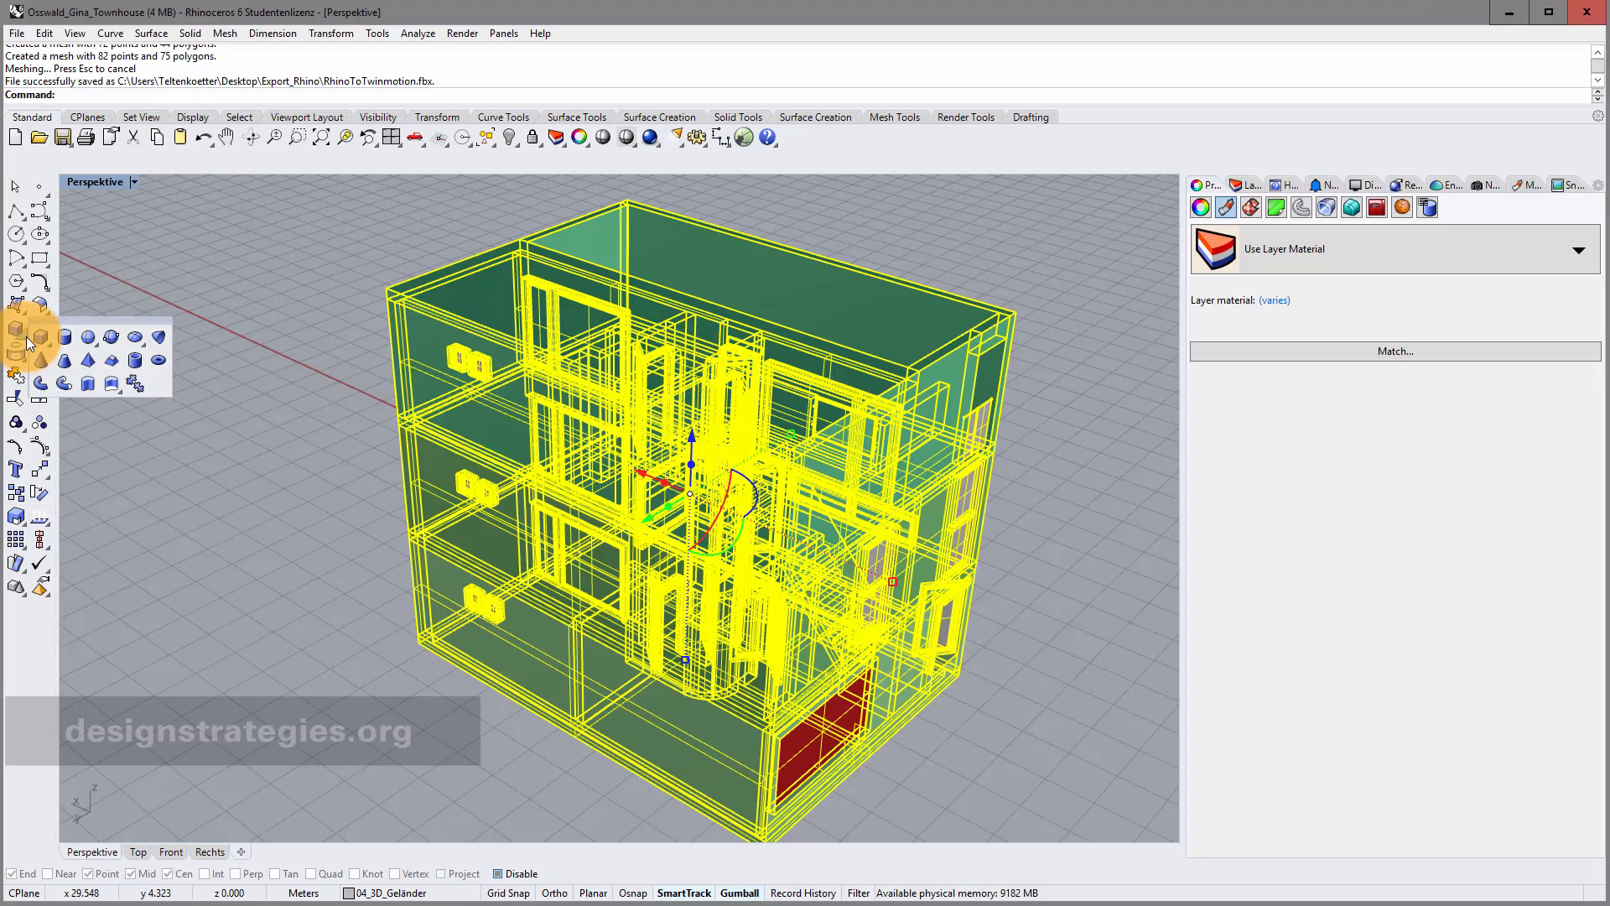
left_click(85, 337)
left_click(259, 403)
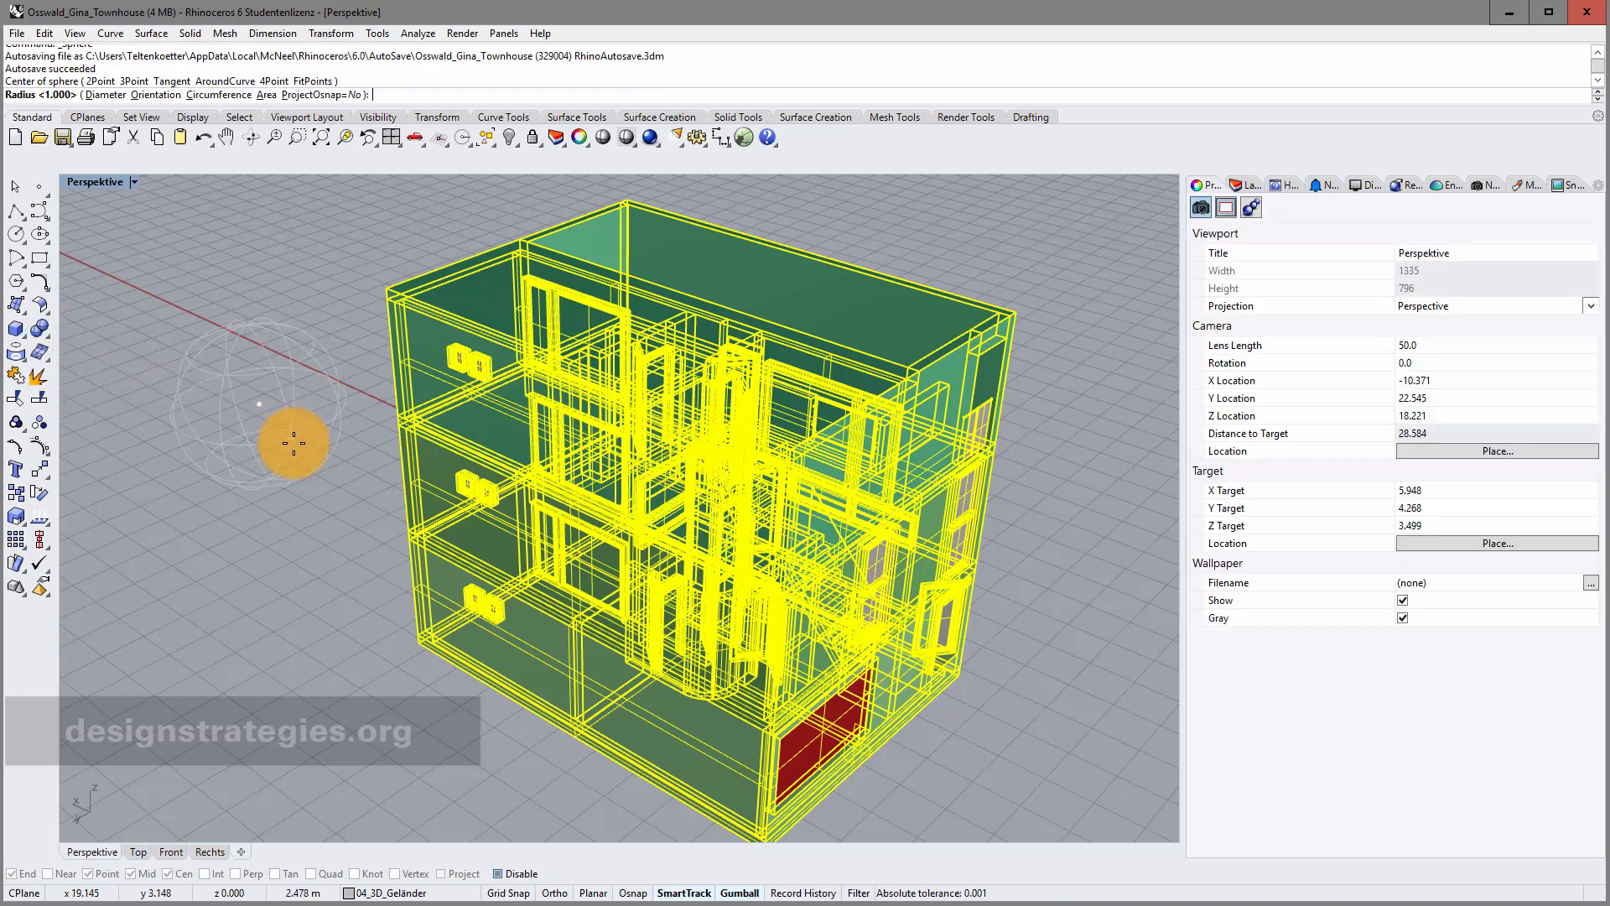
left_click(323, 478)
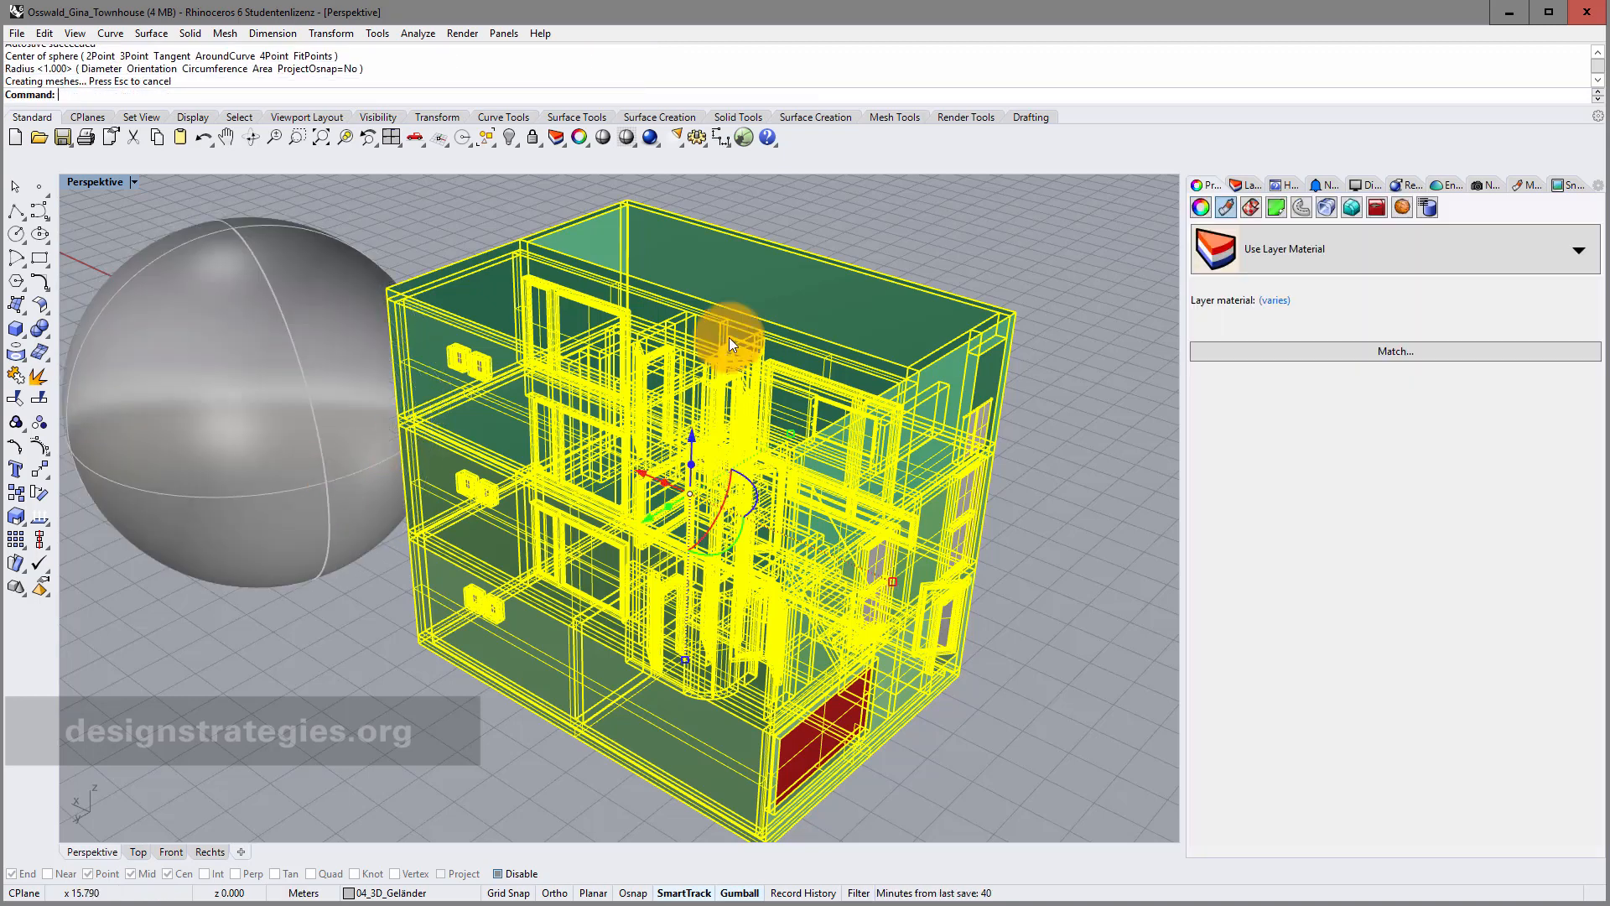
Add the new sphere to the selection along with the house model.
left_click(1247, 187)
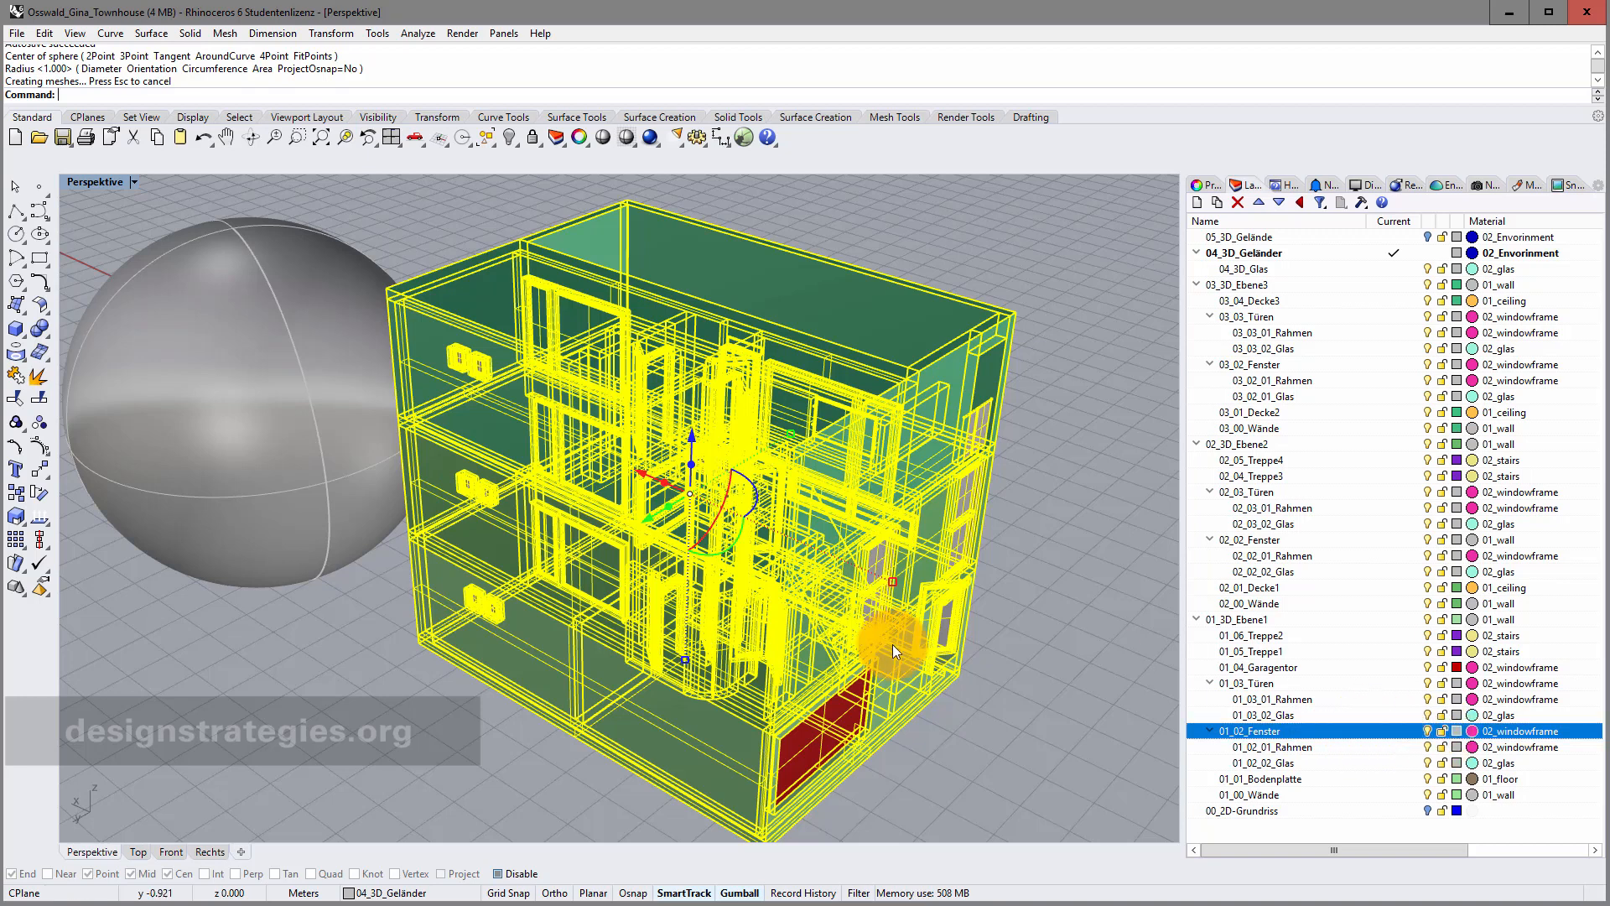
scroll(325, 239, "down", 5)
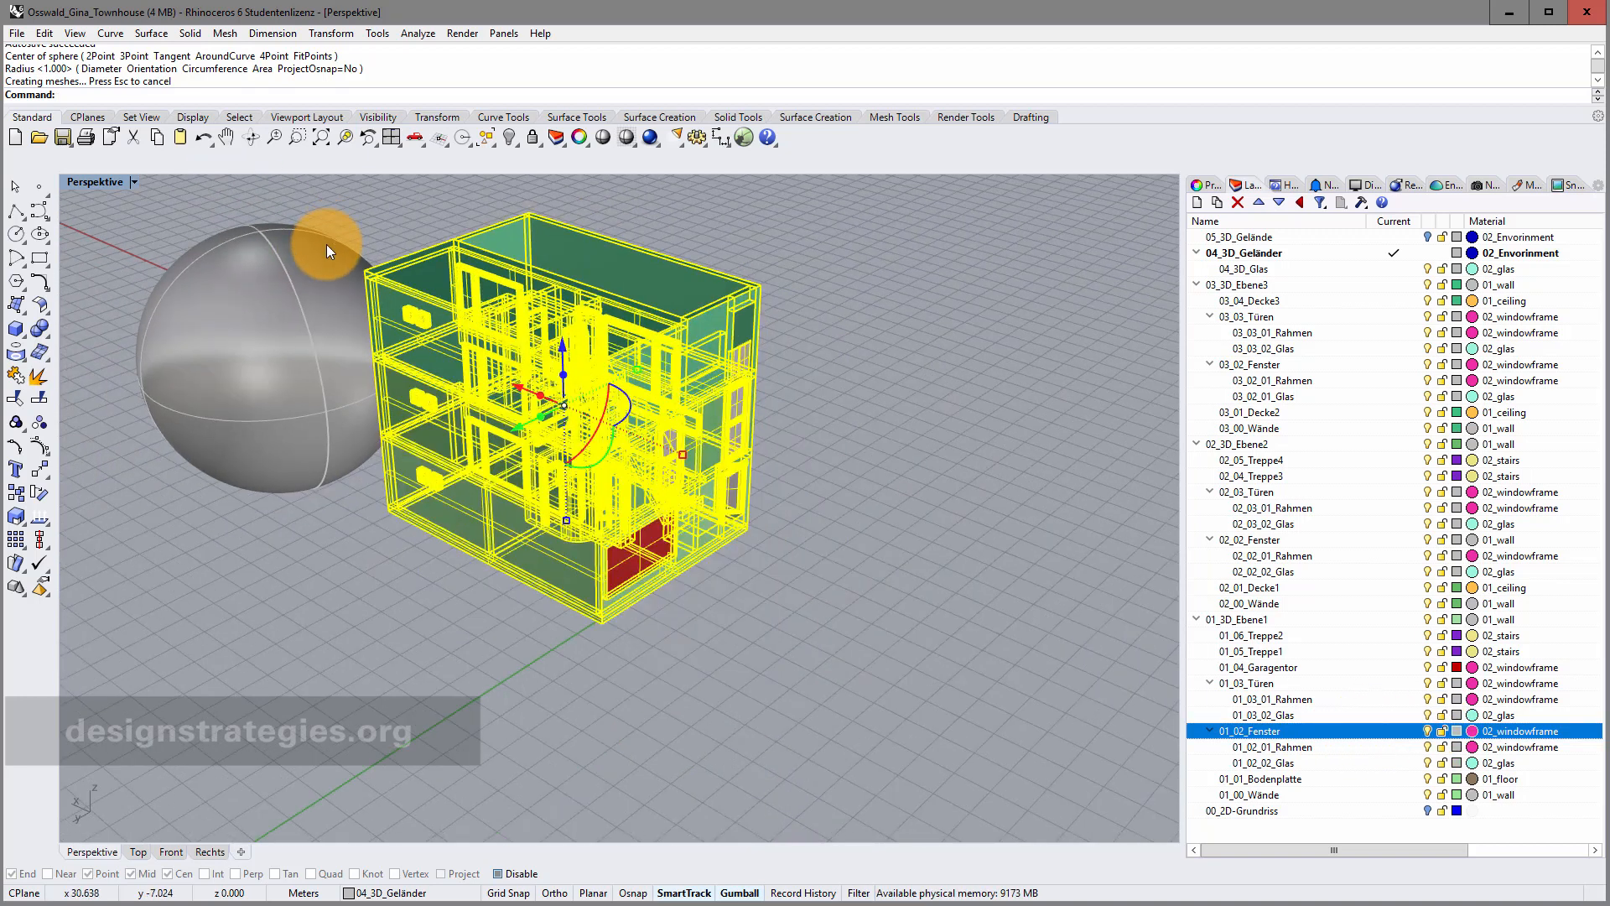
left_click(352, 374, "shift")
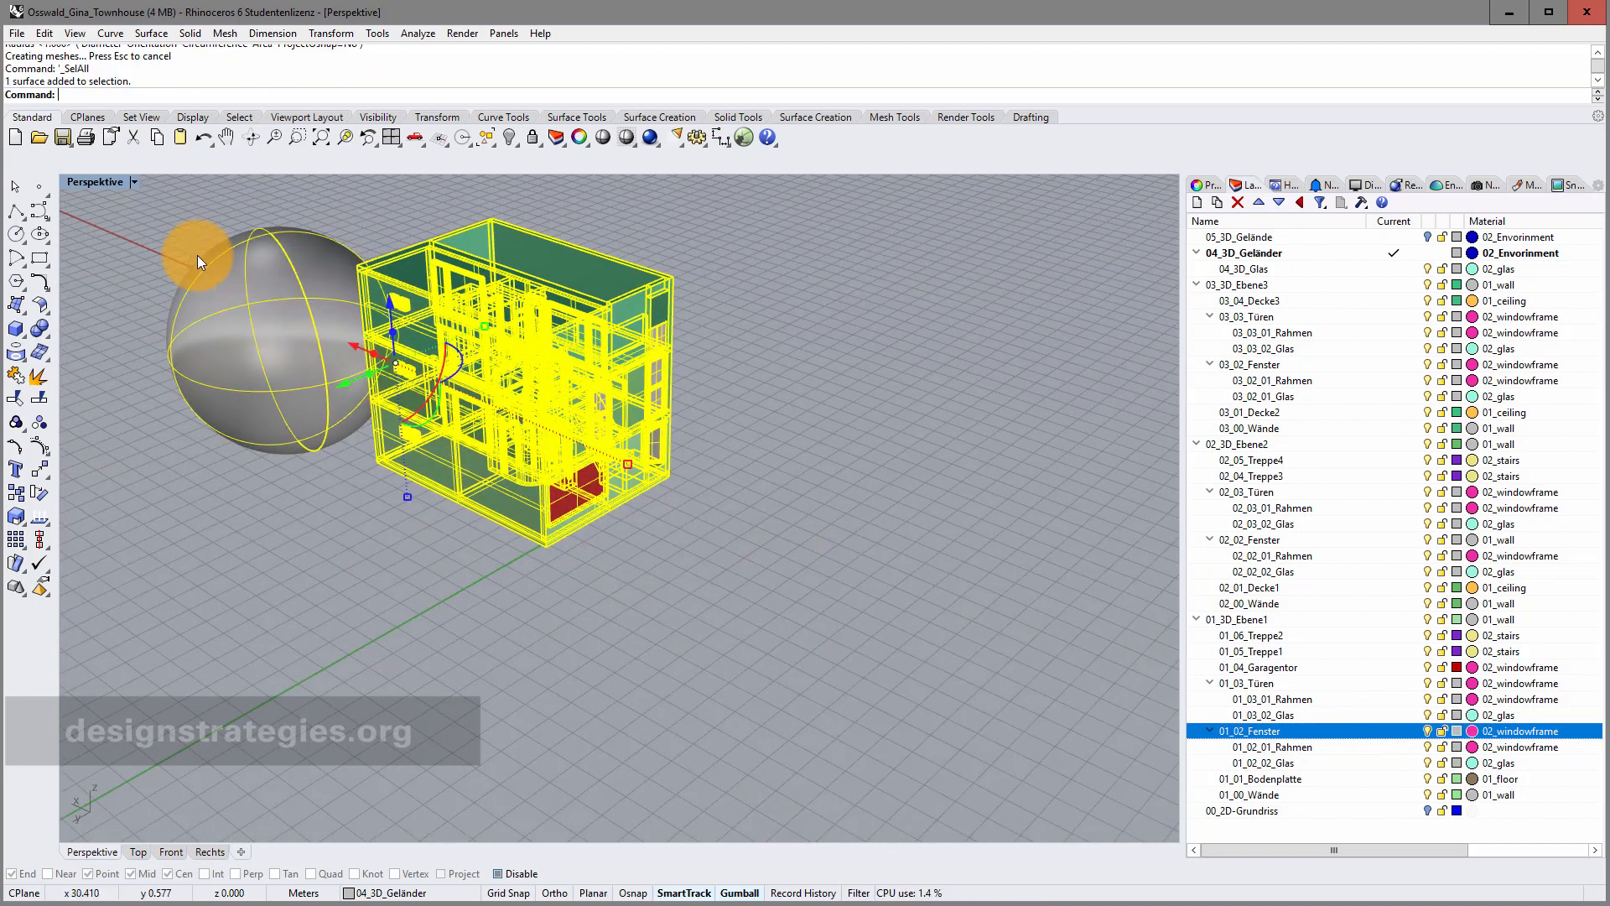
Export the selected house and sphere over RhinoToTwinmotion.fbx, accepting the default FBX and mesh options.
left_click(16, 34)
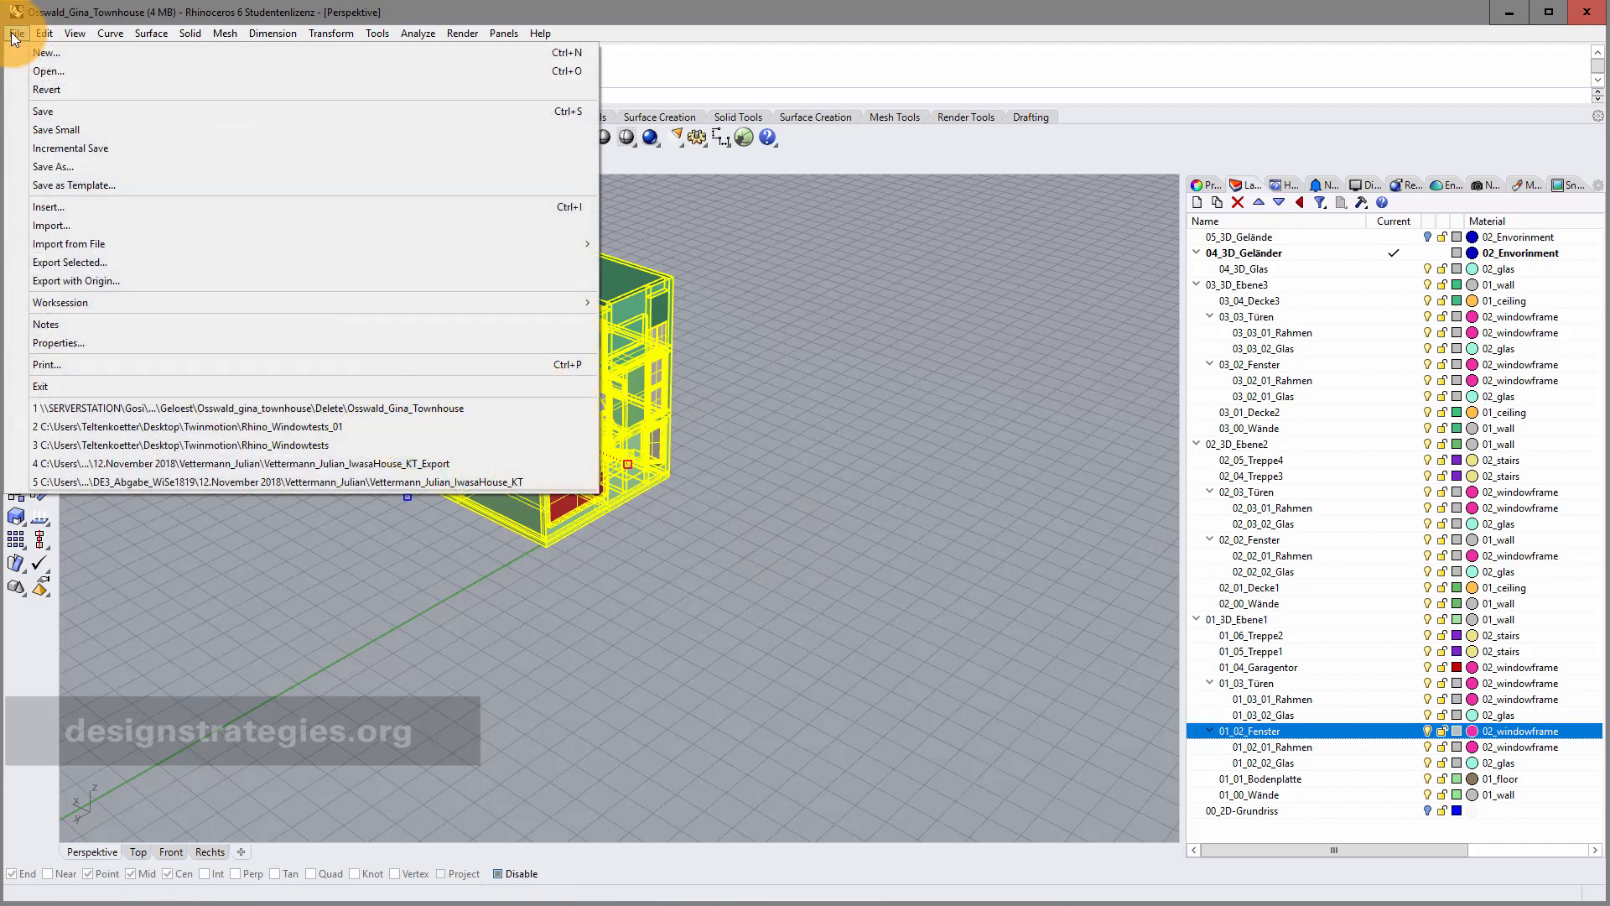
left_click(95, 262)
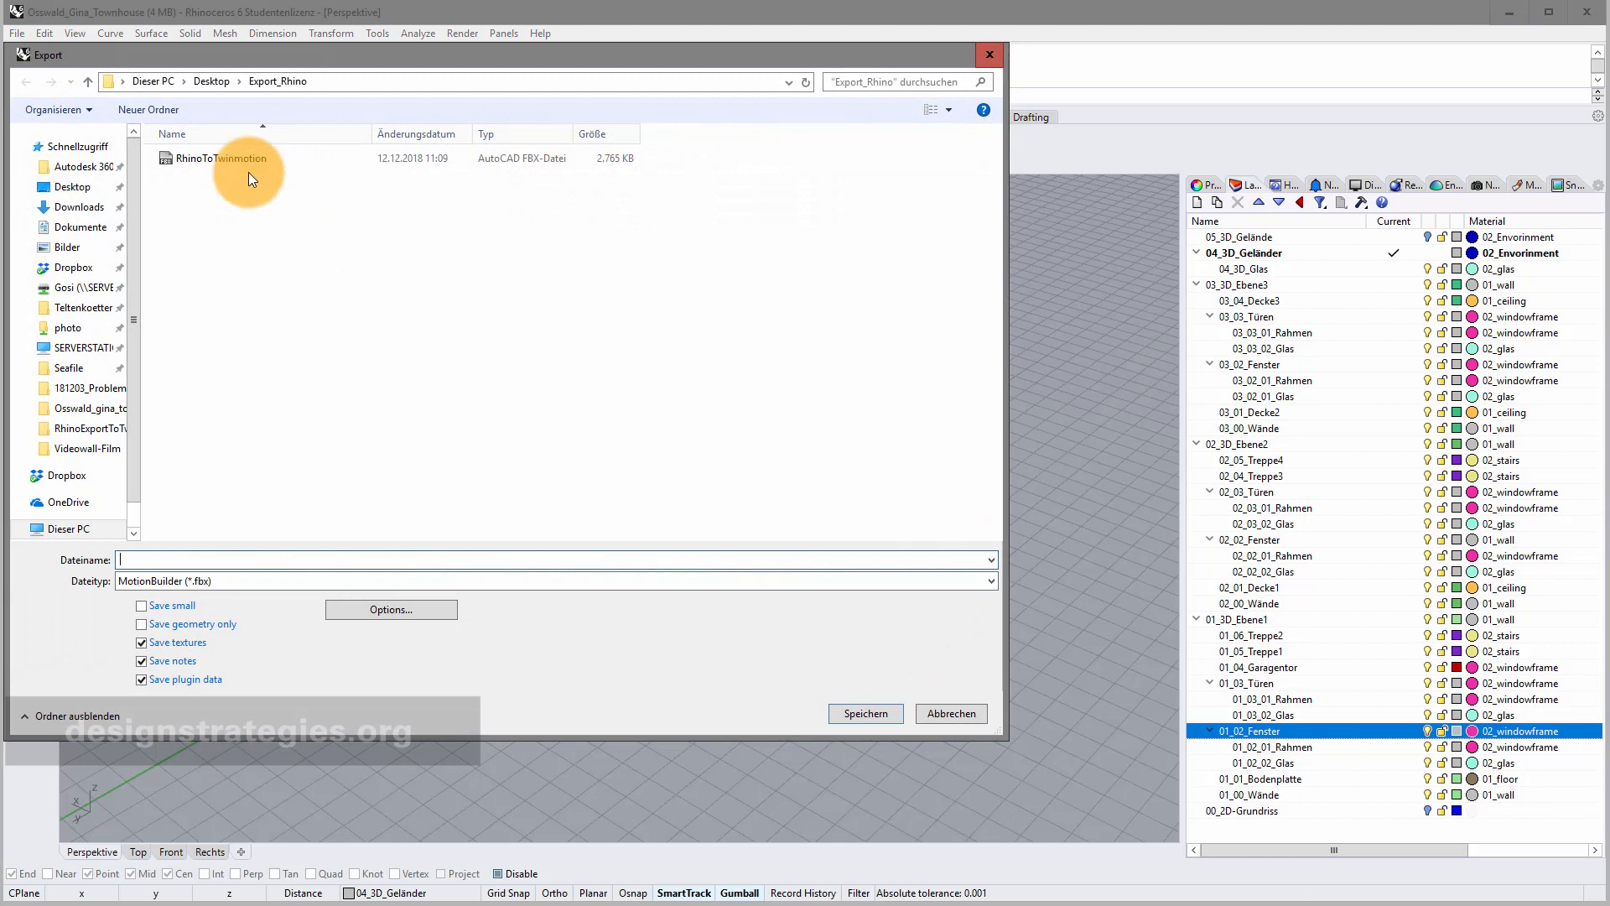
left_click(230, 156)
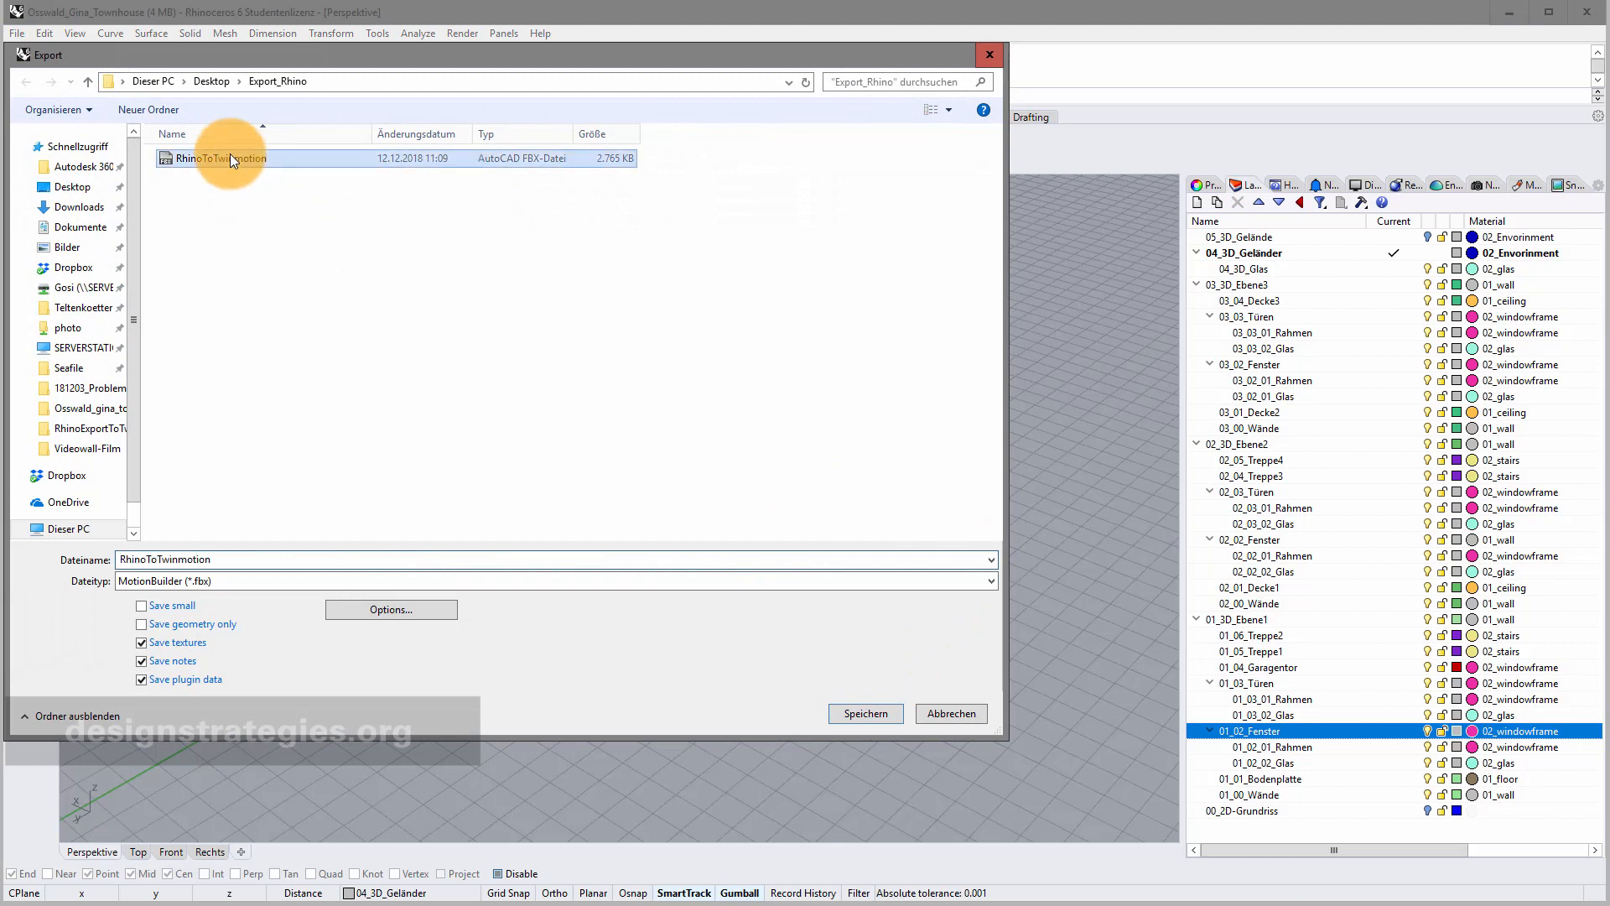
left_click(873, 717)
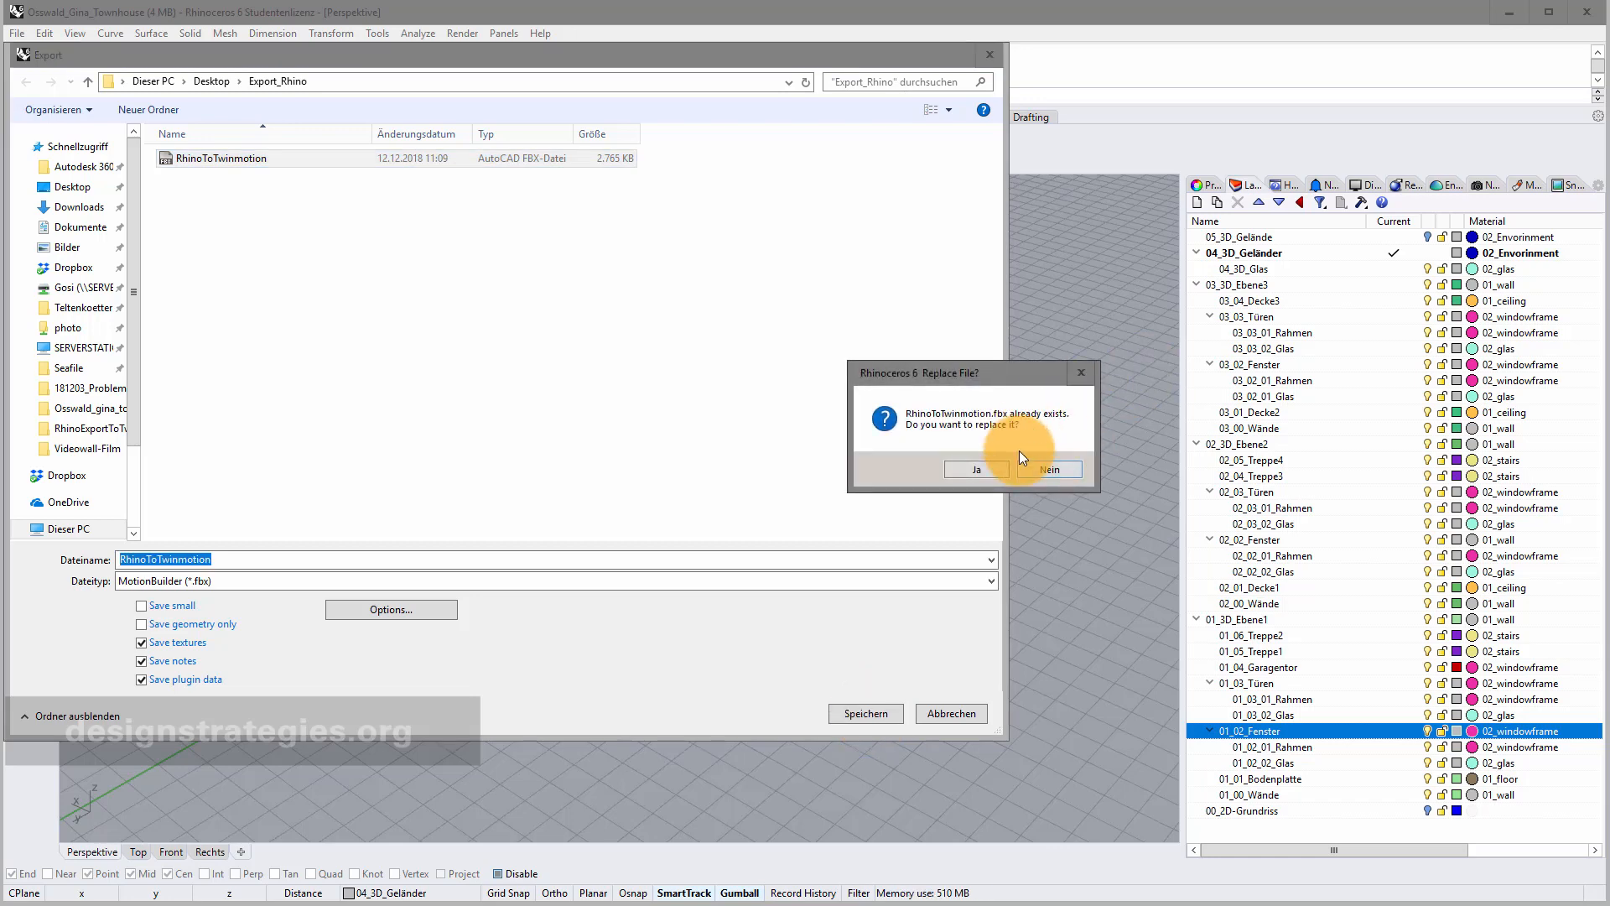
left_click(977, 468)
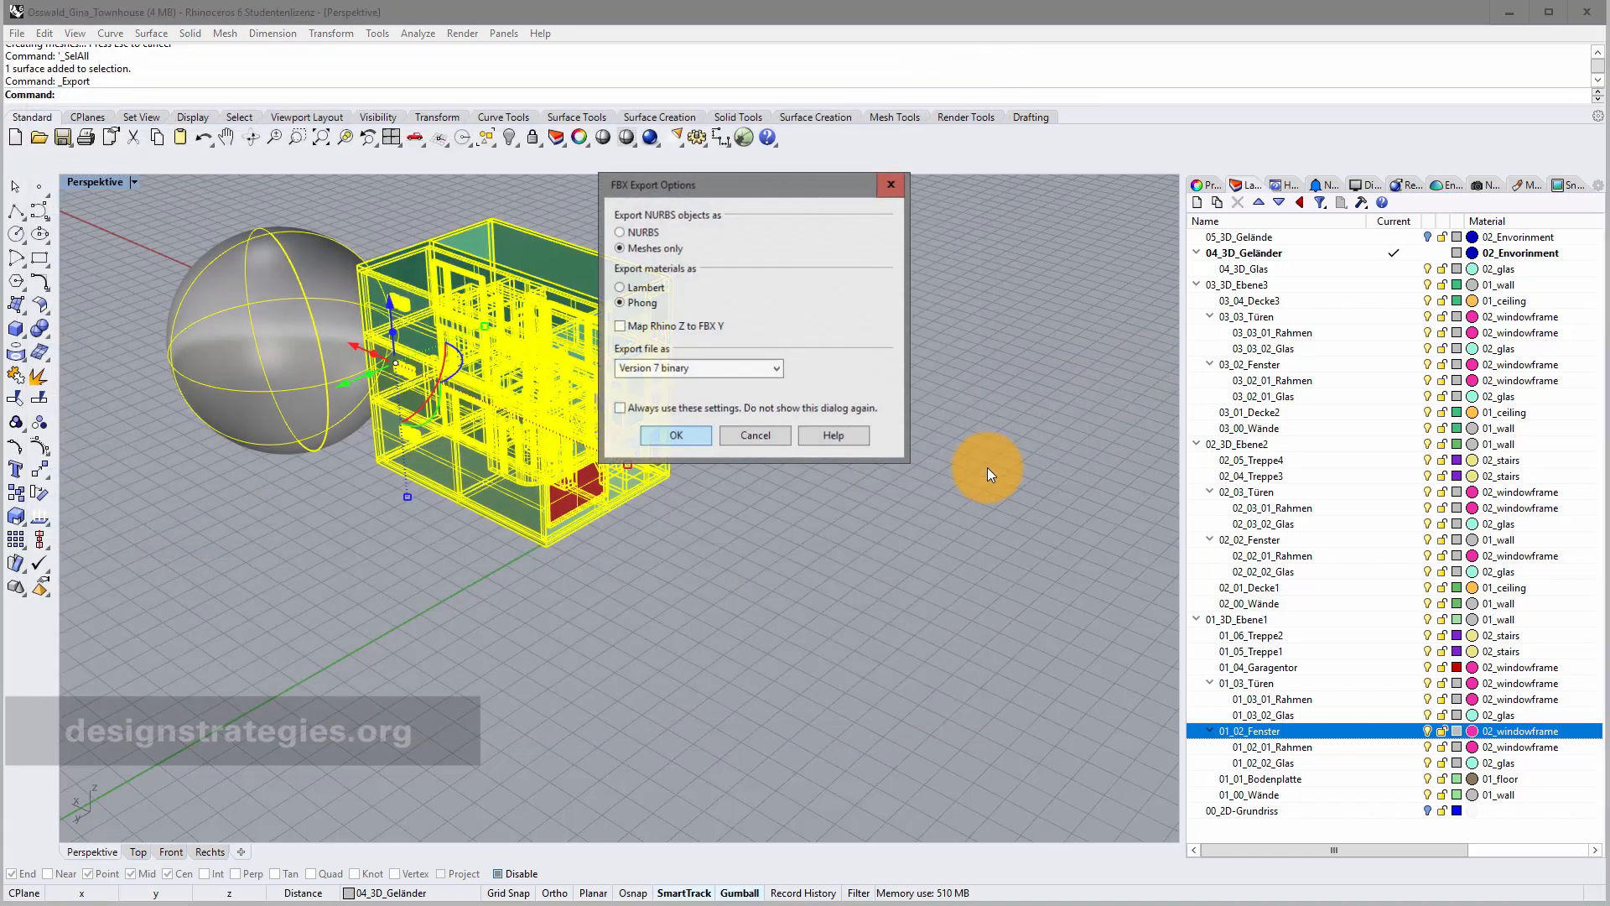
left_click(685, 435)
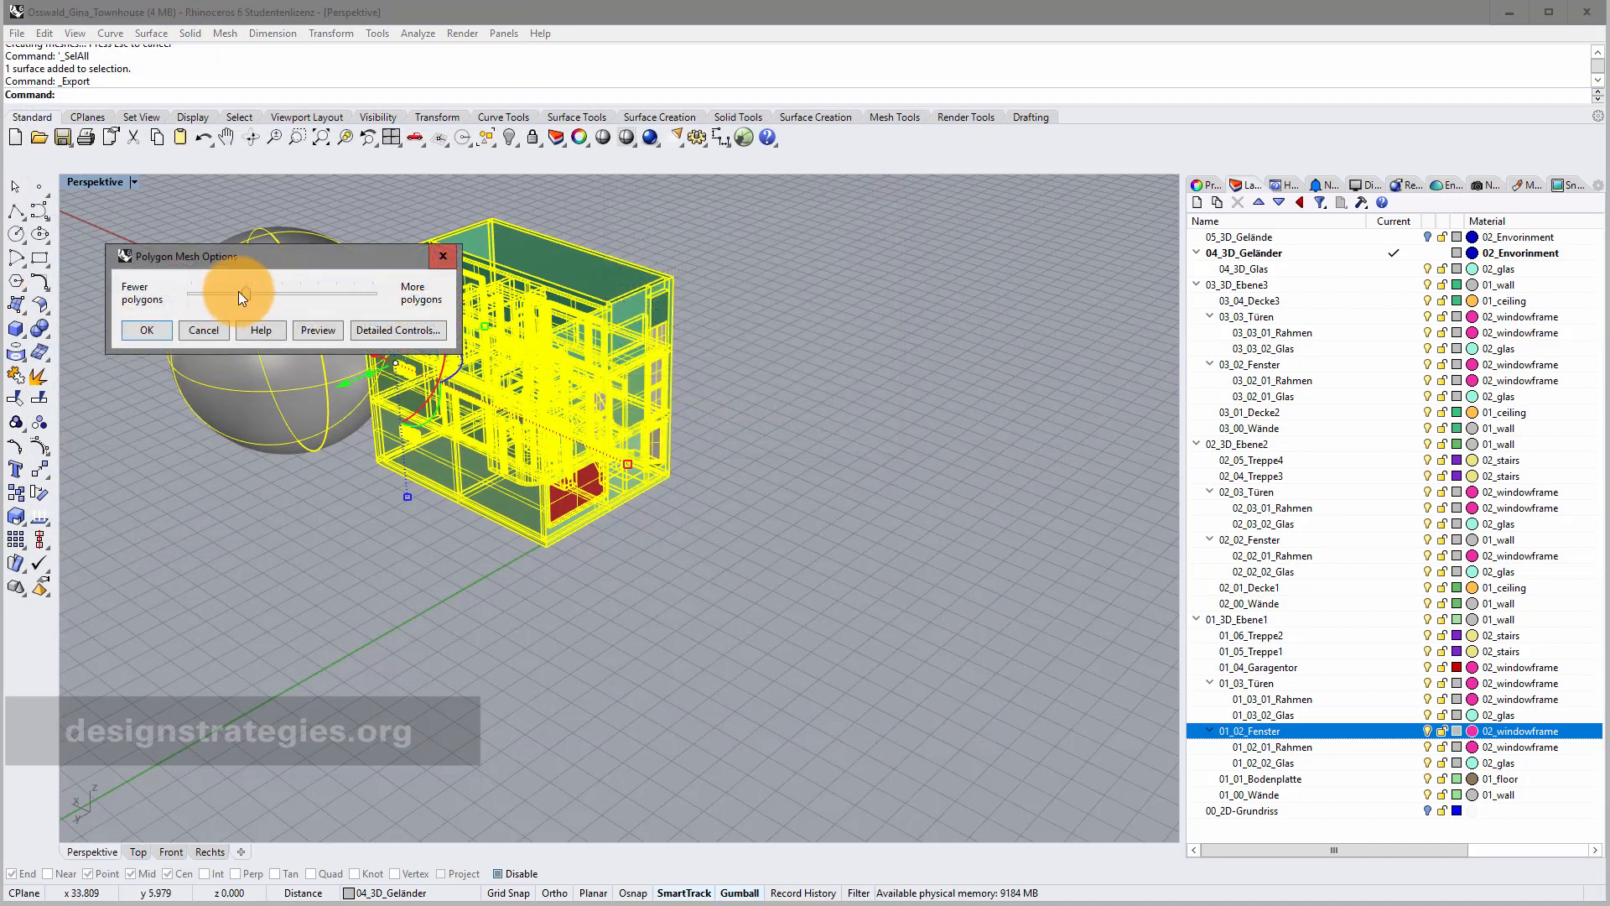
left_click(149, 329)
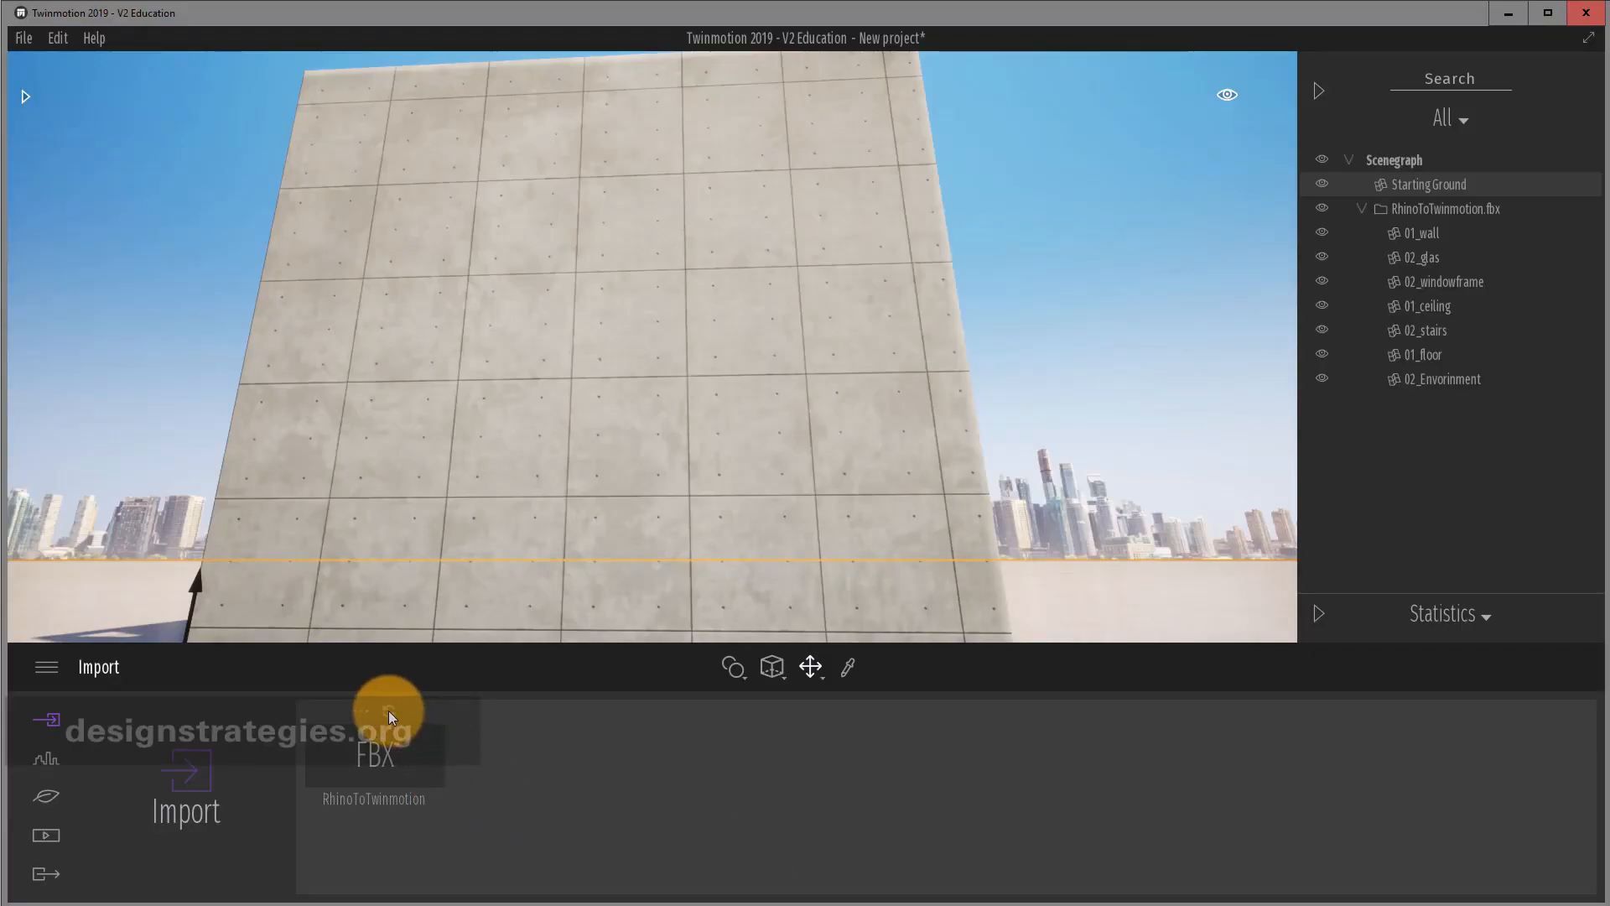
Reload the RhinoToTwinmotion FBX and raise the view to see the new sphere beside the wall.
left_click(390, 711)
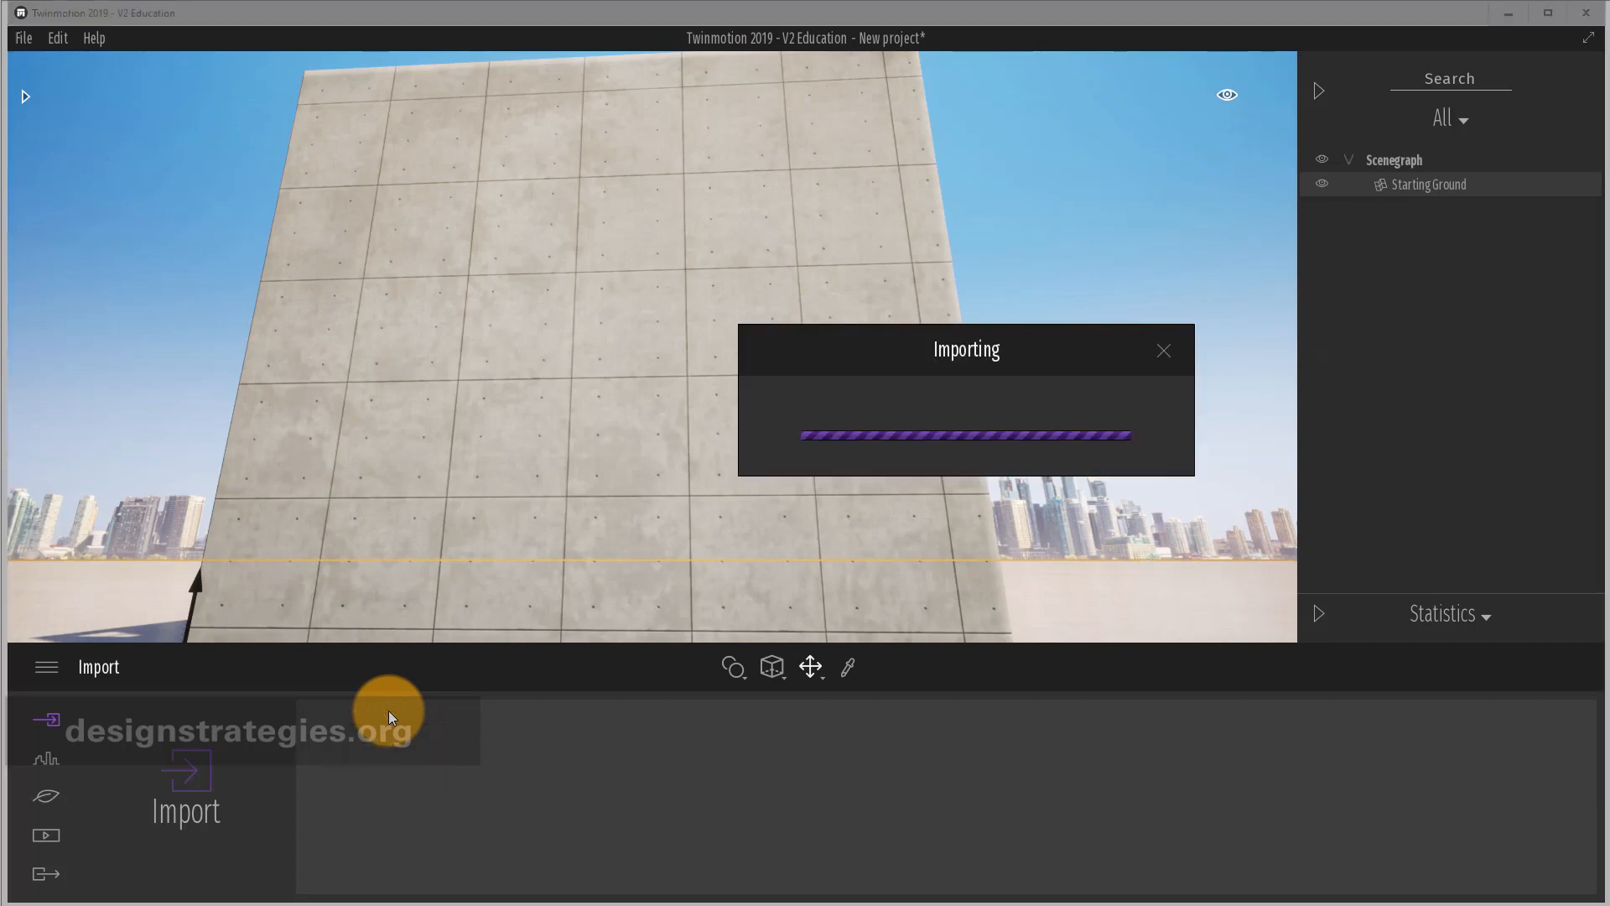
scroll(835, 369, "down", 5)
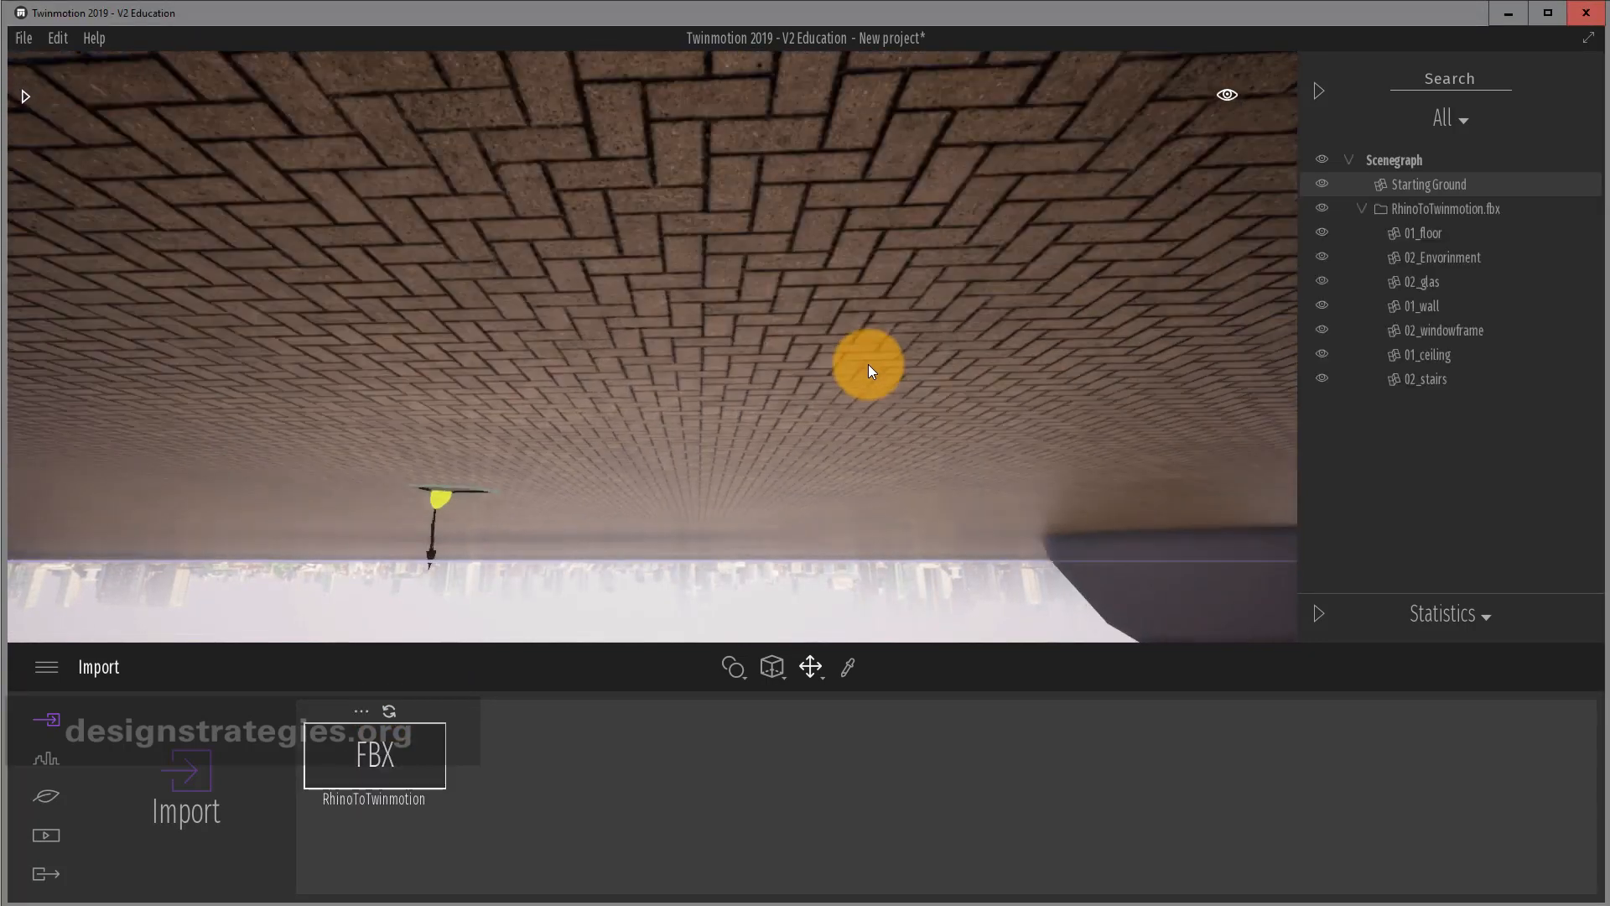
scroll(872, 362, "up", 1)
left_click_drag(1073, 289, 848, 225)
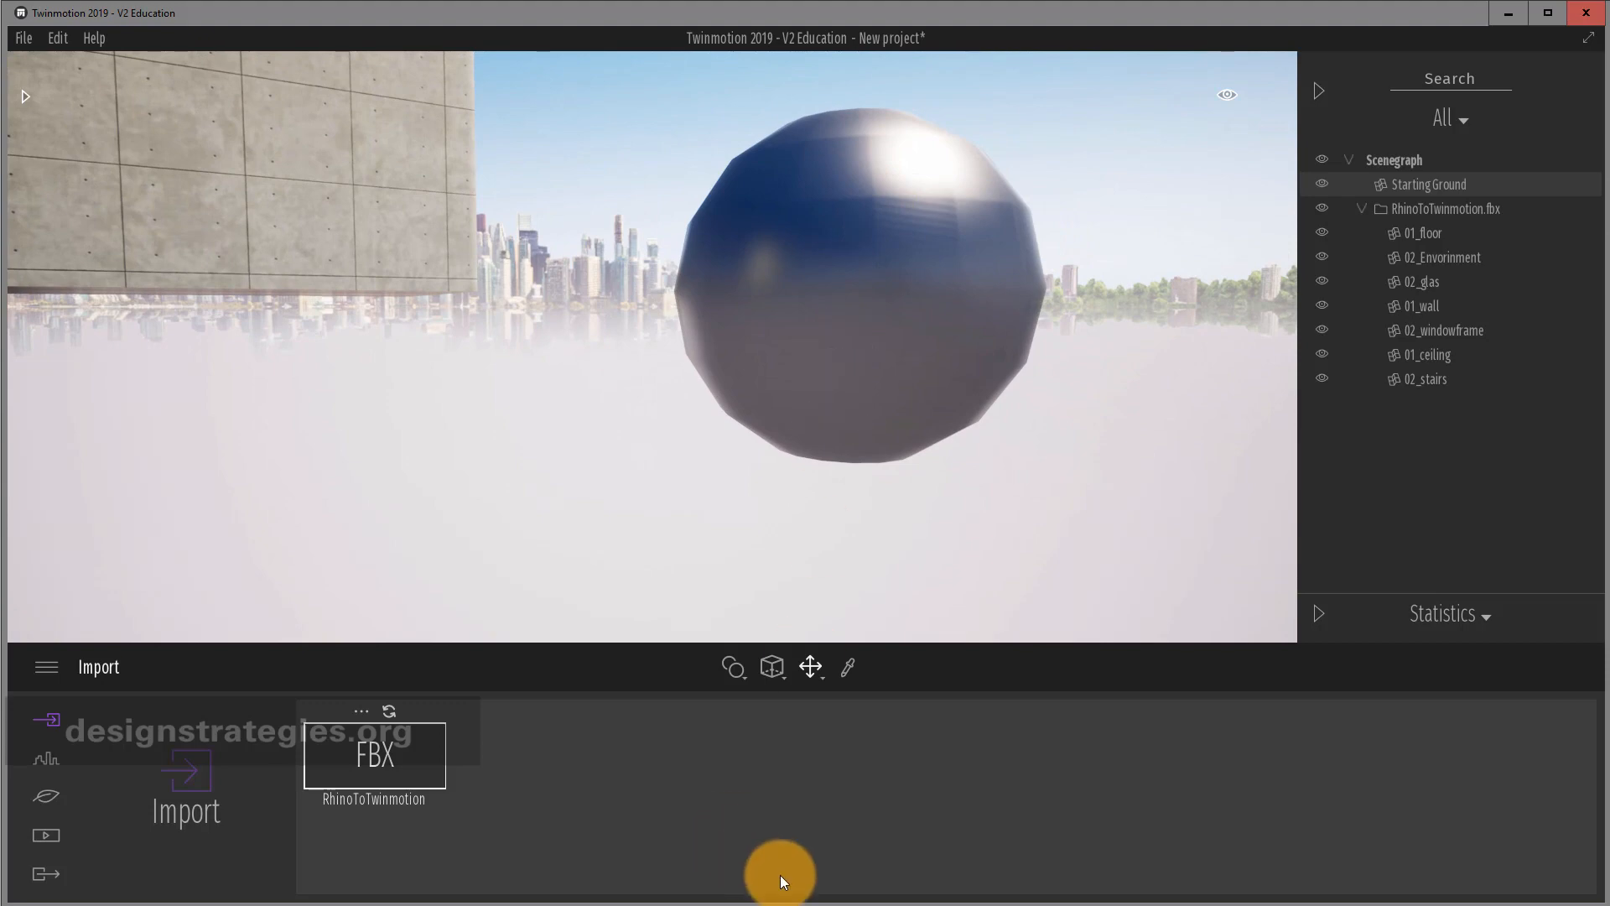
key("alt+Tab")
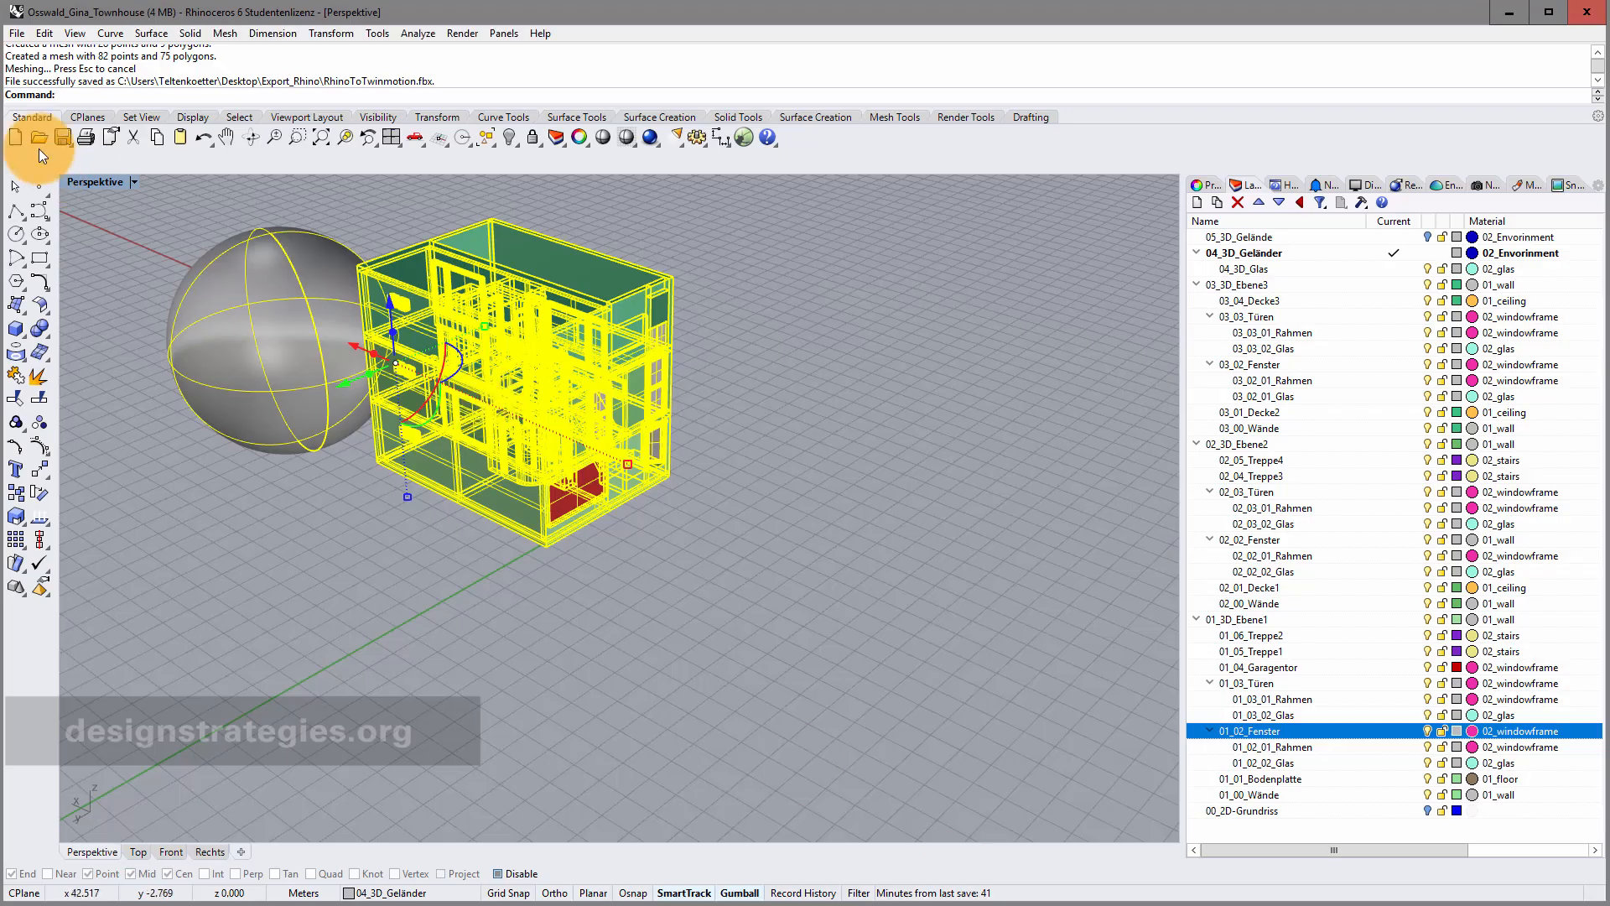
Re-export the selection over RhinoToTwinmotion.fbx with the polygon mesh slider pushed toward more polygons.
left_click(18, 35)
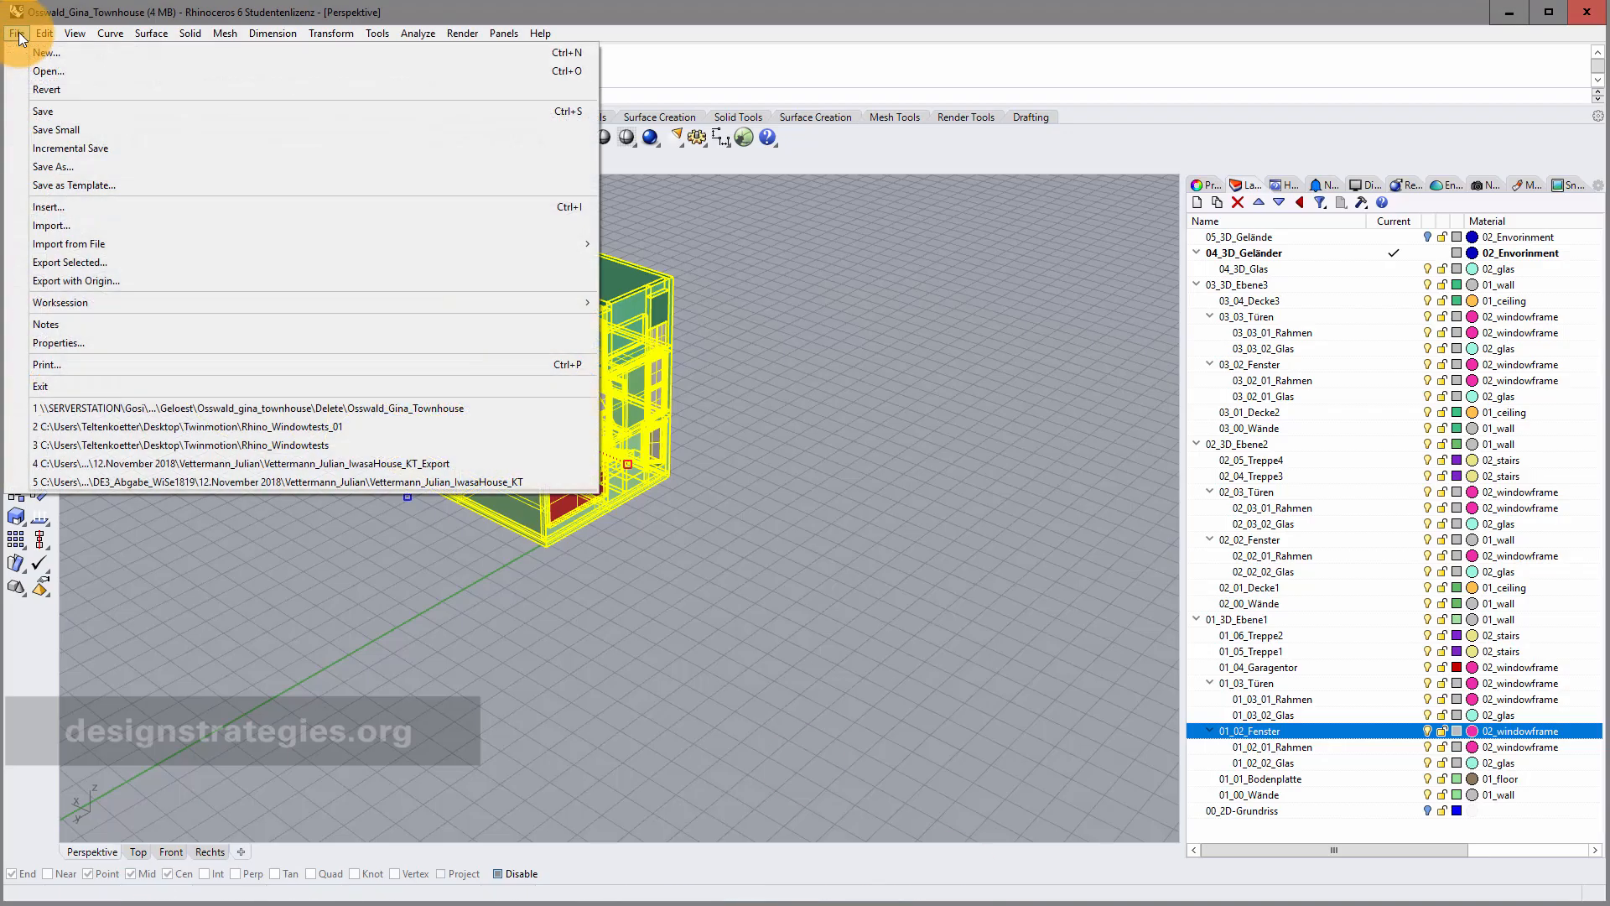
left_click(98, 261)
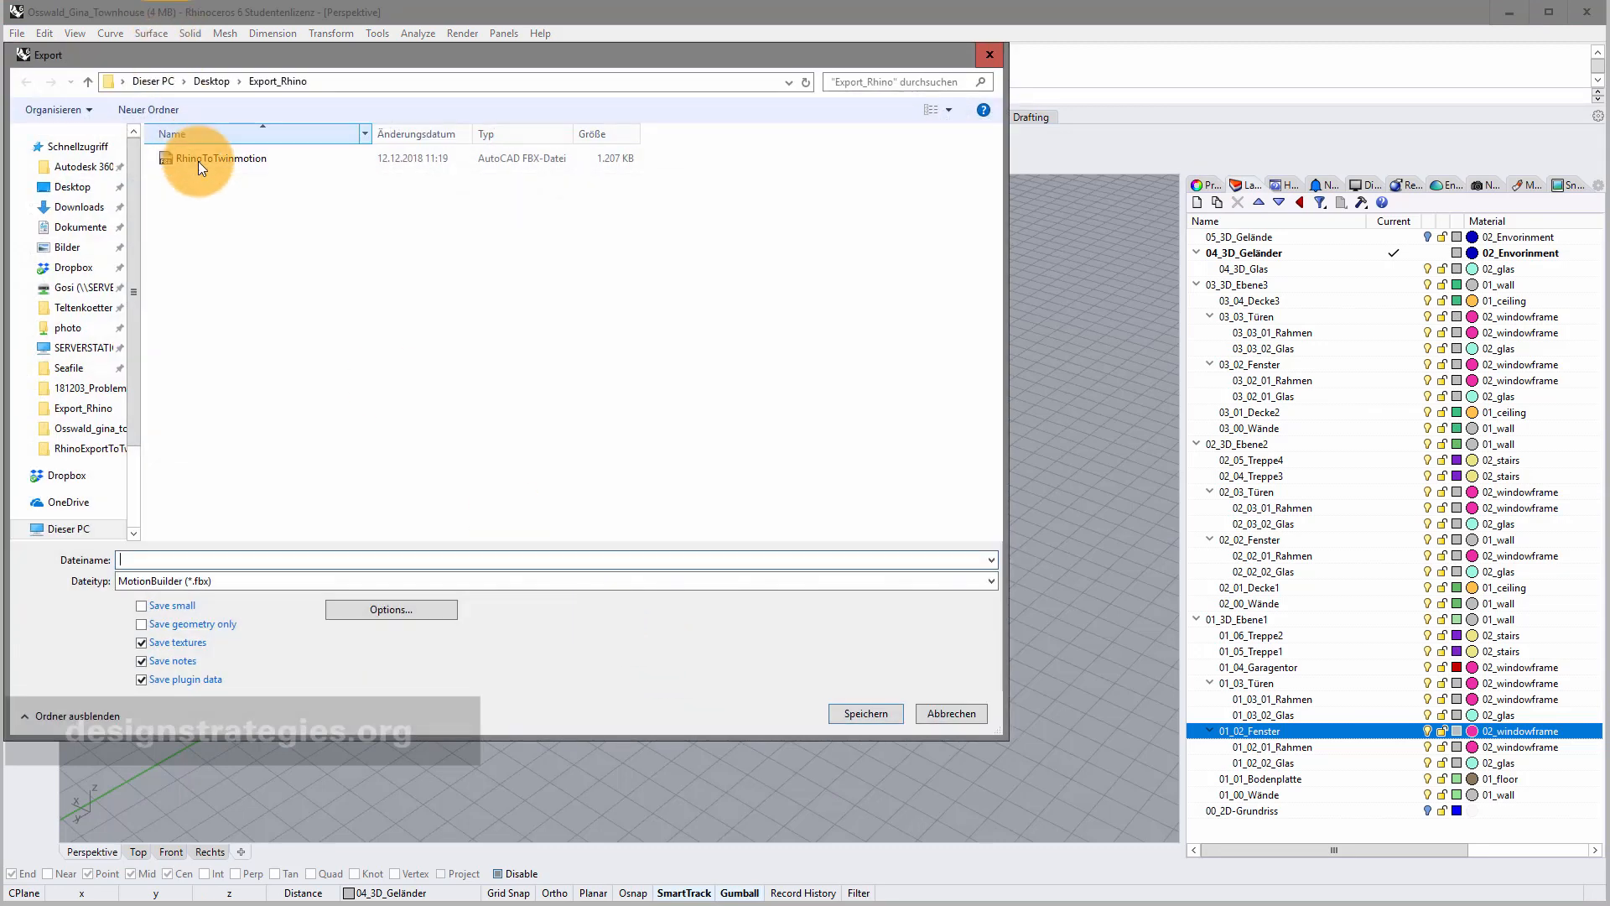
left_click(202, 158)
left_click(864, 713)
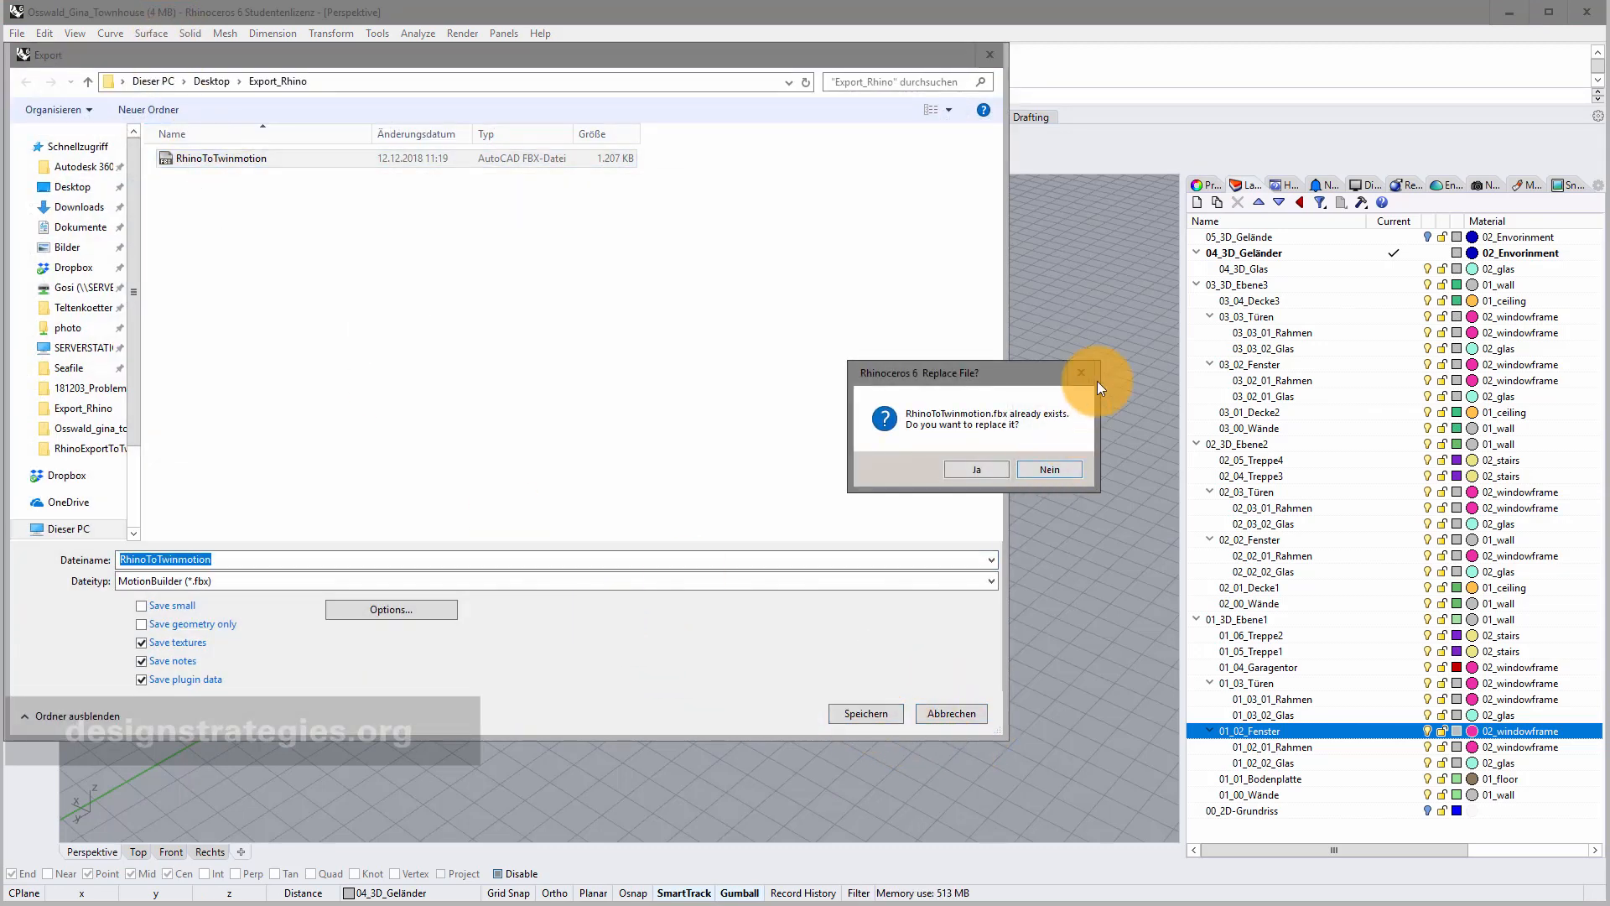
left_click(973, 471)
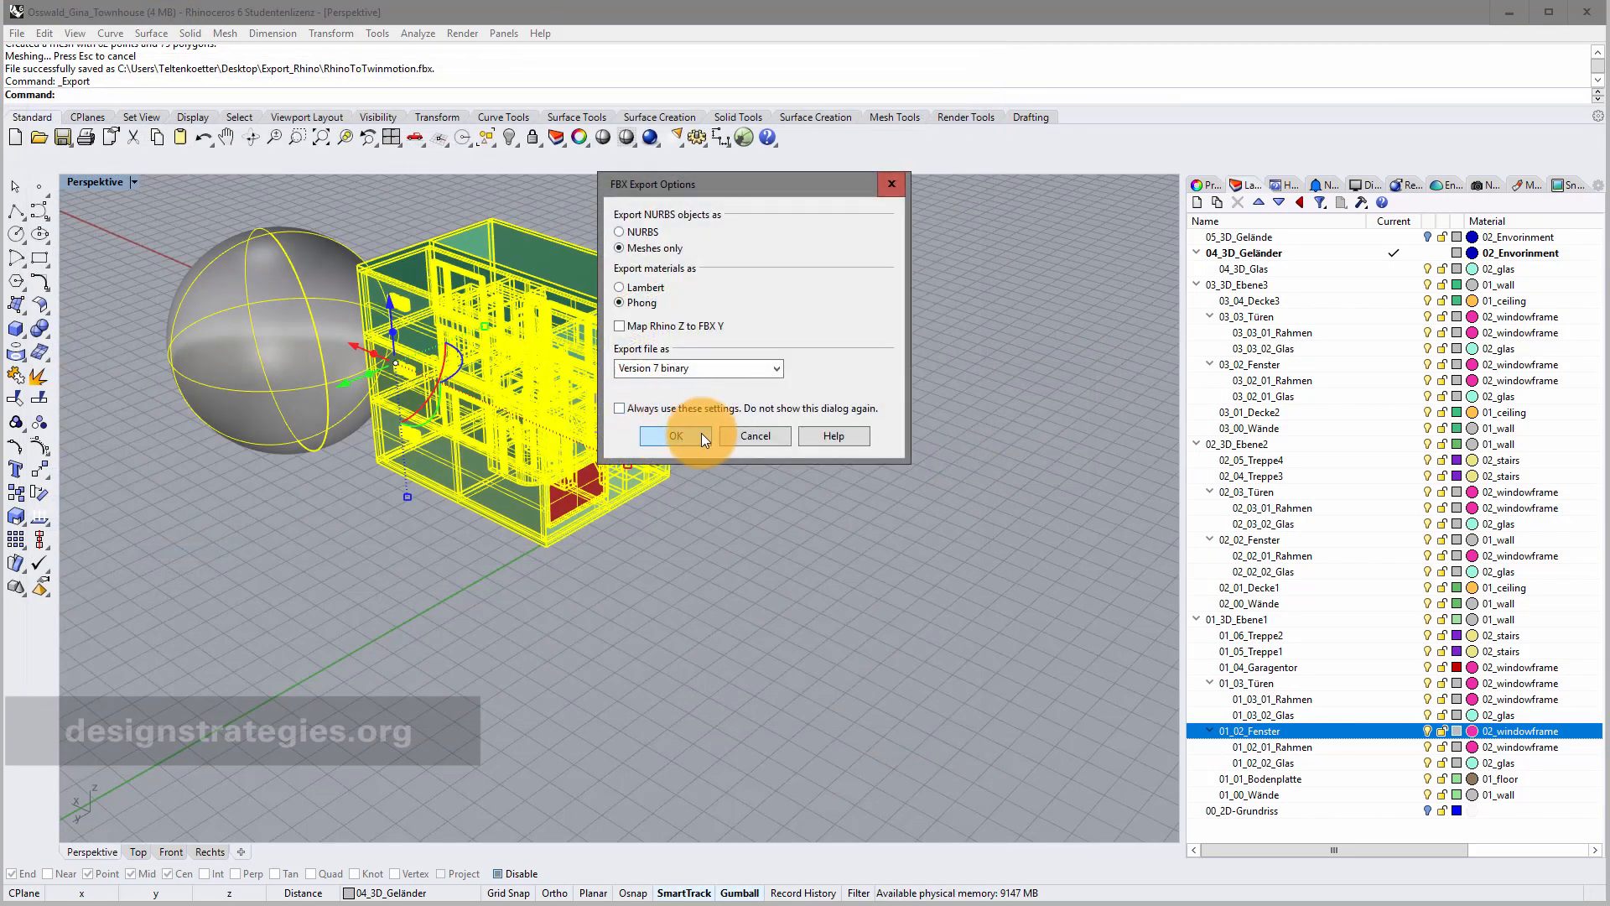
left_click(701, 433)
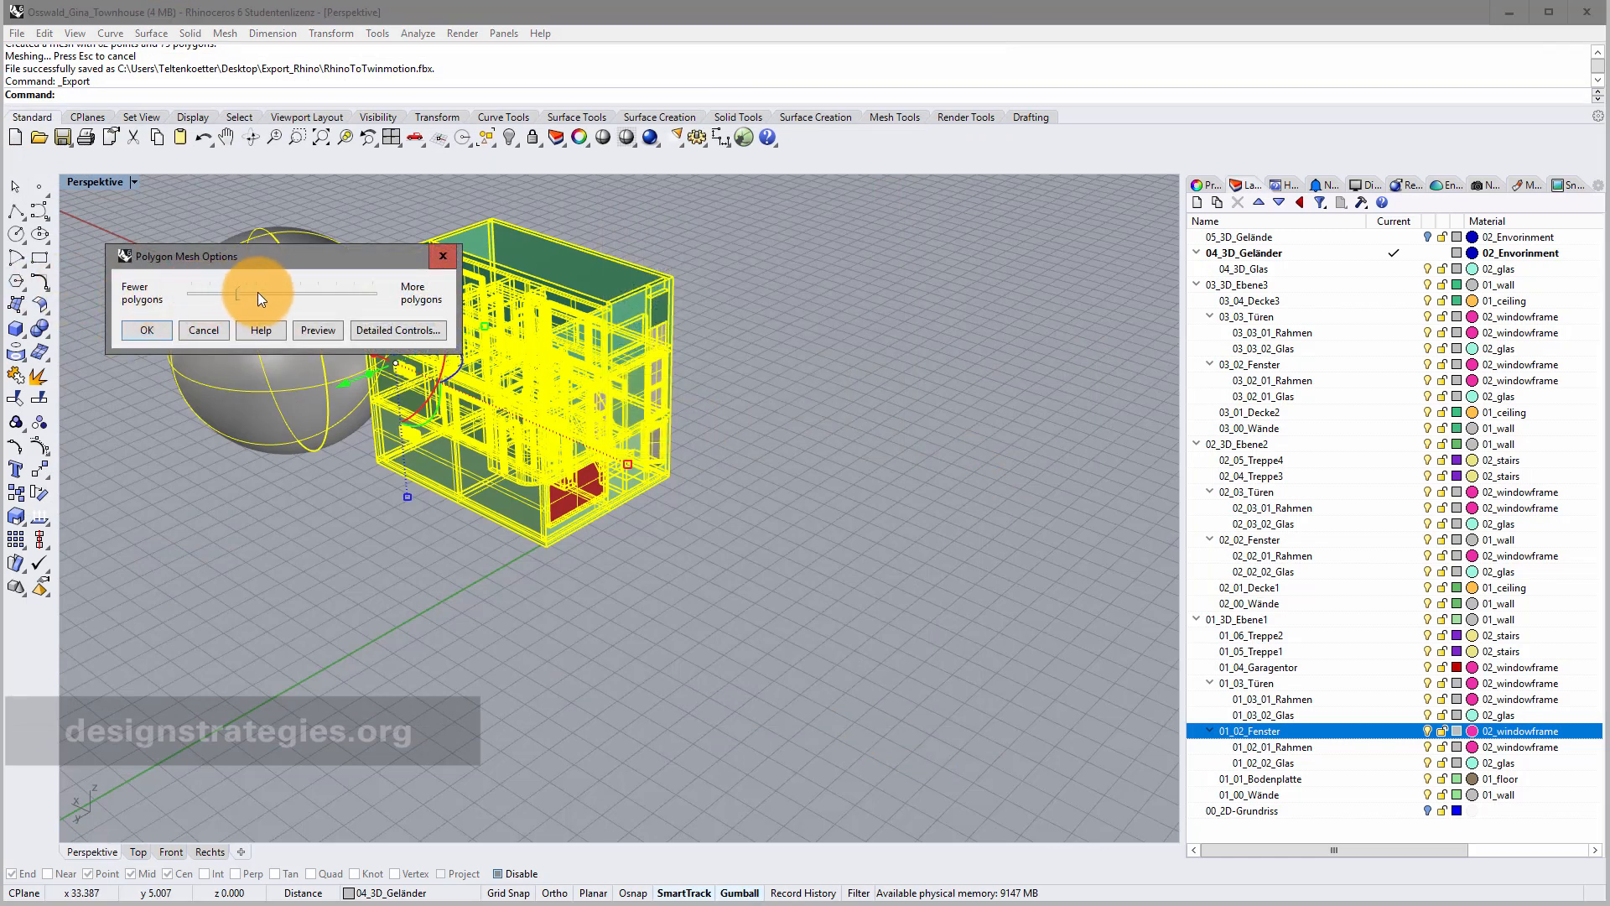
left_click_drag(258, 294, 317, 300)
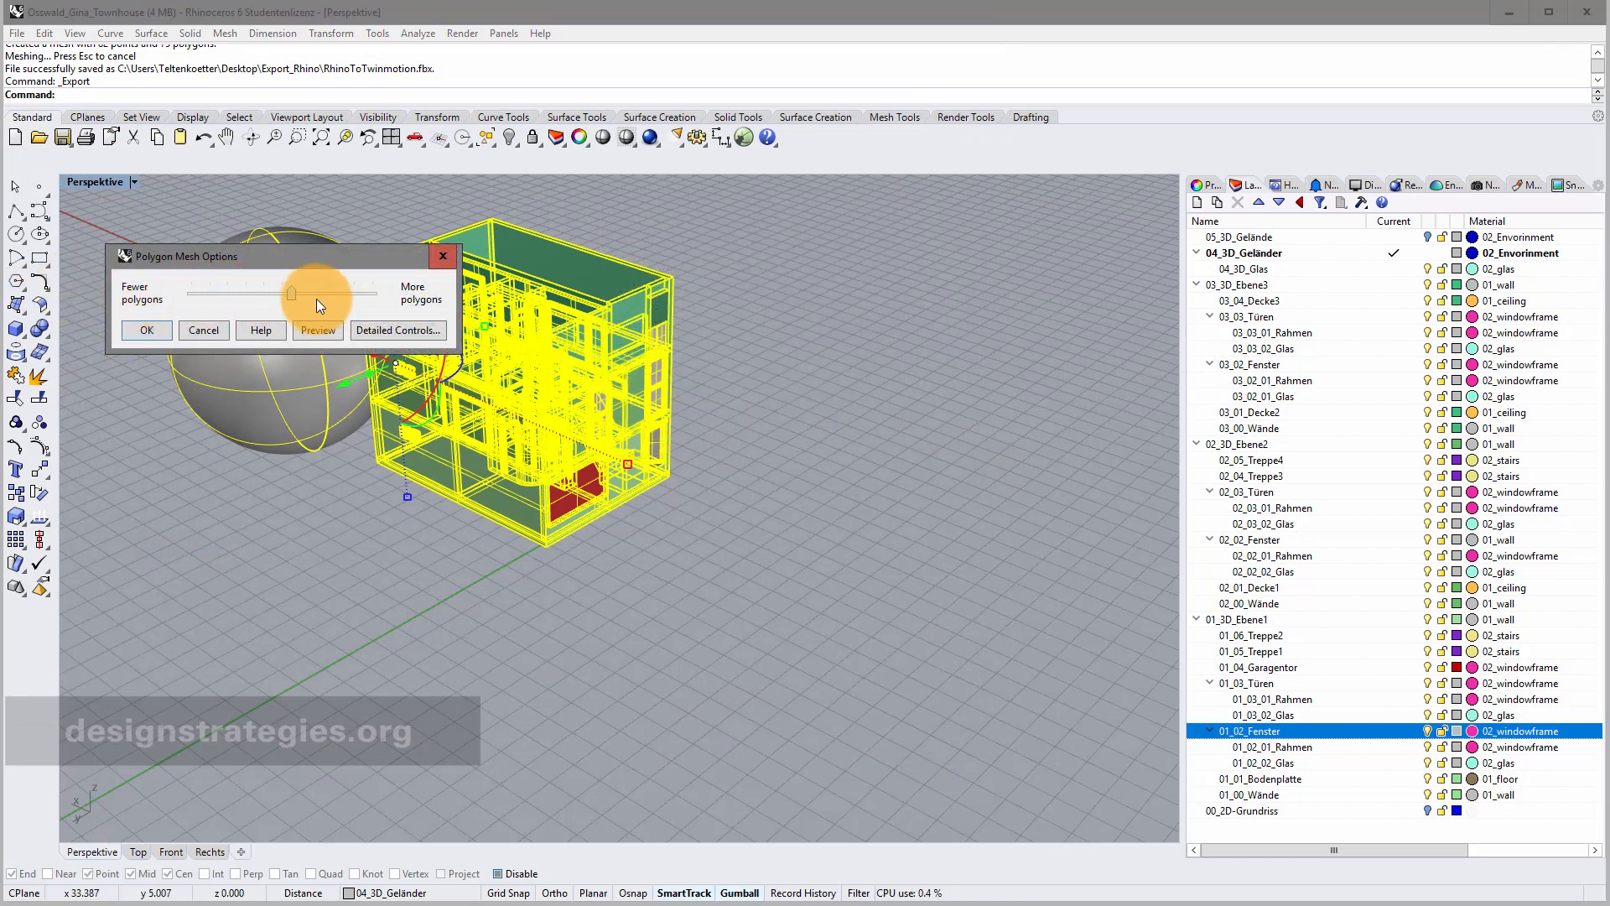
left_click(147, 331)
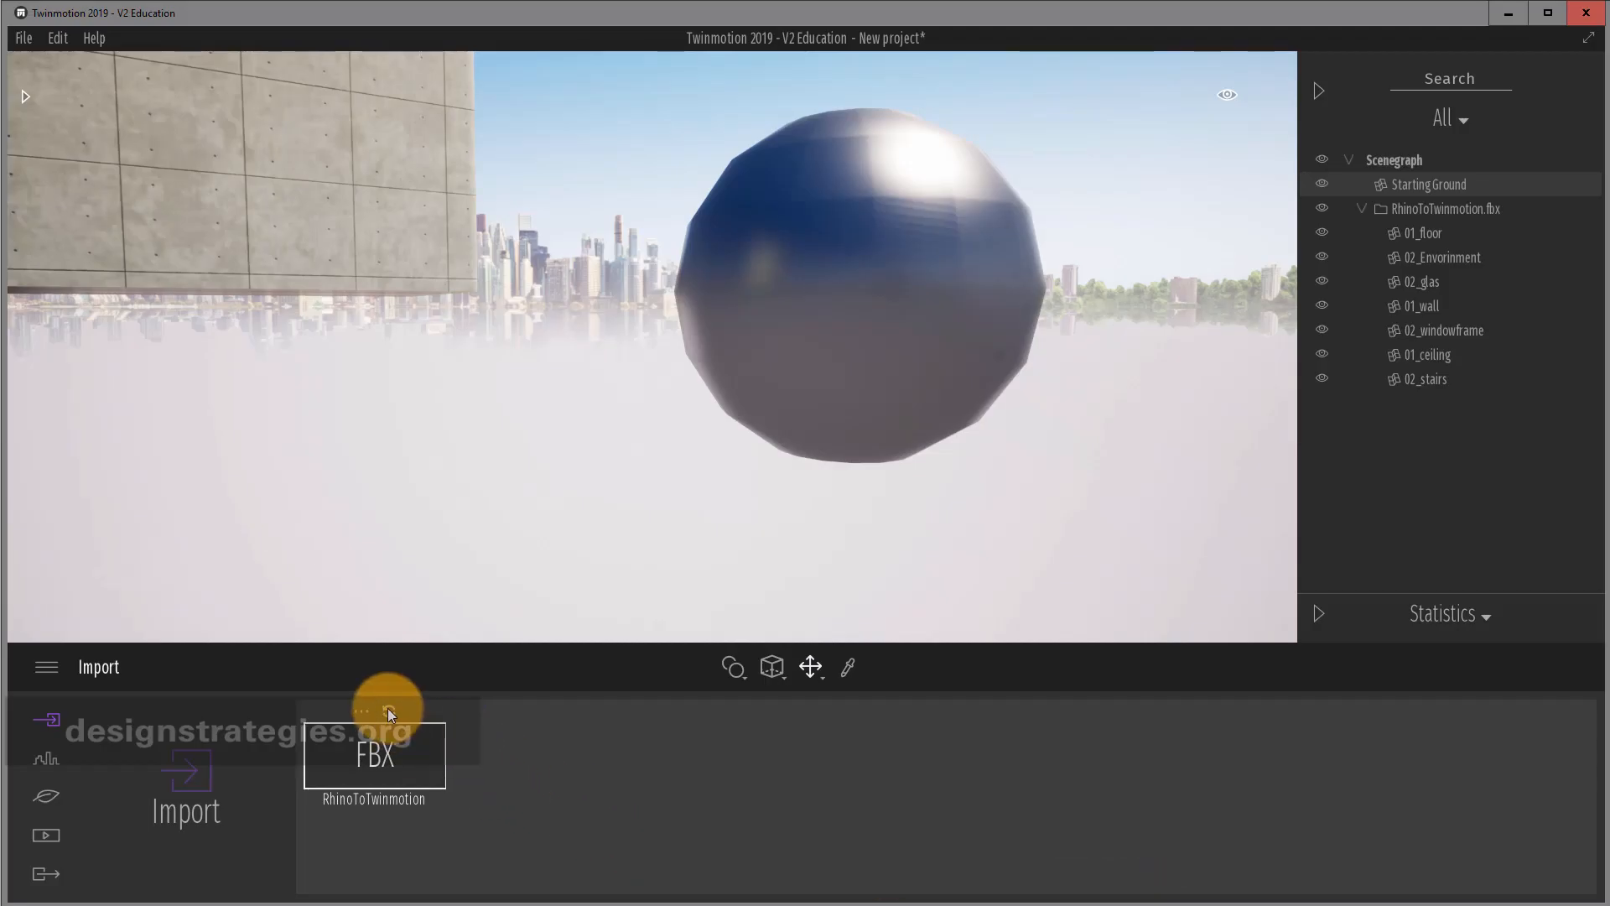
Reload RhinoToTwinmotion.fbx so the sphere uses the denser mesh, then turn on material picking.
left_click(388, 708)
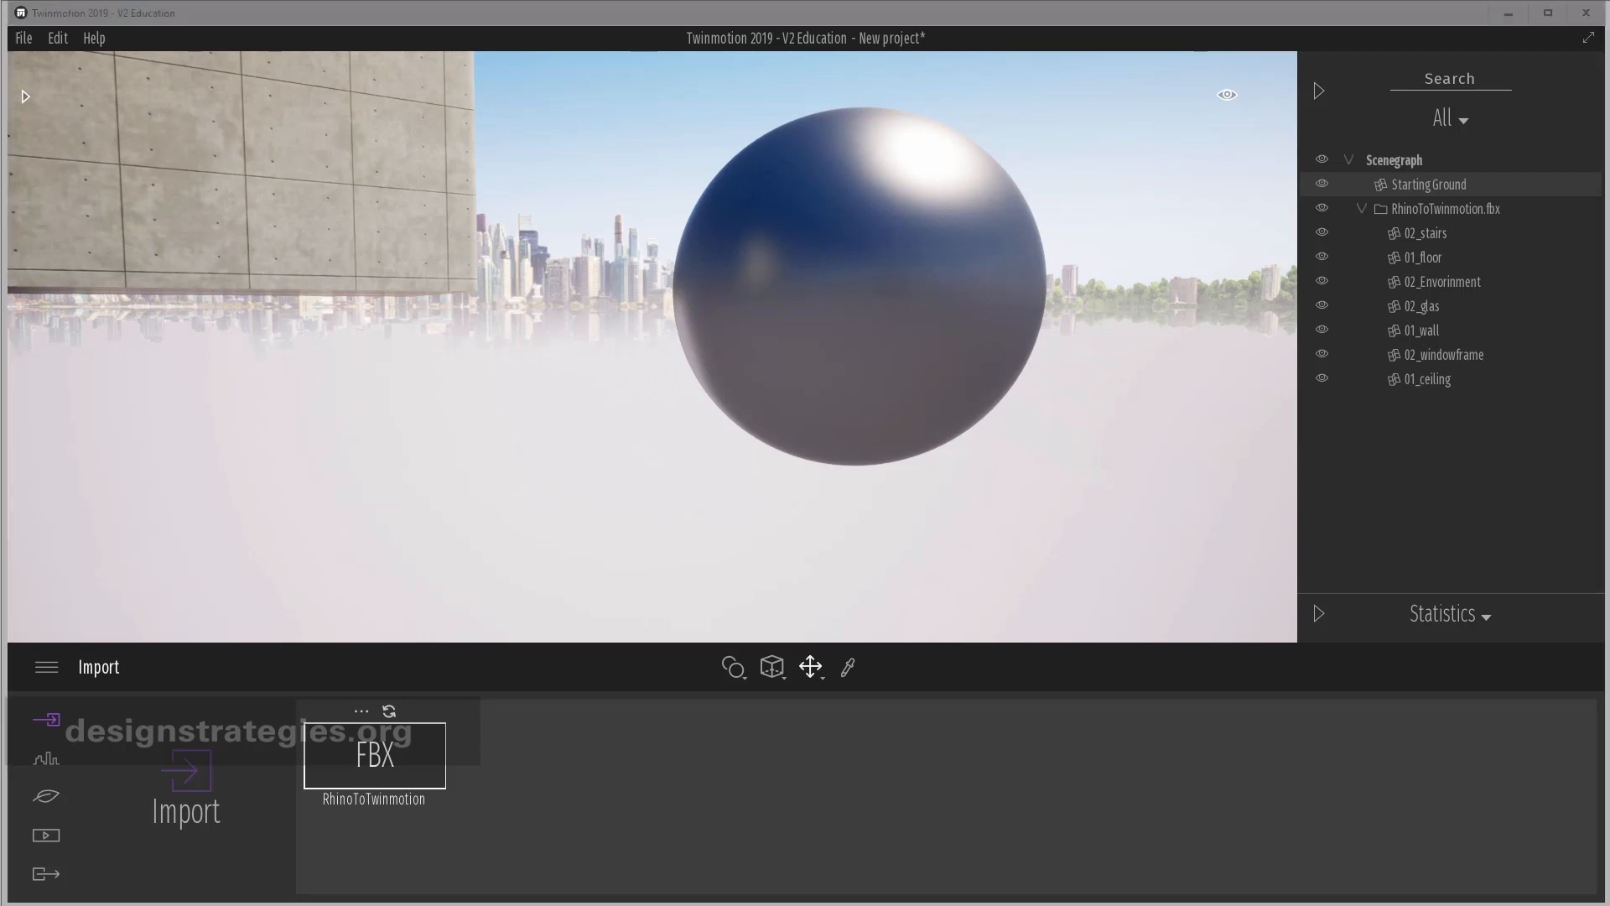
left_click(846, 667)
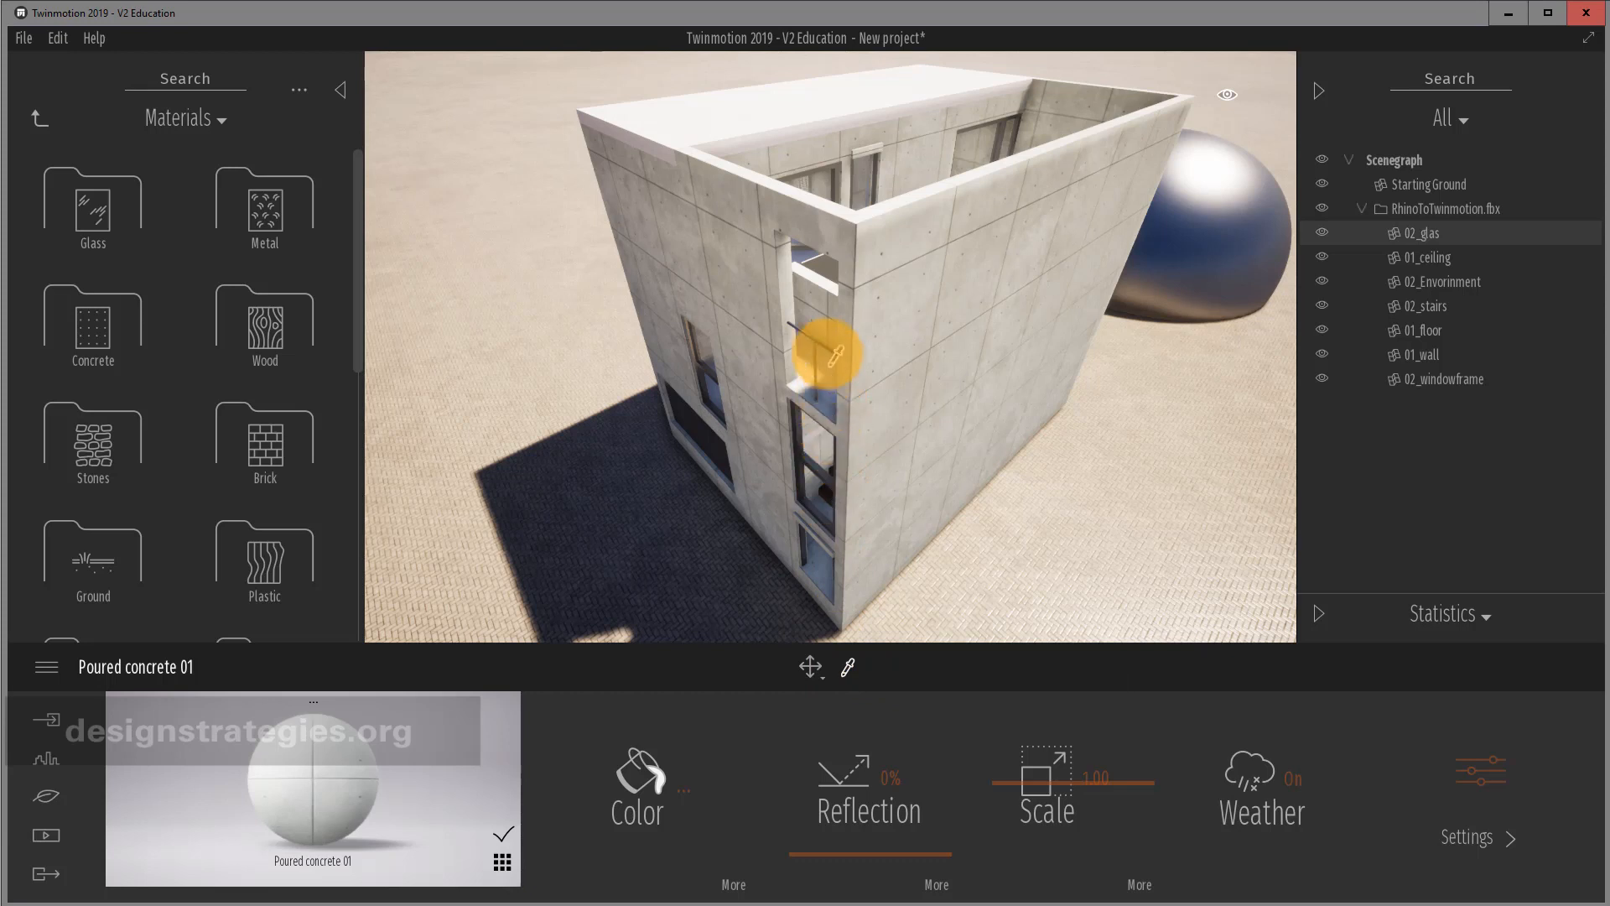
Sample the window glass material, then apply Chestnut 01 A wood to the house walls.
left_click(703, 344)
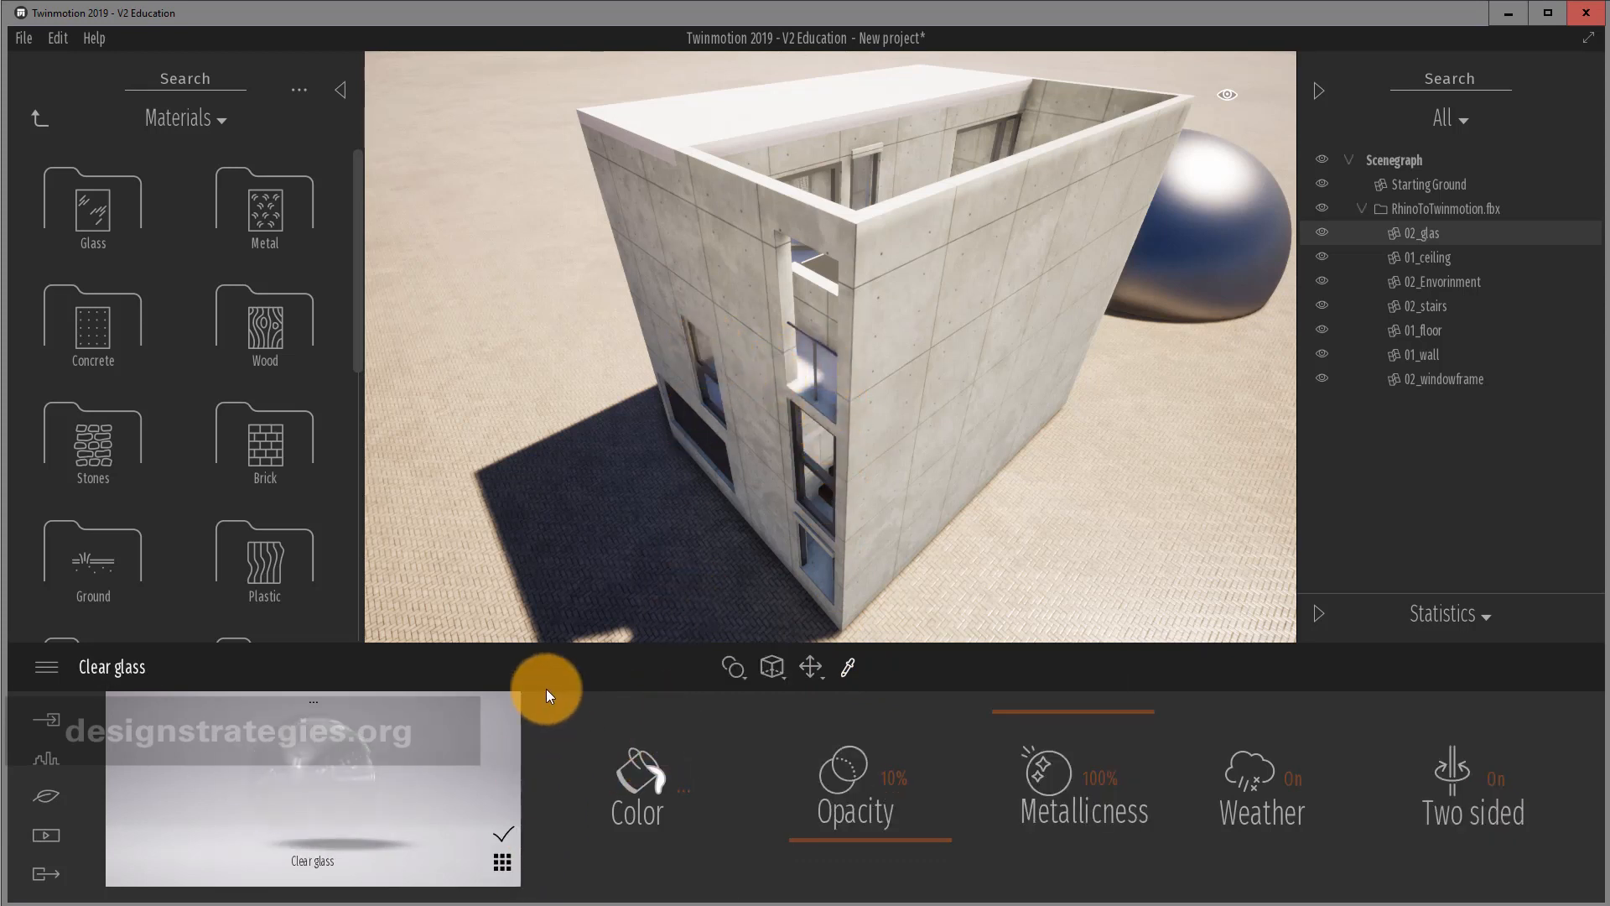
left_click(501, 863)
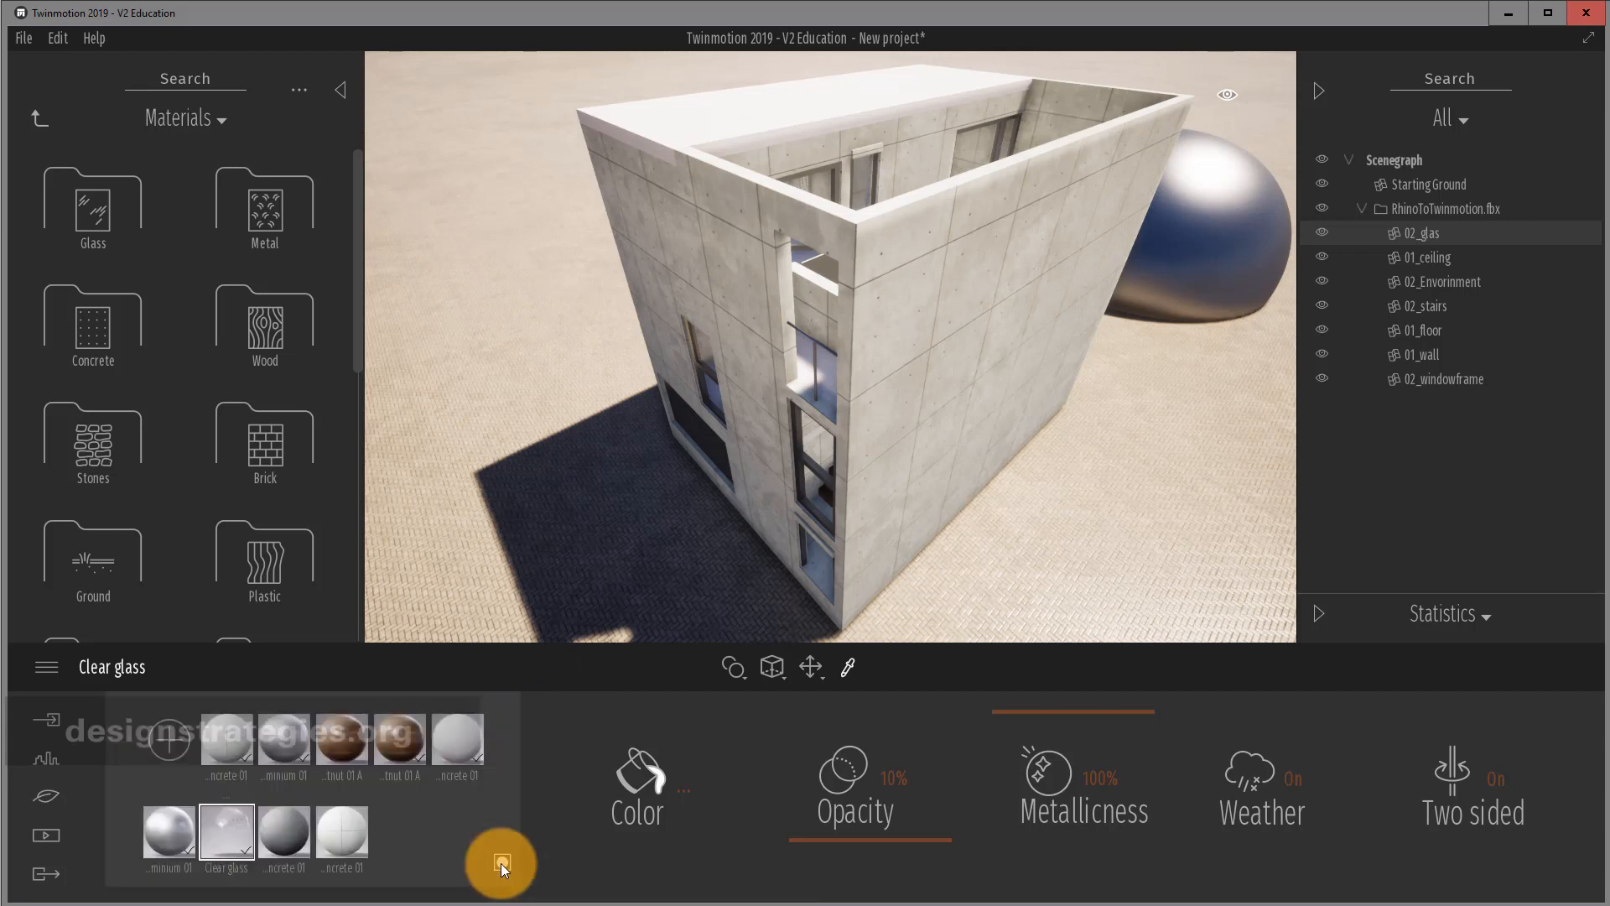
left_click(343, 738)
left_click_drag(364, 721, 904, 429)
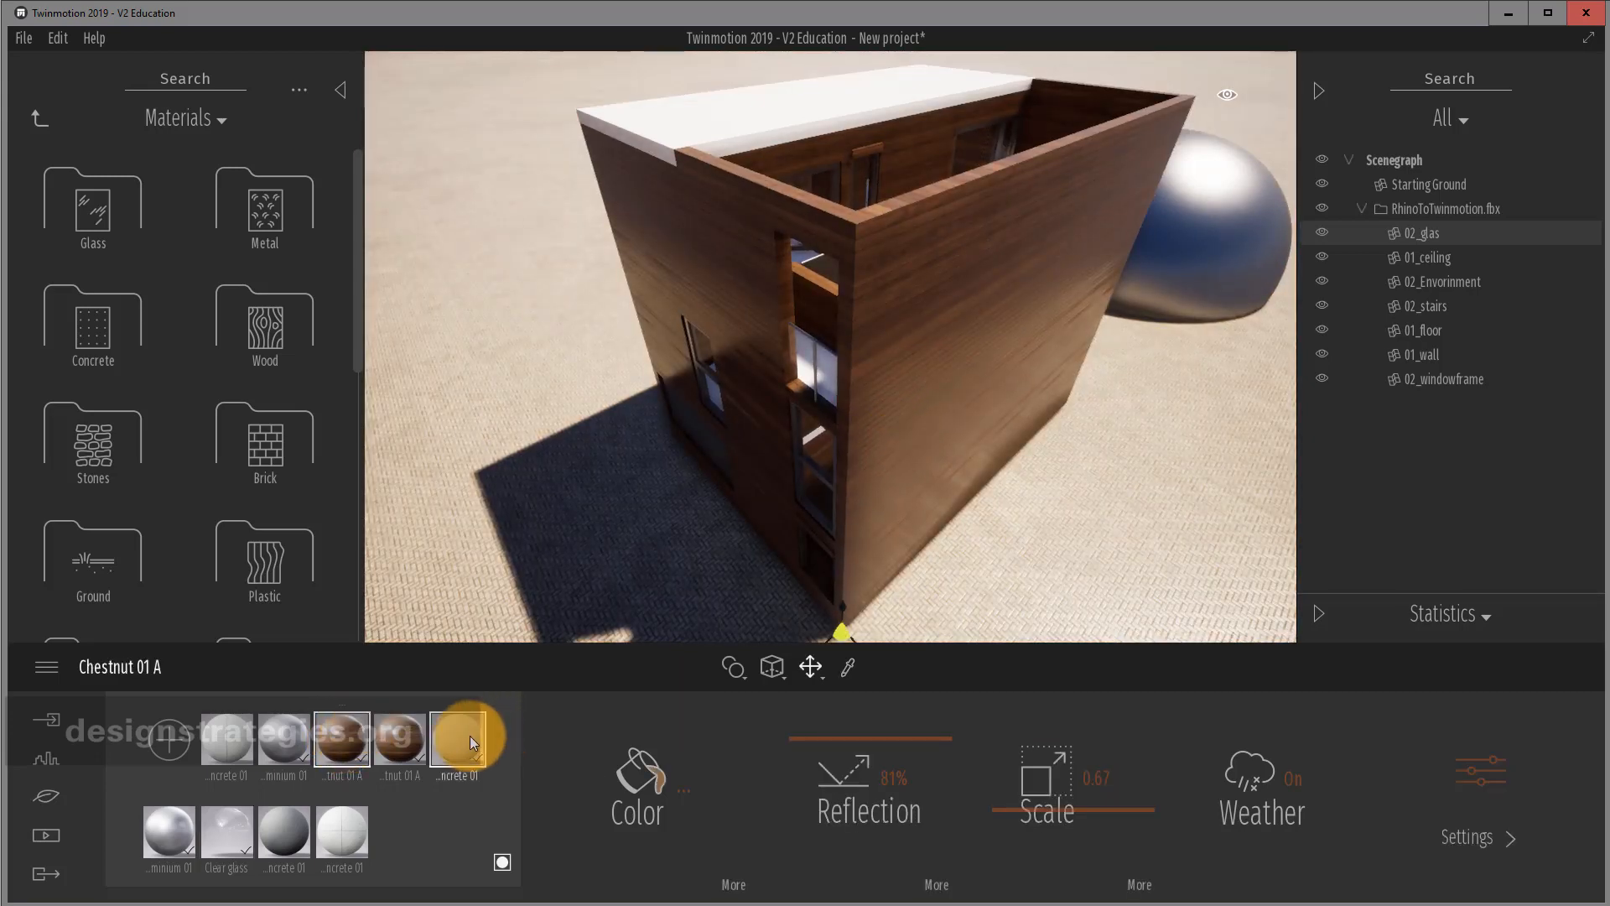
Try Bare concrete 01 and chestnut again on the walls, settling on Poured concrete 01.
left_click_drag(470, 736, 909, 431)
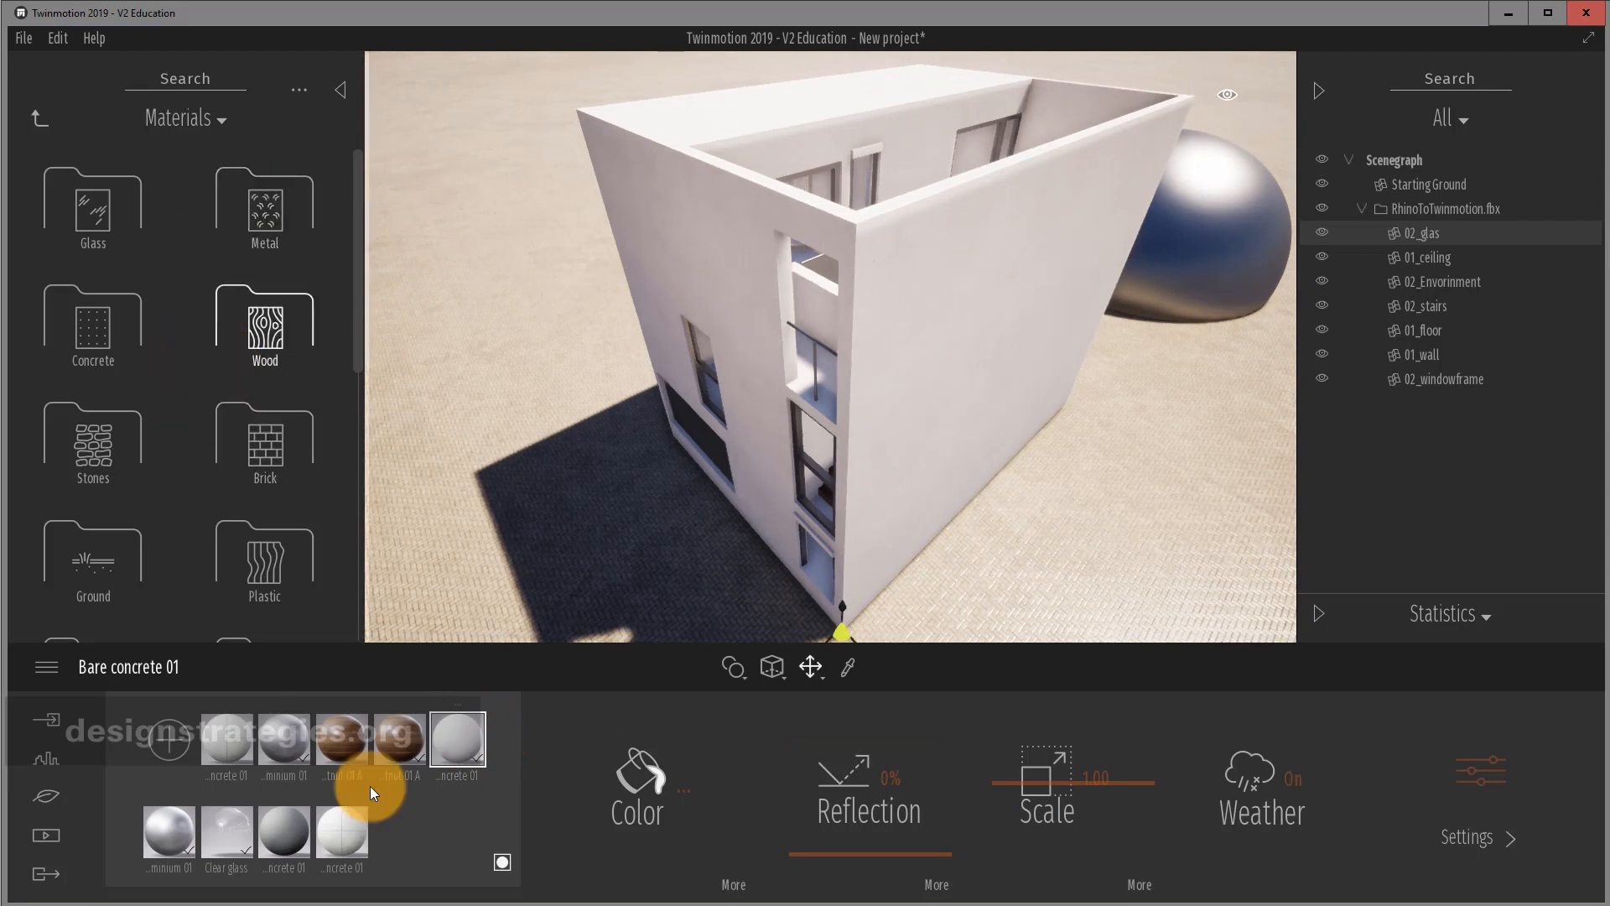
left_click_drag(395, 740, 723, 259)
left_click_drag(232, 743, 748, 253)
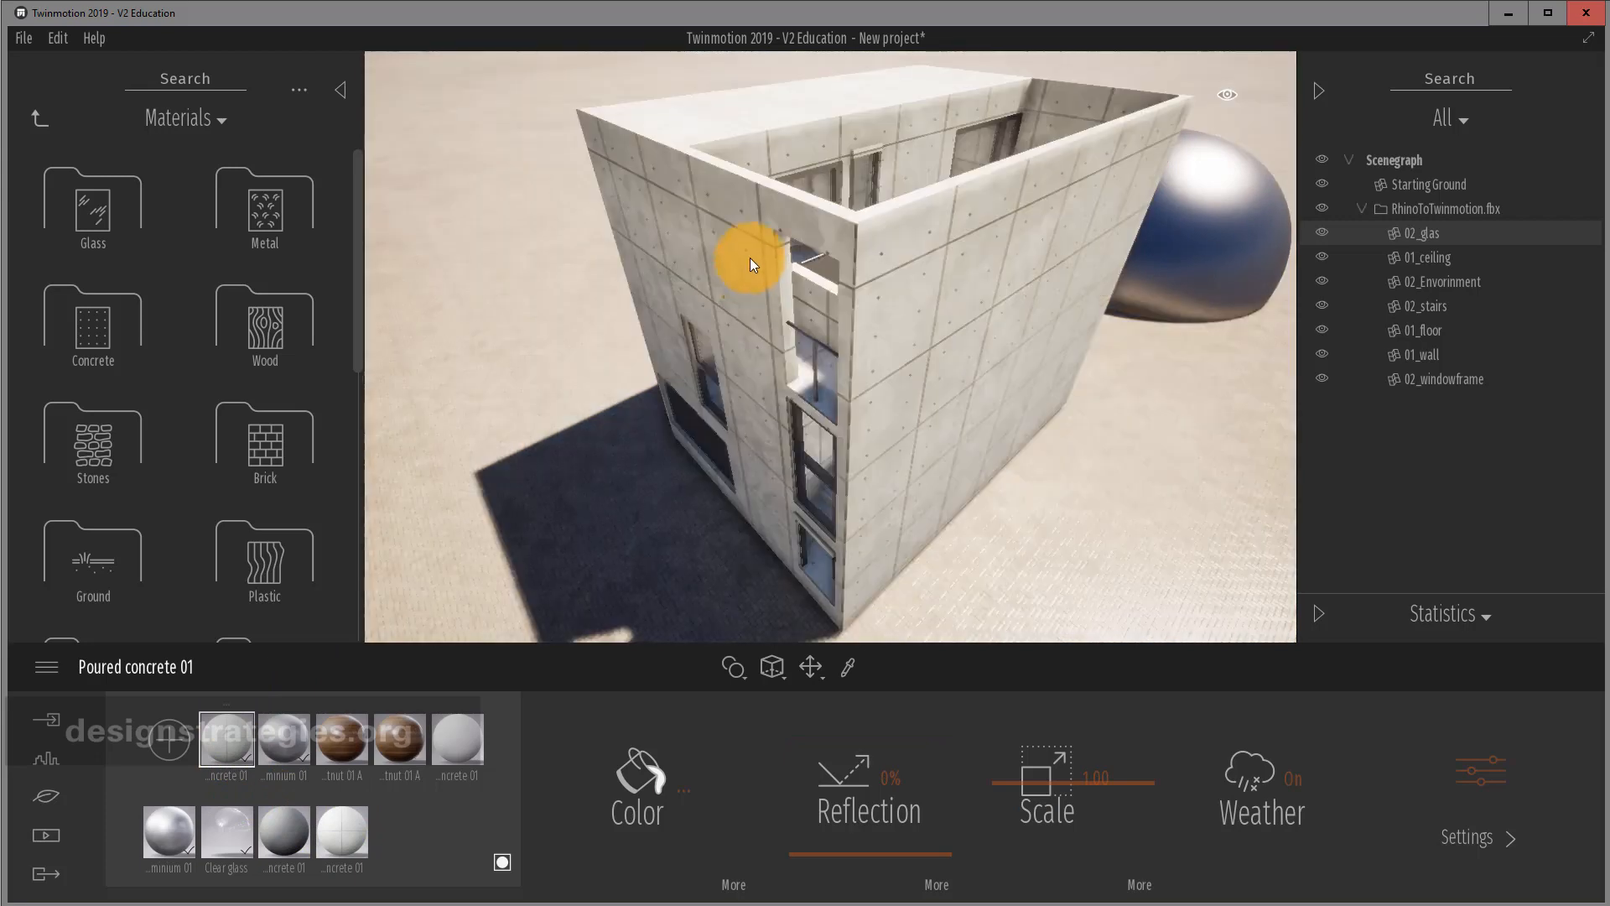
right_click(224, 734)
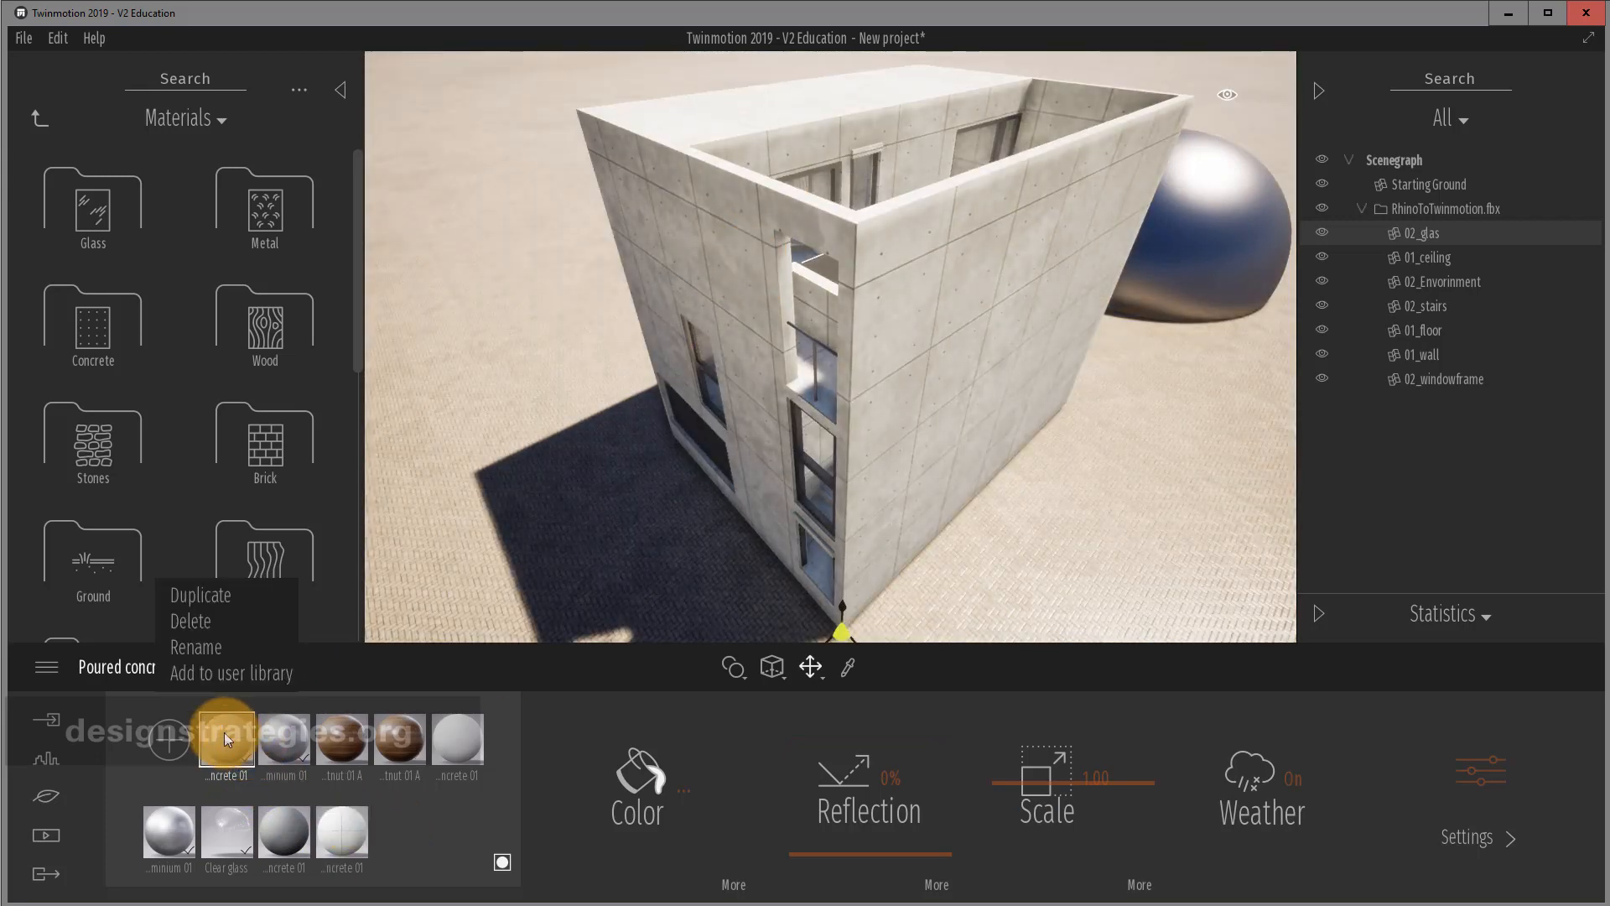
left_click(203, 621)
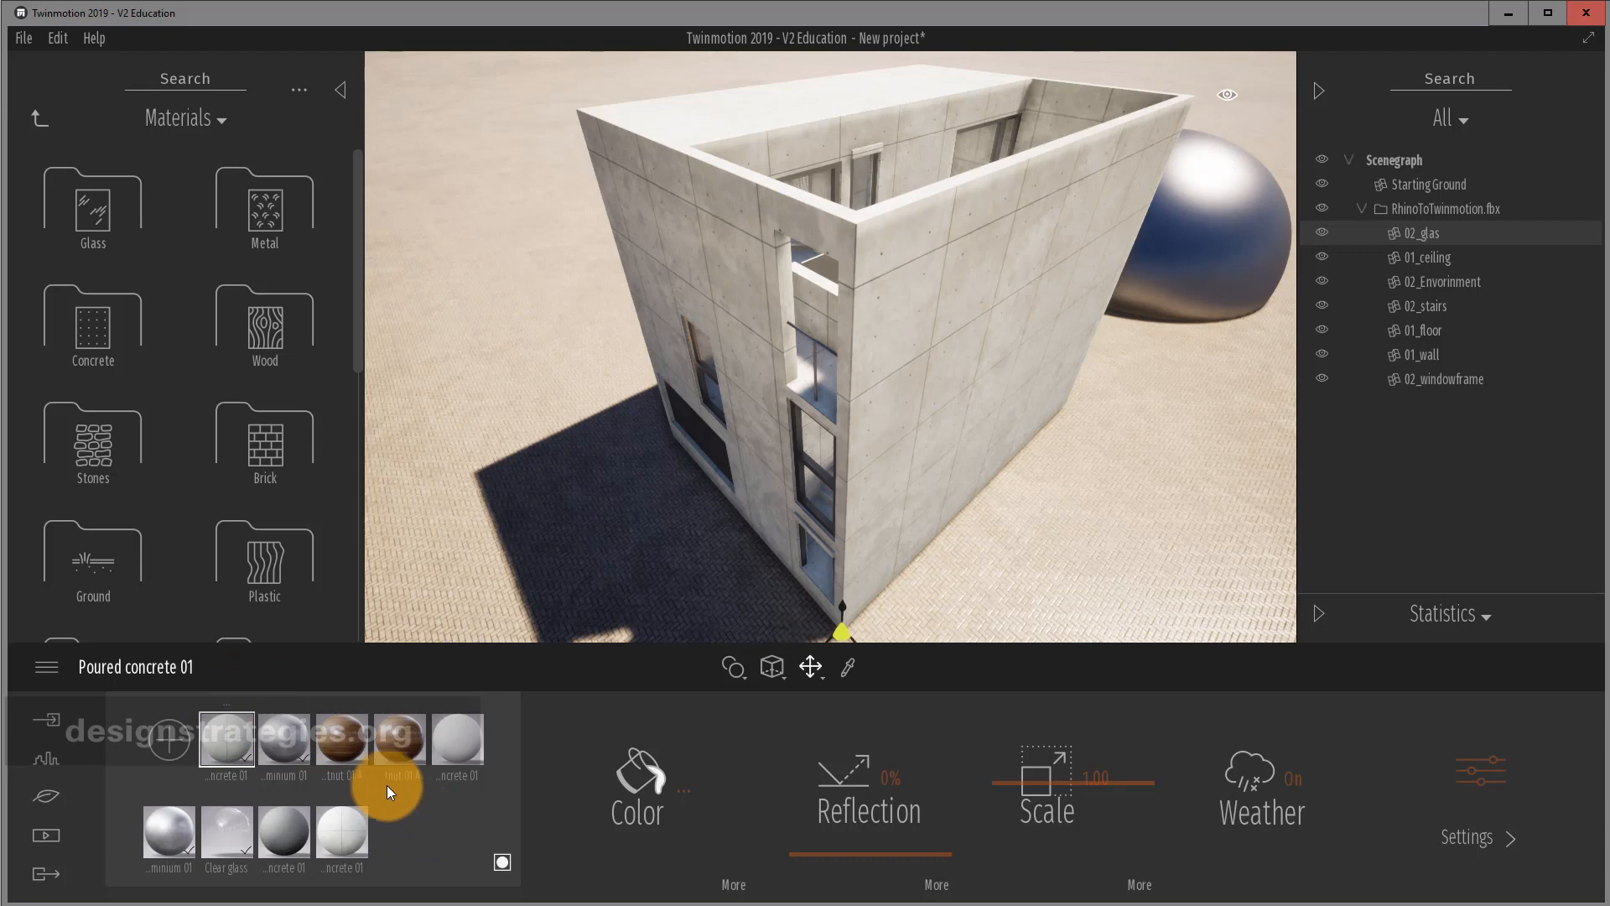
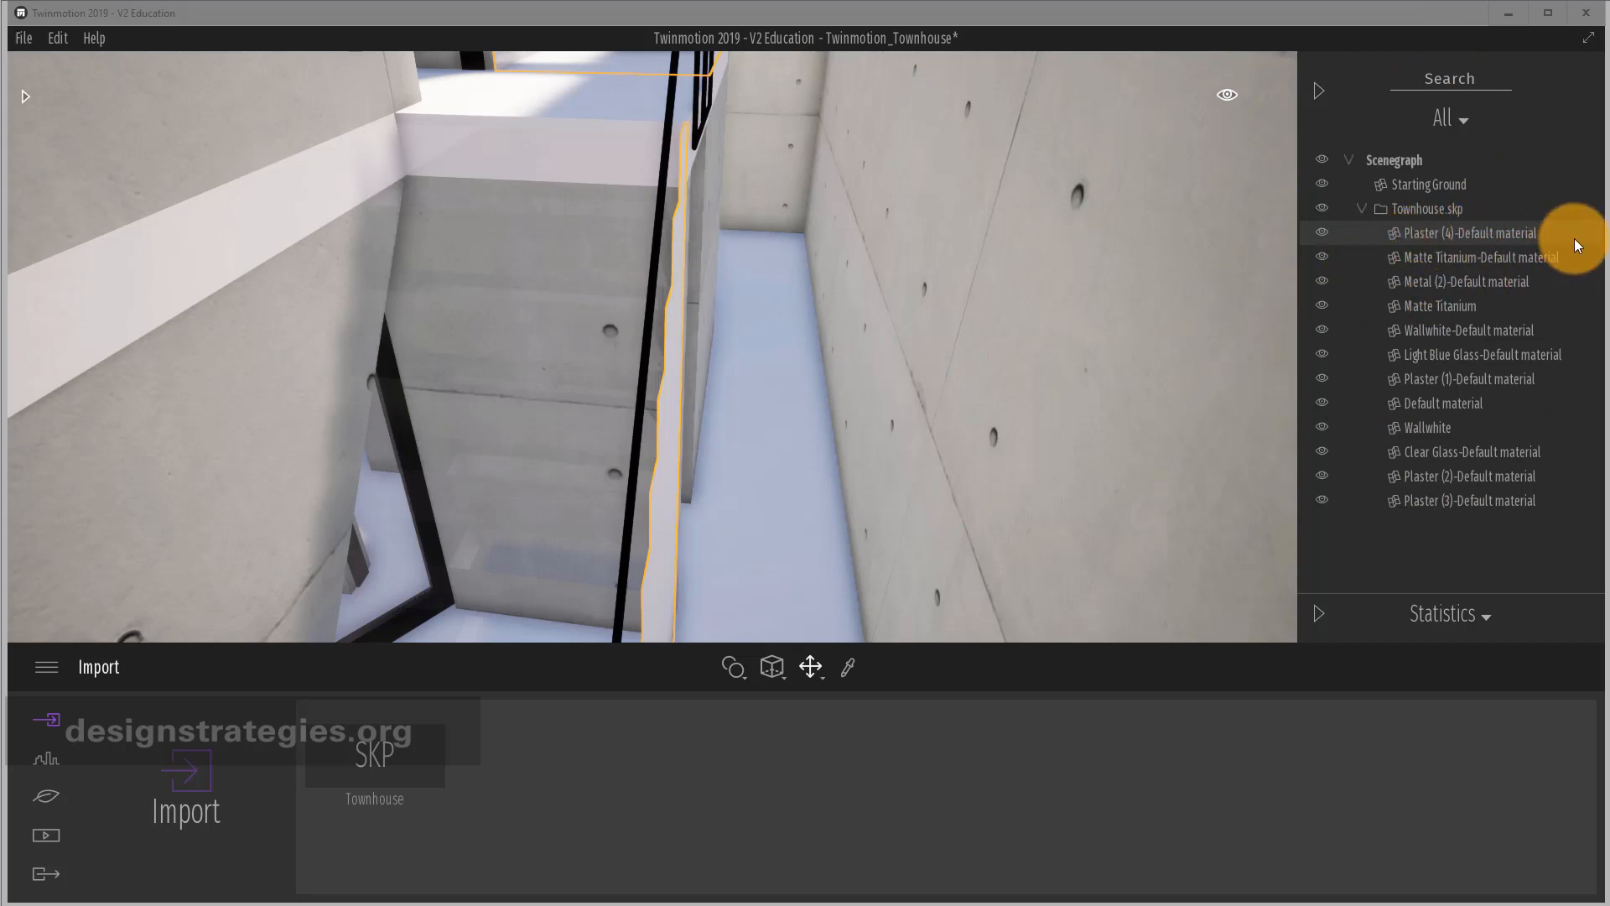
Isolate the Plaster (4)-Default material parts from the Scene graph.
left_click(1535, 235)
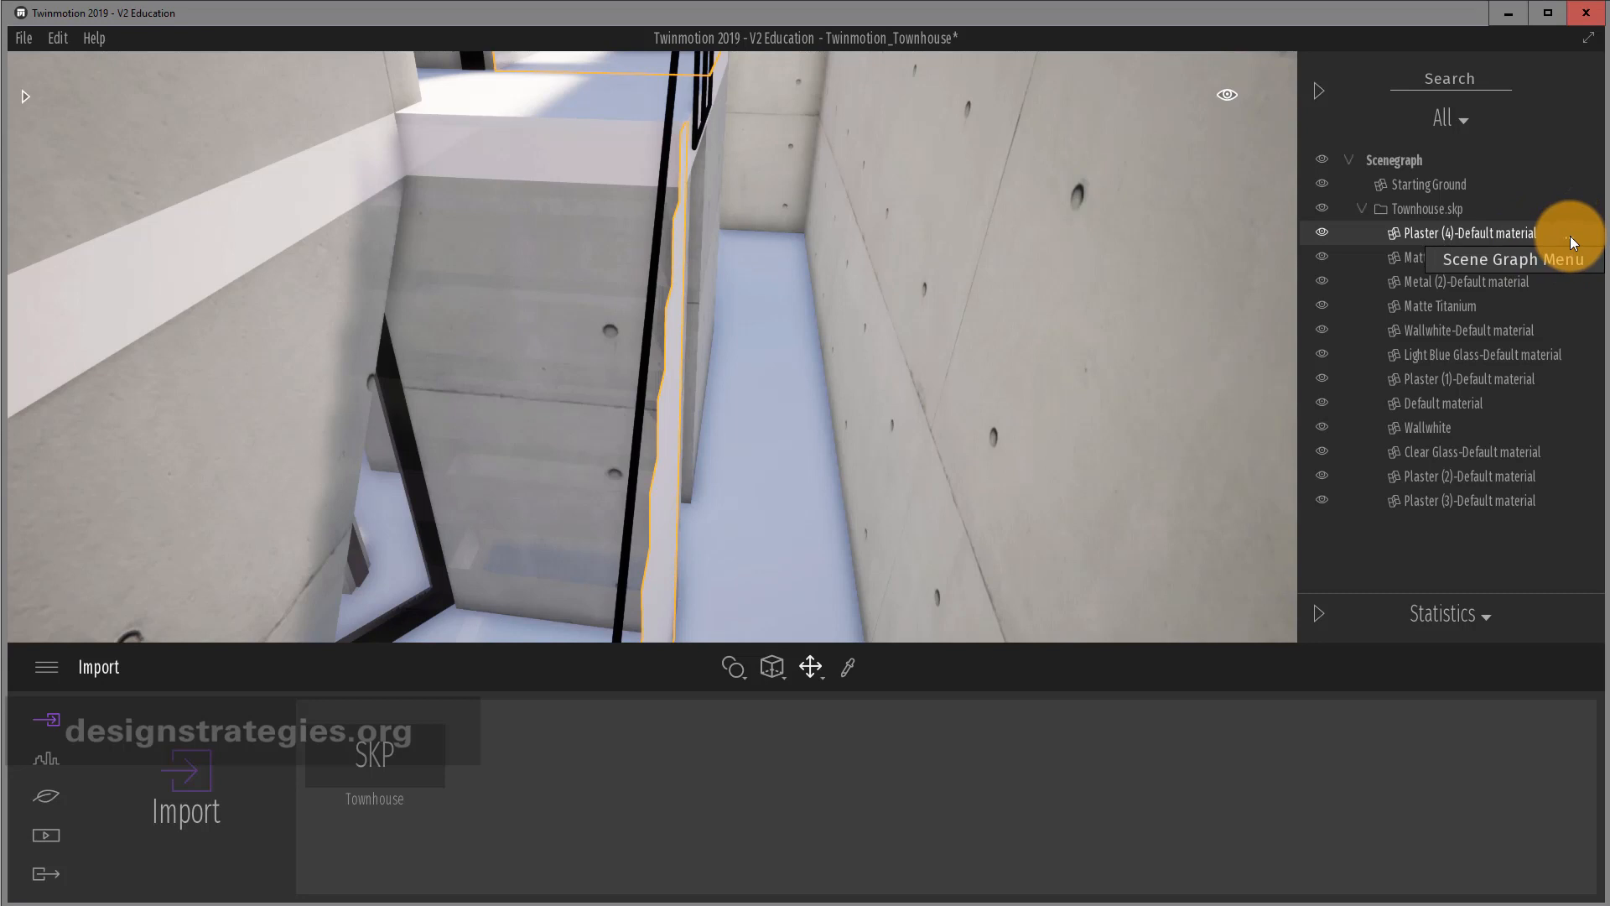
left_click(1569, 235)
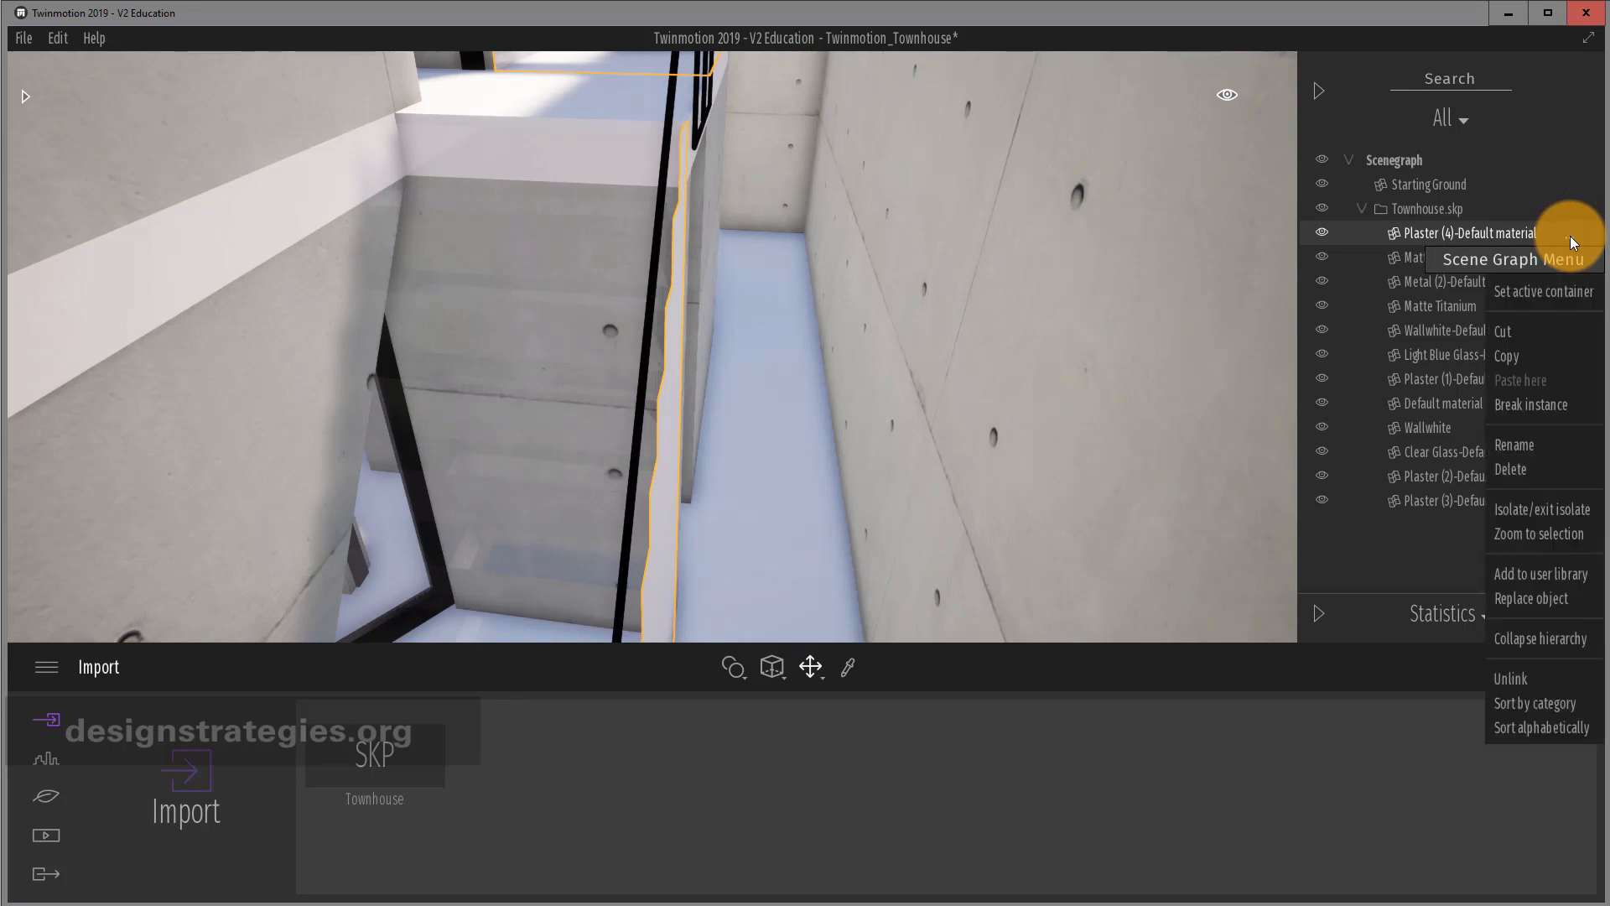
left_click(1558, 510)
scroll(816, 429, "down", 5)
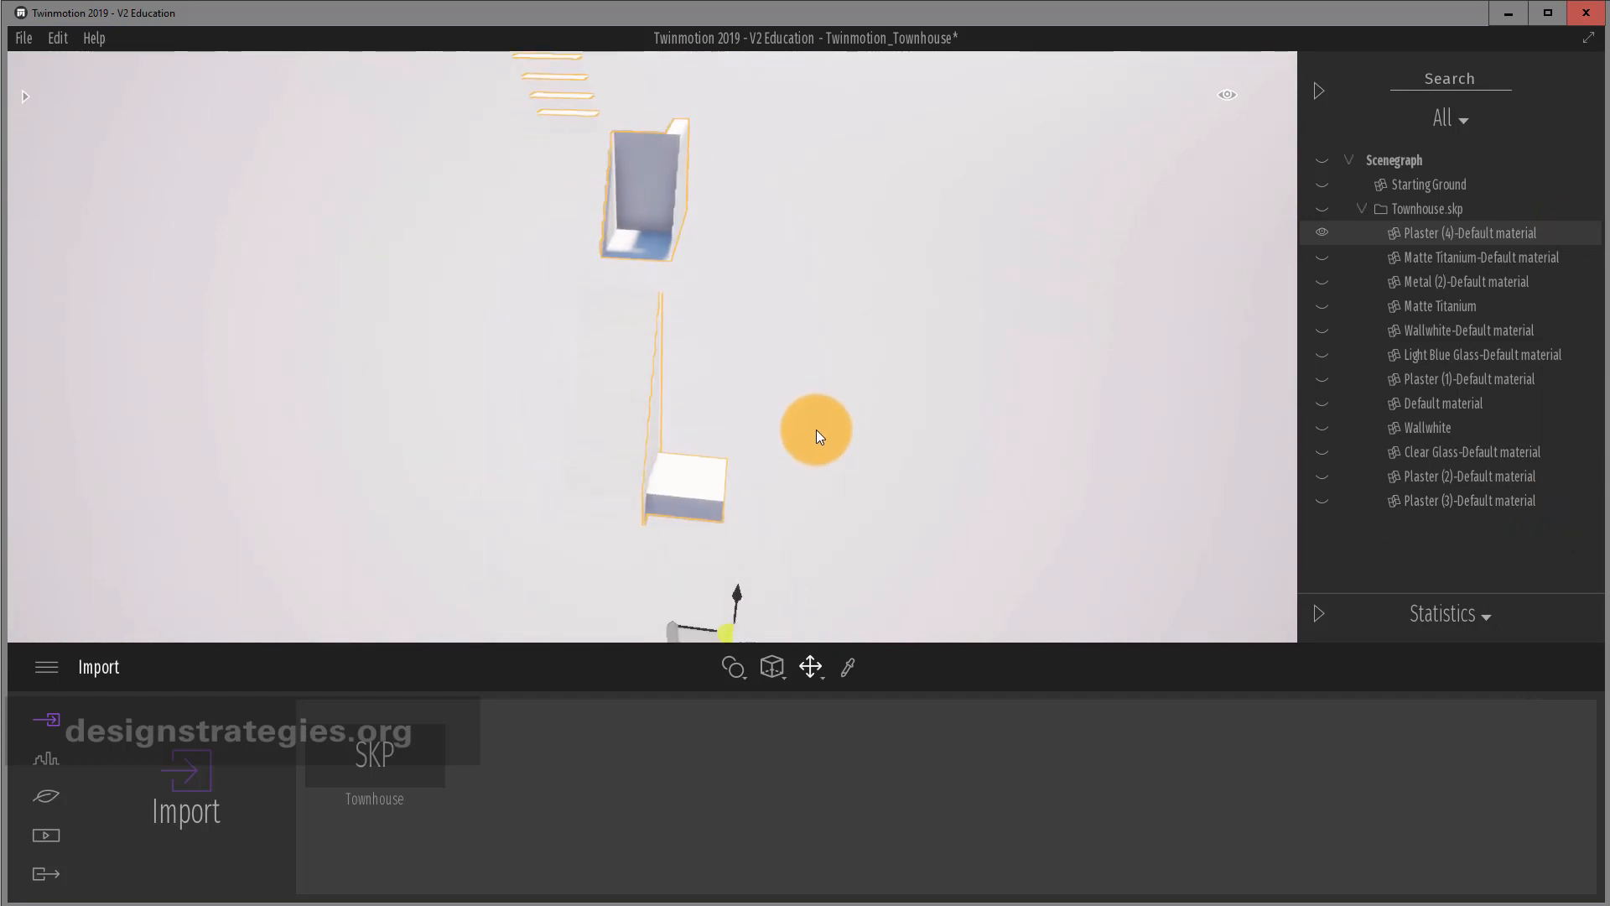
Apply the Base context concrete material to the isolated stairs.
left_click(22, 100)
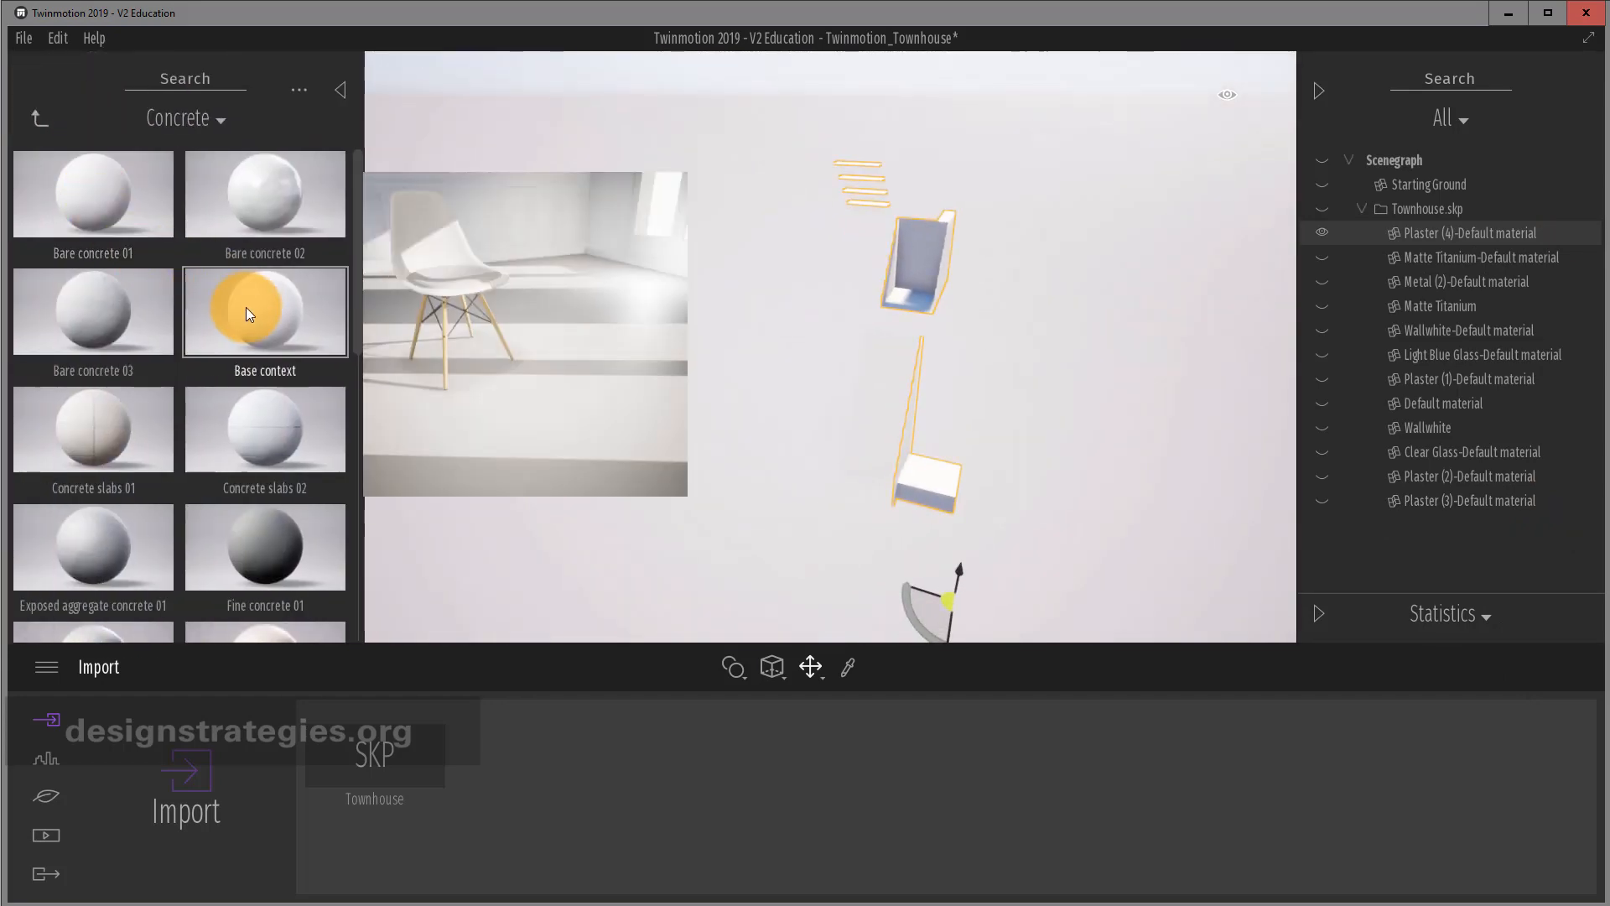
left_click_drag(246, 313, 894, 380)
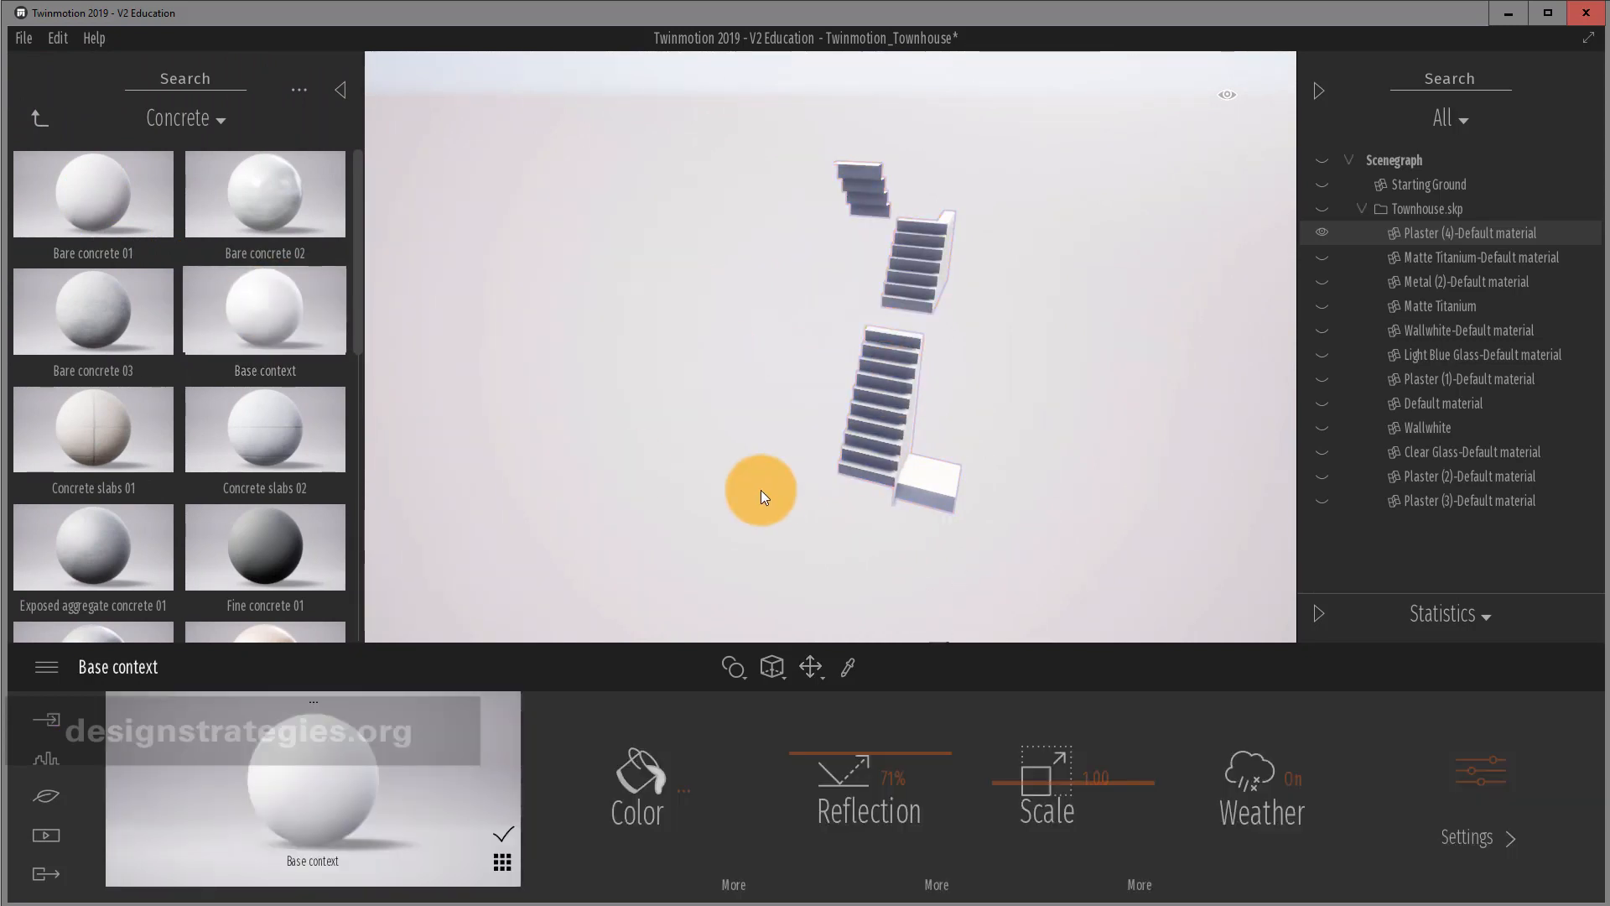
left_click(947, 482)
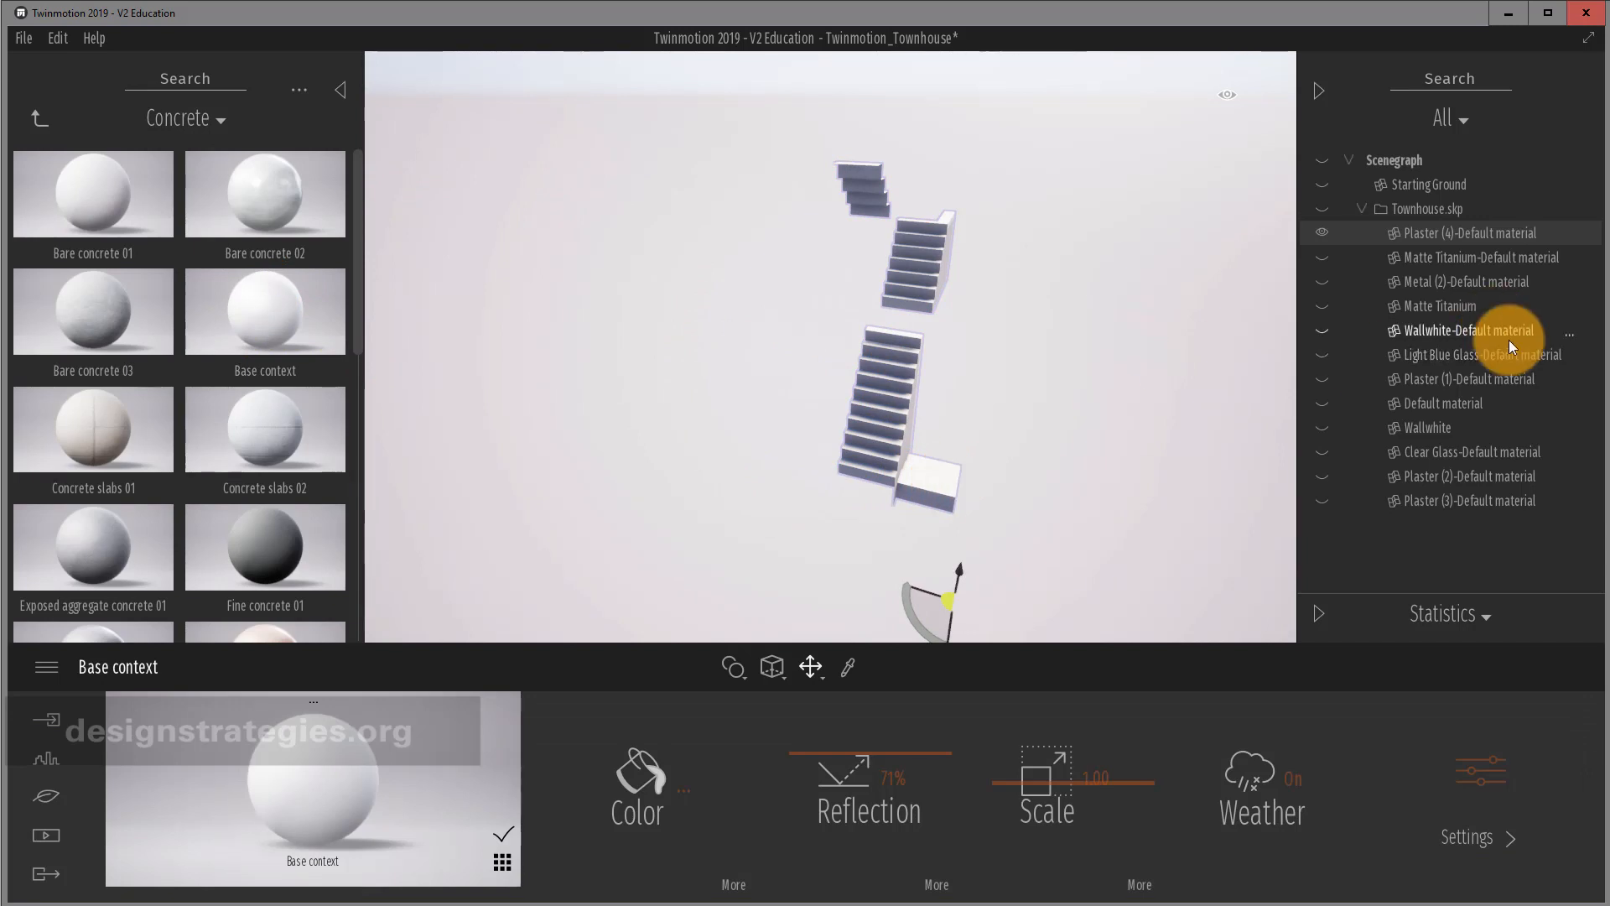
Exit isolation and isolate the Clear Glass-Default material panes instead.
left_click(1568, 451)
left_click(1553, 668)
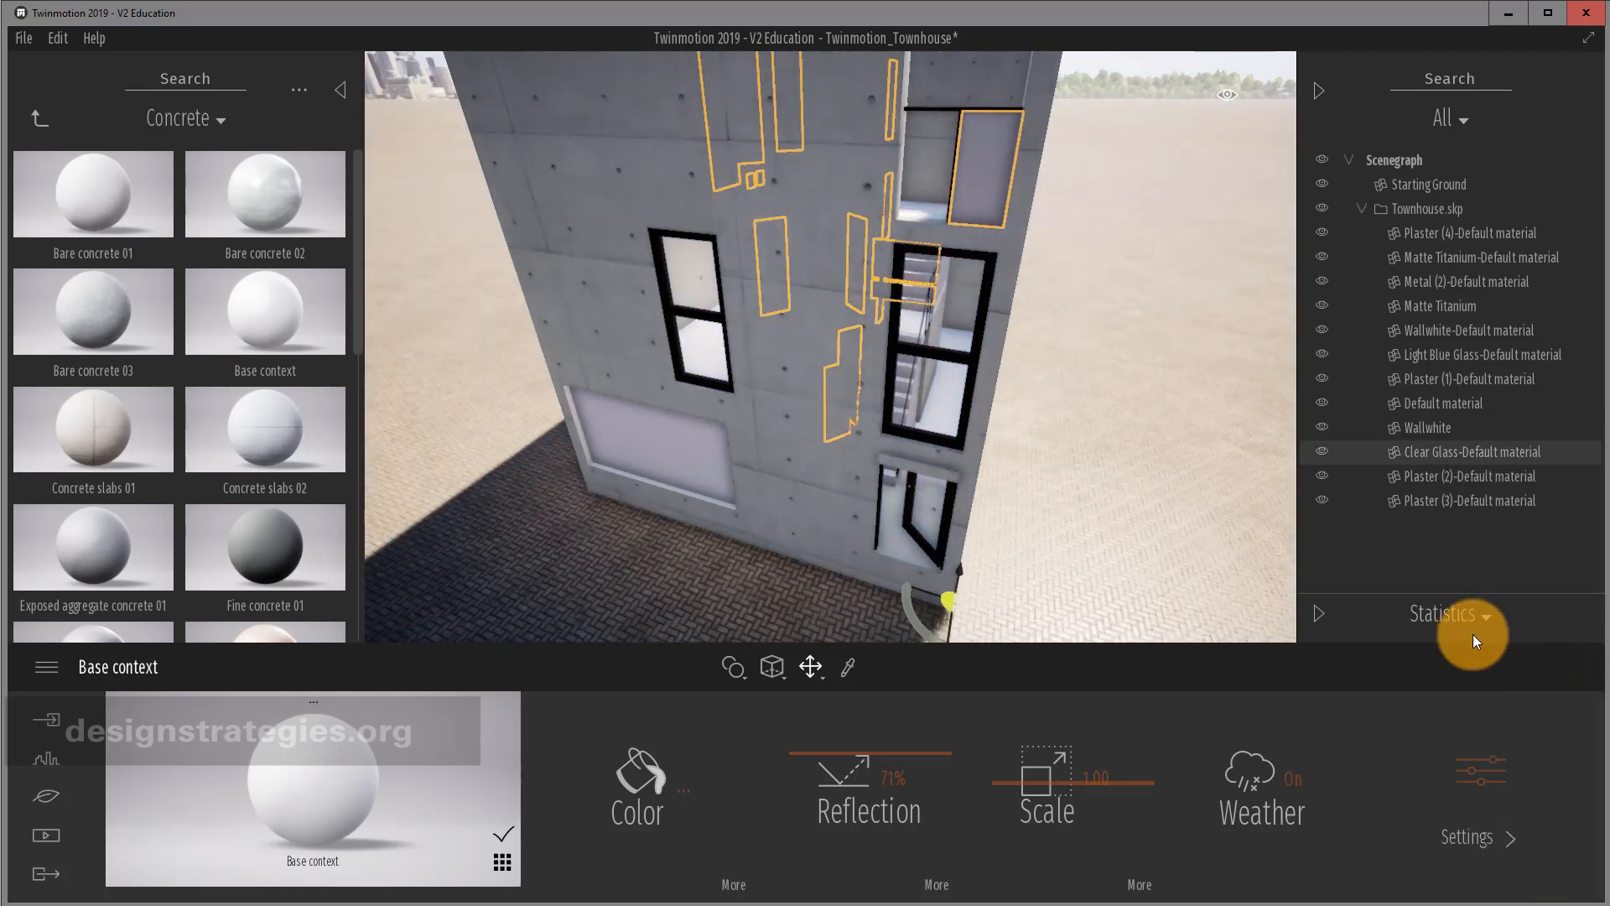
right_click(1573, 455)
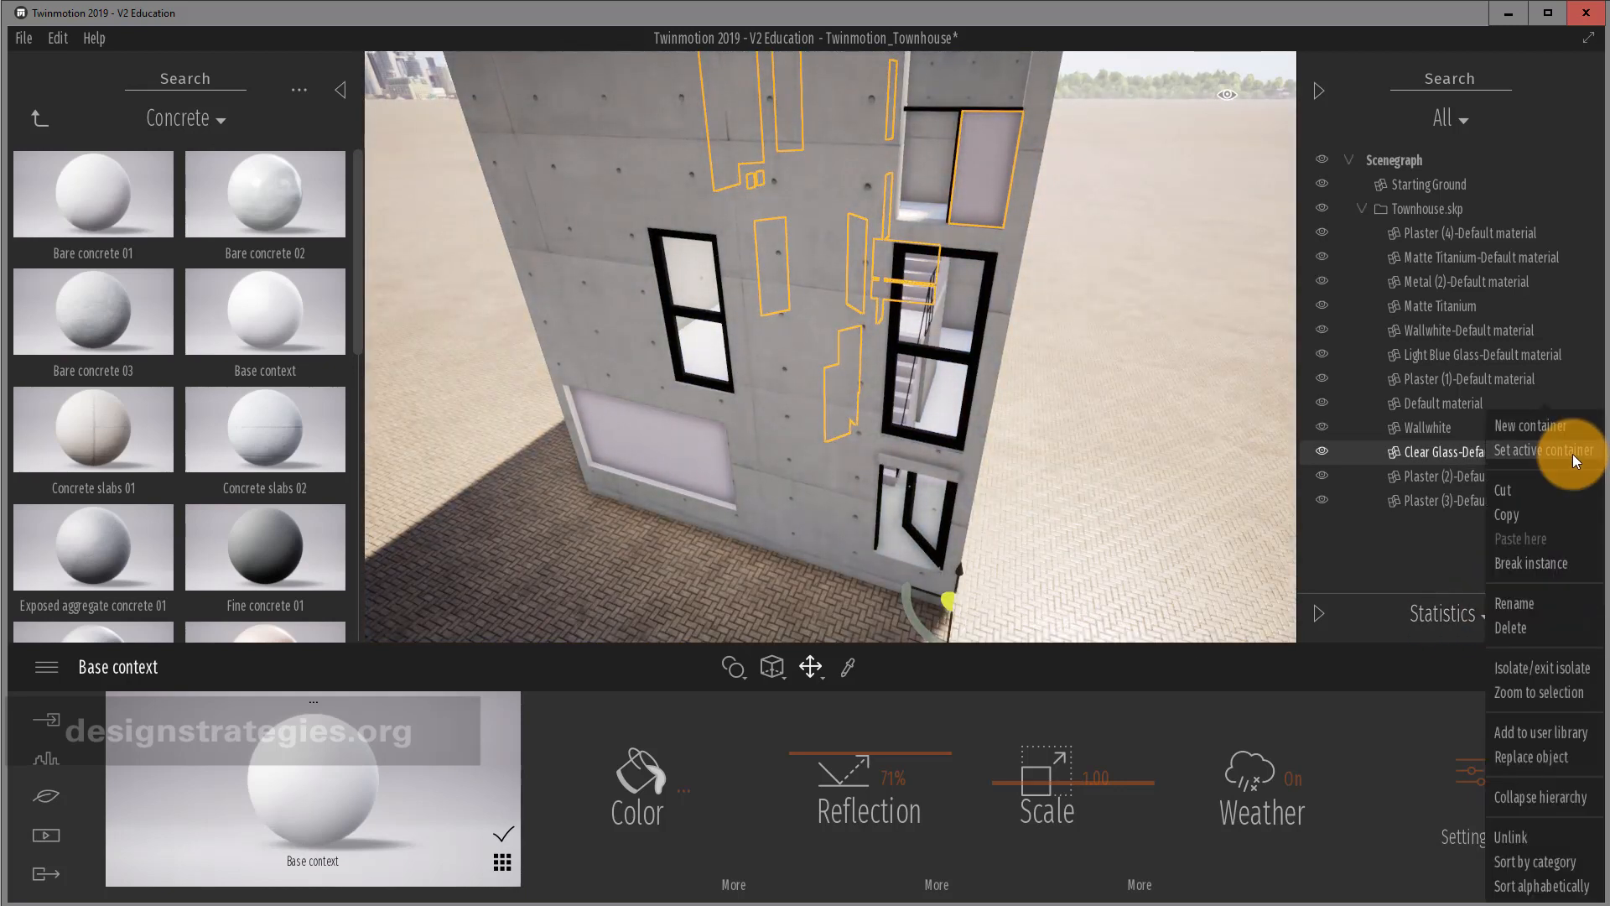
left_click(1558, 665)
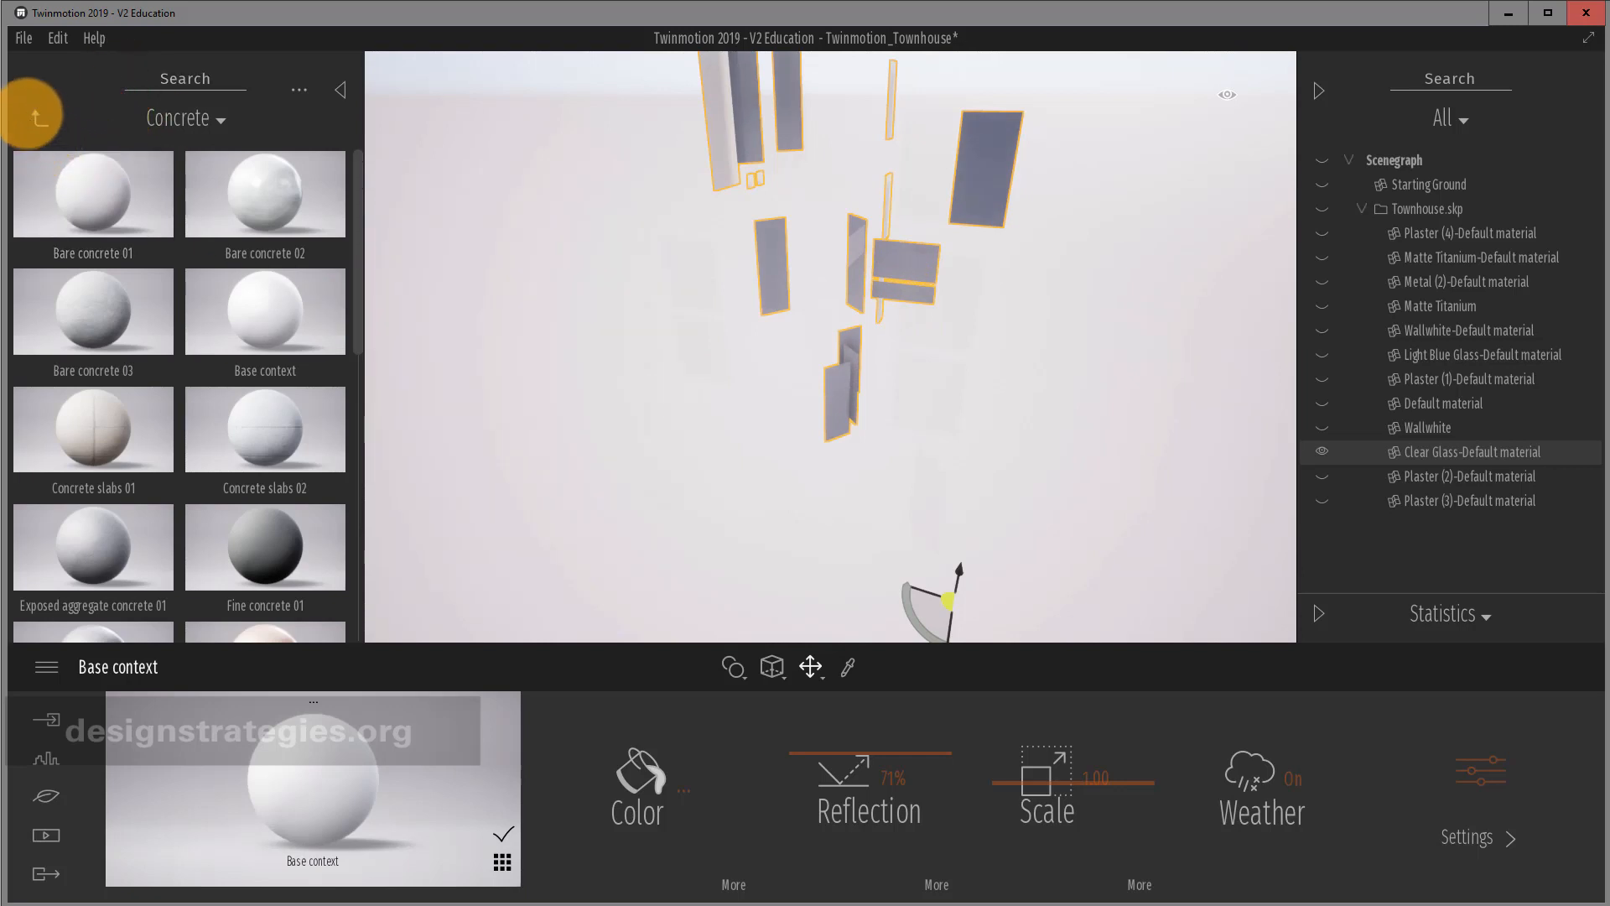
Apply the Clear glass material to all the isolated grey panes.
scroll(857, 152, "up", 2)
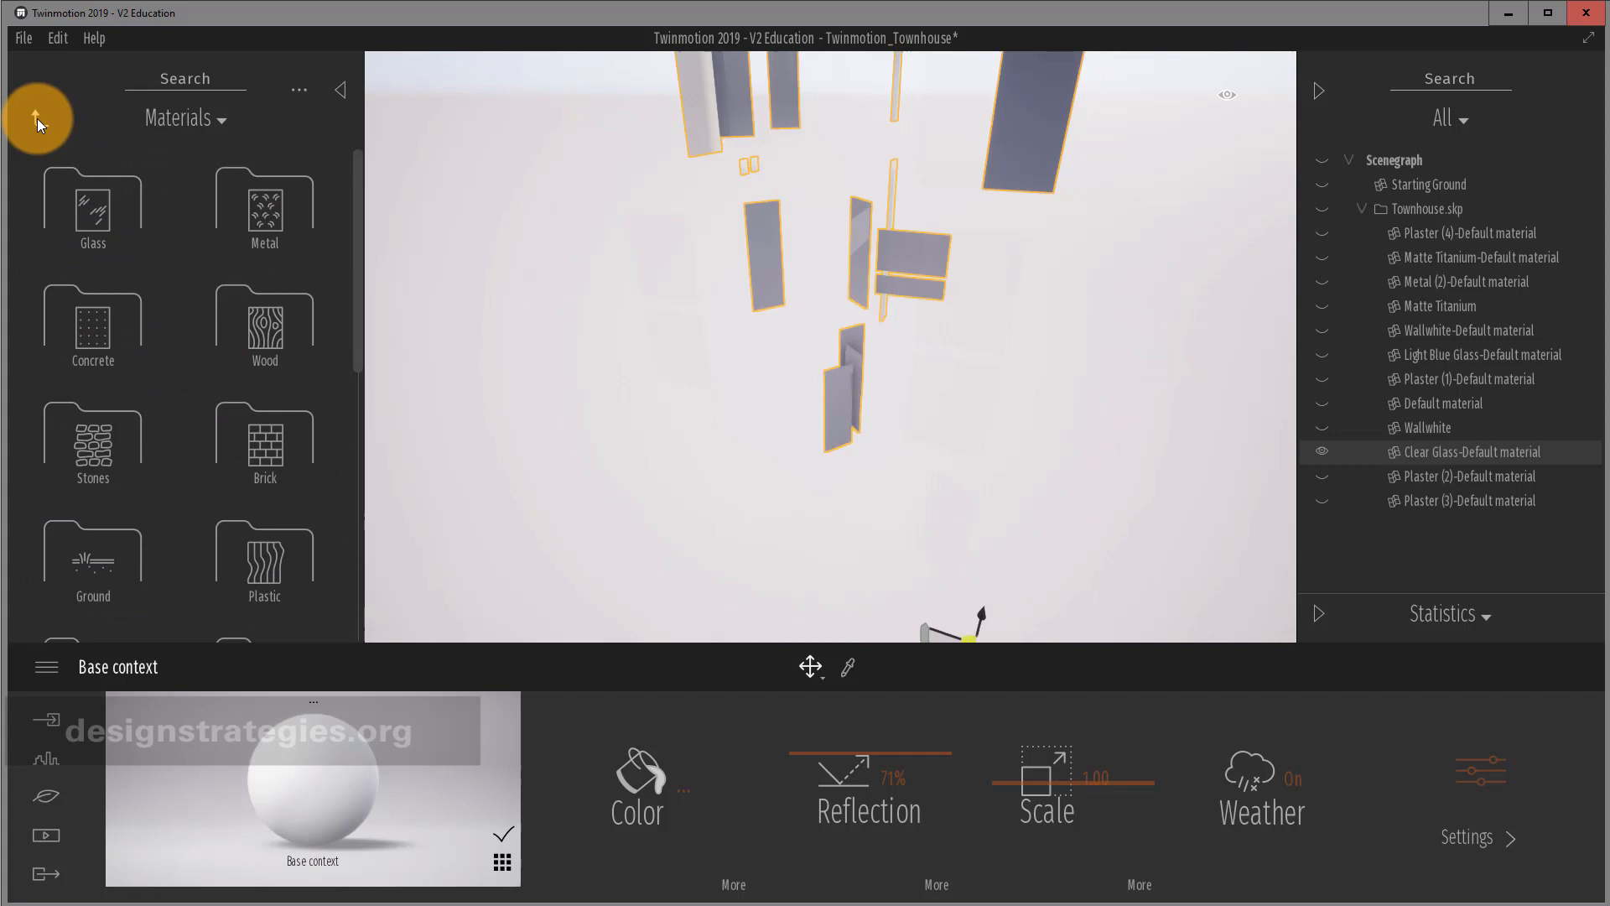
left_click(82, 206)
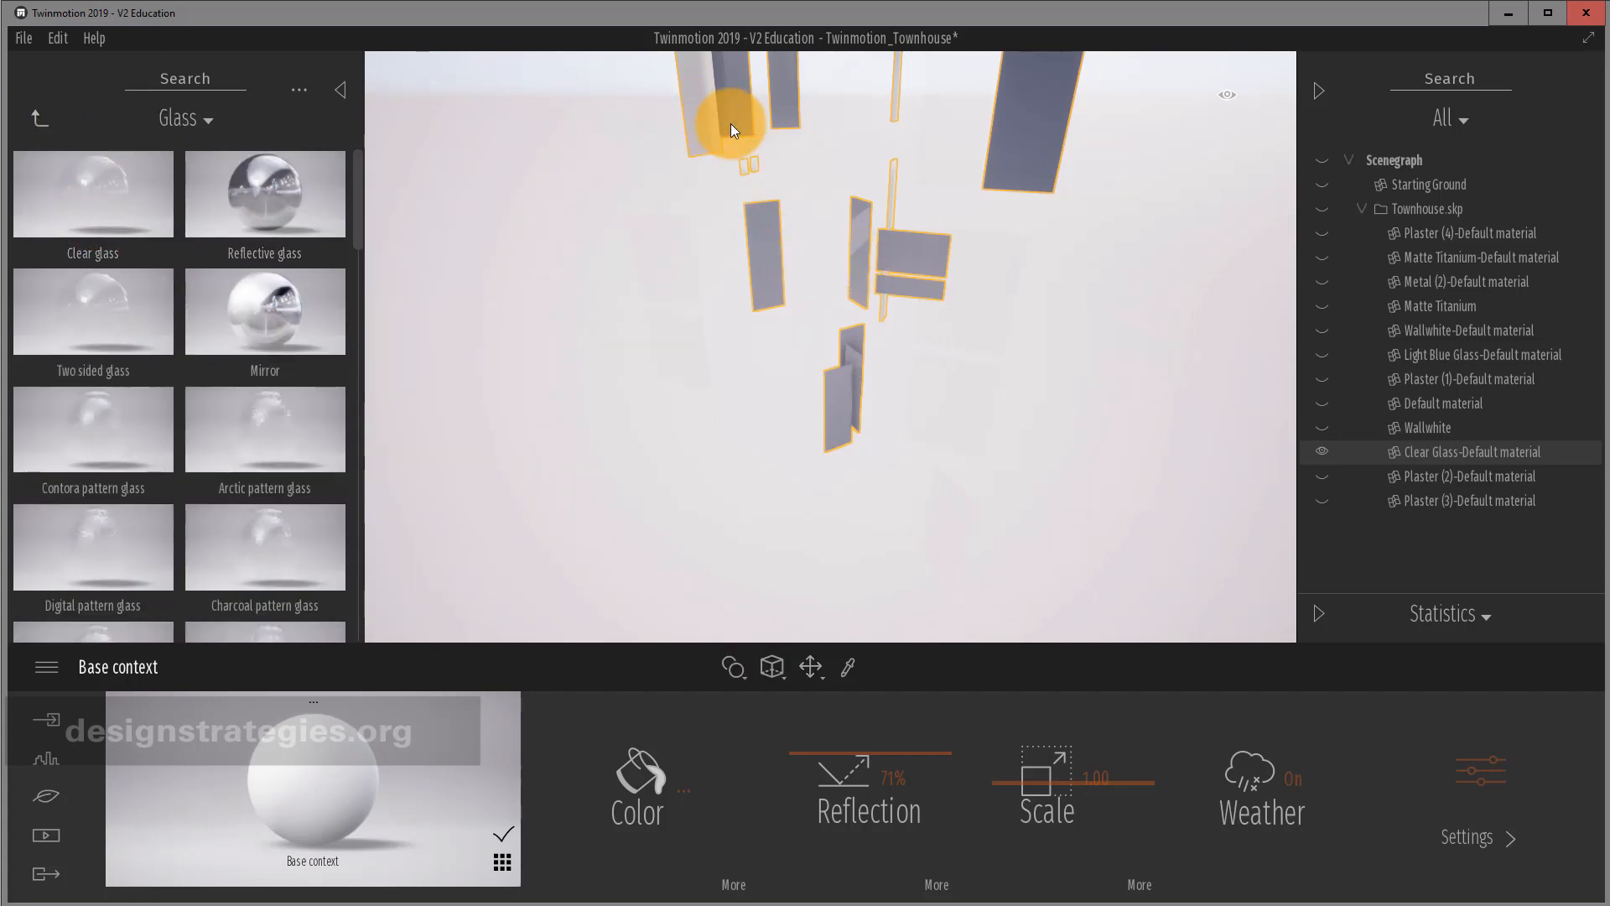
left_click_drag(731, 124, 730, 125)
scroll(808, 185, "down", 3)
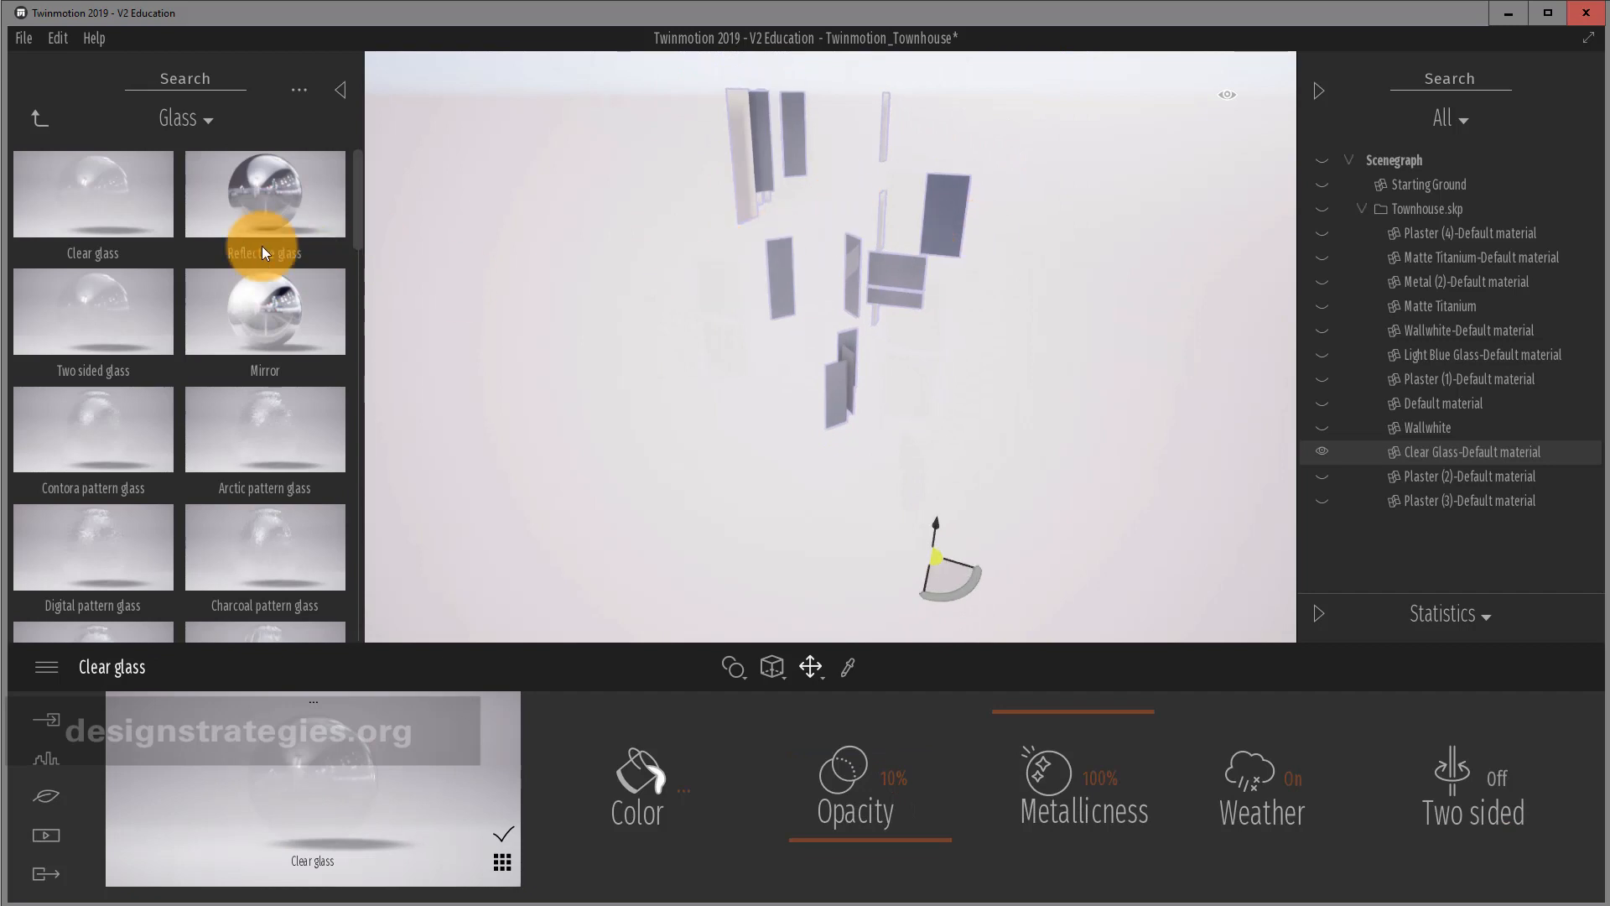
left_click_drag(160, 210, 950, 226)
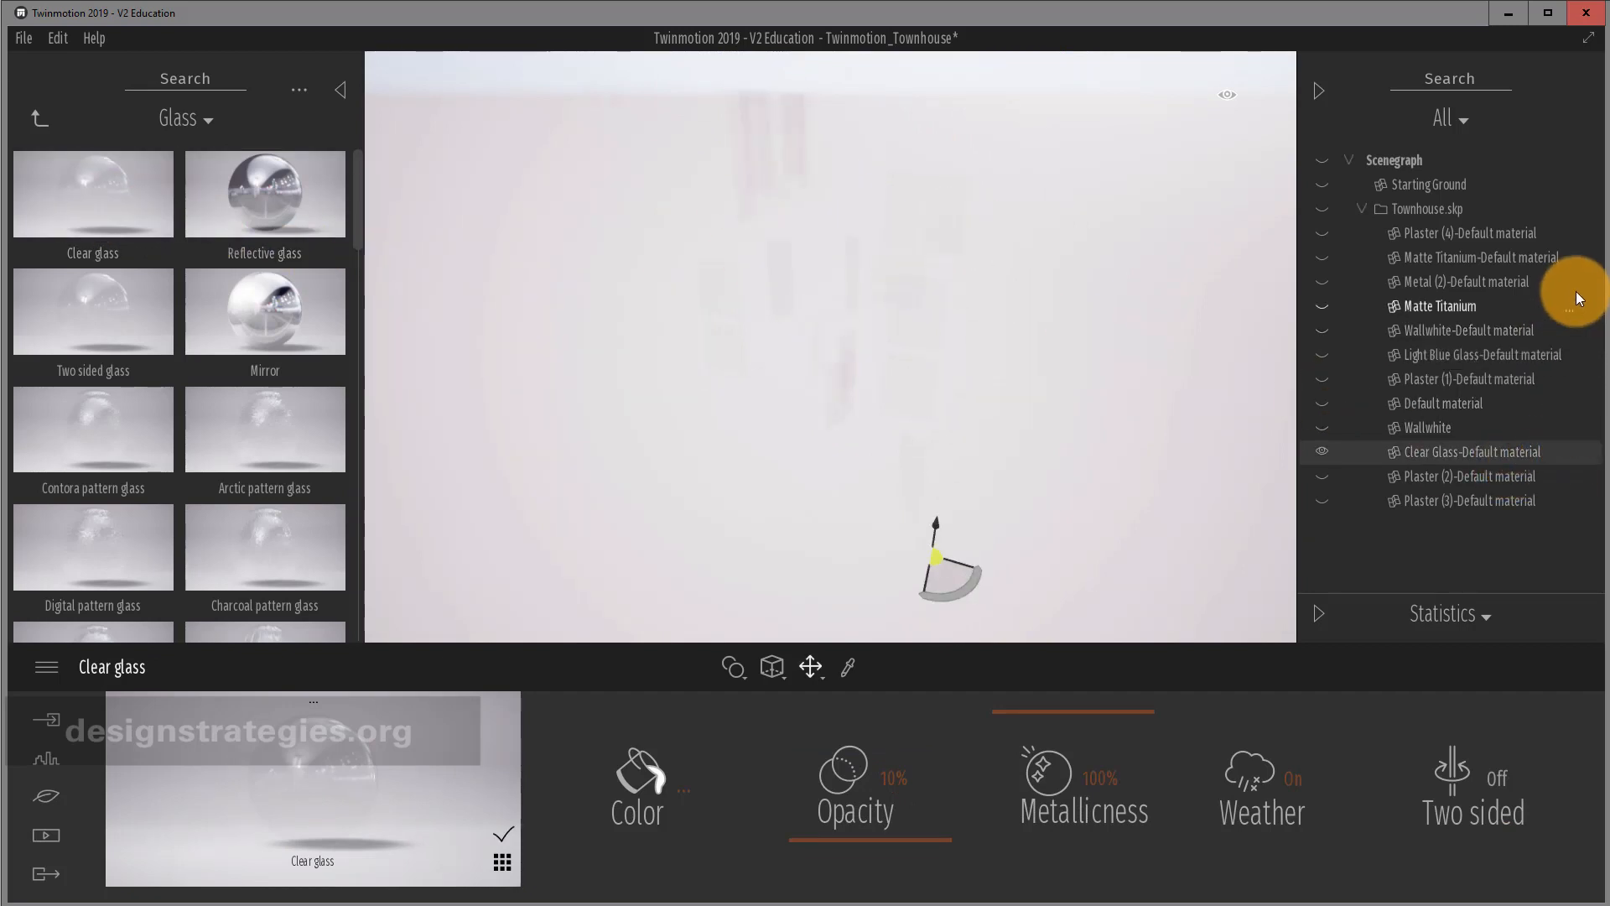
Exit isolation, re-isolate the Plaster (4)-Default stair geometry, and inspect it from around.
left_click(1570, 237)
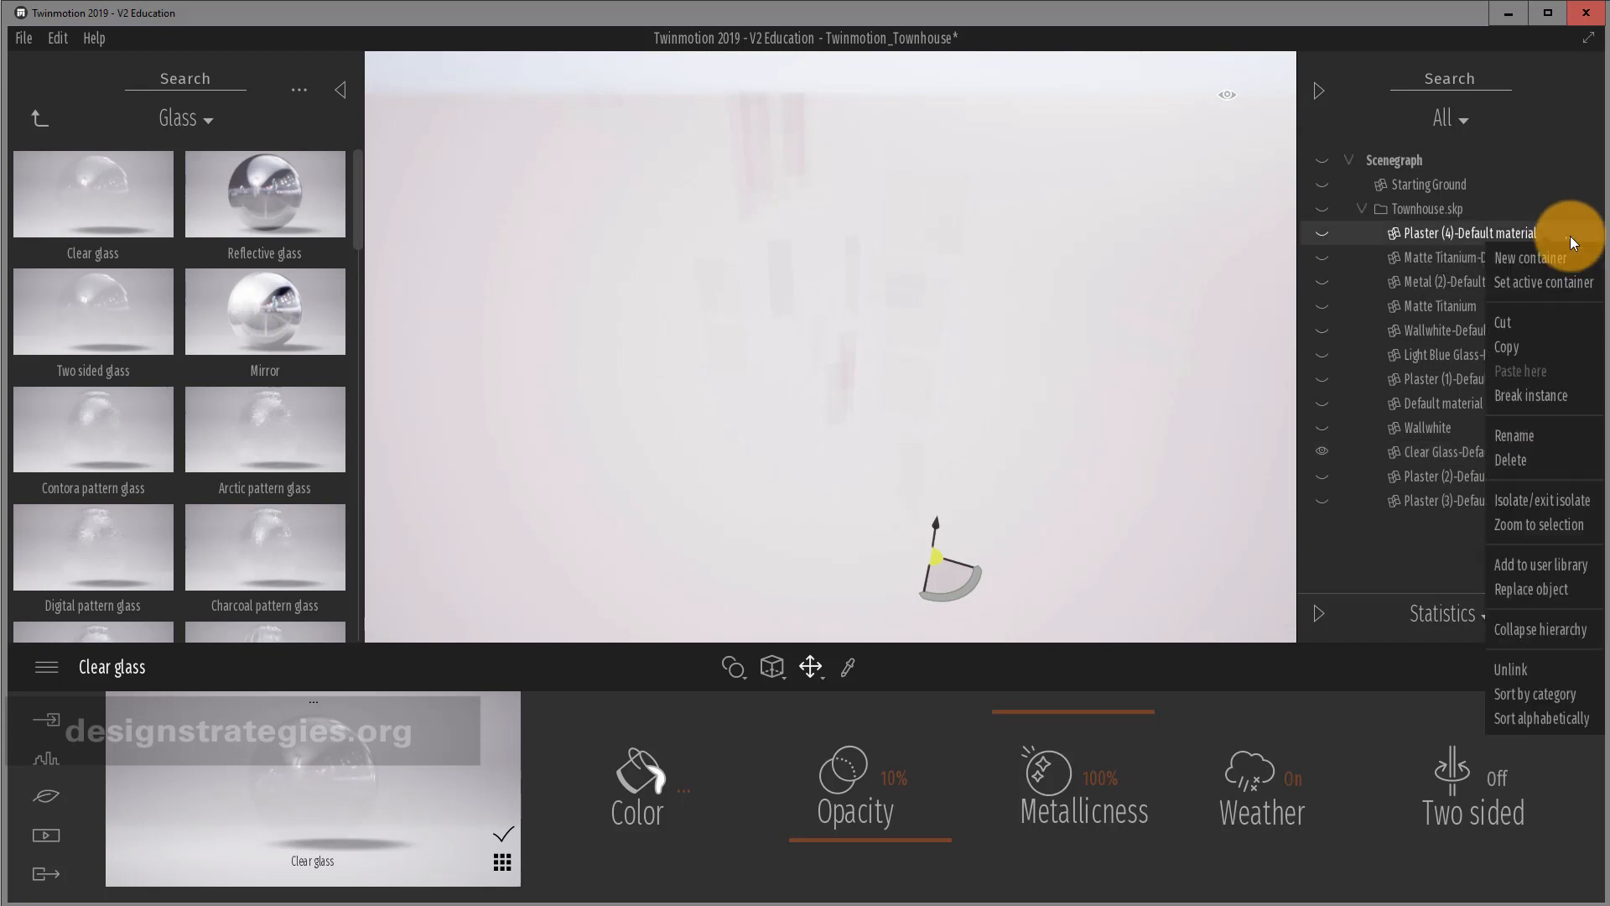
left_click(1561, 503)
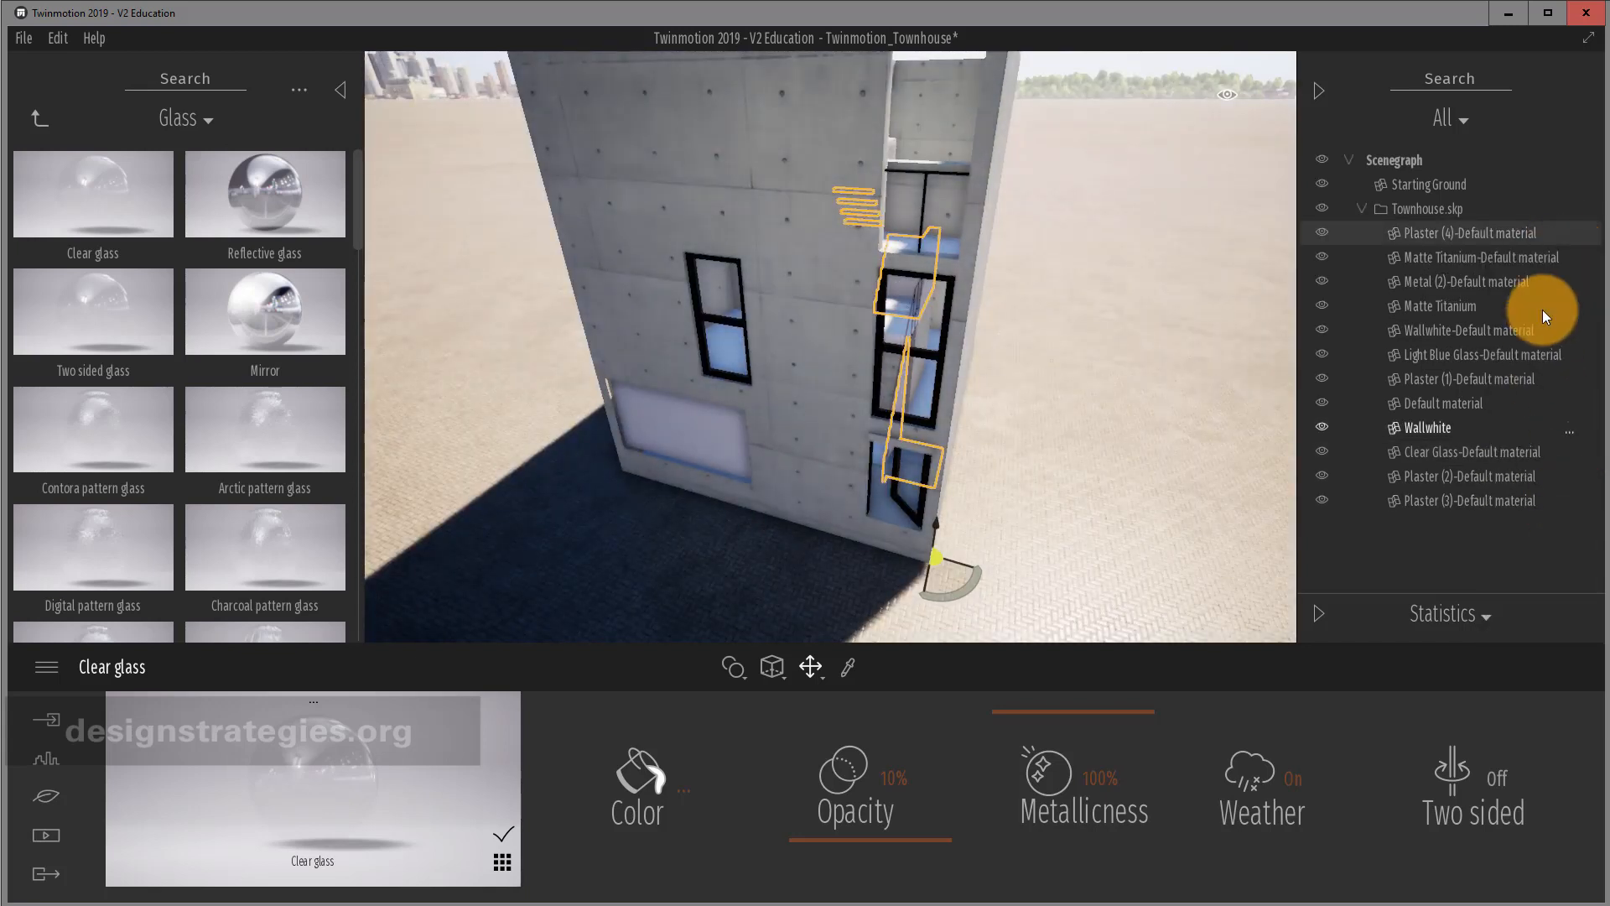
left_click(1566, 232)
left_click(1549, 495)
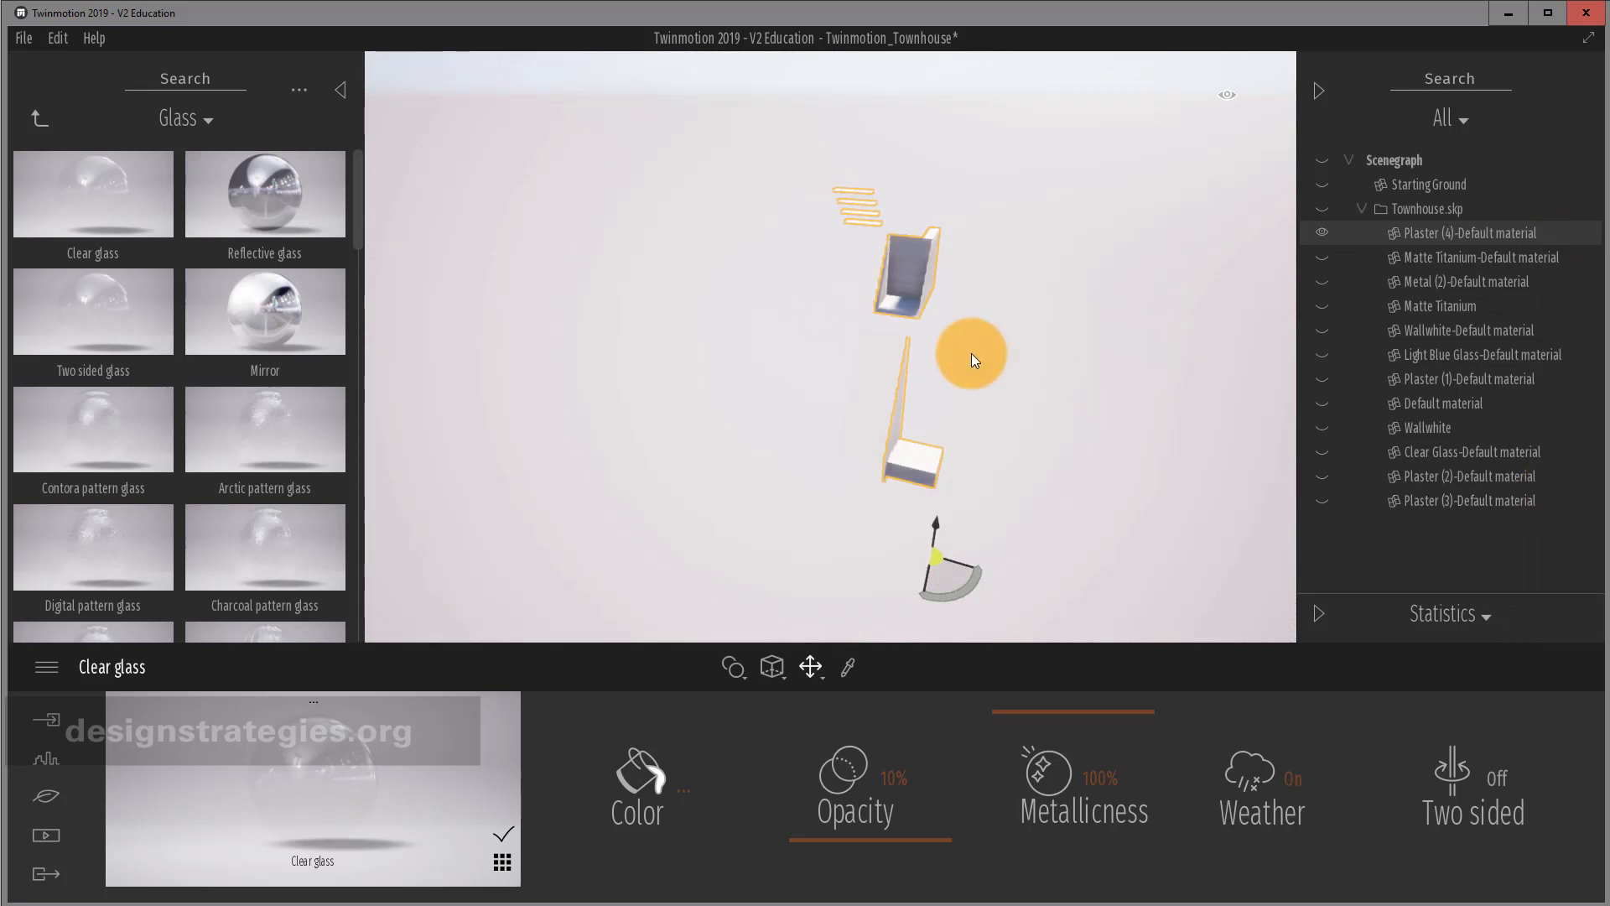
scroll(946, 432, "up", 3)
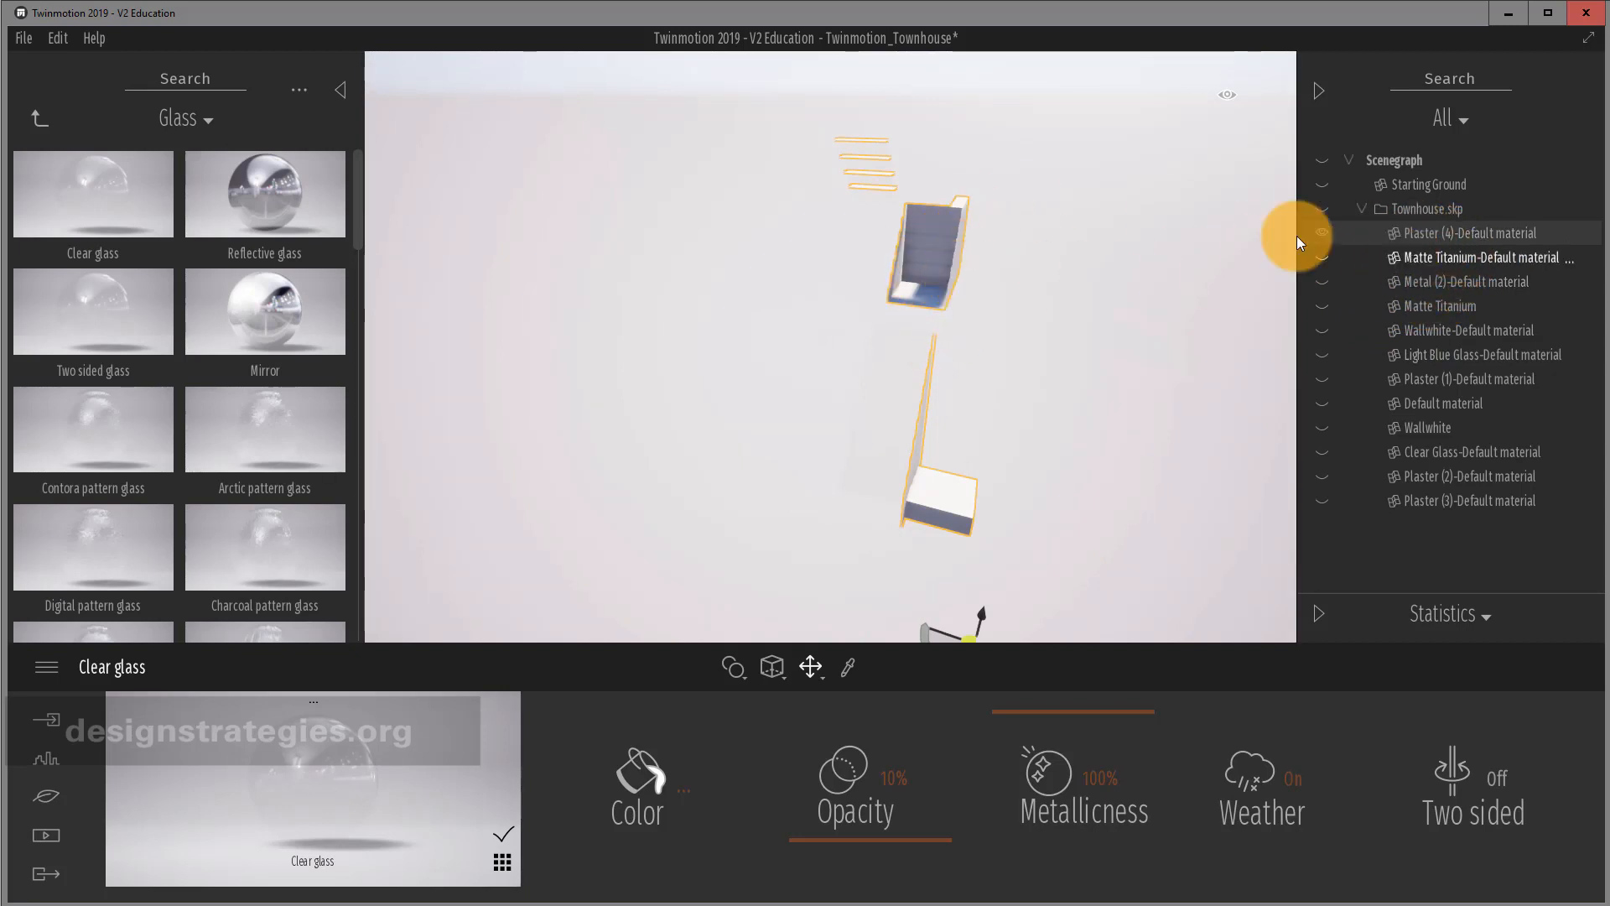
scroll(950, 267, "down", 2)
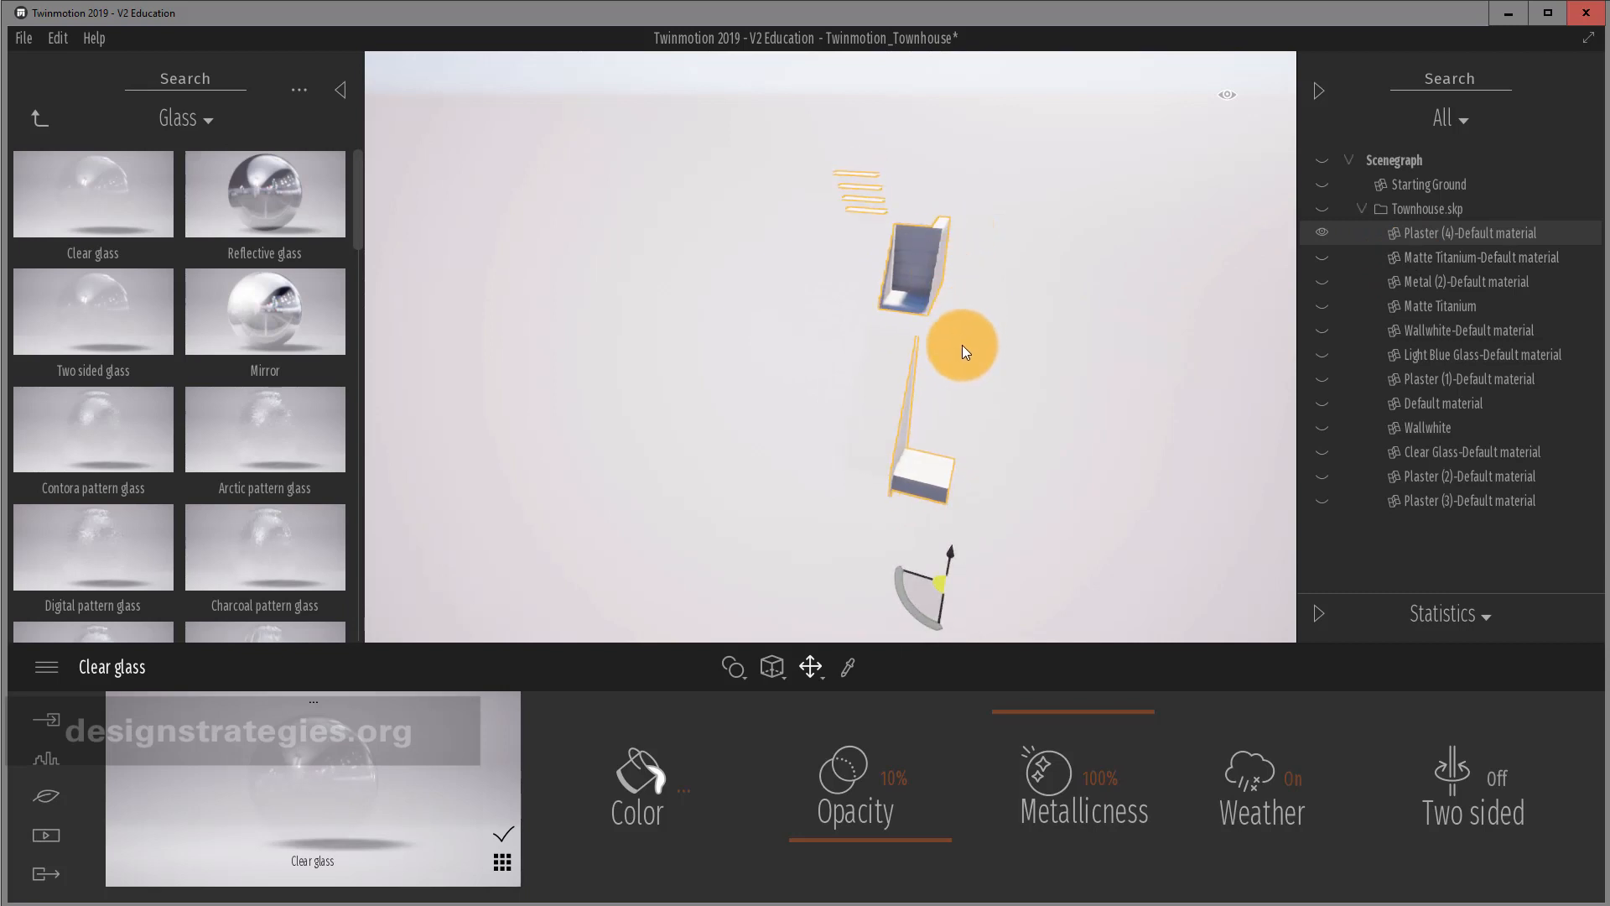
scroll(948, 319, "up", 3)
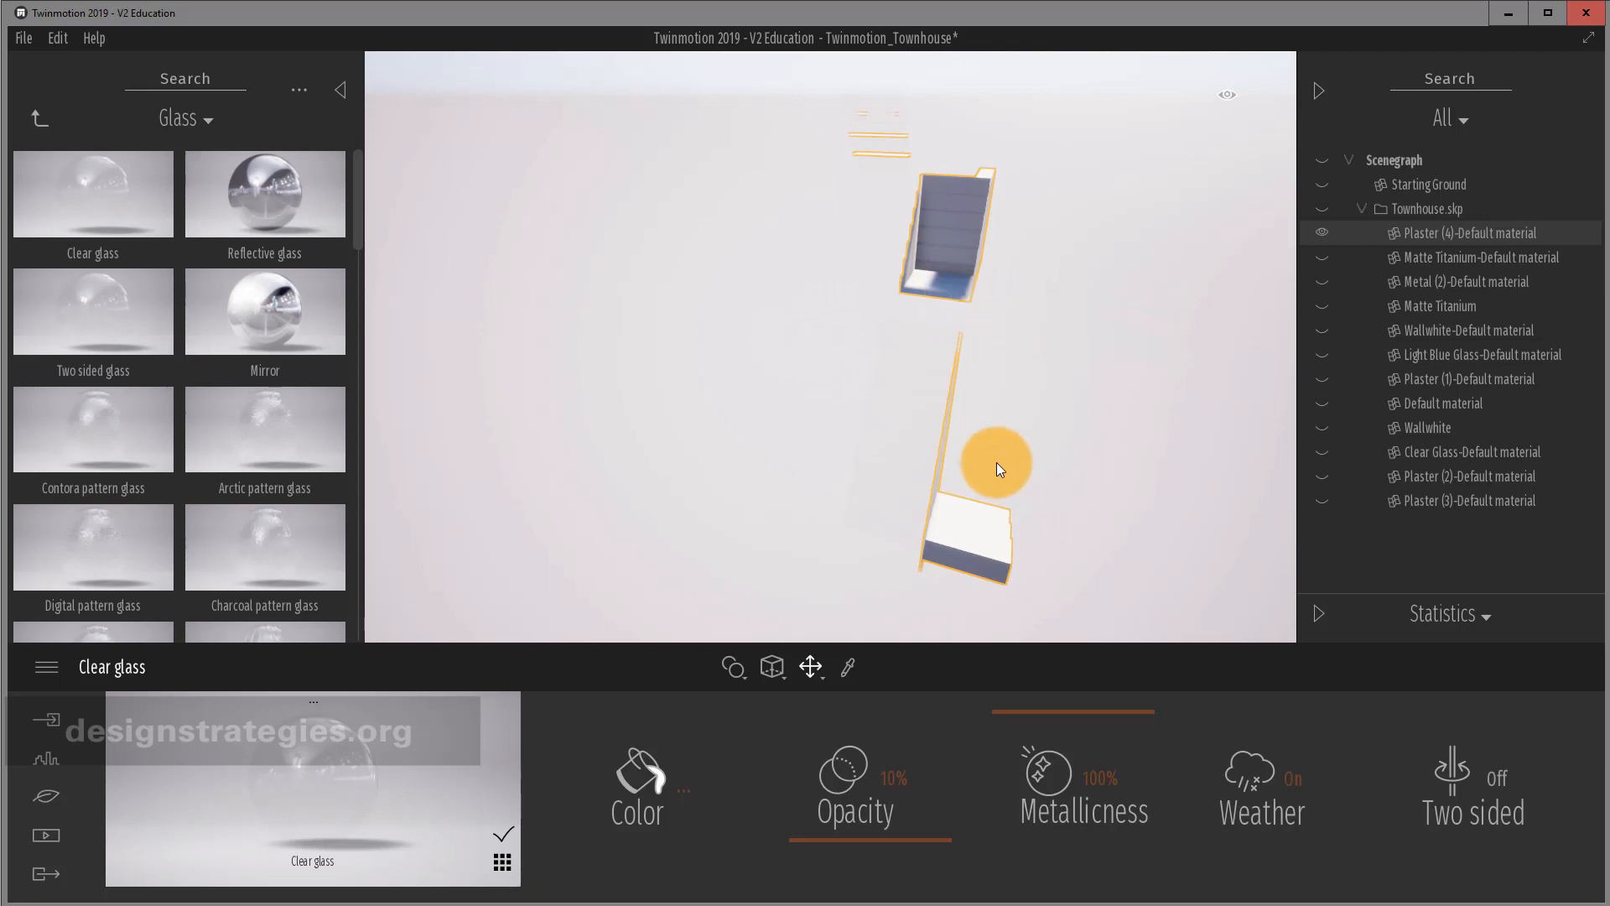
right_click_drag(997, 462, 916, 461)
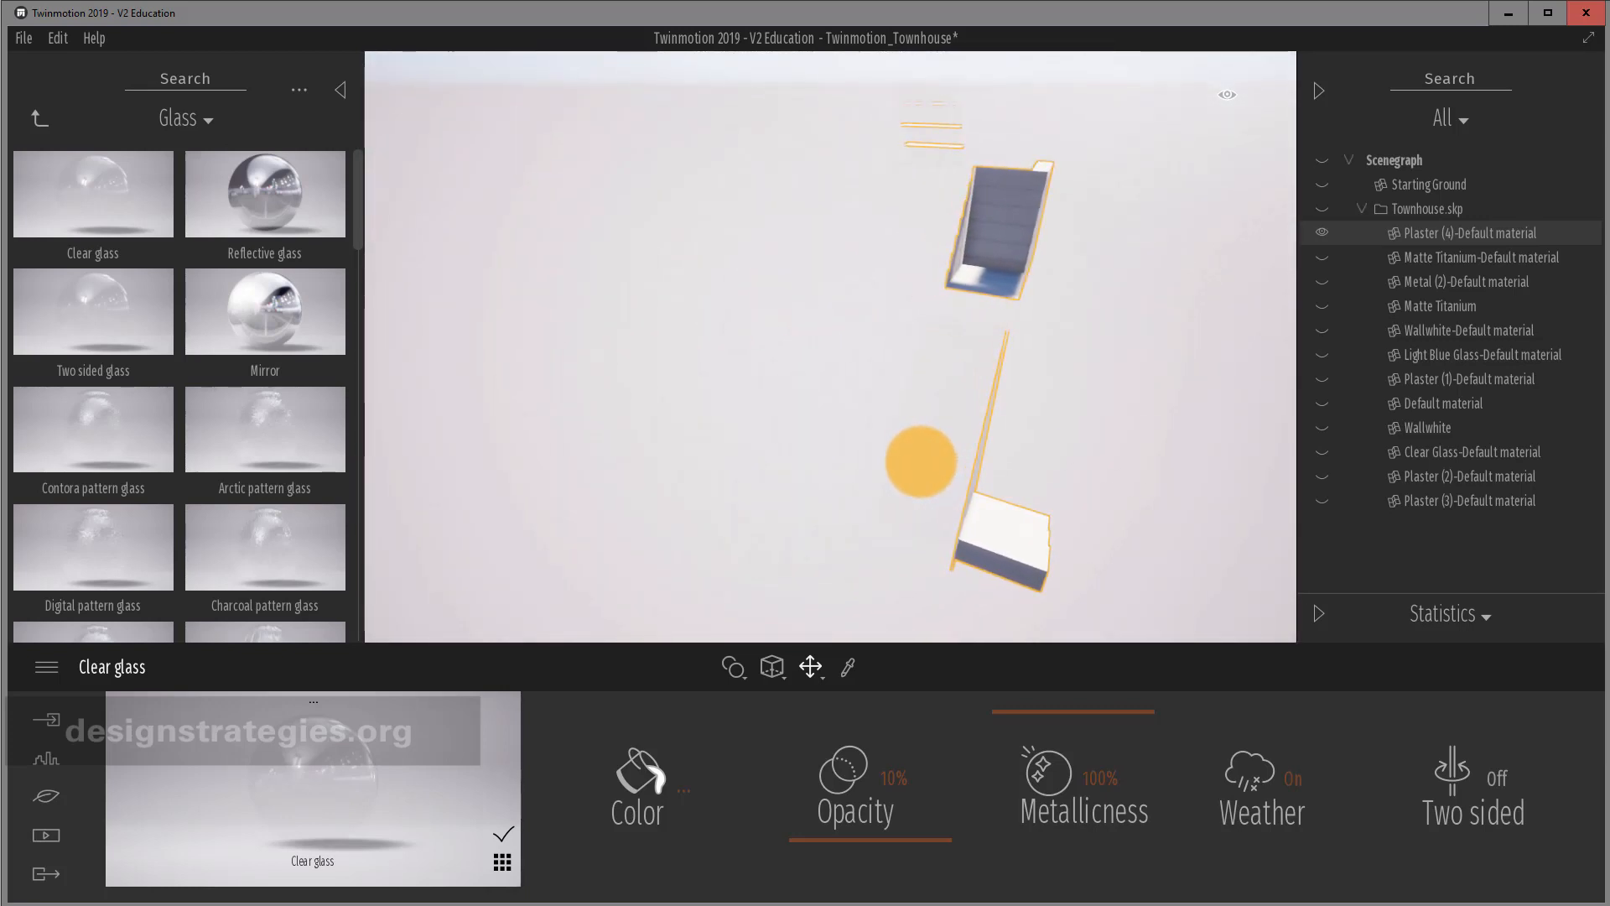